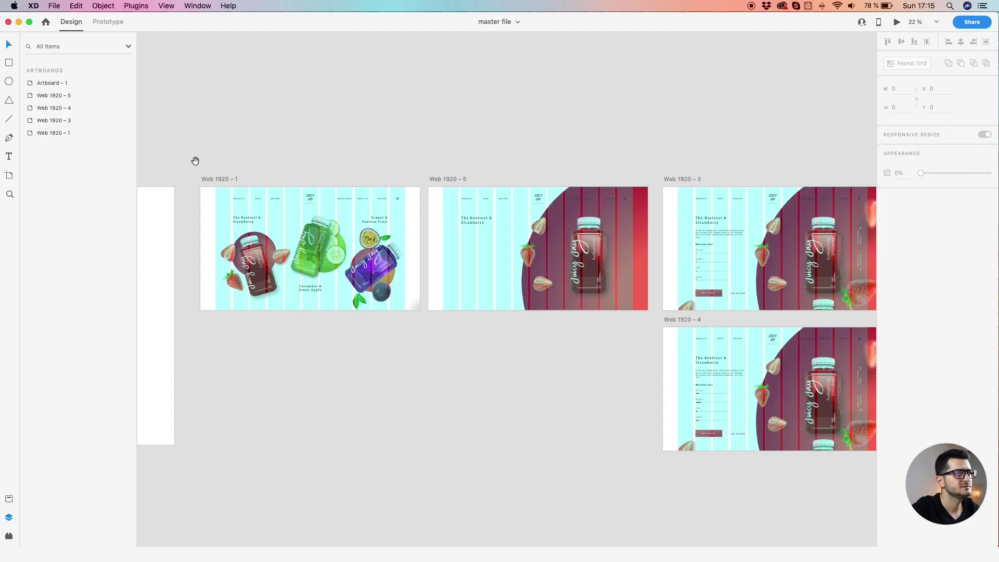
# - Examine the juice bottle, fruit and interface assets collected on Artboard – 1
pyautogui.moveTo(195, 161); pyautogui.dragTo(364, 156)
pyautogui.hscroll(-3, 379, 160)
pyautogui.scroll(2, 247, 217)
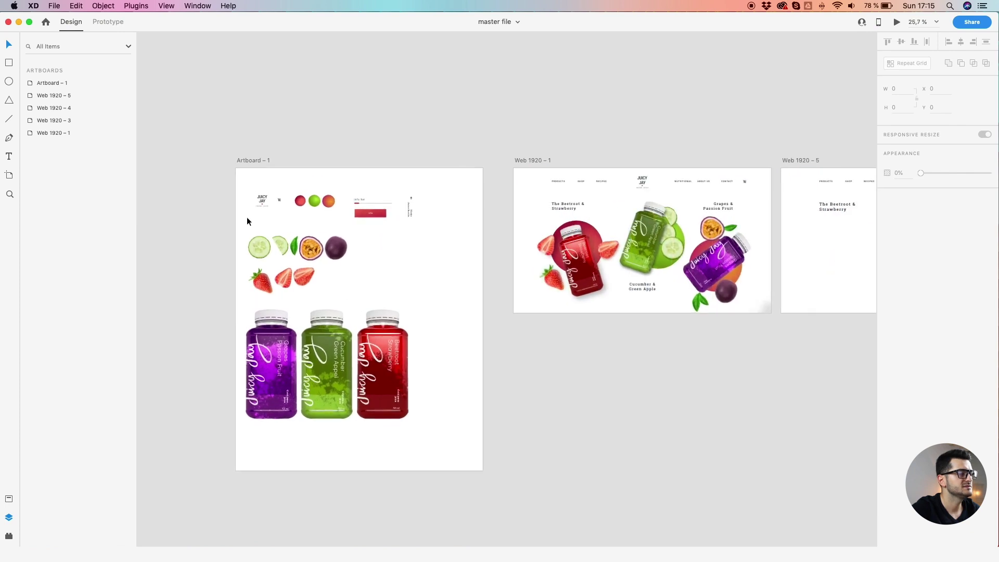
pyautogui.scroll(1, 247, 216)
pyautogui.moveTo(462, 182); pyautogui.dragTo(231, 406)
pyautogui.scroll(2, 235, 404)
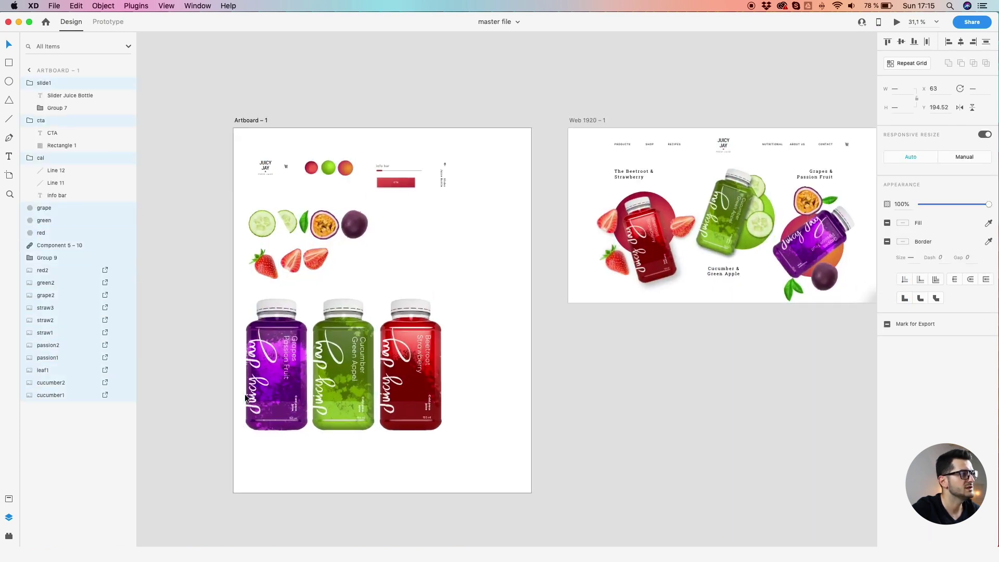
pyautogui.press('Escape')
pyautogui.moveTo(479, 344); pyautogui.dragTo(225, 406)
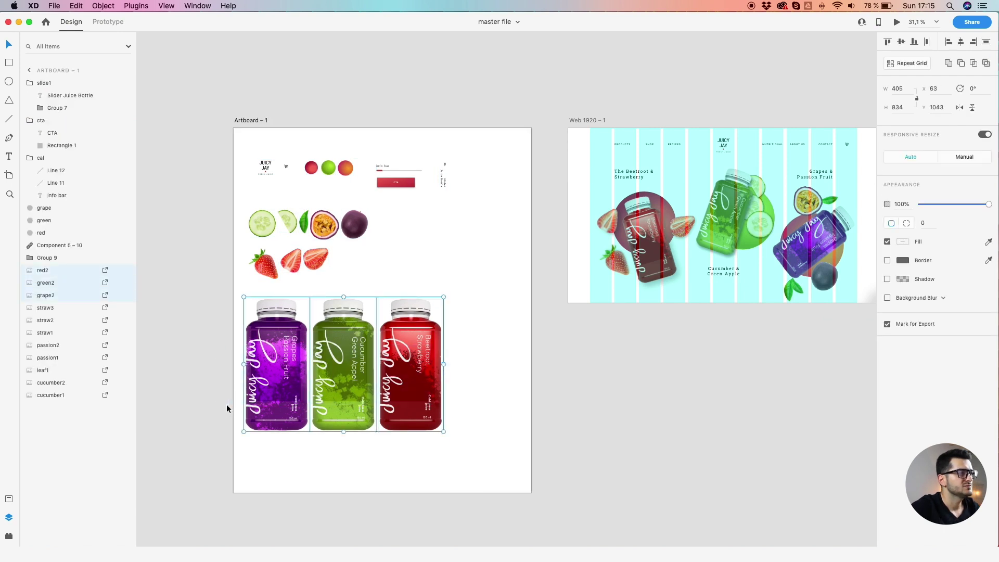
pyautogui.click(478, 373)
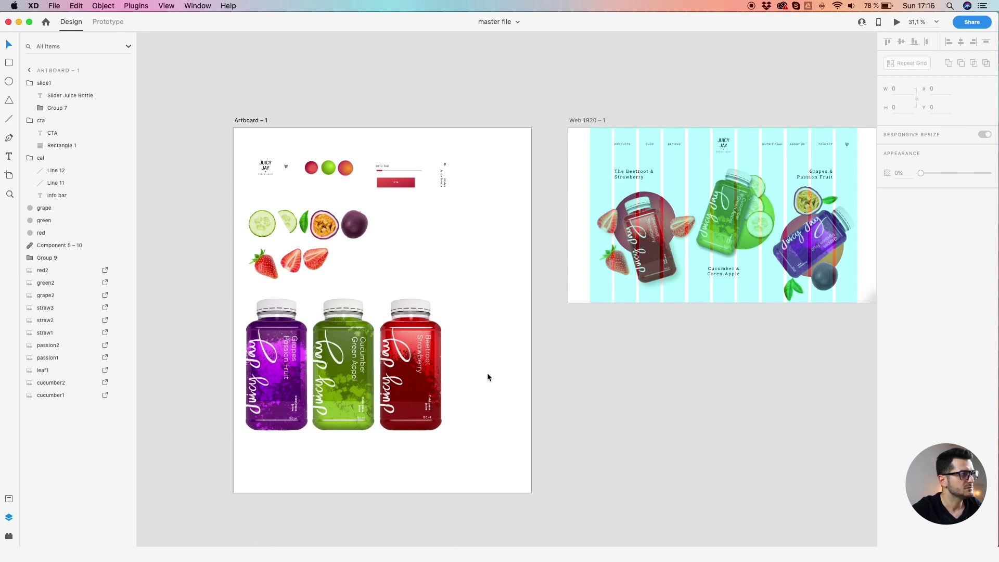
pyautogui.moveTo(510, 380); pyautogui.dragTo(490, 363)
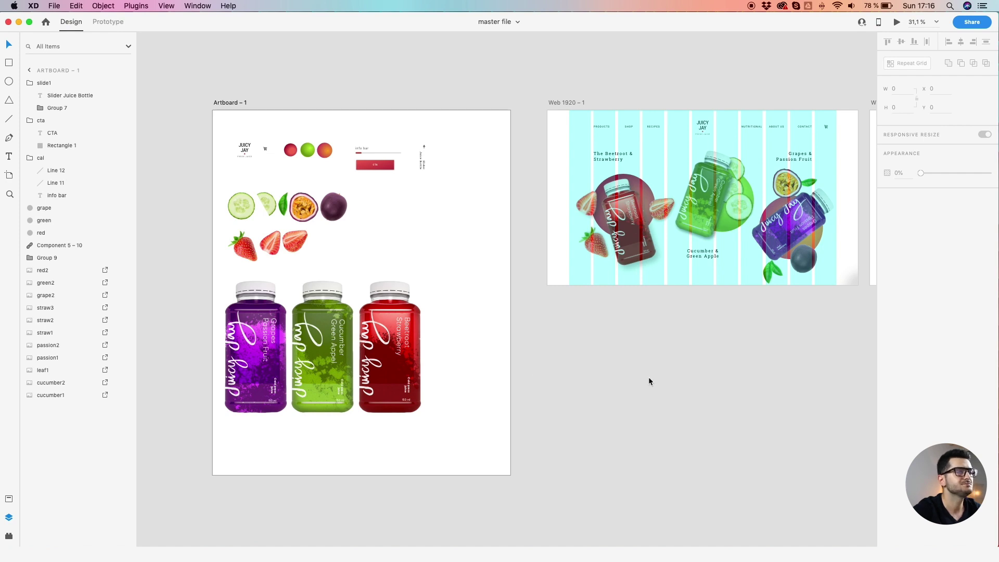
# - Delete the four finished web artboards beside the assets, keeping only Artboard – 1
pyautogui.moveTo(763, 383); pyautogui.dragTo(380, 411)
pyautogui.moveTo(548, 391); pyautogui.dragTo(485, 343)
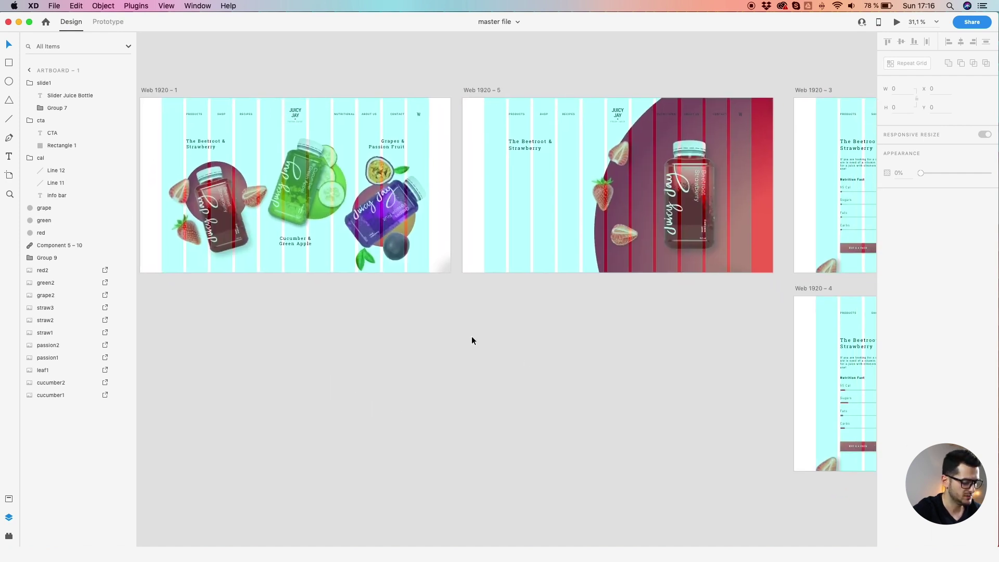
pyautogui.scroll(-3, 461, 327)
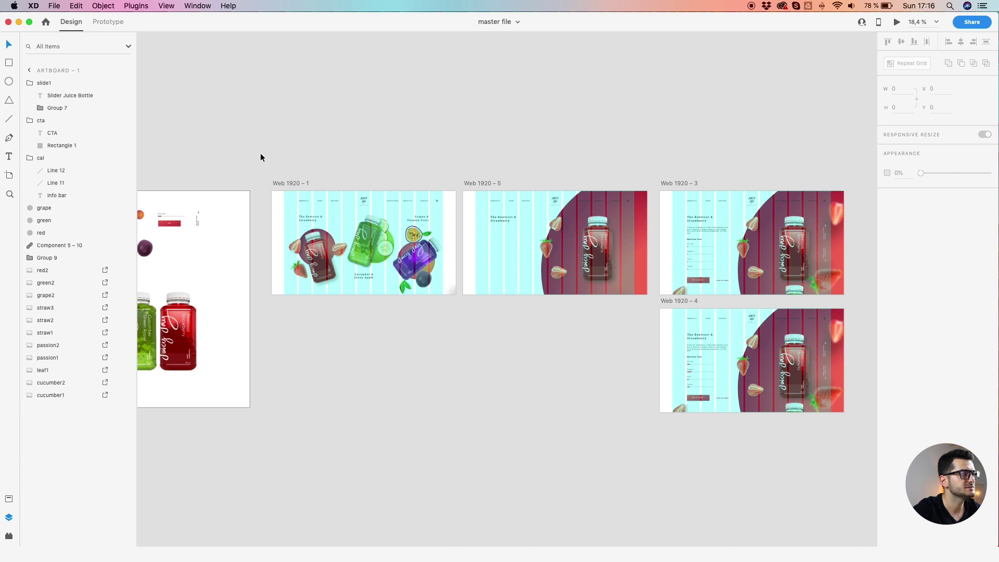
pyautogui.moveTo(261, 157); pyautogui.dragTo(831, 441)
pyautogui.press('Delete')
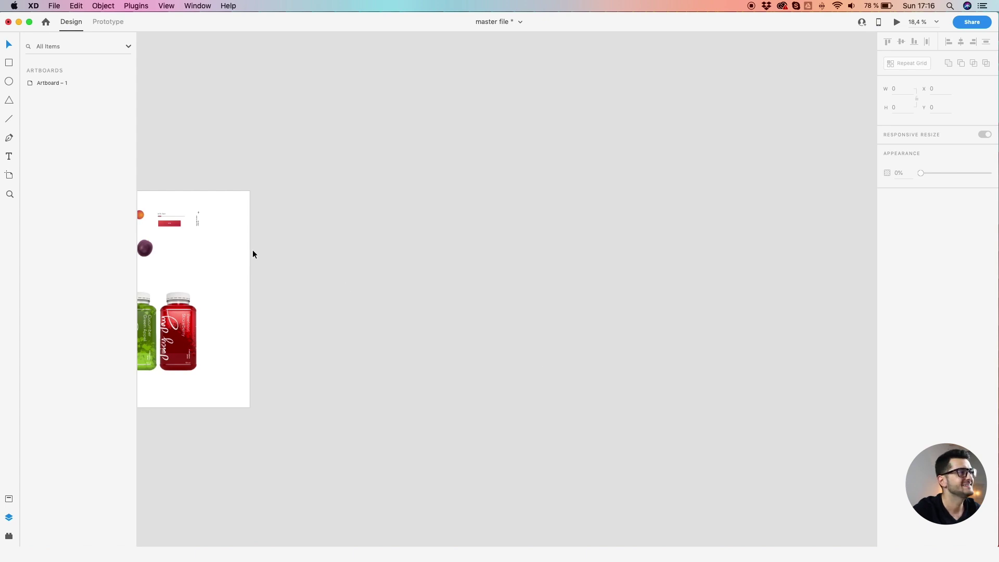
# - Add a new artboard from the Web 1920 preset beside Artboard – 1
pyautogui.moveTo(244, 251); pyautogui.dragTo(383, 272)
pyautogui.scroll(1, 385, 273)
pyautogui.scroll(2, 385, 273)
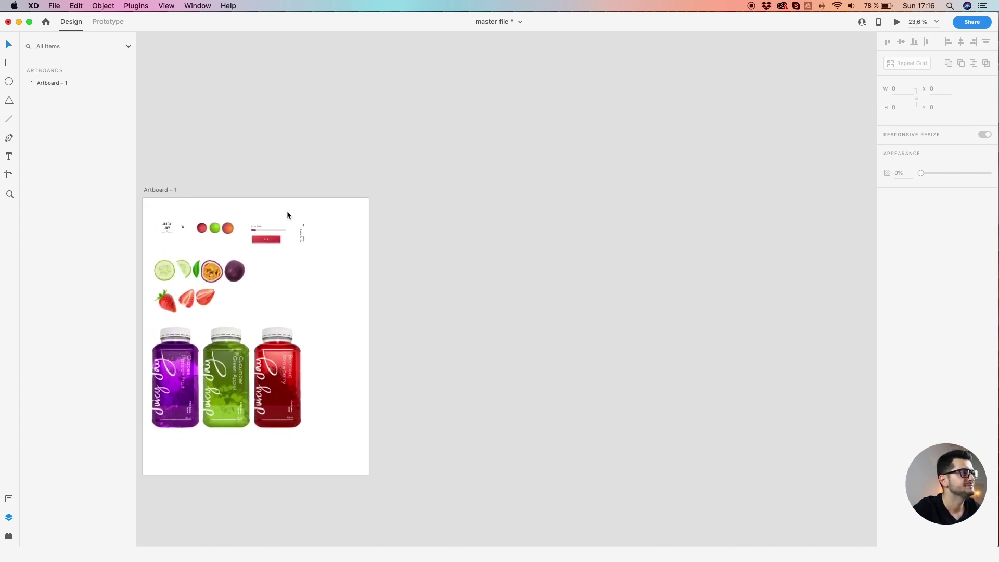
pyautogui.scroll(-1, 279, 194)
pyautogui.click(178, 184)
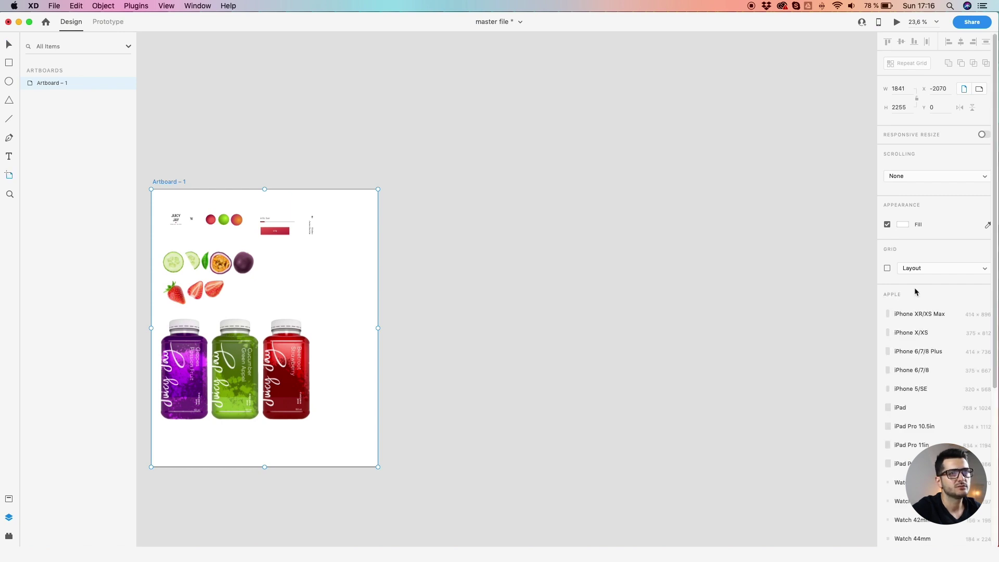
pyautogui.scroll(-1, 918, 386)
pyautogui.scroll(-8, 918, 388)
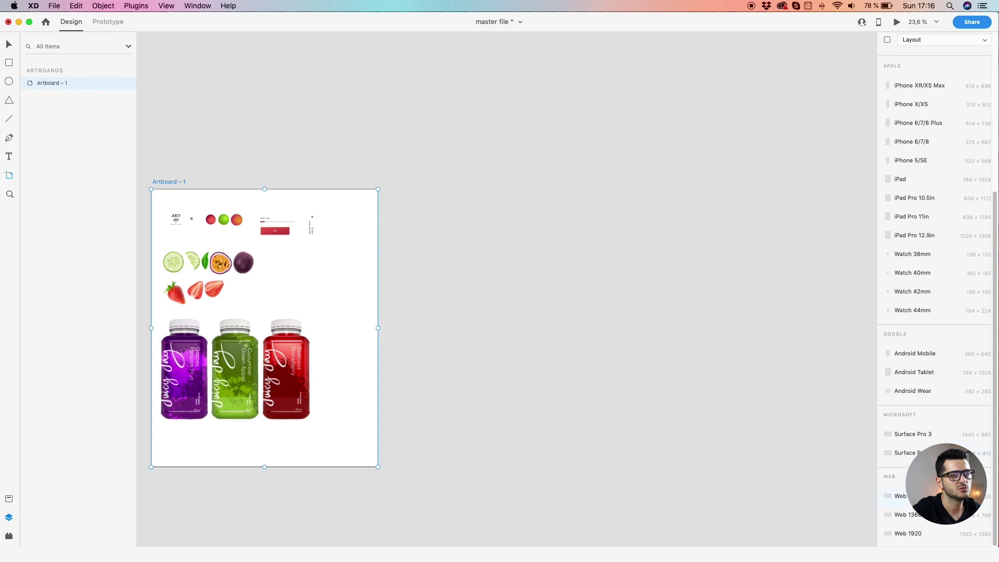
pyautogui.click(909, 534)
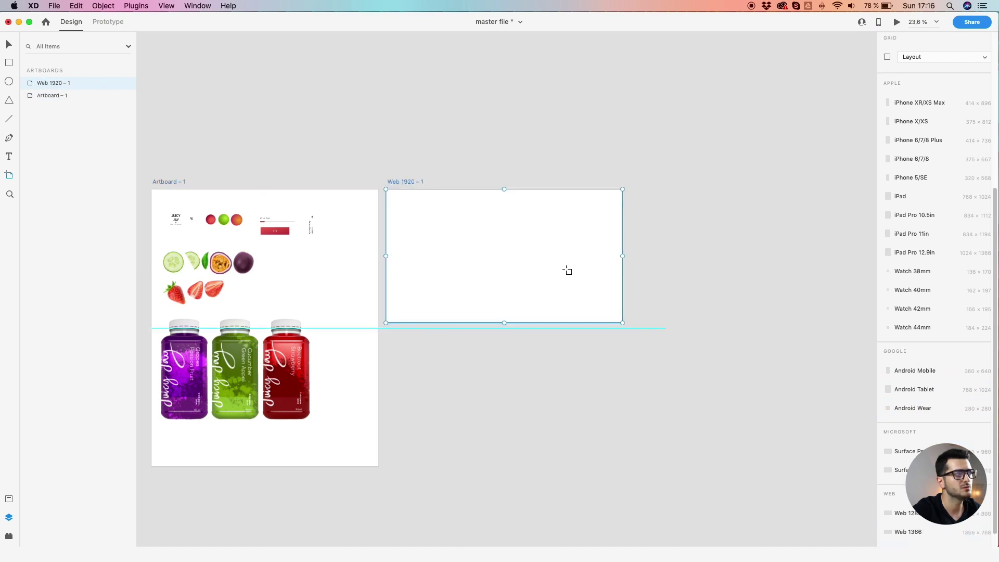
# - Turn on the layout grid for the new Web 1920 – 1 artboard
pyautogui.scroll(2, 403, 173)
pyautogui.click(412, 187)
pyautogui.scroll(2, 412, 186)
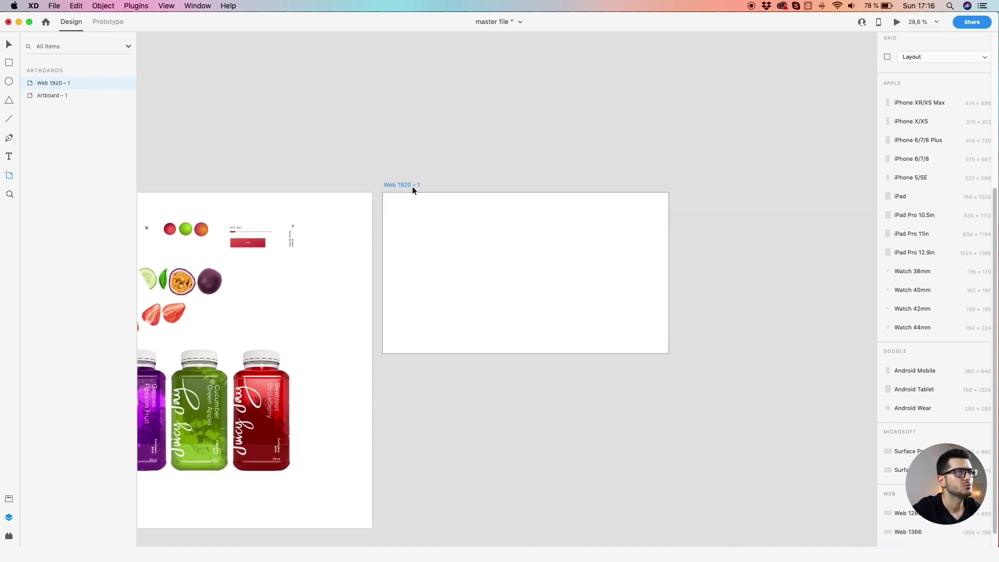
pyautogui.scroll(1, 412, 186)
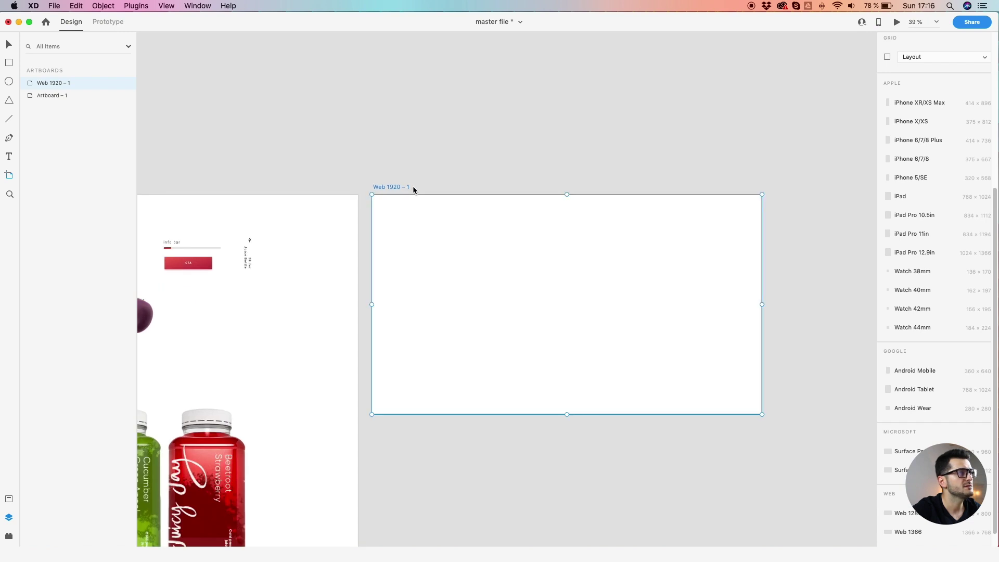
pyautogui.moveTo(412, 186); pyautogui.dragTo(397, 154)
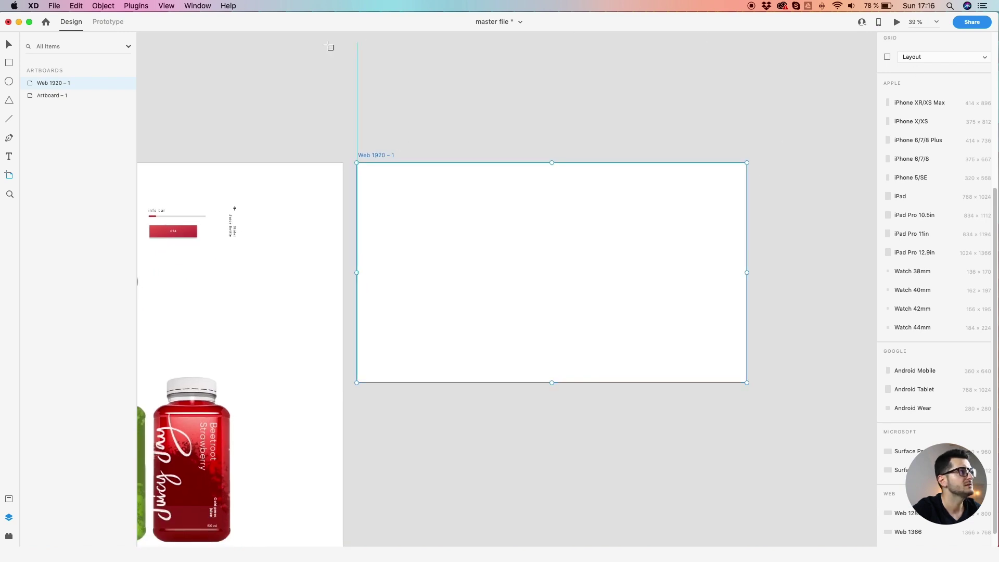
pyautogui.scroll(2, 918, 123)
pyautogui.click(887, 105)
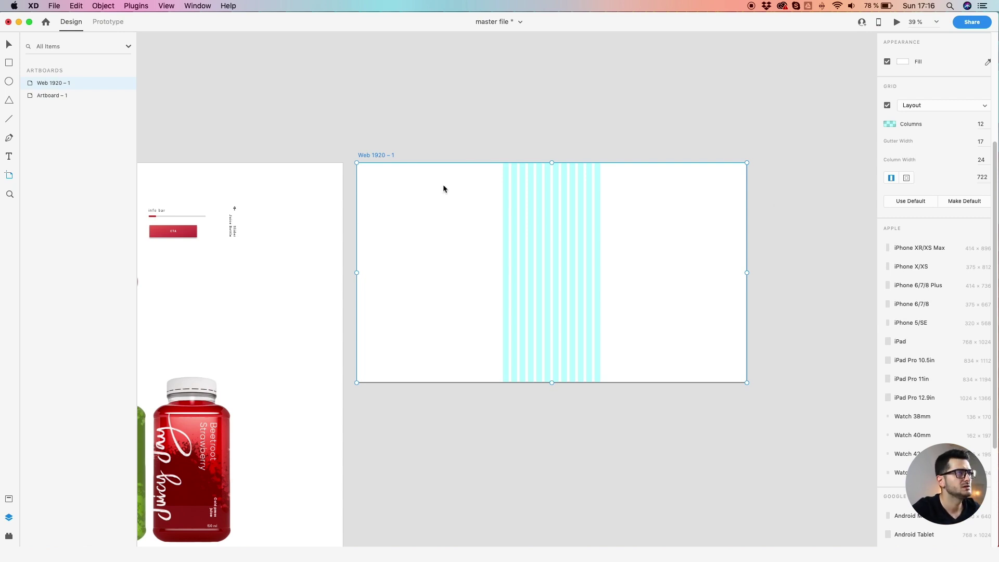
# - Set the Web 1920 – 1 layout grid to 11 columns with a gutter width of 20
pyautogui.scroll(1, 384, 156)
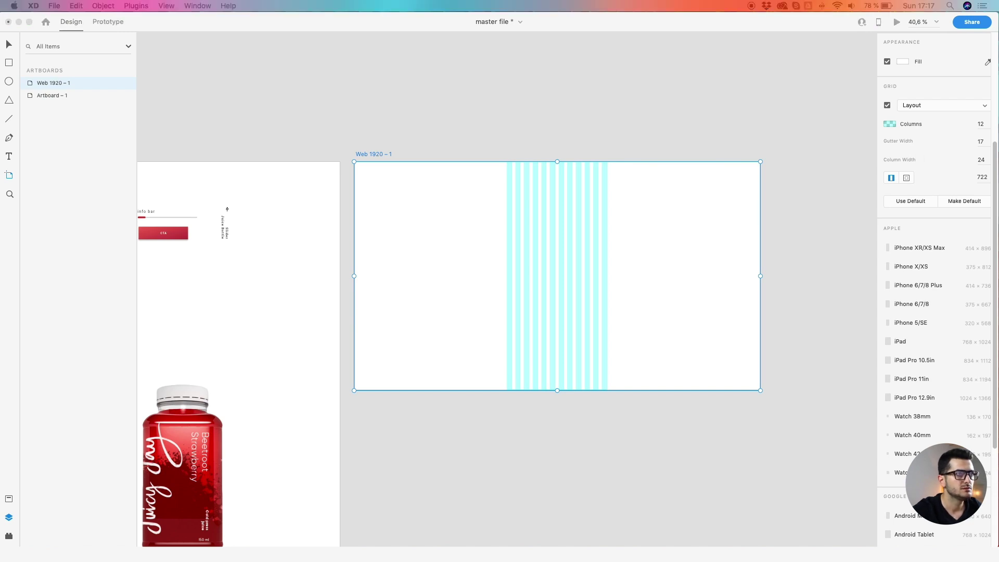
pyautogui.scroll(3, 379, 156)
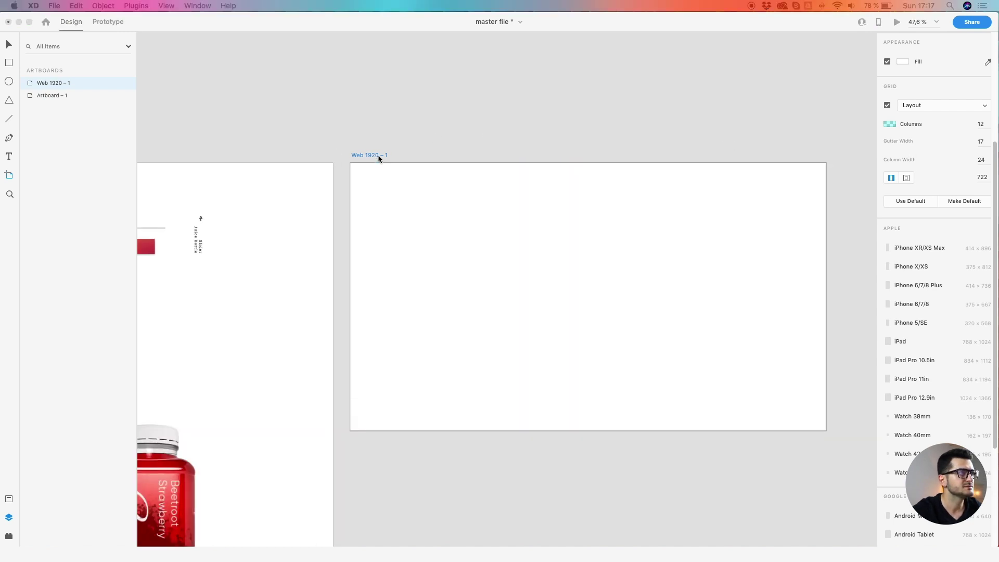
pyautogui.click(436, 164)
pyautogui.click(929, 105)
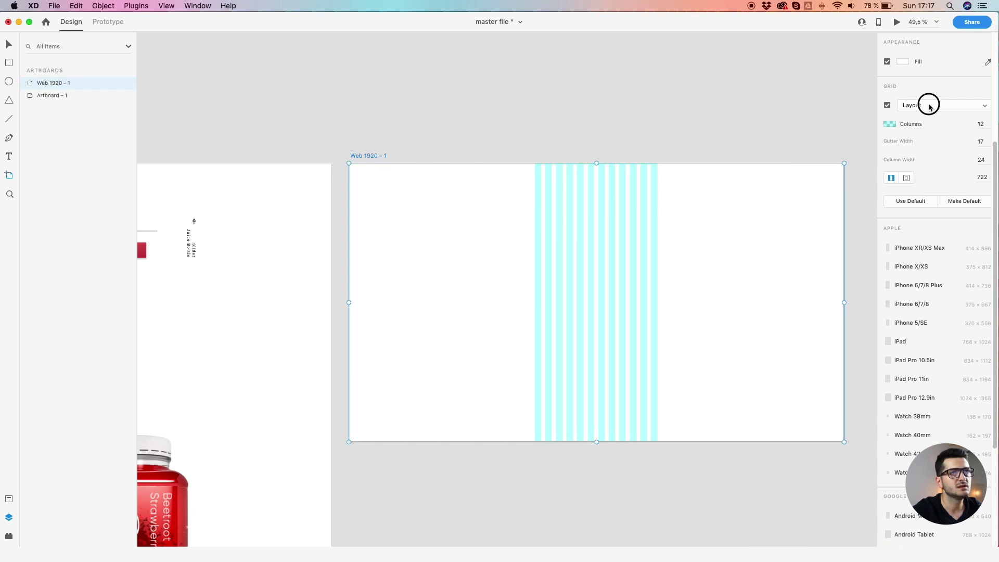
pyautogui.click(929, 121)
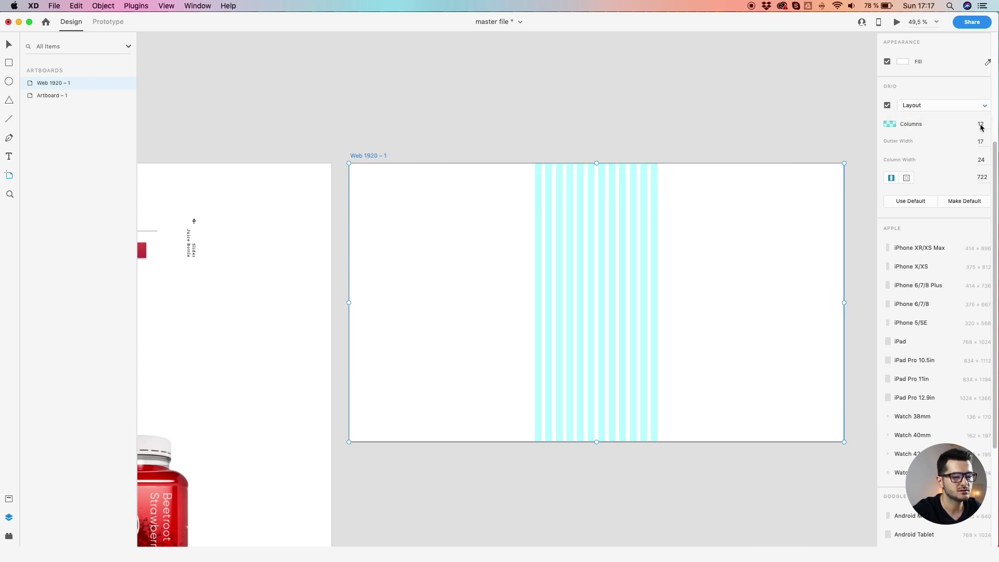
pyautogui.click(981, 125)
pyautogui.write('11')
pyautogui.press('Return')
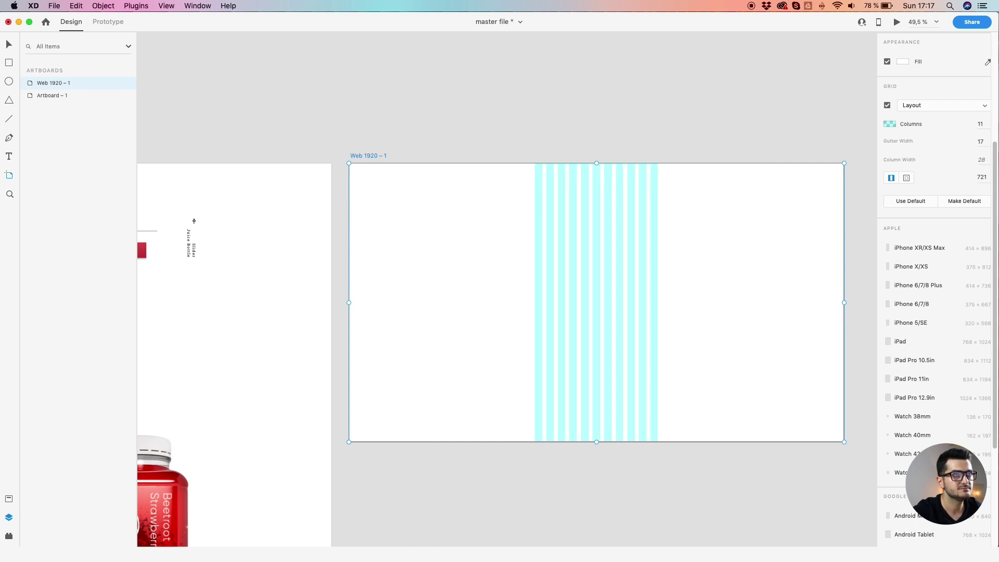
pyautogui.click(981, 141)
pyautogui.write('20')
pyautogui.press('Return')
# - Reduce the layout grid's linked side margins to 139 so the columns spread across the artboard
pyautogui.click(982, 177)
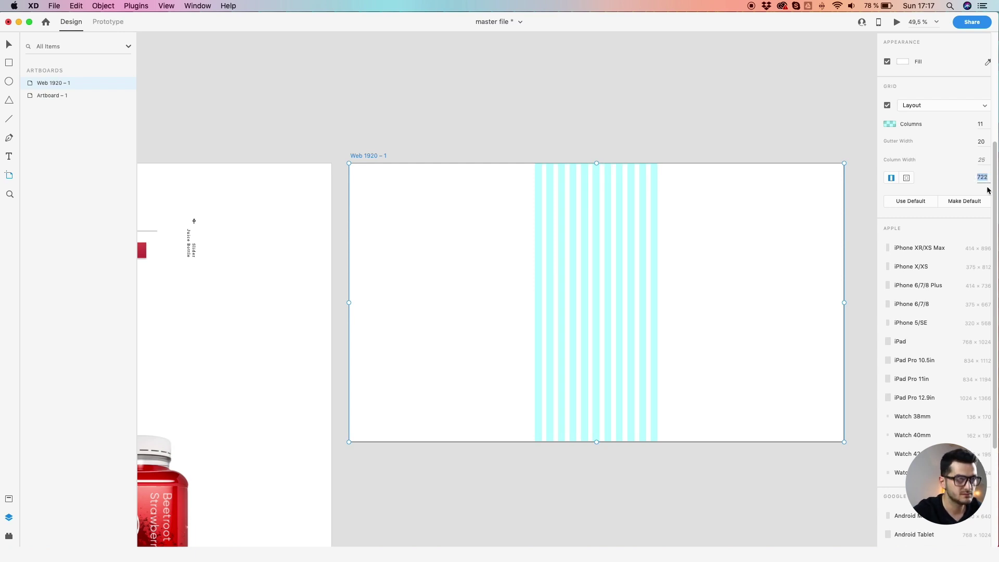
pyautogui.hotkey('shift', 'Down')
pyautogui.hotkey('shift', 'Down')
pyautogui.hotkey('shift', 'Down')
pyautogui.hotkey('shift', 'Down')
pyautogui.hotkey('shift', 'Down')
pyautogui.hotkey('shift', 'Down')
pyautogui.hotkey('shift', 'Down')
pyautogui.hotkey('shift', 'Down')
pyautogui.hotkey('shift', 'Down')
pyautogui.hotkey('shift', 'Down')
pyautogui.hotkey('shift', 'Down')
pyautogui.hotkey('shift', 'Down')
pyautogui.hotkey('shift', 'Down')
pyautogui.hotkey('shift', 'Down')
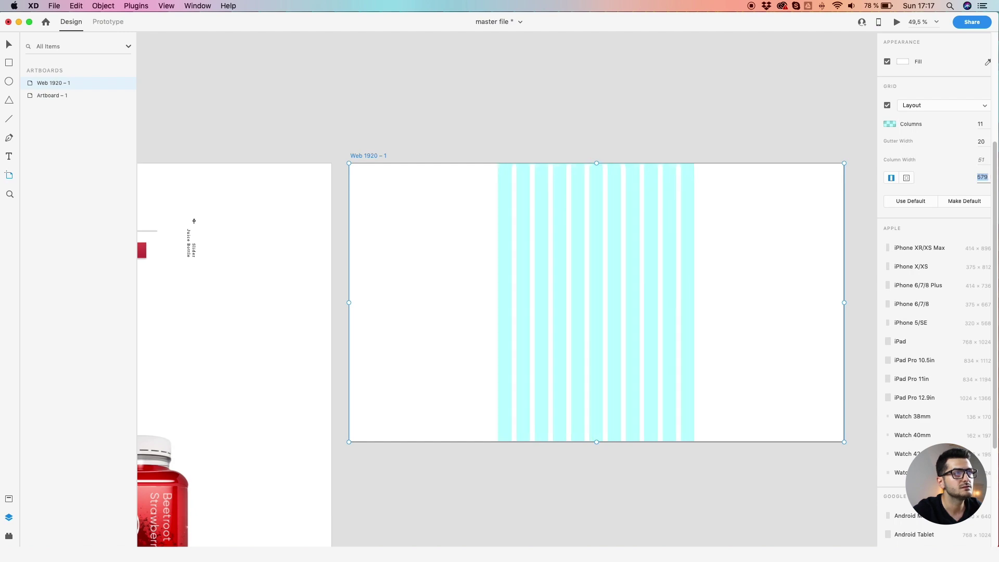
pyautogui.hotkey('shift', 'Down')
pyautogui.hotkey('shift', 'Down')
pyautogui.hotkey('shift', 'Down')
pyautogui.hotkey('shift', 'Down')
pyautogui.hotkey('shift', 'Down')
pyautogui.hotkey('shift', 'Down')
pyautogui.hotkey('shift', 'Down')
pyautogui.hotkey('shift', 'Down')
pyautogui.hotkey('shift', 'Down')
pyautogui.hotkey('shift', 'Down')
pyautogui.hotkey('shift', 'Down')
pyautogui.hotkey('shift', 'Down')
pyautogui.hotkey('shift', 'Down')
pyautogui.hotkey('shift', 'Down')
pyautogui.hotkey('shift', 'Down')
pyautogui.hotkey('shift', 'Down')
pyautogui.hotkey('shift', 'Down')
pyautogui.hotkey('shift', 'Down')
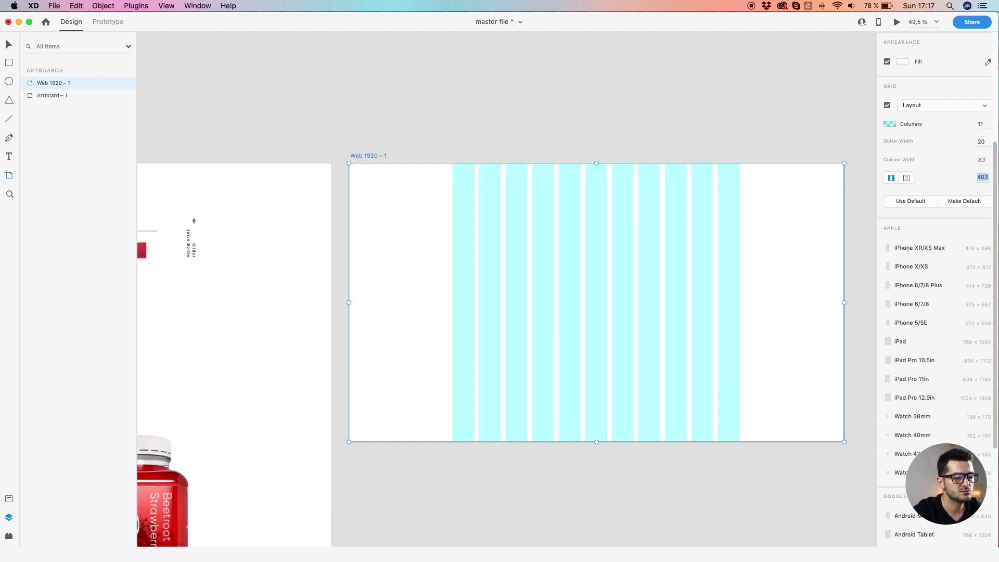
pyautogui.hotkey('shift', 'Down')
pyautogui.hotkey('shift', 'Down')
pyautogui.hotkey('shift', 'Down')
pyautogui.hotkey('shift', 'Down')
pyautogui.hotkey('shift', 'Down')
pyautogui.hotkey('shift', 'Down')
pyautogui.hotkey('shift', 'Down')
pyautogui.hotkey('shift', 'Down')
pyautogui.hotkey('shift', 'Down')
pyautogui.hotkey('shift', 'Down')
pyautogui.hotkey('shift', 'Down')
pyautogui.hotkey('shift', 'Down')
pyautogui.hotkey('shift', 'Down')
pyautogui.hotkey('shift', 'Down')
pyautogui.hotkey('shift', 'Down')
pyautogui.hotkey('shift', 'Down')
pyautogui.hotkey('shift', 'Down')
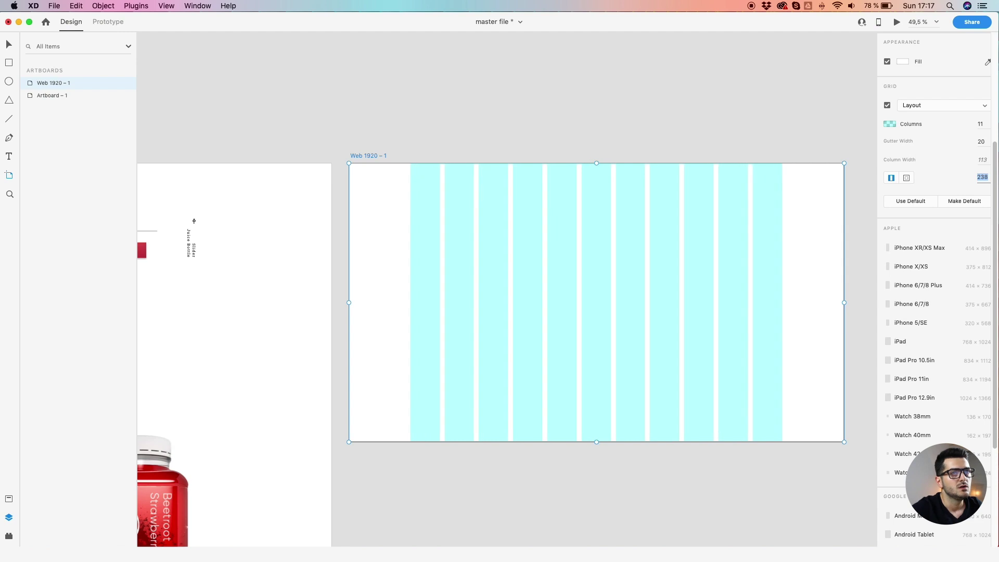
pyautogui.hotkey('shift', 'Down')
pyautogui.hotkey('shift', 'Down')
pyautogui.hotkey('shift', 'Down')
pyautogui.hotkey('shift', 'Down')
pyautogui.hotkey('shift', 'Down')
pyautogui.hotkey('shift', 'Down')
pyautogui.hotkey('shift', 'Down')
pyautogui.hotkey('shift', 'Down')
pyautogui.hotkey('shift', 'Down')
pyautogui.hotkey('shift', 'Down')
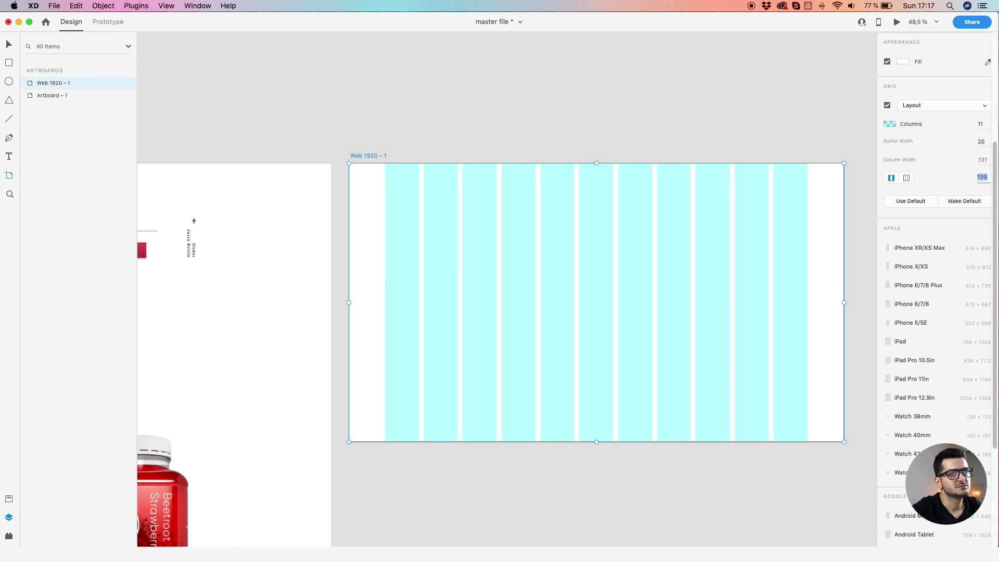
pyautogui.hotkey('shift', 'Down')
pyautogui.press('Up')
pyautogui.press('Up')
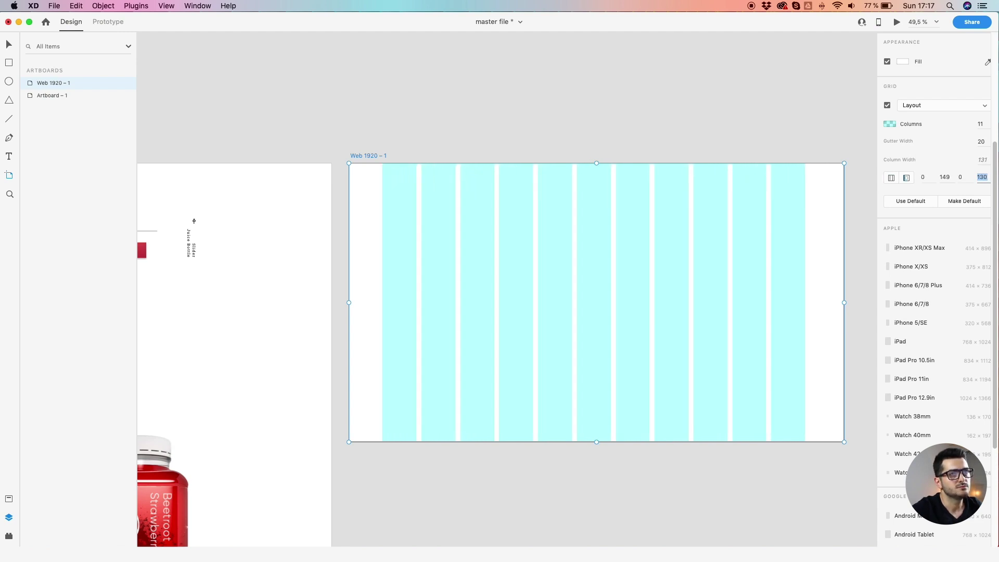
pyautogui.click(890, 178)
# - Set the grid's column width to 132 and use separate side margins, with the left margin at 127
pyautogui.hotkey('shift', 'Tab')
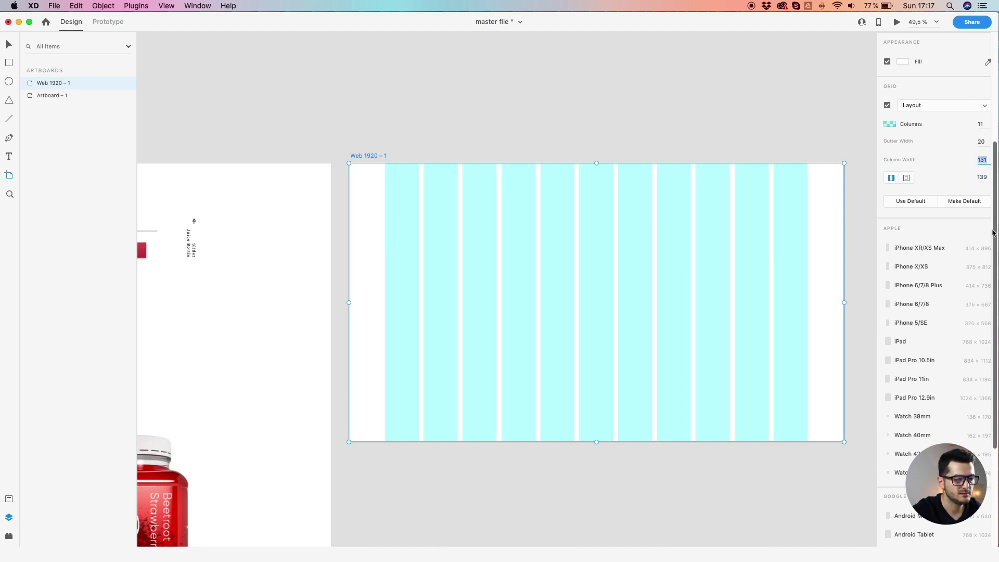
pyautogui.write('132')
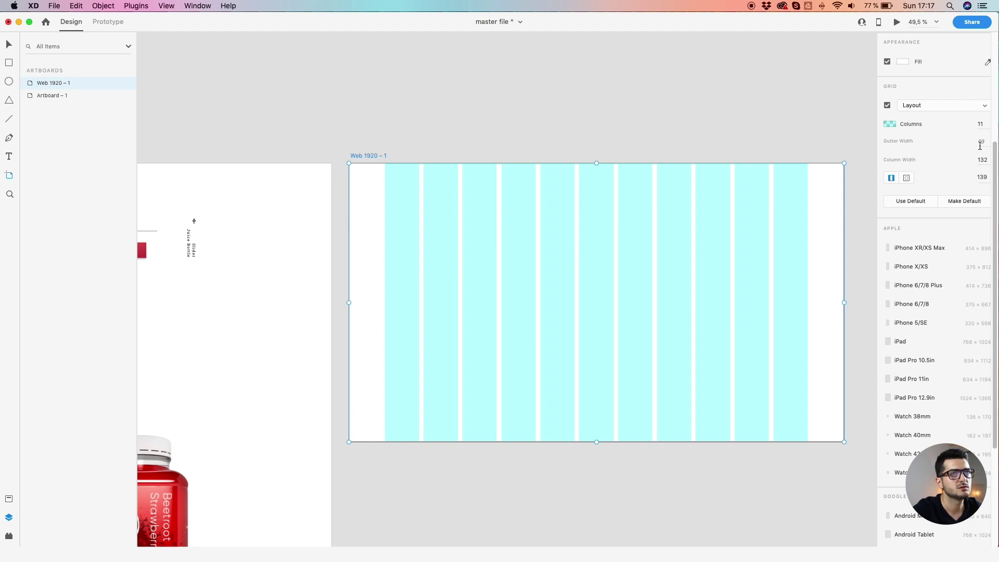
pyautogui.click(983, 182)
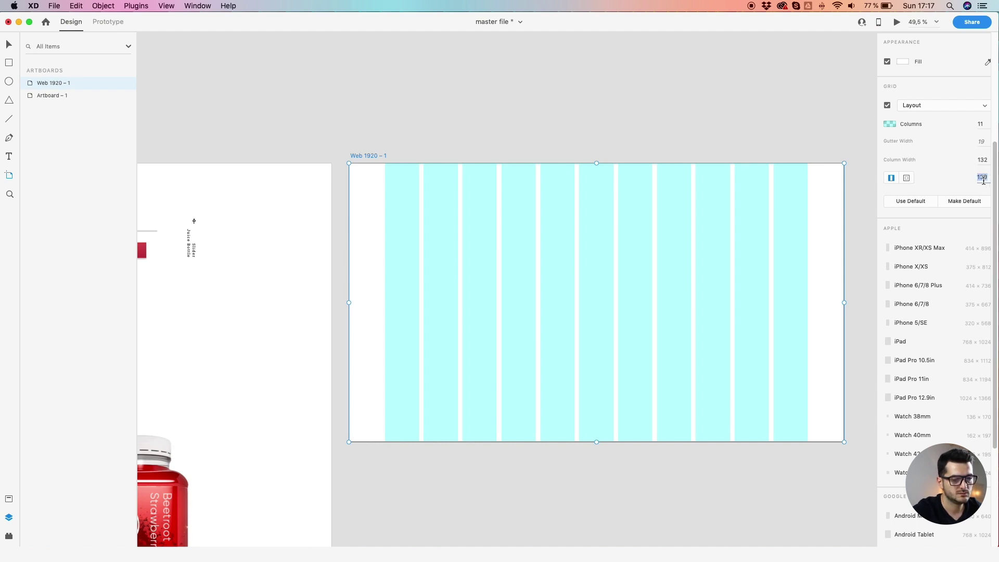
pyautogui.press('Up')
pyautogui.press('Up')
pyautogui.press('Up')
pyautogui.press('Up')
pyautogui.press('Up')
pyautogui.press('Up')
pyautogui.press('Up')
pyautogui.press('Up')
pyautogui.press('Up')
pyautogui.press('Up')
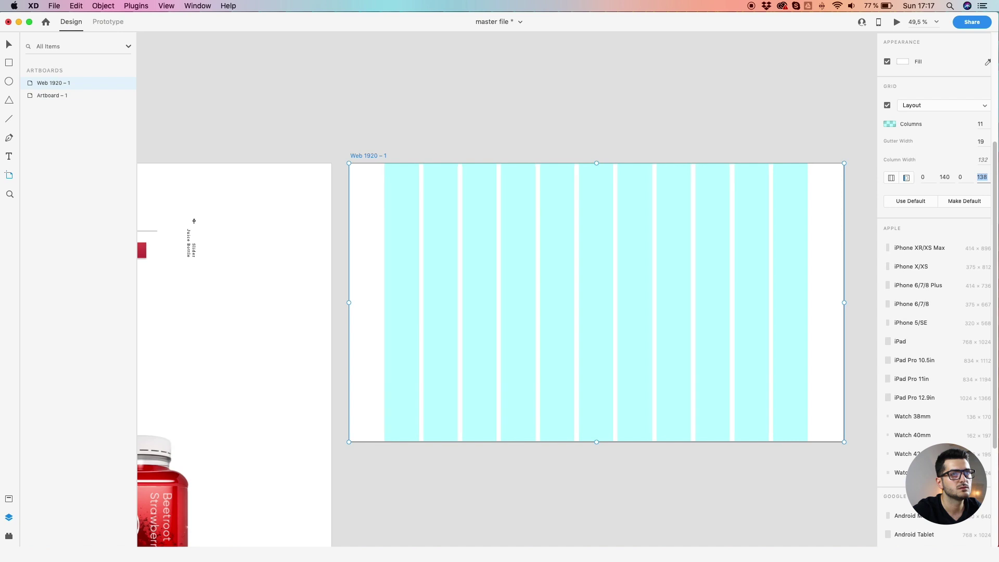
pyautogui.hotkey('shift', 'Down')
pyautogui.hotkey('shift', 'Down')
pyautogui.press('Down')
pyautogui.press('Down')
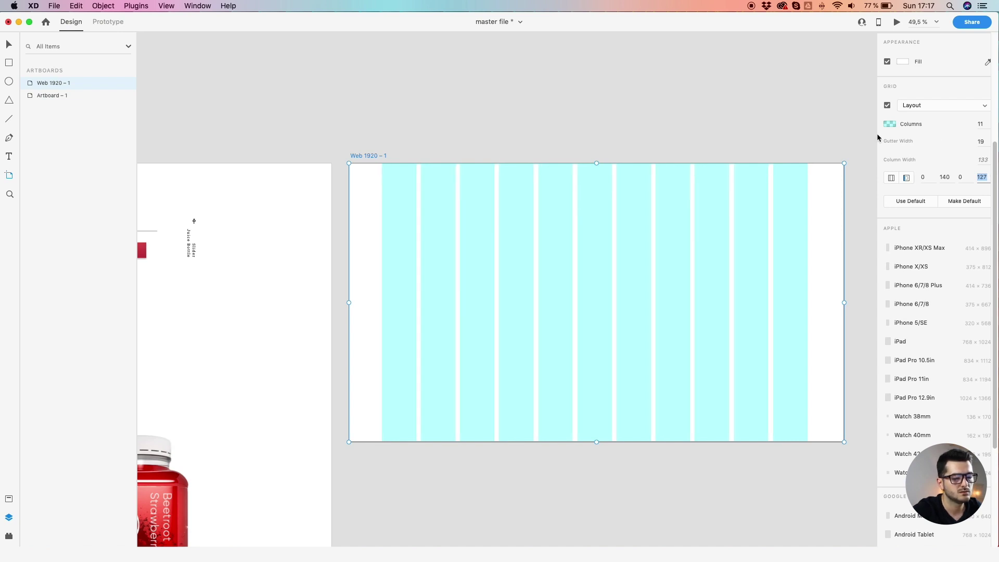
# - Set the layout grid's gutter width back to 20, leaving the column width as it is
pyautogui.click(981, 141)
pyautogui.press('Up')
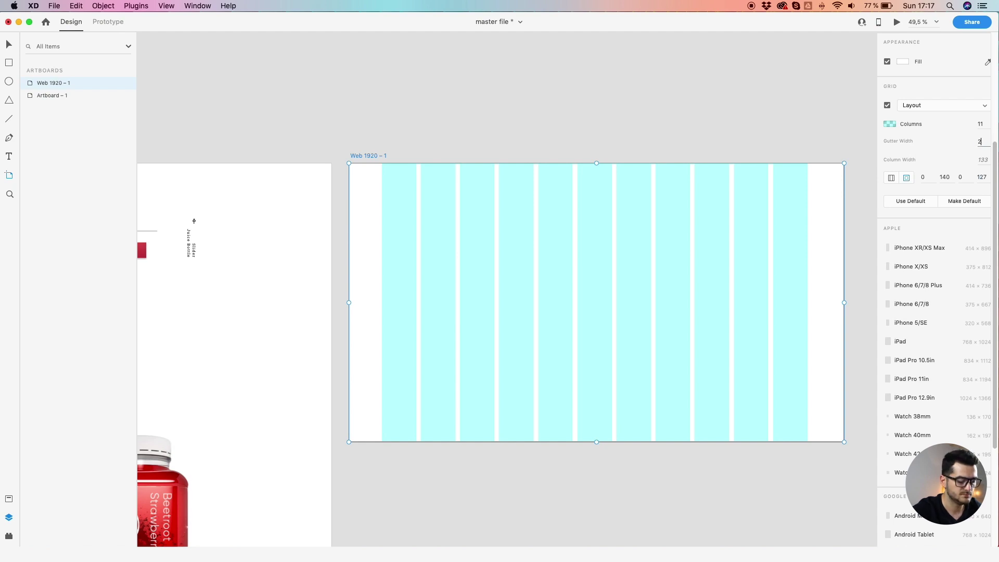
pyautogui.click(985, 159)
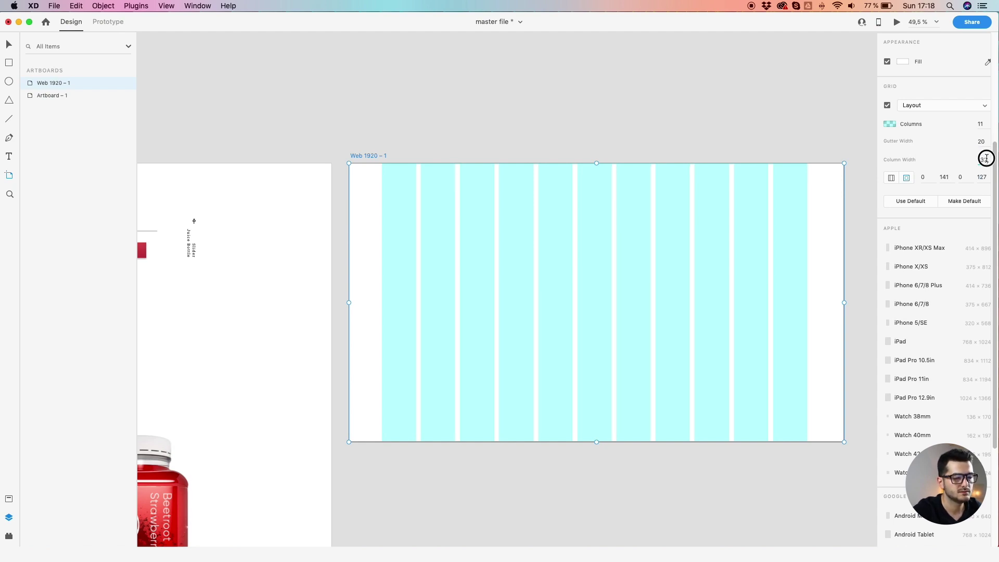
pyautogui.press('Escape')
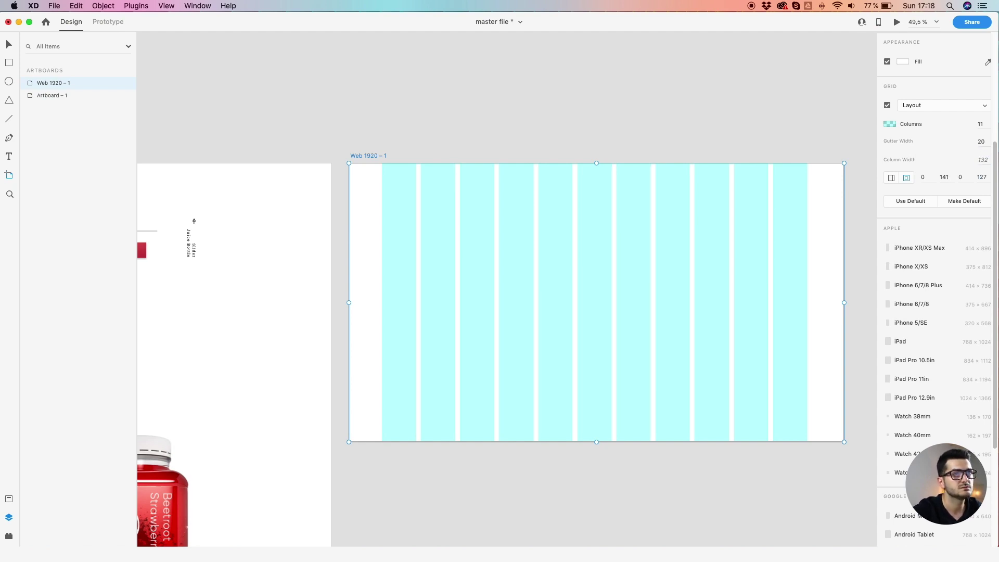
# - Switch the Web 1920 – 1 layout grid to linked side margins of 134
pyautogui.click(889, 178)
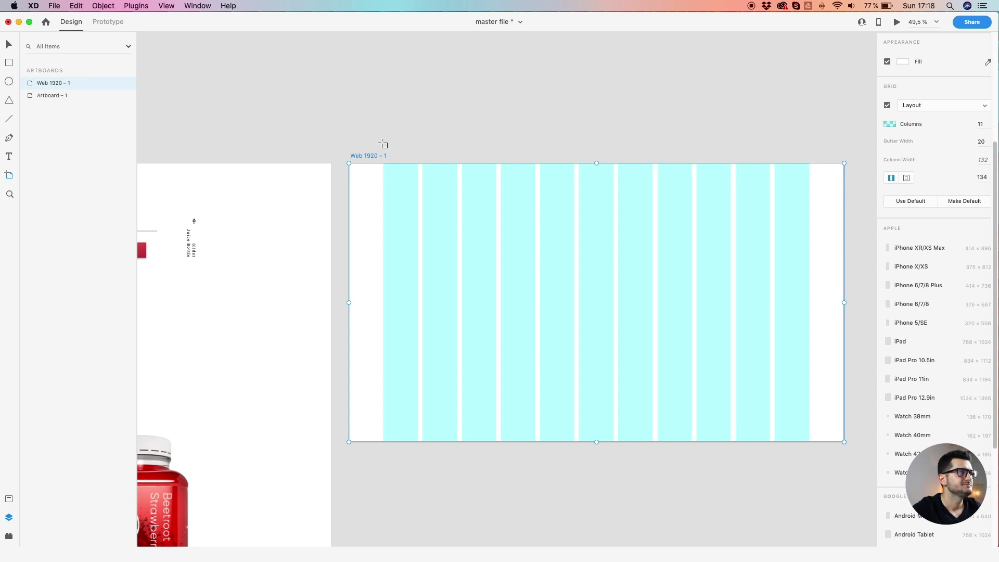
pyautogui.click(9, 45)
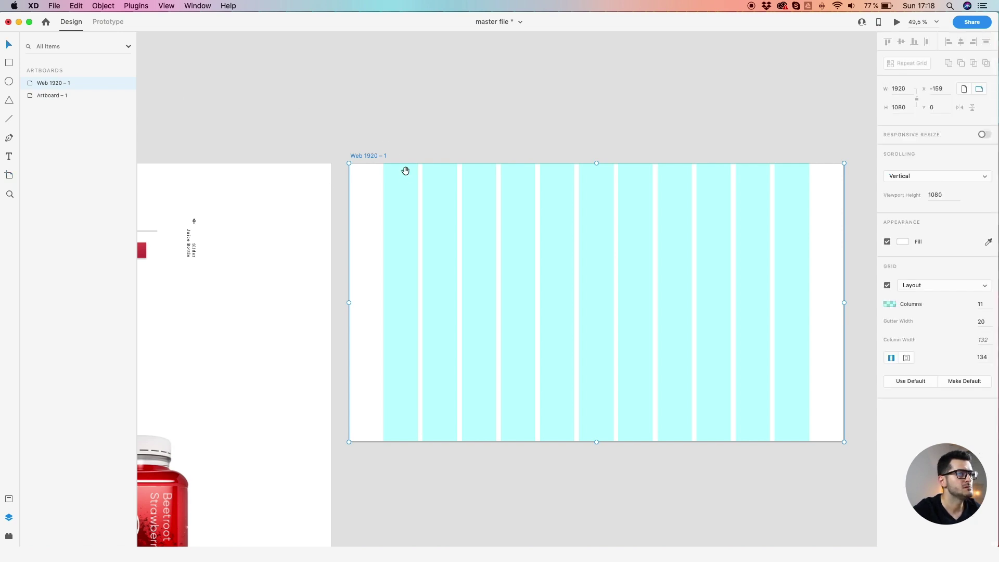
# - Copy the Juicy Jay logo from Artboard – 1 to the centre column of Web 1920 – 1 at Y 50
pyautogui.moveTo(405, 171); pyautogui.dragTo(653, 195)
pyautogui.click(233, 243)
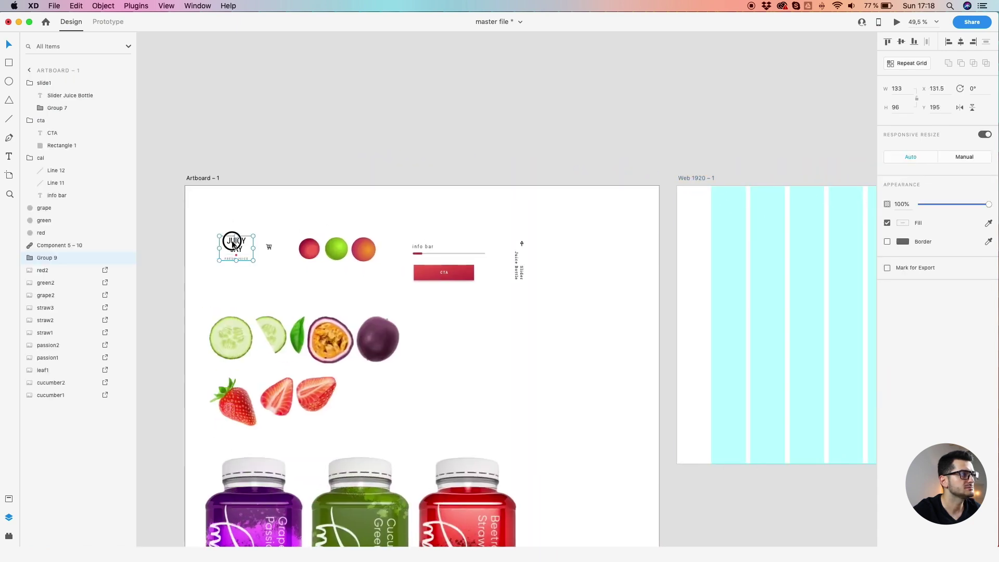
pyautogui.moveTo(233, 244); pyautogui.dragTo(814, 216)
pyautogui.hscroll(10, 814, 216)
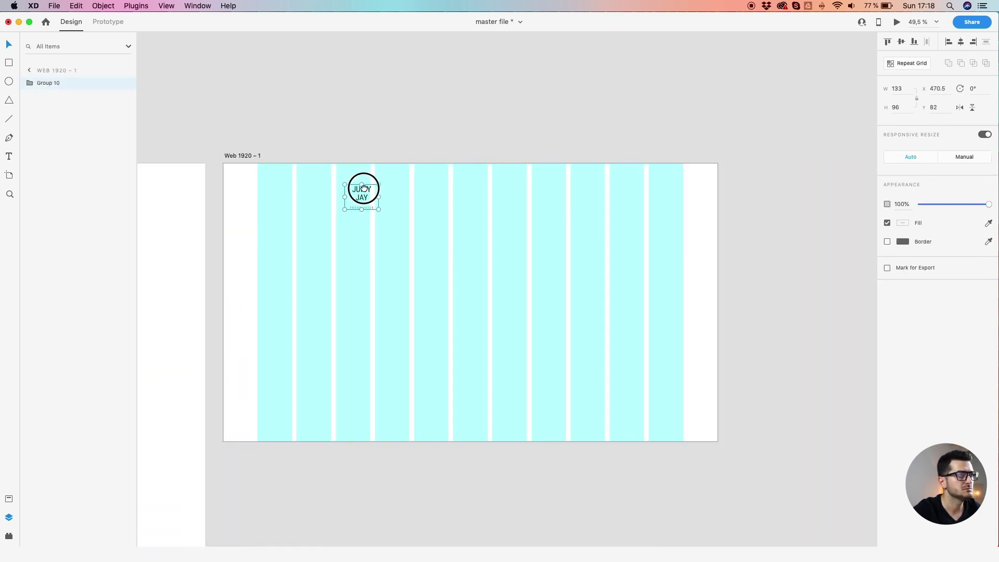
pyautogui.moveTo(361, 189); pyautogui.dragTo(470, 183)
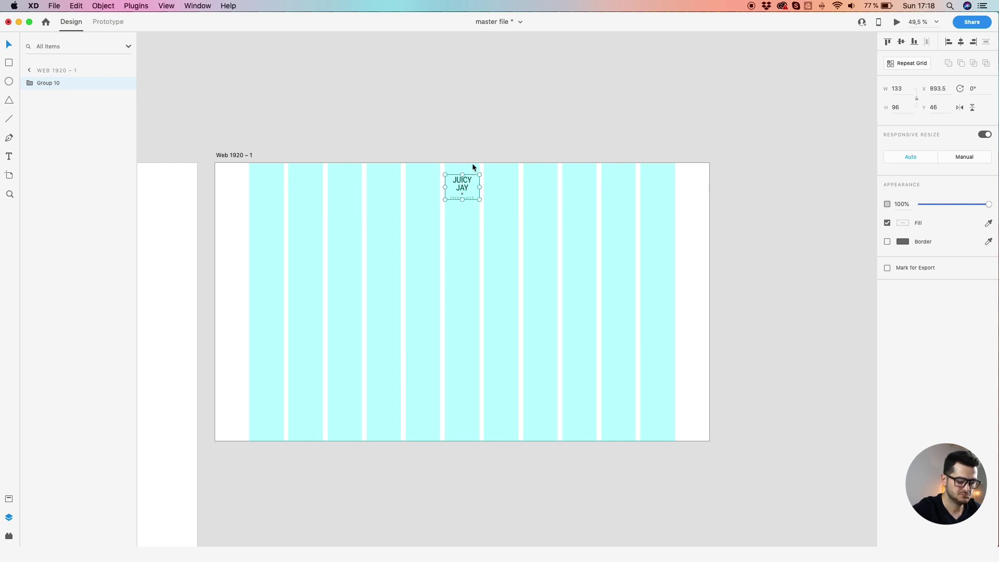
pyautogui.press('Down')
pyautogui.press('Down')
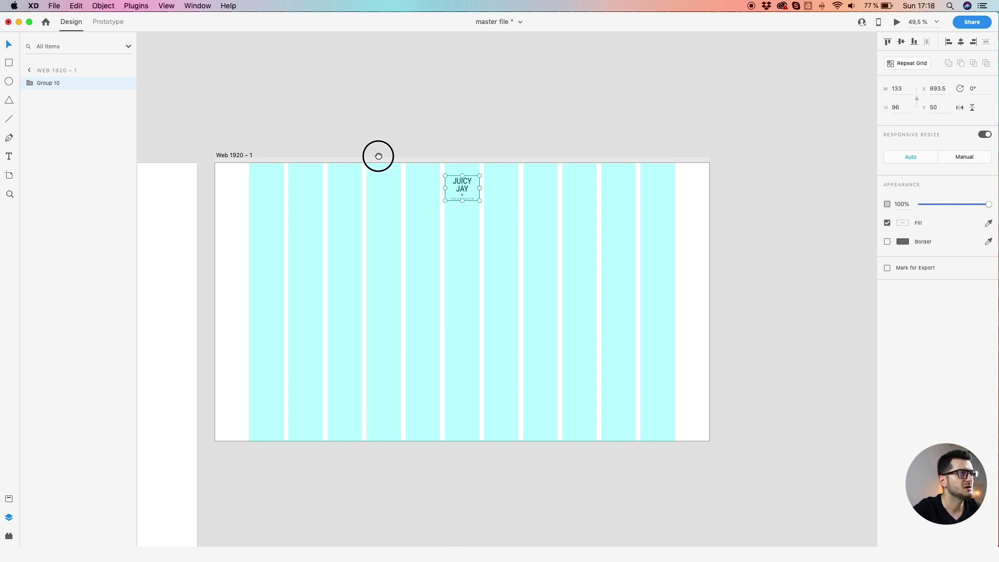
pyautogui.hscroll(-5, 498, 145)
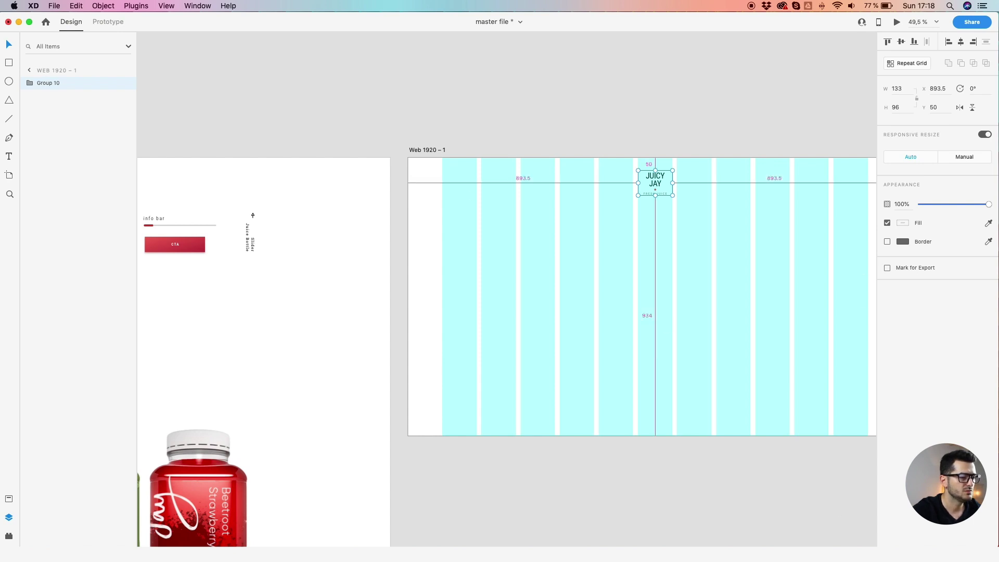
# - Add the navigation label PRODUCTS to the header of Web 1920 – 1, to the left of the logo
pyautogui.click(455, 187)
pyautogui.scroll(3, 498, 176)
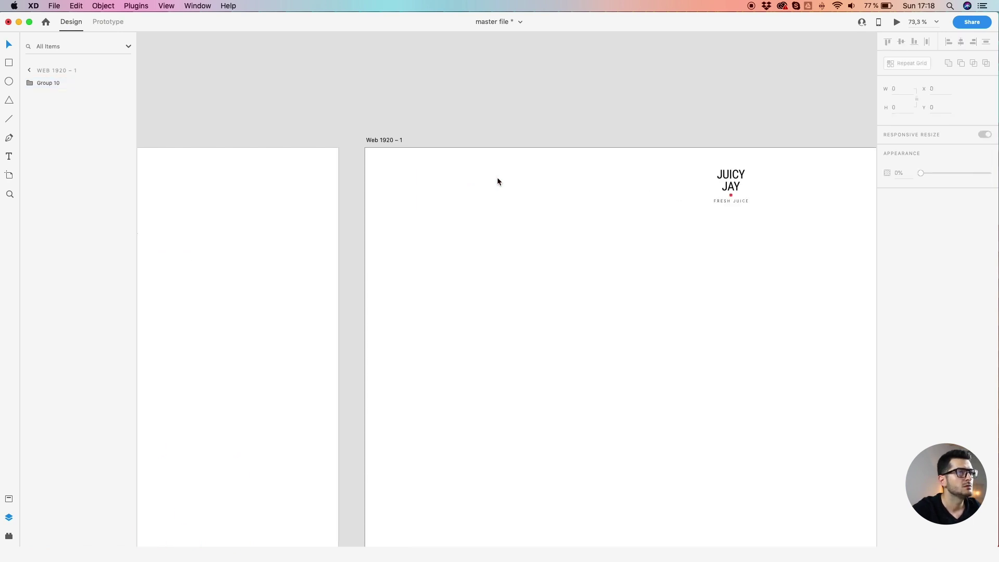
pyautogui.click(542, 217)
pyautogui.hscroll(1, 542, 217)
pyautogui.click(9, 156)
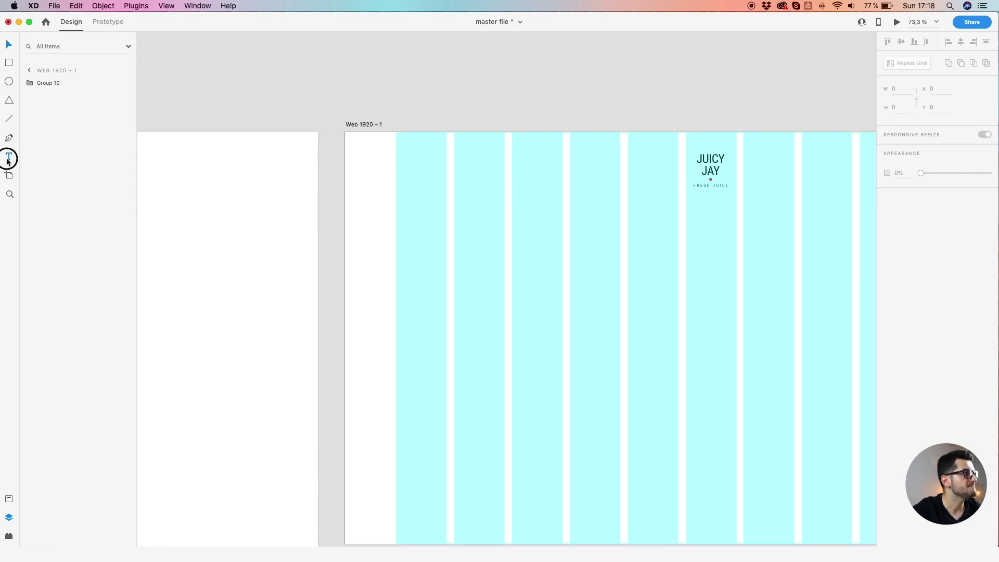
pyautogui.click(461, 167)
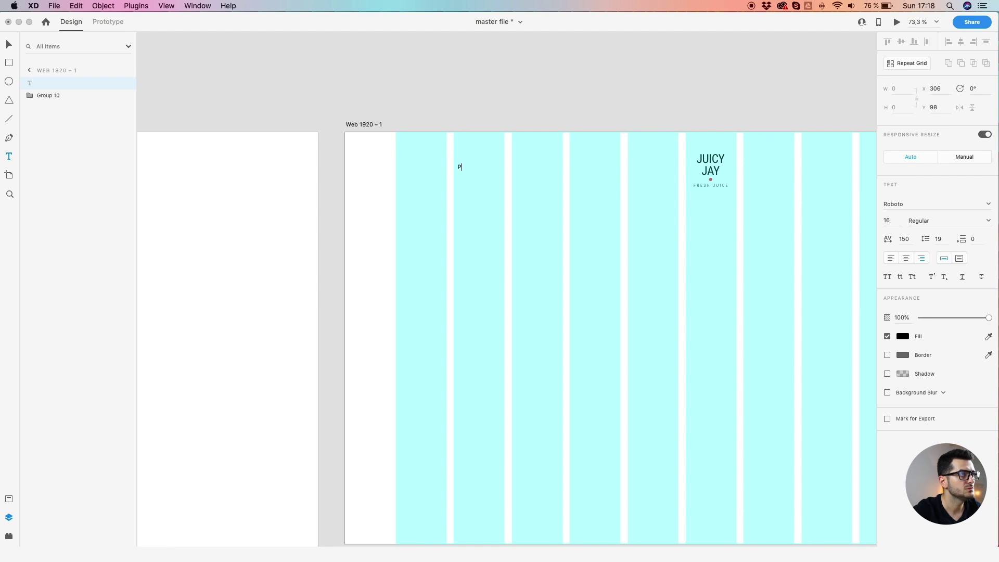
pyautogui.write('PRODUCTS')
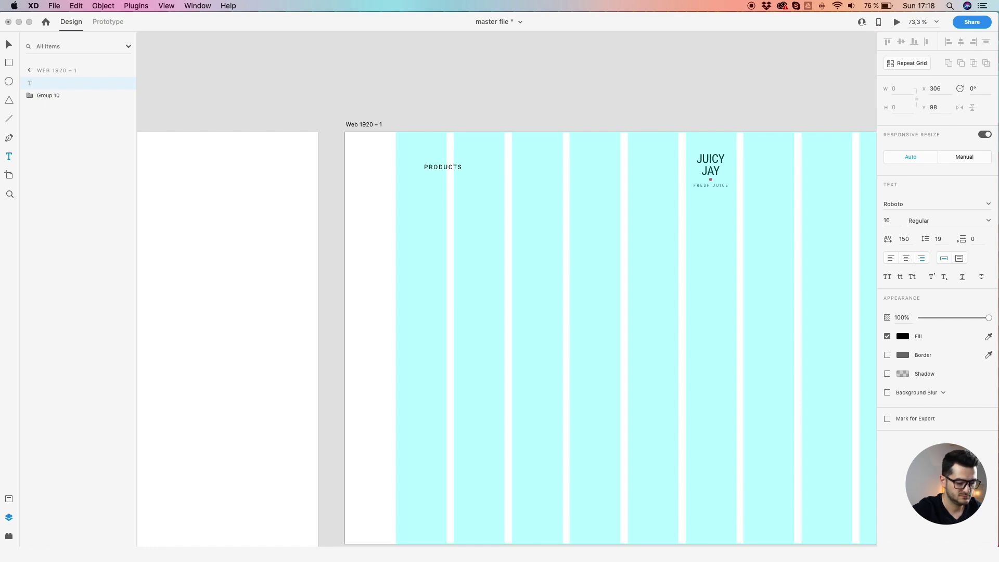
pyautogui.press('BackSpace')
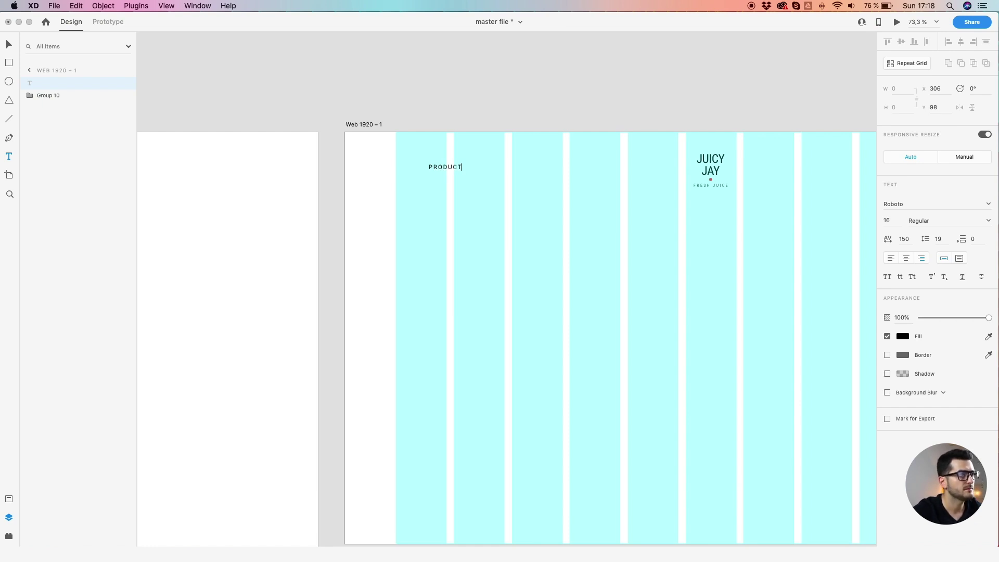
pyautogui.write('S')
pyautogui.click(525, 211)
pyautogui.click(453, 172)
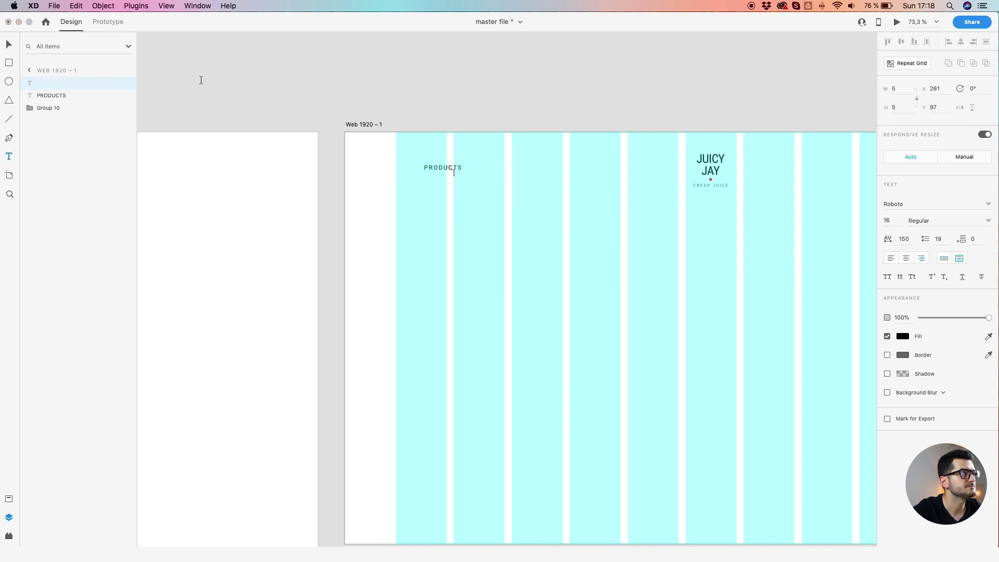
pyautogui.click(6, 45)
# - Centre PRODUCTS in the second grid column and place a copy reading SHOP in the third column
pyautogui.moveTo(453, 173); pyautogui.dragTo(543, 169)
pyautogui.doubleClick(543, 167)
pyautogui.write('SHOP')
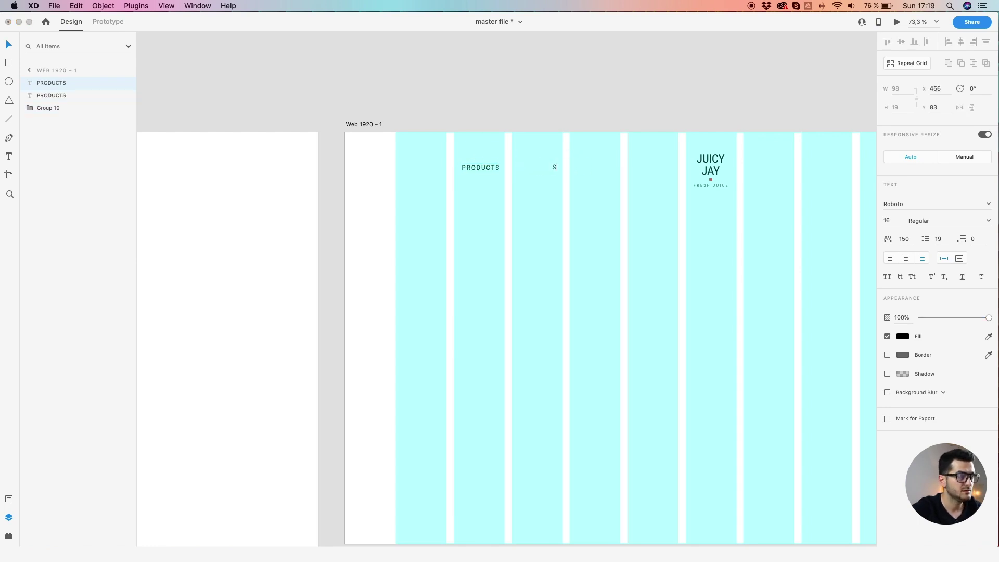
pyautogui.press('Escape')
pyautogui.moveTo(549, 170); pyautogui.dragTo(427, 189)
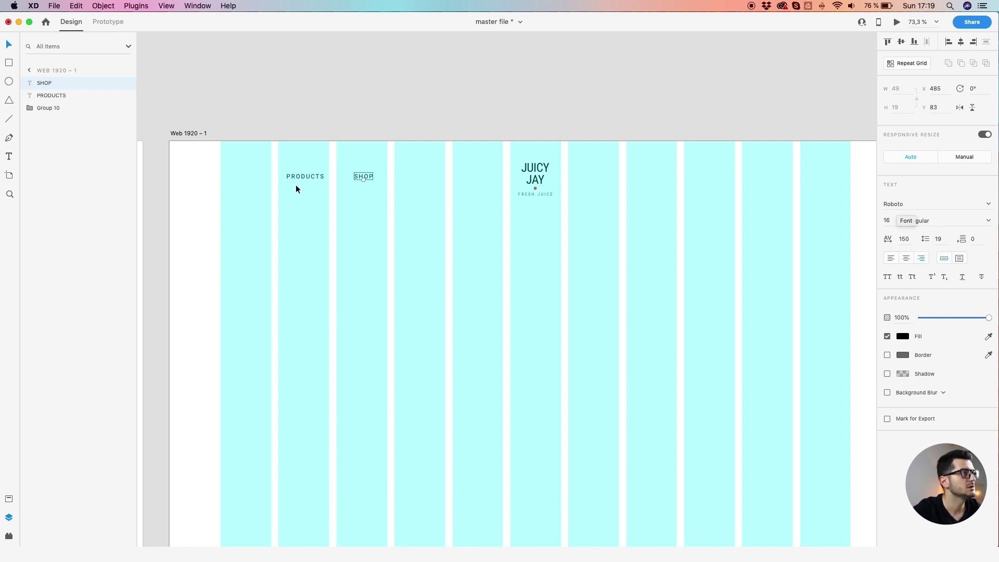
# - Duplicate the SHOP label into the fourth grid column and change the copy's text to RECIPES
pyautogui.click(337, 201)
pyautogui.moveTo(362, 173); pyautogui.dragTo(420, 174)
pyautogui.doubleClick(421, 176)
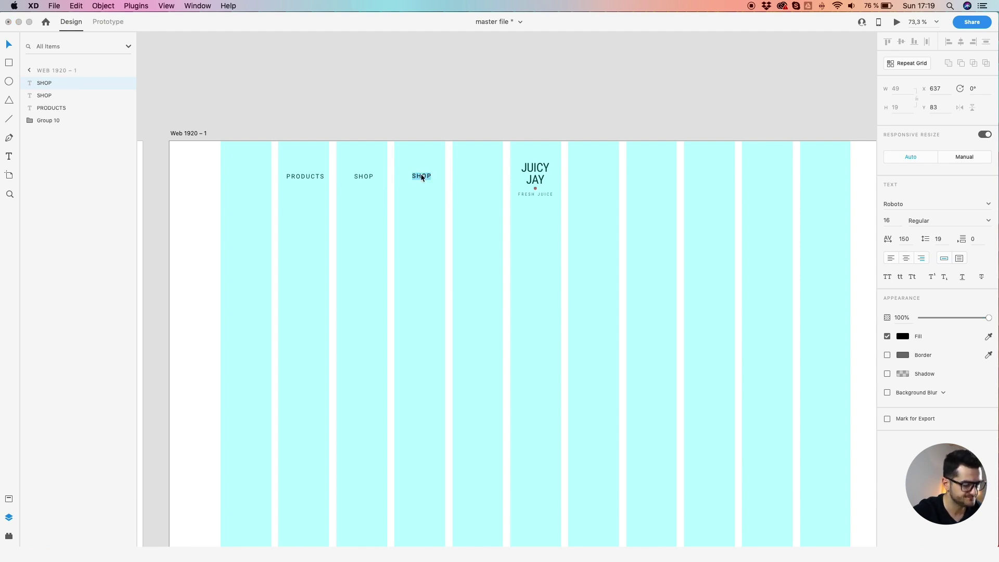
pyautogui.write('RECIPES')
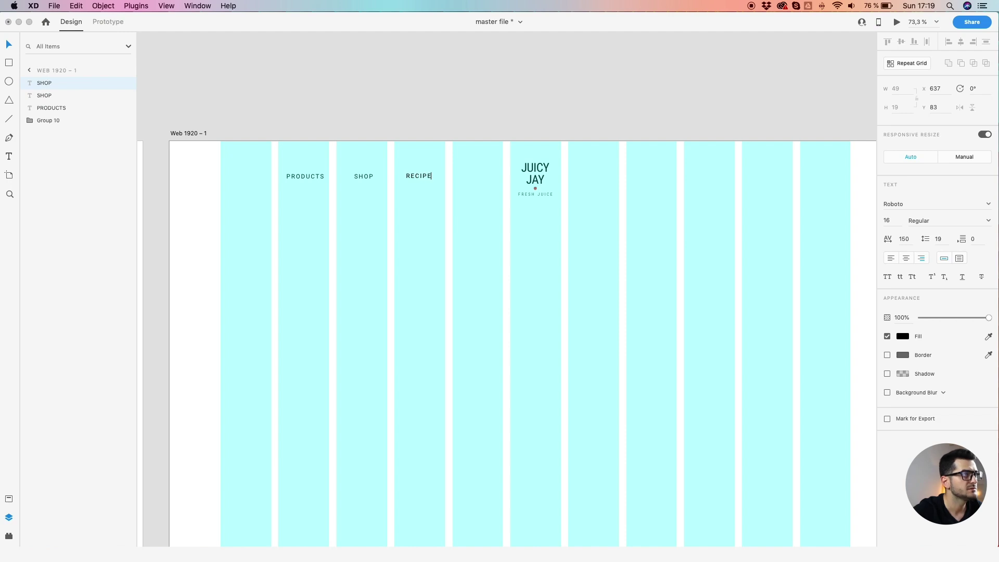
pyautogui.press('Escape')
# - Duplicate the RECIPES label into the eighth column beyond the logo, change the copy to NUTRITIONAL and align it within the column
pyautogui.moveTo(416, 173); pyautogui.dragTo(658, 177)
pyautogui.doubleClick(658, 177)
pyautogui.write('NUTRITIONAL')
pyautogui.press('Escape')
pyautogui.moveTo(652, 175); pyautogui.dragTo(660, 178)
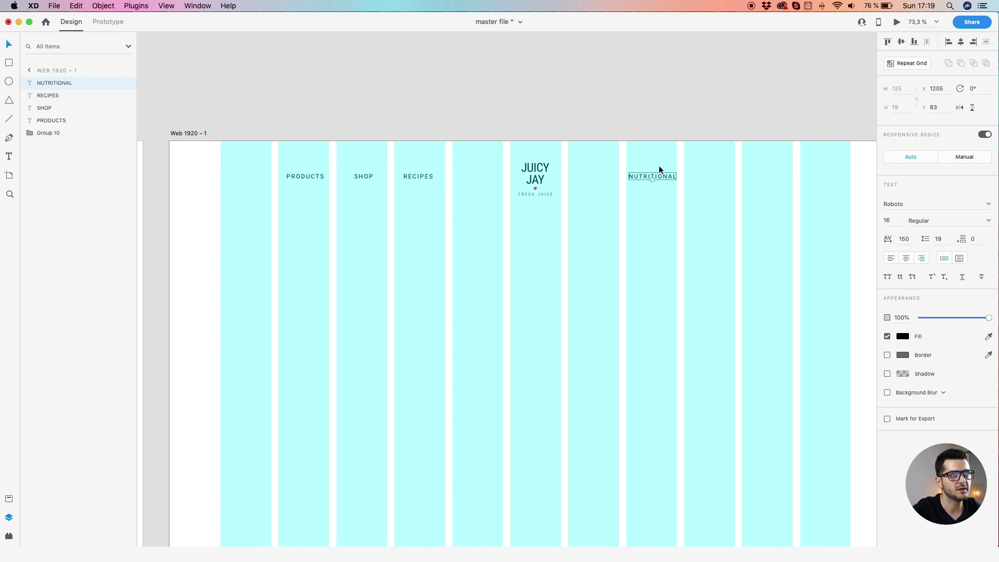
pyautogui.click(659, 166)
# - Duplicate the NUTRITIONAL label into the ninth grid column and change the copy's text to ABOUT US
pyautogui.moveTo(653, 175); pyautogui.dragTo(713, 176)
pyautogui.doubleClick(713, 175)
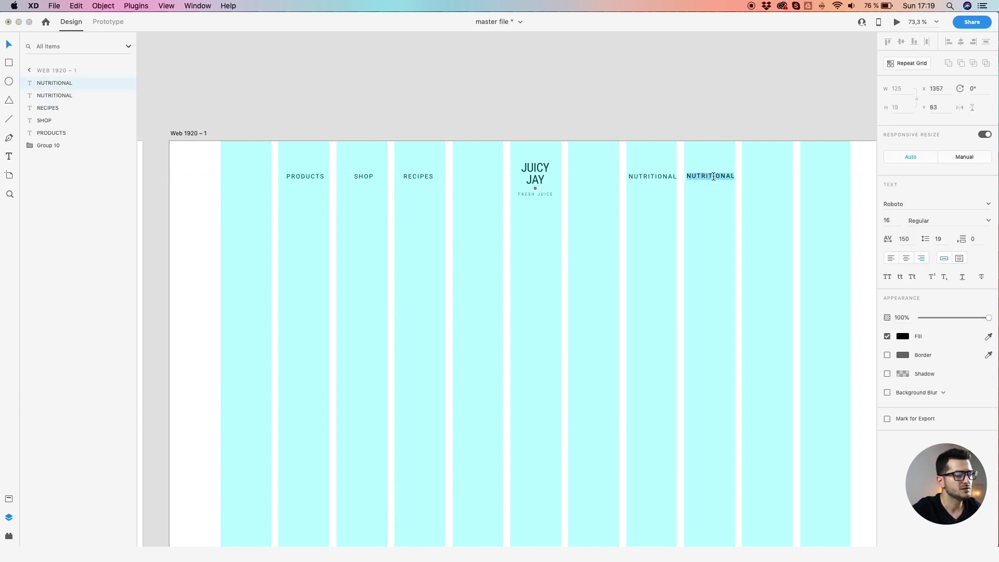
pyautogui.write('ABOUT US')
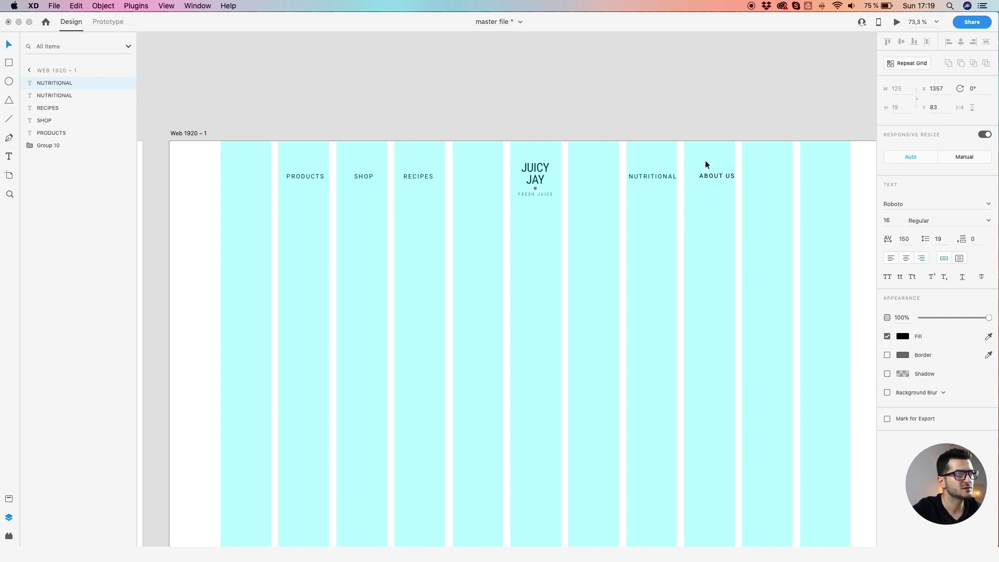
pyautogui.press('Escape')
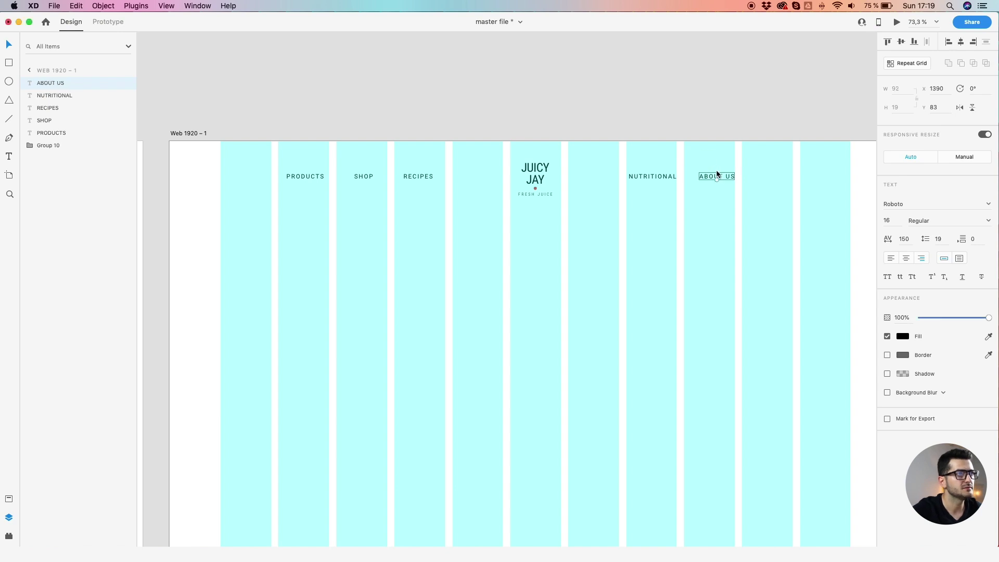
# - Centre ABOUT US in its column, then place a copy reading CONTANCT in the tenth column
pyautogui.moveTo(725, 178); pyautogui.dragTo(772, 178)
pyautogui.doubleClick(772, 177)
pyautogui.write('CONTAN')
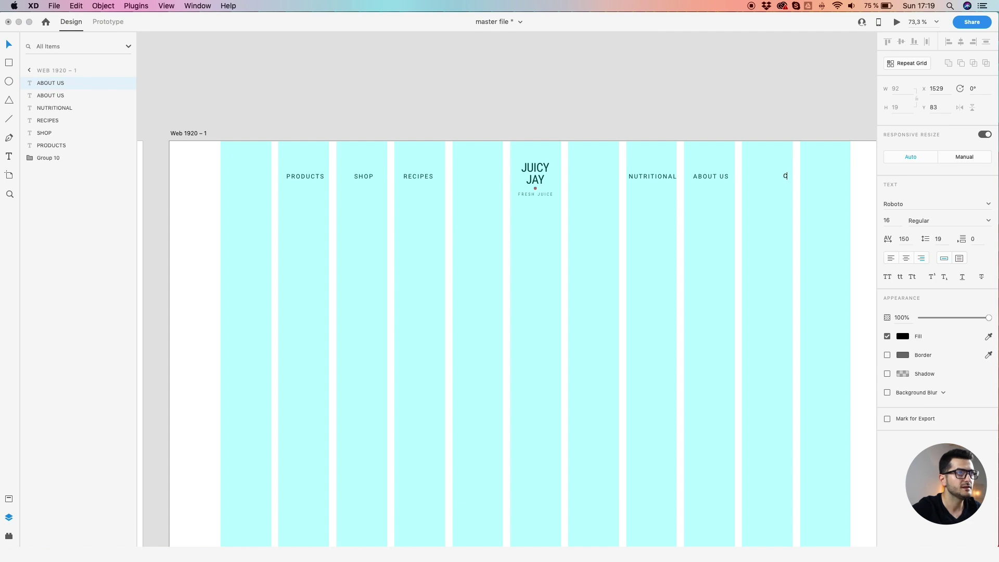
pyautogui.write('CT')
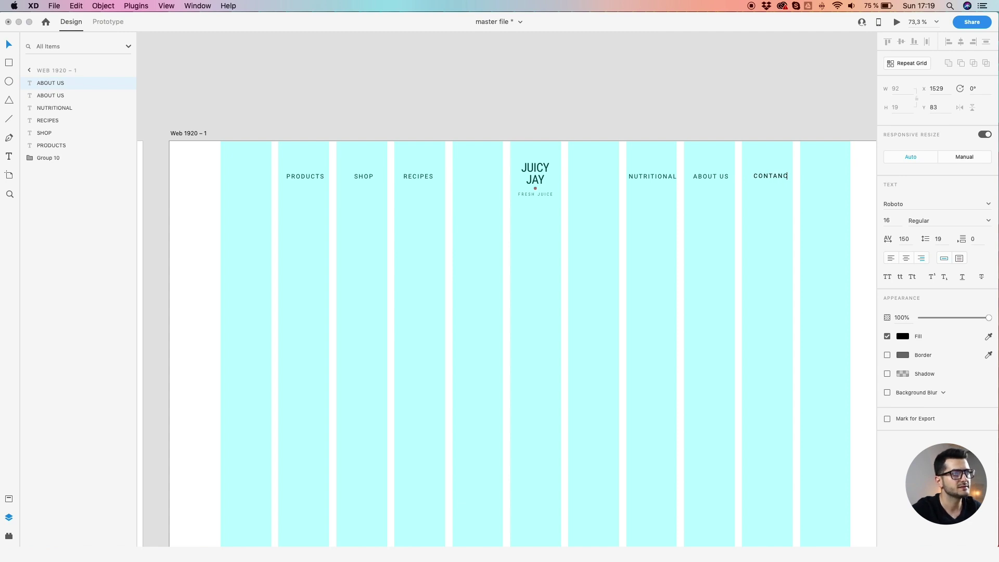
pyautogui.press('Escape')
# - Convert all six navigation labels from point text to area text
pyautogui.moveTo(780, 152); pyautogui.dragTo(626, 182)
pyautogui.moveTo(440, 156); pyautogui.dragTo(293, 190)
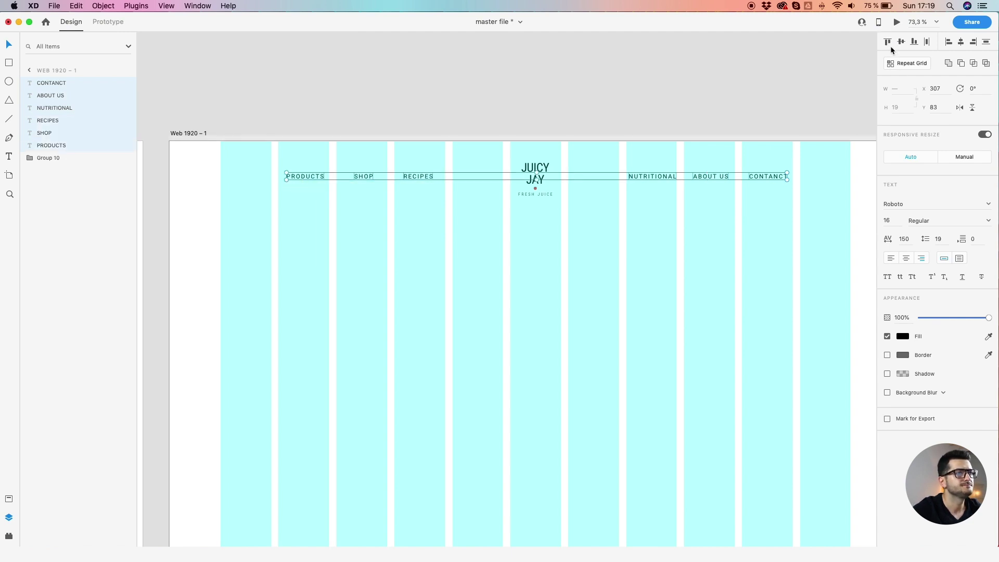
pyautogui.click(959, 258)
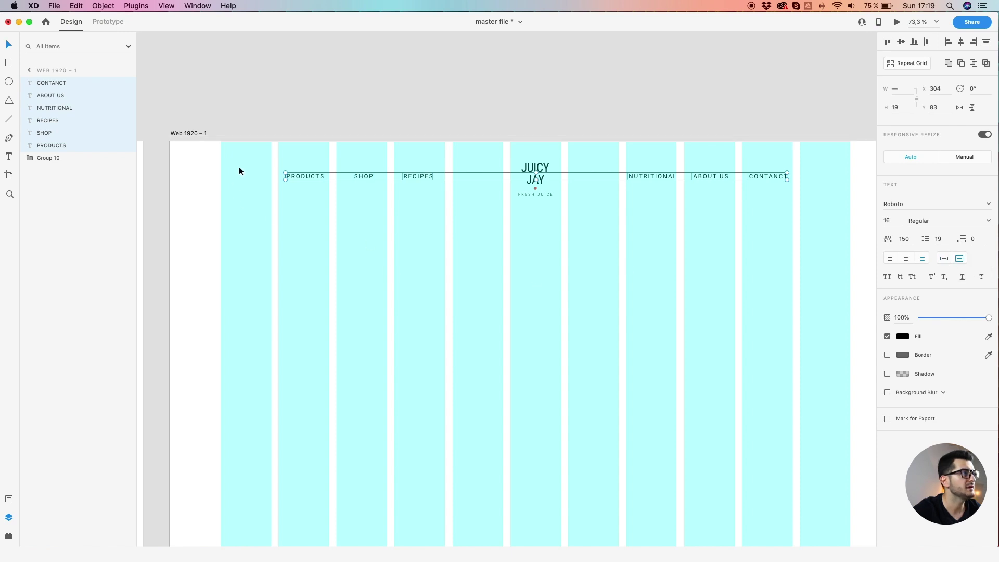
pyautogui.click(303, 176)
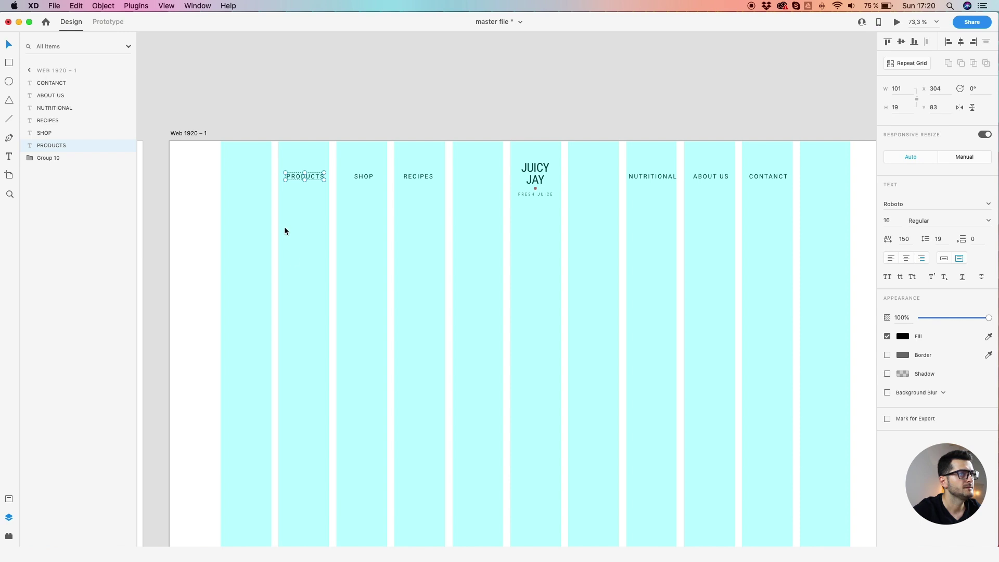
# - Copy the red gradient circle from Artboard – 1 to the third column of Web 1920 – 1, about halfway down
pyautogui.scroll(-3, 296, 232)
pyautogui.hscroll(-3, 297, 240)
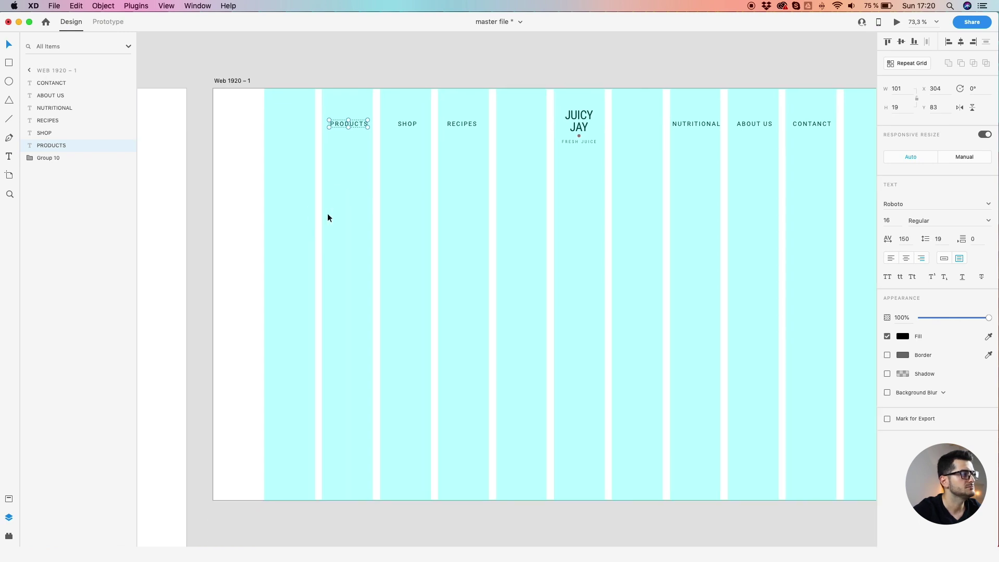
pyautogui.scroll(-5, 354, 123)
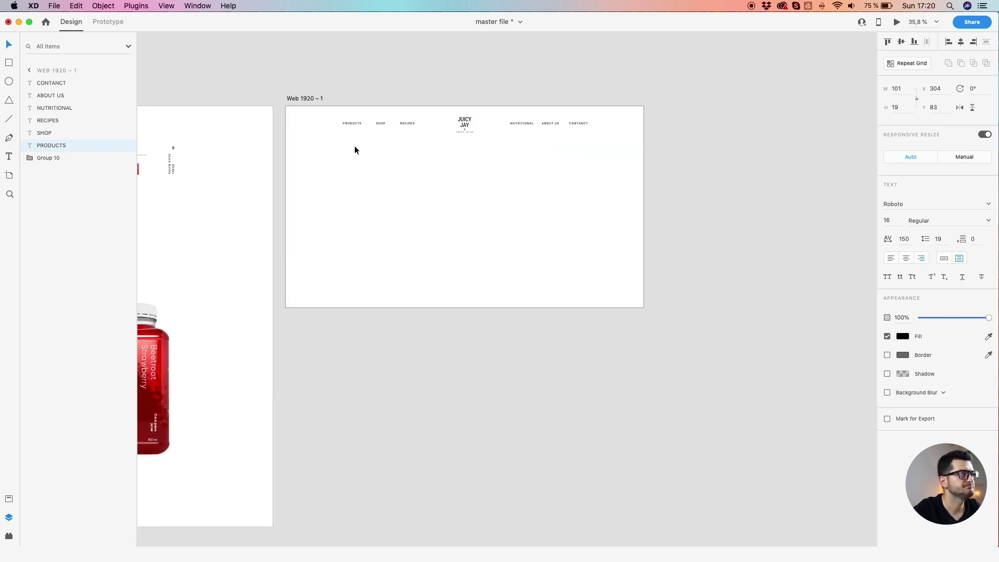
pyautogui.moveTo(330, 162); pyautogui.dragTo(493, 245)
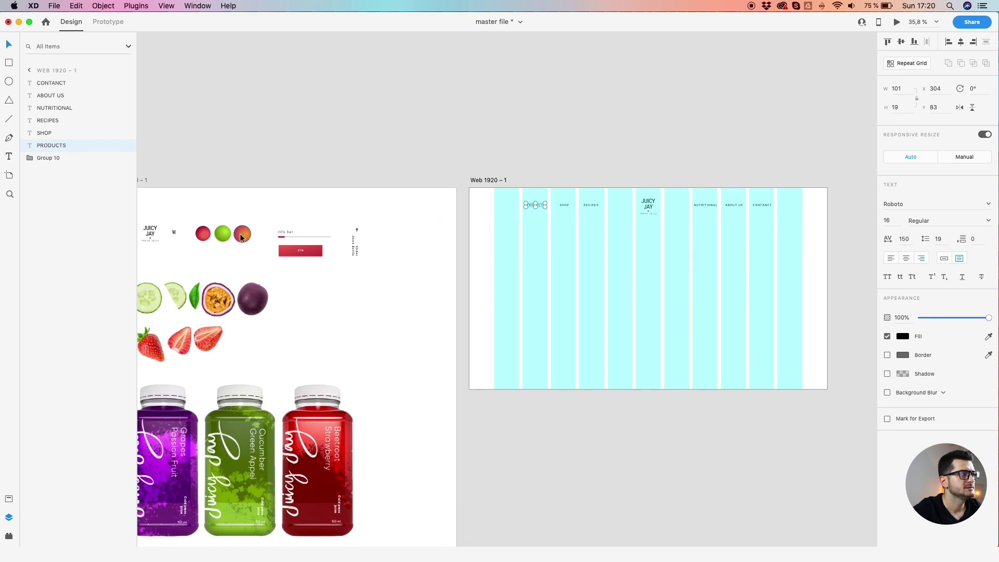
pyautogui.moveTo(197, 234); pyautogui.dragTo(545, 295)
pyautogui.scroll(3, 575, 286)
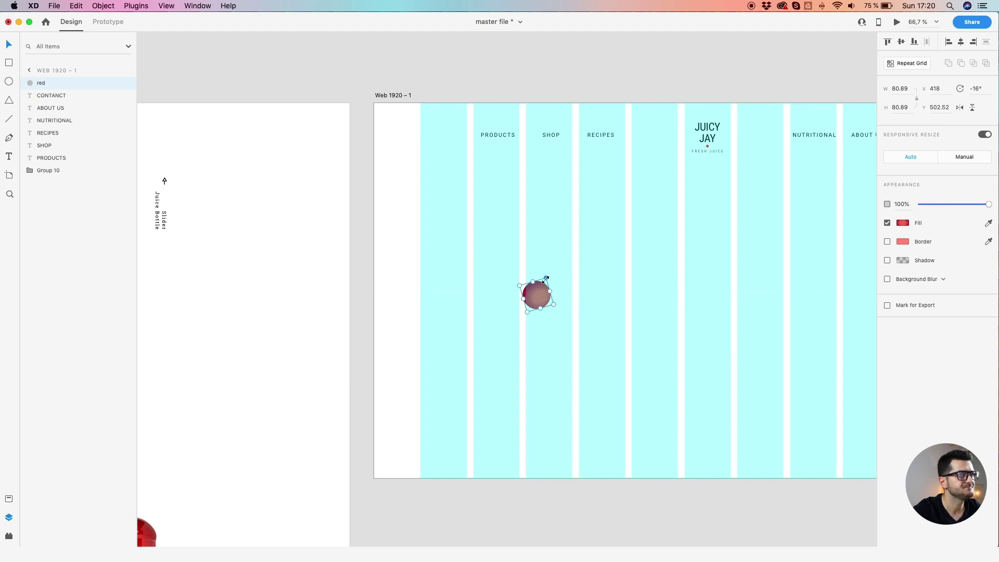
# - Compare the original red circle with its copy and inspect the copy's radial gradient fill
pyautogui.click(244, 191)
pyautogui.hscroll(-10, 233, 194)
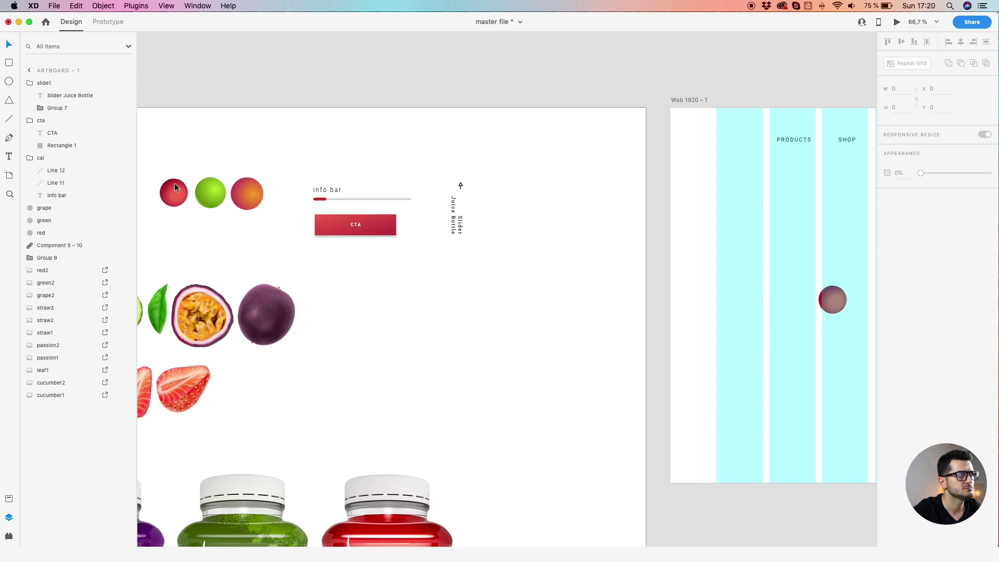
pyautogui.click(175, 186)
pyautogui.hscroll(12, 405, 250)
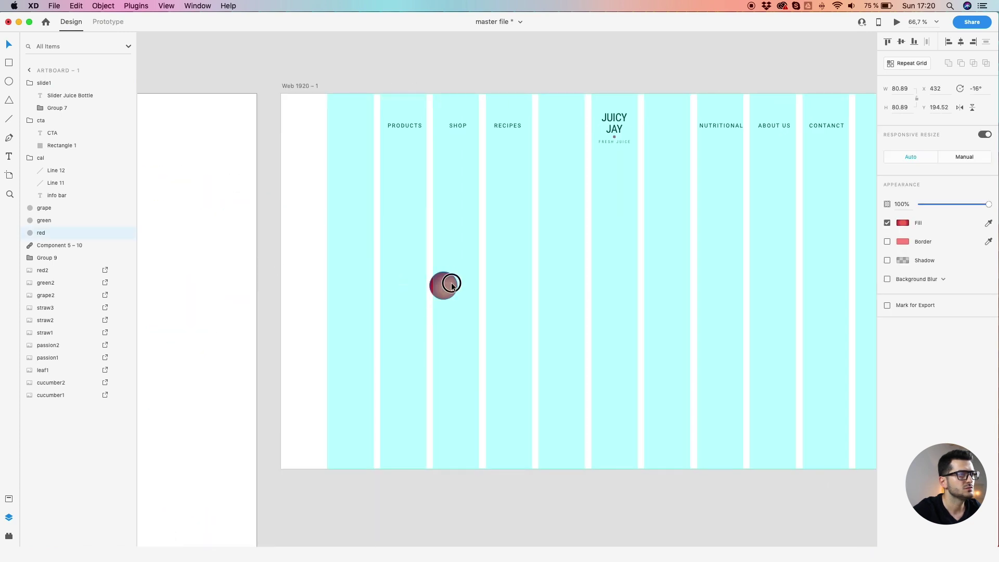
pyautogui.moveTo(451, 285); pyautogui.dragTo(454, 282)
pyautogui.click(902, 224)
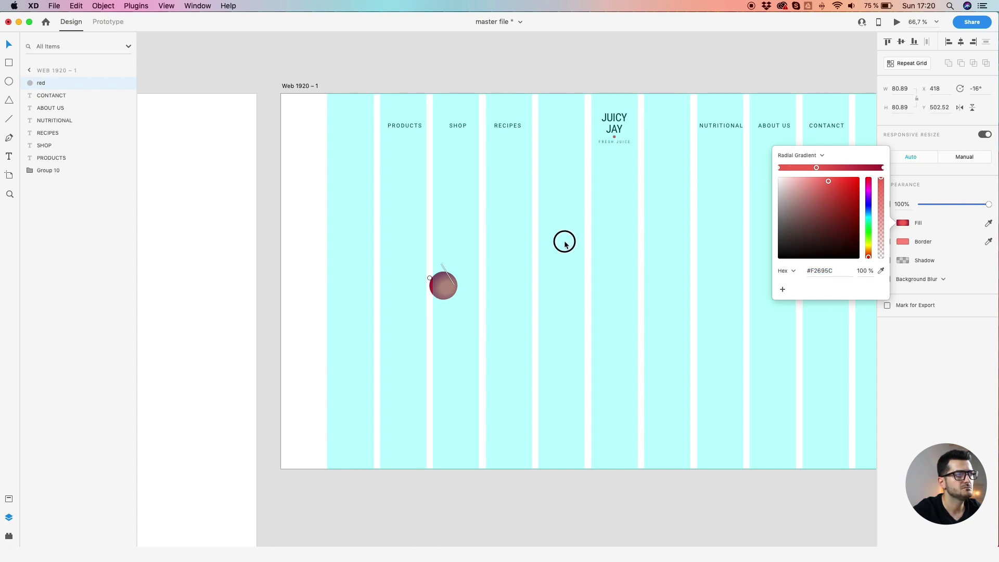
pyautogui.press('Escape')
# - Enlarge the red circle to 370 px wide with its aspect ratio locked, and align its left side with the second column's edge
pyautogui.press('alt')
pyautogui.moveTo(451, 268); pyautogui.dragTo(584, 186)
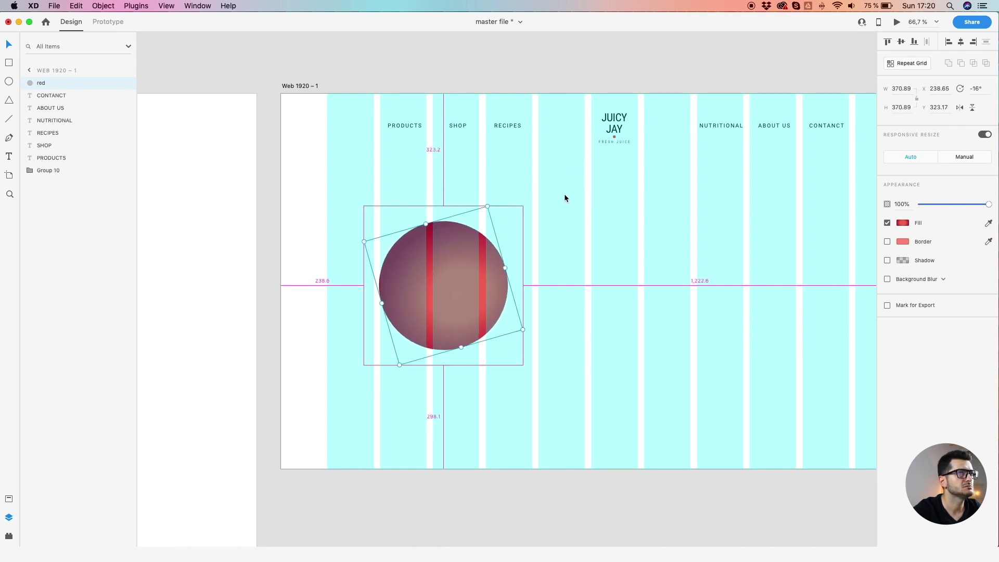
pyautogui.click(916, 96)
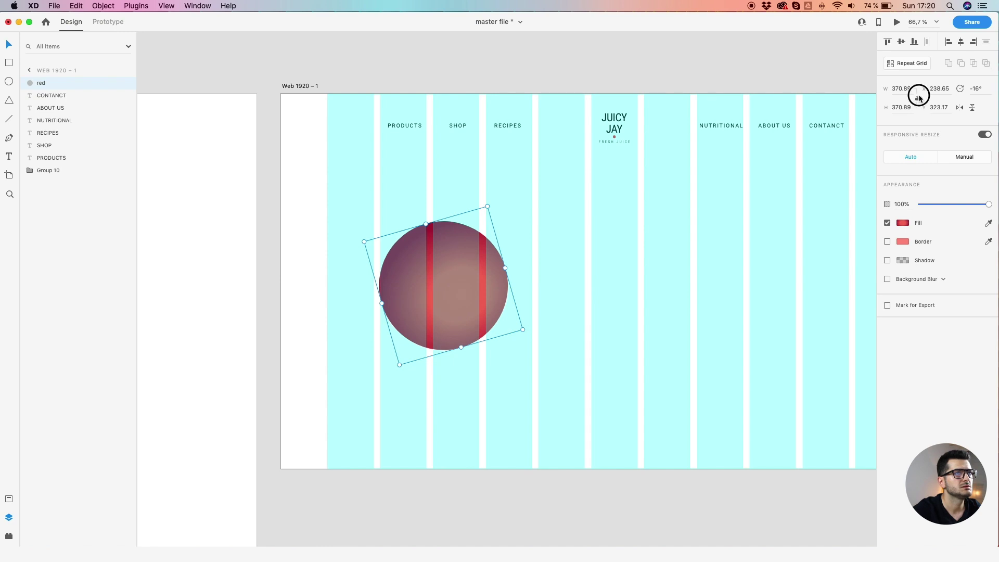
pyautogui.click(900, 86)
pyautogui.write('3')
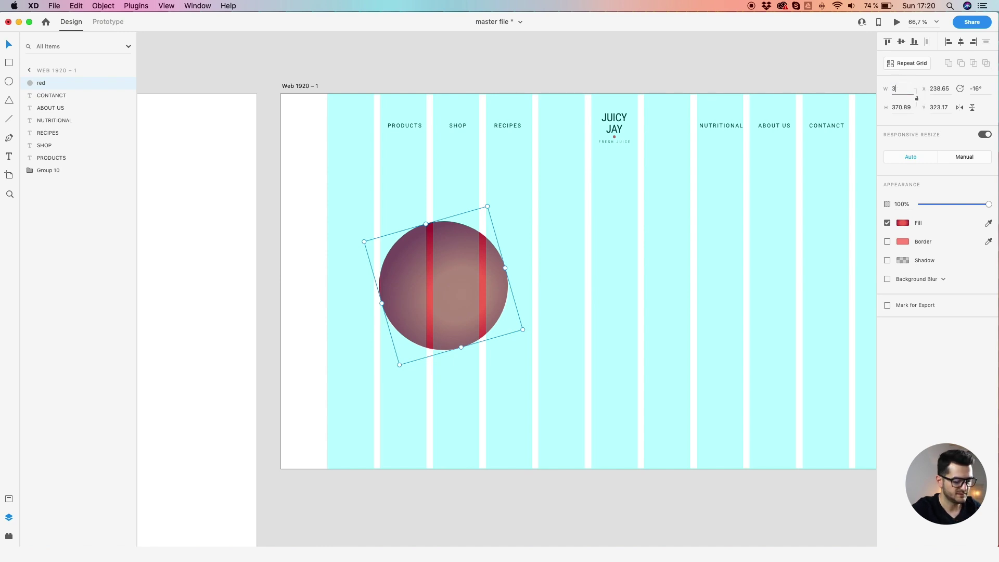
pyautogui.write('70')
pyautogui.press('Return')
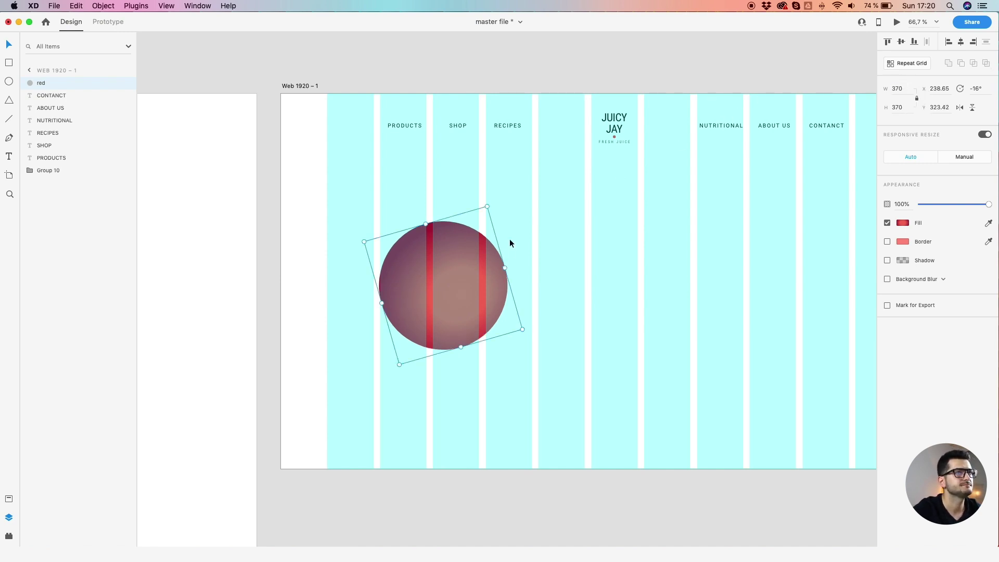
pyautogui.moveTo(449, 260); pyautogui.dragTo(432, 271)
pyautogui.click(360, 213)
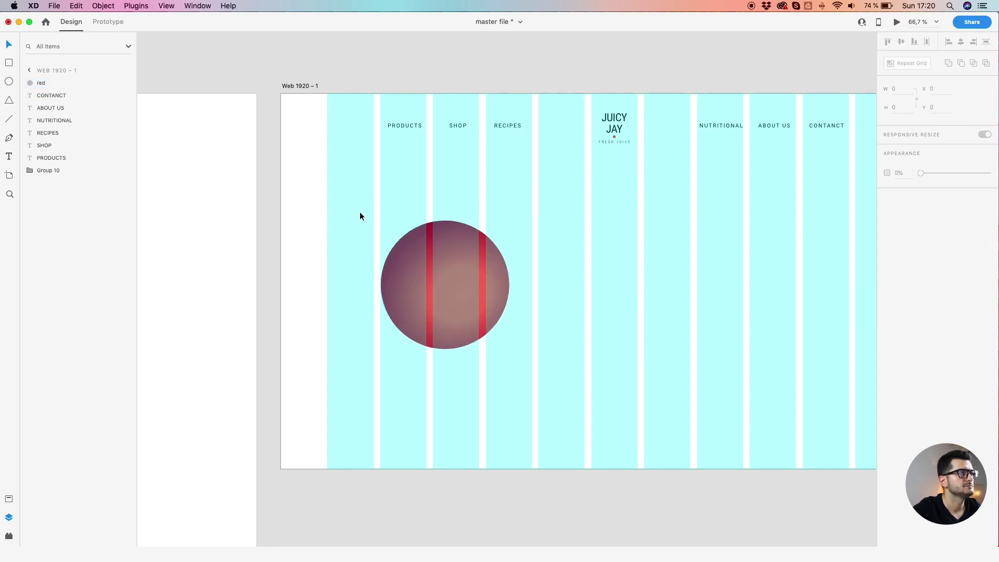
# - Copy the green gradient circle from Artboard – 1 to the sixth column of Web 1920 – 1, about halfway down
pyautogui.press('shift+super+apostrophe')
pyautogui.scroll(-1, 360, 213)
pyautogui.press('shift+super+apostrophe')
pyautogui.scroll(-1, 358, 211)
pyautogui.press('shift+super+apostrophe')
pyautogui.press('shift+super+apostrophe')
pyautogui.scroll(-1, 299, 209)
pyautogui.hscroll(-5, 299, 210)
pyautogui.moveTo(184, 185); pyautogui.dragTo(311, 184)
pyautogui.moveTo(238, 198); pyautogui.dragTo(498, 269)
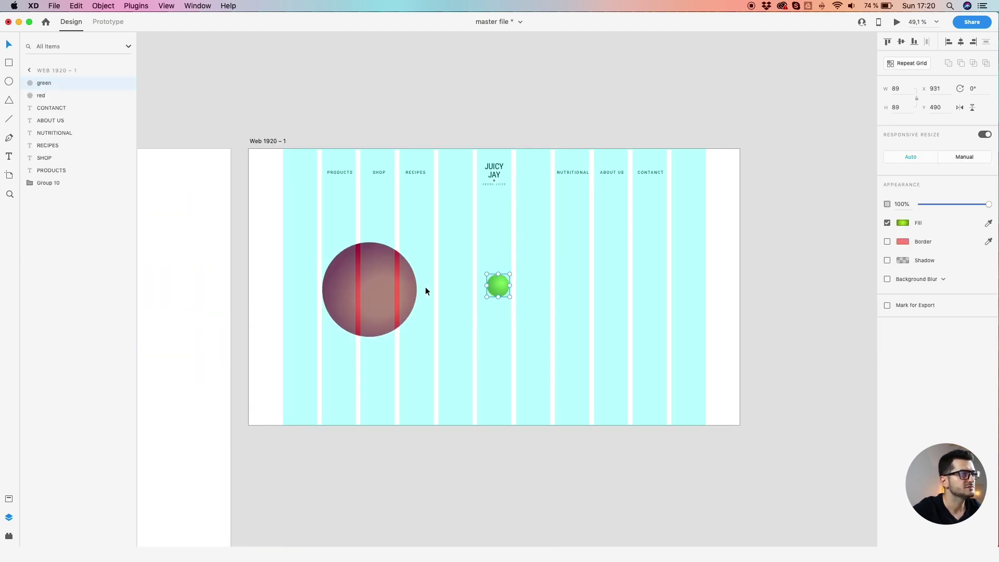
# - Set the green circle's width to 370 px
pyautogui.click(900, 88)
pyautogui.write('370')
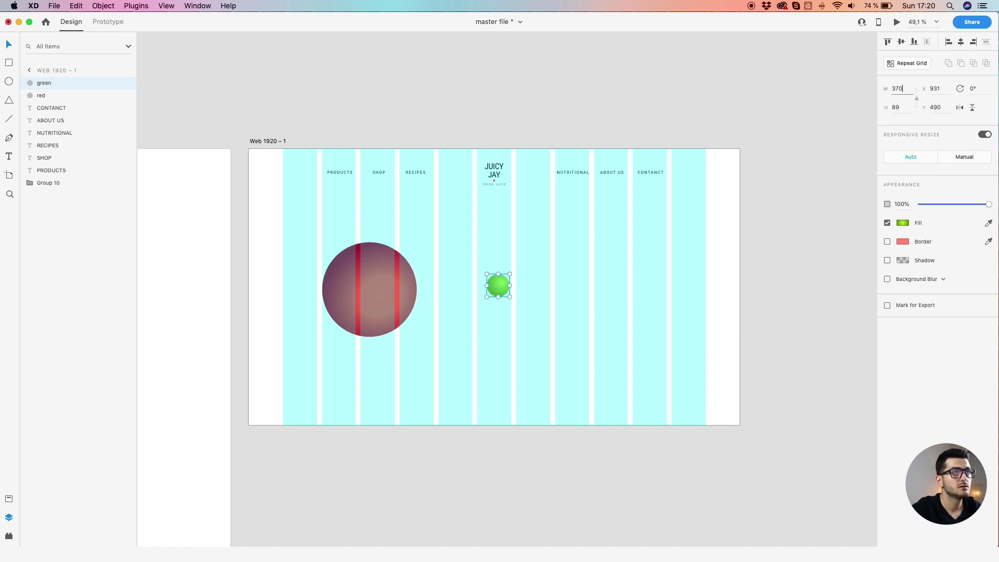
pyautogui.press('Return')
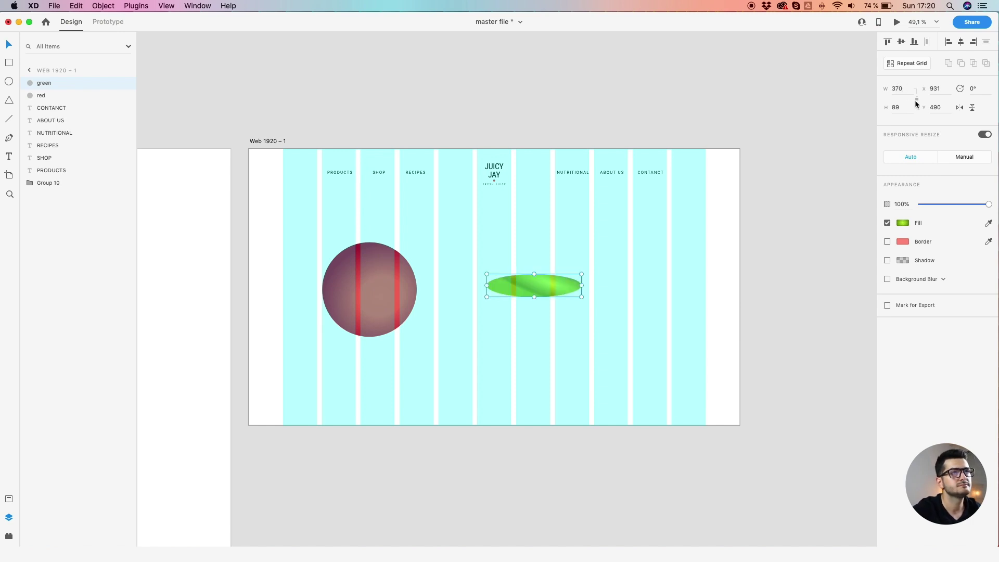
pyautogui.click(905, 106)
pyautogui.write('370')
pyautogui.press('Return')
pyautogui.press('super+z')
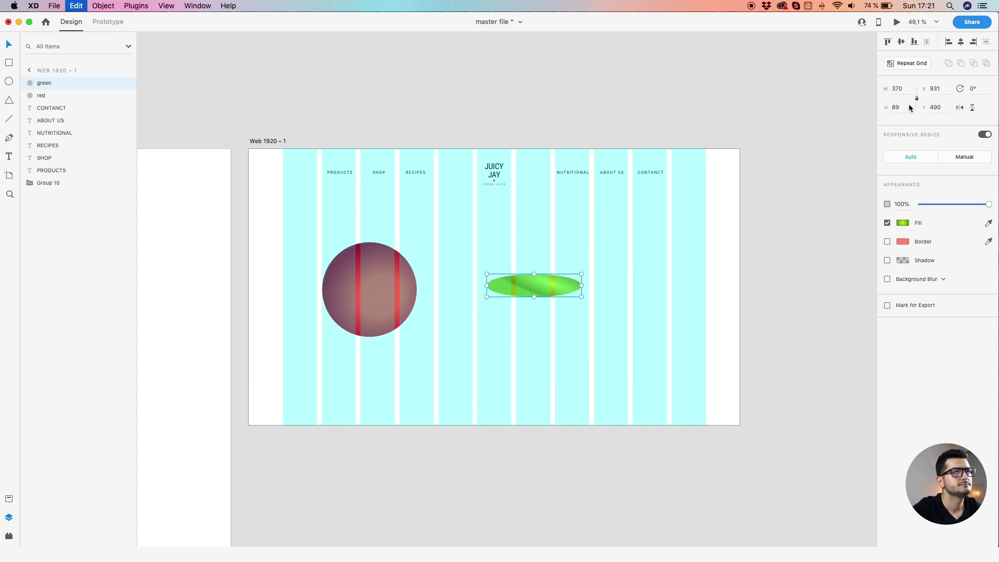
# - Unlock the green circle's aspect ratio, set its height to 370 px and centre it beneath the logo
pyautogui.click(917, 99)
pyautogui.click(901, 105)
pyautogui.write('370')
pyautogui.press('Return')
pyautogui.moveTo(531, 323); pyautogui.dragTo(491, 290)
pyautogui.click(489, 362)
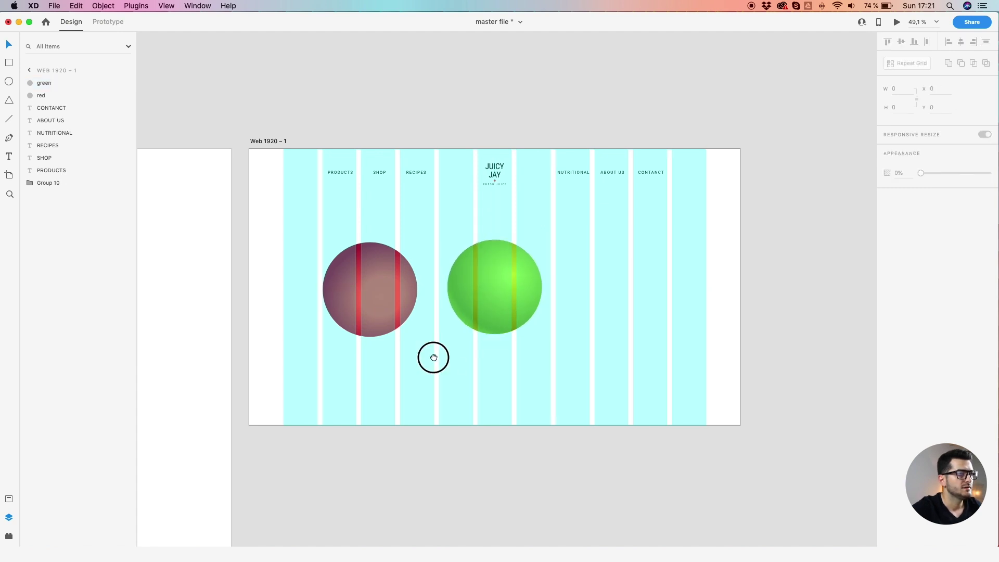
# - Copy the orange-purple grape circle from Artboard – 1 to between the ninth and tenth columns of Web 1920 – 1
pyautogui.hscroll(-10, 357, 310)
pyautogui.moveTo(255, 218); pyautogui.dragTo(807, 235)
pyautogui.hscroll(10, 644, 214)
pyautogui.moveTo(352, 204); pyautogui.dragTo(489, 253)
# - Set the grape circle's width to 370 px and arrange the green and grape circles in a row beside the red one
pyautogui.click(908, 88)
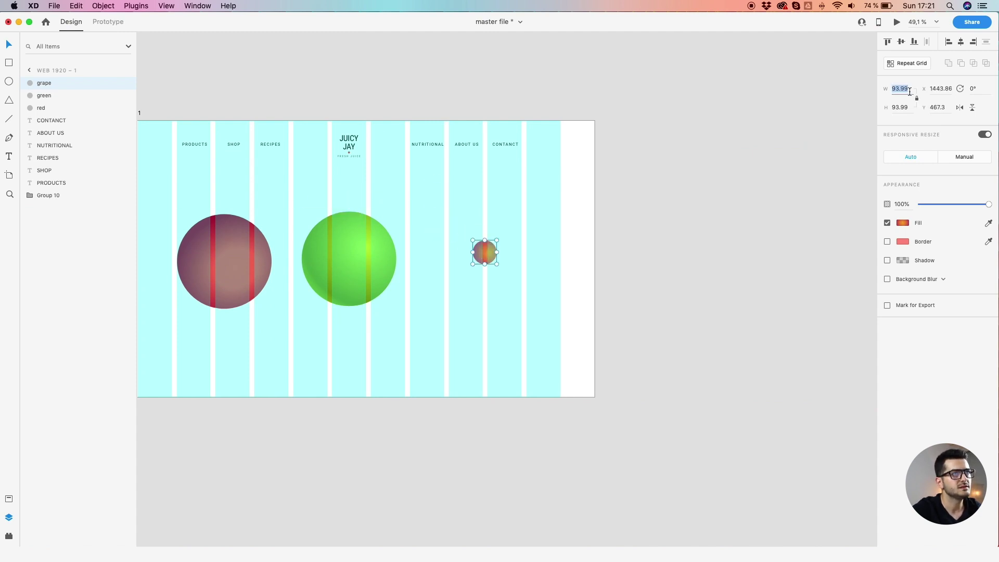
pyautogui.write('370')
pyautogui.press('Return')
pyautogui.moveTo(486, 273); pyautogui.dragTo(451, 249)
pyautogui.hscroll(-3, 462, 246)
pyautogui.click(306, 261)
pyautogui.moveTo(431, 266); pyautogui.dragTo(441, 264)
pyautogui.click(589, 286)
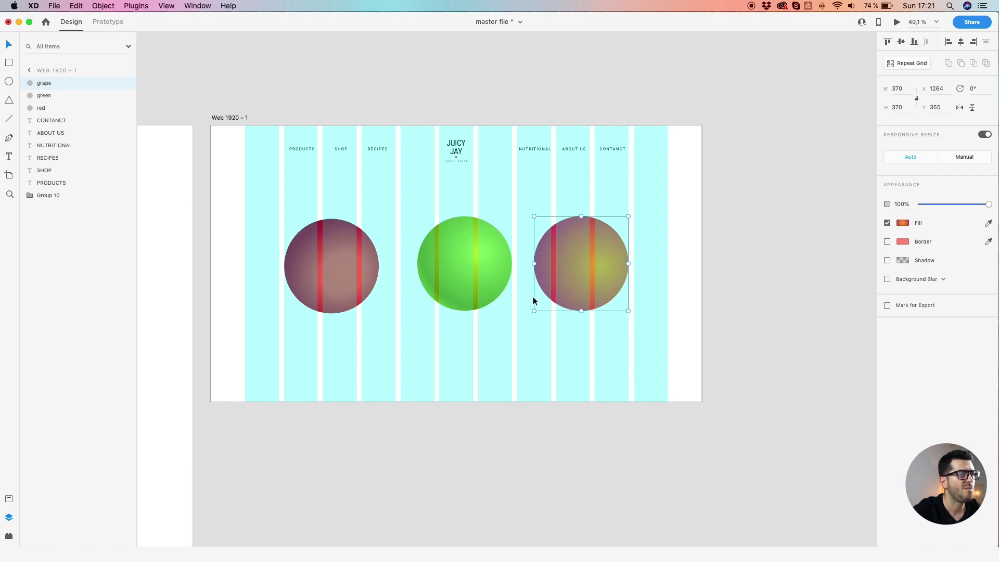
# - Enlarge the red circle to about 437 px so it spans exactly the second to fourth columns
pyautogui.moveTo(425, 308); pyautogui.dragTo(637, 311)
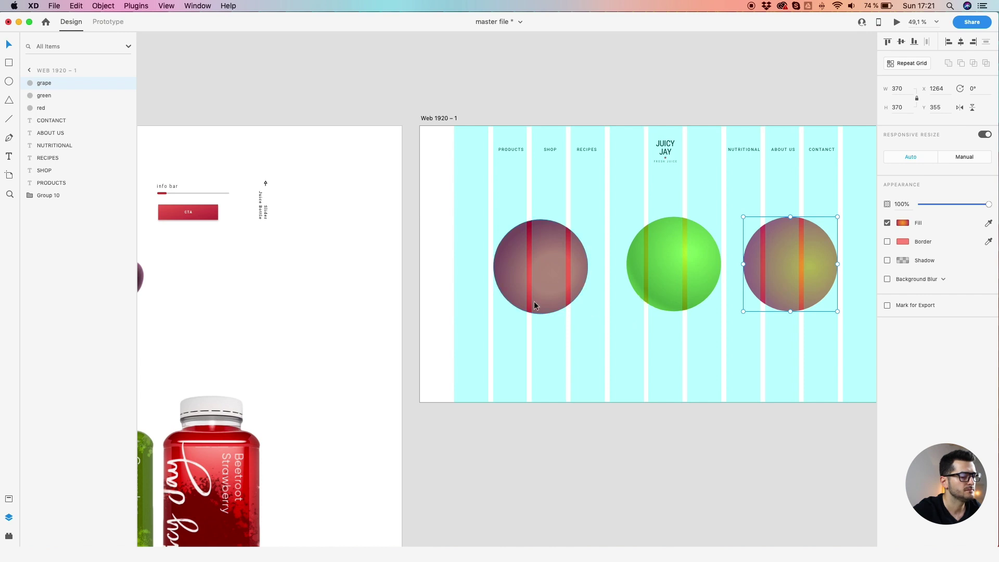
pyautogui.moveTo(713, 295); pyautogui.dragTo(658, 295)
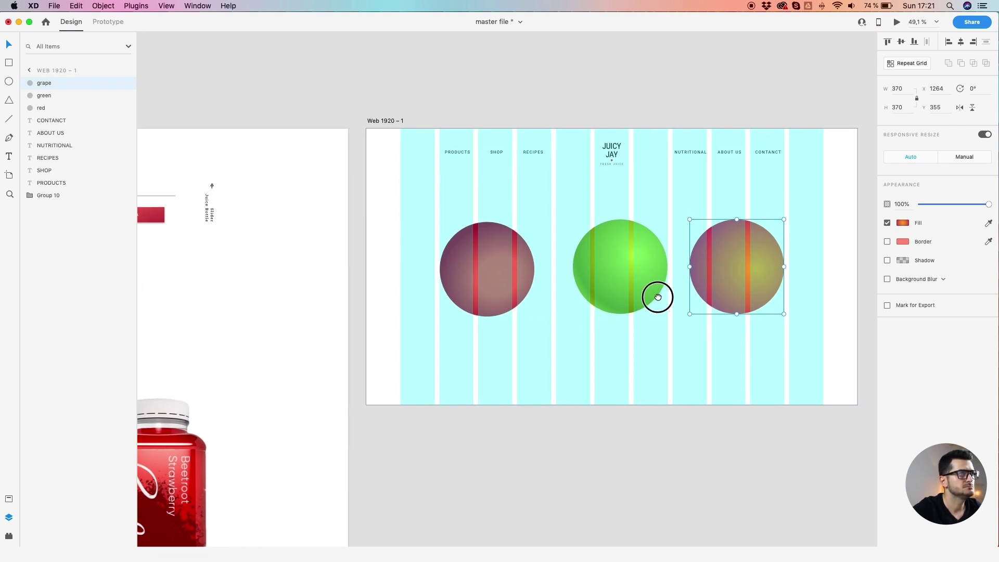
pyautogui.click(493, 287)
pyautogui.moveTo(544, 302); pyautogui.dragTo(567, 306)
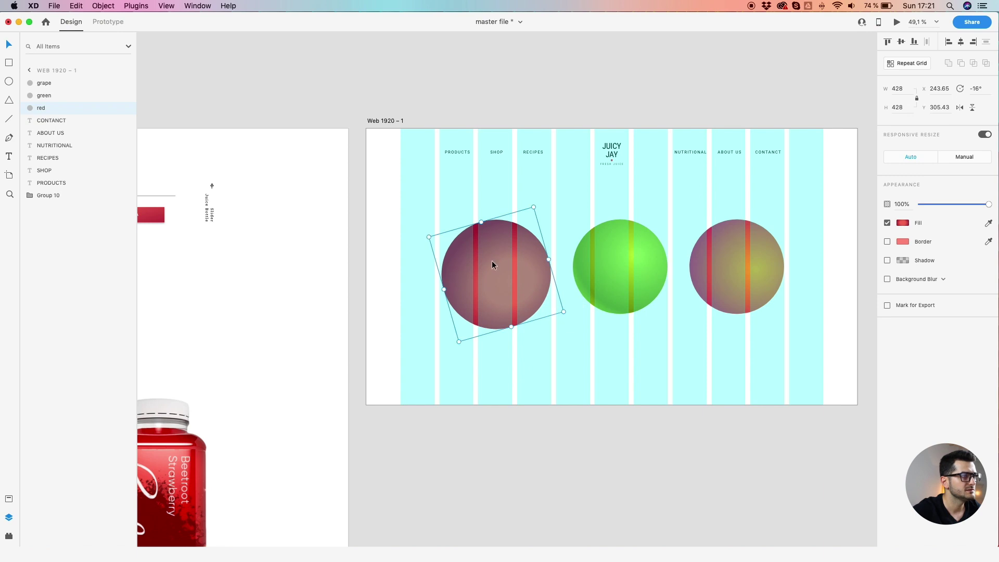
pyautogui.scroll(5, 488, 258)
pyautogui.moveTo(426, 255); pyautogui.dragTo(422, 255)
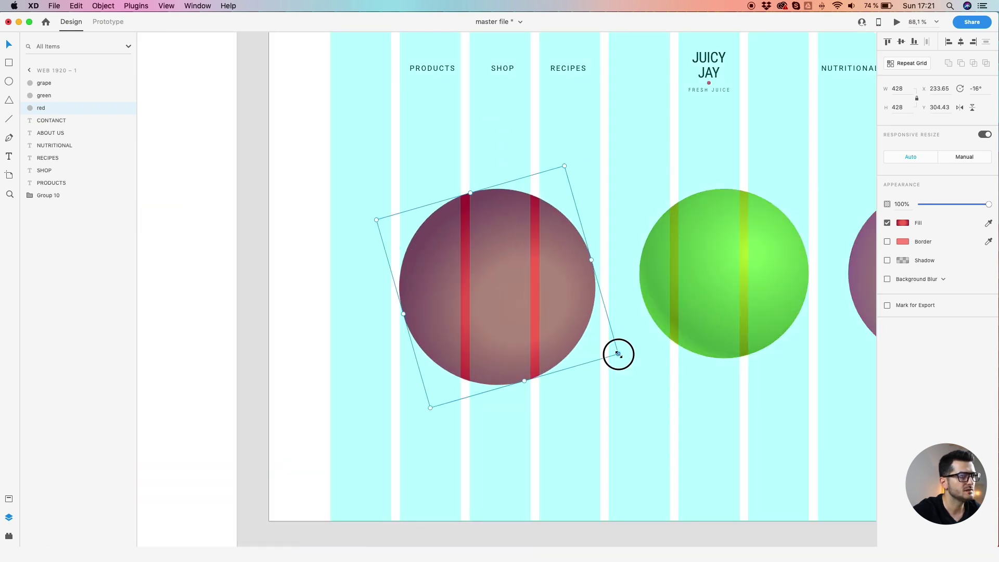
pyautogui.moveTo(618, 354); pyautogui.dragTo(623, 357)
# - Enlarge the green and grape circles to 436 px each, spanning columns five to seven and eight to ten
pyautogui.click(707, 320)
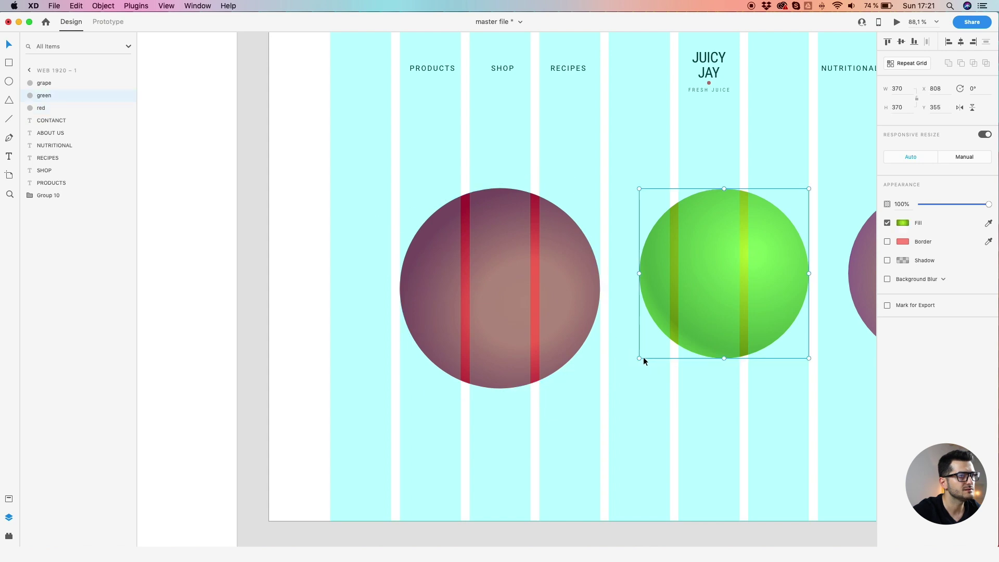
pyautogui.moveTo(639, 358); pyautogui.dragTo(603, 389)
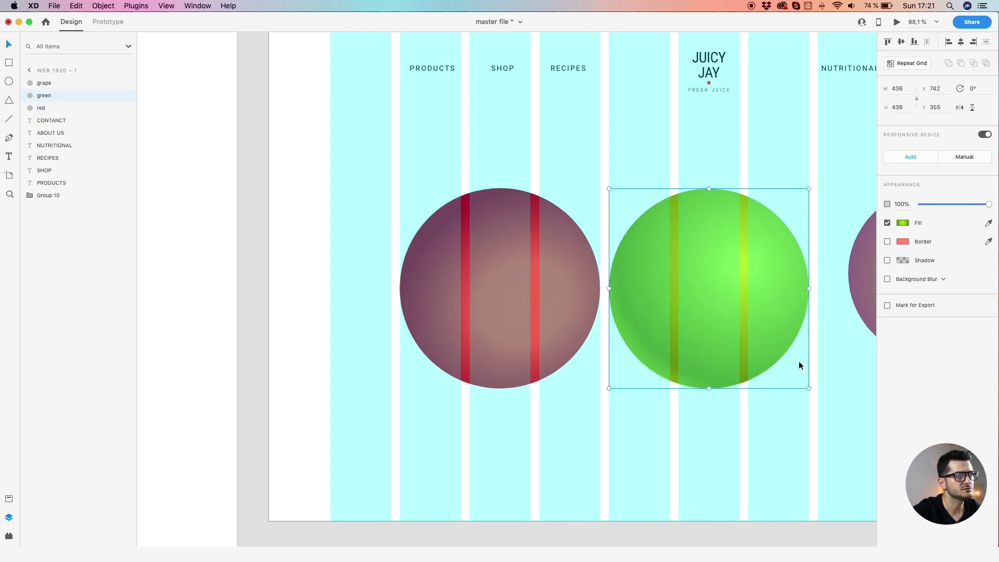
pyautogui.hscroll(5, 697, 301)
pyautogui.click(734, 310)
pyautogui.moveTo(631, 372); pyautogui.dragTo(594, 400)
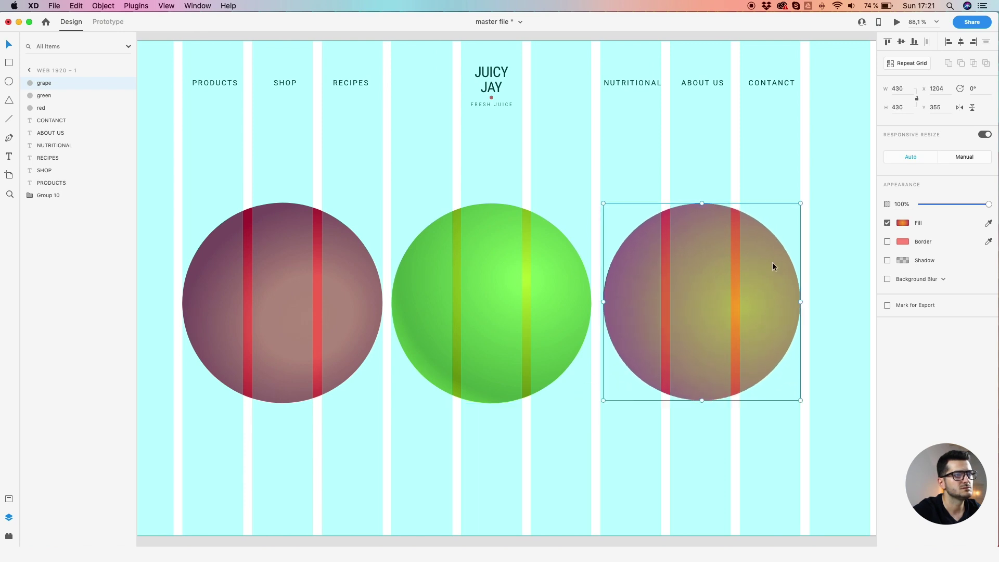
pyautogui.moveTo(603, 400); pyautogui.dragTo(599, 403)
# - Stagger the circles by raising the red and grape ones and lowering the green one, and move all three slightly down
pyautogui.press('super+shift+apostrophe')
pyautogui.scroll(-3, 557, 362)
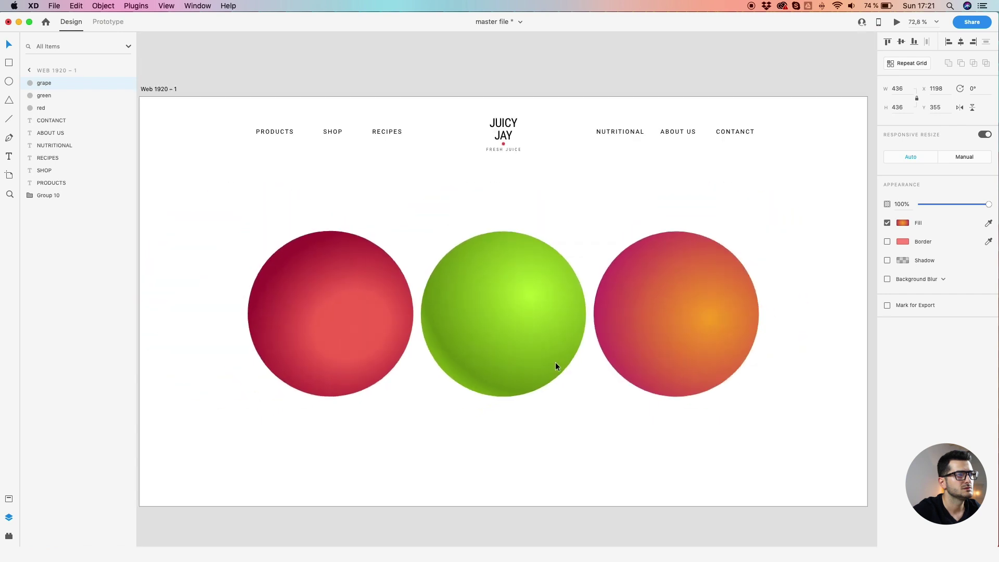
pyautogui.press('super+shift+apostrophe')
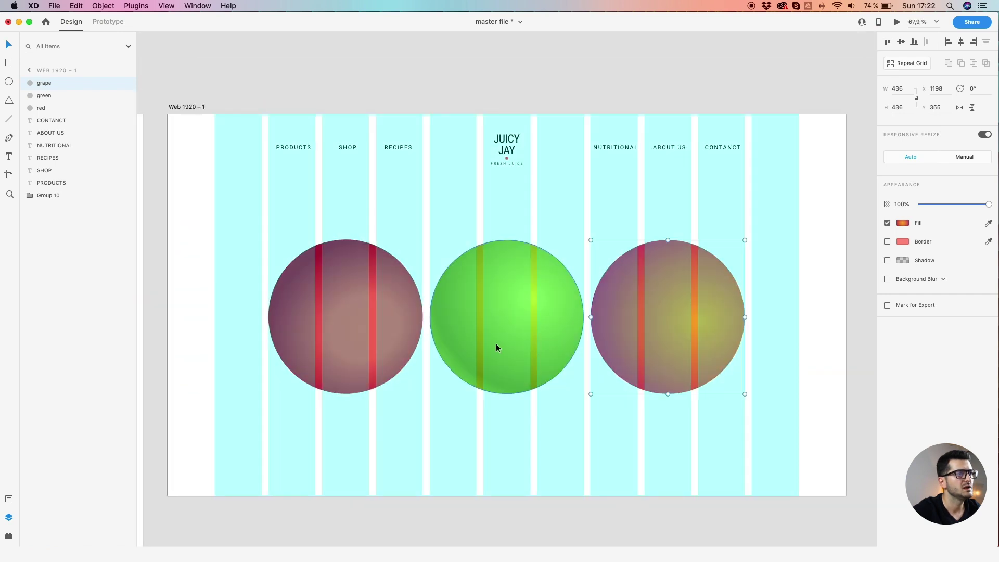
pyautogui.scroll(-1, 451, 317)
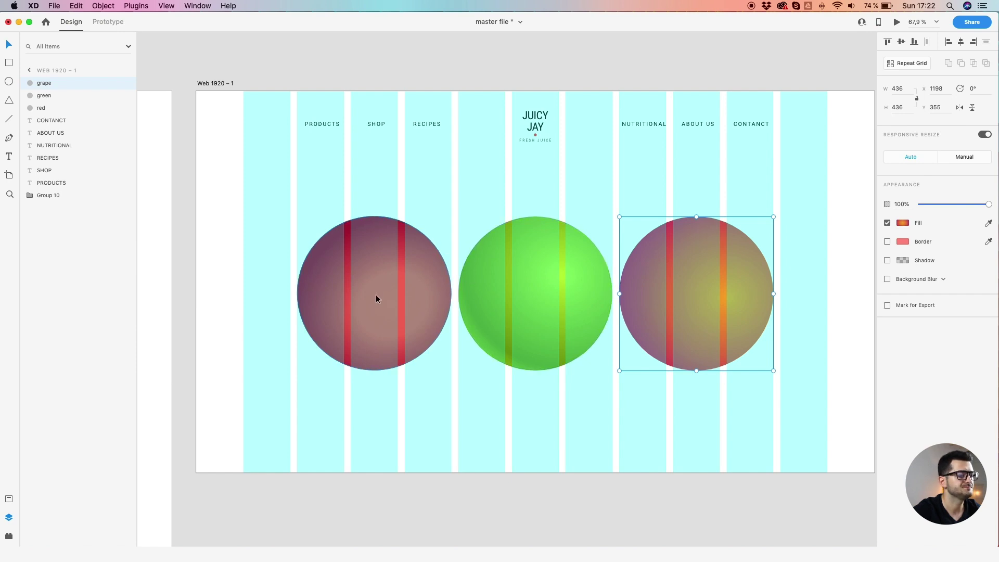
pyautogui.moveTo(376, 300); pyautogui.dragTo(375, 269)
pyautogui.moveTo(707, 265); pyautogui.dragTo(707, 248)
pyautogui.moveTo(511, 297); pyautogui.dragTo(510, 332)
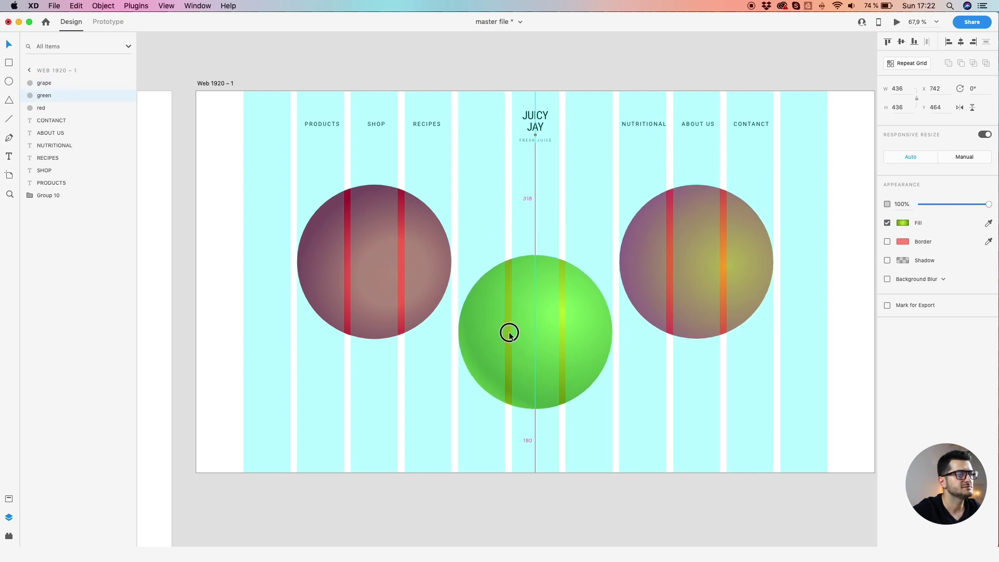
pyautogui.keyDown('shift'); pyautogui.click(645, 273); pyautogui.keyUp('shift')
pyautogui.keyDown('shift'); pyautogui.click(349, 269); pyautogui.keyUp('shift')
pyautogui.moveTo(349, 269); pyautogui.dragTo(353, 281)
pyautogui.click(467, 198)
# - Reset the red circle's rotation to 0° and align the tops of the red and grape circles
pyautogui.click(642, 232)
pyautogui.click(333, 269)
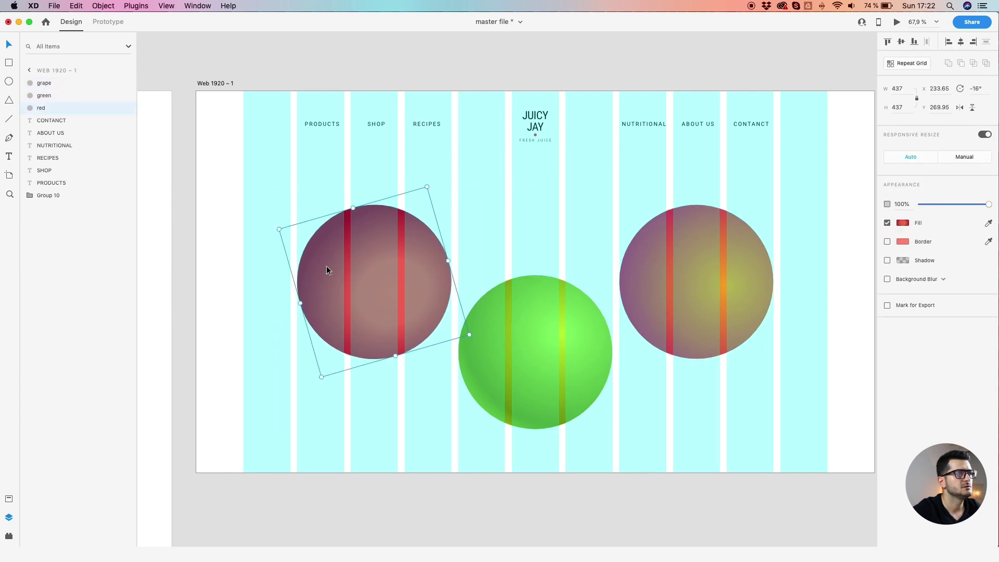
pyautogui.click(980, 90)
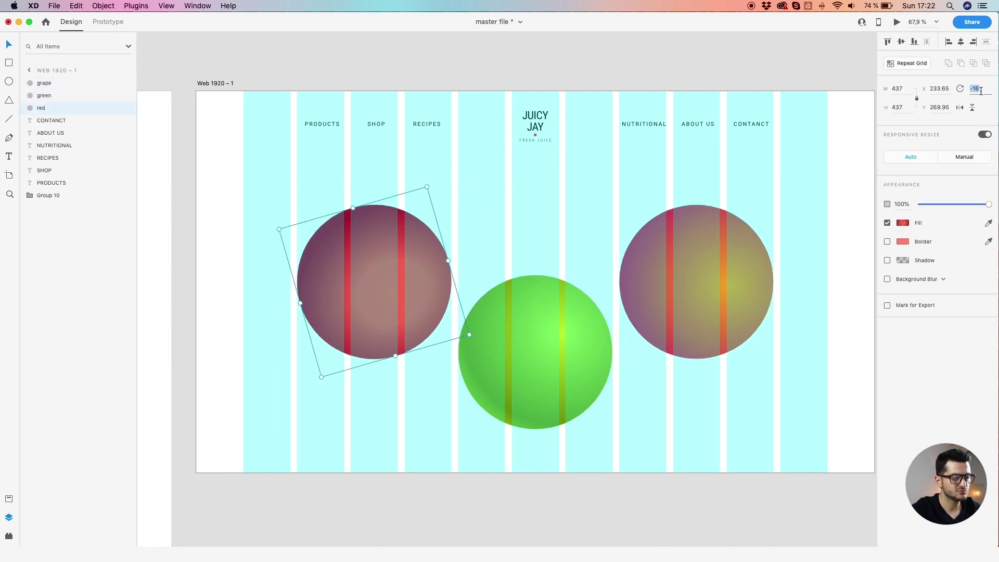
pyautogui.write('0')
pyautogui.press('Return')
pyautogui.keyDown('shift'); pyautogui.click(632, 281); pyautogui.keyUp('shift')
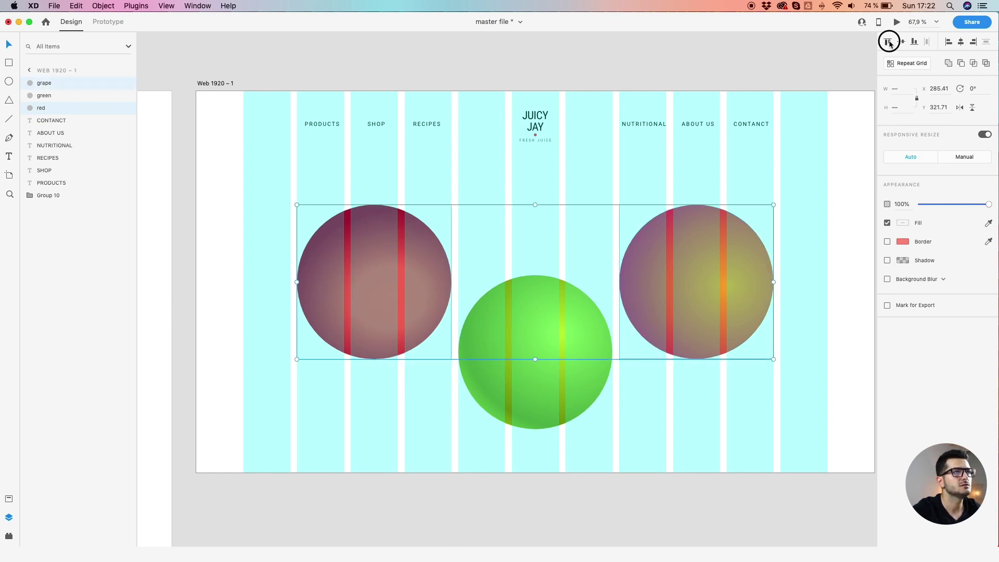
pyautogui.click(536, 387)
pyautogui.click(689, 389)
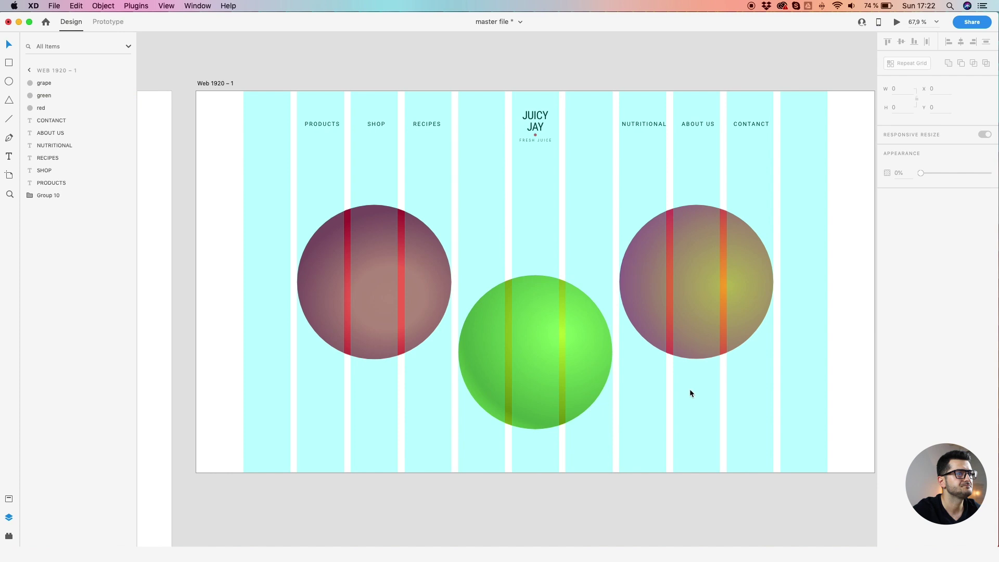
pyautogui.scroll(-3, 689, 389)
pyautogui.moveTo(438, 365); pyautogui.dragTo(597, 241)
pyautogui.click(321, 438)
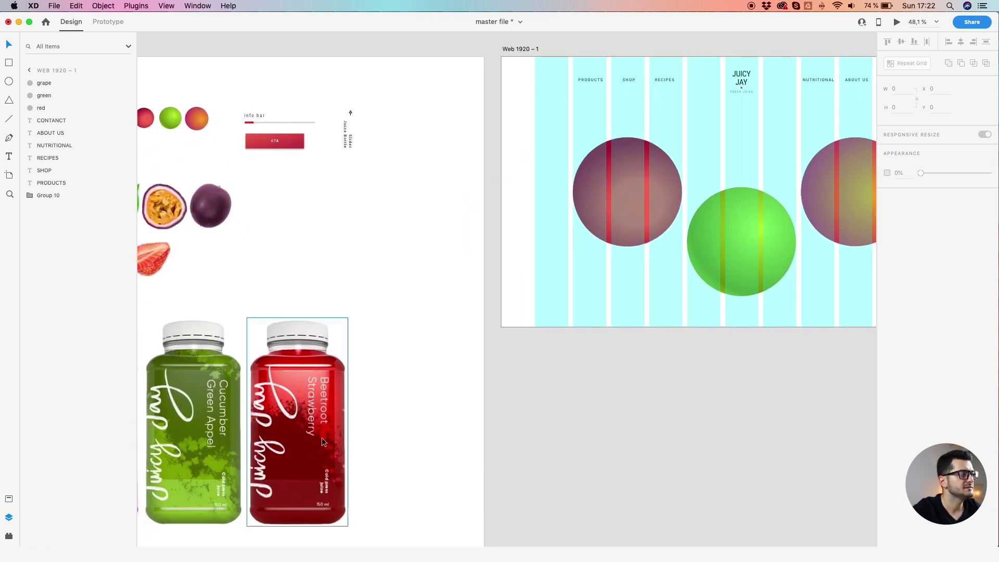
pyautogui.moveTo(322, 438); pyautogui.dragTo(688, 202)
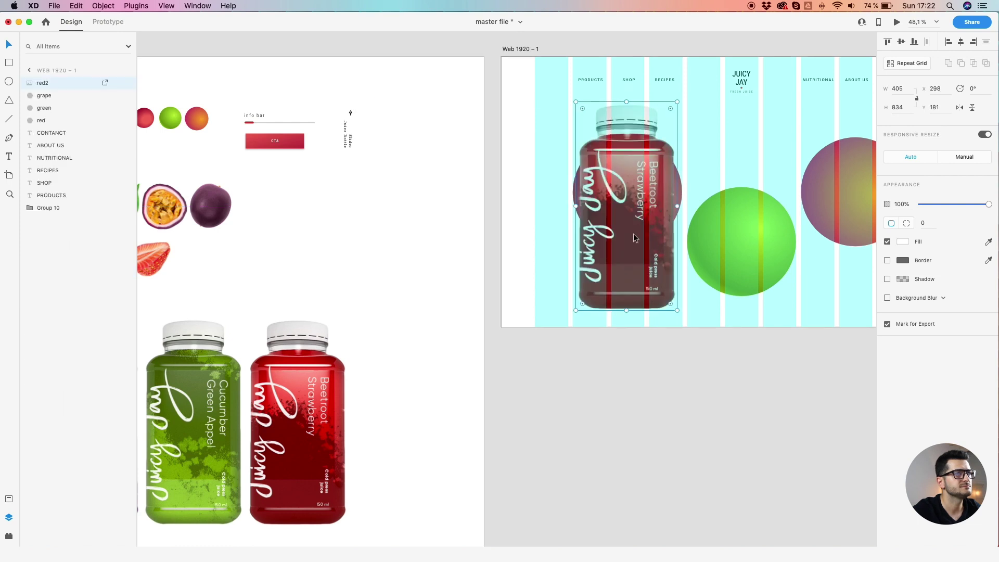
pyautogui.moveTo(678, 101); pyautogui.dragTo(660, 108)
pyautogui.press('super+z')
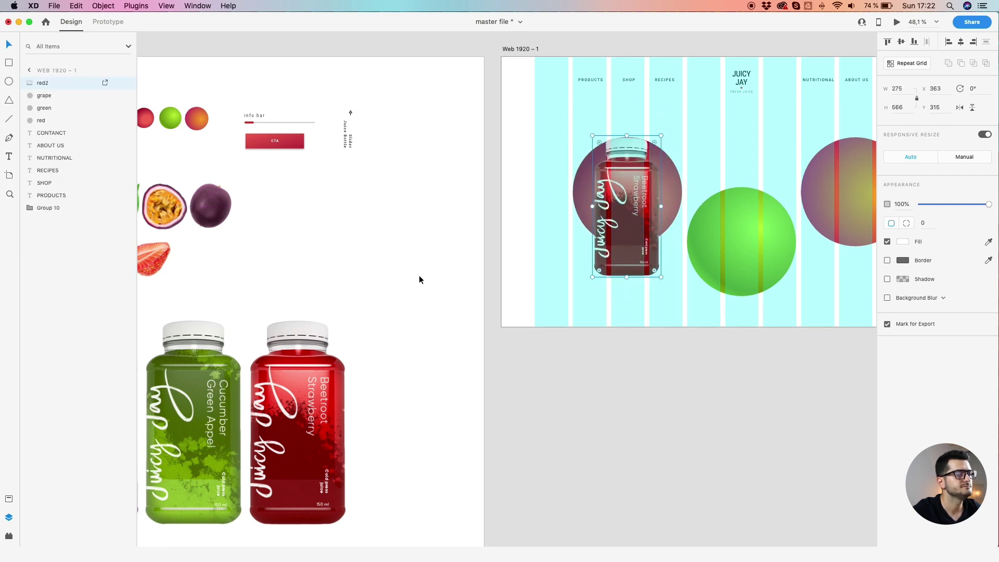
pyautogui.press('super+z')
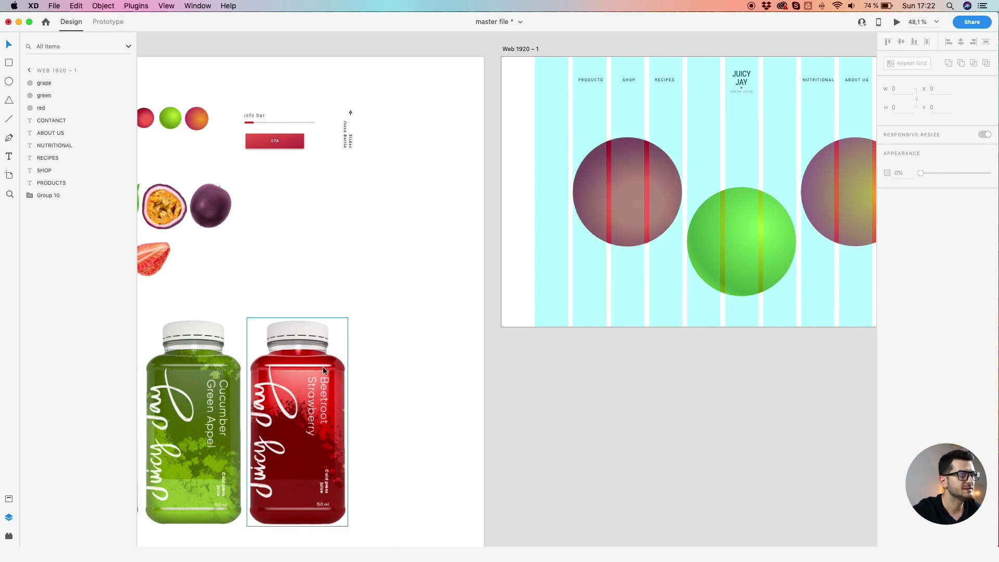
# - Copy the grape, green and red juice bottles together from Artboard – 1 onto the circles of Web 1920 – 1
pyautogui.scroll(-2, 322, 367)
pyautogui.keyDown('shift'); pyautogui.click(207, 395); pyautogui.keyUp('shift')
pyautogui.keyDown('shift'); pyautogui.click(153, 398); pyautogui.keyUp('shift')
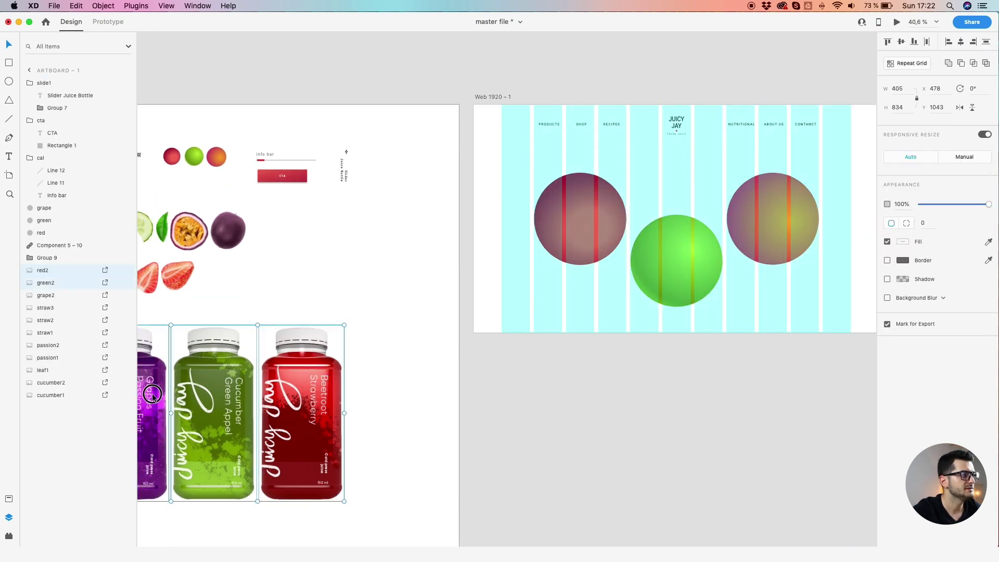
pyautogui.moveTo(215, 420); pyautogui.dragTo(679, 245)
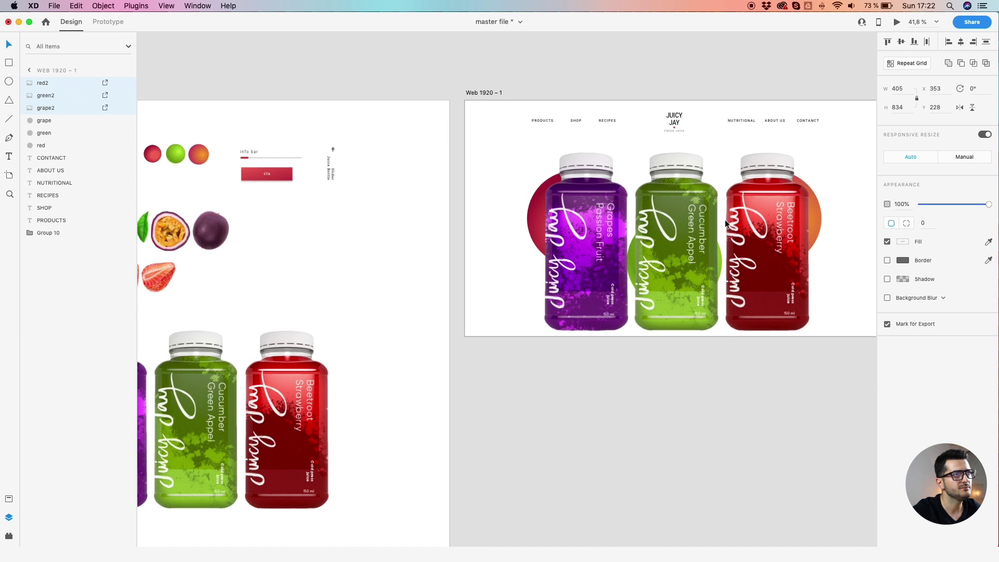
# - Shrink the three juice bottles together from their centre to about 280 × 578 px each
pyautogui.scroll(2, 726, 220)
pyautogui.click(823, 141)
pyautogui.moveTo(823, 141); pyautogui.dragTo(780, 161)
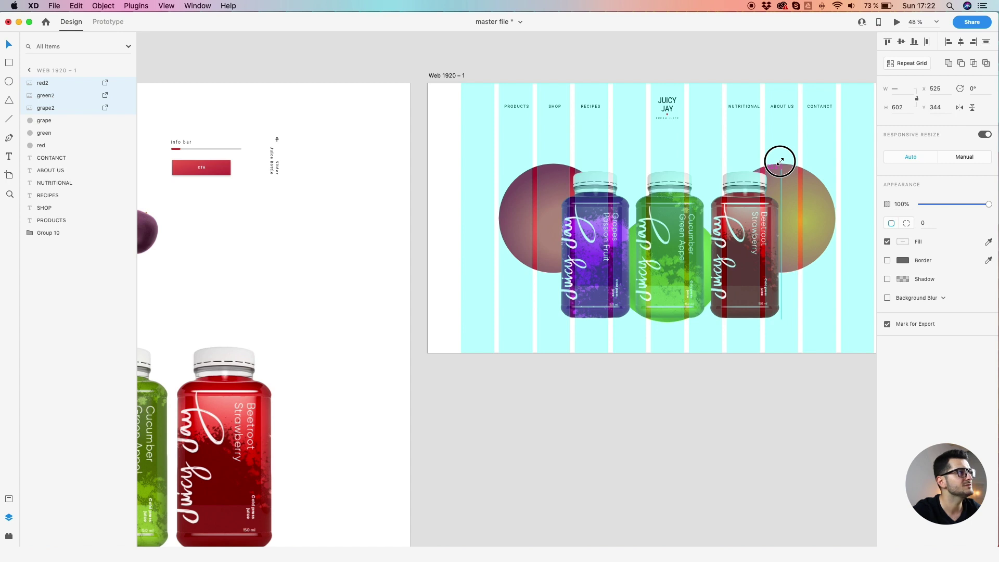
pyautogui.moveTo(780, 161)
pyautogui.mouseDown()
pyautogui.moveTo(785, 151)
pyautogui.moveTo(776, 161)
pyautogui.mouseUp()
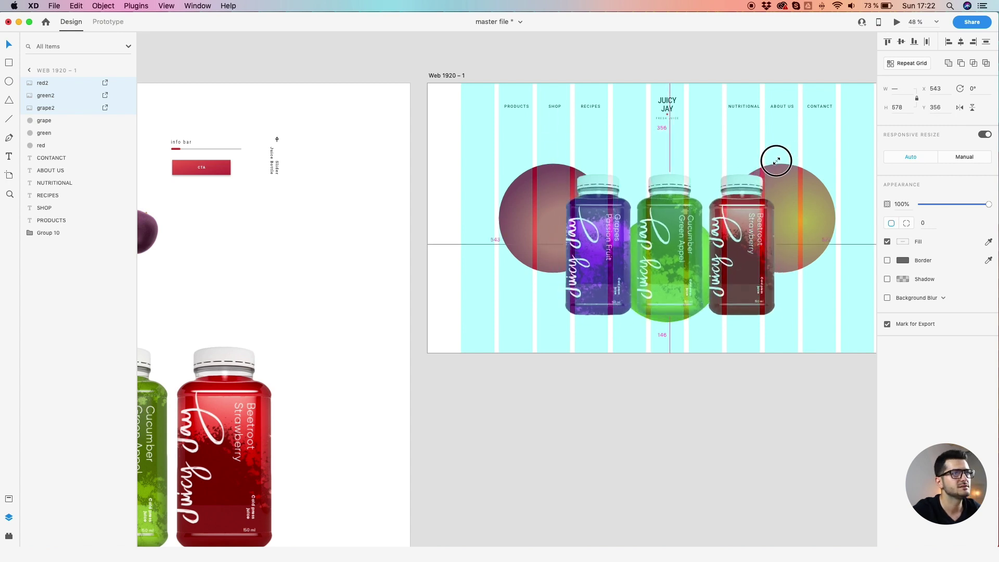
pyautogui.click(764, 132)
pyautogui.scroll(2, 742, 136)
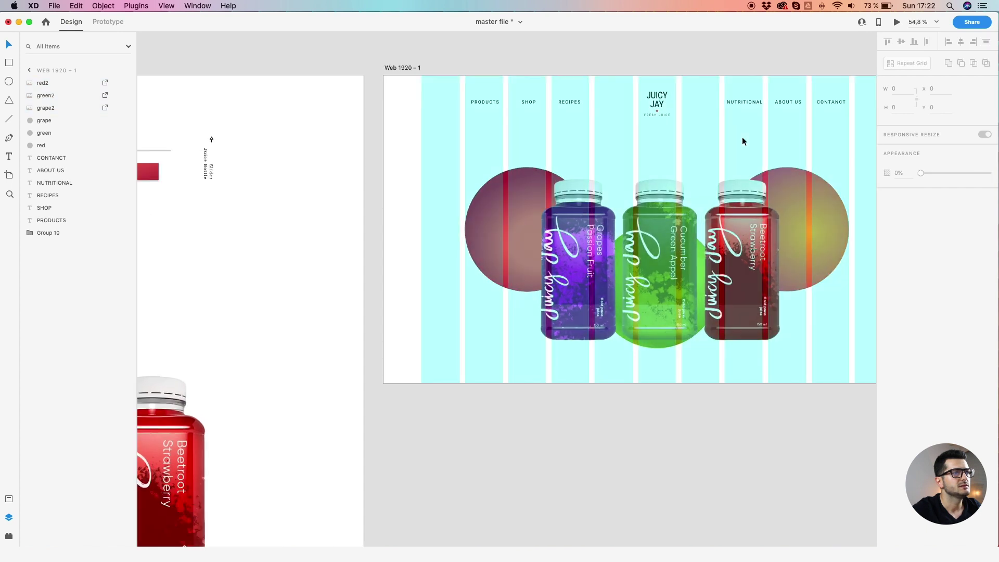
# - Swap the red and grape bottles and place each of the three bottles over the circle of its own flavour
pyautogui.scroll(1, 741, 136)
pyautogui.moveTo(740, 233); pyautogui.dragTo(489, 238)
pyautogui.moveTo(572, 250); pyautogui.dragTo(795, 255)
pyautogui.moveTo(505, 285); pyautogui.dragTo(560, 291)
pyautogui.moveTo(657, 308); pyautogui.dragTo(647, 287)
pyautogui.moveTo(793, 297); pyautogui.dragTo(788, 306)
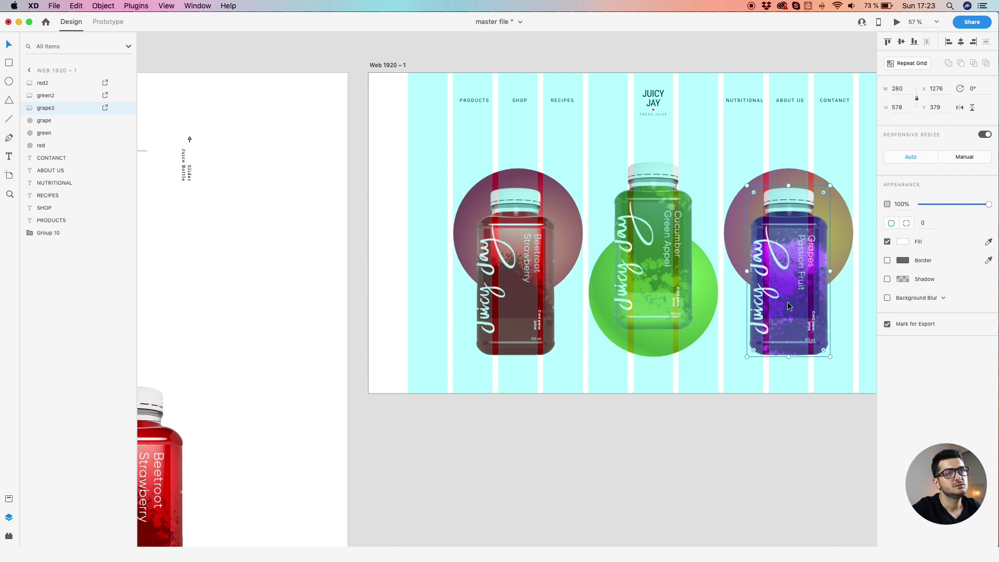
pyautogui.click(743, 428)
pyautogui.hscroll(3, 676, 405)
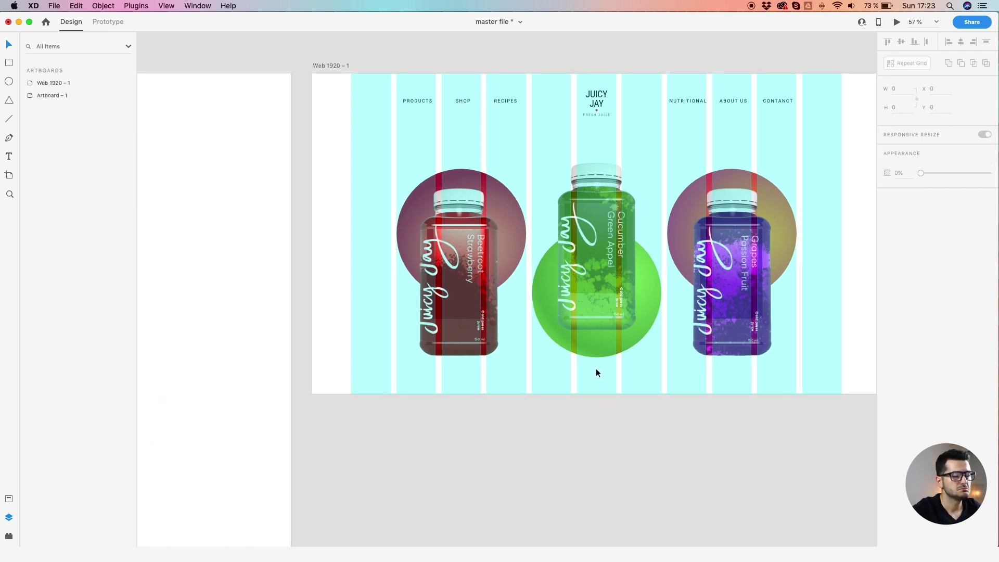
# - Try levelling the circles behind the bottles and tilting the red bottle -24°, and undo these changes
pyautogui.click(469, 258)
pyautogui.click(716, 263)
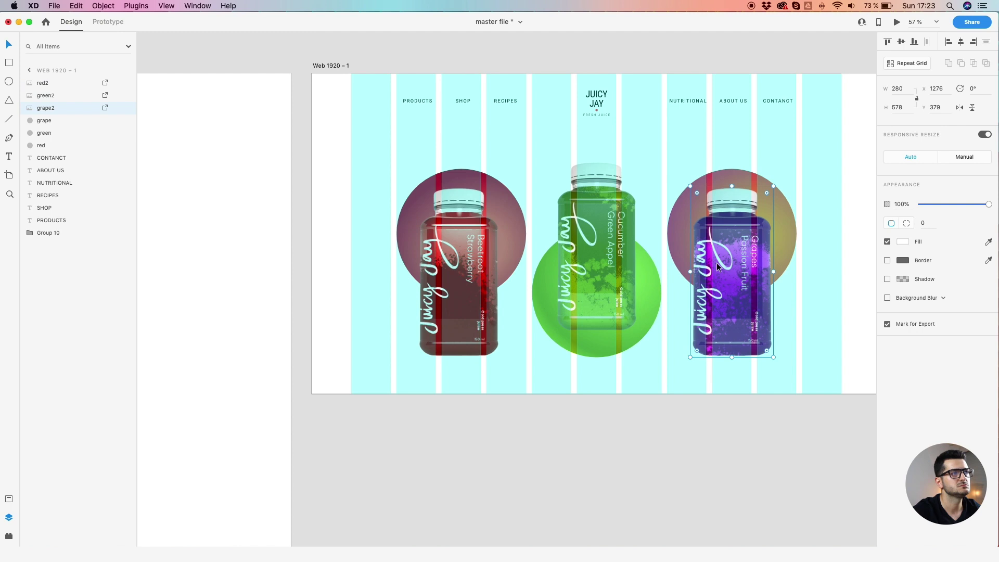
pyautogui.moveTo(518, 241); pyautogui.dragTo(517, 279)
pyautogui.moveTo(638, 280); pyautogui.dragTo(683, 277)
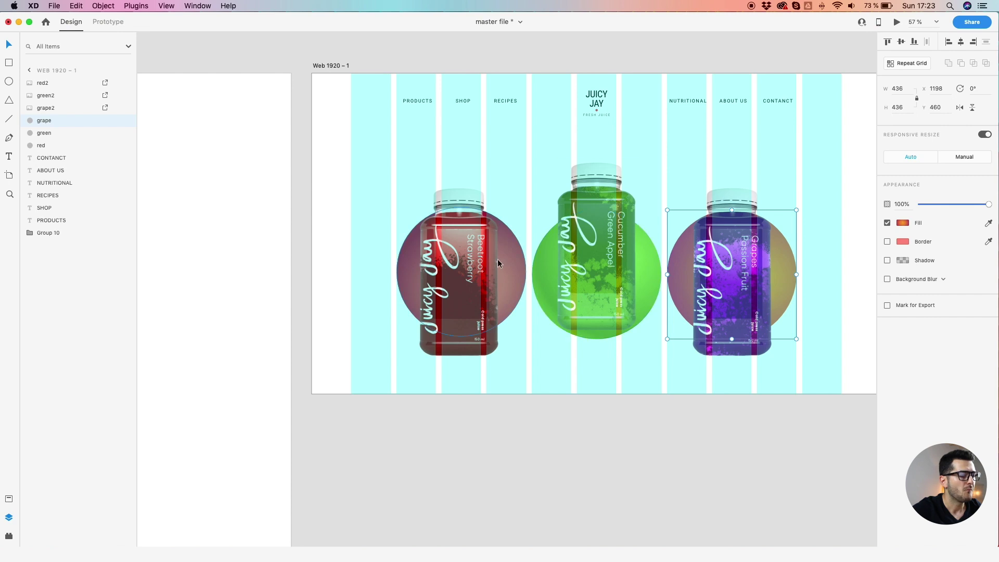
pyautogui.click(480, 193)
pyautogui.moveTo(499, 183); pyautogui.dragTo(460, 175)
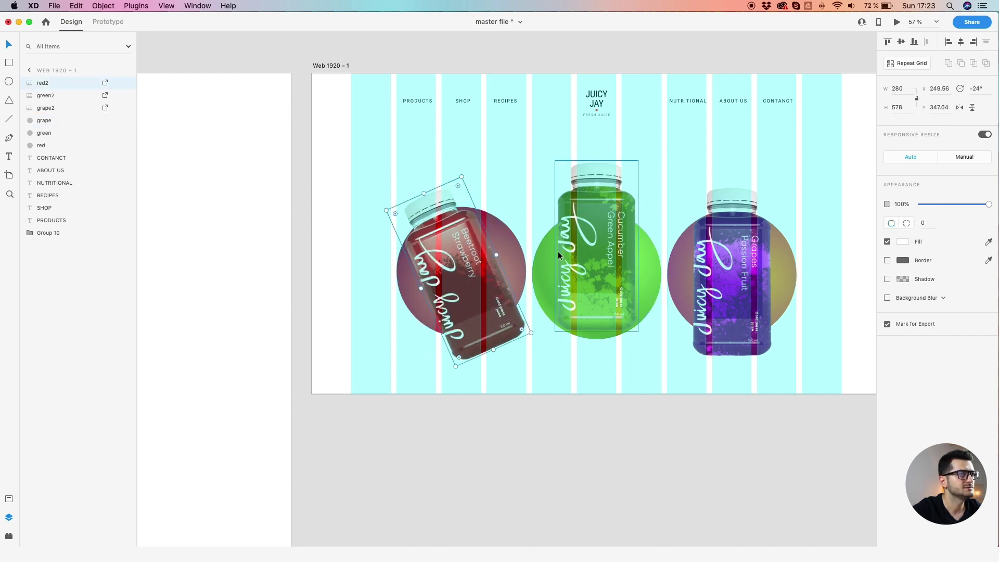
pyautogui.press('super+z')
pyautogui.click(632, 255)
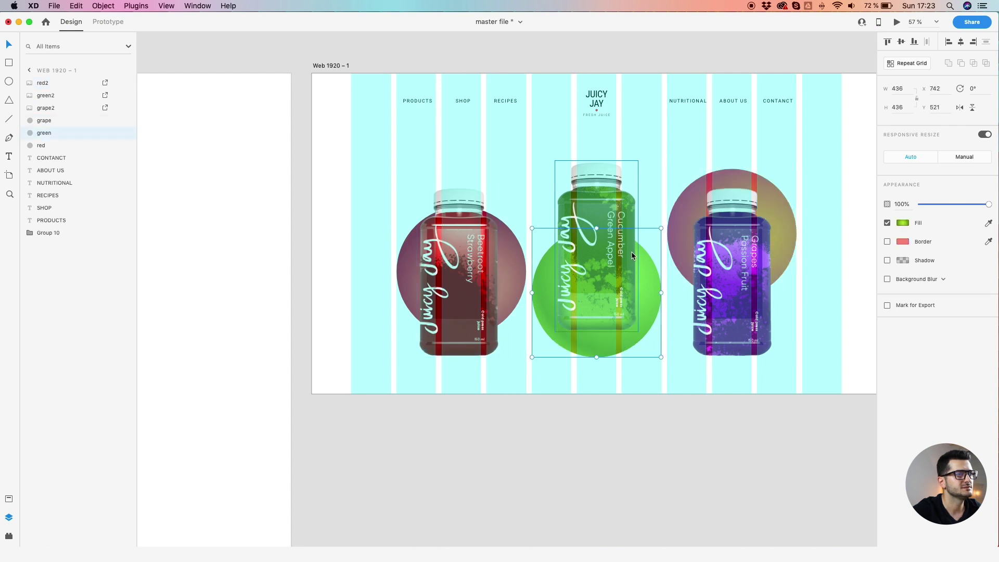
pyautogui.press('super+z')
# - Raise the red bottle on its circle and tilt the red bottle about -20°, the green 12° and the grape 31°
pyautogui.click(454, 287)
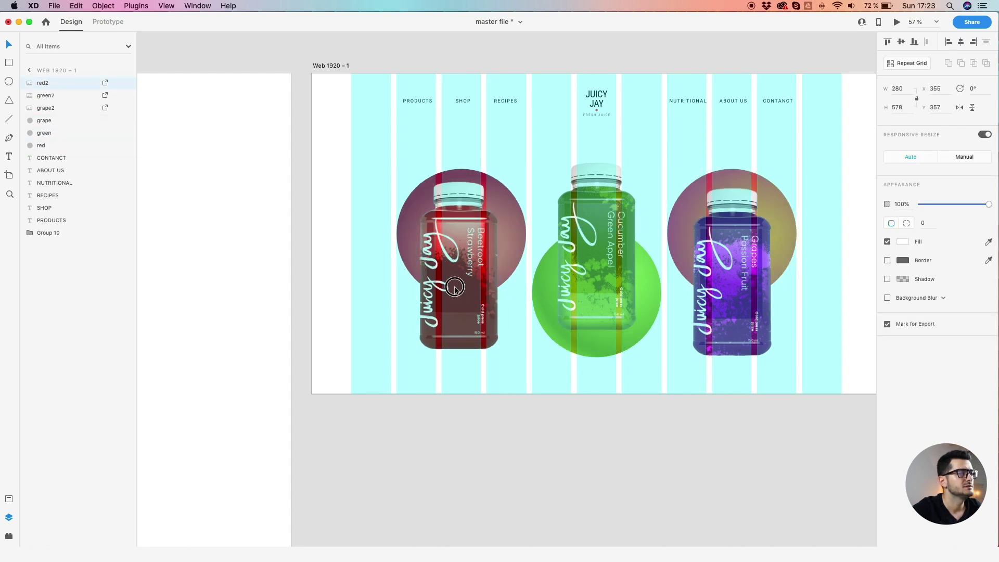
pyautogui.moveTo(454, 287); pyautogui.dragTo(454, 274)
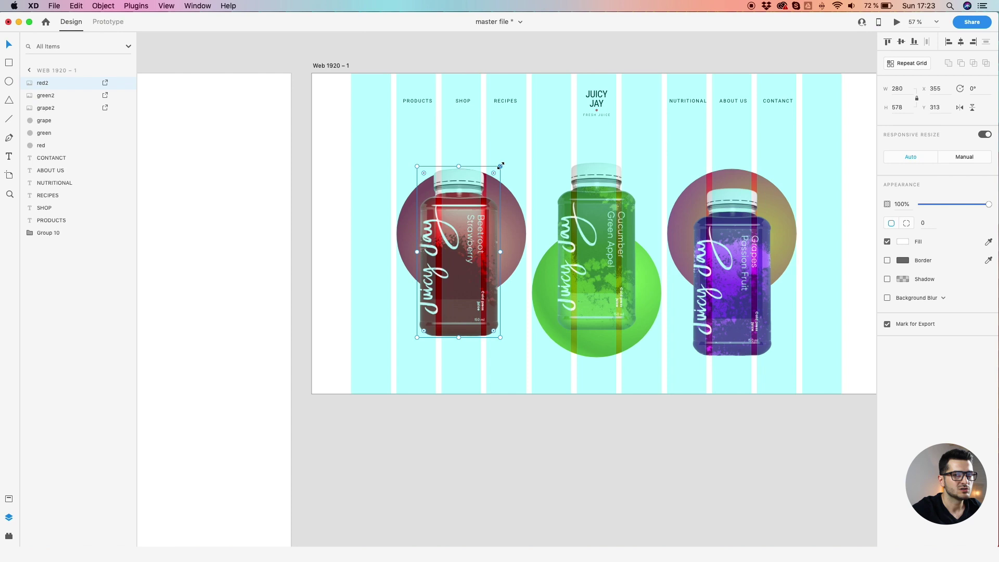
pyautogui.moveTo(501, 165); pyautogui.dragTo(468, 160)
pyautogui.click(597, 252)
pyautogui.moveTo(639, 158); pyautogui.dragTo(658, 165)
pyautogui.click(743, 231)
pyautogui.moveTo(775, 183); pyautogui.dragTo(807, 223)
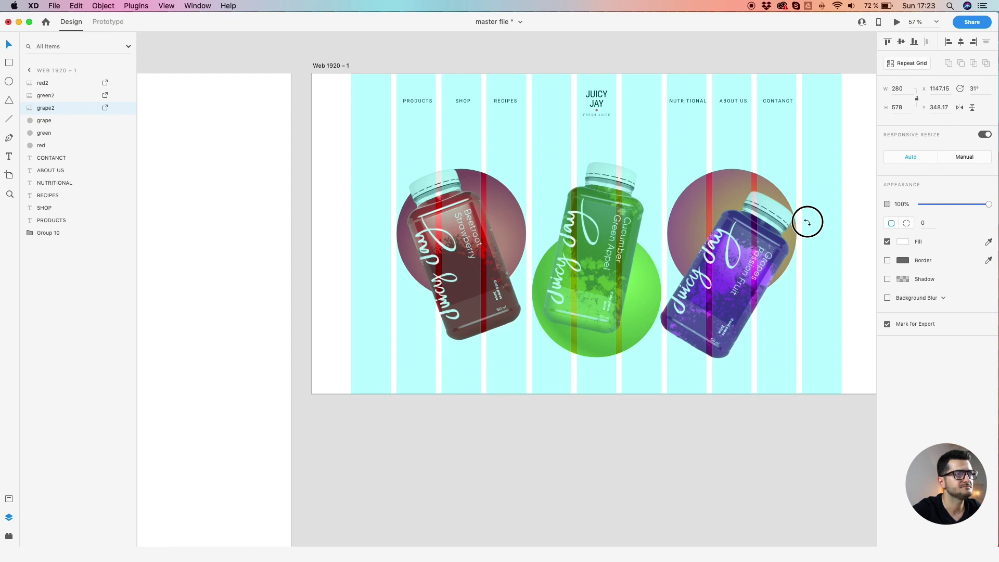
# - Lower the grape circle together with its bottle, and raise the green circle together with its bottle
pyautogui.click(783, 156)
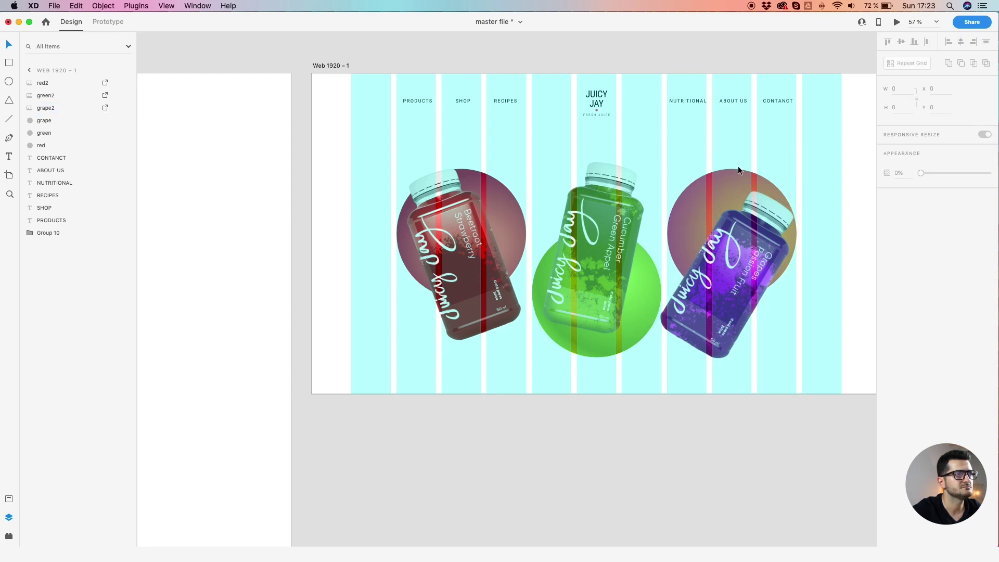
pyautogui.moveTo(748, 149); pyautogui.dragTo(734, 274)
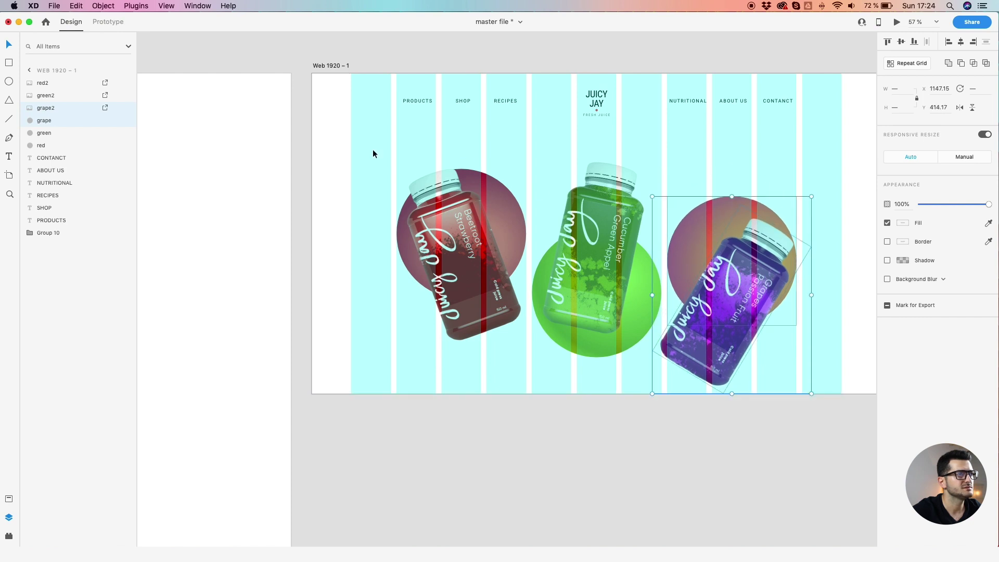
pyautogui.moveTo(553, 380); pyautogui.dragTo(588, 283)
# - Shrink the red, green and grape bottles together to about 241 px wide
pyautogui.click(444, 270)
pyautogui.keyDown('shift'); pyautogui.click(574, 218); pyautogui.keyUp('shift')
pyautogui.keyDown('shift'); pyautogui.click(726, 298); pyautogui.keyUp('shift')
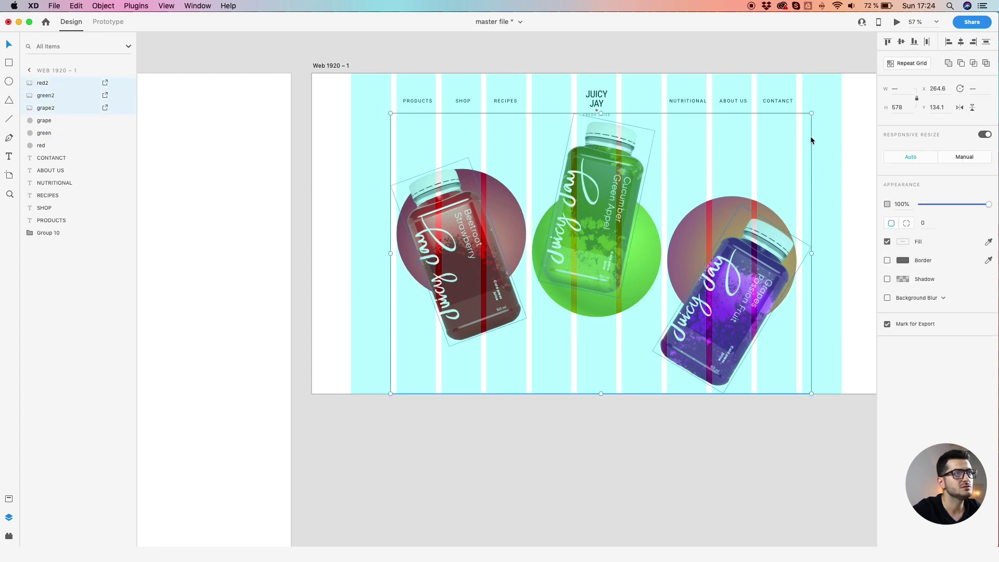
pyautogui.moveTo(811, 113); pyautogui.dragTo(829, 143)
# - Reposition the red, green and grape bottles individually so each sits over its own circle
pyautogui.click(515, 182)
pyautogui.click(585, 190)
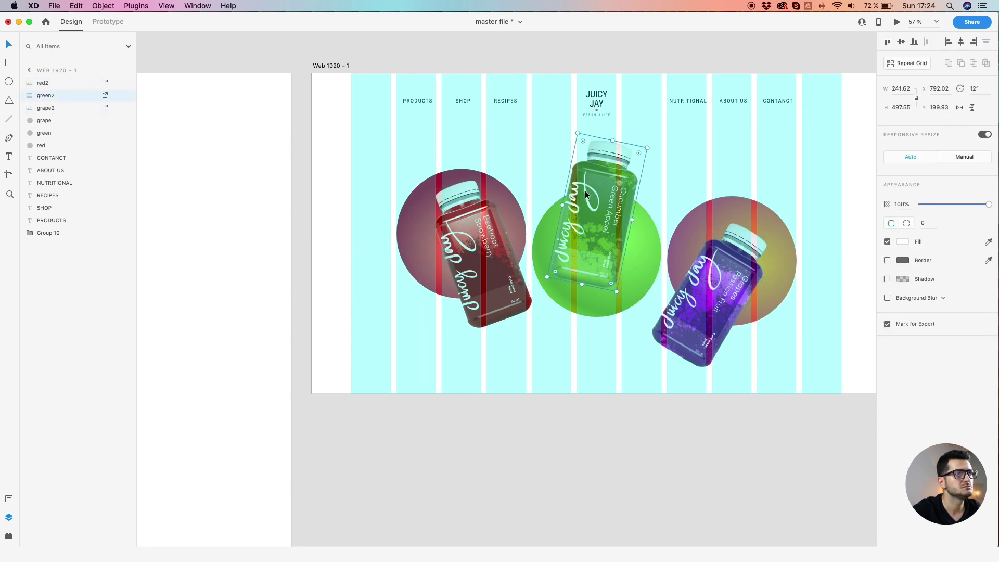
pyautogui.click(492, 226)
pyautogui.moveTo(488, 235); pyautogui.dragTo(474, 242)
pyautogui.moveTo(609, 214); pyautogui.dragTo(617, 216)
pyautogui.moveTo(721, 306); pyautogui.dragTo(733, 299)
pyautogui.click(707, 216)
pyautogui.press('super+c')
# - Copy the three strawberry images together from Artboard – 1 to just below the red bottle on Web 1920 – 1
pyautogui.click(395, 310)
pyautogui.hscroll(-3, 464, 306)
pyautogui.scroll(-3, 418, 289)
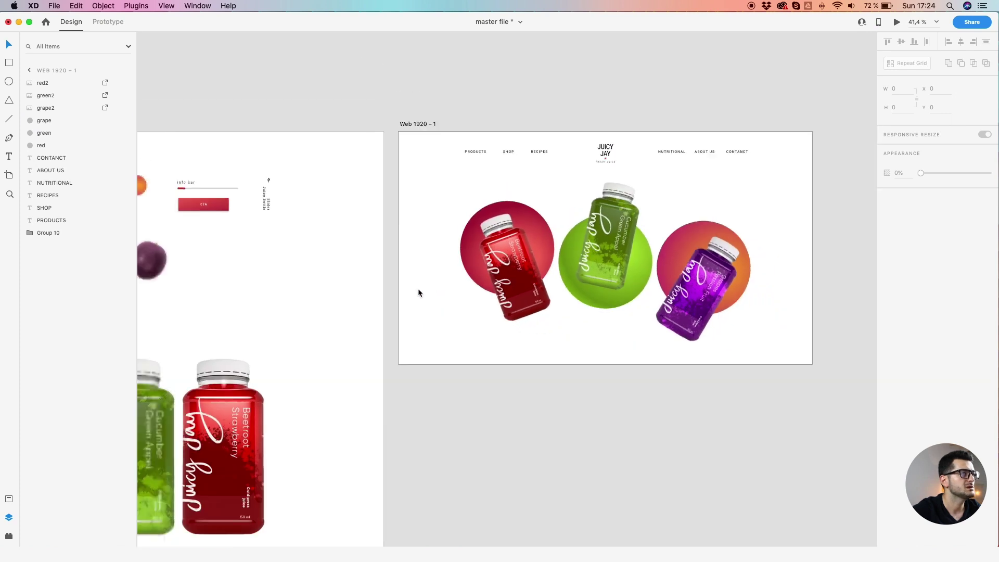
pyautogui.hscroll(-5, 309, 280)
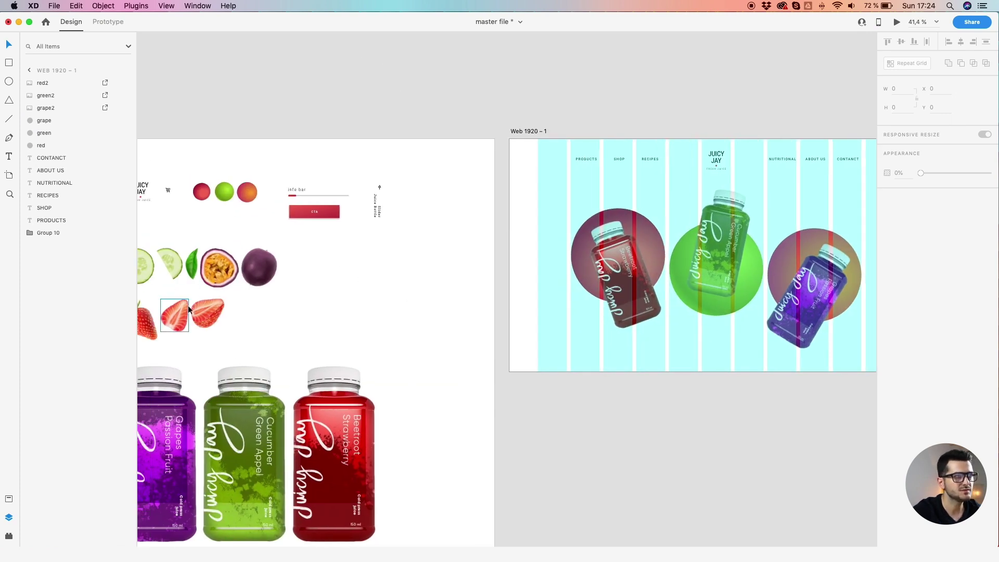
pyautogui.hscroll(-2, 252, 330)
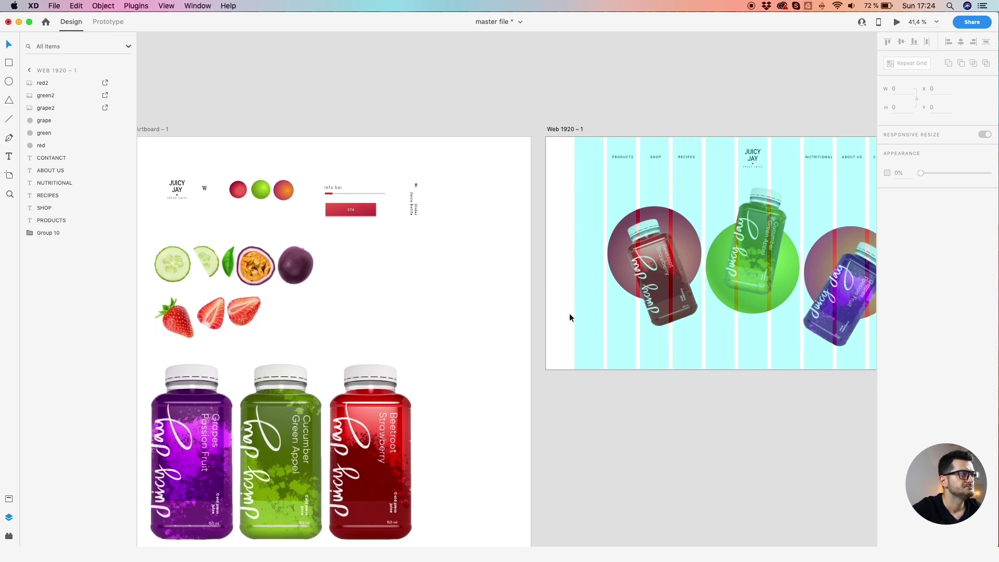
pyautogui.click(244, 312)
pyautogui.keyDown('shift'); pyautogui.click(210, 313); pyautogui.keyUp('shift')
pyautogui.keyDown('shift'); pyautogui.click(193, 318); pyautogui.keyUp('shift')
pyautogui.moveTo(193, 318); pyautogui.dragTo(611, 348)
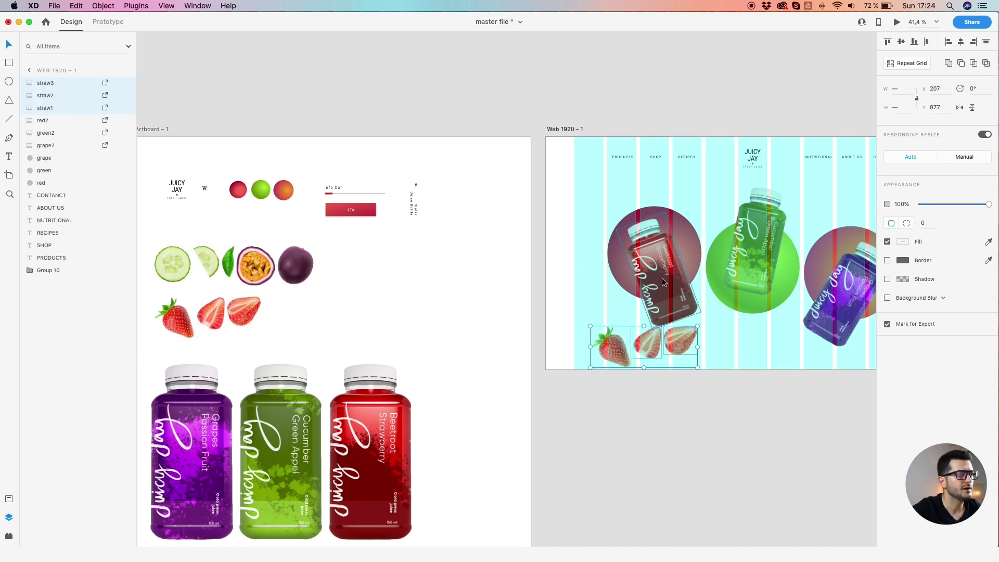
pyautogui.scroll(3, 611, 333)
pyautogui.hscroll(3, 634, 303)
pyautogui.moveTo(438, 397); pyautogui.dragTo(441, 393)
pyautogui.click(400, 312)
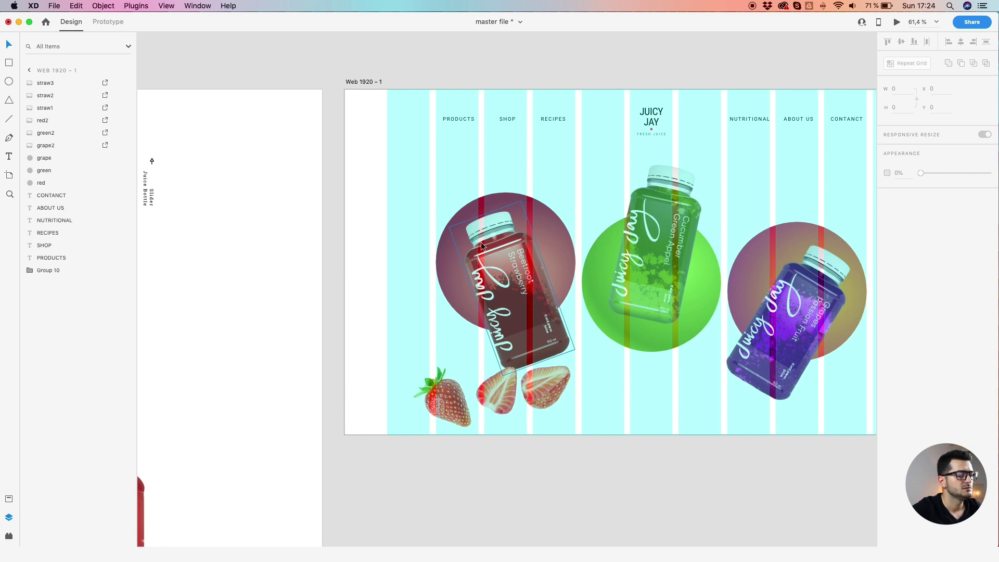
# - Resize the red circle to 394 × 394 px
pyautogui.scroll(2, 481, 246)
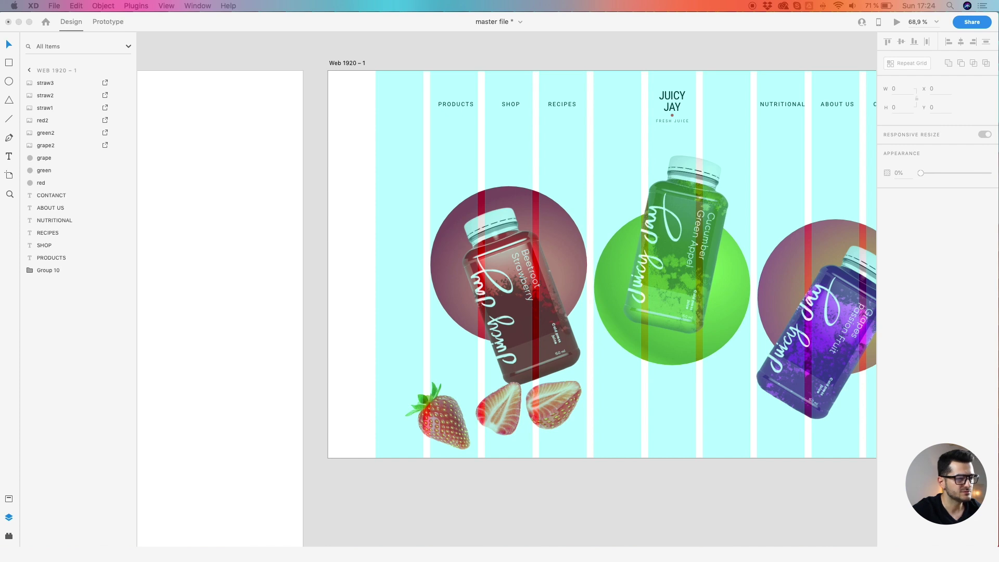
pyautogui.click(538, 206)
pyautogui.click(538, 206)
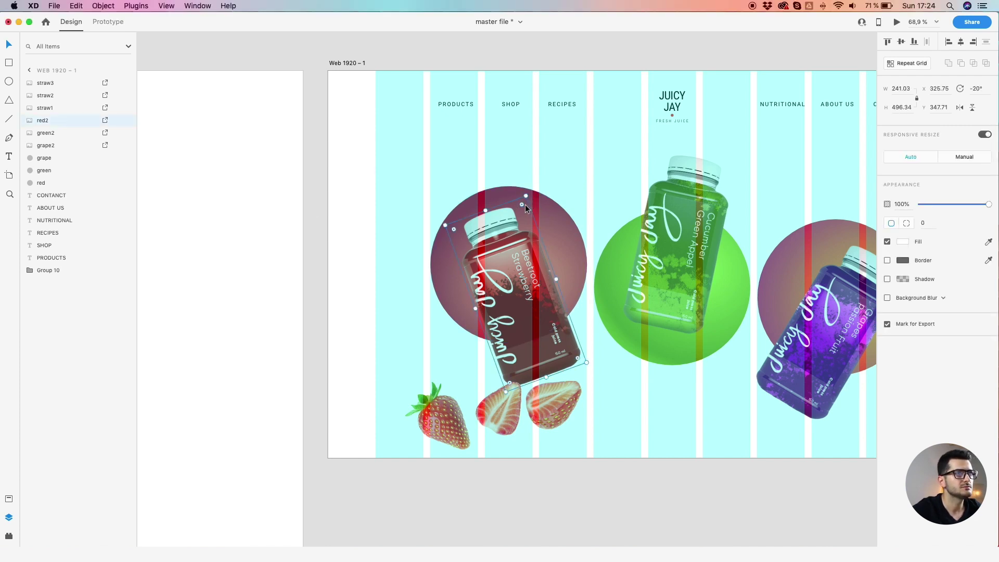
pyautogui.click(900, 89)
pyautogui.write('394')
pyautogui.press('Return')
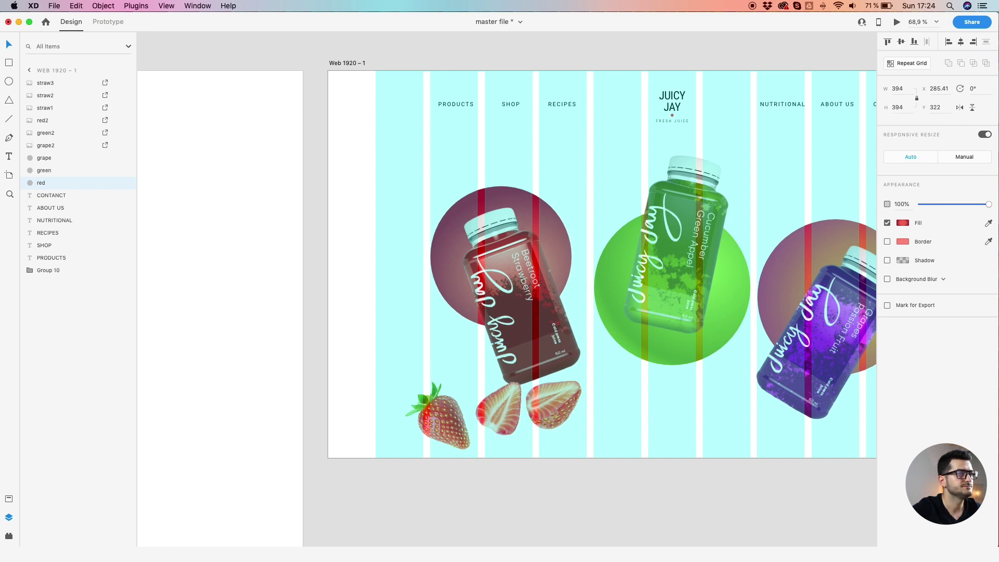
# - Lower the red circle and bottle together to Y 433, and shift the red bottle slightly up and left on its circle
pyautogui.keyDown('shift'); pyautogui.click(488, 190); pyautogui.keyUp('shift')
pyautogui.moveTo(489, 190); pyautogui.dragTo(517, 239)
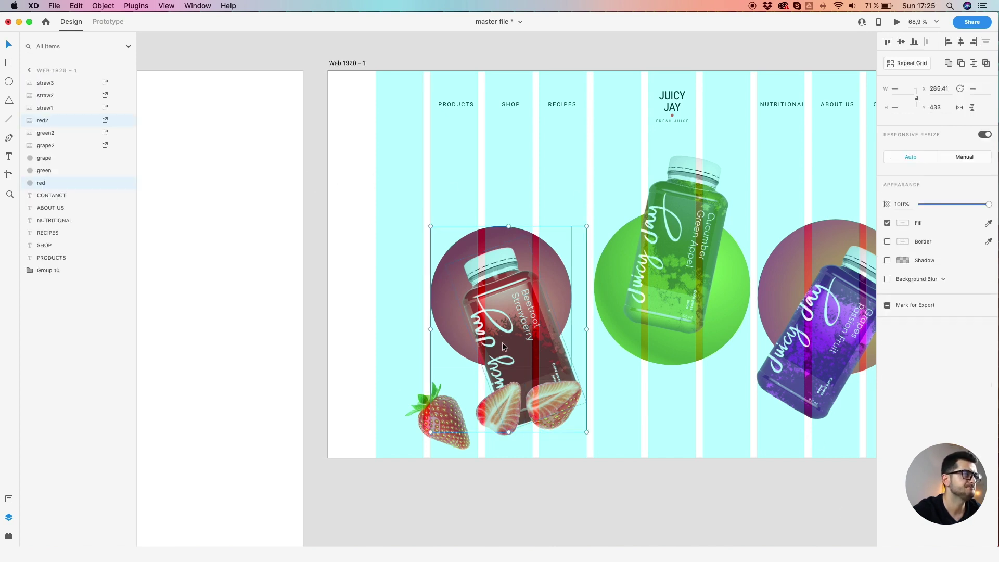
pyautogui.click(379, 183)
pyautogui.click(499, 316)
pyautogui.moveTo(499, 316); pyautogui.dragTo(487, 297)
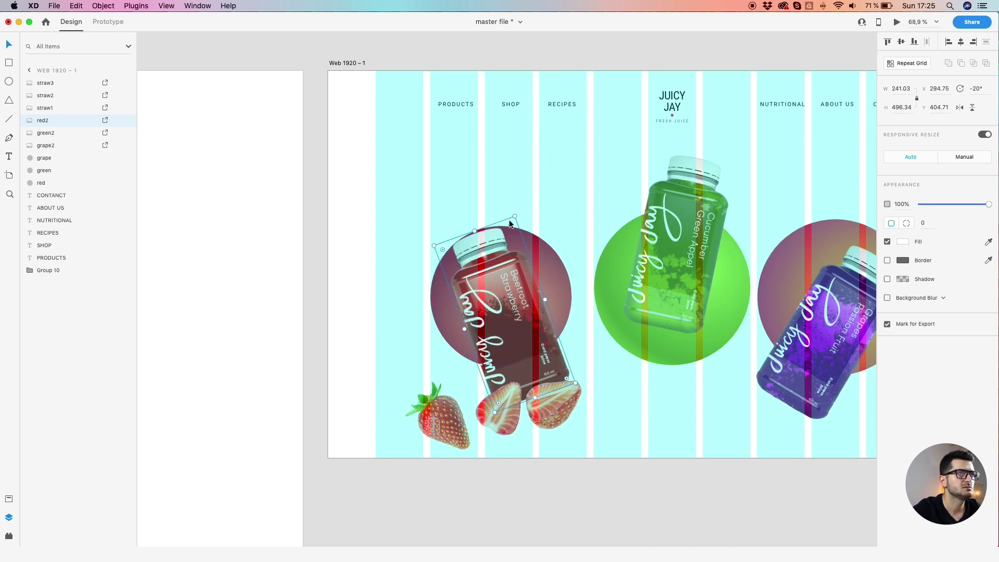
# - Set the red bottle's width to 200 px with its proportions kept
pyautogui.moveTo(514, 216); pyautogui.dragTo(510, 223)
pyautogui.click(901, 88)
pyautogui.write('200')
pyautogui.press('Return')
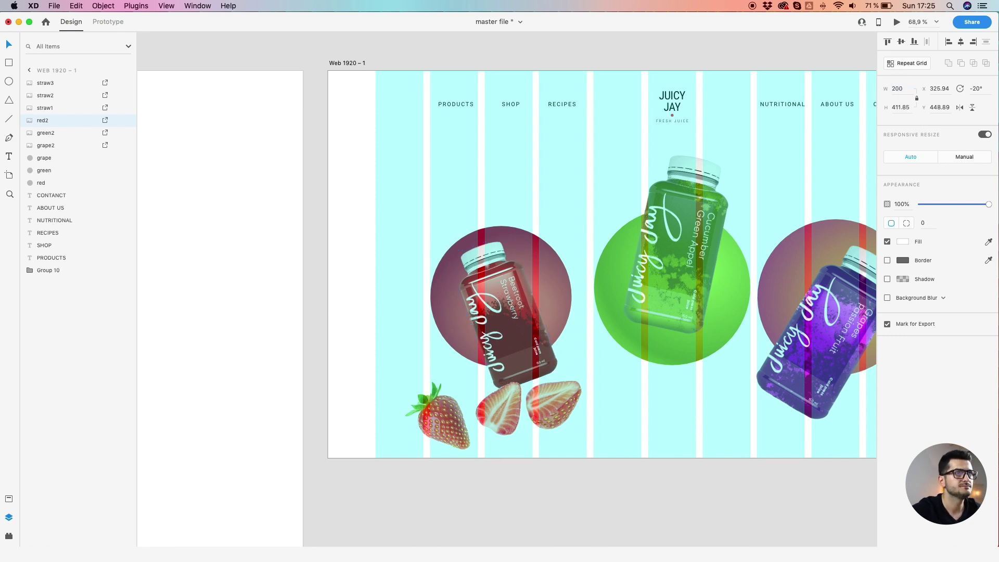
# - Set the widths of the green and grape bottles to 200 px each, keeping their proportions
pyautogui.click(708, 229)
pyautogui.click(904, 88)
pyautogui.write('200')
pyautogui.press('Return')
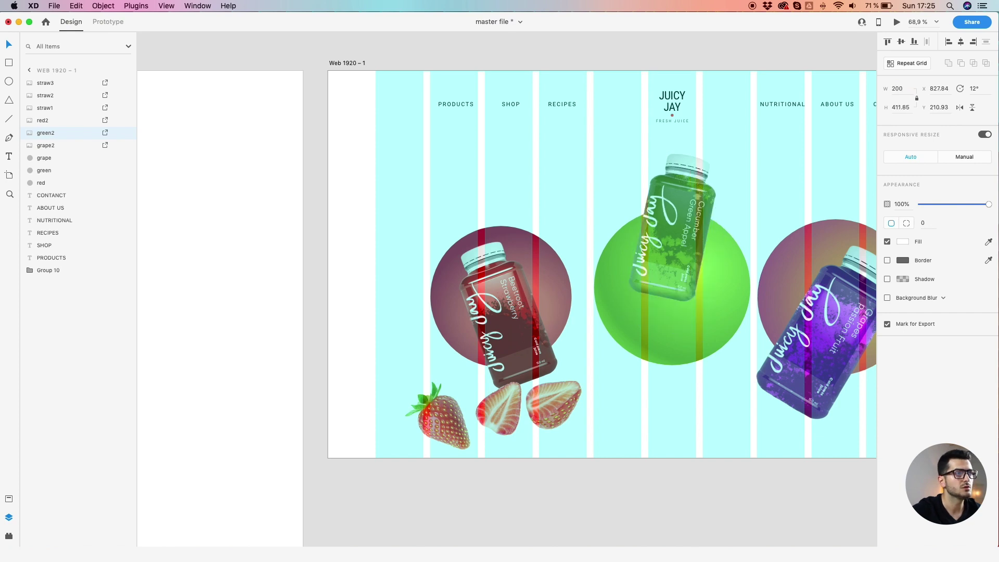
pyautogui.click(822, 293)
pyautogui.click(897, 91)
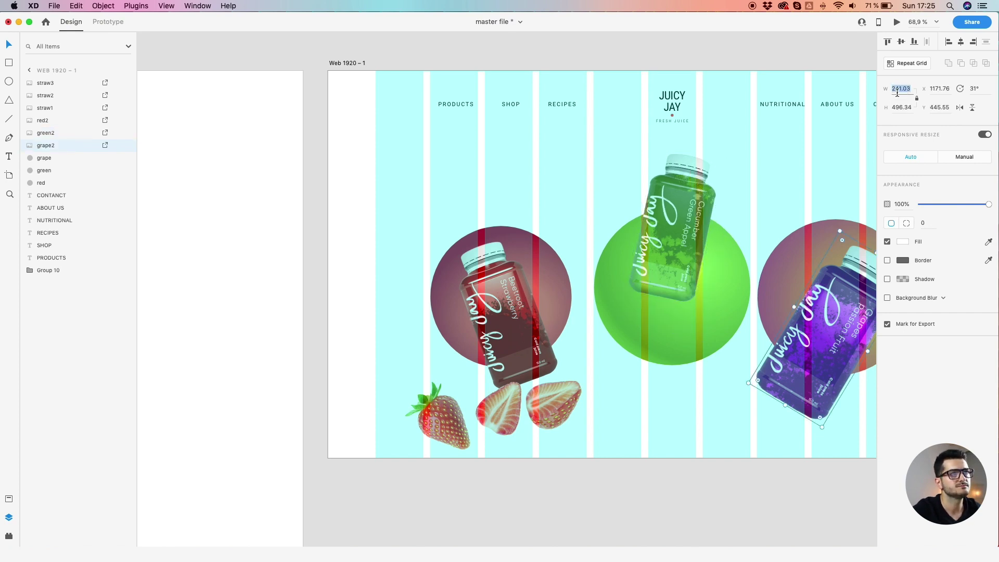
pyautogui.write('200')
pyautogui.press('Return')
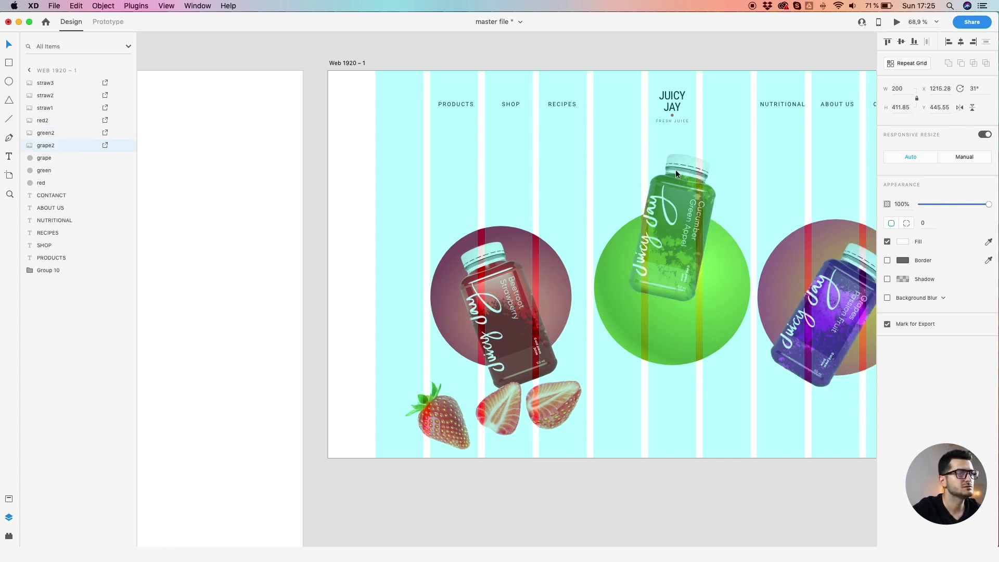
# - Resize the green circle to 394 × 394 px with its proportions locked
pyautogui.click(521, 232)
pyautogui.click(690, 325)
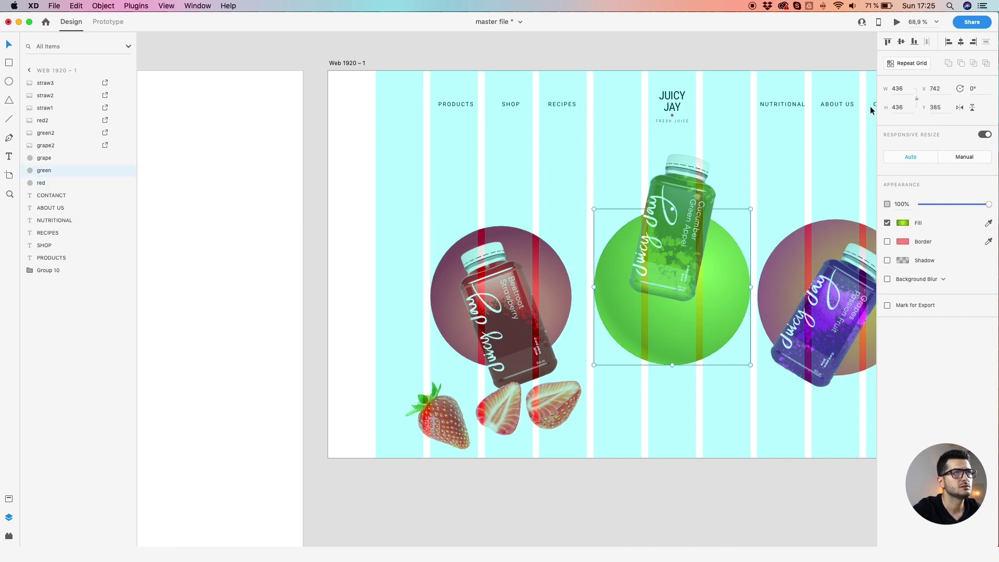
pyautogui.click(545, 245)
pyautogui.click(656, 317)
pyautogui.click(899, 87)
pyautogui.write('394')
pyautogui.press('Return')
pyautogui.write('436')
pyautogui.press('Return')
pyautogui.write('394')
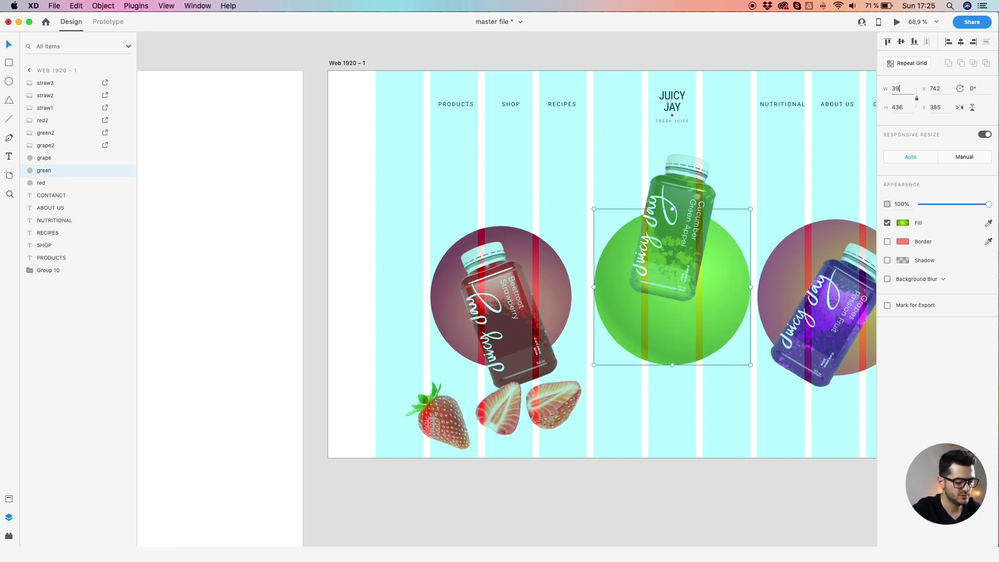
pyautogui.press('Return')
# - Resize the grape circle to 394 × 394 px with its proportions locked
pyautogui.click(794, 245)
pyautogui.click(899, 89)
pyautogui.write('3')
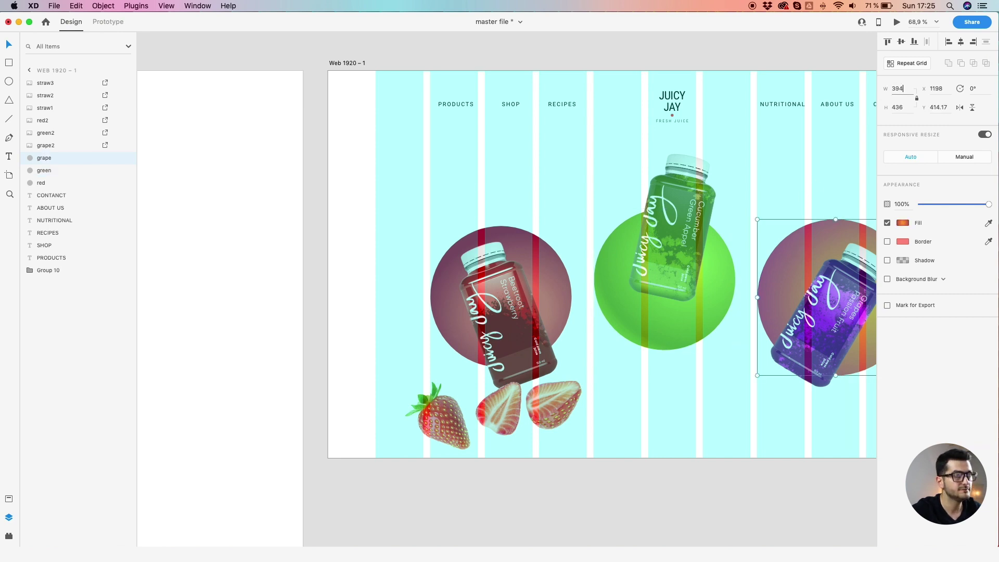
pyautogui.press('Return')
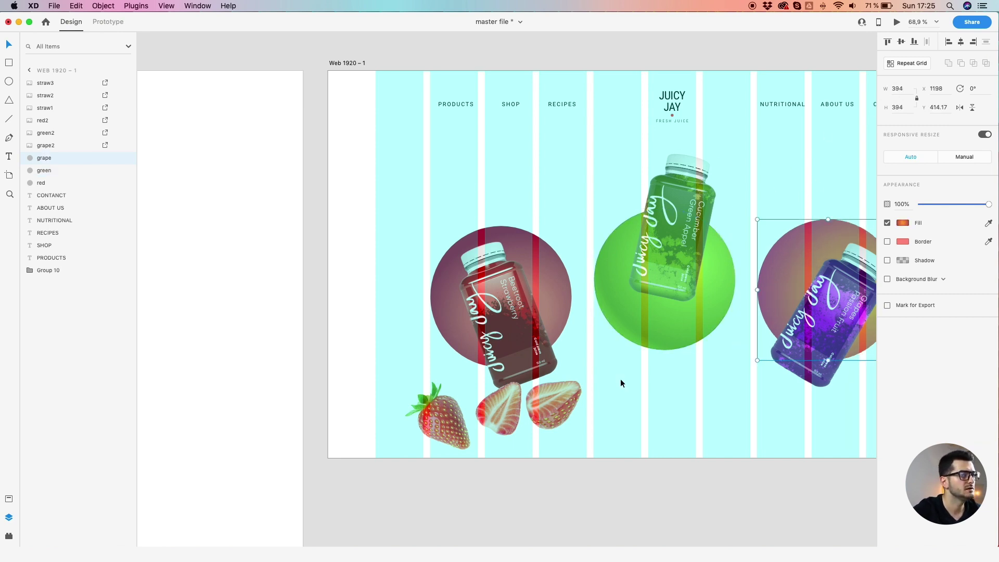
pyautogui.click(621, 415)
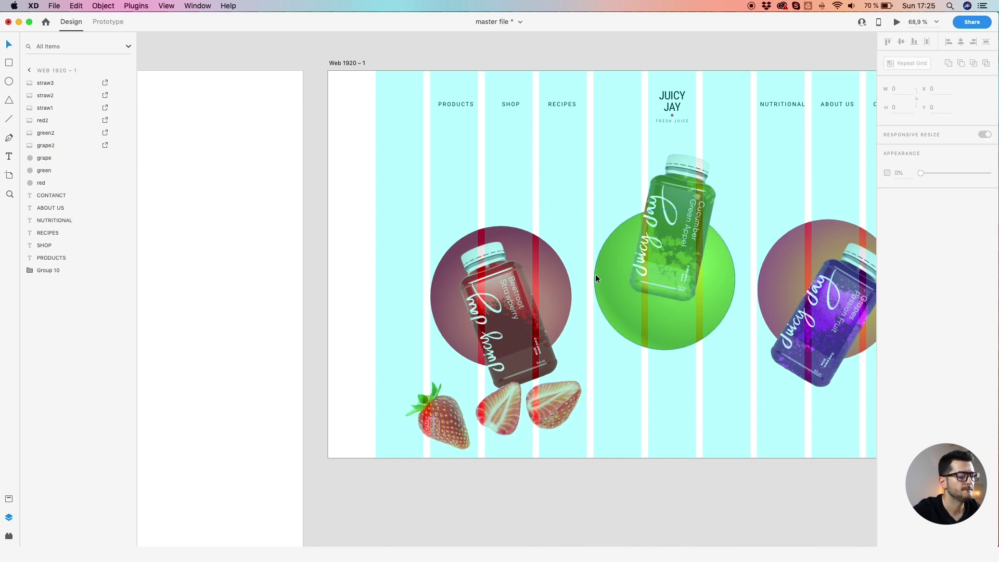
# - Enlarge the red bottle to 240 px wide with its proportions kept and position it over the lower part of its circle
pyautogui.click(442, 432)
pyautogui.scroll(-2, 444, 398)
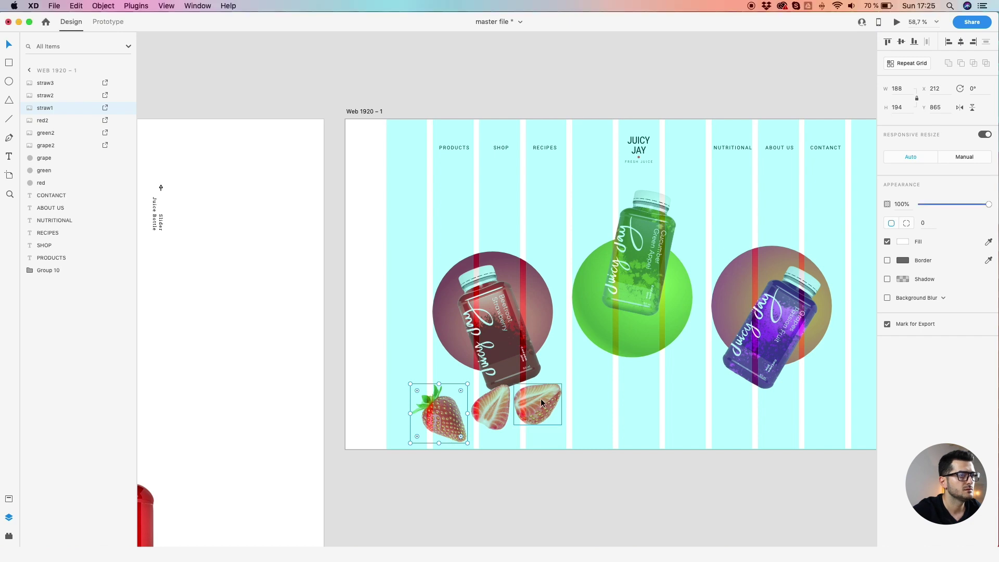
pyautogui.moveTo(502, 336); pyautogui.dragTo(488, 294)
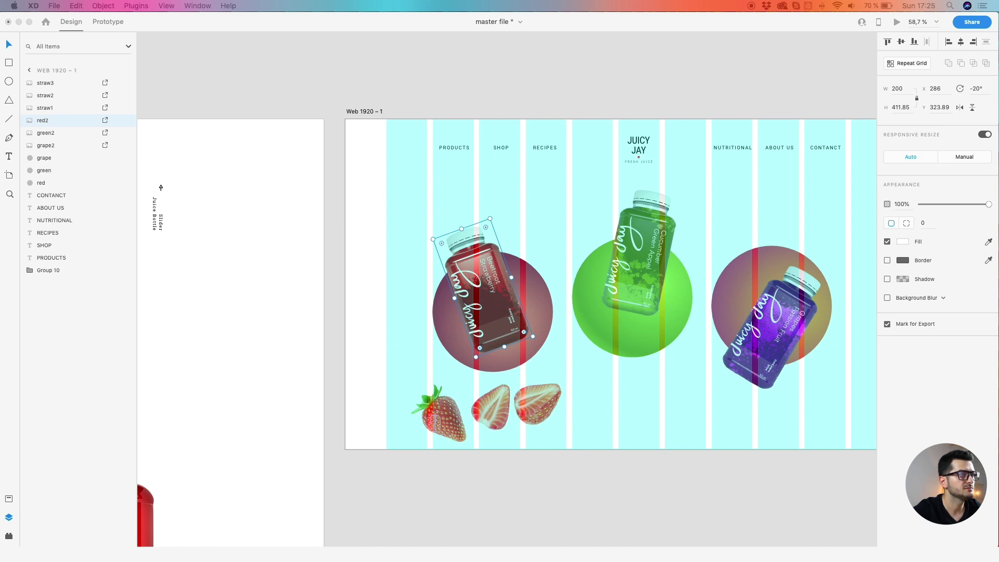
pyautogui.moveTo(493, 288); pyautogui.dragTo(509, 321)
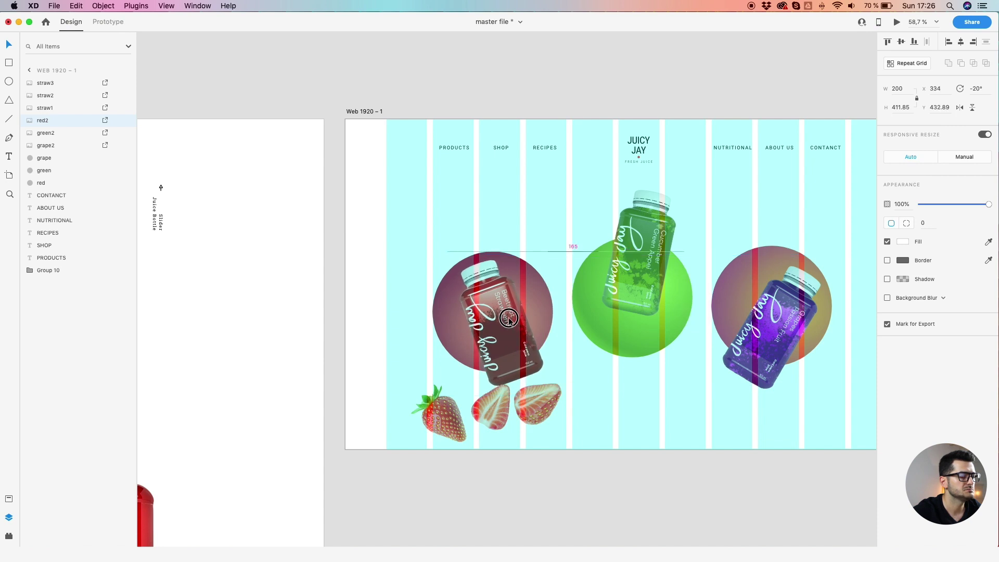
pyautogui.moveTo(509, 319); pyautogui.dragTo(508, 319)
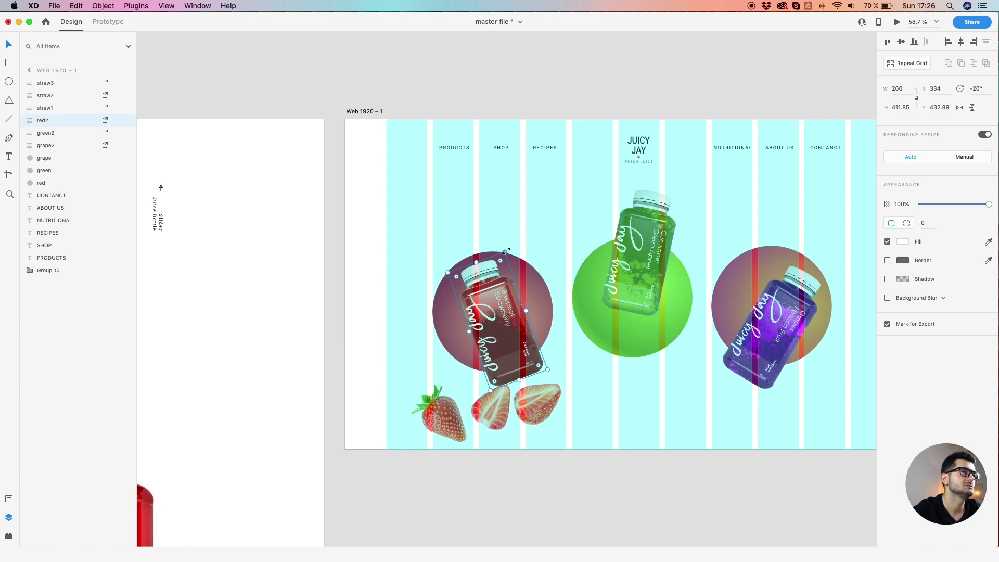
pyautogui.click(892, 90)
pyautogui.write('240')
pyautogui.press('Return')
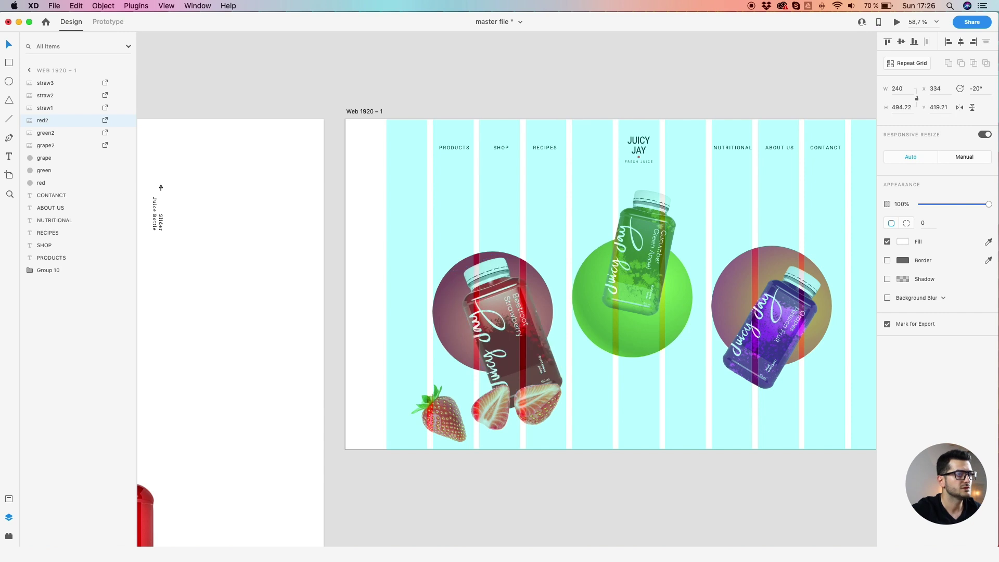
pyautogui.moveTo(514, 331); pyautogui.dragTo(515, 330)
# - Set the widths of the green and grape bottles to 240 px each, keeping their proportions
pyautogui.click(609, 280)
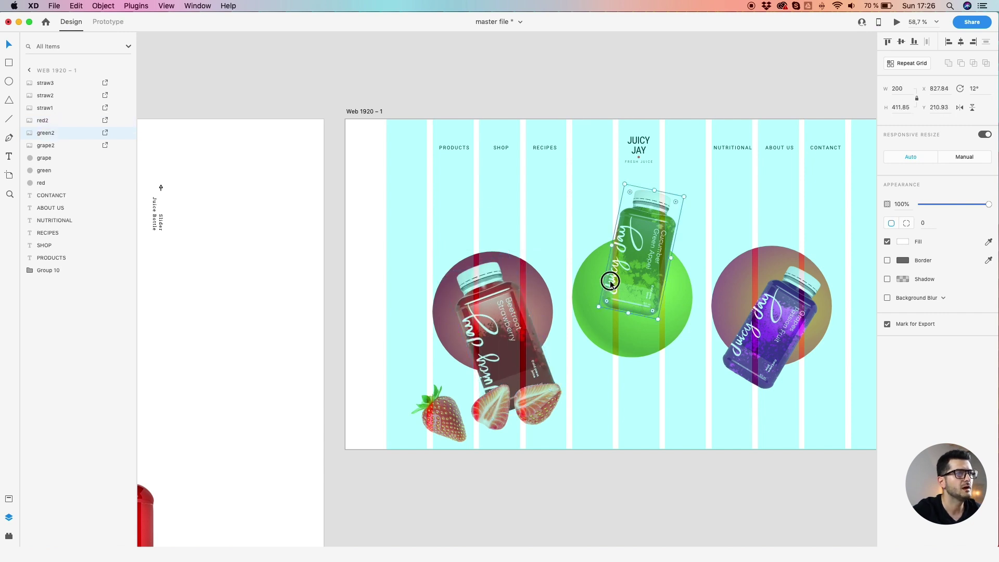
pyautogui.click(891, 90)
pyautogui.write('240')
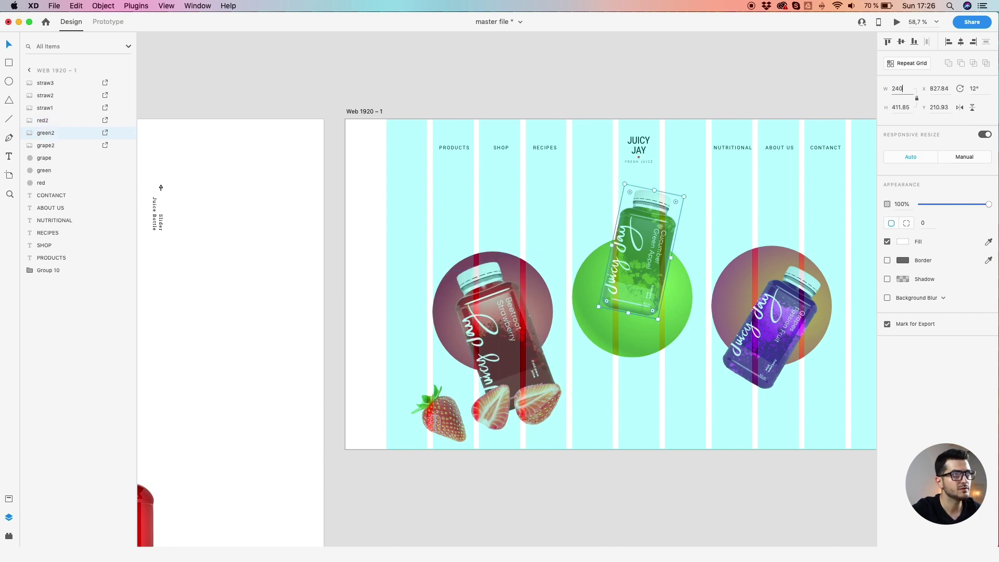
pyautogui.press('Return')
pyautogui.click(818, 324)
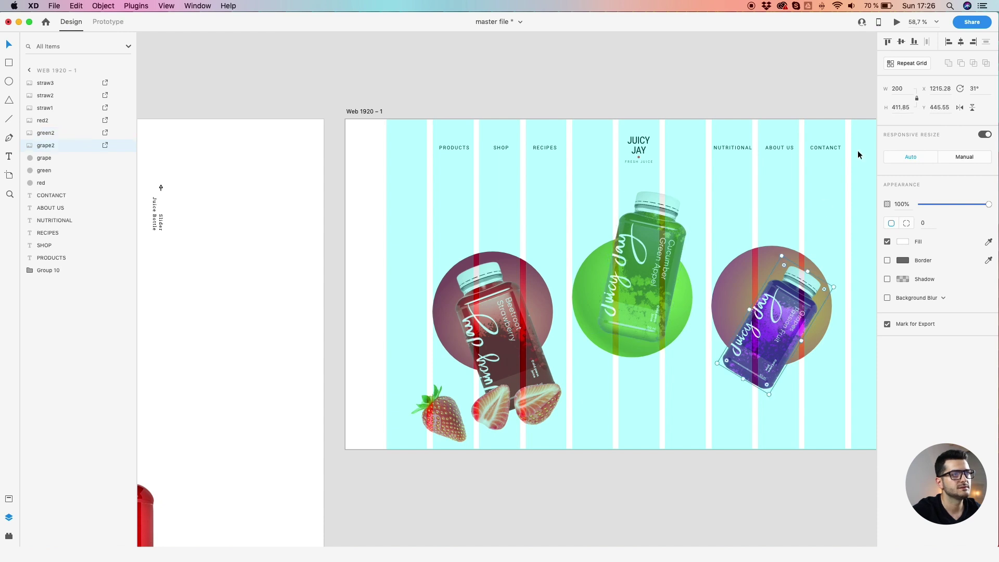
pyautogui.click(895, 89)
pyautogui.write('2')
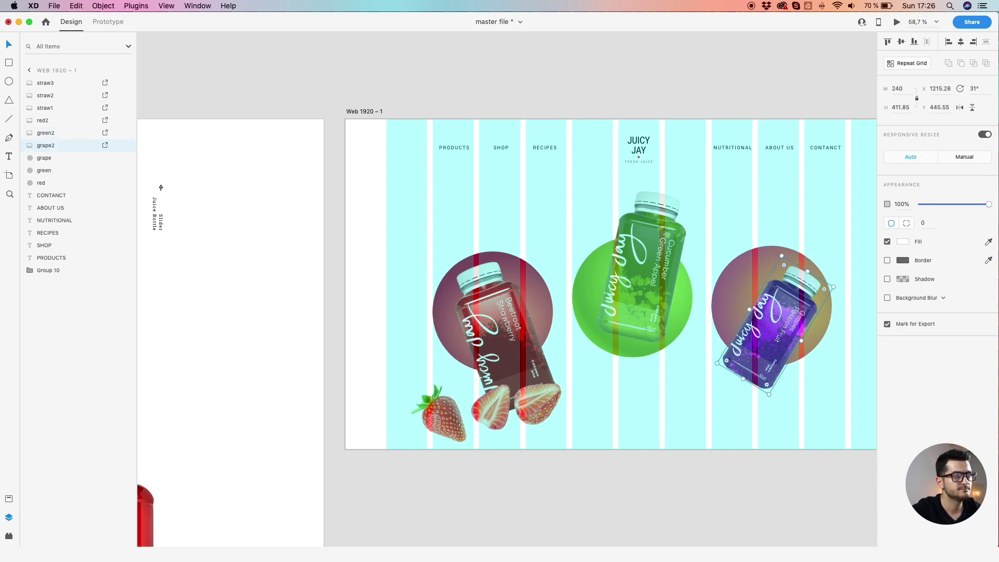
pyautogui.write('40')
pyautogui.press('Return')
# - Arrange the strawberries around the red circle: the whole one at its lower left and the two halves at its upper left and upper right
pyautogui.click(512, 303)
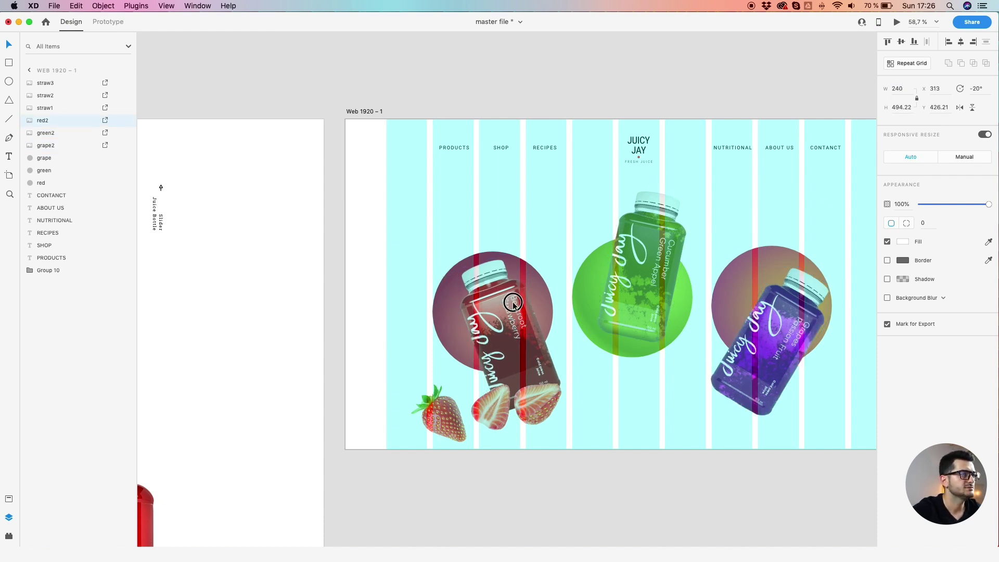
pyautogui.scroll(3, 506, 357)
pyautogui.click(458, 393)
pyautogui.moveTo(458, 392); pyautogui.dragTo(435, 374)
pyautogui.click(486, 417)
pyautogui.moveTo(489, 416); pyautogui.dragTo(411, 298)
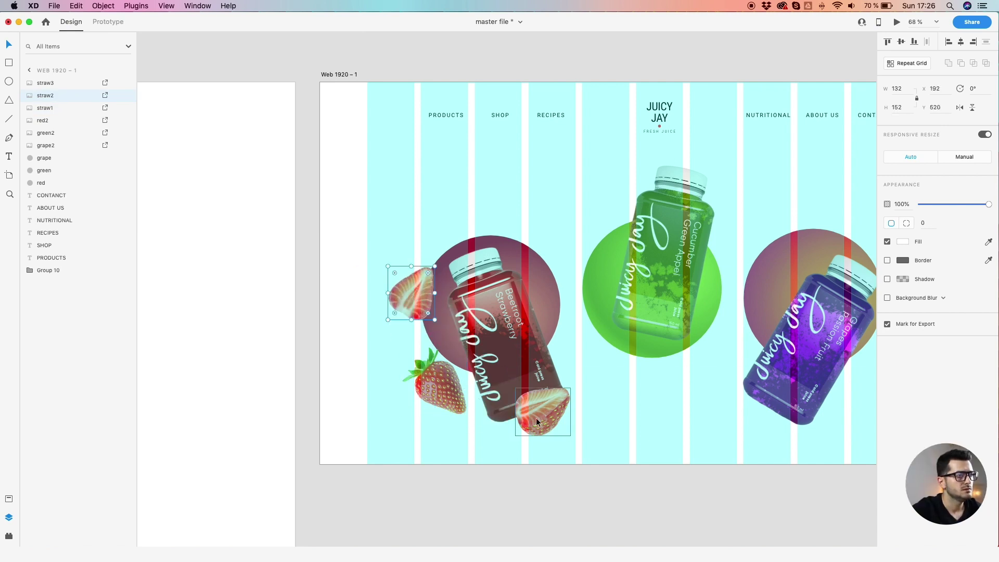
pyautogui.moveTo(536, 417); pyautogui.dragTo(550, 274)
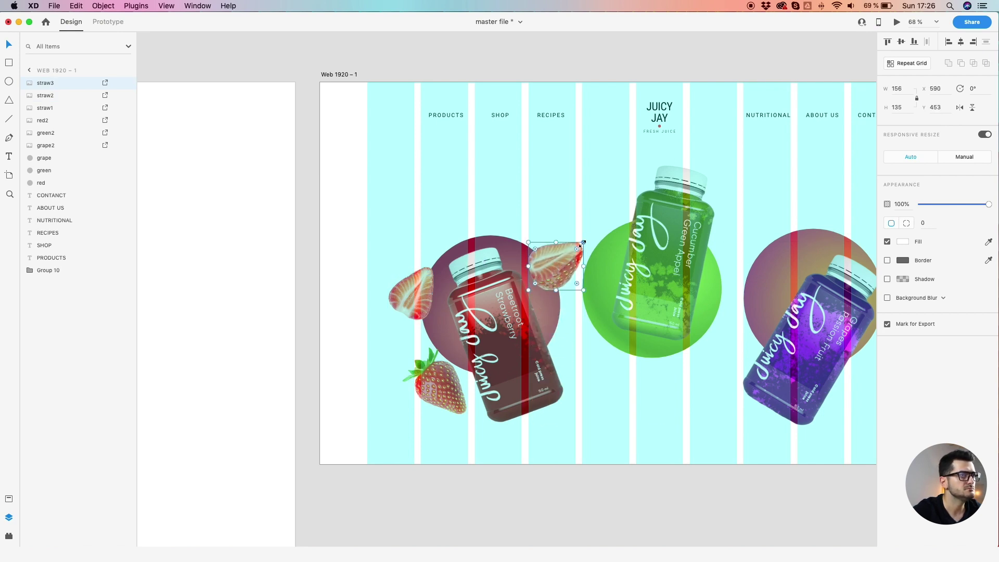
# - Shrink the right strawberry half to 132 × 114 px and the left half to 122 × 141 px
pyautogui.moveTo(583, 242); pyautogui.dragTo(575, 251)
pyautogui.click(418, 293)
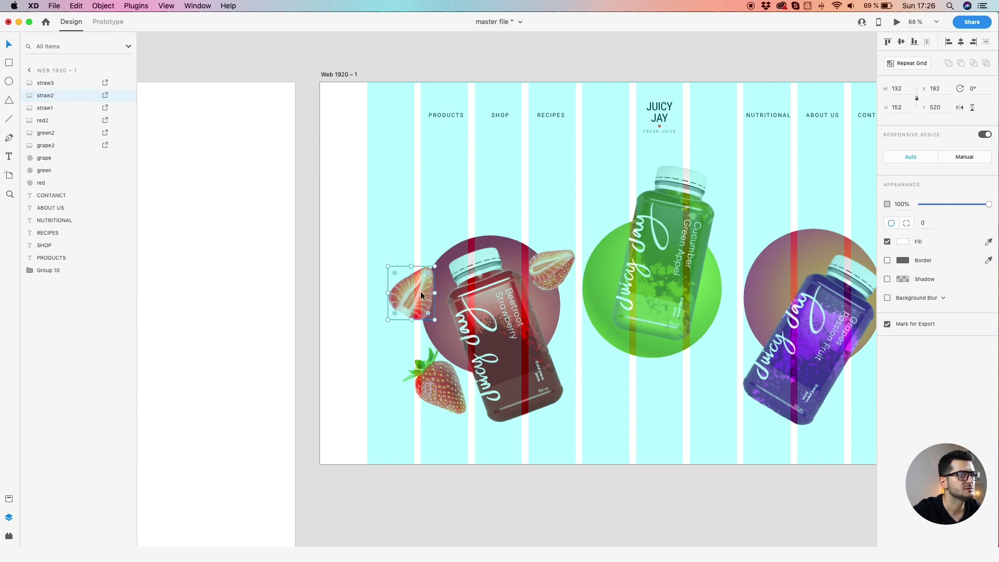
pyautogui.moveTo(431, 264); pyautogui.dragTo(432, 268)
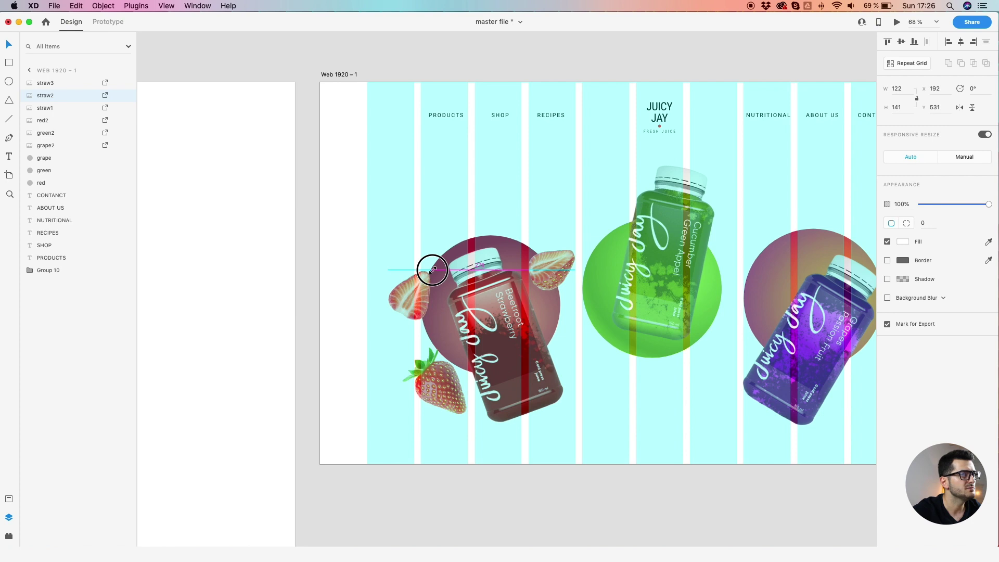
# - Shrink the whole strawberry to 174 × 180 px with a −4° tilt, and rotate the right strawberry half to 6°
pyautogui.click(443, 380)
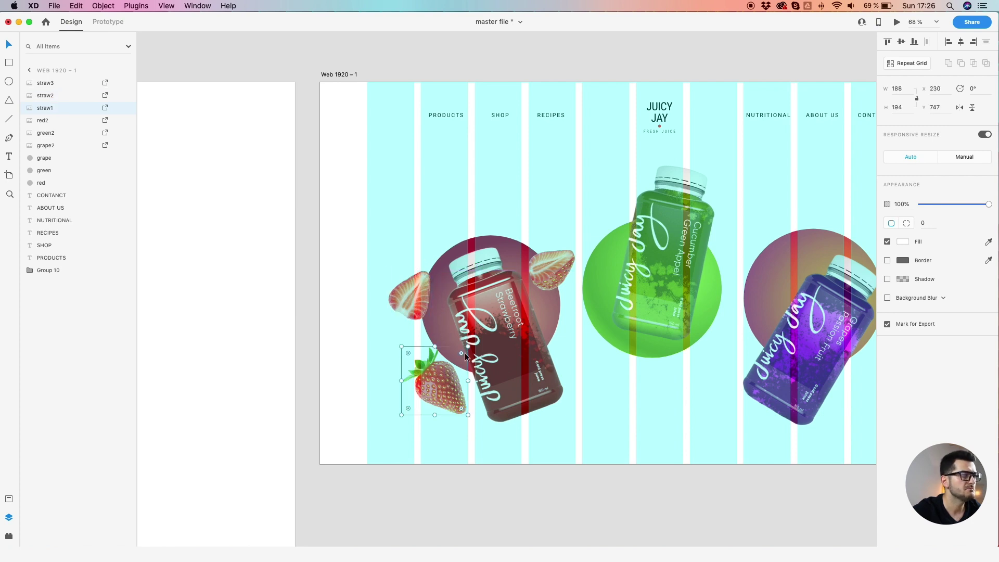
pyautogui.moveTo(468, 347); pyautogui.dragTo(460, 347)
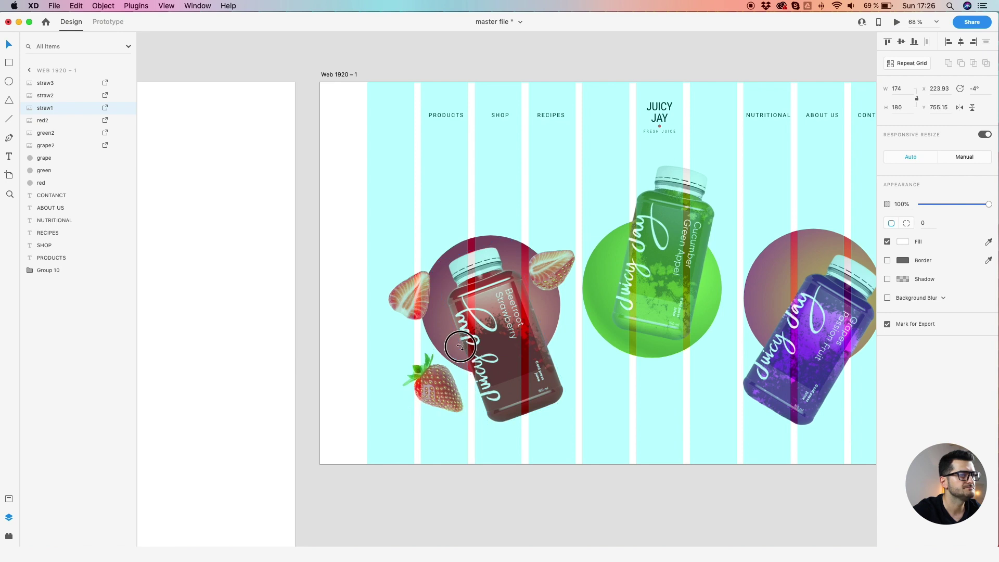
pyautogui.click(557, 267)
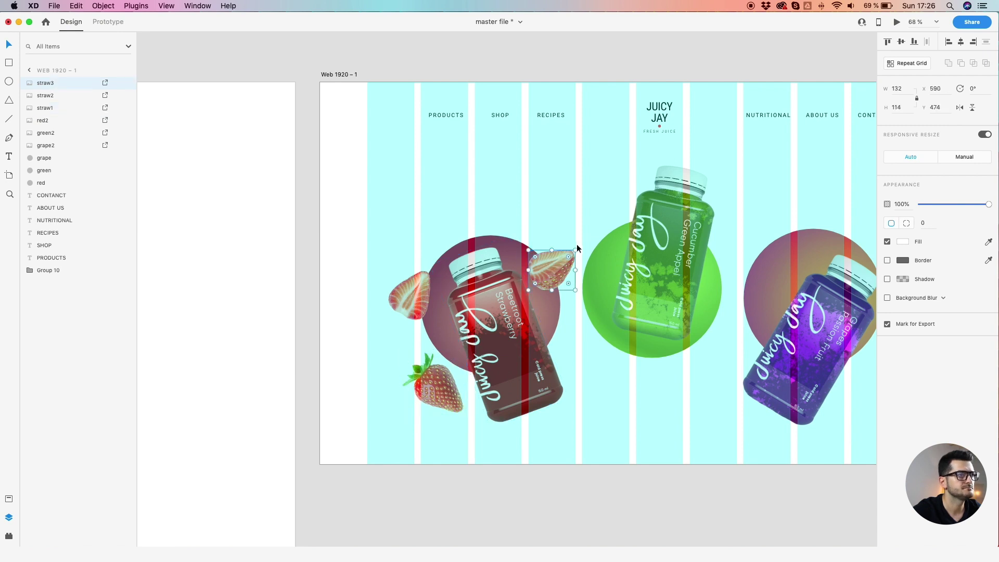
pyautogui.click(527, 224)
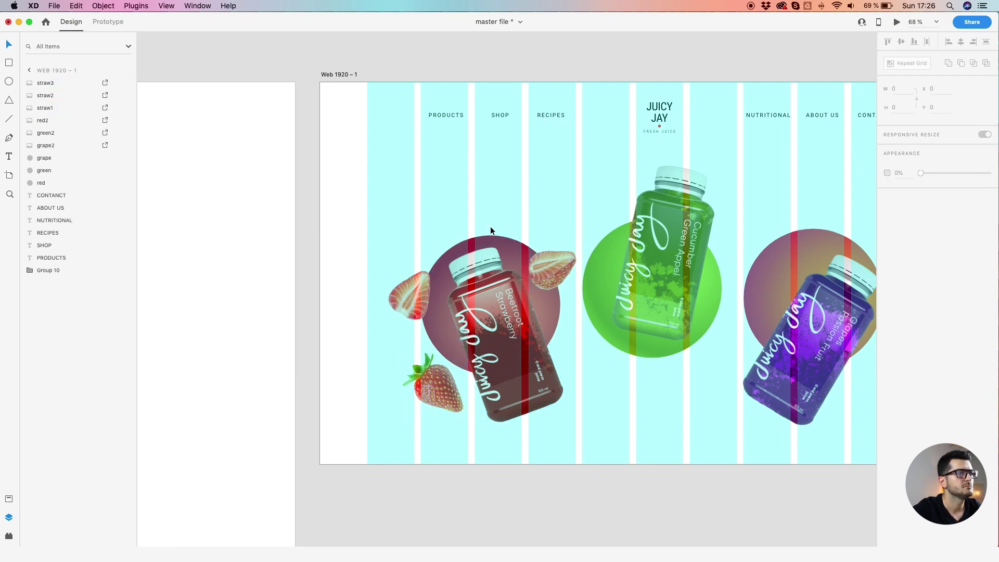
# - Nudge the whole strawberry and the left half closer to the red bottle, and lower the right half to about Y 566
pyautogui.moveTo(416, 399); pyautogui.dragTo(419, 391)
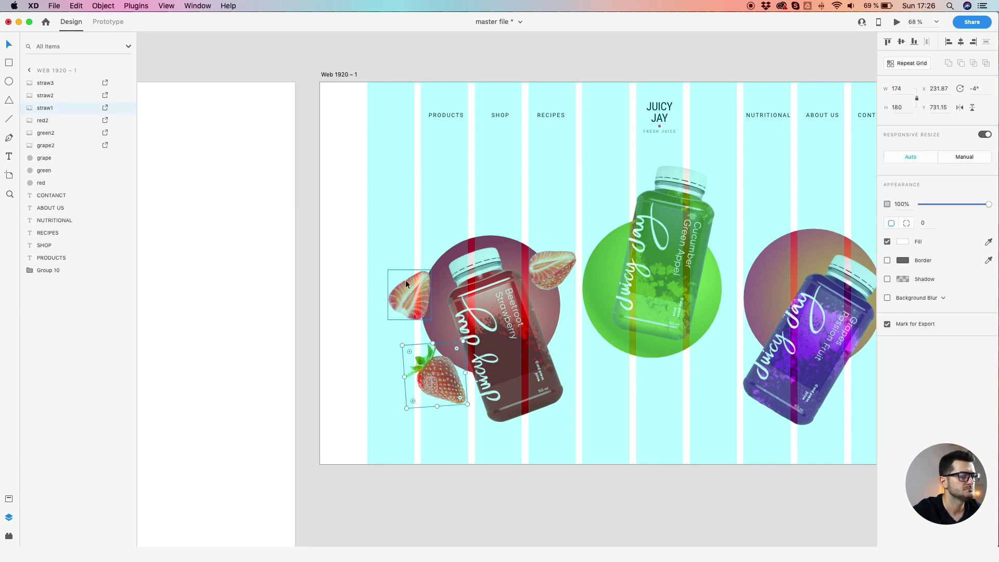
pyautogui.moveTo(401, 289); pyautogui.dragTo(404, 288)
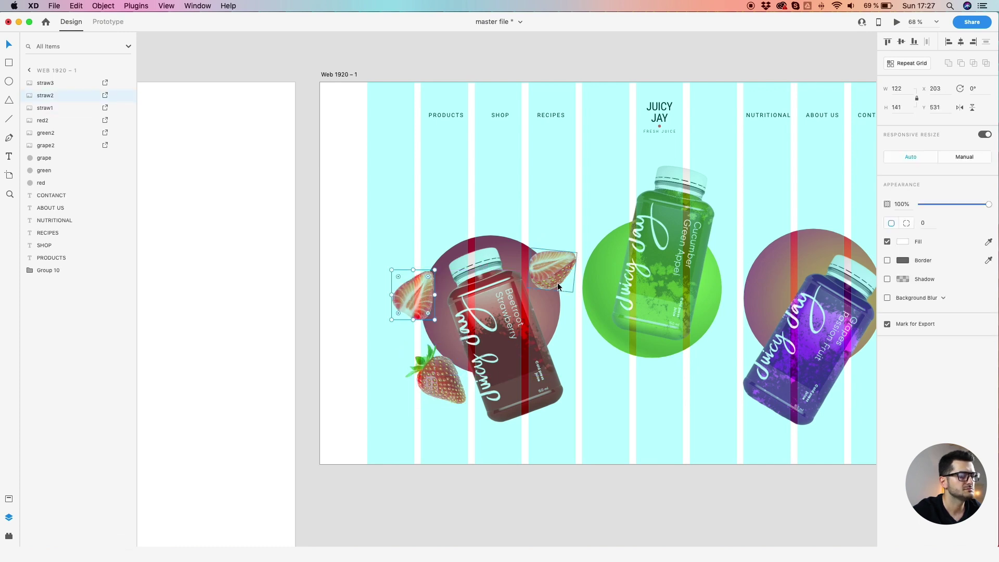
pyautogui.moveTo(558, 285); pyautogui.dragTo(561, 319)
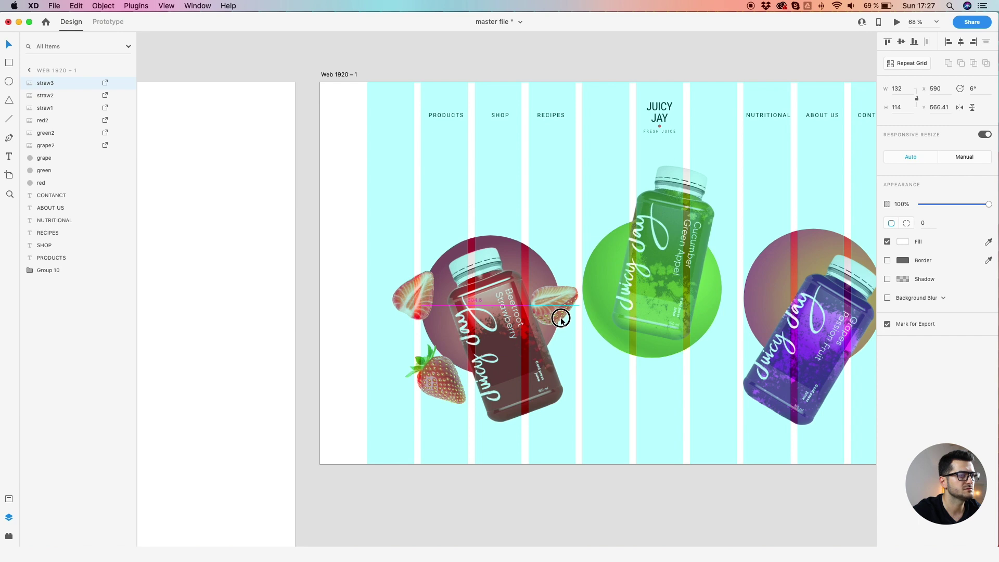
# - Shift the green circle slightly right and move the green bottle left to about X 763, Y 217, over the circle's left side
pyautogui.moveTo(647, 423); pyautogui.dragTo(616, 430)
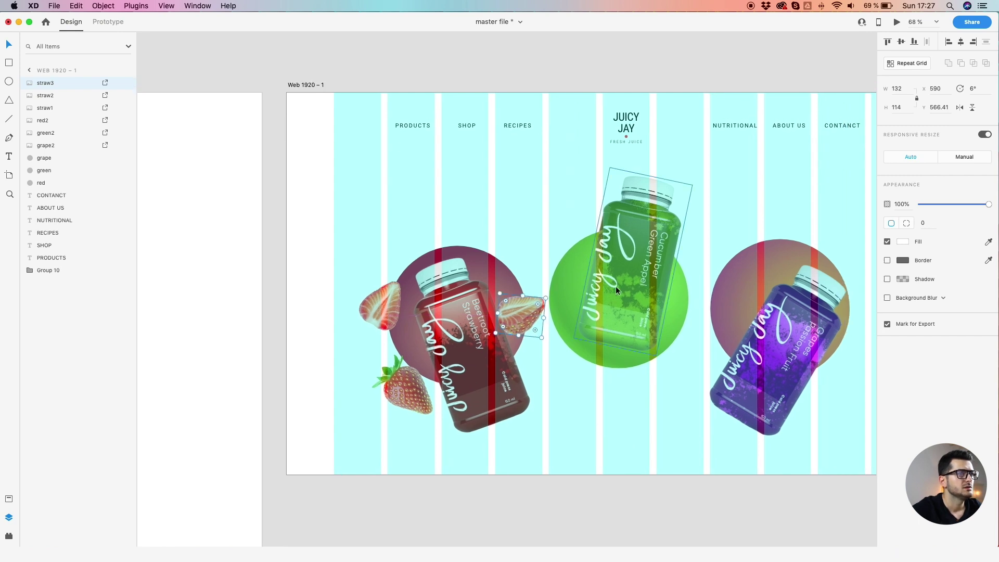
pyautogui.click(558, 295)
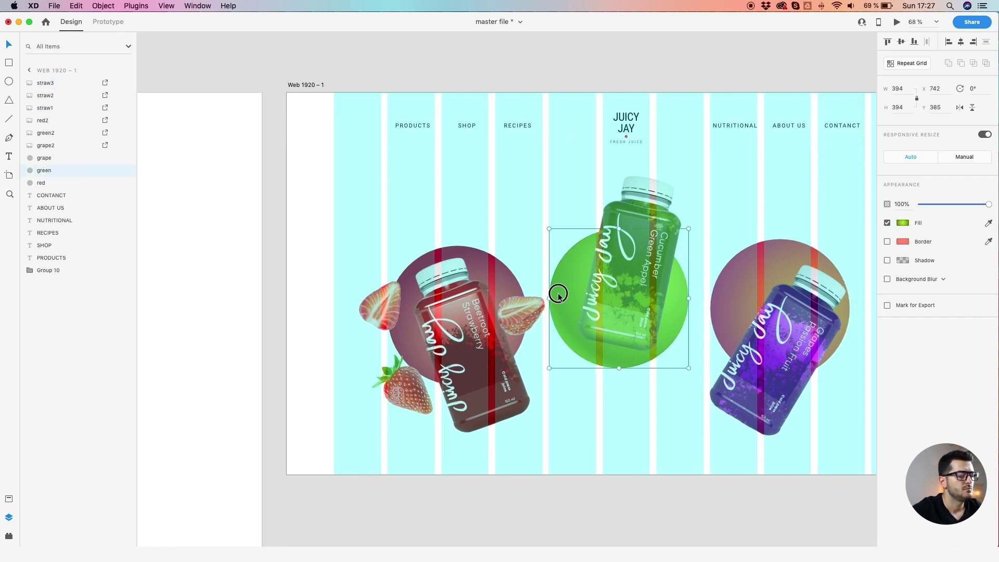
pyautogui.moveTo(559, 294); pyautogui.dragTo(576, 290)
pyautogui.moveTo(666, 217); pyautogui.dragTo(658, 225)
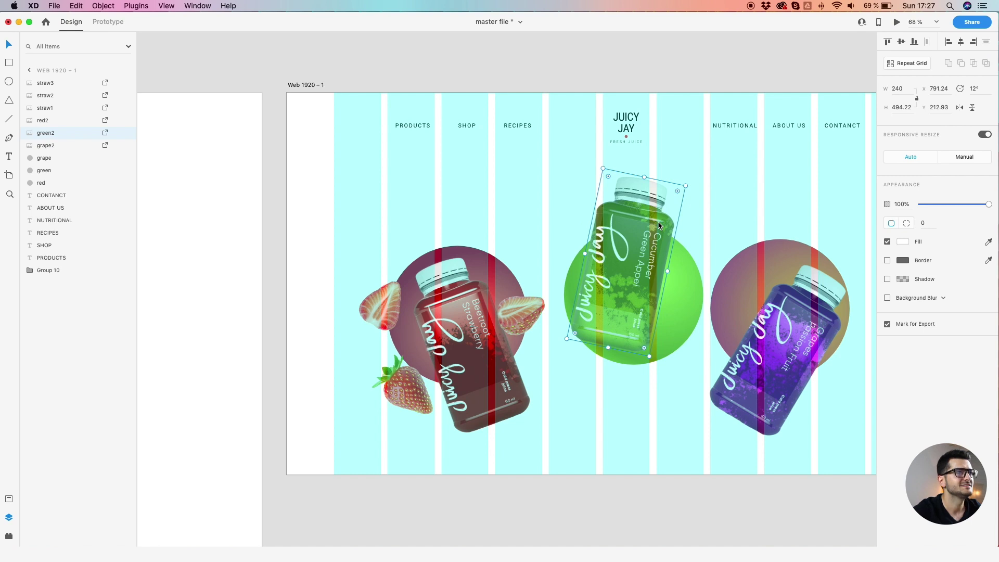
pyautogui.moveTo(658, 223); pyautogui.dragTo(648, 224)
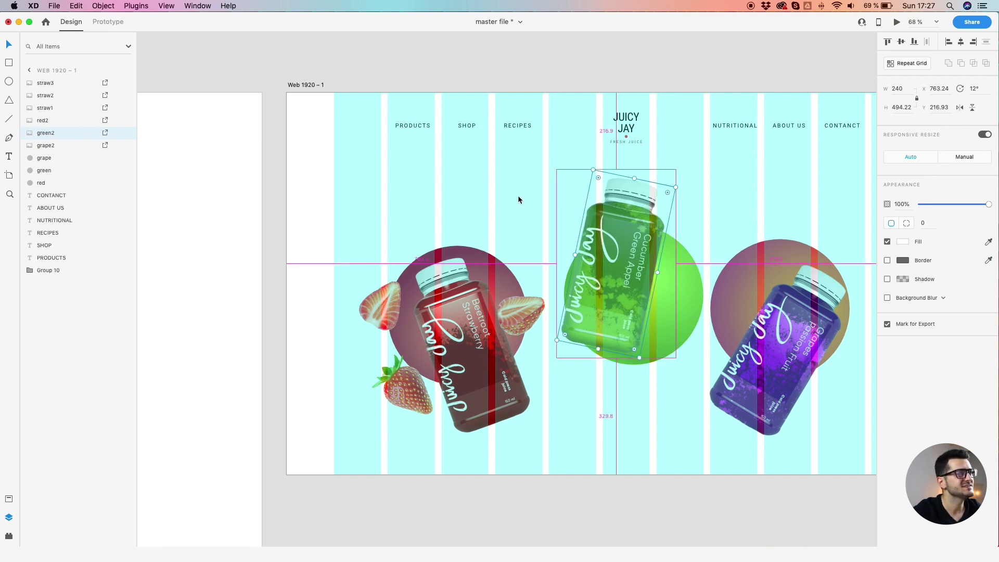
# - Bring the round cucumber slice and the half cucumber slice from Artboard – 1 onto the Web 1920 – 1 artboard
pyautogui.scroll(-3, 517, 196)
pyautogui.moveTo(423, 202); pyautogui.dragTo(457, 200)
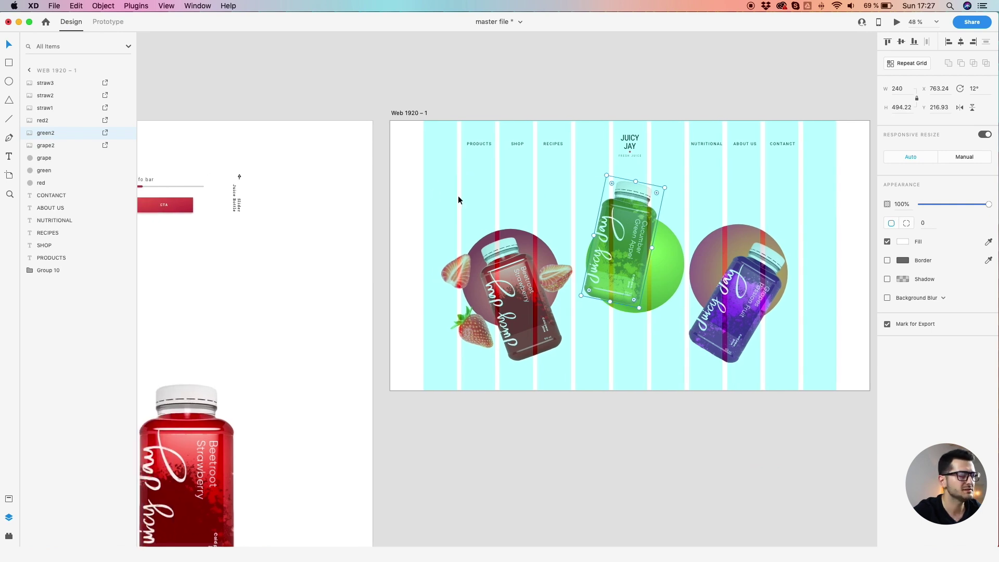
pyautogui.moveTo(323, 225); pyautogui.dragTo(408, 211)
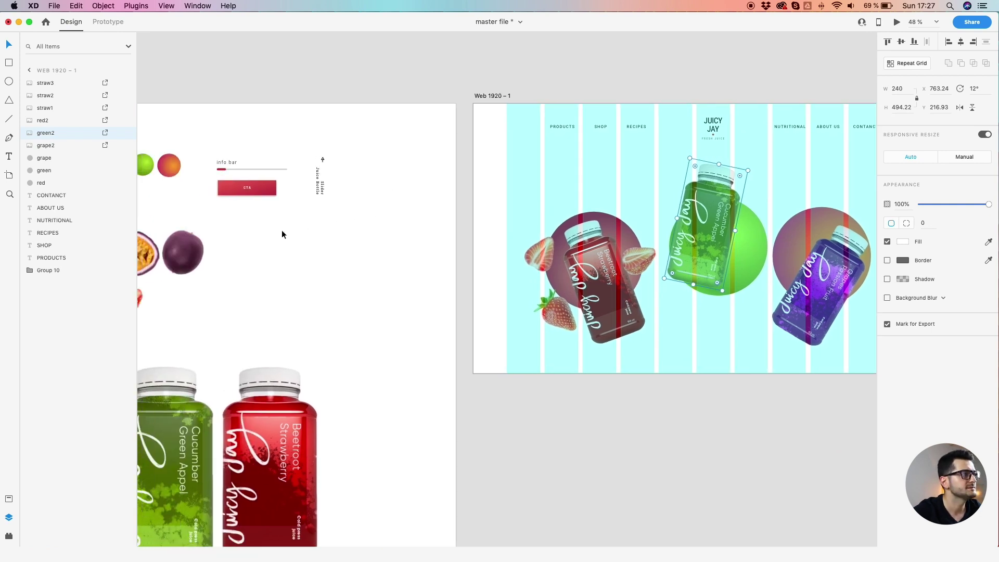
pyautogui.moveTo(277, 225); pyautogui.dragTo(406, 219)
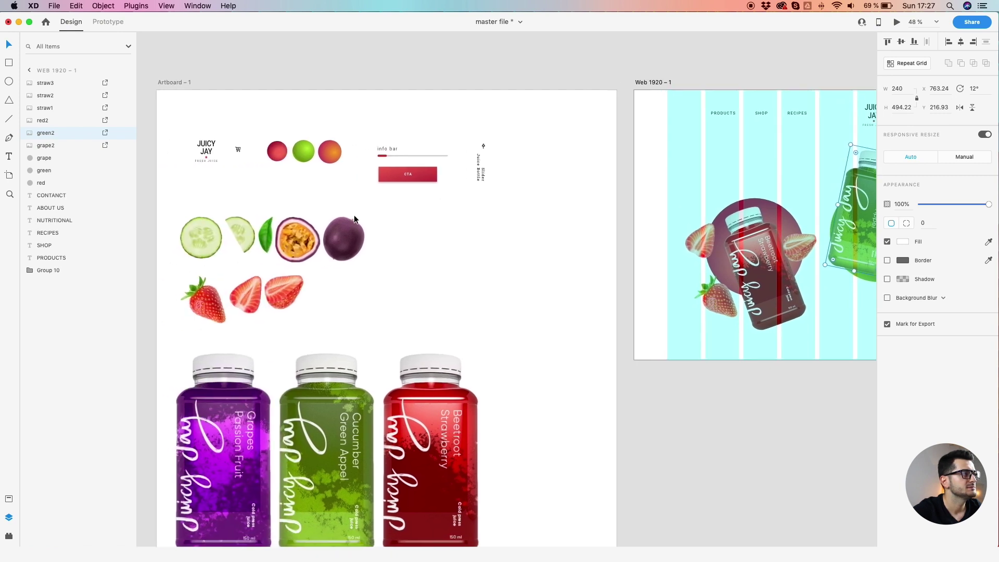
pyautogui.click(249, 230)
pyautogui.keyDown('shift'); pyautogui.click(201, 237); pyautogui.keyUp('shift')
pyautogui.moveTo(249, 230); pyautogui.dragTo(680, 174)
pyautogui.hscroll(10, 598, 177)
pyautogui.scroll(5, 518, 180)
pyautogui.moveTo(425, 179); pyautogui.dragTo(719, 170)
pyautogui.click(589, 134)
# - Place the round cucumber slice on the green circle's lower right, shrink it to 144 × 142 px and duplicate it just above
pyautogui.moveTo(653, 196); pyautogui.dragTo(591, 363)
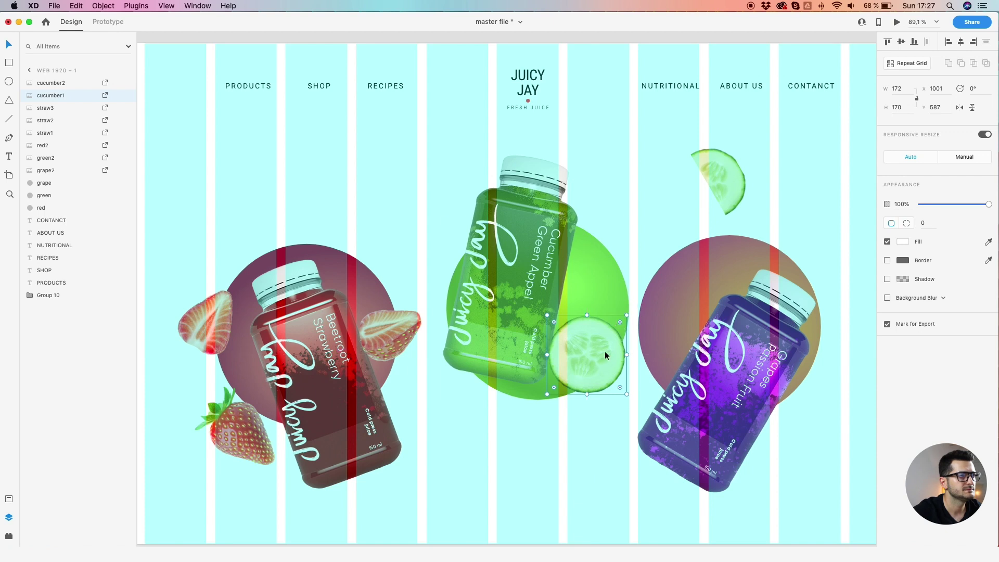
pyautogui.moveTo(626, 315)
pyautogui.mouseDown()
pyautogui.moveTo(614, 330)
pyautogui.moveTo(623, 322)
pyautogui.mouseUp()
pyautogui.keyDown('alt'); pyautogui.moveTo(593, 357); pyautogui.dragTo(590, 310); pyautogui.keyUp('alt')
# - Place the half cucumber slice above the two round ones, and shift the green bottle and all three slices slightly left
pyautogui.moveTo(718, 200); pyautogui.dragTo(591, 235)
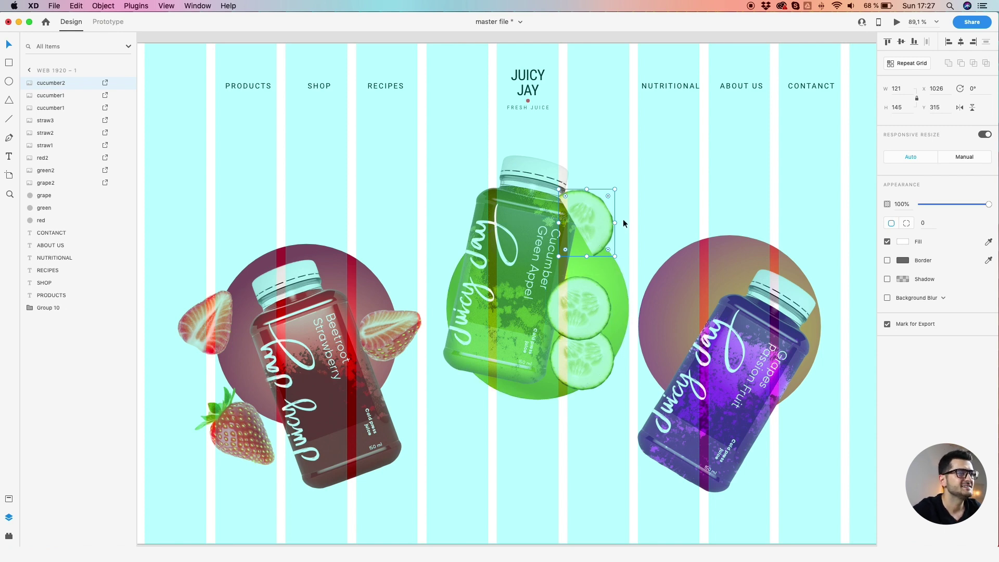
pyautogui.moveTo(590, 221); pyautogui.dragTo(590, 229)
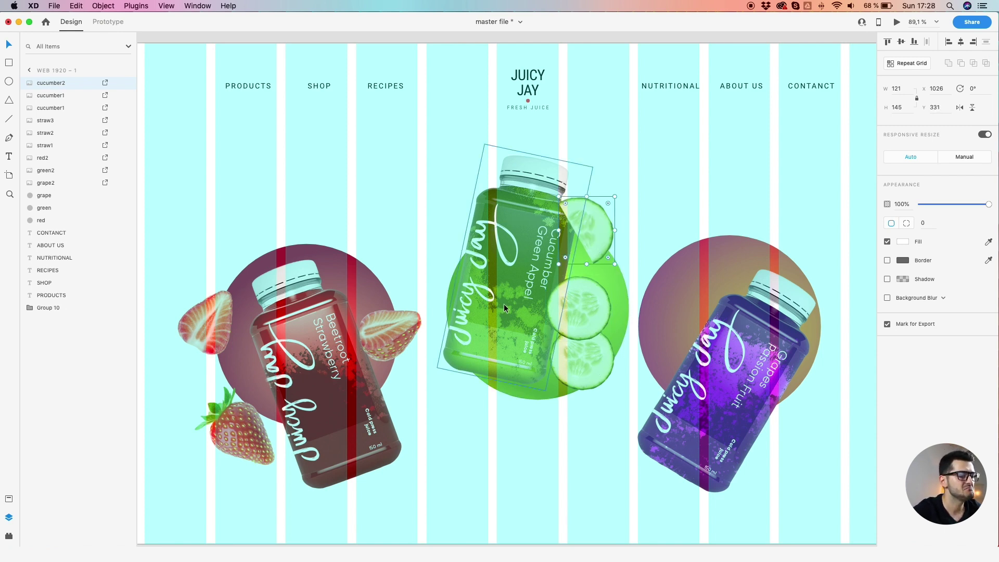
pyautogui.moveTo(503, 298); pyautogui.dragTo(485, 307)
pyautogui.moveTo(591, 229); pyautogui.dragTo(573, 238)
pyautogui.moveTo(584, 314); pyautogui.dragTo(580, 308)
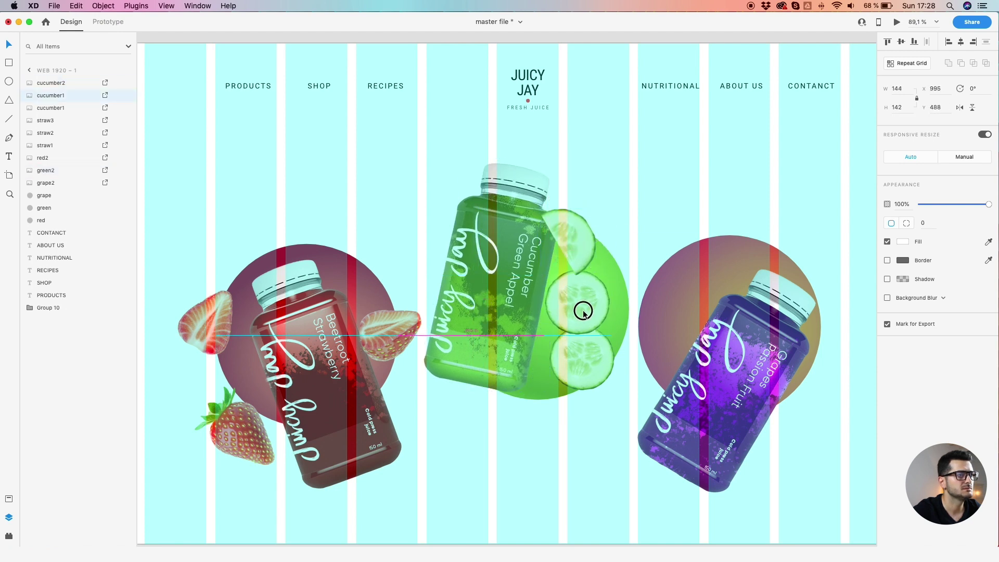
pyautogui.moveTo(582, 370); pyautogui.dragTo(561, 366)
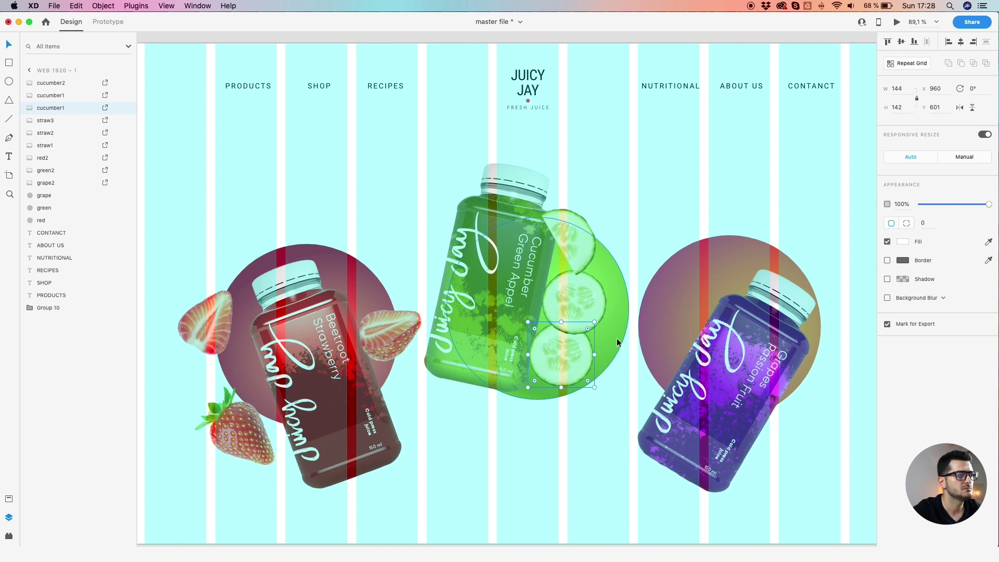
# - Move the green circle, its bottle and the cucumber slices together slightly to the right
pyautogui.keyDown('shift'); pyautogui.click(615, 212); pyautogui.keyUp('shift')
pyautogui.keyDown('shift'); pyautogui.click(510, 324); pyautogui.keyUp('shift')
pyautogui.moveTo(475, 334); pyautogui.dragTo(491, 367)
# - Move the grape bottle with its circle right to X 1273.85, and the green bottle composition right to X 759
pyautogui.click(745, 362)
pyautogui.keyDown('shift'); pyautogui.click(718, 412); pyautogui.keyUp('shift')
pyautogui.moveTo(760, 414); pyautogui.dragTo(806, 413)
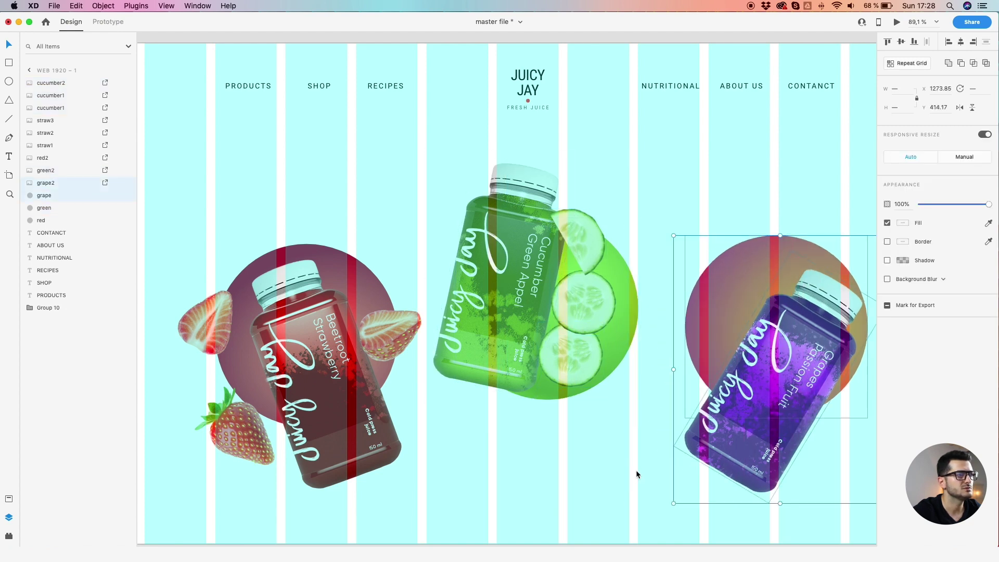
pyautogui.moveTo(632, 179); pyautogui.dragTo(551, 281)
pyautogui.moveTo(481, 363); pyautogui.dragTo(489, 359)
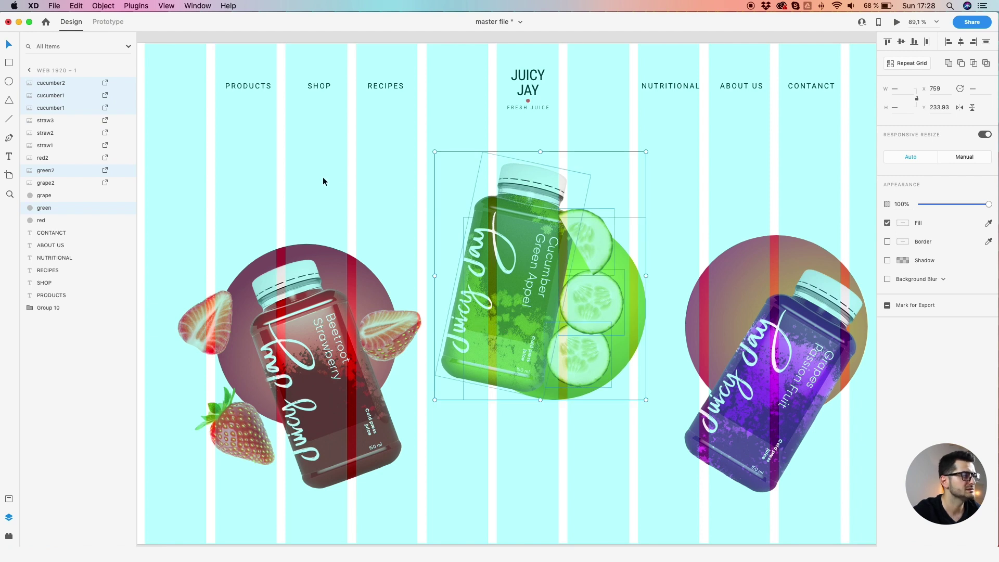
pyautogui.click(366, 208)
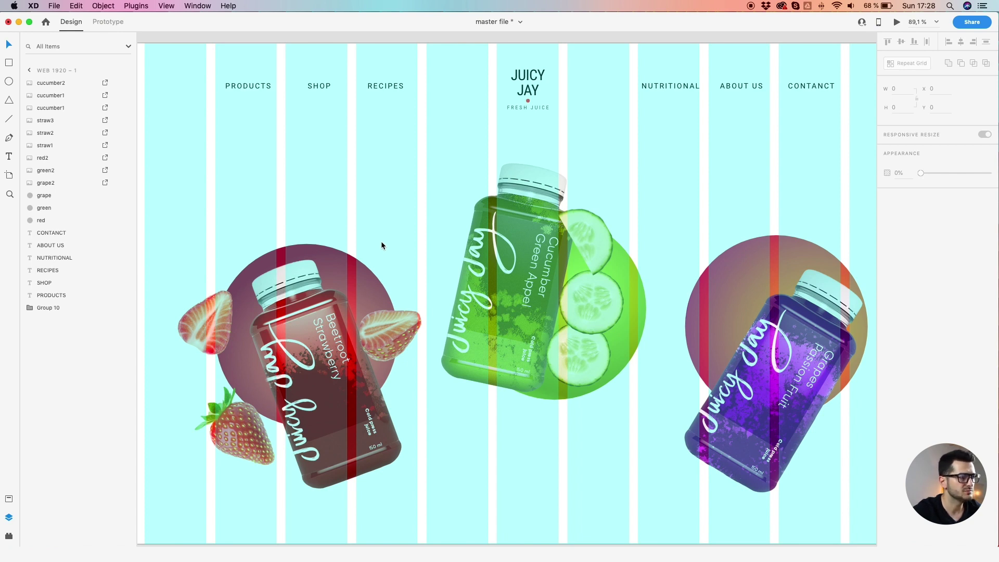
pyautogui.scroll(-1, 381, 242)
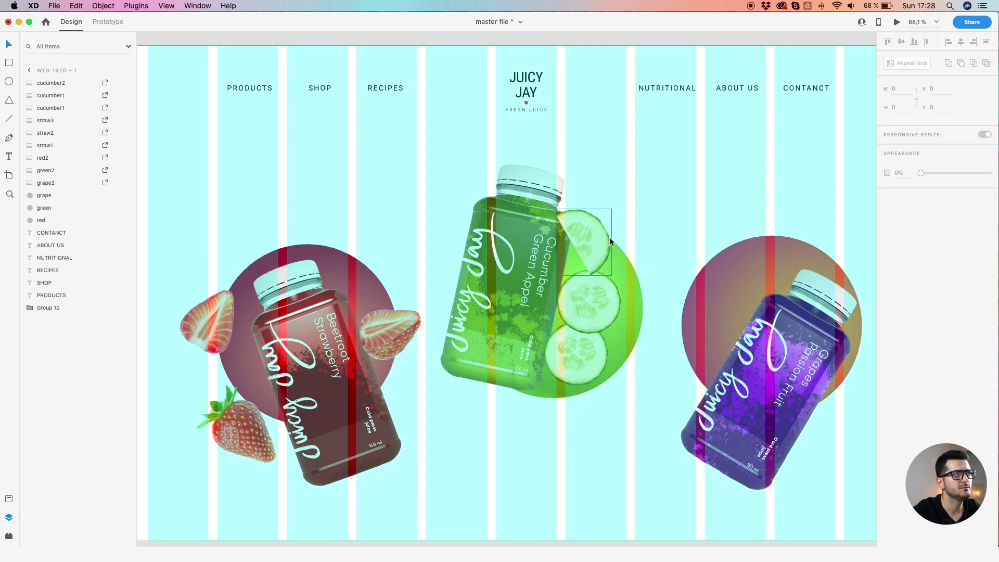
pyautogui.click(608, 263)
pyautogui.keyDown('shift'); pyautogui.click(607, 299); pyautogui.keyUp('shift')
pyautogui.keyDown('shift'); pyautogui.click(588, 357); pyautogui.keyUp('shift')
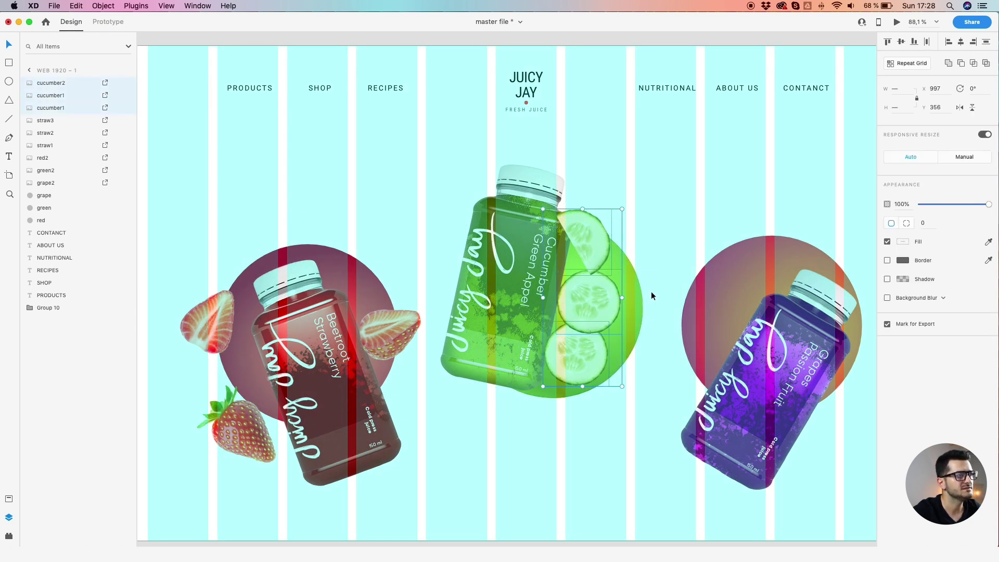
# - Copy the whole passion fruit, the halved passion fruit and the green leaf from Artboard – 1 onto the grape bottle area of Web 1920 – 1
pyautogui.scroll(-5, 651, 292)
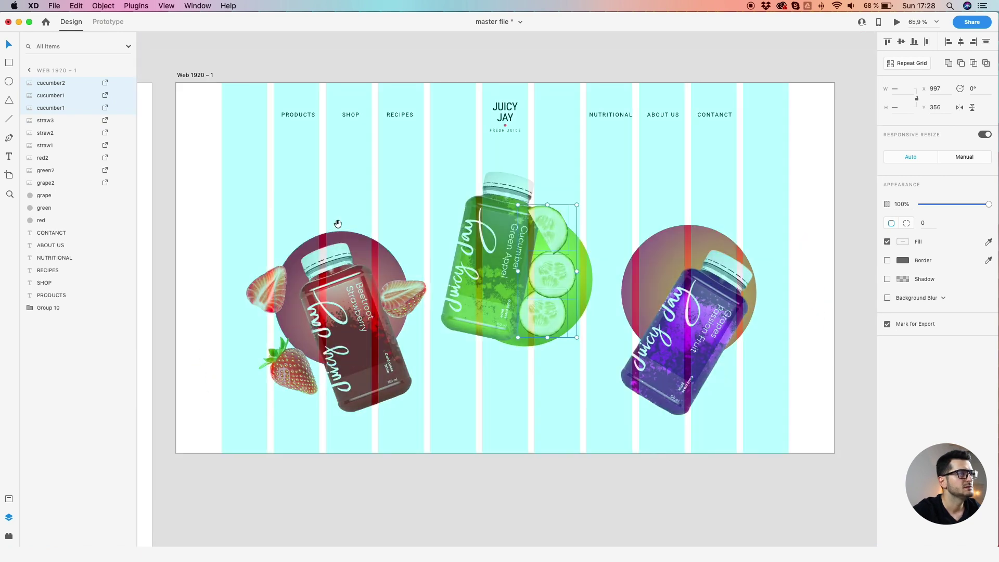
pyautogui.moveTo(338, 224); pyautogui.dragTo(554, 226)
pyautogui.scroll(-2, 382, 241)
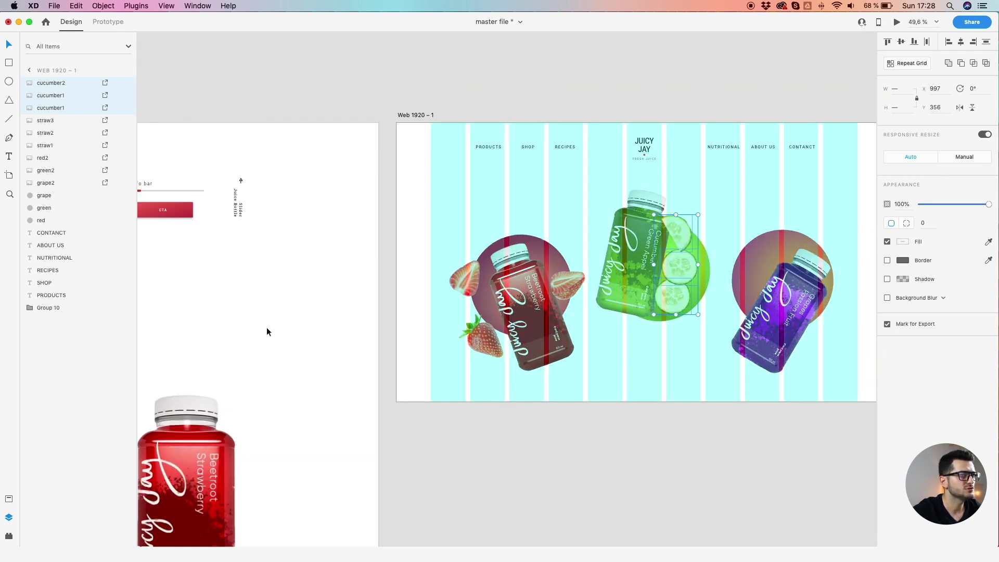
pyautogui.scroll(-1, 266, 332)
pyautogui.moveTo(227, 323); pyautogui.dragTo(417, 272)
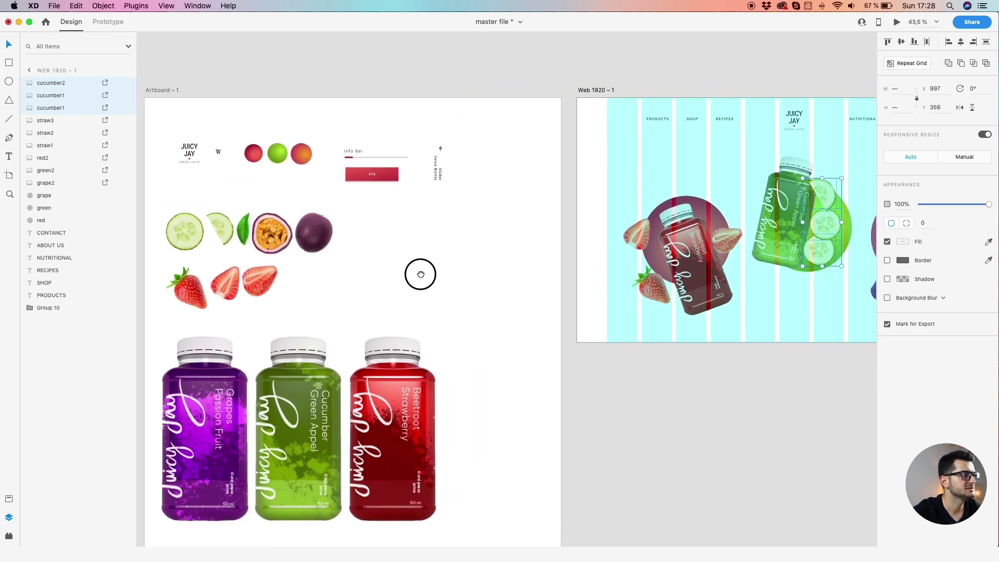
pyautogui.click(306, 241)
pyautogui.keyDown('shift'); pyautogui.click(272, 234); pyautogui.keyUp('shift')
pyautogui.keyDown('shift'); pyautogui.click(243, 230); pyautogui.keyUp('shift')
pyautogui.press('alt')
pyautogui.keyDown('alt'); pyautogui.moveTo(260, 235); pyautogui.dragTo(589, 325); pyautogui.keyUp('alt')
pyautogui.scroll(5, 545, 314)
pyautogui.click(661, 270)
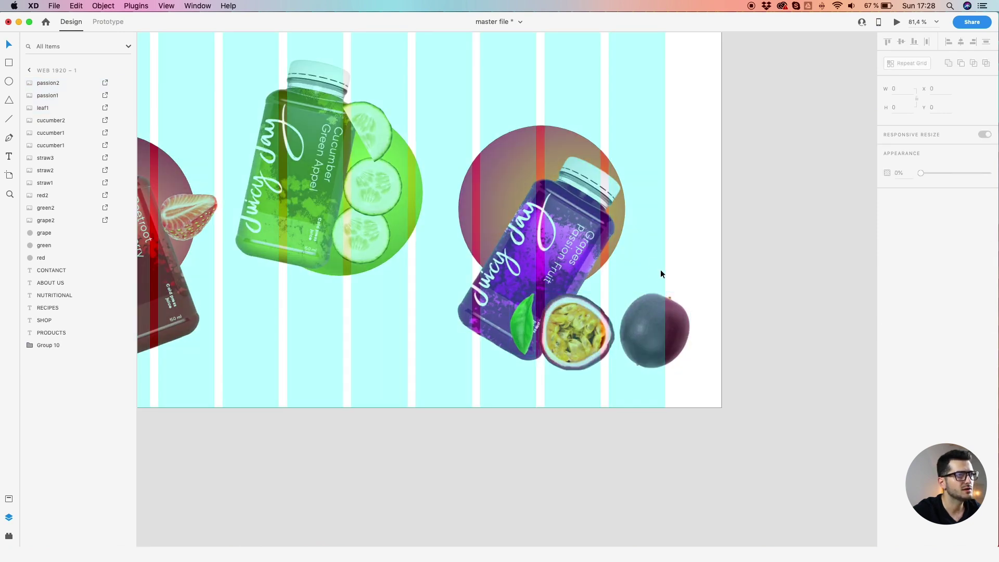
# - Place the halved passion fruit on the upper edge of the grape circle, and angle the leaf sideways against the fruit's right side
pyautogui.moveTo(561, 333); pyautogui.dragTo(533, 147)
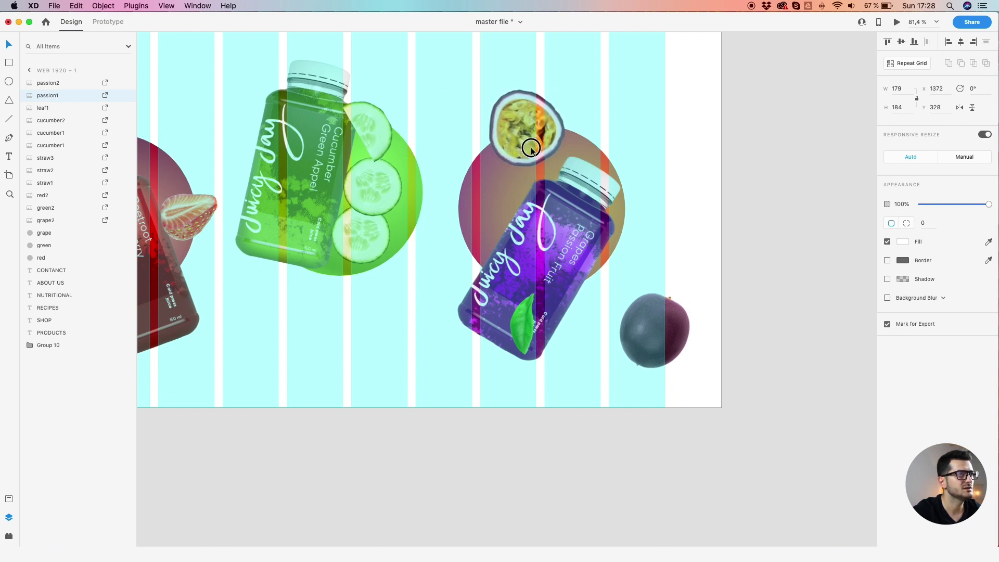
pyautogui.moveTo(521, 320); pyautogui.dragTo(576, 138)
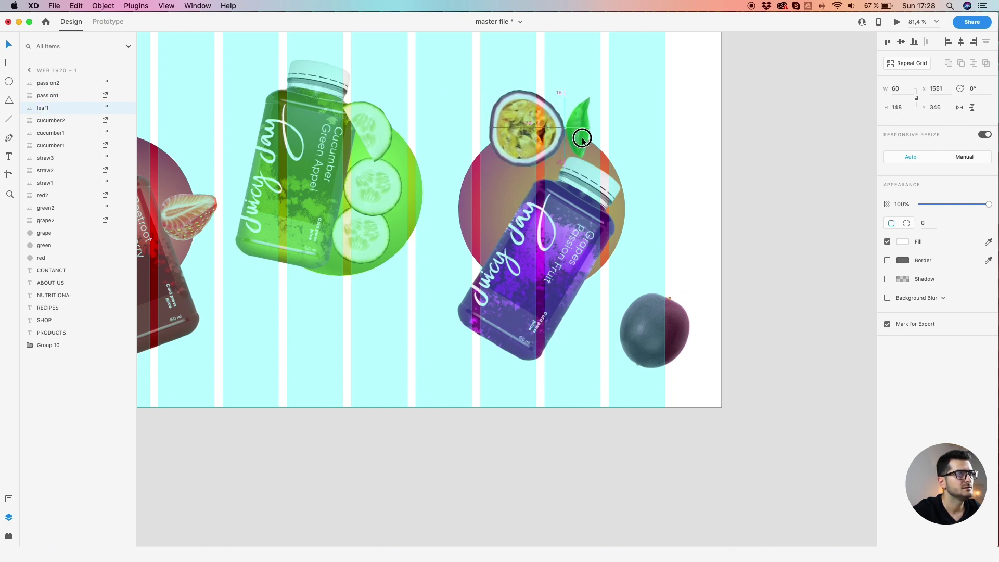
pyautogui.moveTo(597, 104); pyautogui.dragTo(518, 130)
# - Duplicate the leaf twice and arrange the copies as an angled pair below the grape bottle's lower-left corner
pyautogui.moveTo(587, 127); pyautogui.dragTo(484, 373)
pyautogui.click(552, 377)
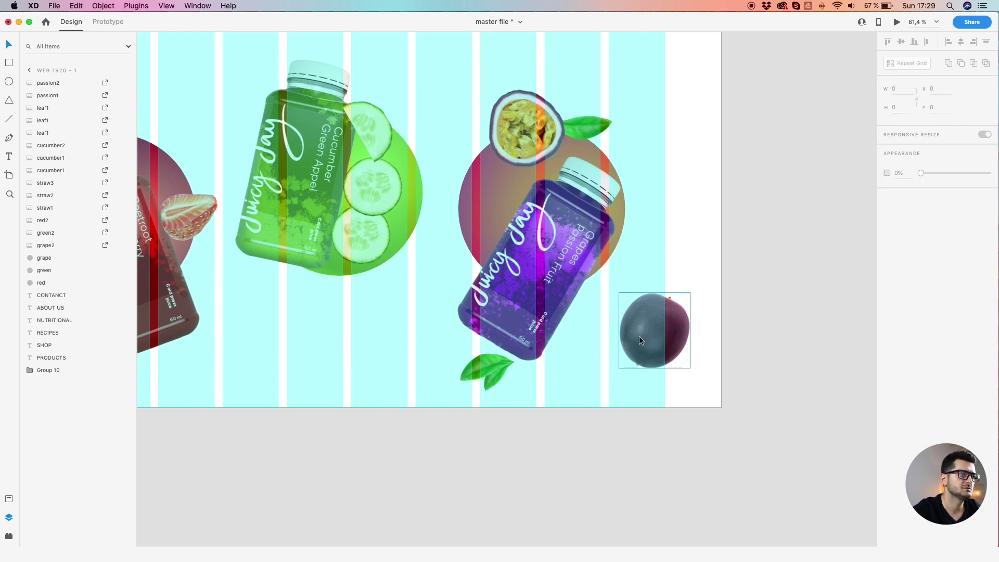
# - Place the whole passion fruit at the grape bottle's lower right and shrink it to 144 × 152 px
pyautogui.moveTo(647, 339); pyautogui.dragTo(582, 364)
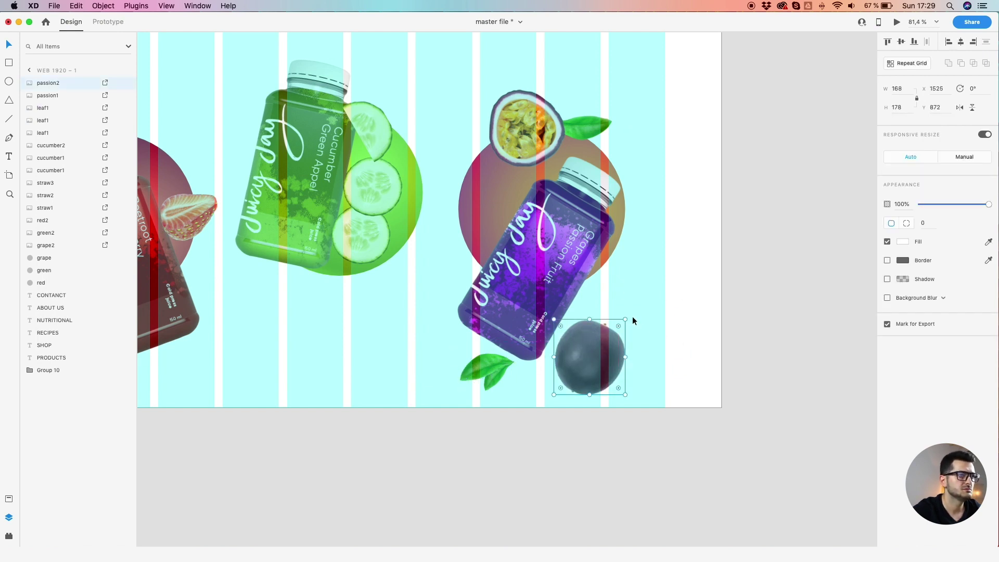
pyautogui.moveTo(625, 320); pyautogui.dragTo(614, 330)
pyautogui.moveTo(590, 376); pyautogui.dragTo(584, 370)
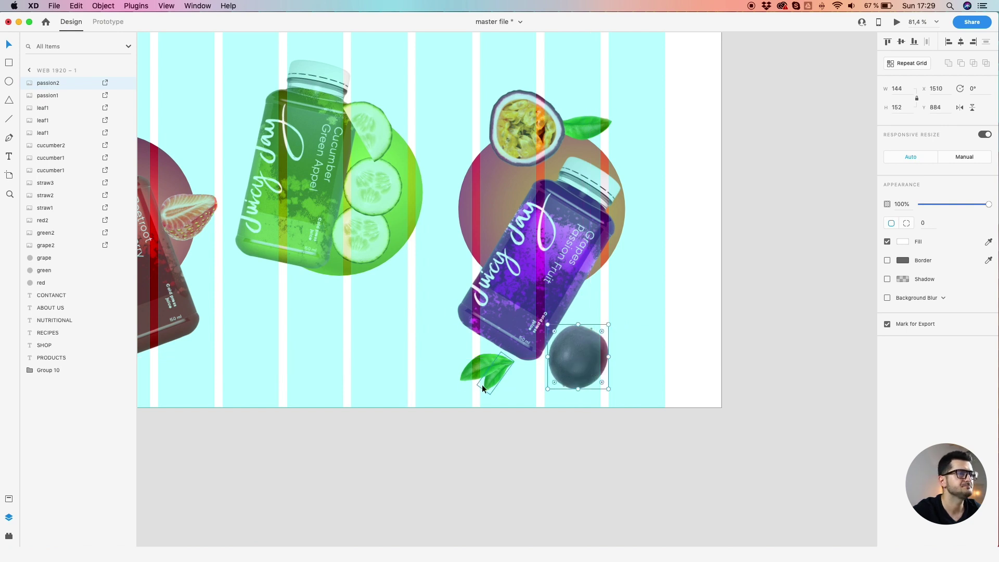
# - Move the grape bottle up on its circle, and shift the halved passion fruit with its leaf up and left, tilting them slightly
pyautogui.moveTo(436, 371); pyautogui.dragTo(490, 380)
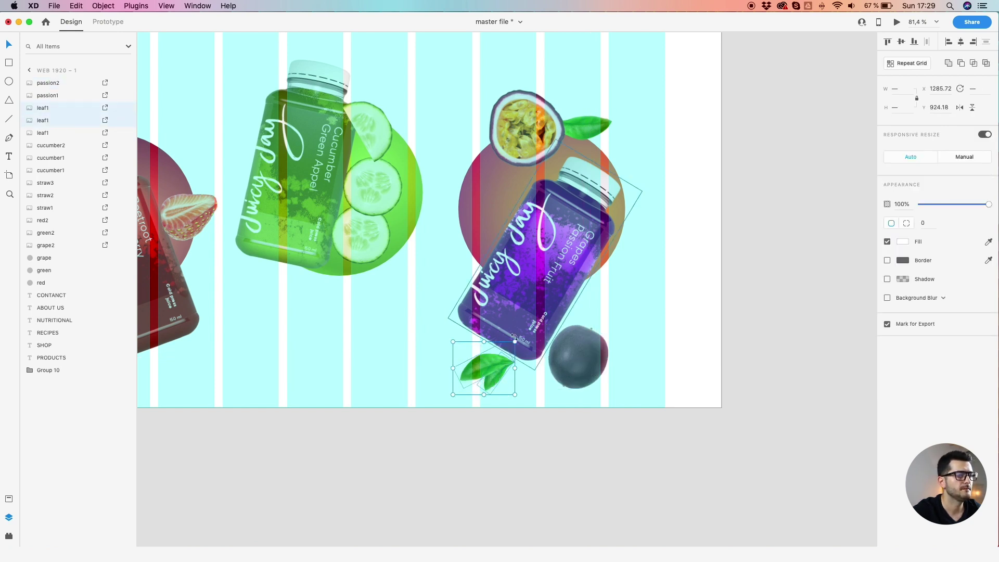
pyautogui.click(512, 275)
pyautogui.moveTo(499, 242); pyautogui.dragTo(519, 337)
pyautogui.click(532, 209)
pyautogui.keyDown('shift'); pyautogui.click(619, 216); pyautogui.keyUp('shift')
pyautogui.moveTo(619, 216); pyautogui.dragTo(592, 200)
pyautogui.moveTo(618, 158); pyautogui.dragTo(603, 152)
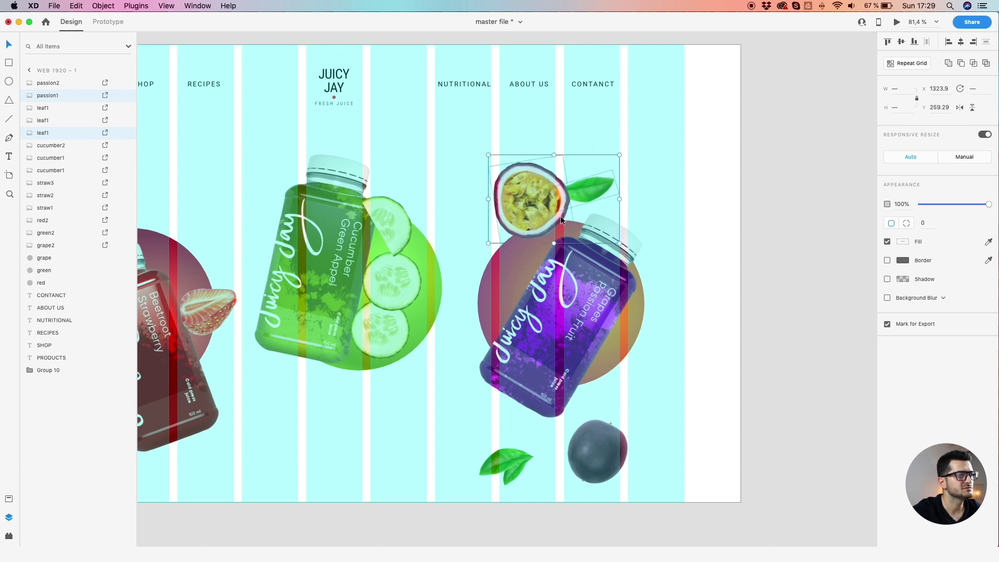
# - Move the whole passion fruit and the leaf pair up towards the grape bottle's base, and check the composition with the layout grid hidden
pyautogui.moveTo(609, 445); pyautogui.dragTo(614, 408)
pyautogui.click(489, 481)
pyautogui.moveTo(489, 481); pyautogui.dragTo(502, 450)
pyautogui.press('super+shift+apostrophe')
pyautogui.scroll(-3, 469, 440)
pyautogui.press('super+shift+apostrophe')
pyautogui.scroll(3, 502, 435)
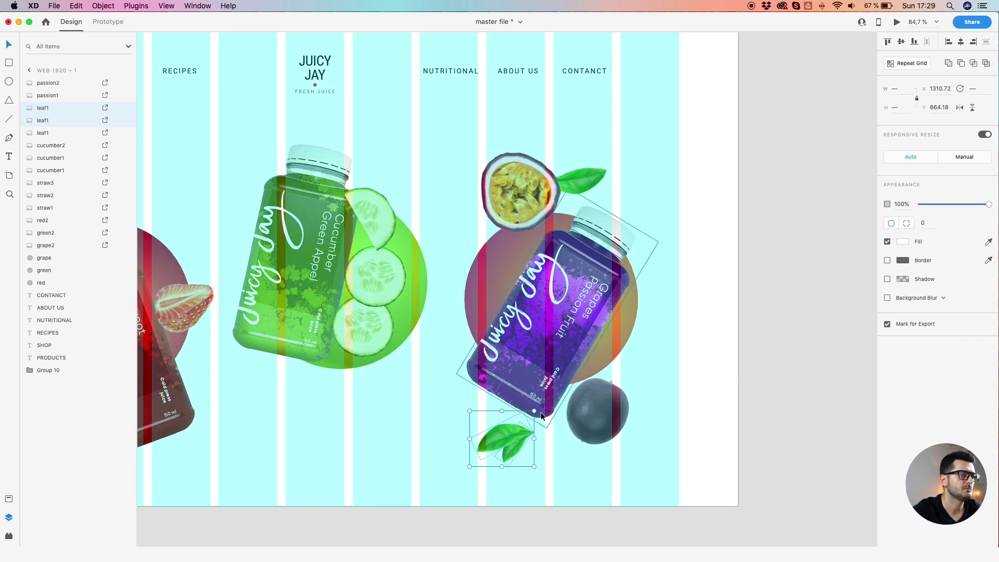
# - Turn the leaf pair upright below the grape bottle, and nudge the bottle and the whole passion fruit up, the fruit to X 1543, Y 758
pyautogui.moveTo(539, 407); pyautogui.dragTo(518, 437)
pyautogui.moveTo(598, 428); pyautogui.dragTo(601, 417)
pyautogui.moveTo(552, 387); pyautogui.dragTo(555, 377)
pyautogui.click(600, 415)
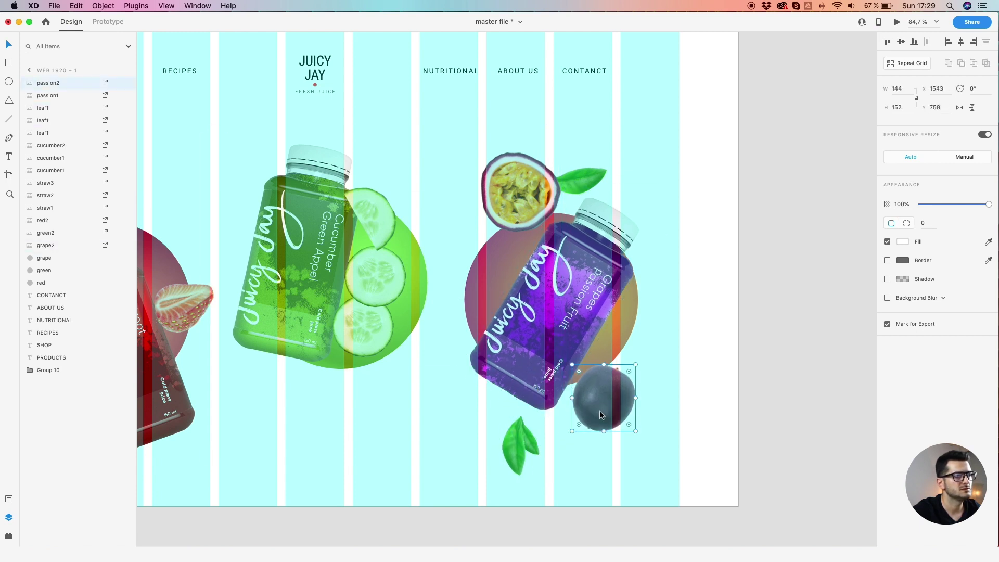
# - Shift the halved passion fruit and its leaf slightly left and down, and move the leaf pair to X 1374.55, Y 853.29
pyautogui.moveTo(464, 149); pyautogui.dragTo(507, 210)
pyautogui.click(534, 443)
pyautogui.moveTo(533, 443); pyautogui.dragTo(509, 443)
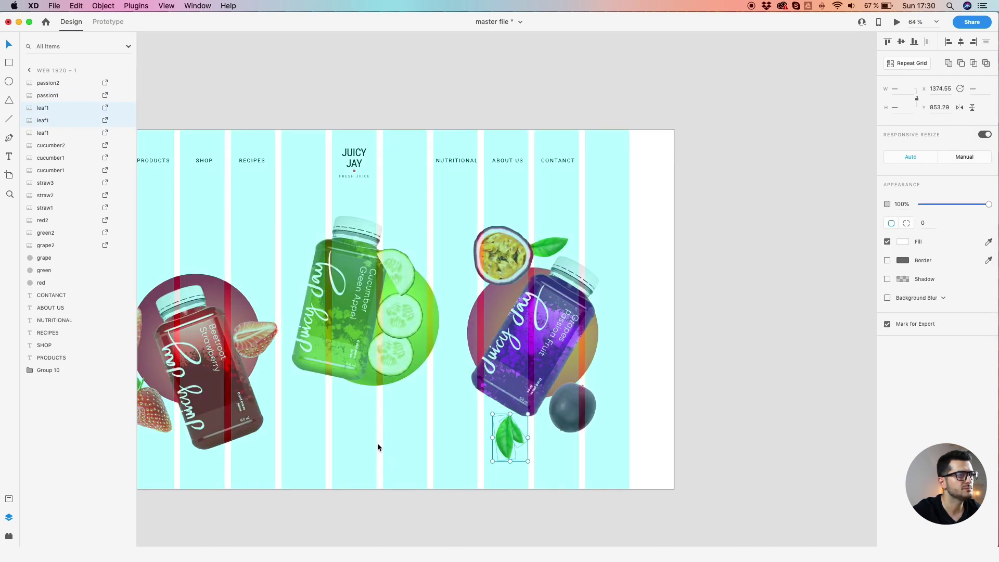
pyautogui.press('super+0')
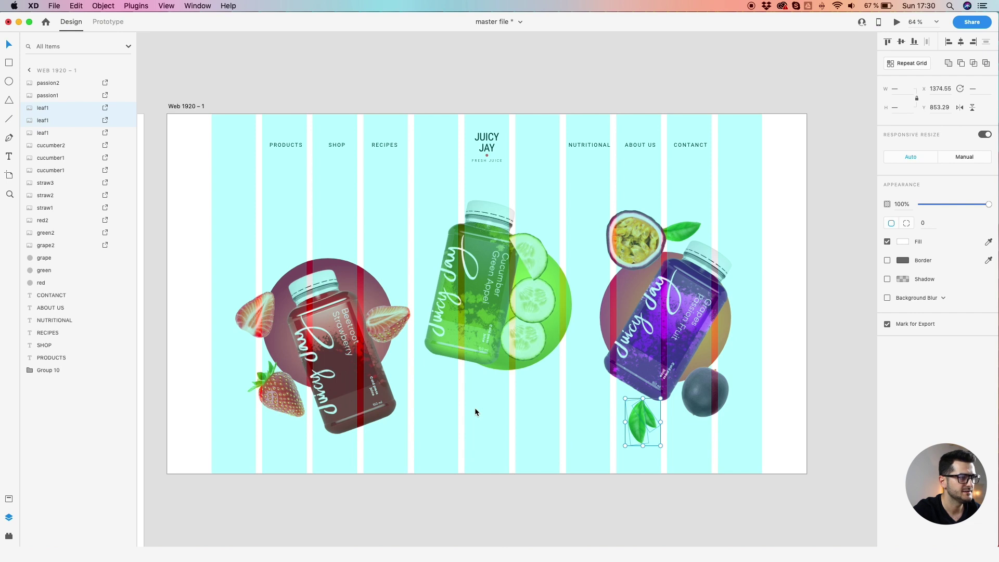
pyautogui.click(245, 328)
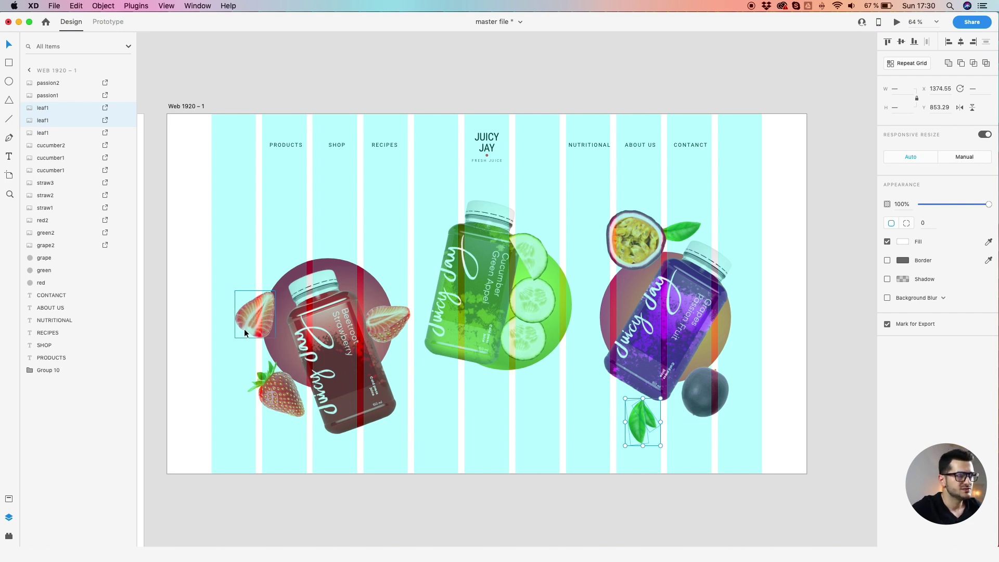
pyautogui.scroll(3, 239, 331)
pyautogui.keyDown('shift'); pyautogui.click(291, 427); pyautogui.keyUp('shift')
pyautogui.keyDown('shift'); pyautogui.click(443, 320); pyautogui.keyUp('shift')
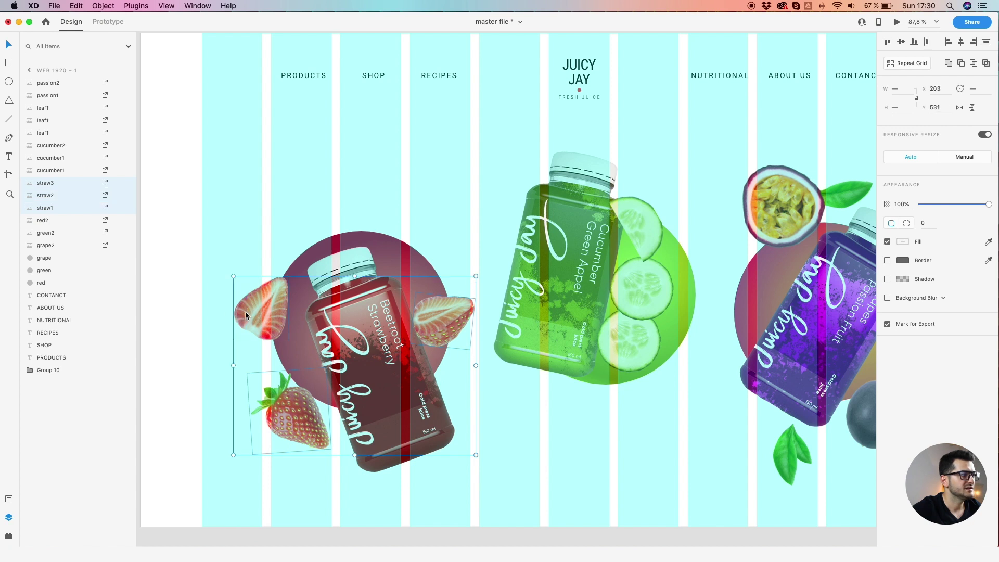
pyautogui.click(232, 268)
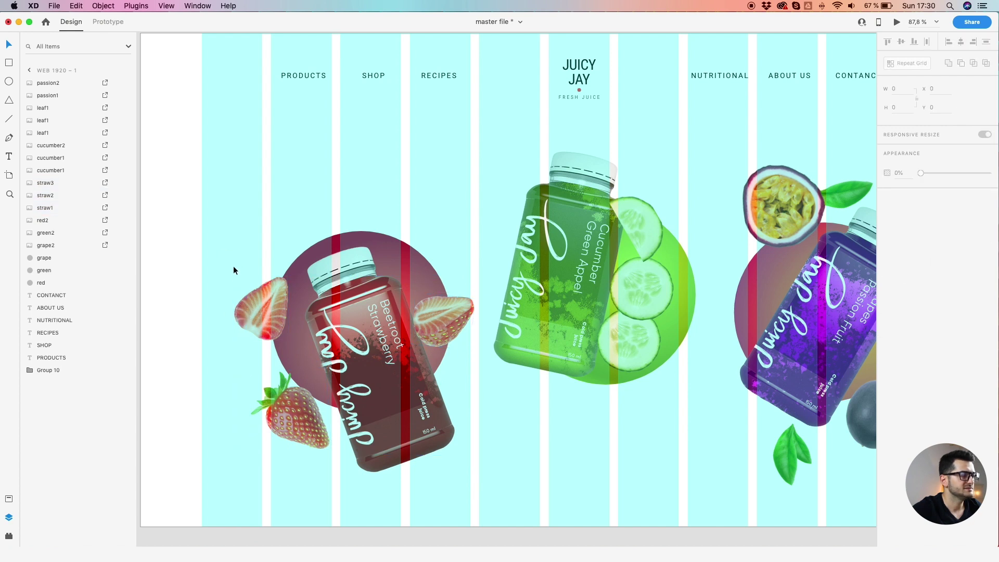
# - Enable a black shadow at 27% opacity on the halved strawberry left of the red circle
pyautogui.click(235, 295)
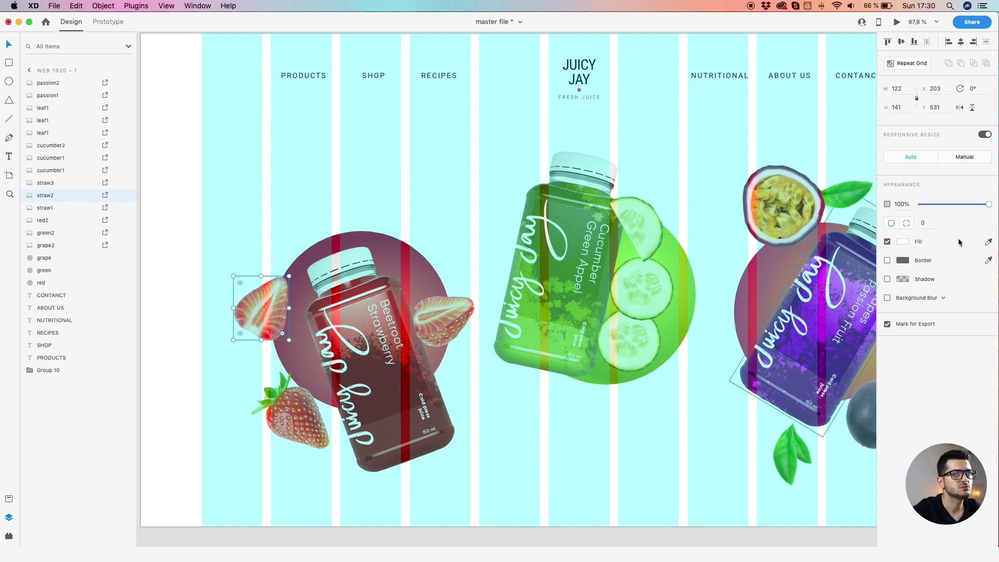
pyautogui.click(887, 279)
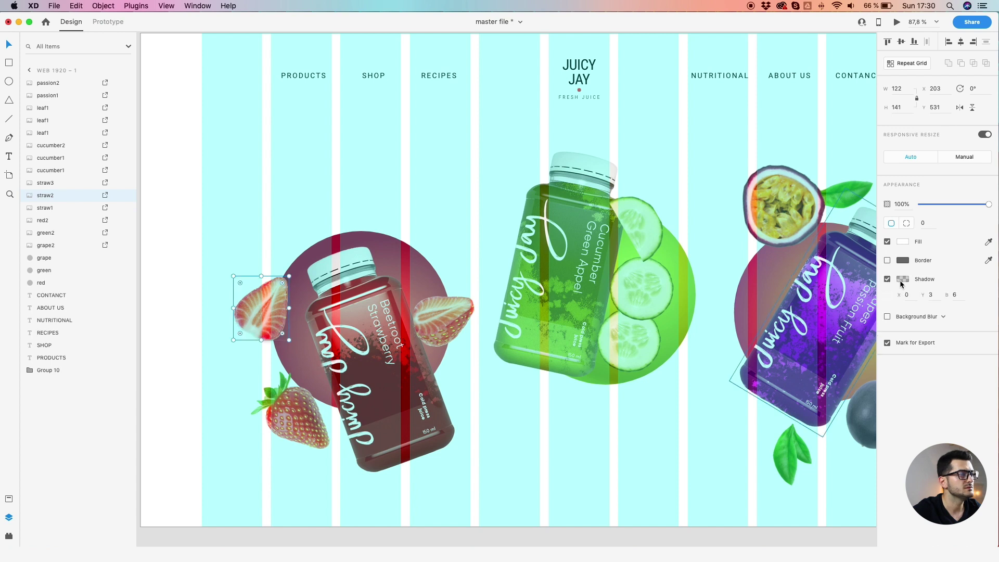
pyautogui.click(903, 280)
pyautogui.moveTo(882, 289); pyautogui.dragTo(883, 282)
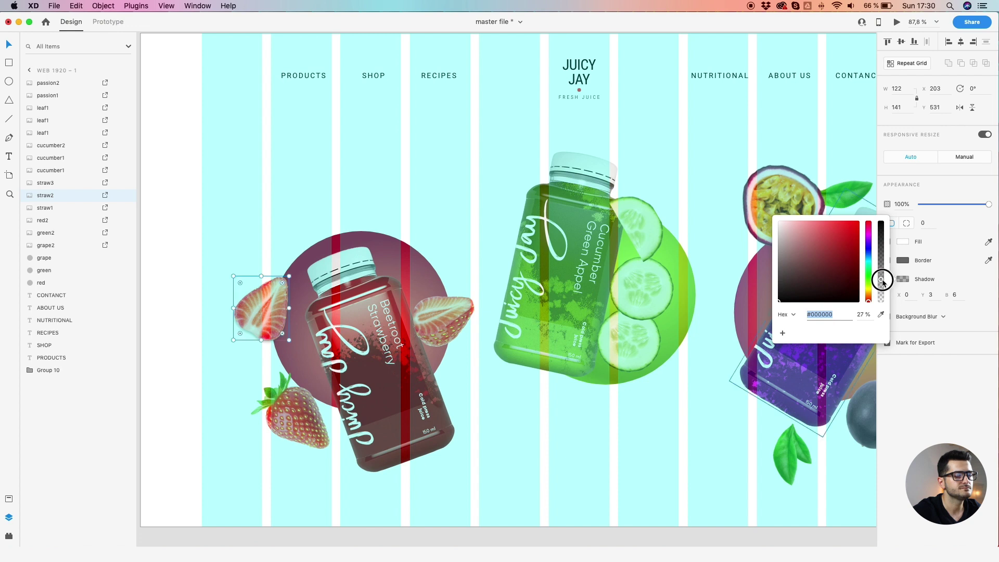
# - Set the halved strawberry's shadow to X 19, Y 6 and blur 26
pyautogui.click(910, 298)
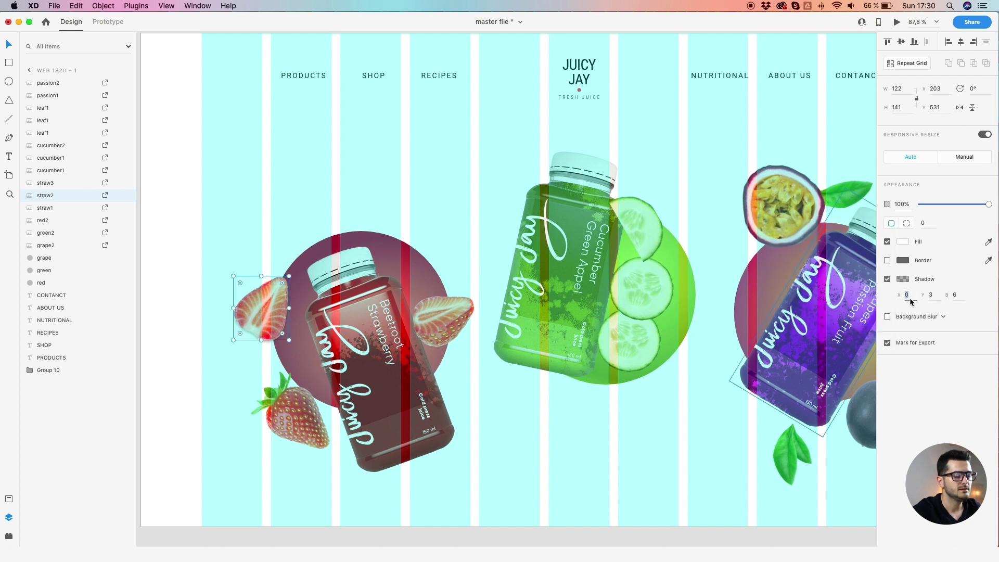
pyautogui.write('19')
pyautogui.press('Return')
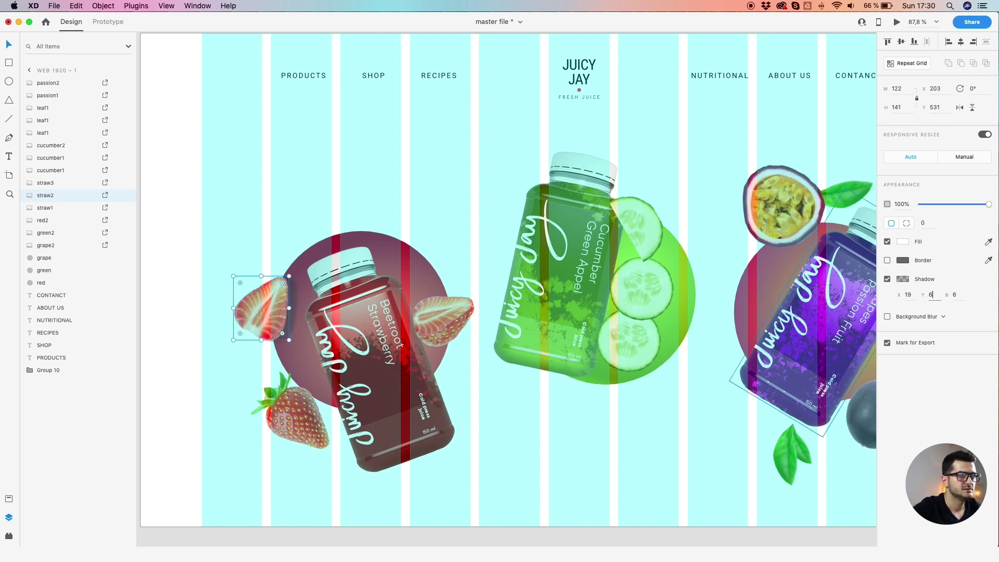
pyautogui.click(961, 297)
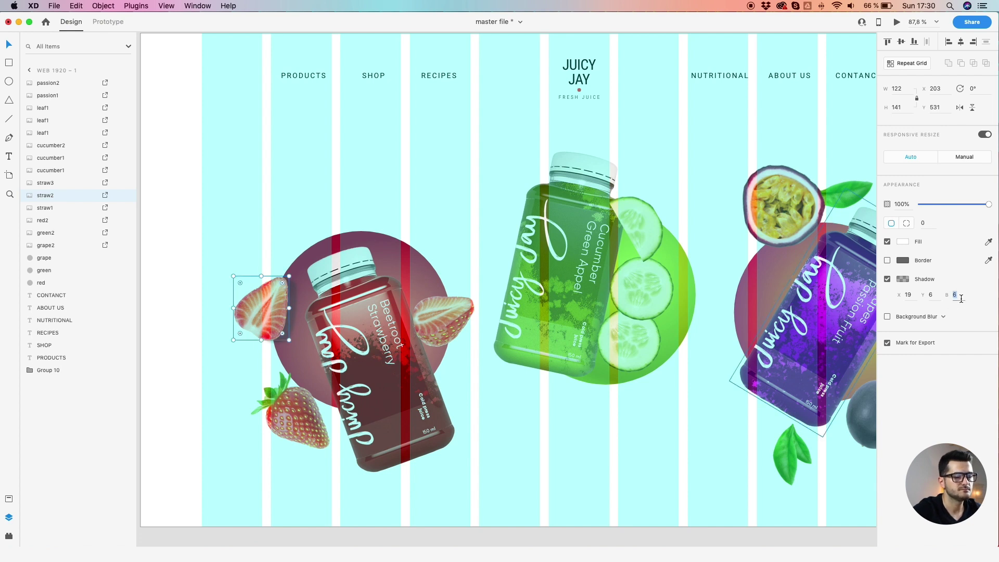
pyautogui.write('2')
pyautogui.press('Return')
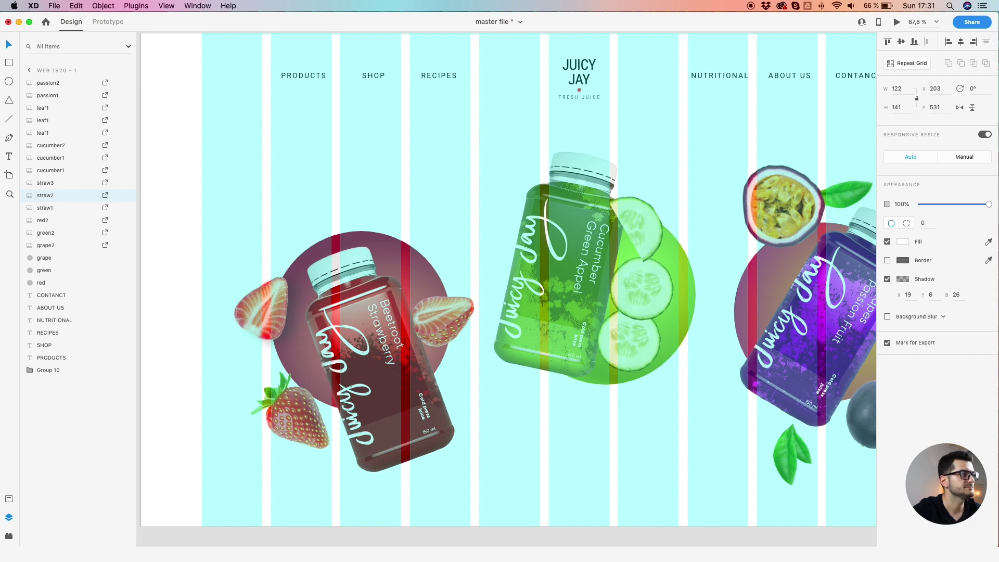
pyautogui.click(204, 248)
# - Turn off the layout grid on the Web 1920 – 1 artboard
pyautogui.scroll(-3, 224, 299)
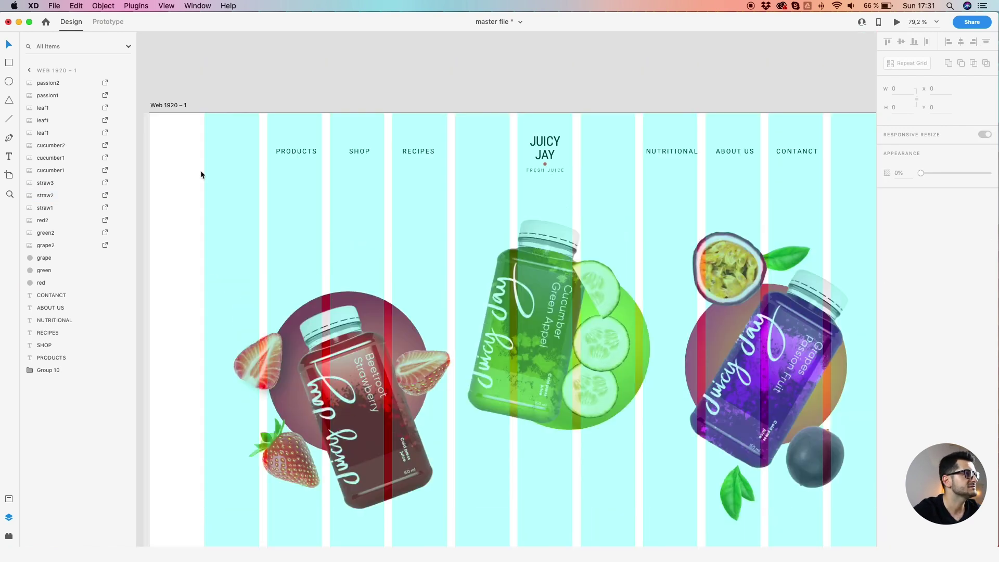
pyautogui.click(177, 105)
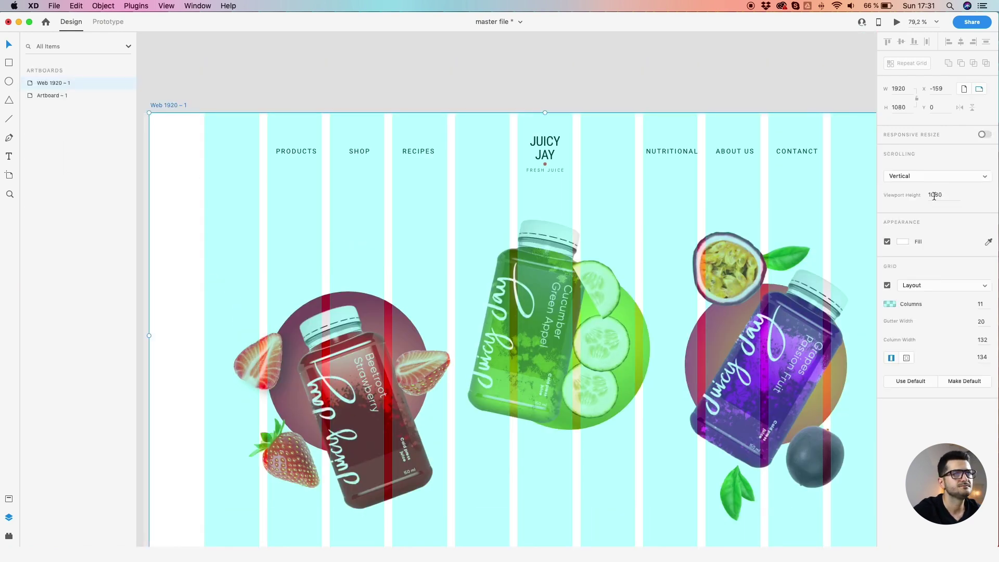
pyautogui.click(887, 286)
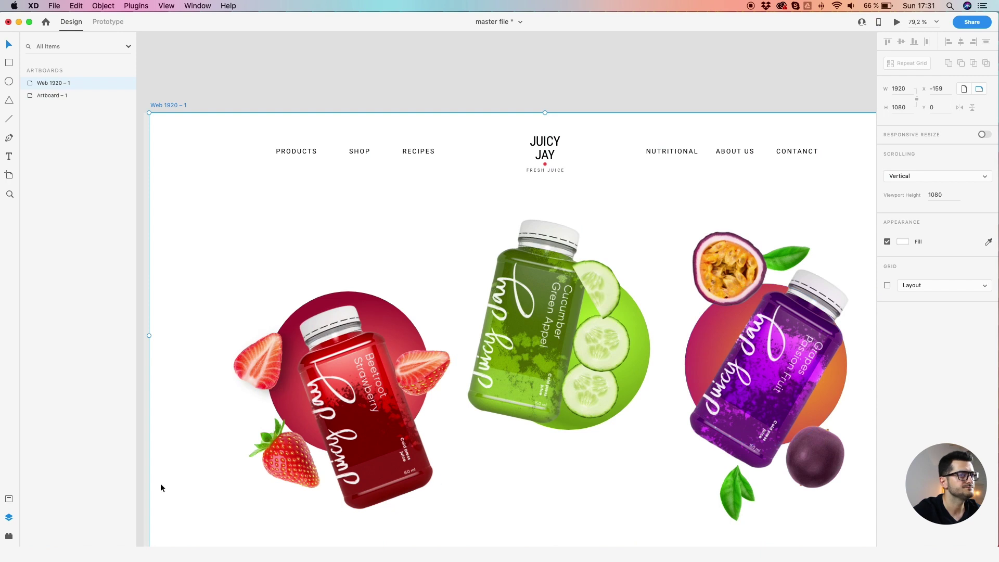
pyautogui.scroll(5, 227, 404)
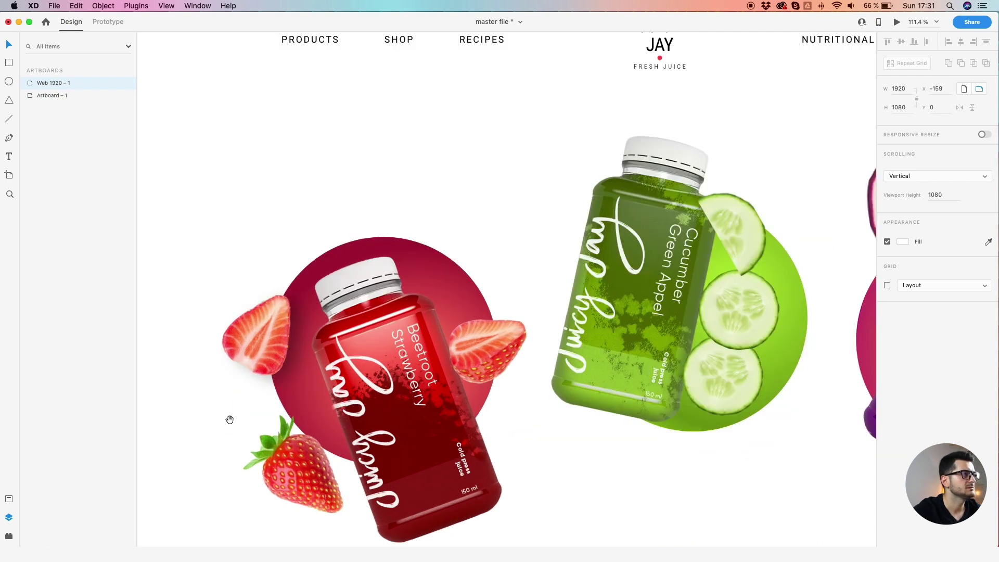
# - Enable a black shadow at 27% opacity on the whole strawberry below the red circle
pyautogui.moveTo(227, 417); pyautogui.dragTo(245, 348)
pyautogui.click(306, 398)
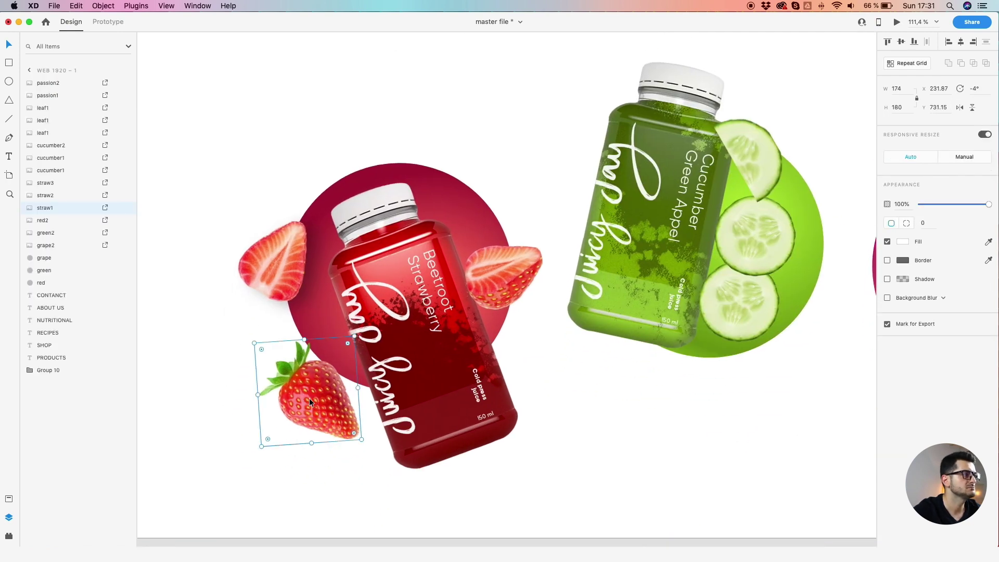
pyautogui.click(887, 280)
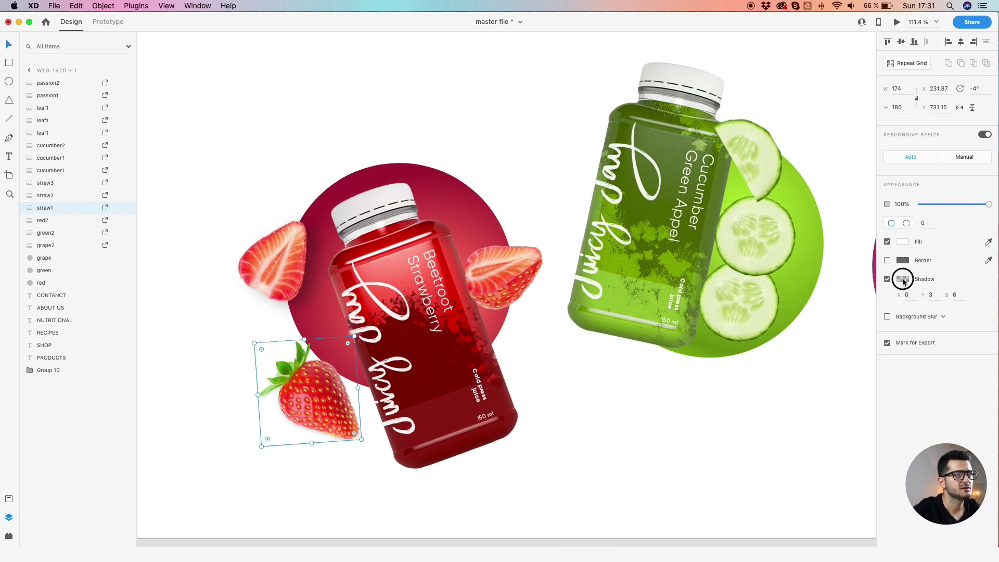
pyautogui.click(904, 280)
pyautogui.click(881, 282)
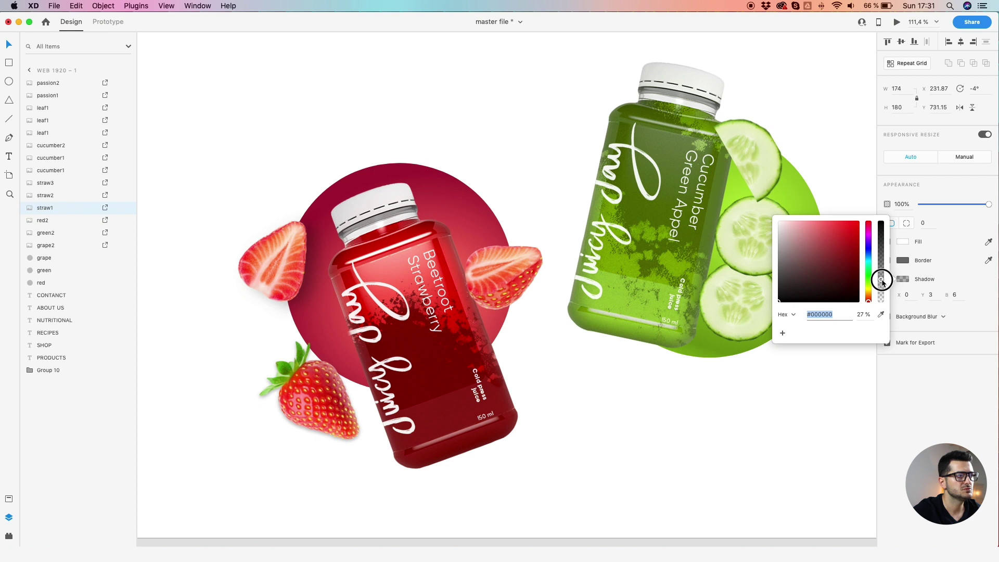
pyautogui.click(929, 289)
# - Set the whole strawberry's shadow X offset to 24
pyautogui.click(907, 295)
pyautogui.write('2')
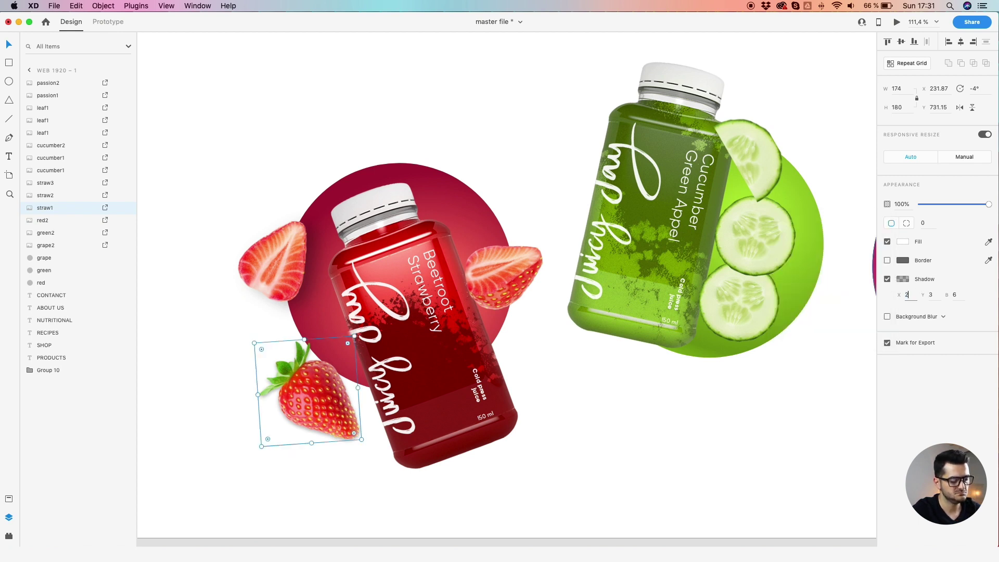
pyautogui.write('4')
pyautogui.press('Return')
pyautogui.click(929, 295)
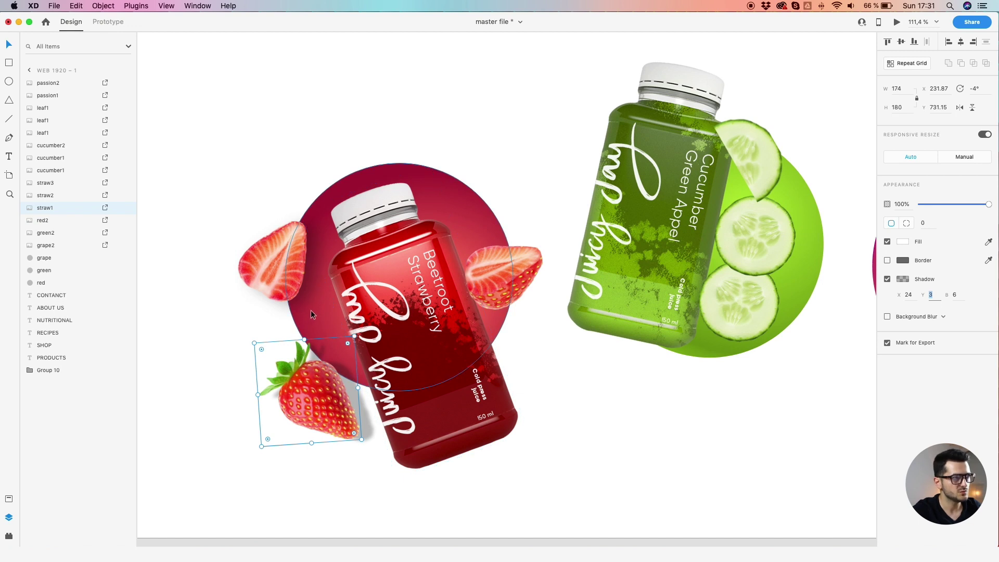
# - Try a shadow of X -23 and blur 25 on the whole strawberry
pyautogui.click(906, 295)
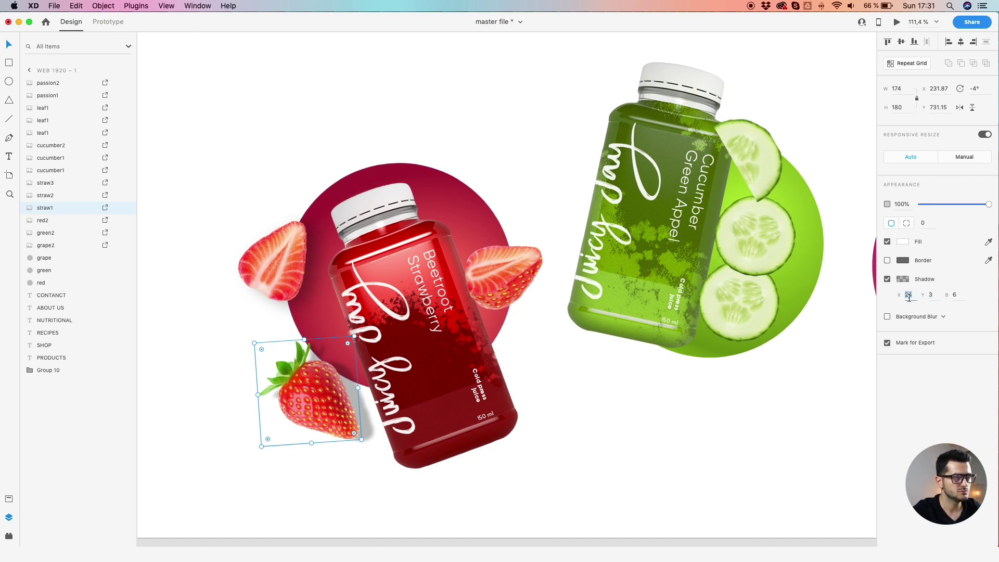
pyautogui.write('-')
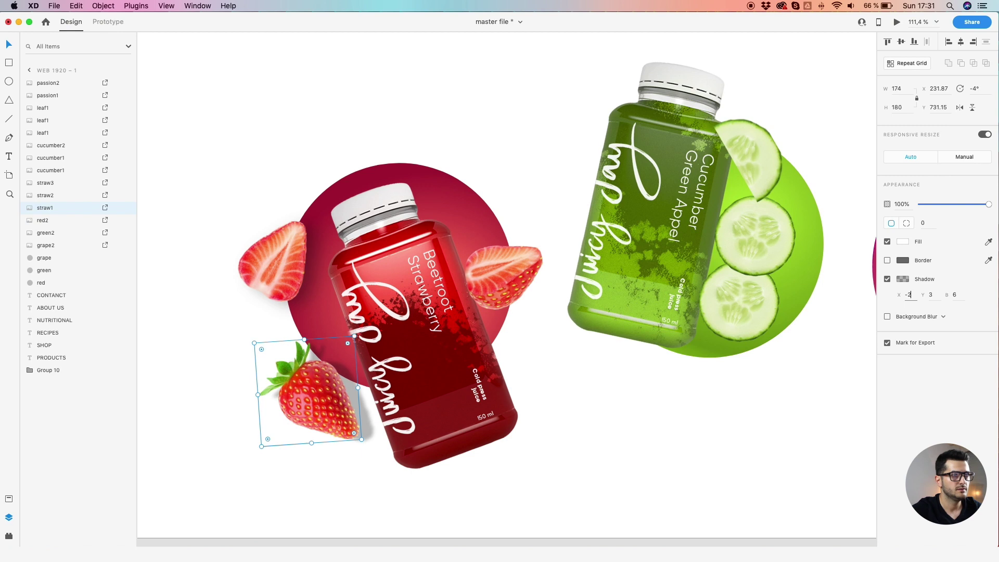
pyautogui.write('23')
pyautogui.press('Return')
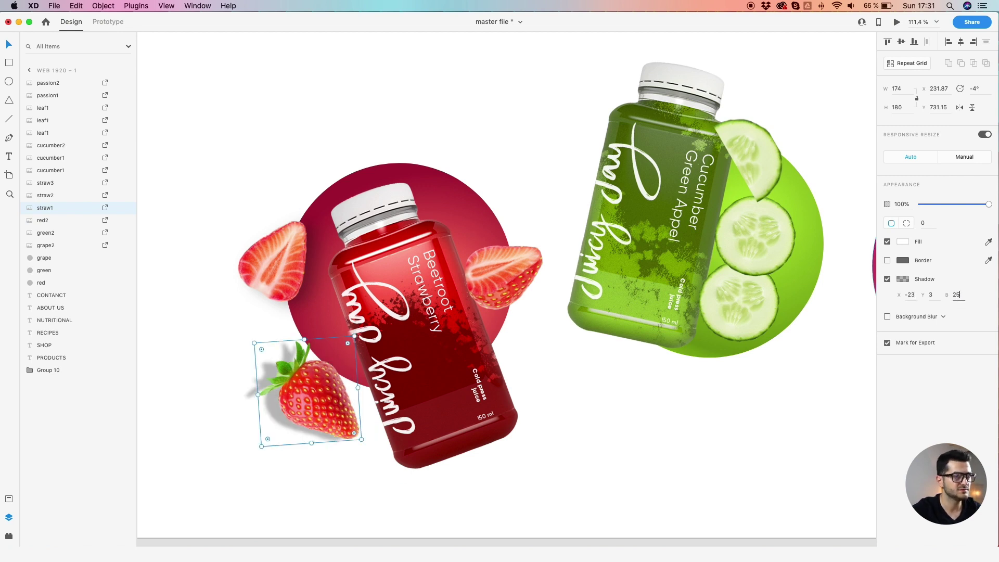
pyautogui.click(219, 191)
pyautogui.moveTo(219, 191); pyautogui.dragTo(270, 186)
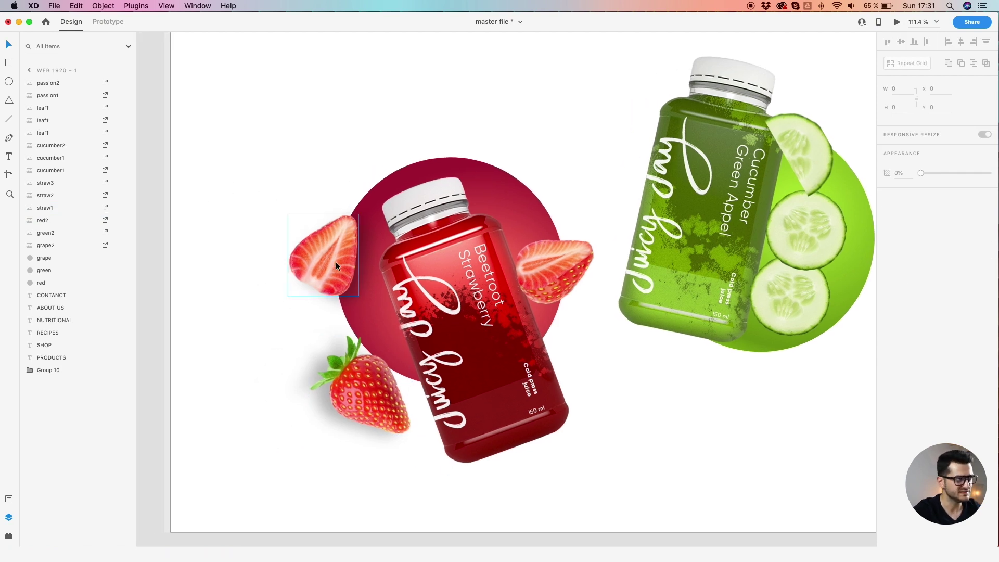
# - Set the whole strawberry's shadow offsets to X 16 and Y -8
pyautogui.click(337, 376)
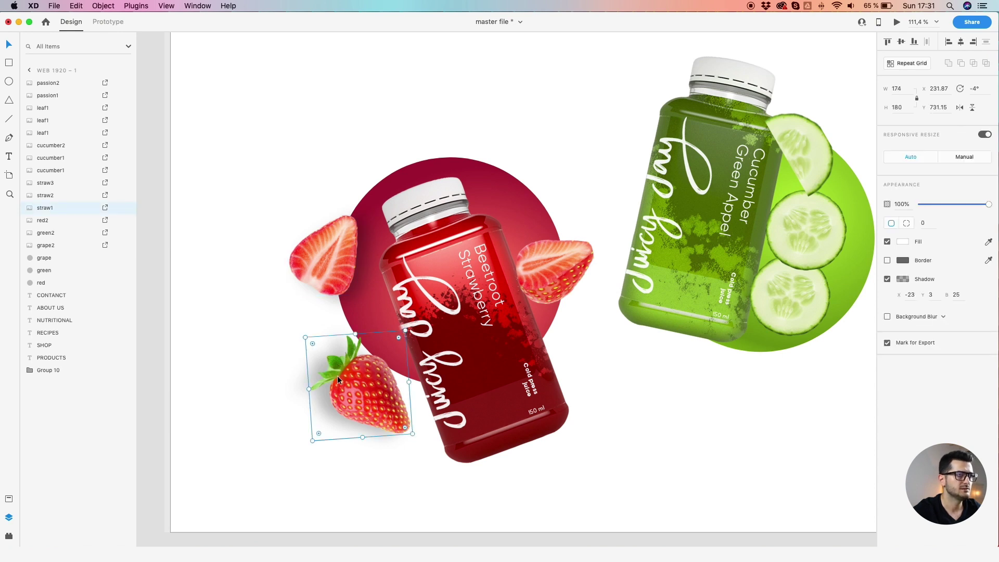
pyautogui.click(912, 295)
pyautogui.write('24')
pyautogui.press('Return')
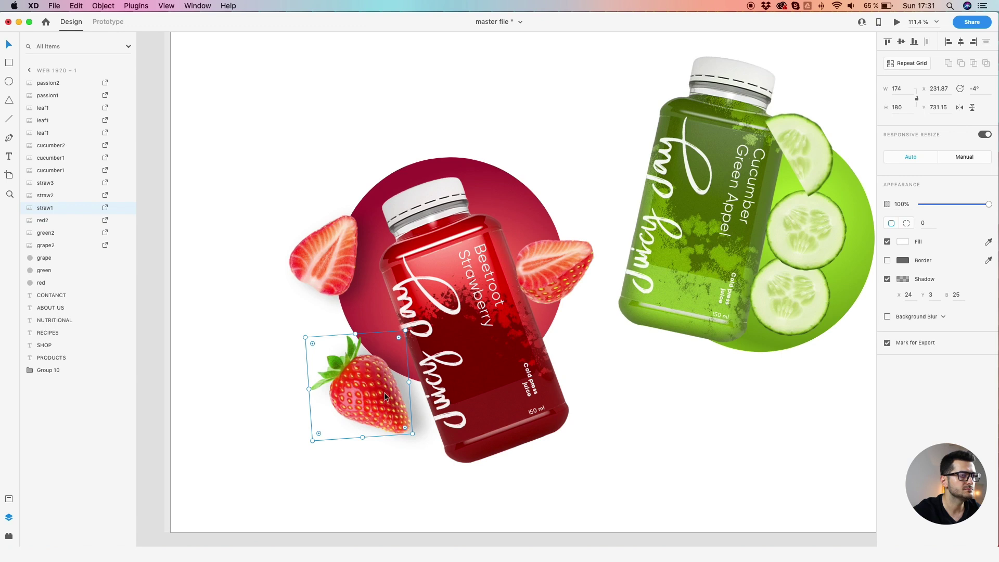
pyautogui.click(929, 293)
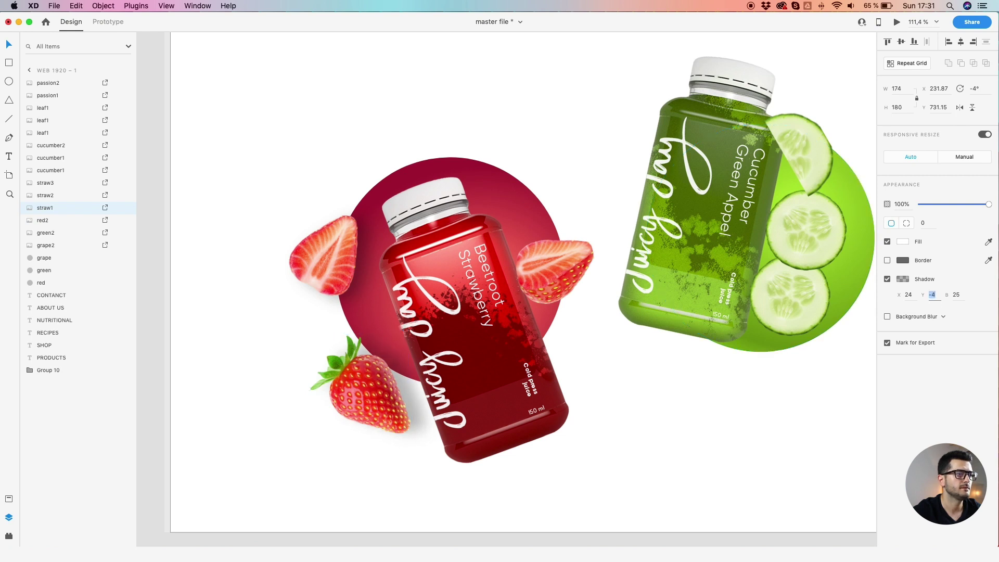
pyautogui.click(907, 295)
pyautogui.press('Down')
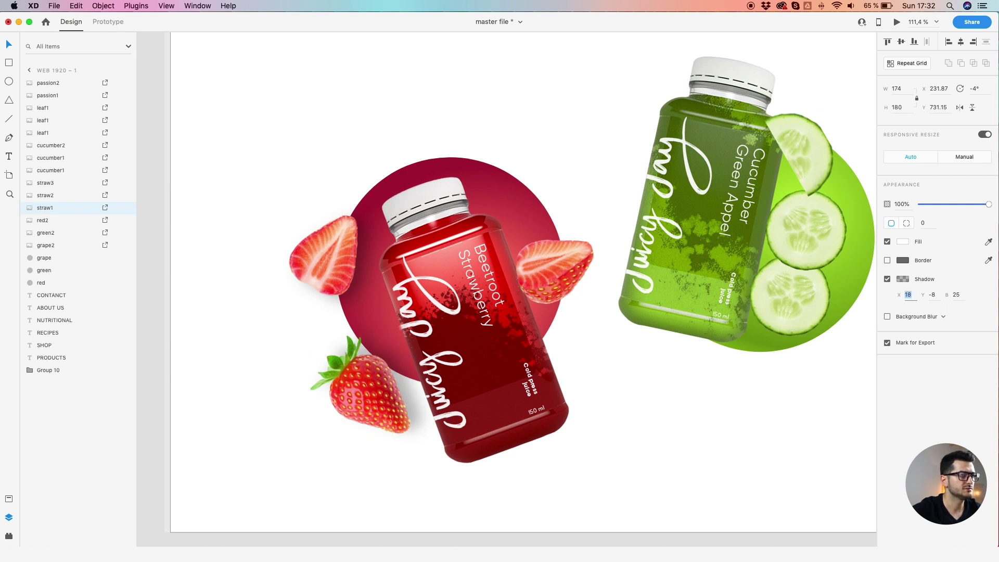
# - Set the whole strawberry's shadow blur to 20 and its Y offset to -1
pyautogui.click(956, 294)
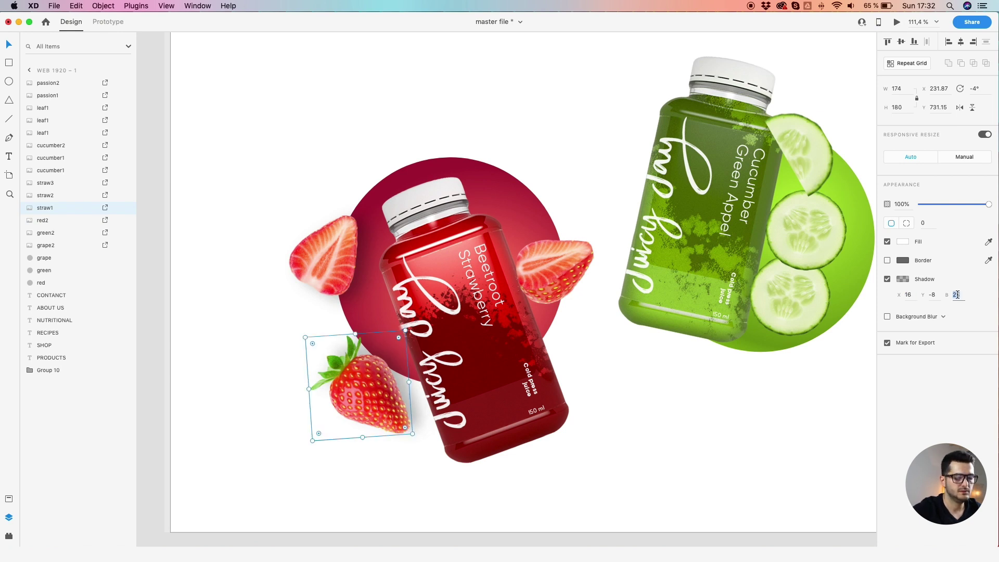
pyautogui.press('Down')
pyautogui.press('Down')
pyautogui.press('Down')
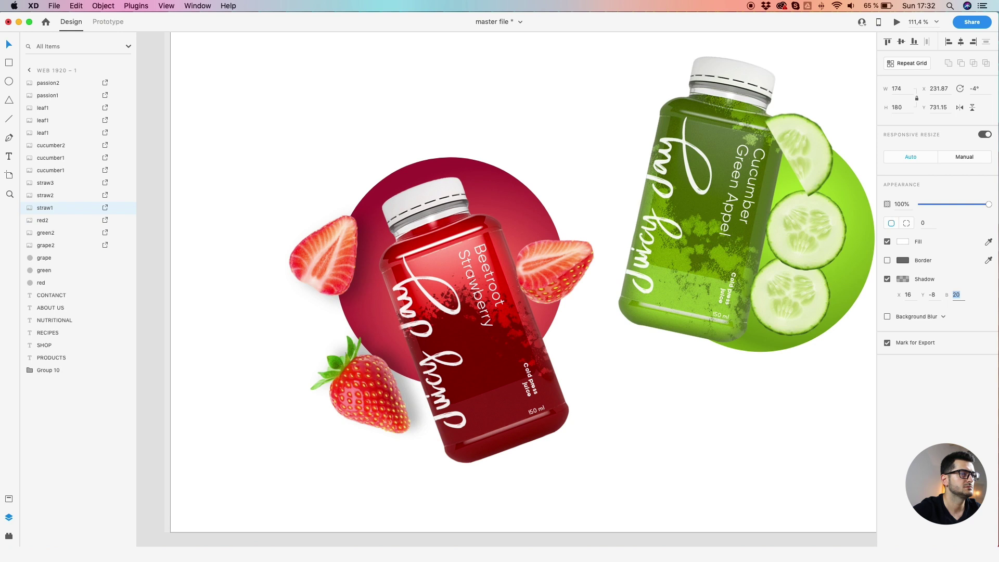
pyautogui.click(939, 295)
pyautogui.press('Up')
pyautogui.press('Up')
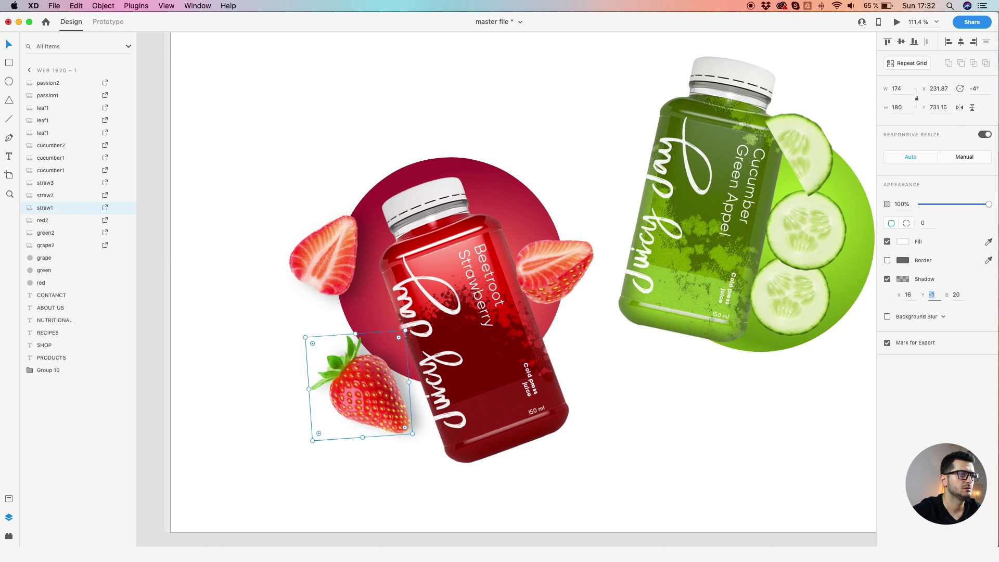
# - Move the halved strawberry beside the red bottle to X 611, Y 544.41 and give it a black shadow at 25% opacity
pyautogui.moveTo(522, 252); pyautogui.dragTo(549, 243)
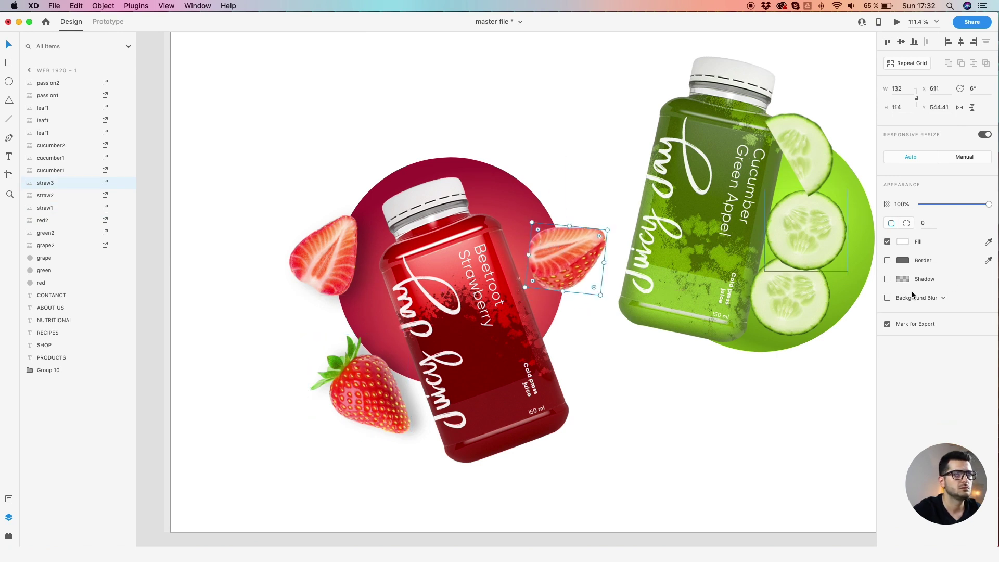
pyautogui.click(887, 279)
pyautogui.click(907, 294)
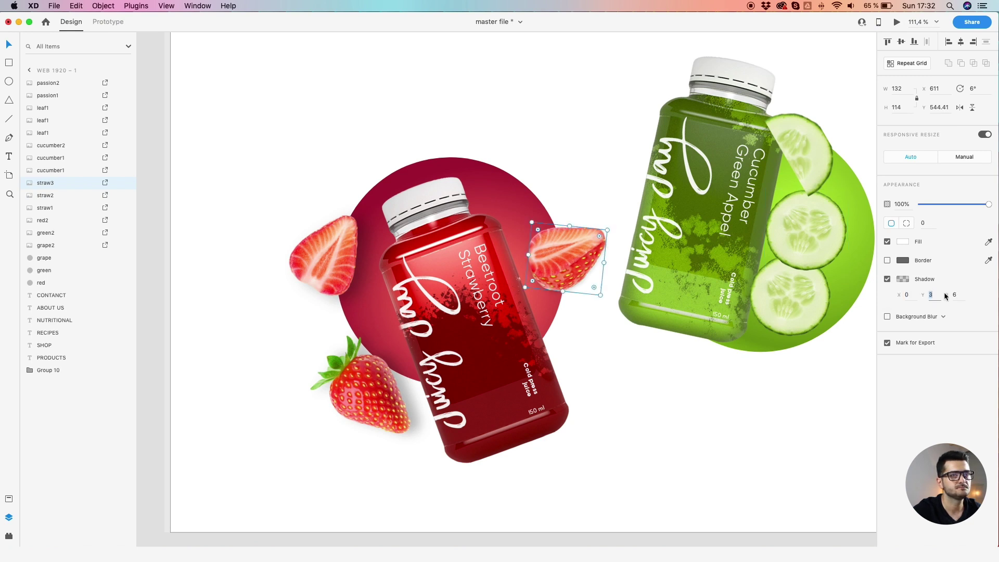
pyautogui.click(903, 281)
pyautogui.moveTo(881, 286); pyautogui.dragTo(880, 279)
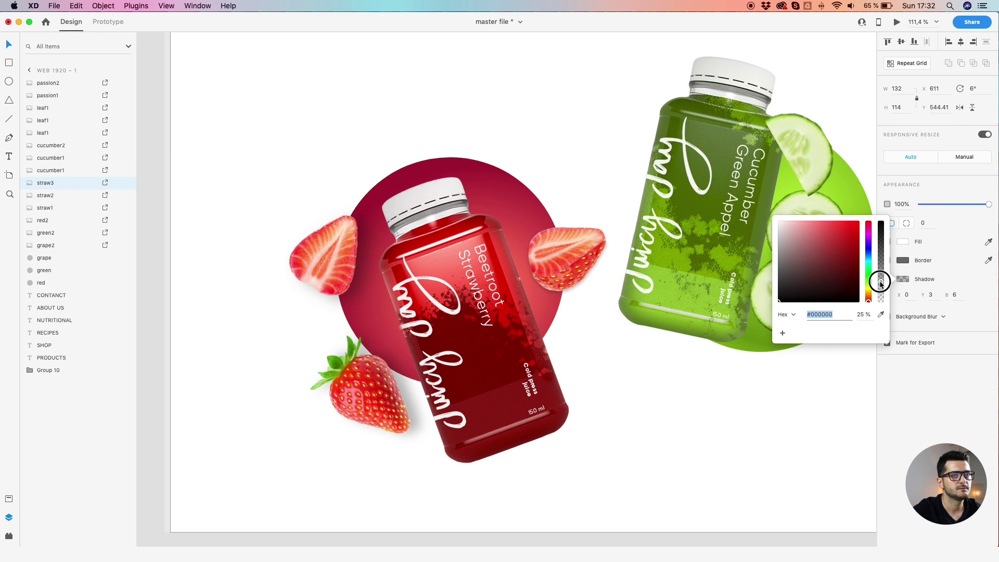
# - Set that halved strawberry's shadow to blur 25 and Y 14
pyautogui.click(956, 295)
pyautogui.write('25')
pyautogui.press('Return')
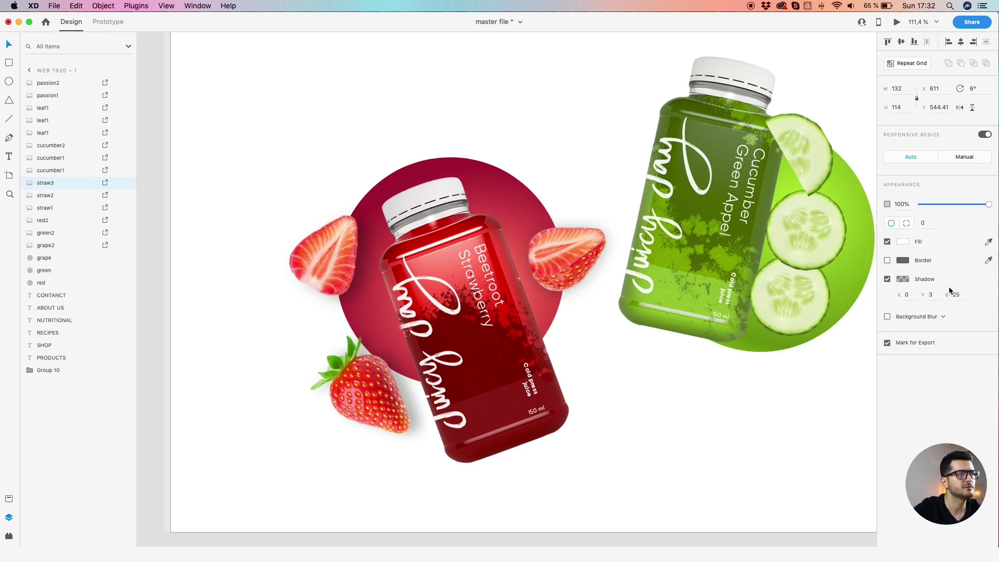
pyautogui.click(930, 295)
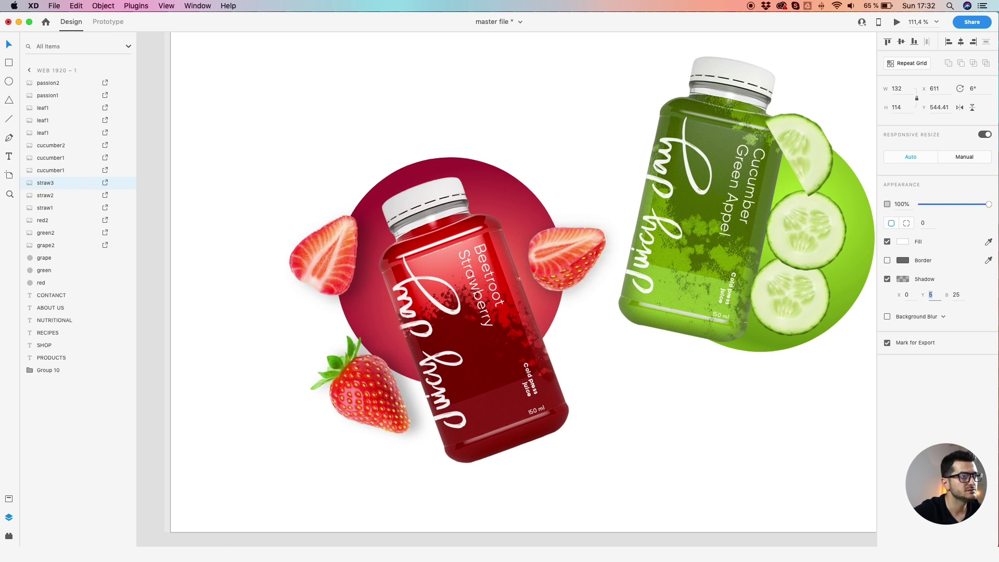
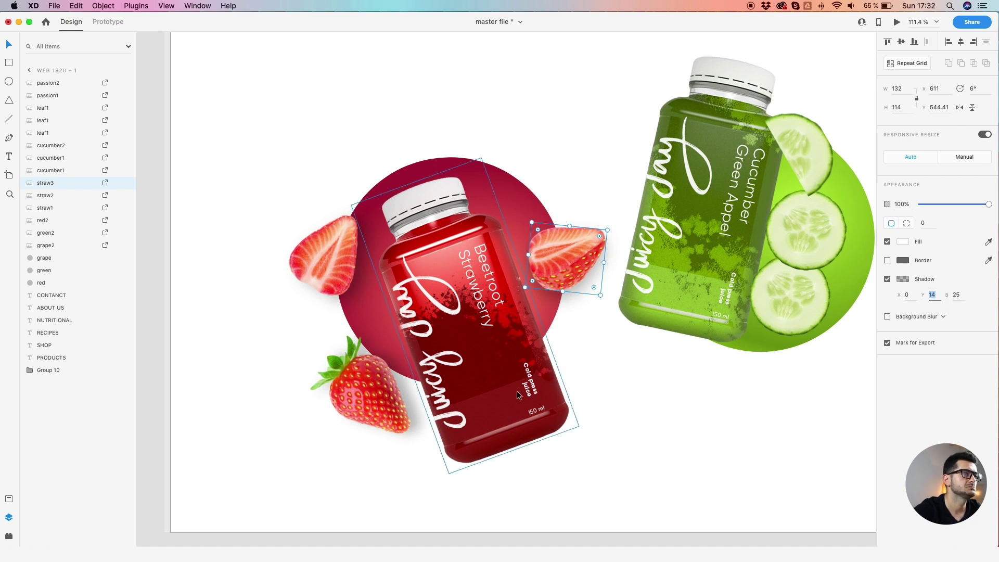
# - Enable a black shadow on the red Beetroot Strawberry bottle and raise the shadow color's opacity
pyautogui.click(480, 399)
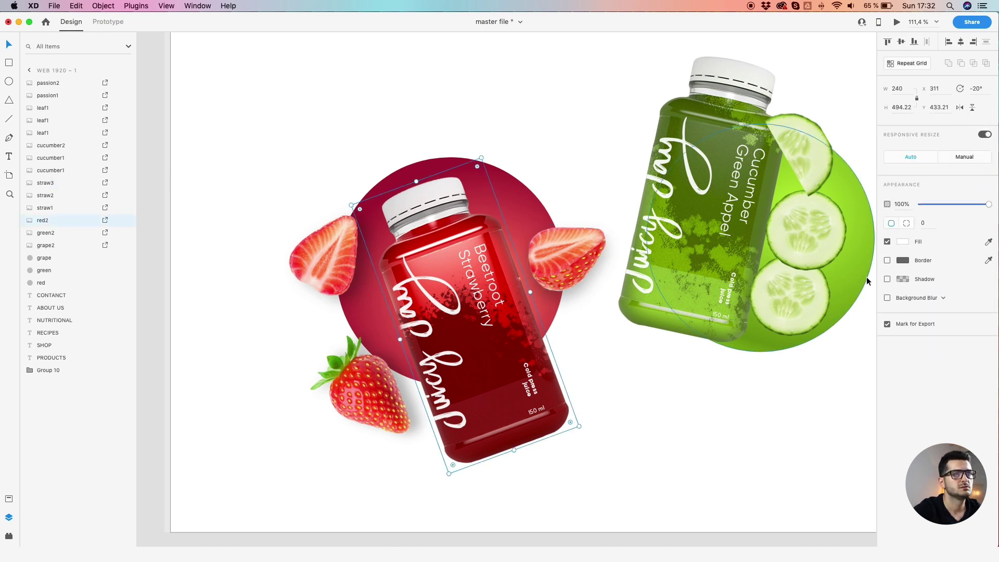
pyautogui.click(888, 279)
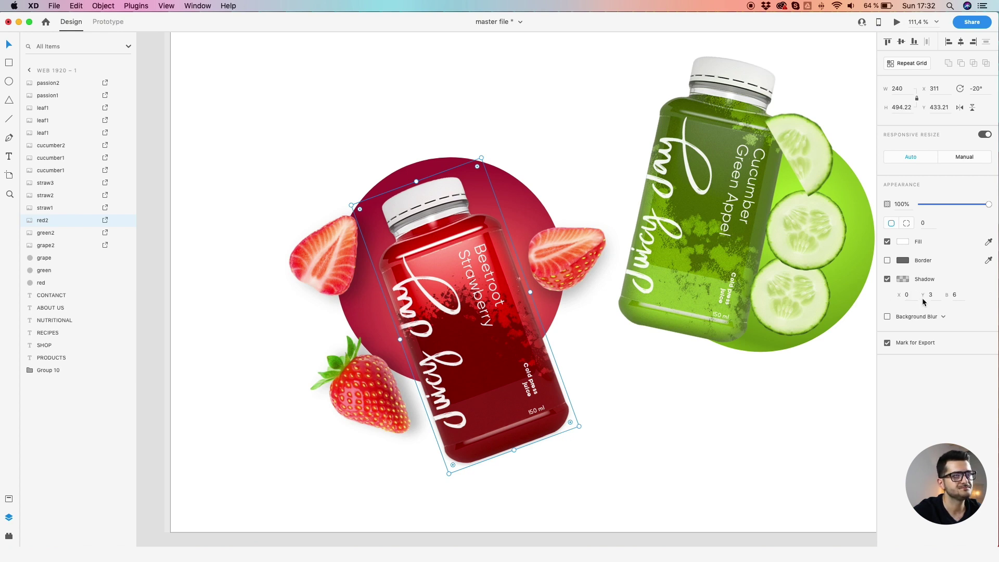
pyautogui.click(900, 282)
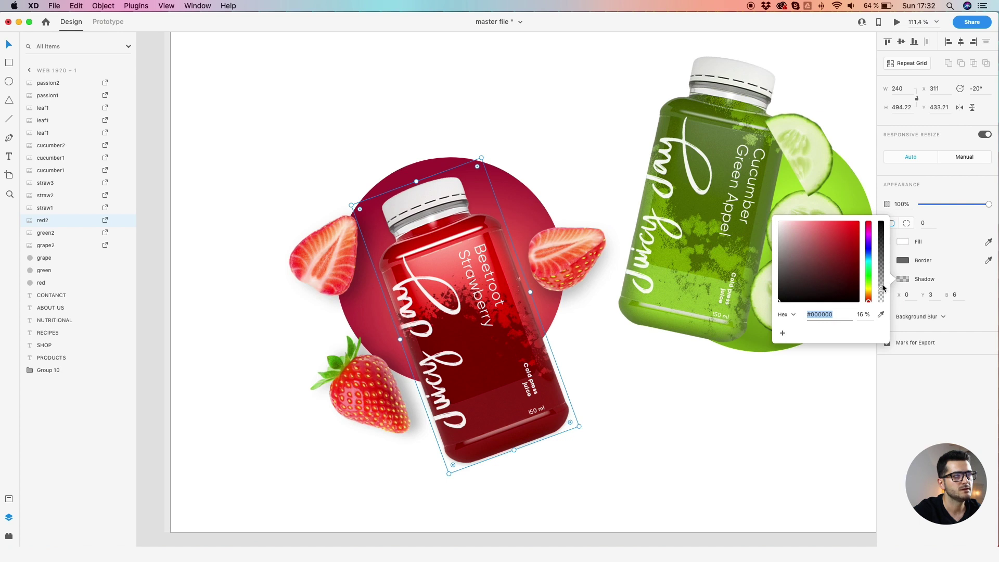
pyautogui.moveTo(883, 288); pyautogui.dragTo(887, 279)
pyautogui.click(955, 286)
# - Set the red bottle's shadow to blur 15 and X 14
pyautogui.click(907, 294)
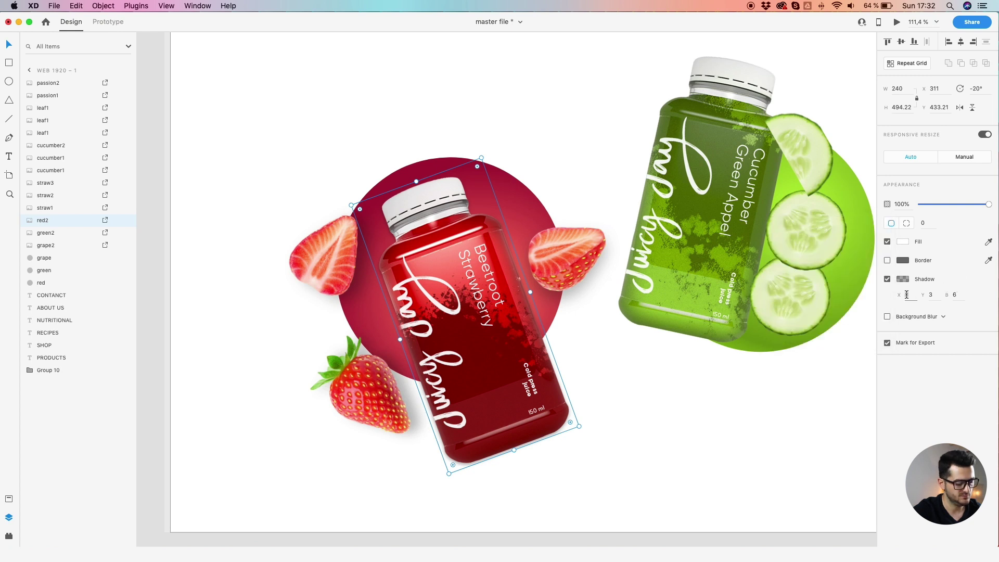
pyautogui.click(955, 295)
pyautogui.write('15')
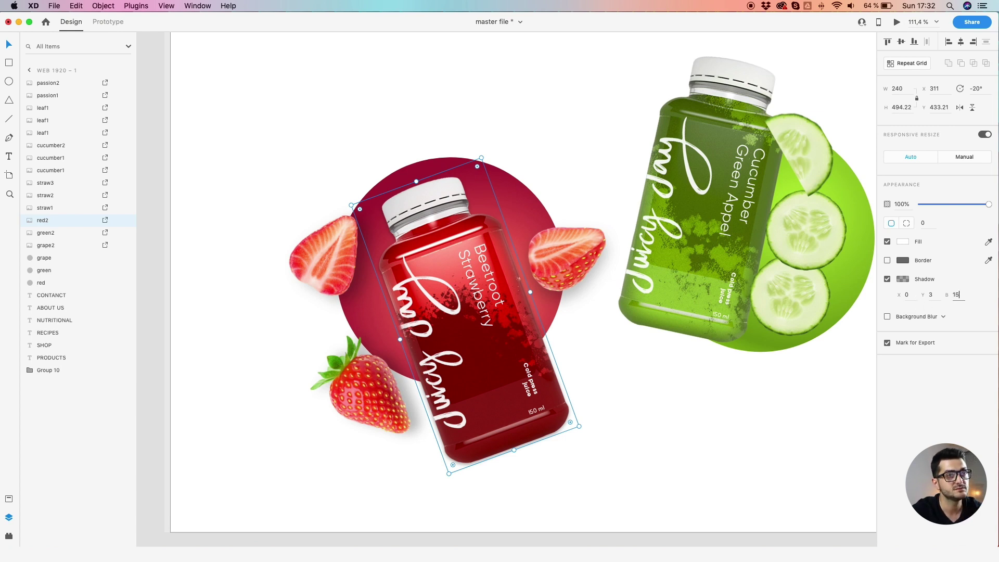
pyautogui.click(906, 294)
pyautogui.write('1')
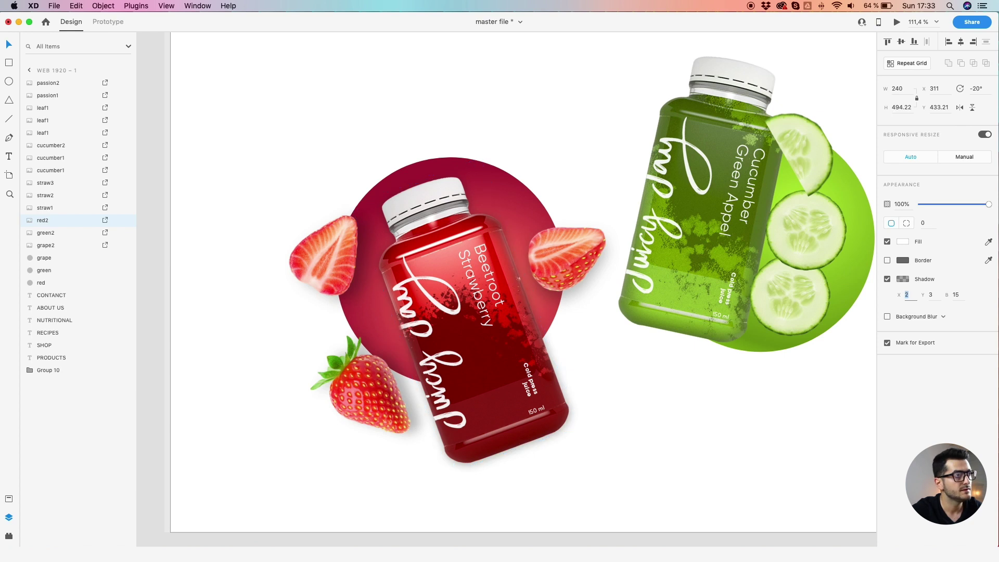
pyautogui.press('Up')
pyautogui.press('Up')
pyautogui.press('Up')
pyautogui.press('Up')
pyautogui.press('Up')
pyautogui.press('Up')
# - Fine-tune the red bottle's shadow to X 15, Y 3 and blur 16, and deselect the bottle
pyautogui.click(937, 297)
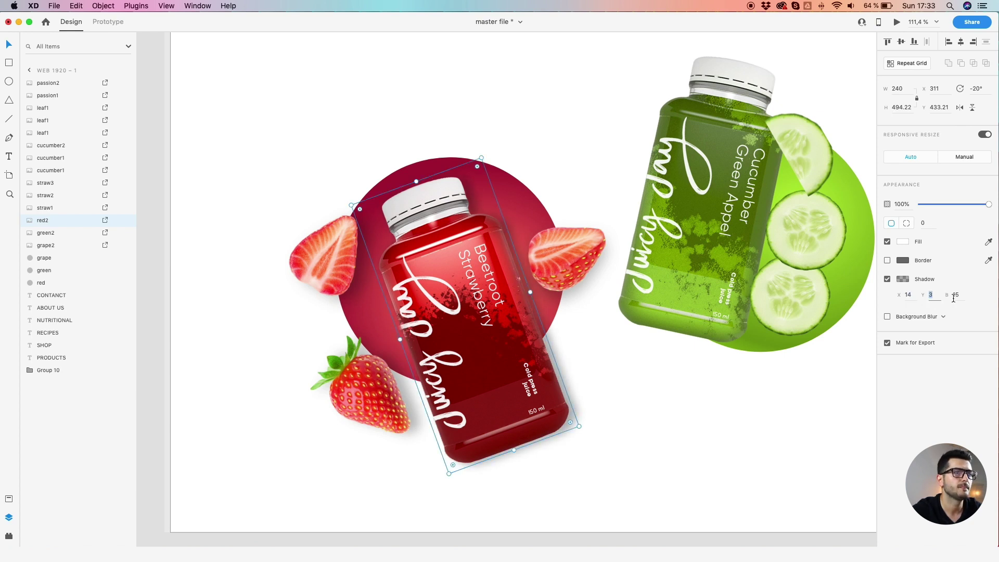
pyautogui.click(960, 295)
pyautogui.press('Up')
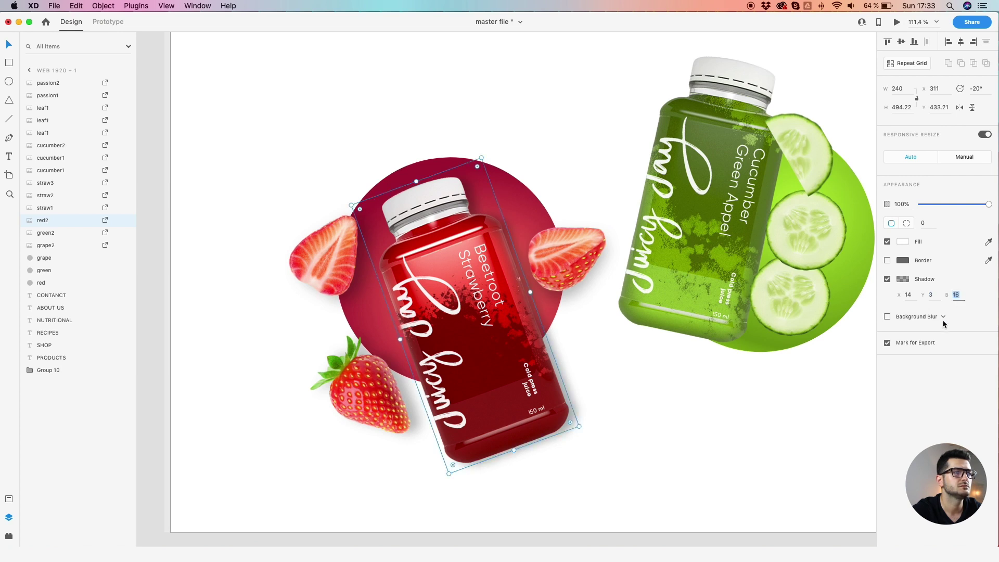
pyautogui.click(935, 298)
pyautogui.press('Up')
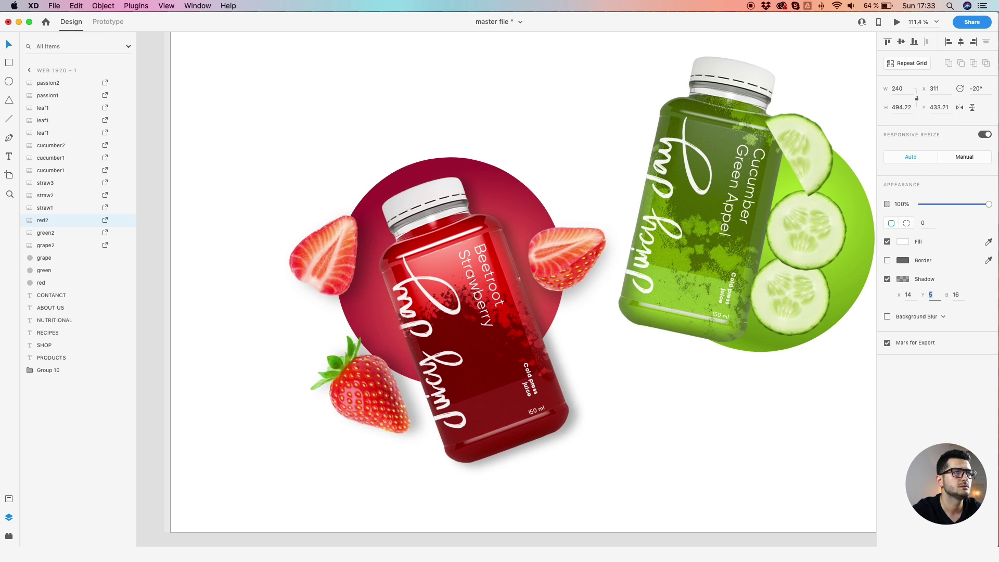
pyautogui.press('Down')
pyautogui.click(907, 294)
pyautogui.press('Up')
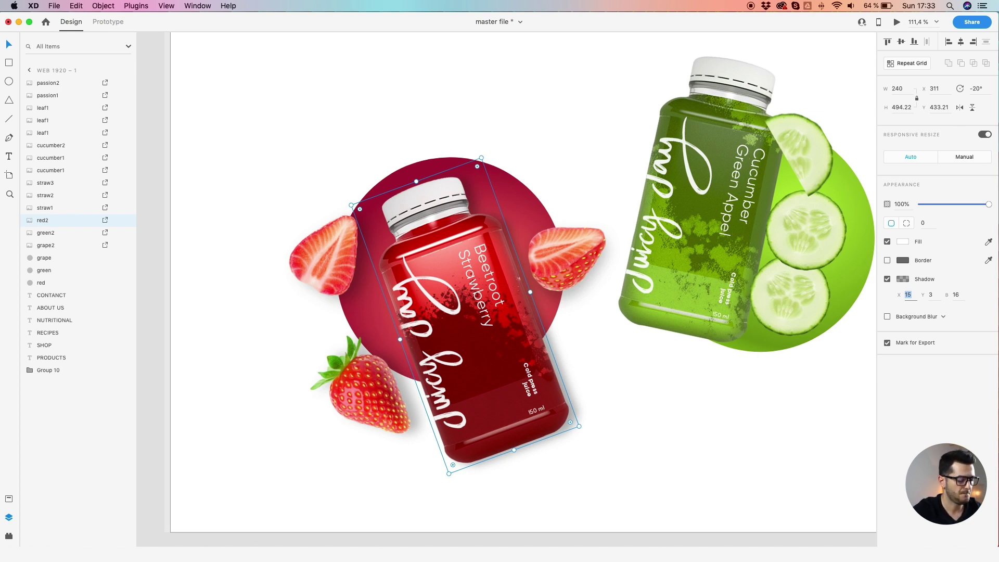
pyautogui.click(495, 156)
# - Send the three strawberry images and the red circle to the back, behind the red bottle
pyautogui.scroll(-2, 495, 156)
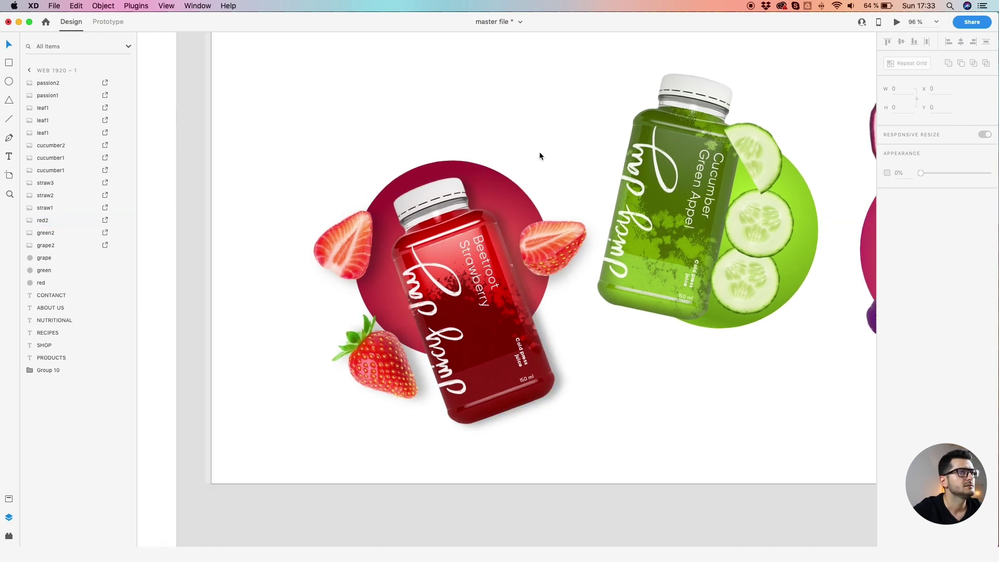
pyautogui.hscroll(2, 551, 146)
pyautogui.click(482, 203)
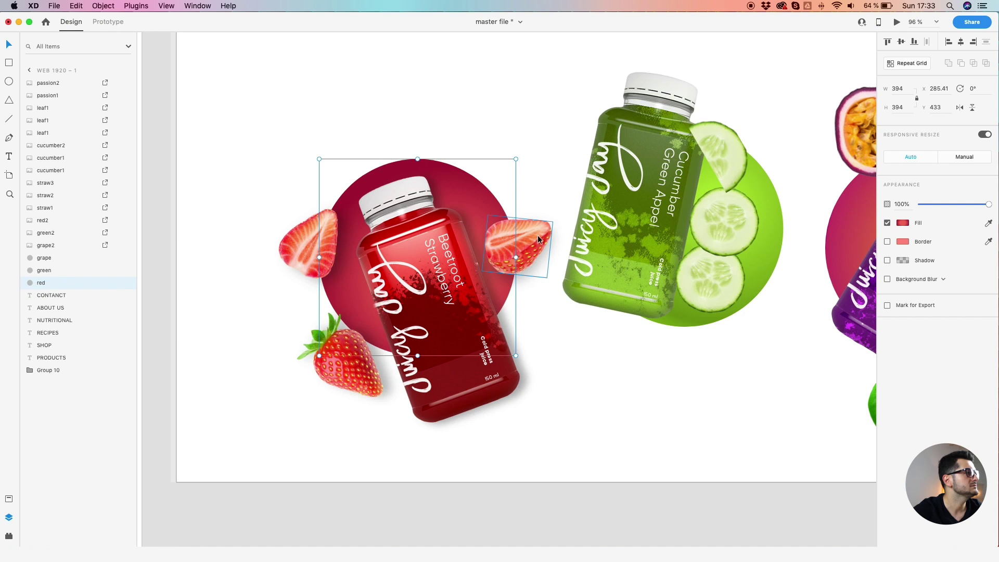
pyautogui.click(497, 251)
pyautogui.keyDown('shift'); pyautogui.click(312, 244); pyautogui.keyUp('shift')
pyautogui.keyDown('shift'); pyautogui.click(328, 351); pyautogui.keyUp('shift')
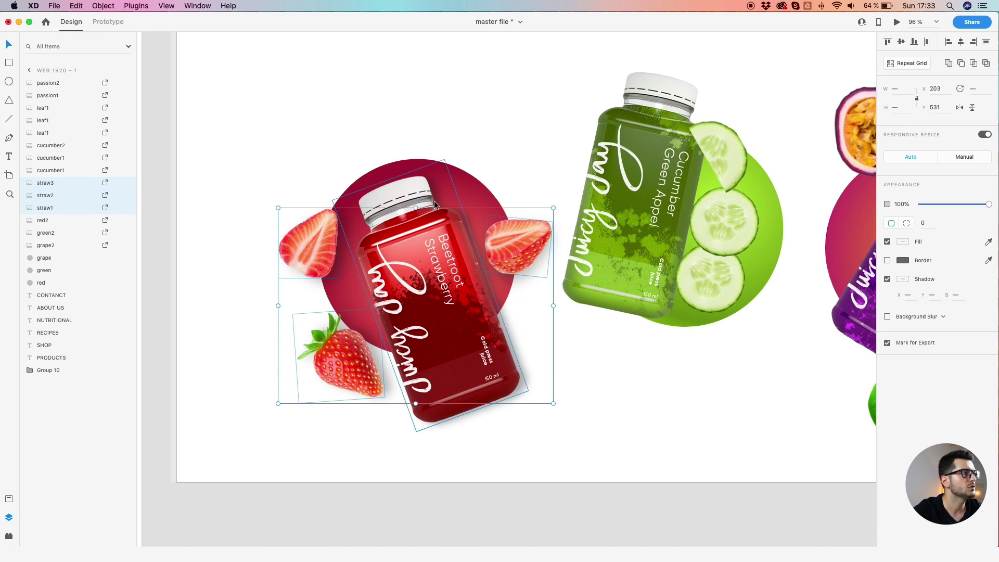
pyautogui.keyDown('shift'); pyautogui.click(468, 189); pyautogui.keyUp('shift')
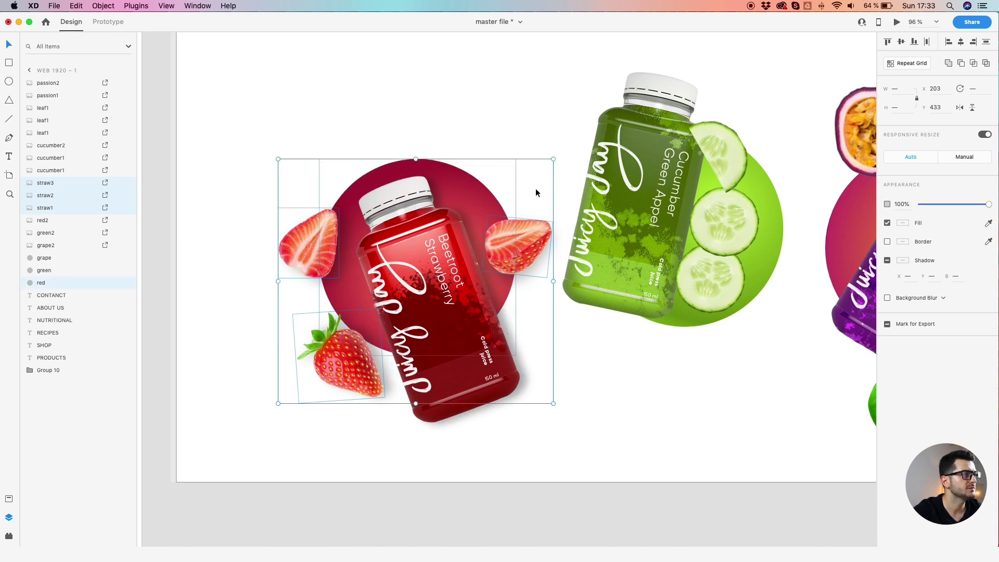
pyautogui.rightClick(531, 237)
pyautogui.click(565, 411)
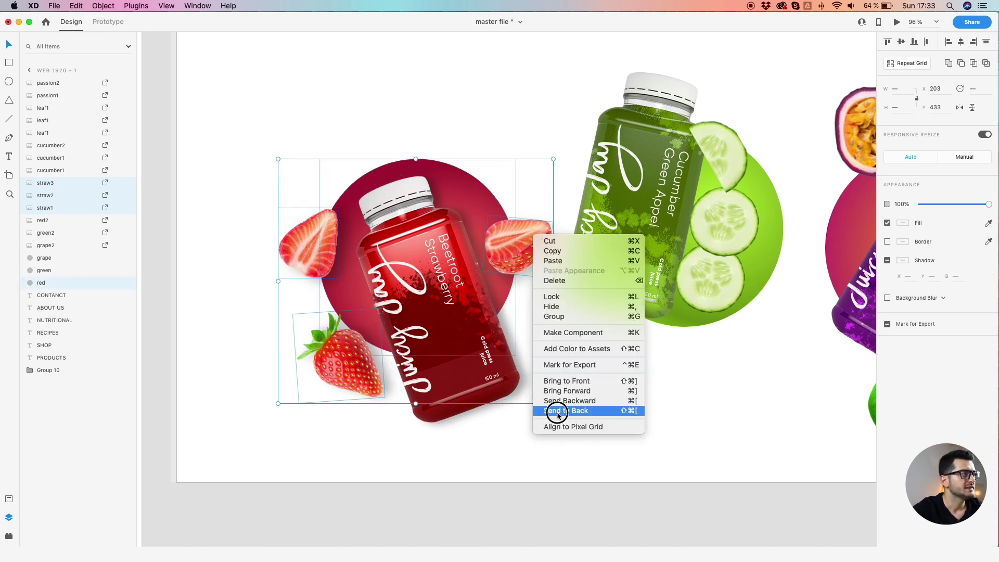
pyautogui.click(434, 306)
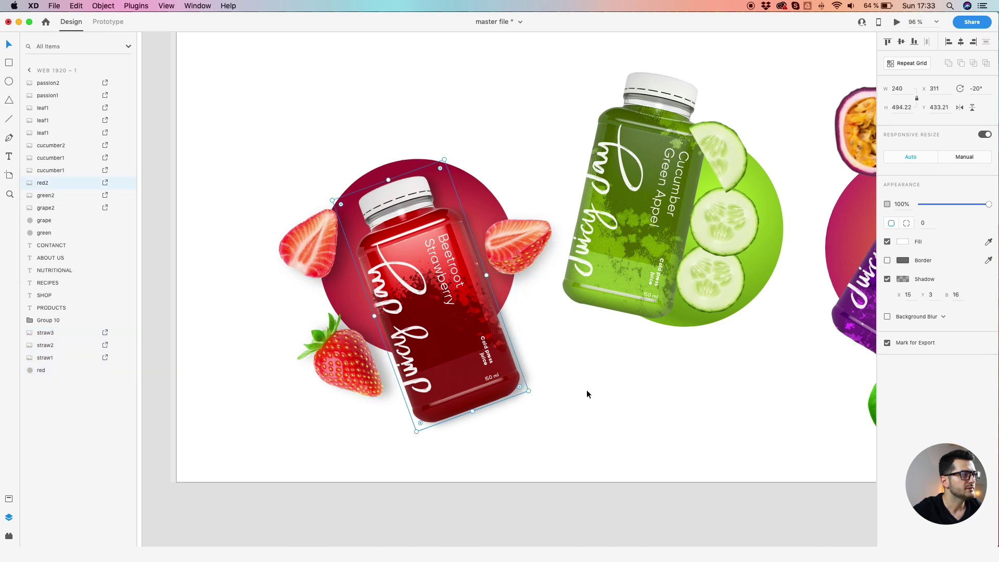
# - Select the three cucumber slices beside the green bottle and enable a shadow on them
pyautogui.moveTo(593, 391); pyautogui.dragTo(541, 389)
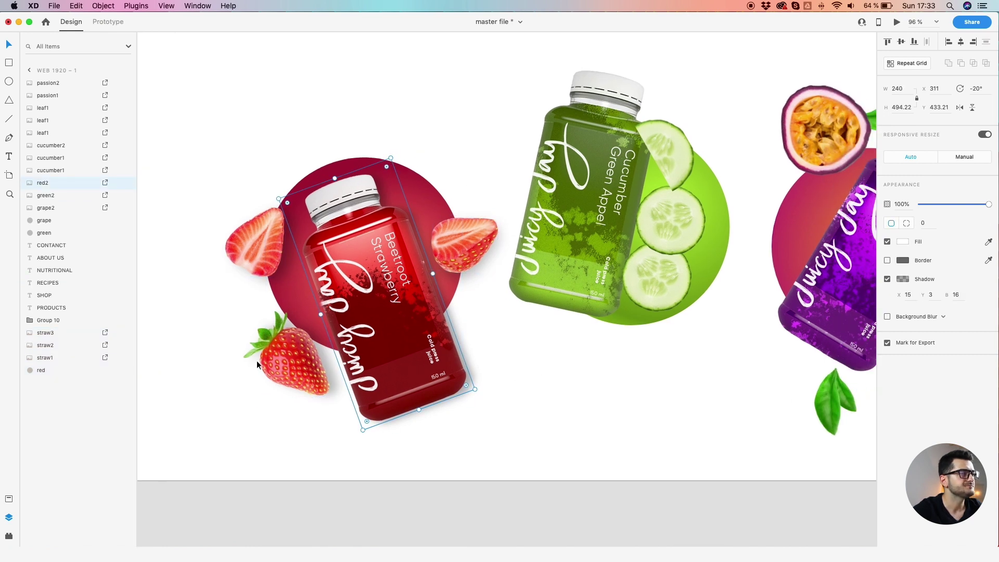
pyautogui.hscroll(5, 407, 219)
pyautogui.scroll(2, 407, 219)
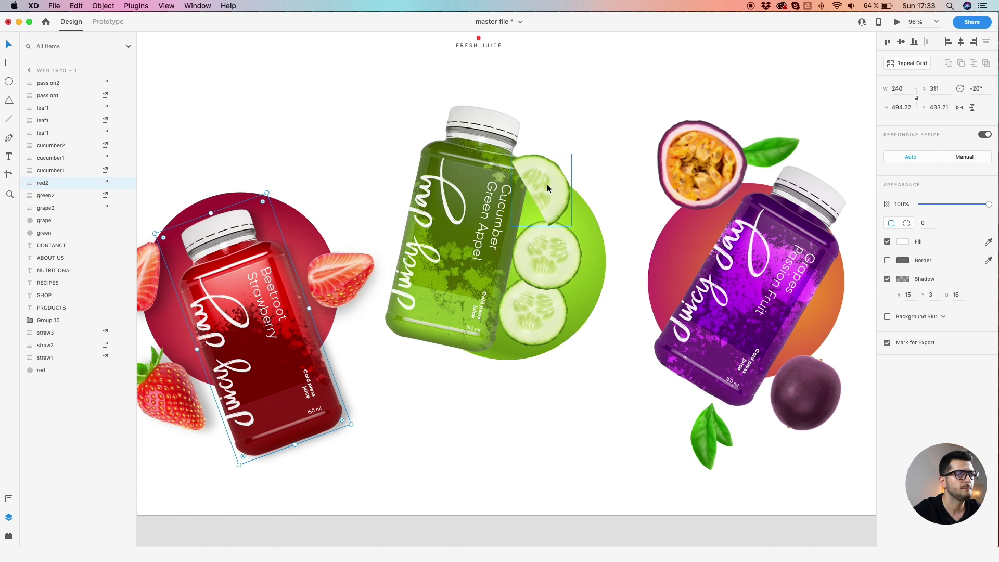
pyautogui.click(547, 186)
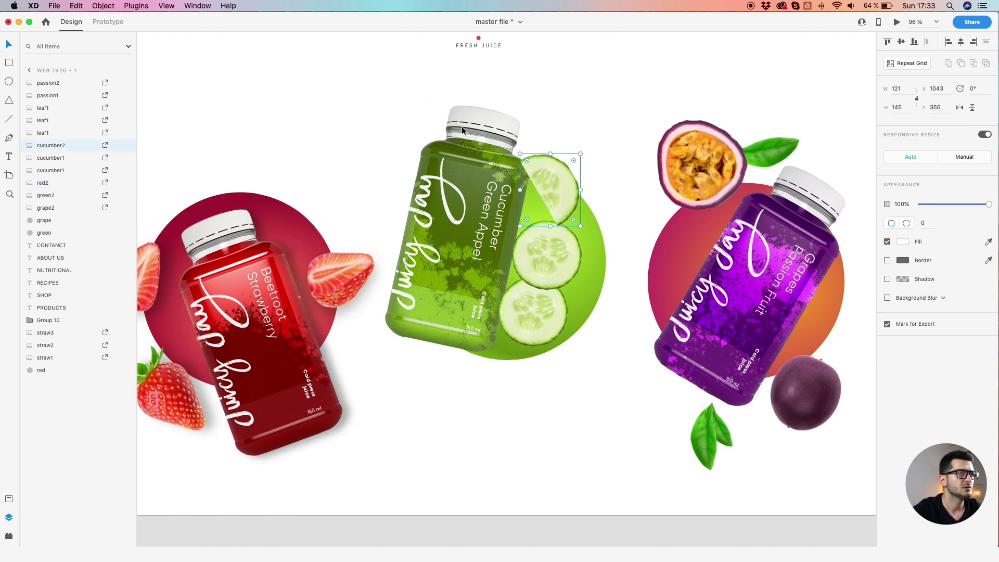
pyautogui.click(647, 147)
pyautogui.click(567, 198)
pyautogui.keyDown('shift'); pyautogui.click(546, 255); pyautogui.keyUp('shift')
pyautogui.keyDown('shift'); pyautogui.click(535, 323); pyautogui.keyUp('shift')
pyautogui.click(887, 280)
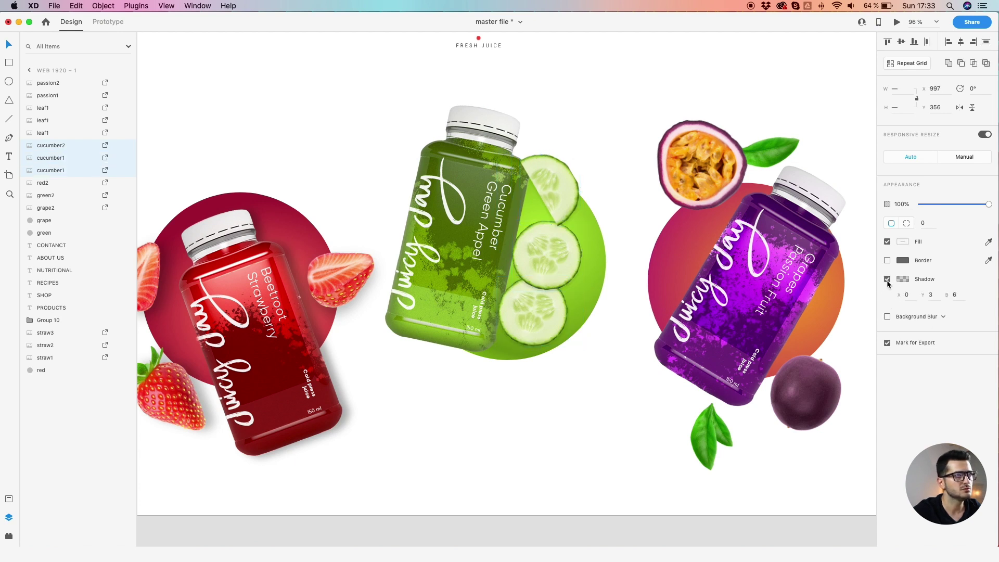
# - Set the cucumber slices' shadow to X 1, Y 6 and blur 10, and adjust the shadow color's opacity
pyautogui.click(931, 295)
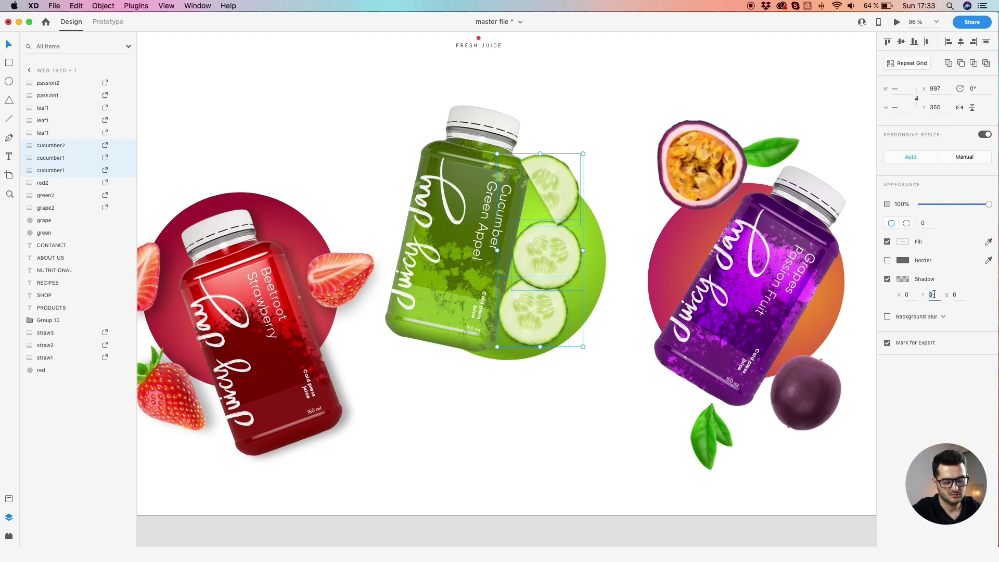
pyautogui.press('Up')
pyautogui.press('Up')
pyautogui.press('Up')
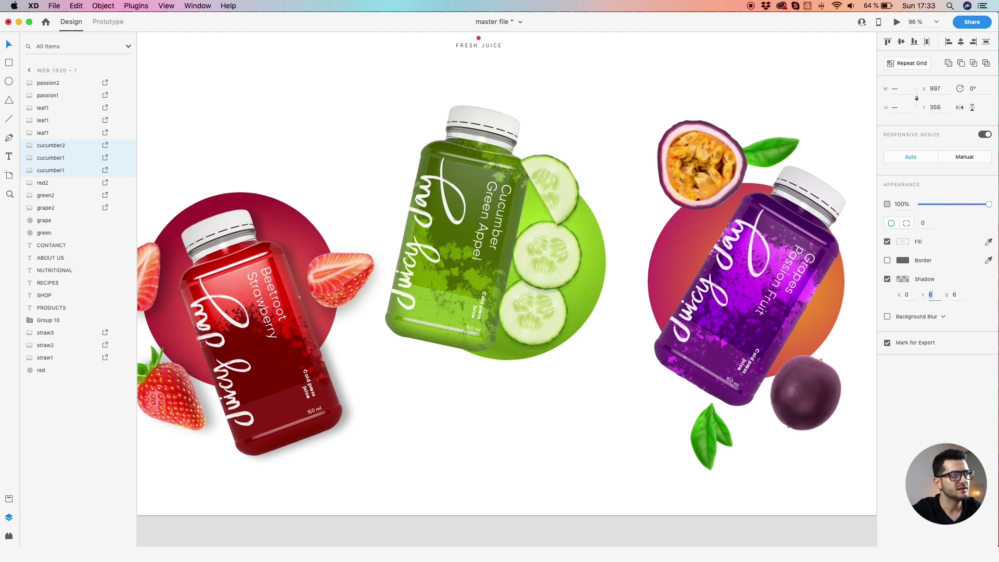
pyautogui.click(955, 294)
pyautogui.press('Up')
pyautogui.press('Up')
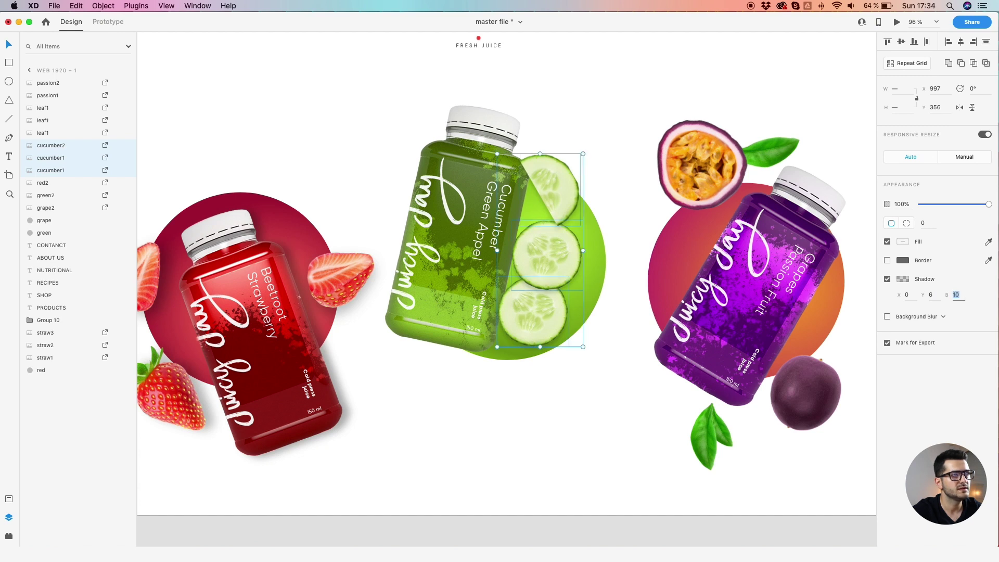
pyautogui.click(906, 294)
pyautogui.press('Up')
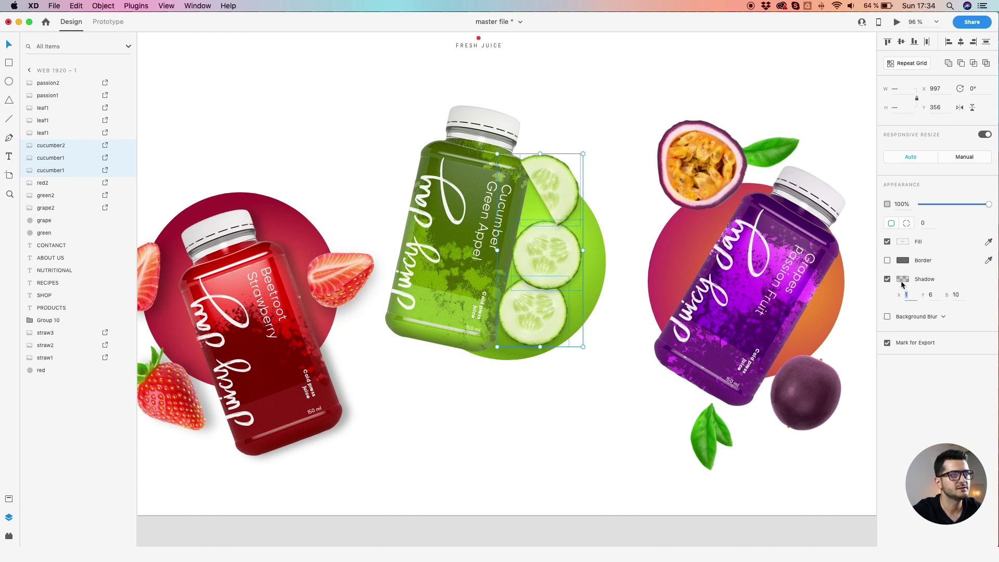
pyautogui.click(903, 279)
pyautogui.moveTo(881, 284); pyautogui.dragTo(888, 281)
pyautogui.click(925, 291)
# - Set the cucumber slices' shadow to X -4, Y 2 and blur 12
pyautogui.click(931, 295)
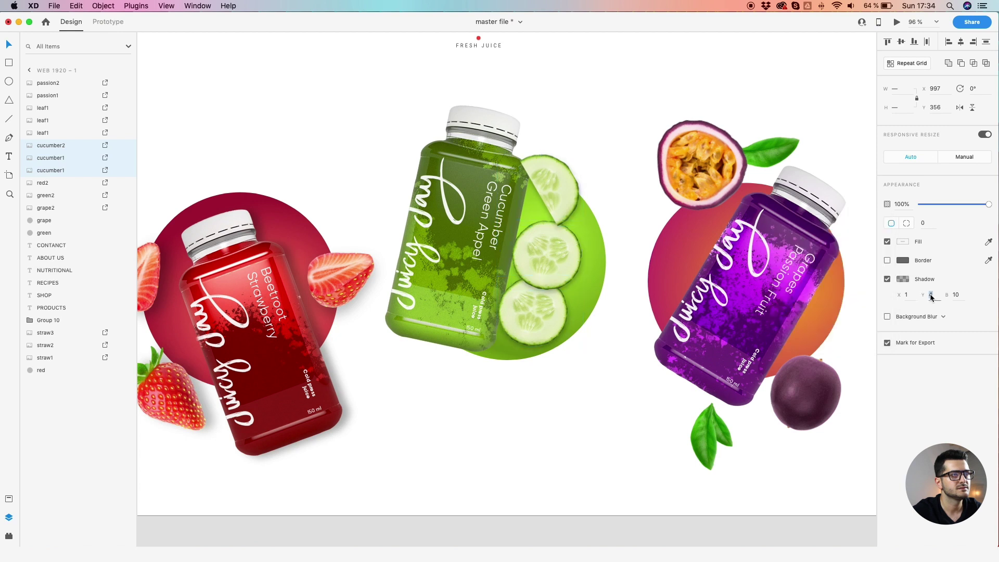
pyautogui.write('1')
pyautogui.press('Return')
pyautogui.press('Down')
pyautogui.press('Down')
pyautogui.click(906, 294)
pyautogui.press('Up')
pyautogui.click(955, 295)
pyautogui.press('Up')
pyautogui.press('Up')
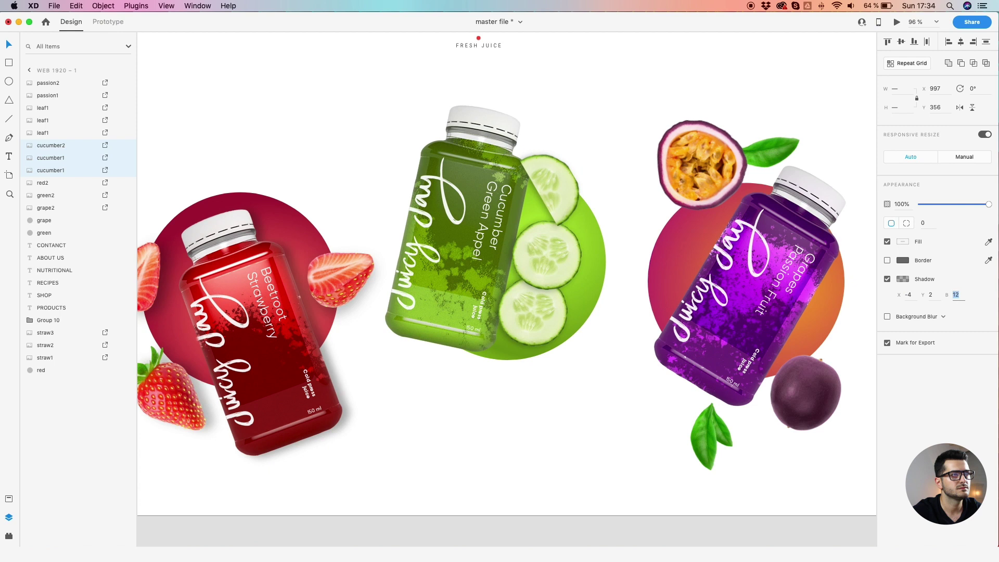
# - Set the cucumber slices' shadow color to 11% opacity and nudge the middle slice slightly toward the bottle
pyautogui.click(902, 280)
pyautogui.moveTo(883, 284); pyautogui.dragTo(881, 293)
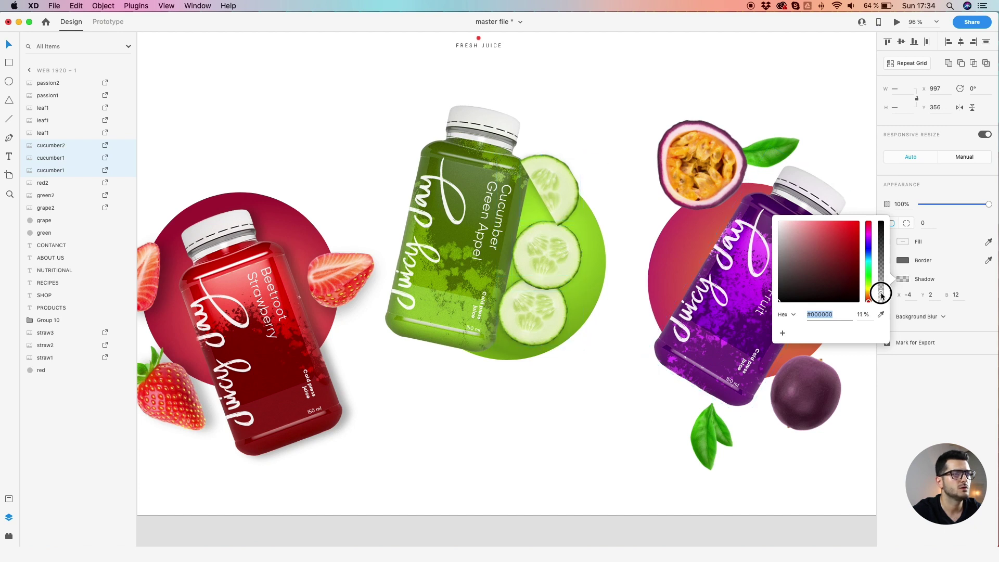
pyautogui.click(562, 127)
pyautogui.moveTo(542, 259)
pyautogui.mouseDown()
pyautogui.moveTo(543, 293)
pyautogui.moveTo(531, 264)
pyautogui.moveTo(542, 263)
pyautogui.mouseUp()
# - Enable a shadow on the green bottle and match the red bottle's shadow with X 15 and blur 16
pyautogui.click(468, 233)
pyautogui.click(253, 321)
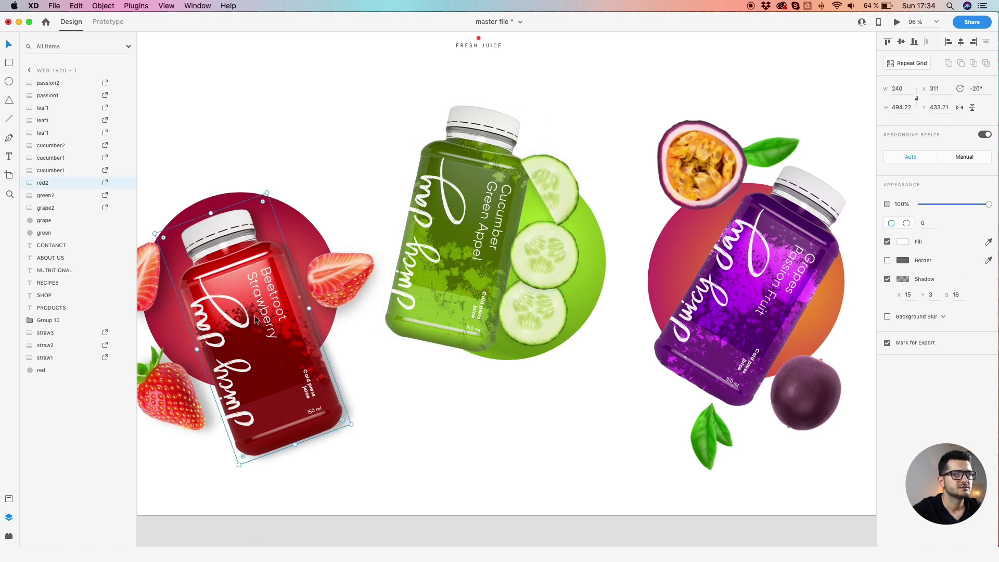
pyautogui.click(410, 297)
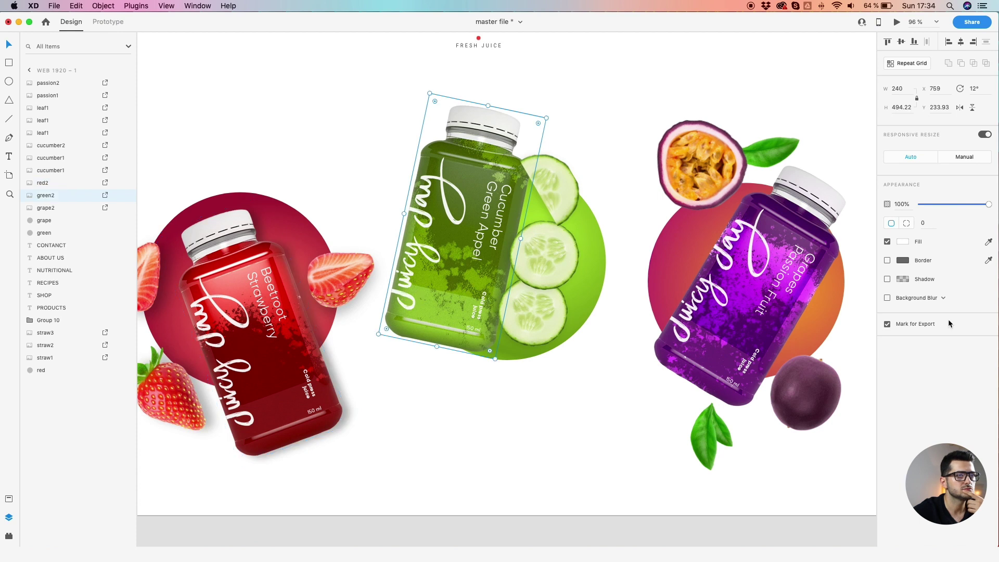
pyautogui.click(887, 279)
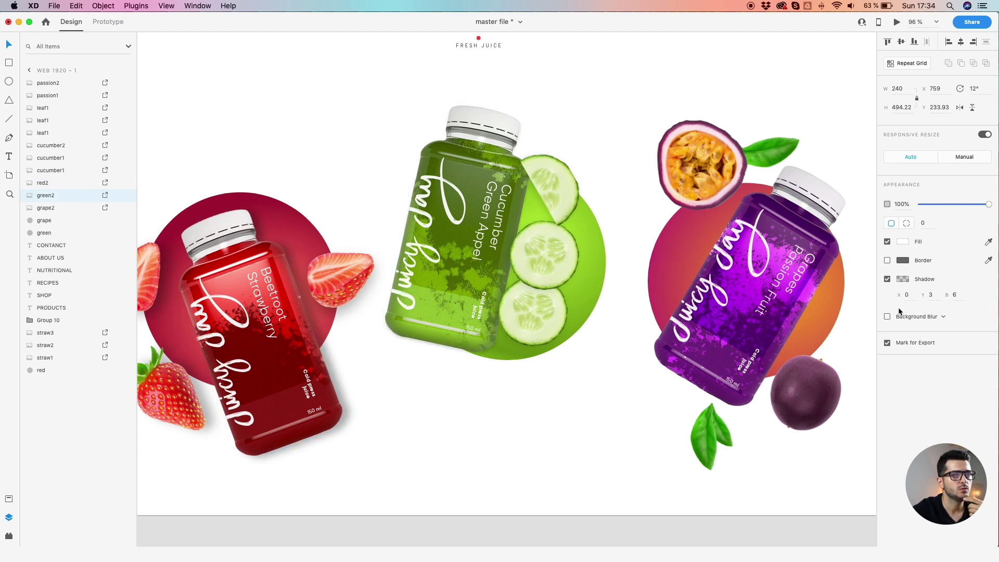
pyautogui.write('15')
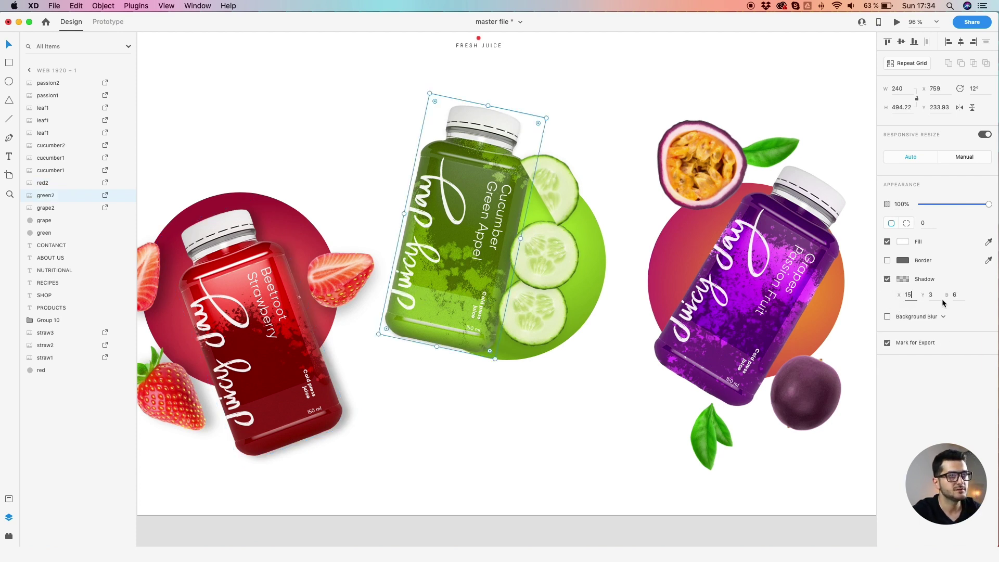
pyautogui.press('Return')
pyautogui.click(241, 303)
pyautogui.click(429, 264)
pyautogui.click(956, 295)
pyautogui.write('16')
# - Check the red bottle's shadow color and set the green bottle's black shadow to 30% opacity
pyautogui.click(182, 299)
pyautogui.click(903, 280)
pyautogui.click(464, 255)
pyautogui.click(904, 279)
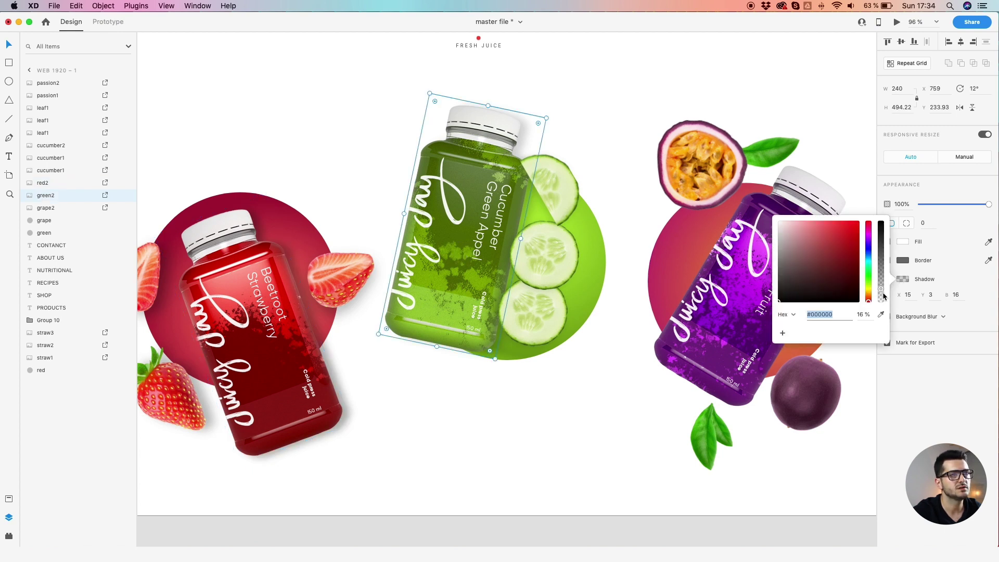
pyautogui.click(861, 315)
pyautogui.write('30')
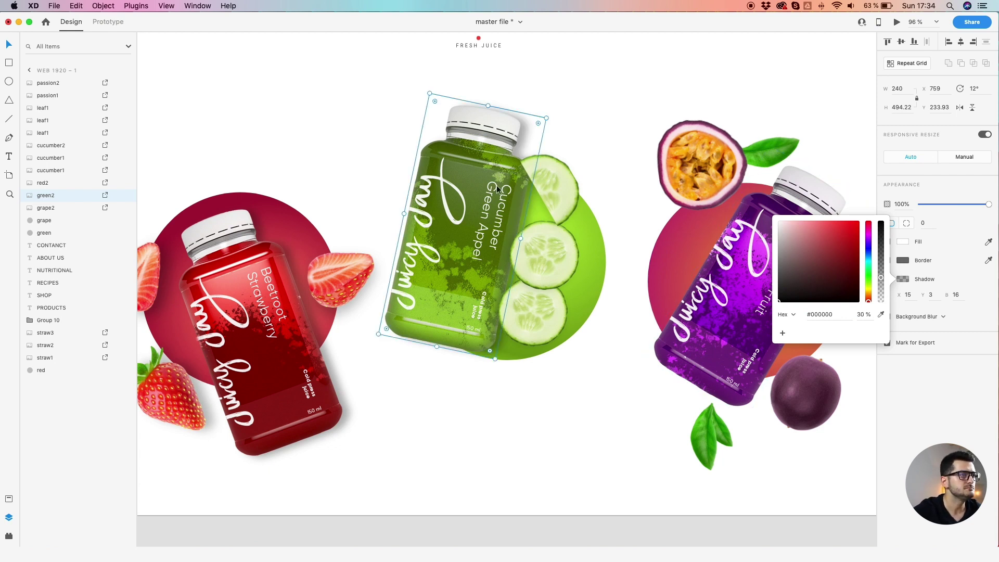
# - Send the three cucumber slices and the green circle to the back, behind the green bottle
pyautogui.click(558, 188)
pyautogui.keyDown('shift'); pyautogui.click(552, 250); pyautogui.keyUp('shift')
pyautogui.keyDown('shift'); pyautogui.click(546, 307); pyautogui.keyUp('shift')
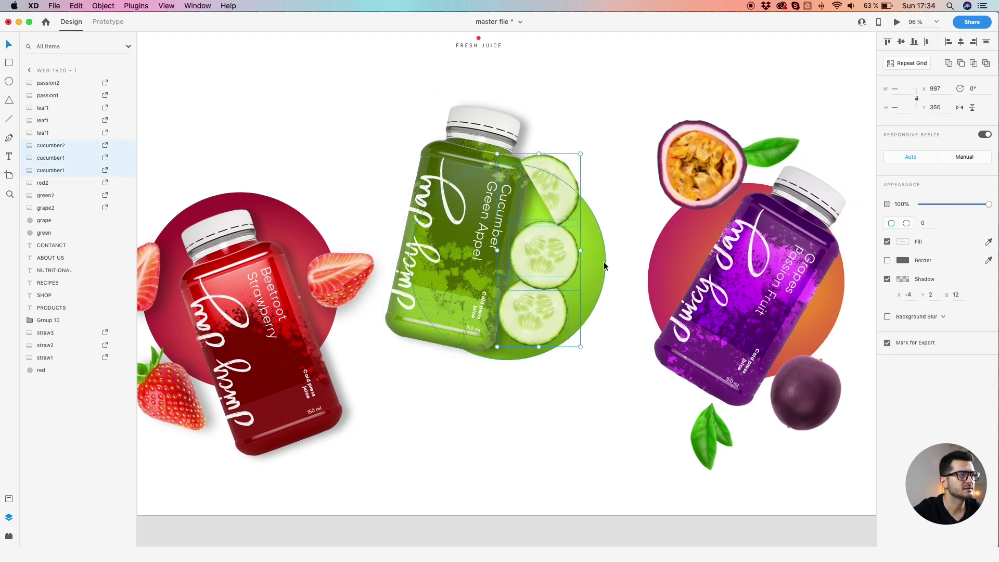
pyautogui.keyDown('shift'); pyautogui.click(599, 257); pyautogui.keyUp('shift')
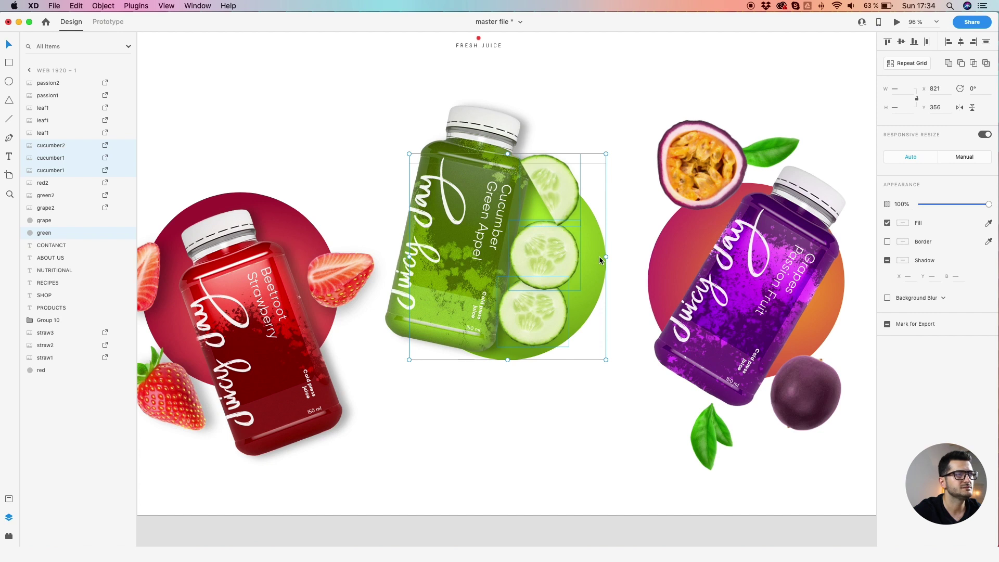
pyautogui.rightClick(599, 257)
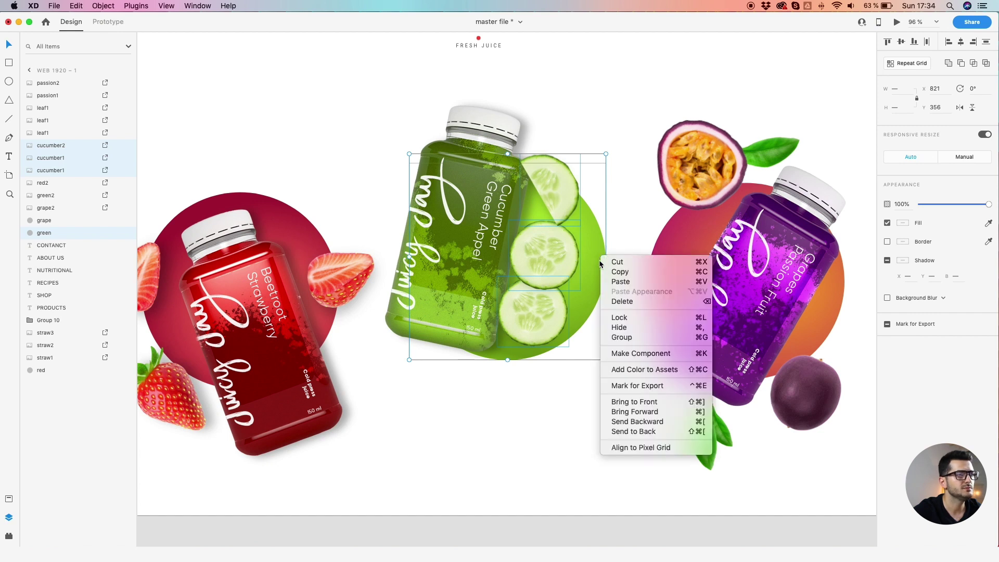
pyautogui.click(620, 432)
pyautogui.press('Escape')
# - Shift and tilt the green bottle slightly further clockwise, and spread the three cucumber slices out along its side
pyautogui.moveTo(413, 232); pyautogui.dragTo(420, 240)
pyautogui.moveTo(561, 198); pyautogui.dragTo(568, 134)
pyautogui.moveTo(577, 287); pyautogui.dragTo(598, 294)
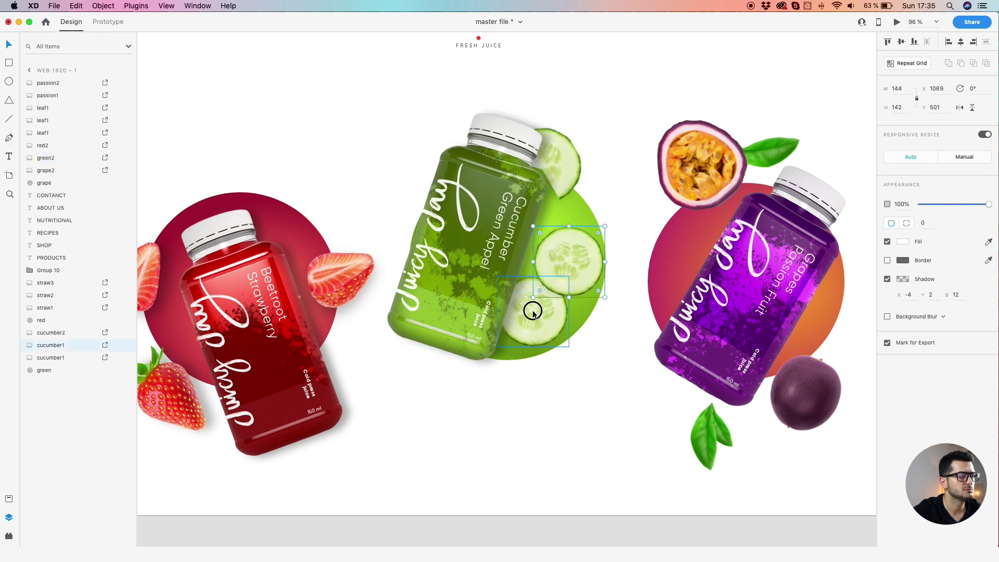
pyautogui.moveTo(532, 310); pyautogui.dragTo(542, 311)
pyautogui.moveTo(566, 268); pyautogui.dragTo(558, 268)
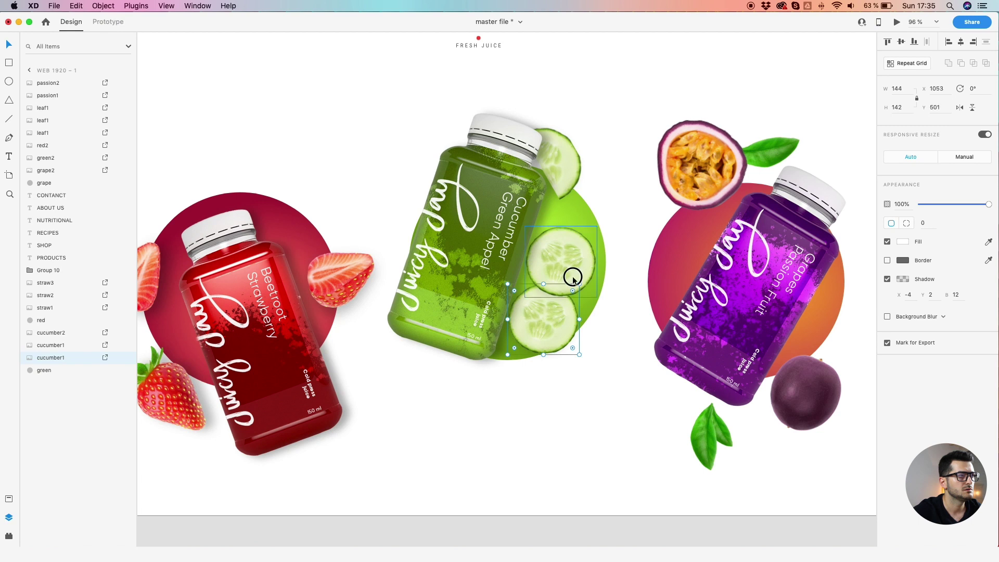
pyautogui.click(612, 234)
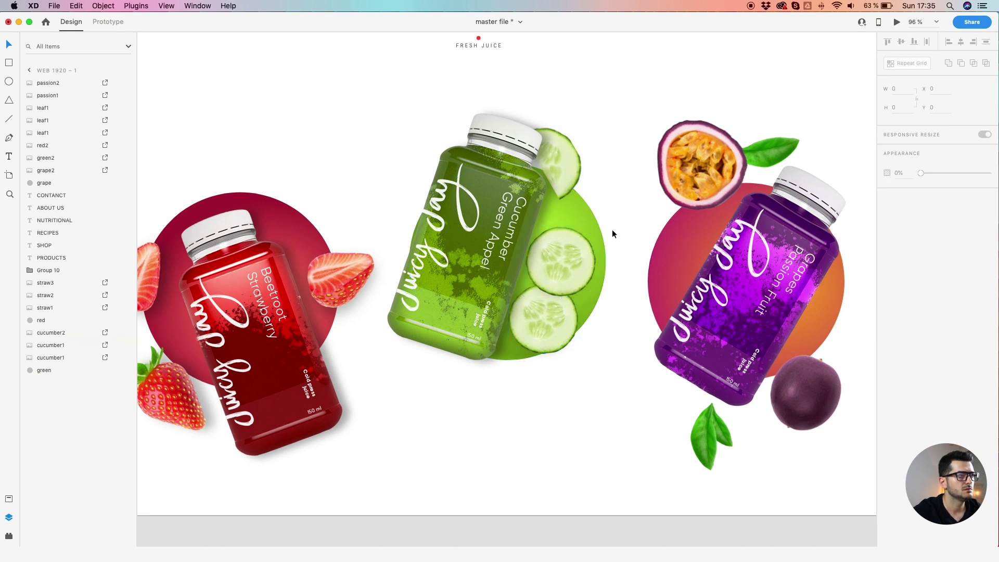
# - Send the middle cucumber slice and the green circle to the back, behind the lower slice
pyautogui.click(577, 251)
pyautogui.keyDown('shift'); pyautogui.click(579, 221); pyautogui.keyUp('shift')
pyautogui.rightClick(583, 214)
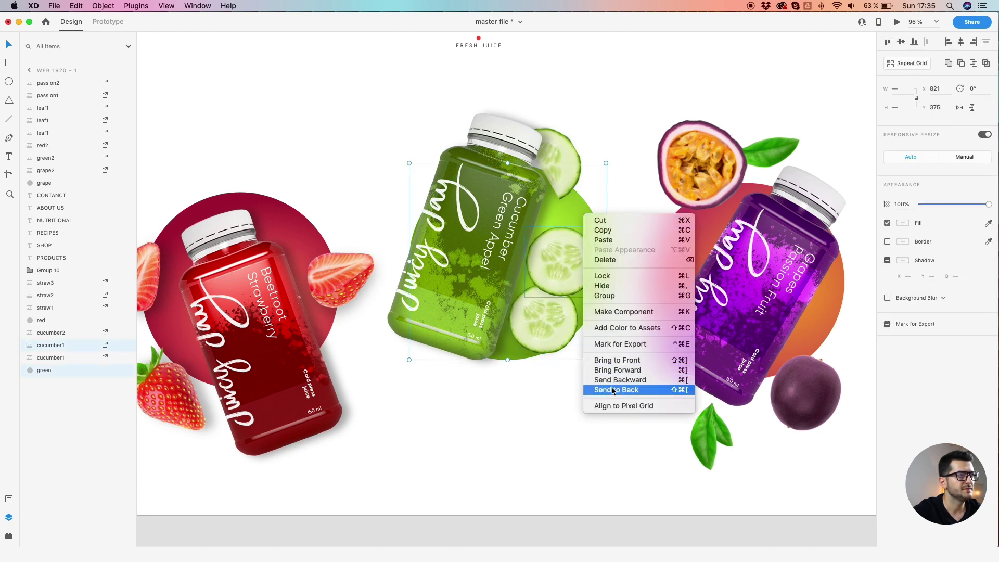
pyautogui.click(617, 389)
# - Move the middle and lower cucumber slices so they overlap each other, and lower the top half slice slightly
pyautogui.moveTo(562, 326); pyautogui.dragTo(562, 310)
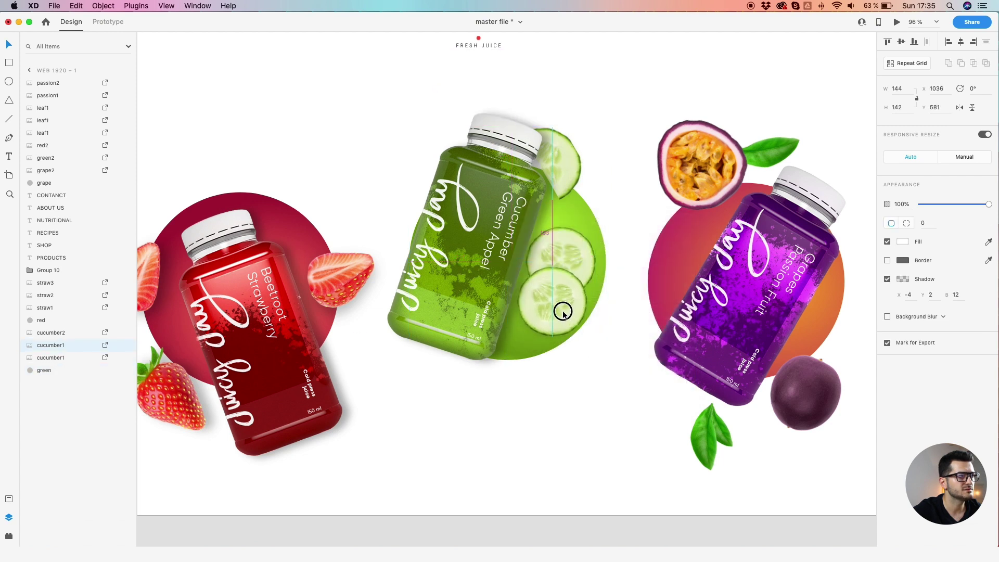
pyautogui.click(573, 255)
pyautogui.moveTo(573, 255); pyautogui.dragTo(559, 255)
pyautogui.moveTo(564, 319); pyautogui.dragTo(562, 323)
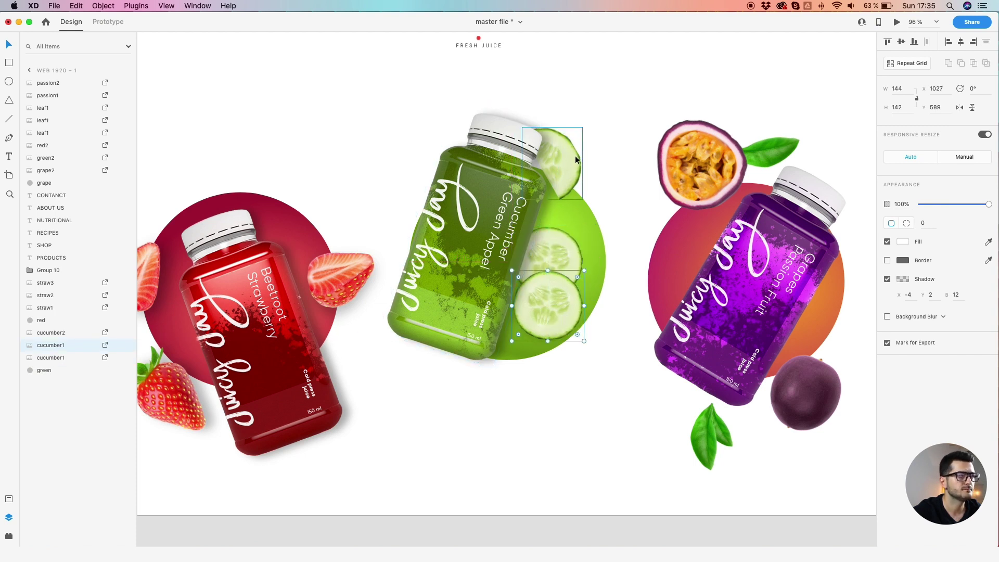
pyautogui.moveTo(574, 155); pyautogui.dragTo(582, 170)
# - Enlarge the middle and lower cucumber slices together to about 159 × 157
pyautogui.click(573, 251)
pyautogui.keyDown('shift'); pyautogui.click(573, 312); pyautogui.keyUp('shift')
pyautogui.moveTo(592, 223); pyautogui.dragTo(595, 207)
pyautogui.click(615, 201)
# - Reposition the three cucumber slices into a tight column along the green bottle's edge and deselect them
pyautogui.moveTo(569, 285); pyautogui.dragTo(582, 234)
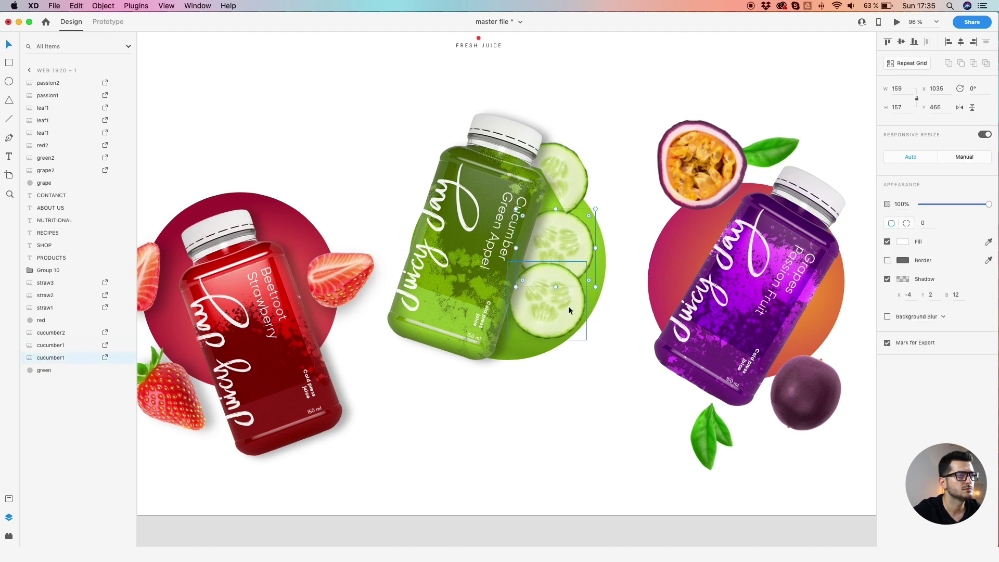
pyautogui.moveTo(568, 306); pyautogui.dragTo(565, 303)
pyautogui.moveTo(581, 170); pyautogui.dragTo(585, 163)
pyautogui.click(605, 168)
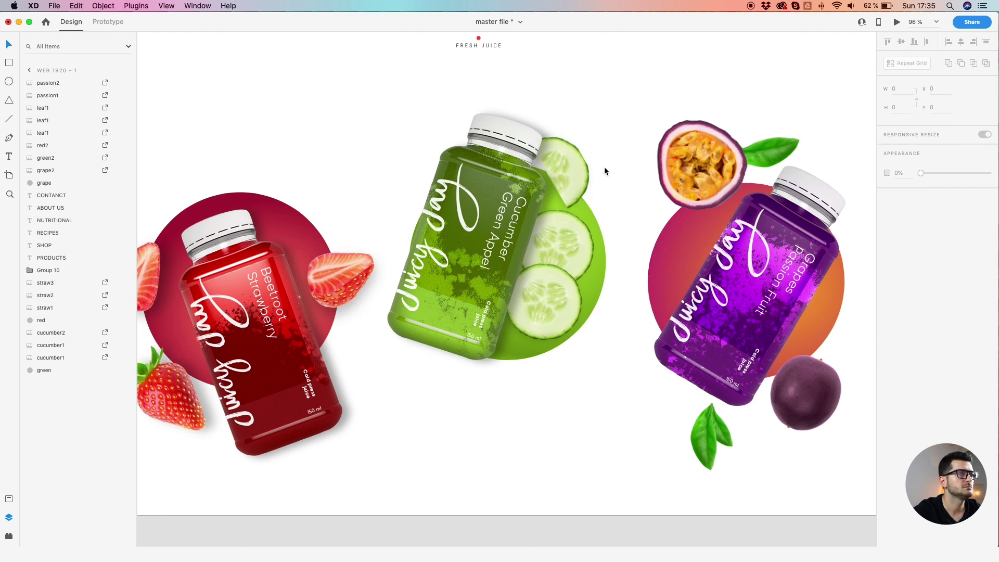
# - Add a shadow to the purple grape bottle with X 15, Y 3 and blur 16
pyautogui.scroll(-5, 601, 166)
pyautogui.click(726, 176)
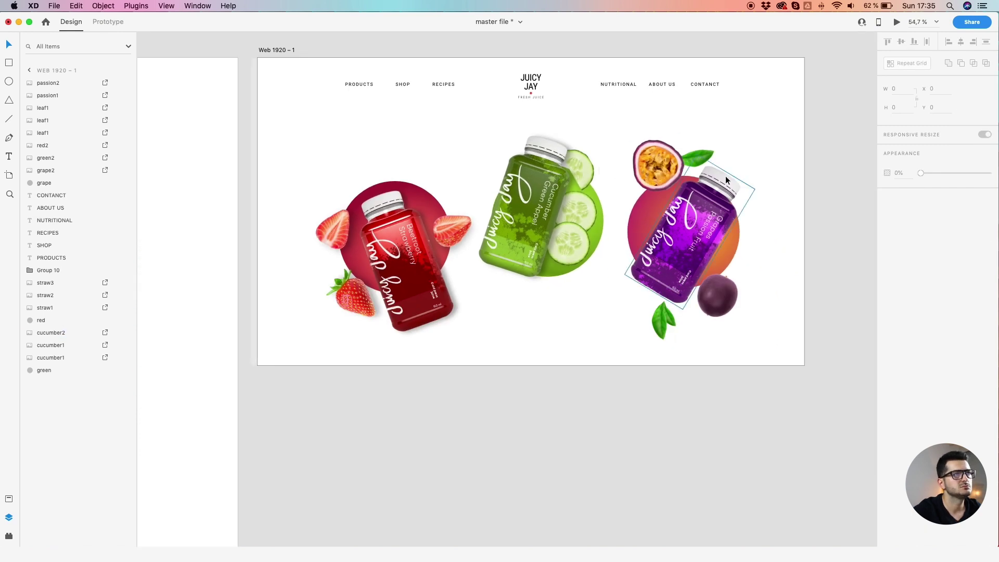
pyautogui.scroll(3, 726, 176)
pyautogui.scroll(2, 710, 180)
pyautogui.click(650, 229)
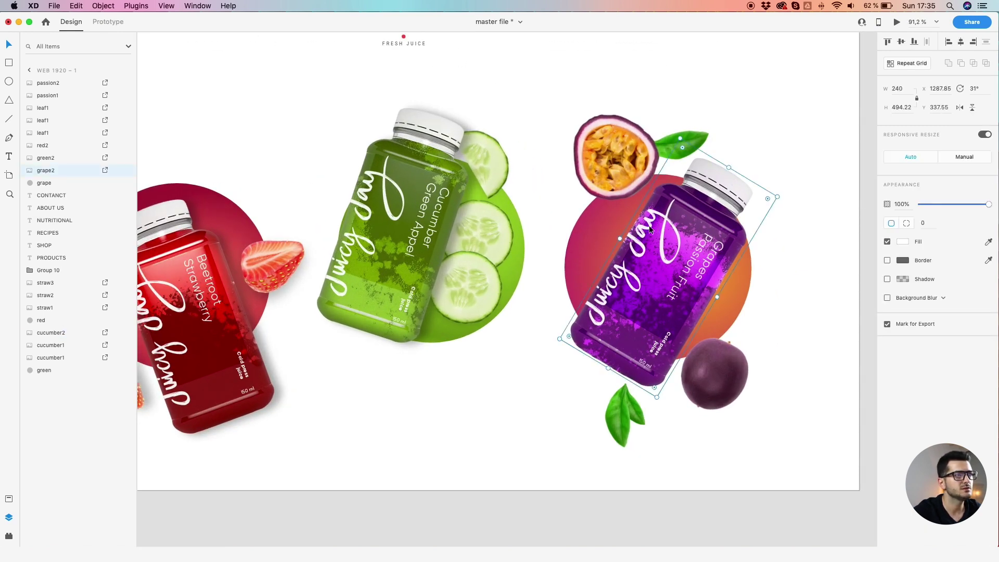
pyautogui.click(887, 279)
pyautogui.click(911, 295)
pyautogui.write('15')
pyautogui.click(934, 296)
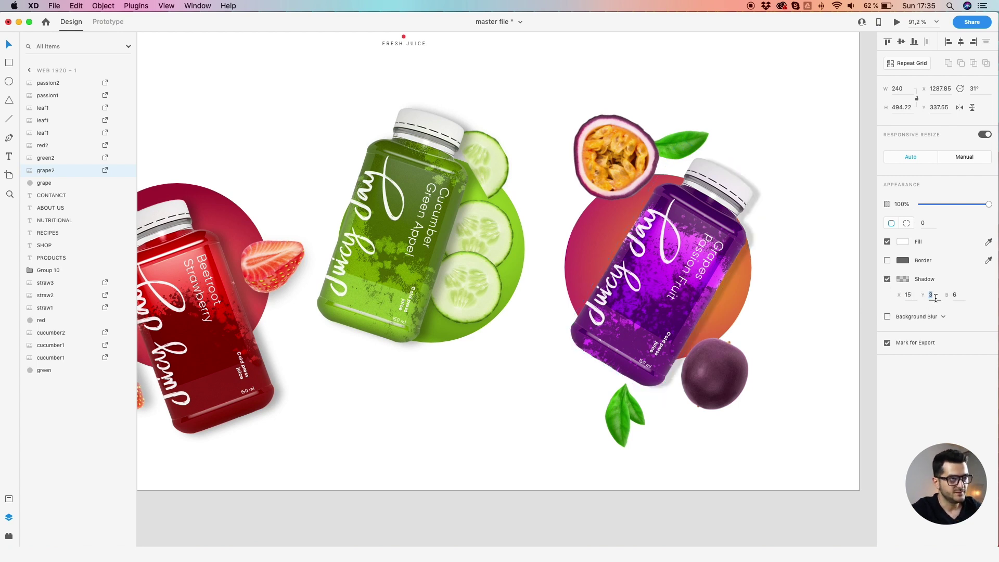
pyautogui.click(955, 296)
pyautogui.write('16')
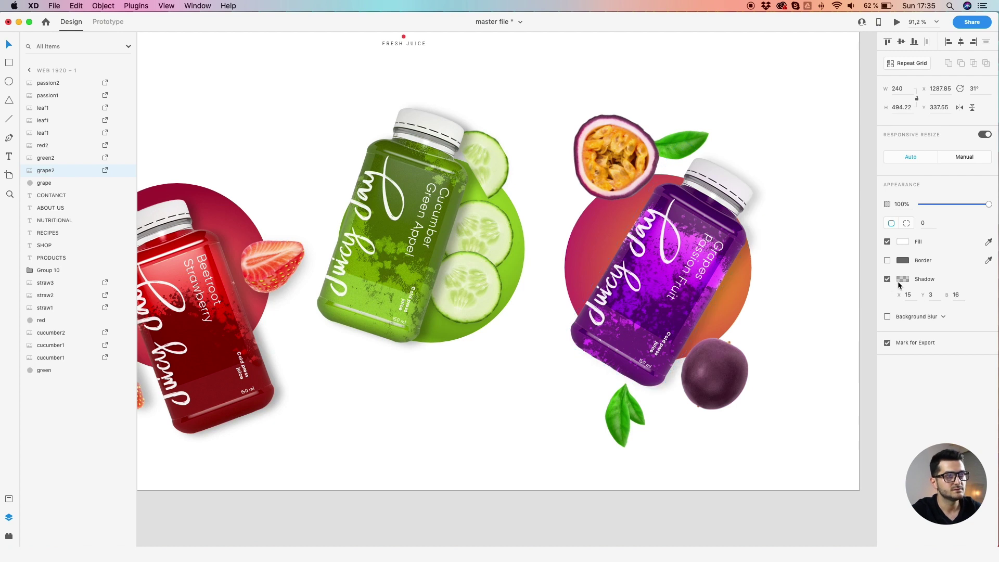
pyautogui.press('Return')
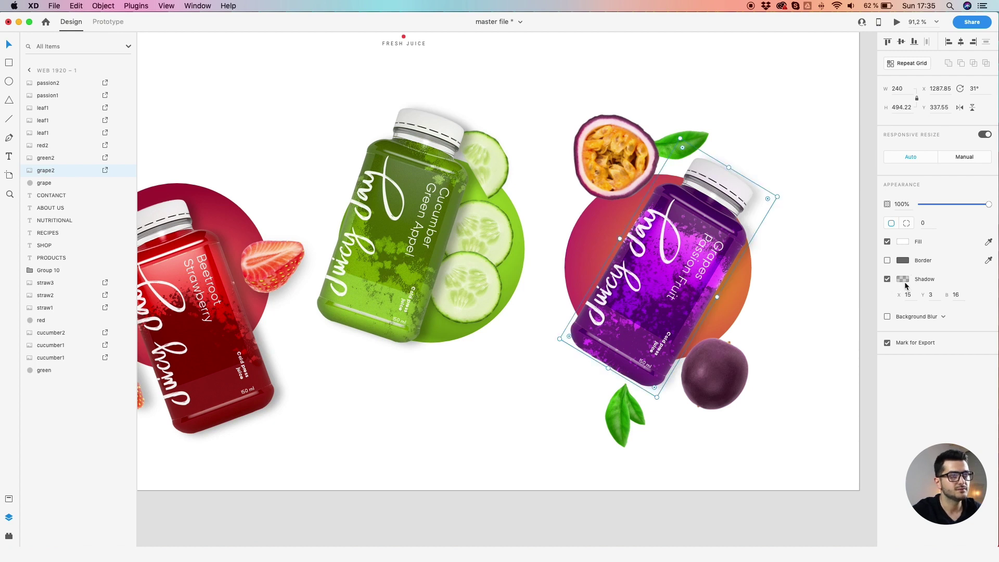
# - Increase the opacity of the purple bottle's shadow colour slightly and deselect the bottle
pyautogui.click(903, 279)
pyautogui.moveTo(879, 285); pyautogui.dragTo(880, 280)
pyautogui.click(796, 187)
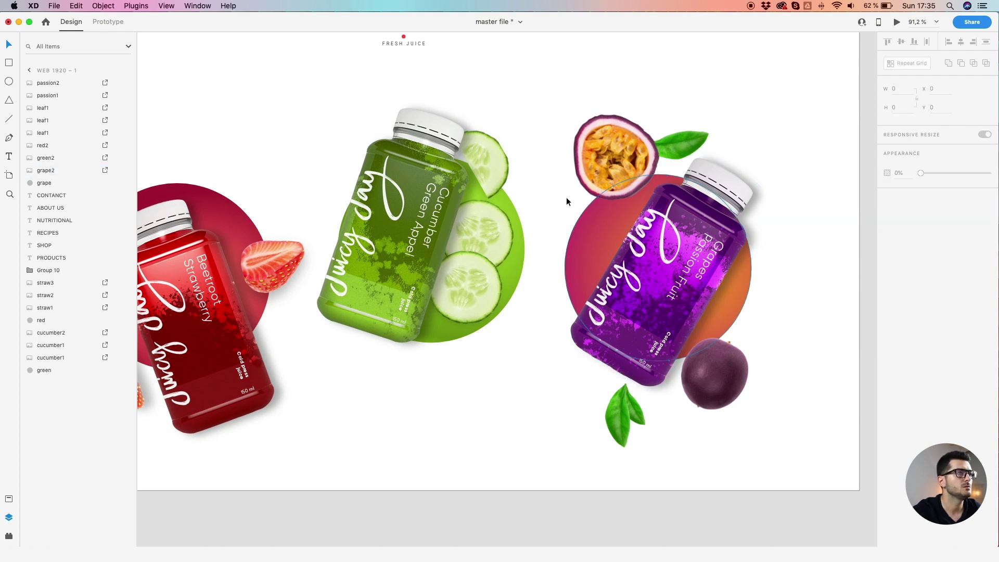
# - Add a shadow to the halved passion fruit with X 20, Y 8 and blur 13
pyautogui.click(593, 156)
pyautogui.click(888, 279)
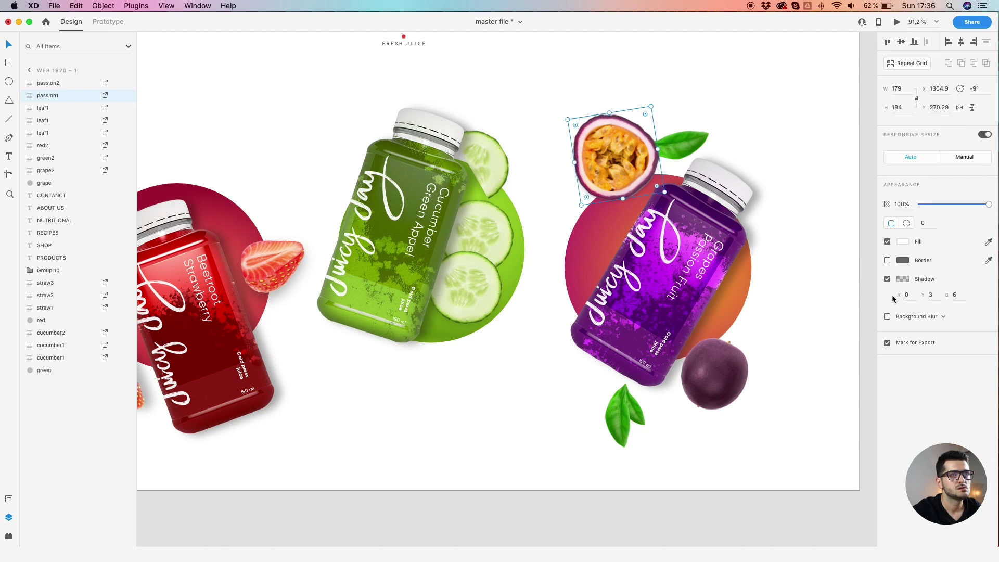
pyautogui.click(909, 294)
pyautogui.write('20')
pyautogui.press('Return')
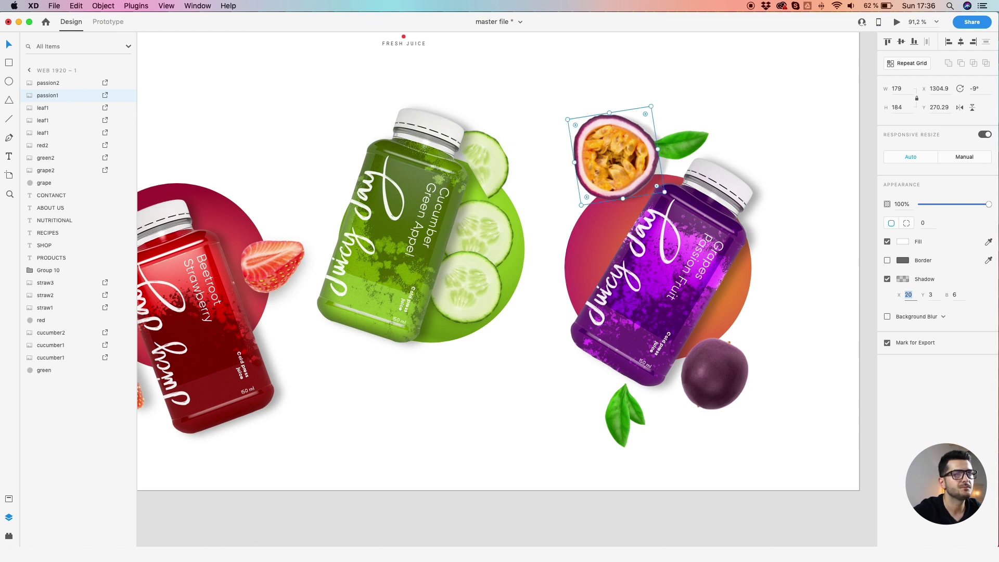
pyautogui.click(931, 295)
pyautogui.write('4')
pyautogui.press('Return')
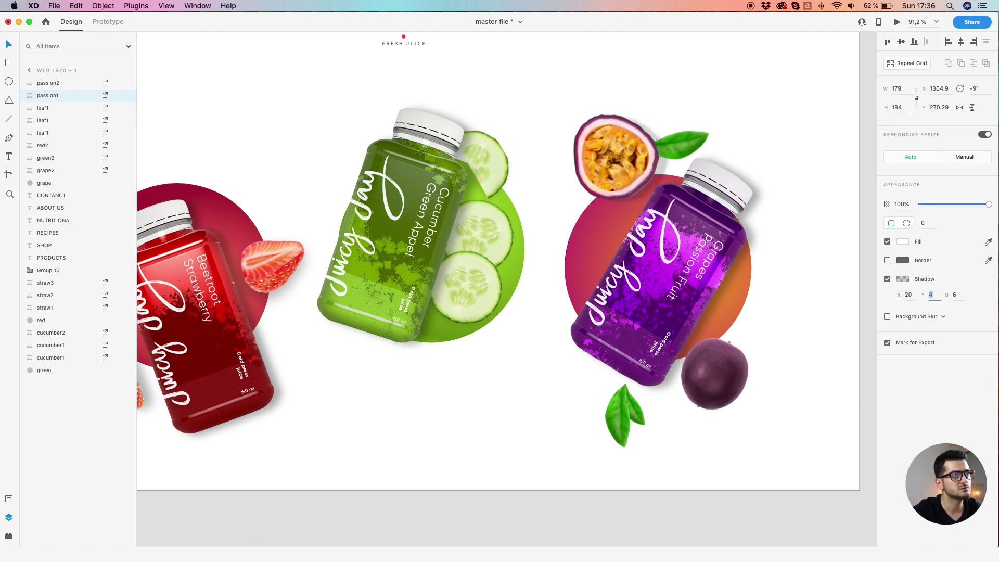
pyautogui.click(959, 295)
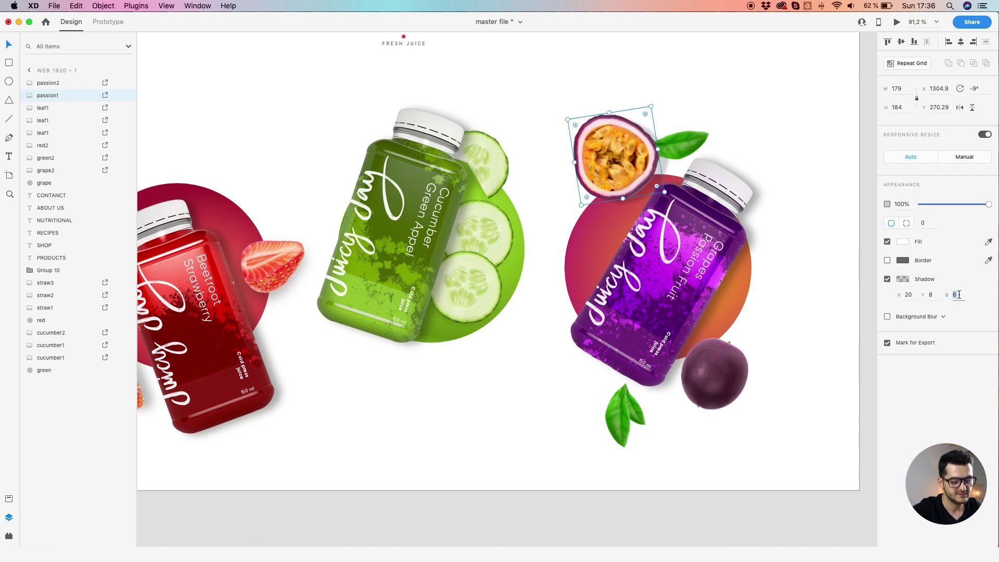
pyautogui.write('8')
pyautogui.press('Return')
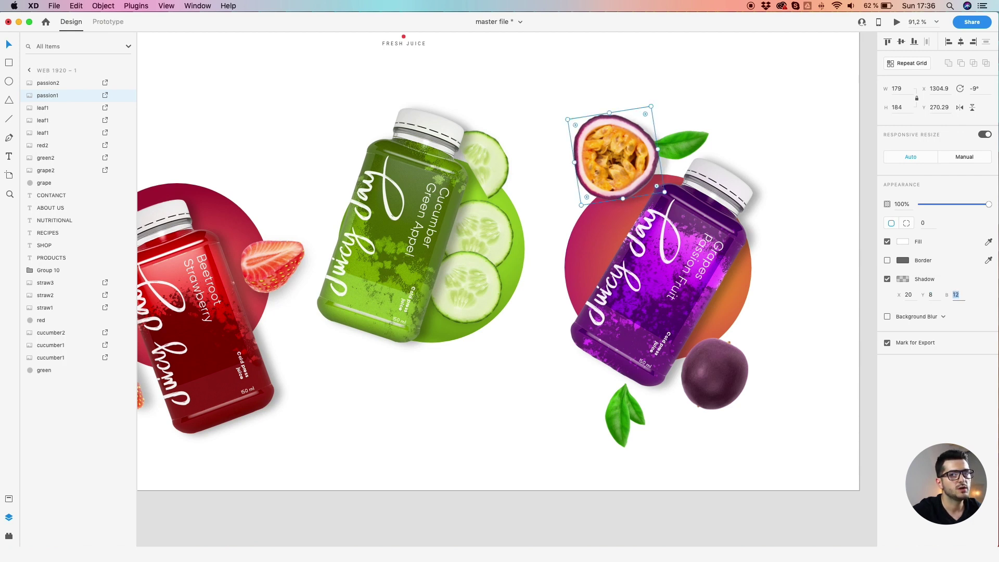
pyautogui.press('Up')
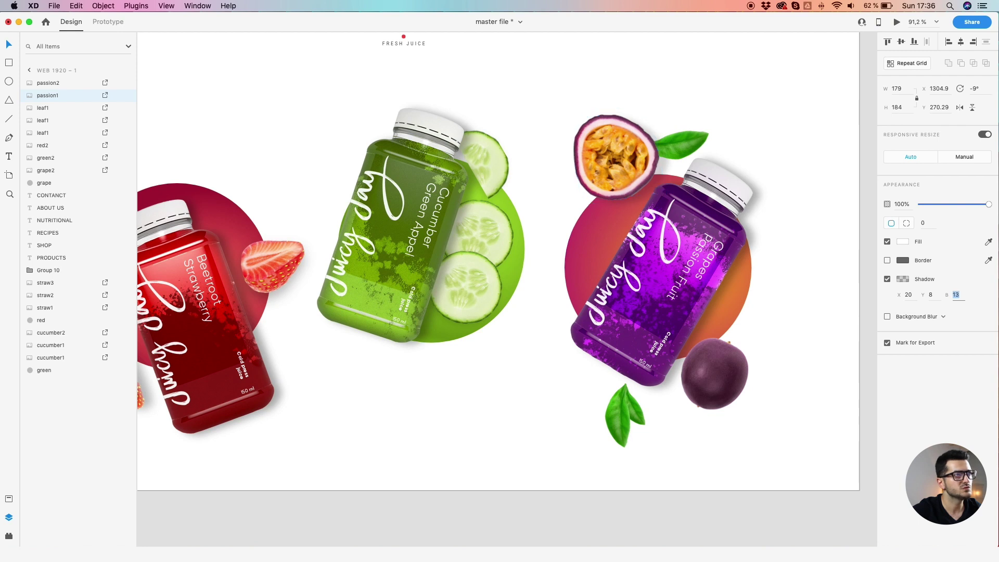
# - Enlarge the whole passion fruit below the purple bottle to about 156 × 165 and shift it slightly towards the bottle
pyautogui.click(715, 385)
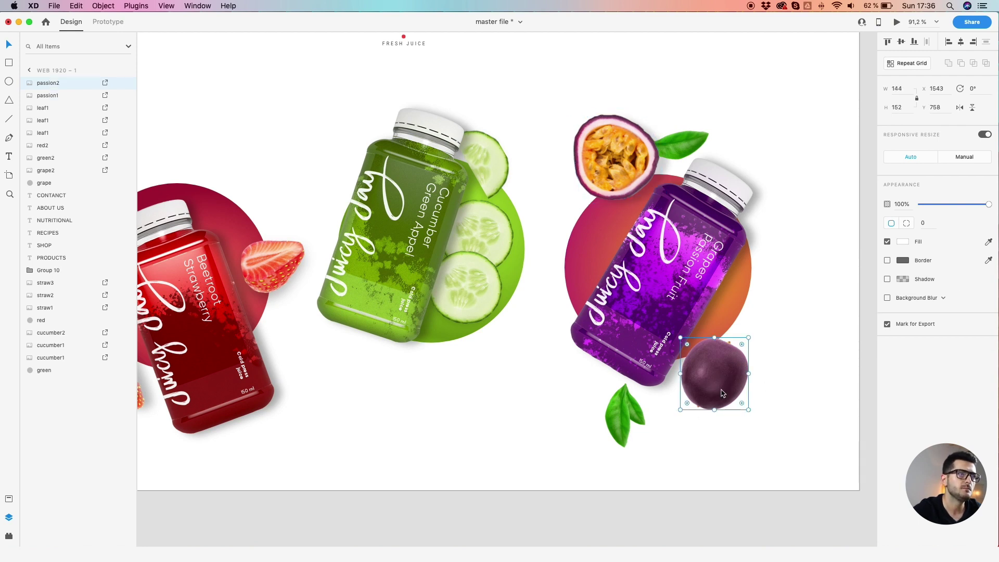
pyautogui.click(749, 338)
pyautogui.moveTo(748, 338); pyautogui.dragTo(760, 330)
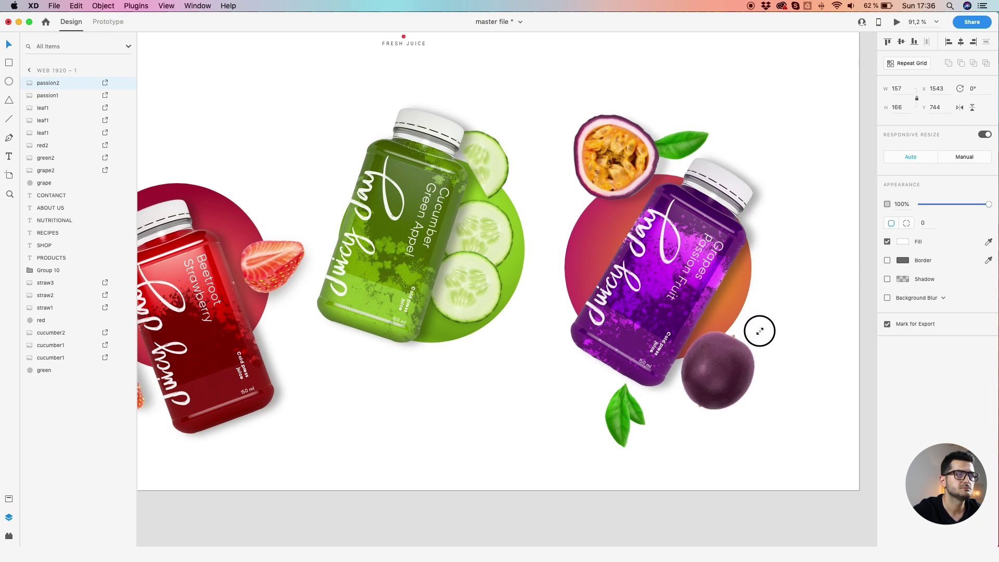
pyautogui.moveTo(726, 372); pyautogui.dragTo(730, 377)
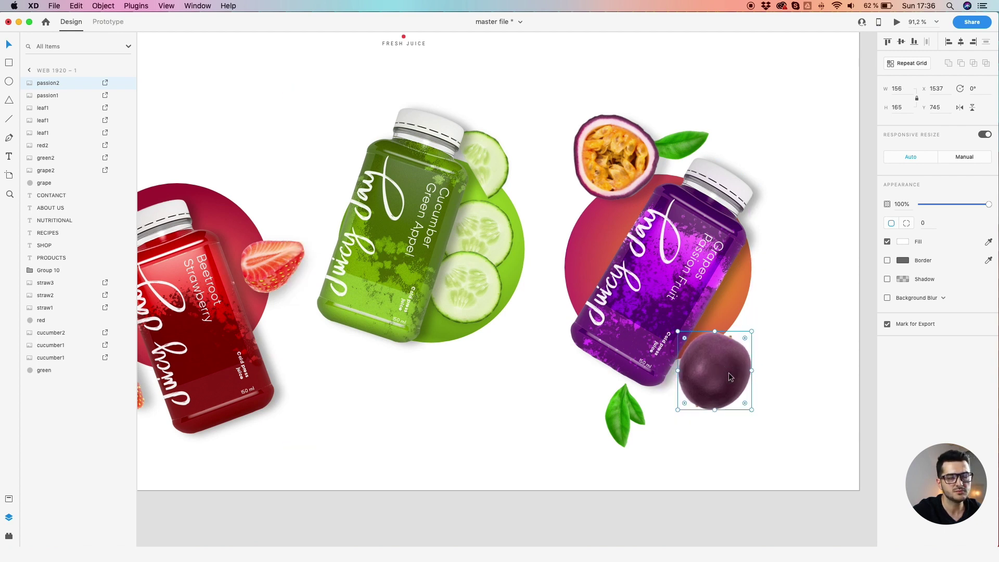
pyautogui.click(803, 370)
# - Add a shadow to the whole passion fruit with X 6, Y 6 and blur 12
pyautogui.click(734, 386)
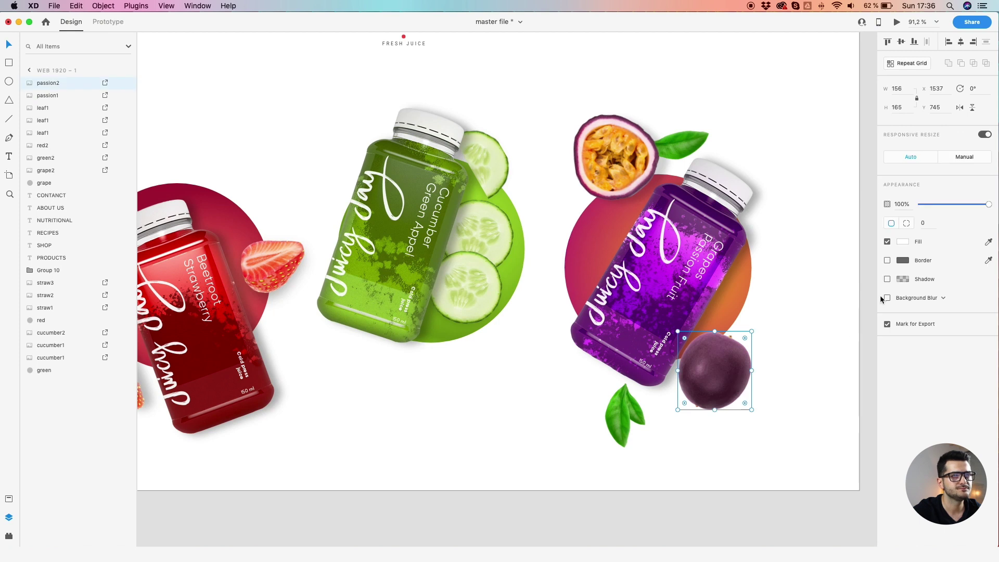
pyautogui.click(888, 278)
pyautogui.click(908, 297)
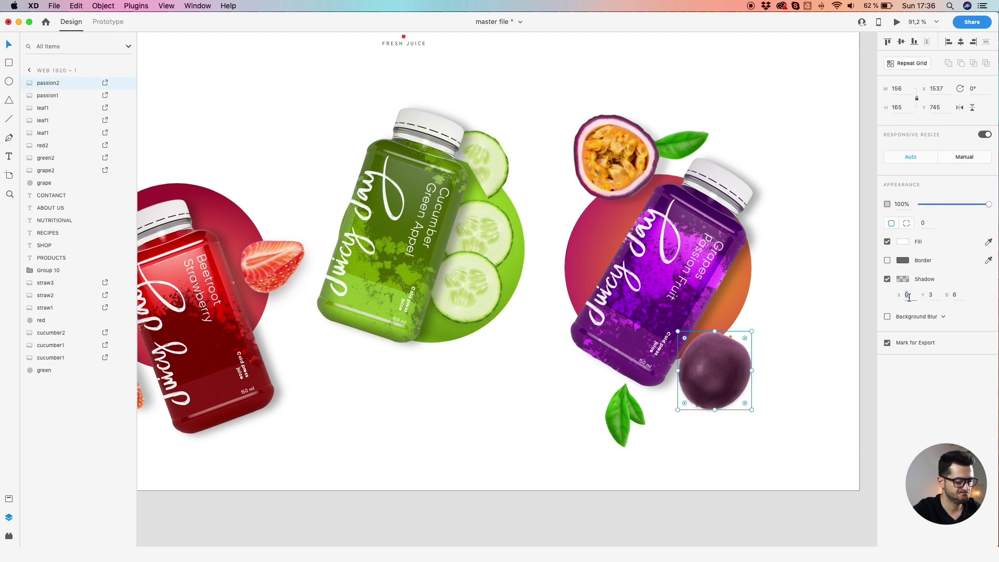
pyautogui.press('Tab')
pyautogui.write('6')
pyautogui.press('Tab')
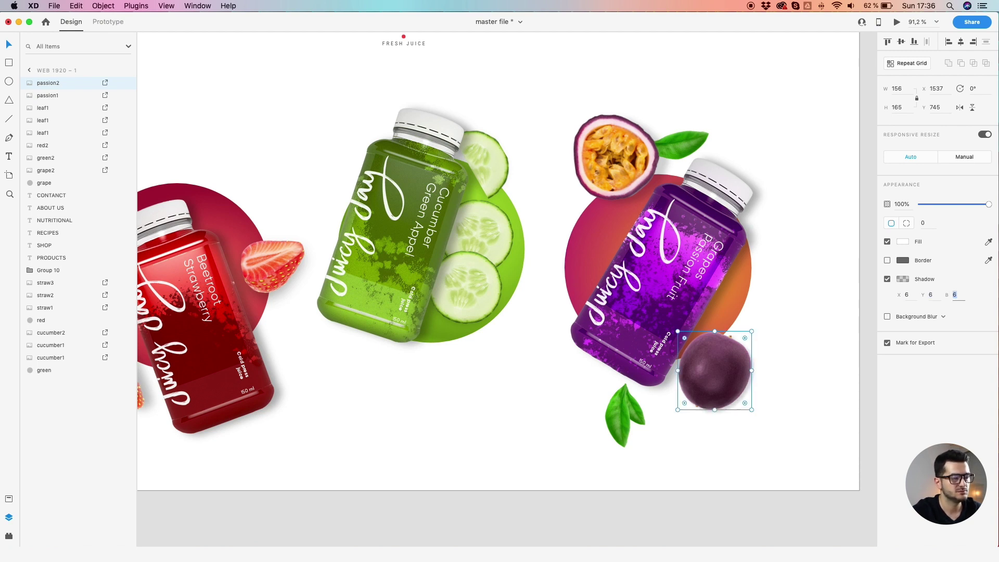
pyautogui.write('12')
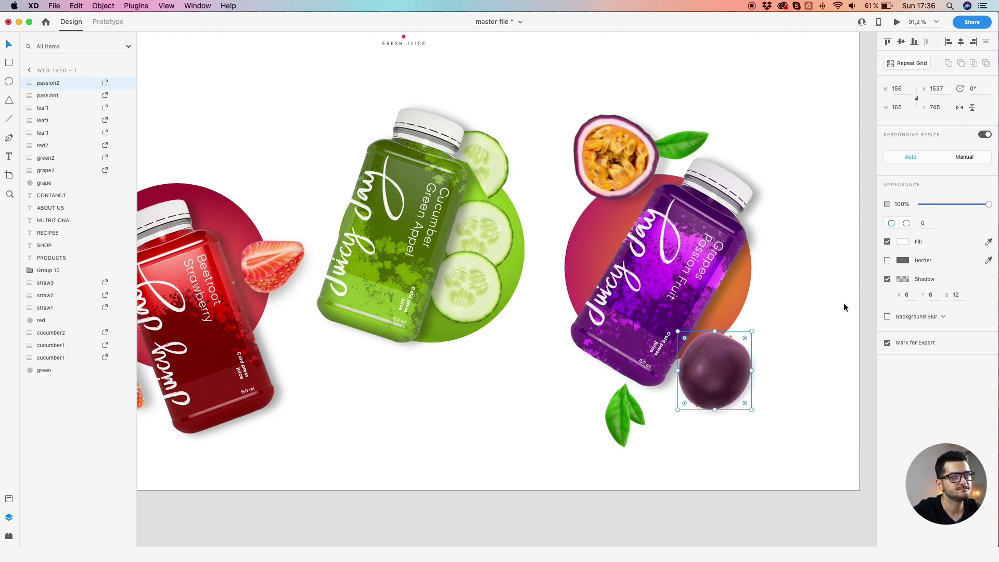
# - Increase the opacity of the whole passion fruit's shadow colour slightly and open the shadow's X offset for editing
pyautogui.click(903, 279)
pyautogui.moveTo(882, 291); pyautogui.dragTo(884, 288)
pyautogui.click(908, 295)
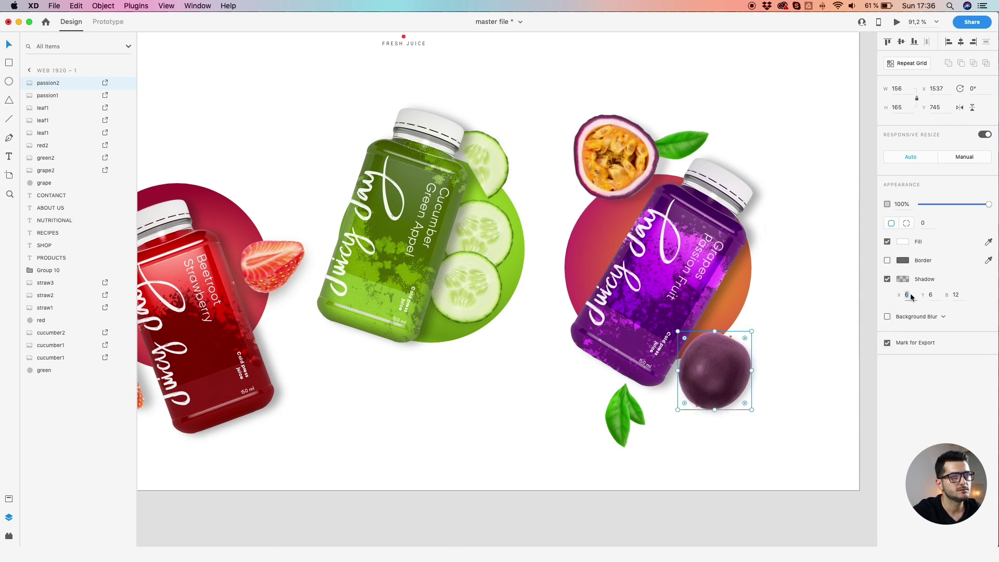
# - Set the whole passion fruit's shadow to an X offset of 10, a blur of 15 and 25% opacity
pyautogui.press('Up')
pyautogui.press('Up')
pyautogui.click(956, 295)
pyautogui.press('Up')
pyautogui.press('Up')
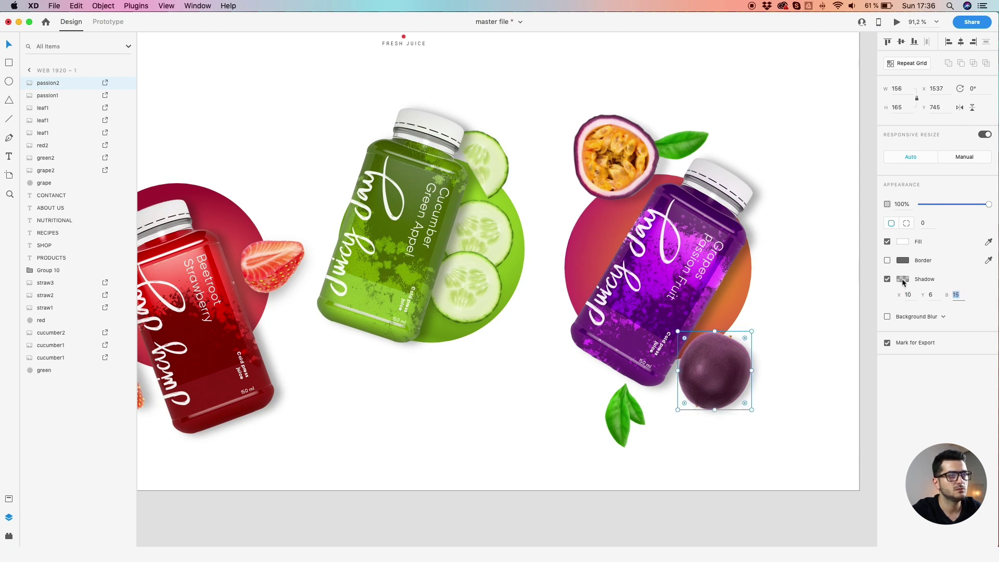
pyautogui.click(903, 279)
pyautogui.moveTo(881, 286); pyautogui.dragTo(883, 283)
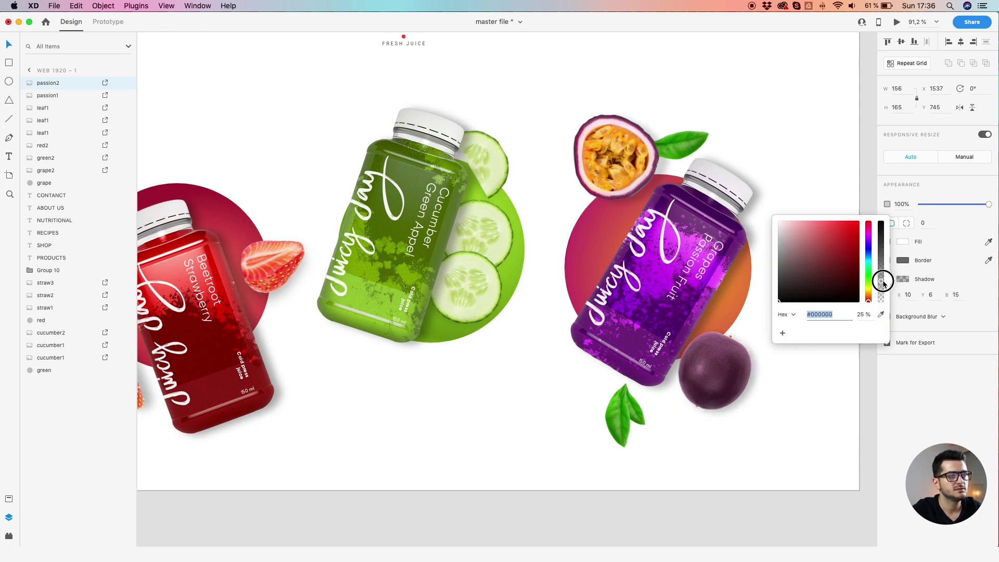
pyautogui.click(722, 370)
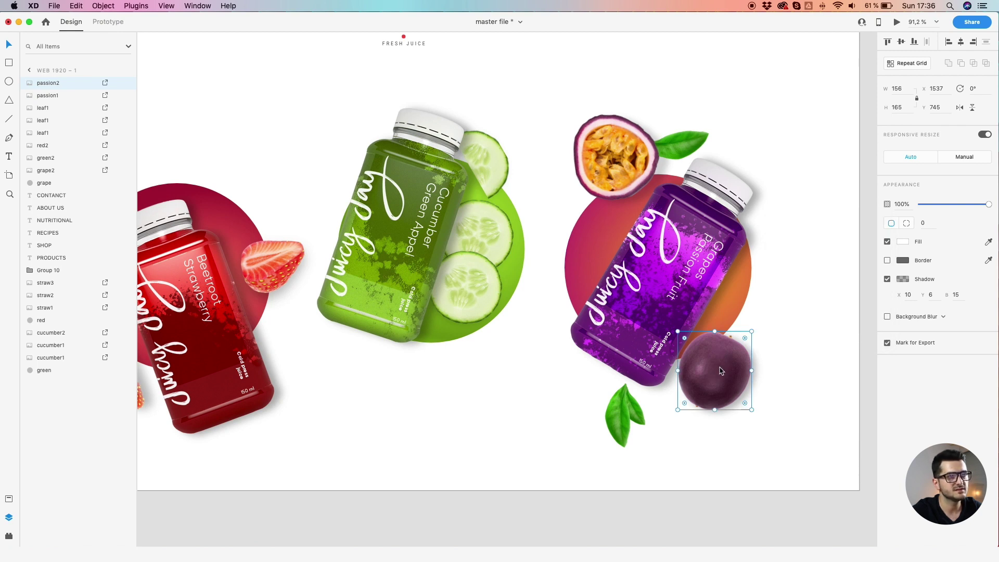
# - Set the whole passion fruit's shadow X offset to 14 and blur to 20, then fine-tune the shadow opacity
pyautogui.click(907, 294)
pyautogui.press('Up')
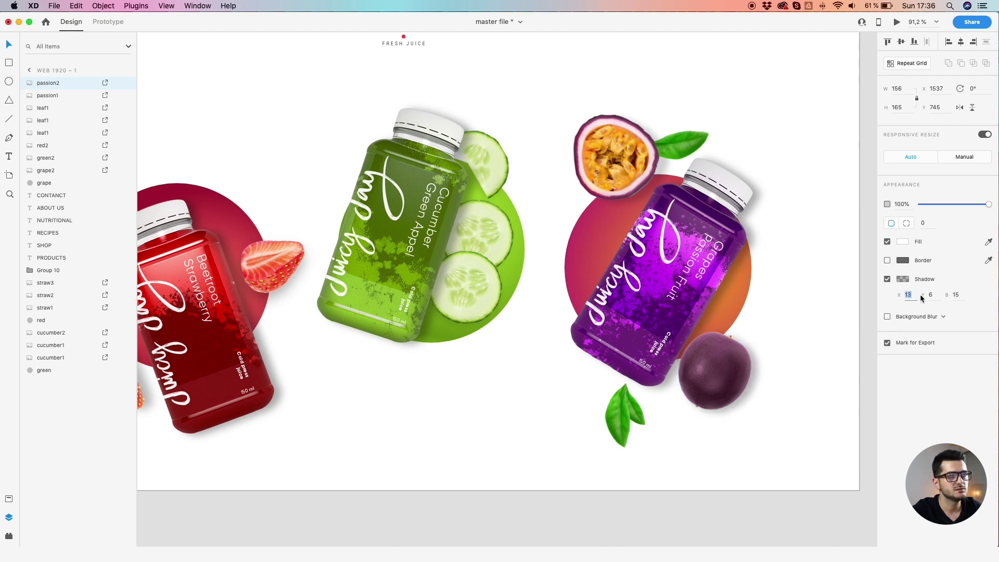
pyautogui.click(955, 294)
pyautogui.press('Up')
pyautogui.press('Up')
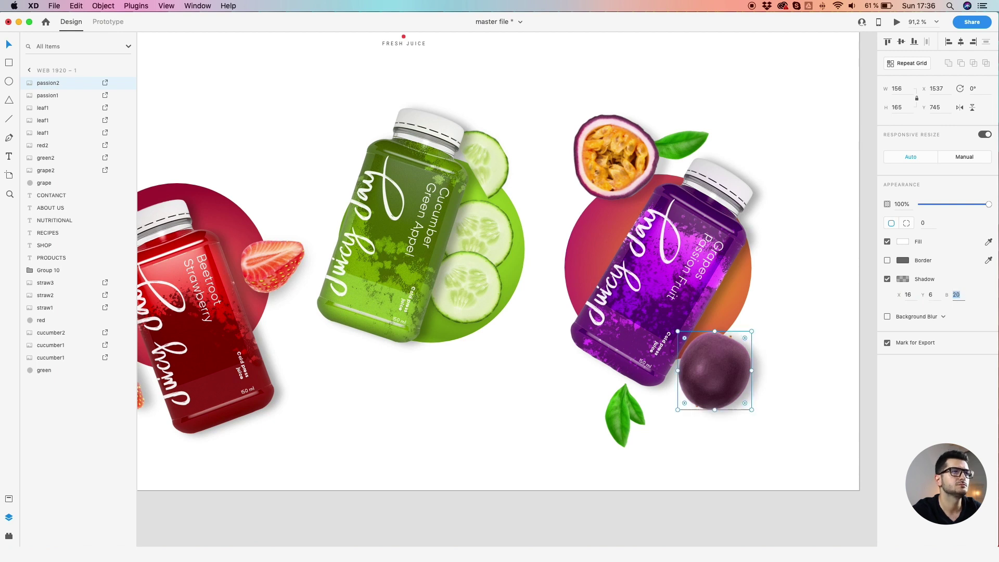
pyautogui.click(908, 294)
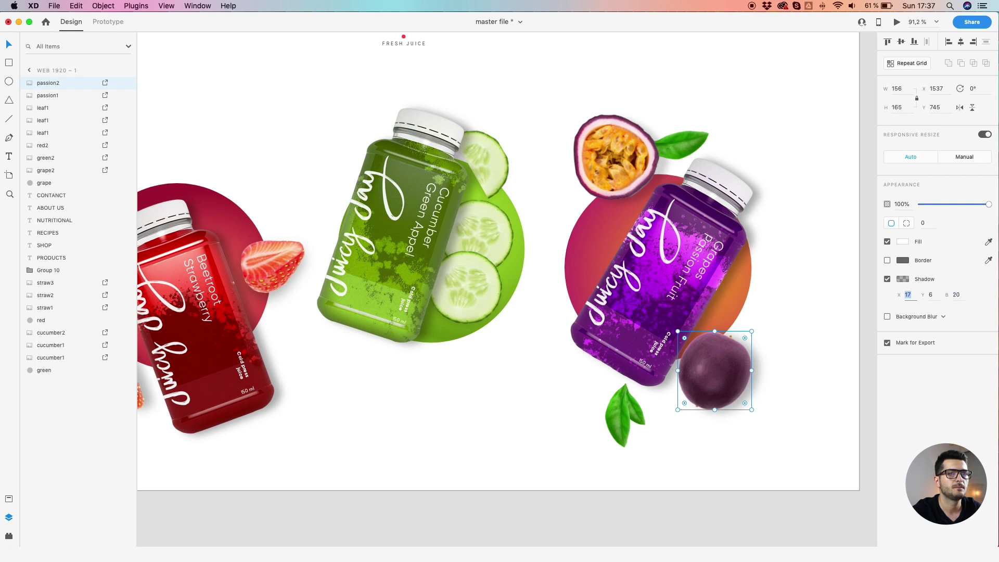
pyautogui.press('Up')
pyautogui.press('Up')
pyautogui.press('Up')
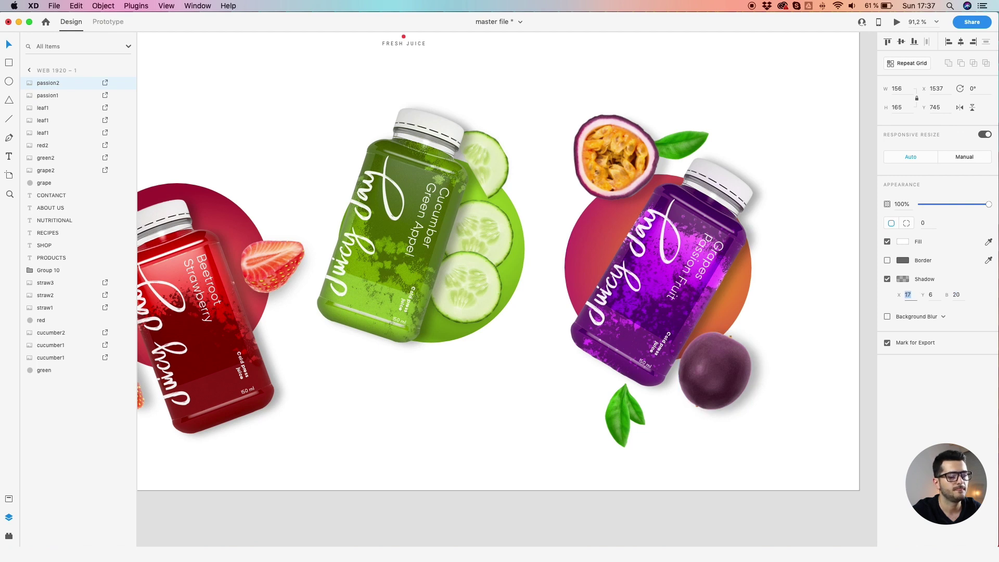
pyautogui.click(902, 279)
pyautogui.moveTo(880, 279); pyautogui.dragTo(879, 280)
pyautogui.click(715, 415)
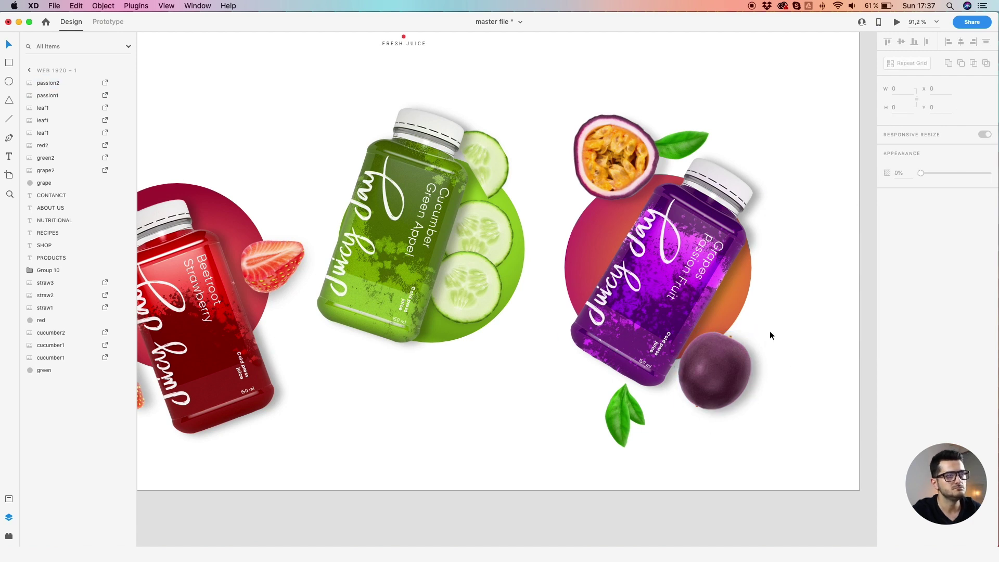
# - Increase the Y offset of the whole passion fruit's shadow
pyautogui.click(712, 351)
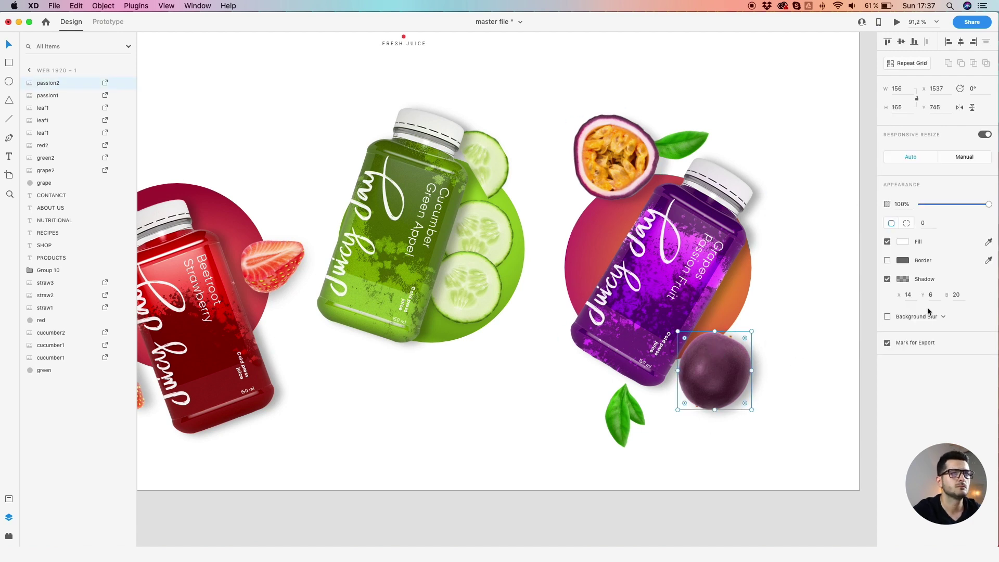
pyautogui.write('9')
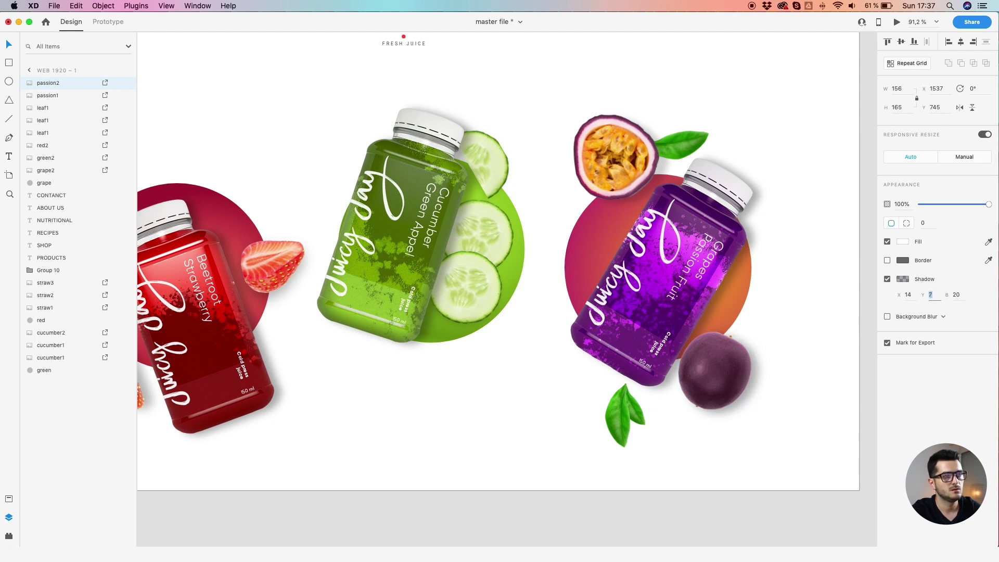
pyautogui.press('Down')
pyautogui.press('Down')
pyautogui.press('Down')
pyautogui.press('Up')
pyautogui.press('Up')
pyautogui.press('Up')
pyautogui.press('Up')
pyautogui.press('Up')
pyautogui.press('Up')
pyautogui.press('Up')
pyautogui.press('Up')
pyautogui.press('Up')
pyautogui.press('Up')
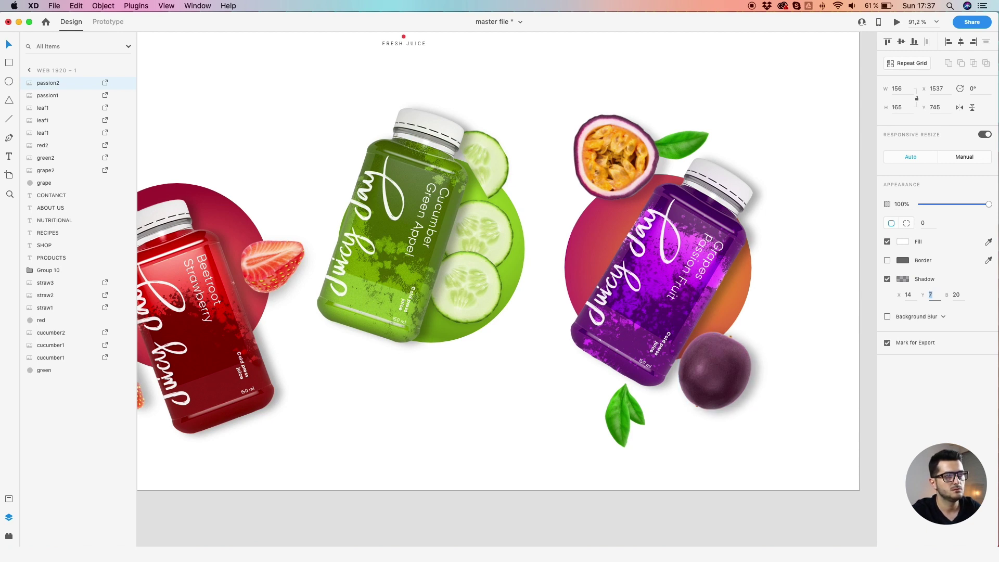
pyautogui.click(802, 338)
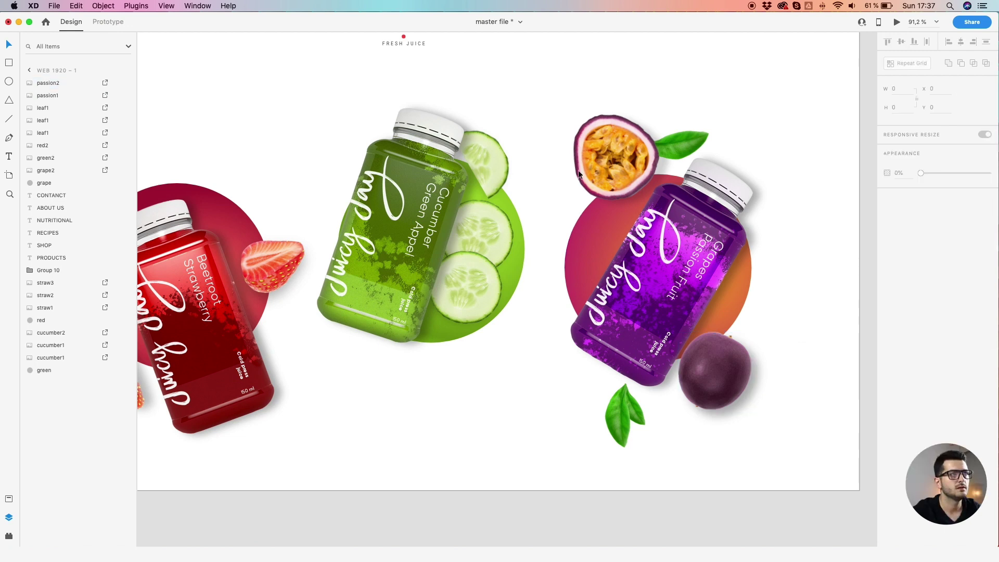
# - Enable a shadow on the leaf beside the halved passion fruit and increase its X offset
pyautogui.click(671, 249)
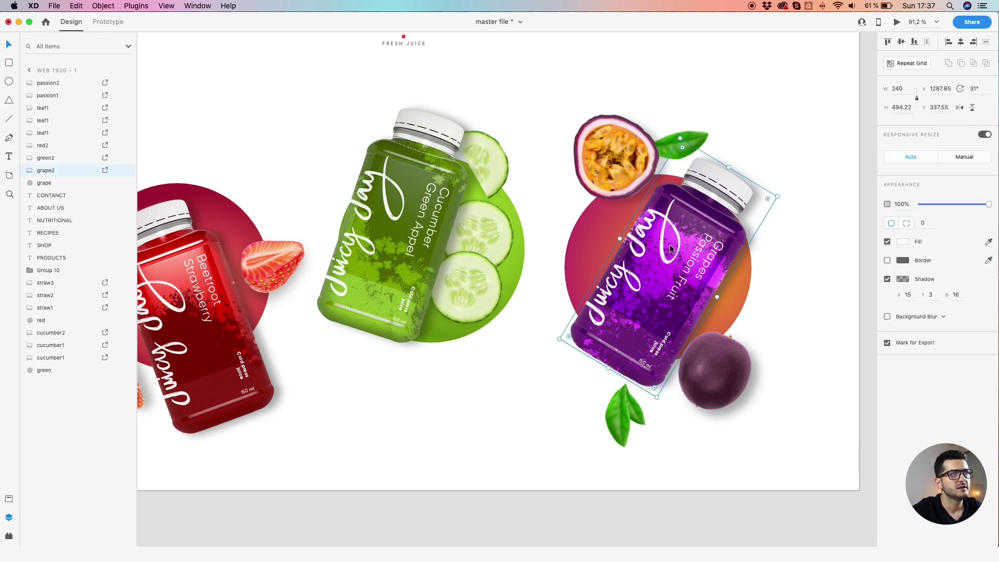
pyautogui.click(685, 144)
pyautogui.click(887, 279)
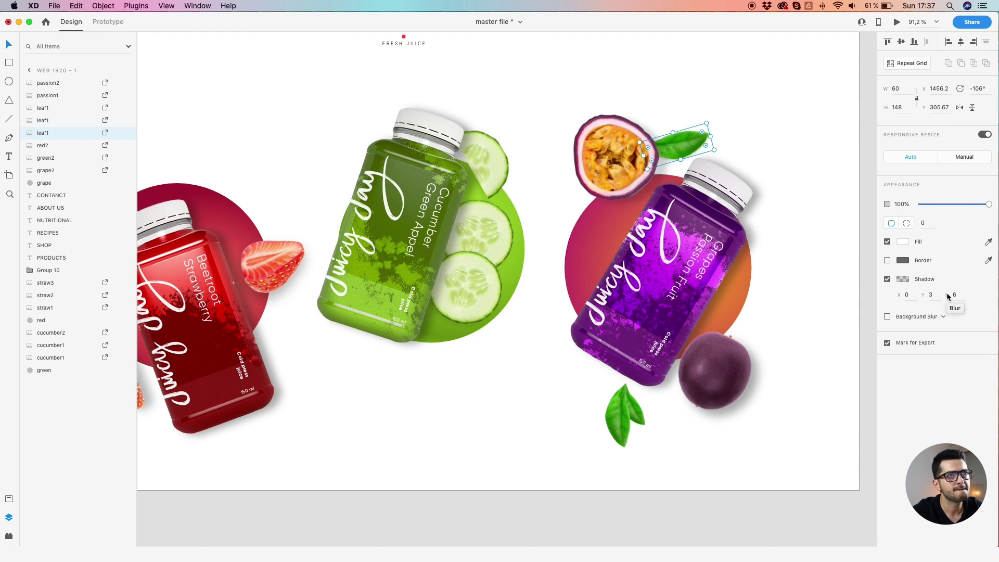
pyautogui.click(914, 296)
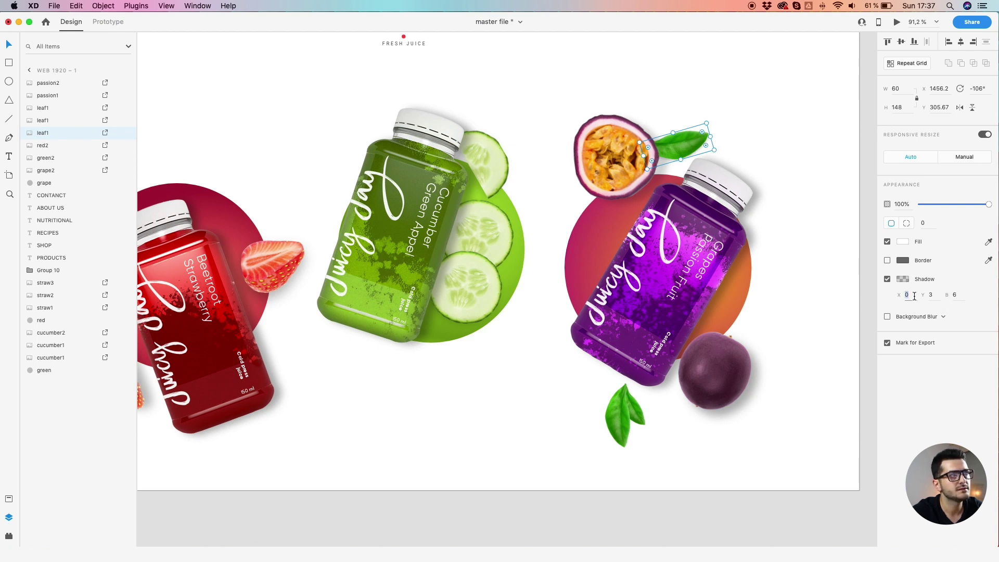
pyautogui.press('Up')
pyautogui.press('Up')
pyautogui.press('Up')
pyautogui.press('Up')
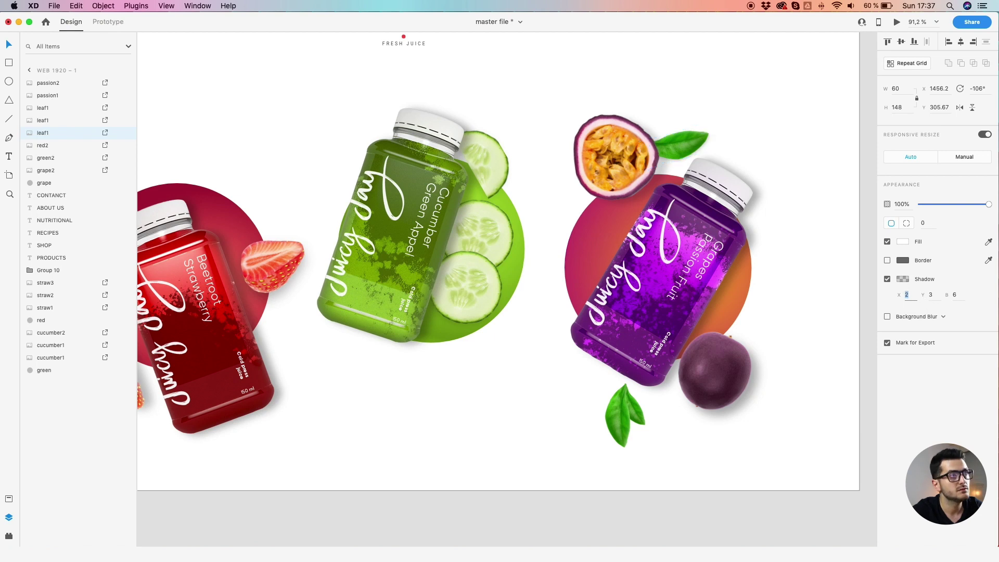
pyautogui.hotkey('shift', 'Tab')
pyautogui.press('Up')
pyautogui.press('Up')
pyautogui.press('Up')
# - Fine-tune the X and Y shadow offsets of the leaf beside the halved passion fruit
pyautogui.click(932, 296)
pyautogui.press('Down')
pyautogui.press('Down')
pyautogui.click(907, 296)
pyautogui.press('Up')
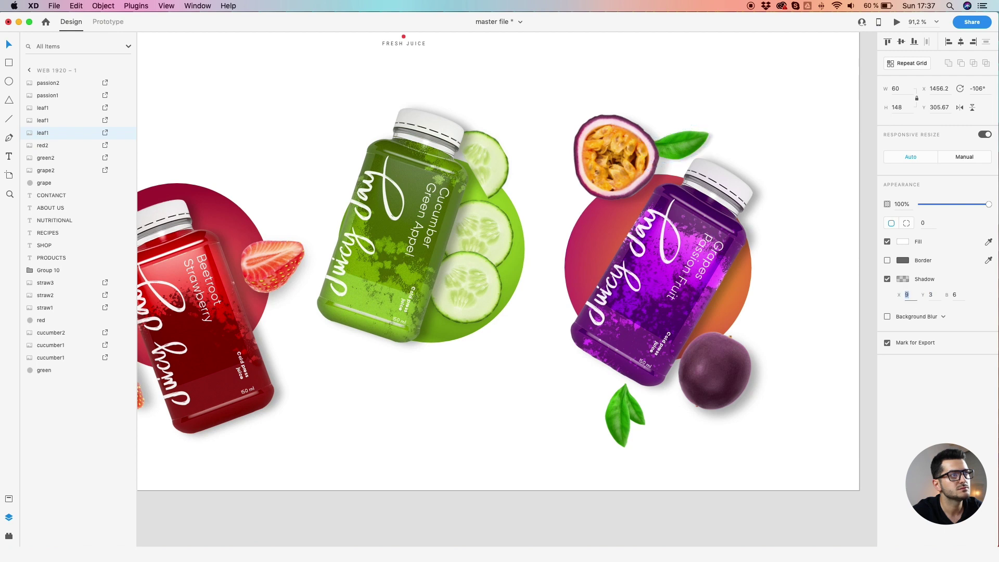
pyautogui.click(931, 295)
pyautogui.press('Up')
pyautogui.press('Up')
pyautogui.press('Up')
pyautogui.click(955, 295)
pyautogui.click(931, 295)
pyautogui.press('Down')
pyautogui.press('Down')
pyautogui.click(907, 296)
pyautogui.press('Down')
pyautogui.press('Down')
# - Enable a shadow on the larger leaf below the purple bottle with an X offset of 2 and 30% opacity
pyautogui.click(622, 416)
pyautogui.click(887, 279)
pyautogui.press('Up')
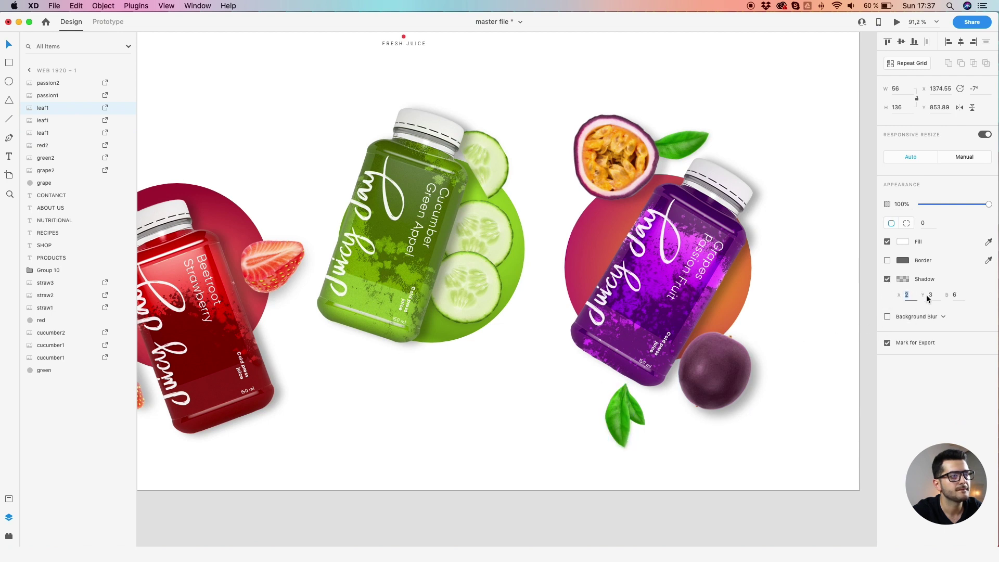
pyautogui.click(903, 279)
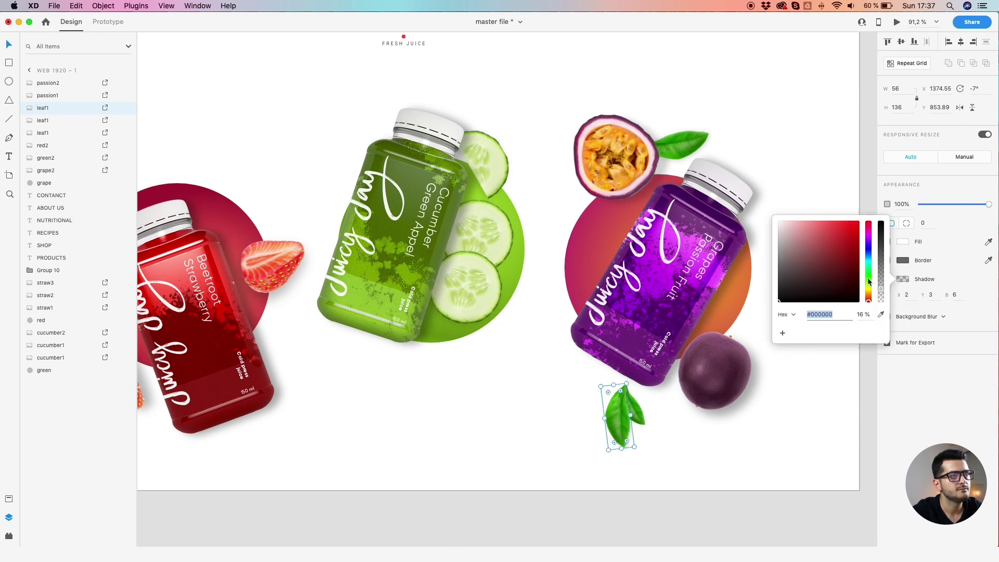
pyautogui.moveTo(880, 292); pyautogui.dragTo(883, 279)
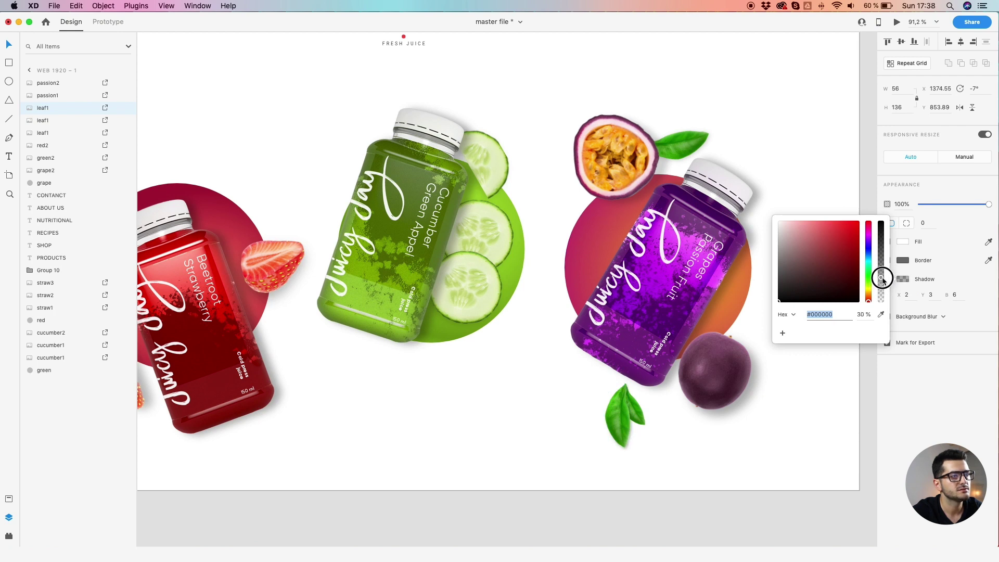
pyautogui.click(636, 410)
# - Set the smaller leaf's shadow below the purple bottle to 29% opacity, X offset 1, Y offset -2 and blur 3
pyautogui.click(637, 410)
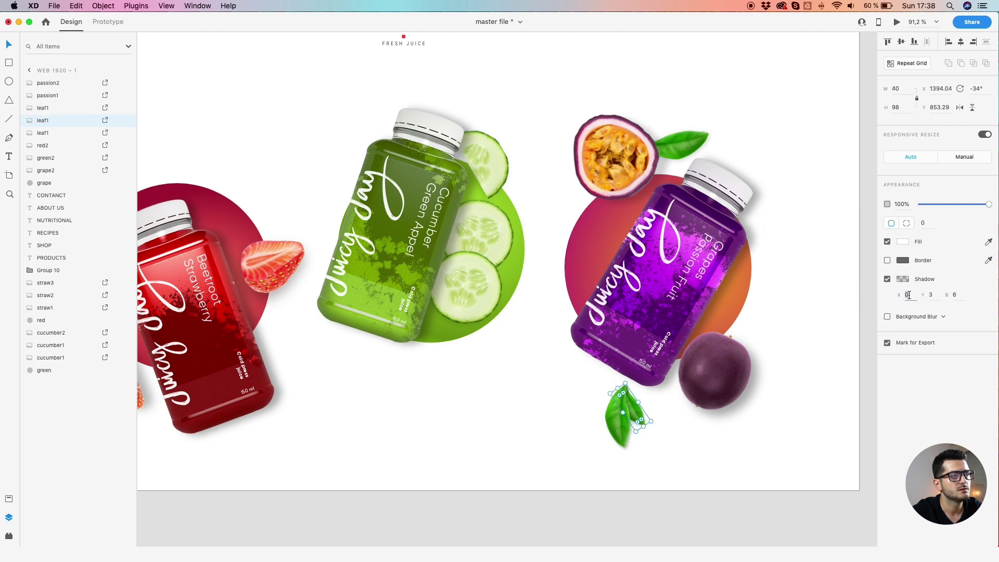
pyautogui.click(903, 279)
pyautogui.moveTo(881, 279); pyautogui.dragTo(880, 279)
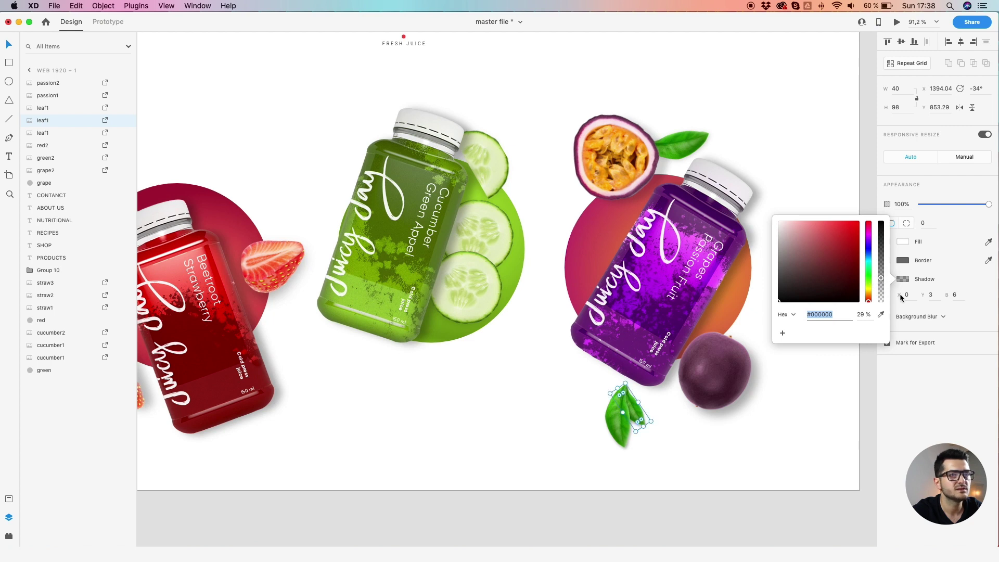
pyautogui.click(952, 295)
pyautogui.write('3')
pyautogui.press('Return')
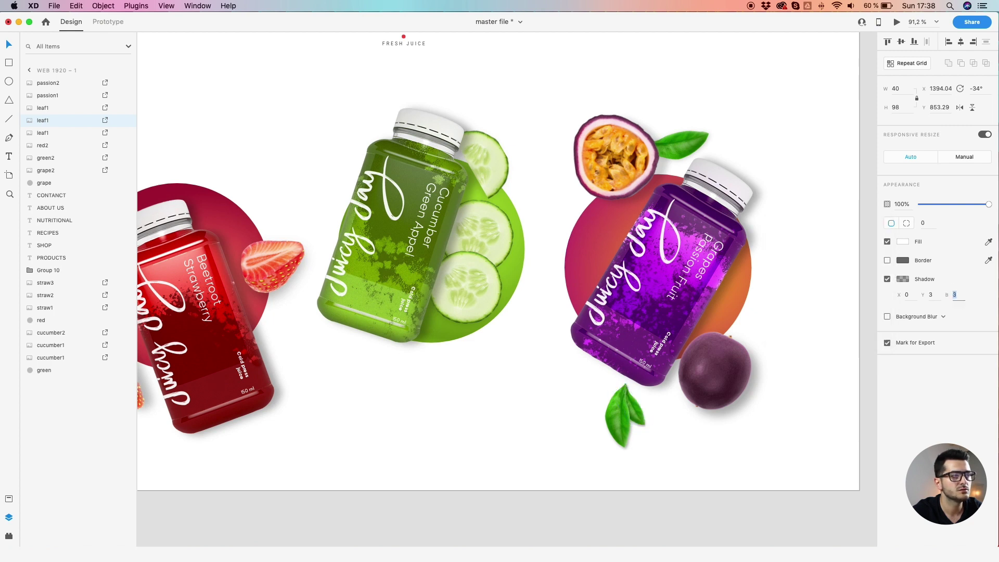
pyautogui.click(930, 295)
pyautogui.write('1')
pyautogui.press('Return')
pyautogui.click(909, 296)
pyautogui.write('1')
# - Set the smaller leaf's shadow blur to 4 and its opacity to 17%
pyautogui.click(954, 295)
pyautogui.write('4')
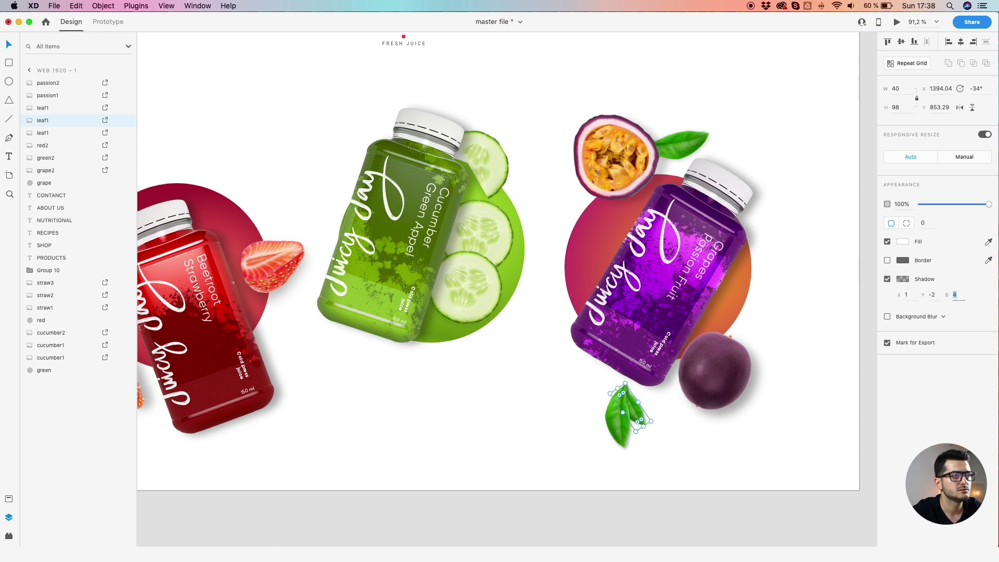
pyautogui.press('Return')
pyautogui.click(908, 283)
pyautogui.moveTo(879, 272); pyautogui.dragTo(881, 287)
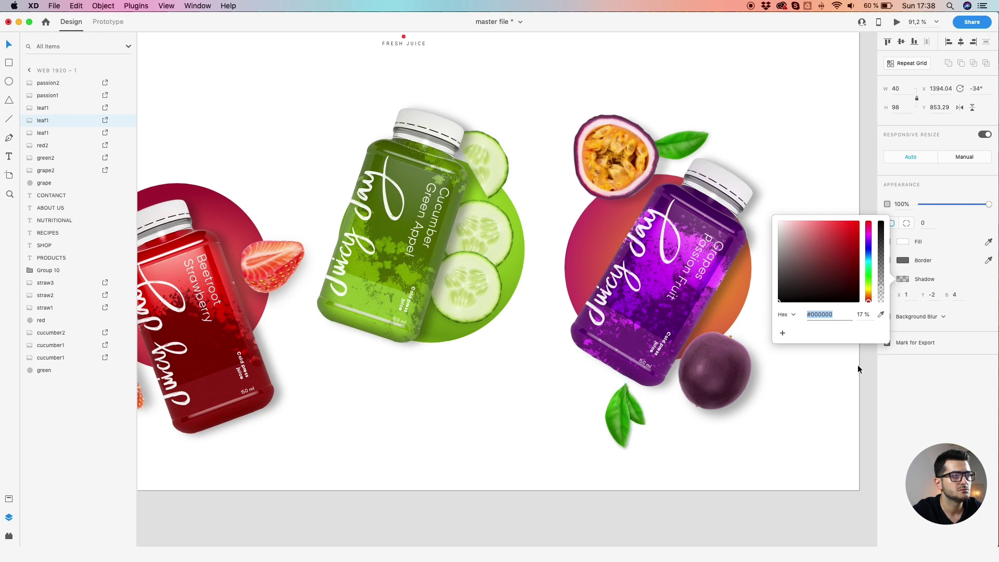
pyautogui.click(800, 437)
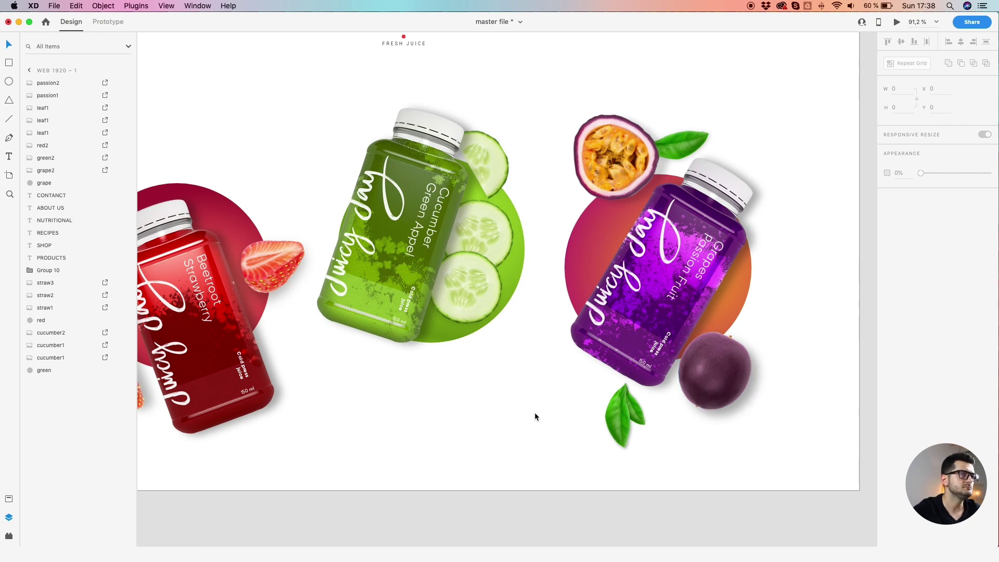
# - Nudge the whole strawberry slightly down and away from the red bottle, and the strawberry half nearest the green bottle slightly up
pyautogui.scroll(-5, 535, 413)
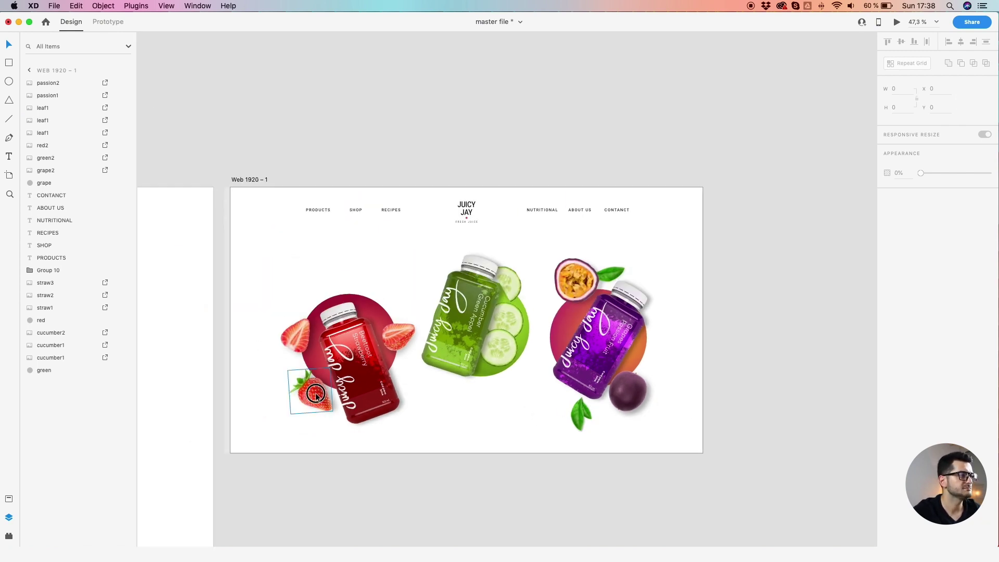
pyautogui.moveTo(312, 394); pyautogui.dragTo(309, 398)
pyautogui.click(302, 336)
pyautogui.moveTo(392, 326); pyautogui.dragTo(392, 322)
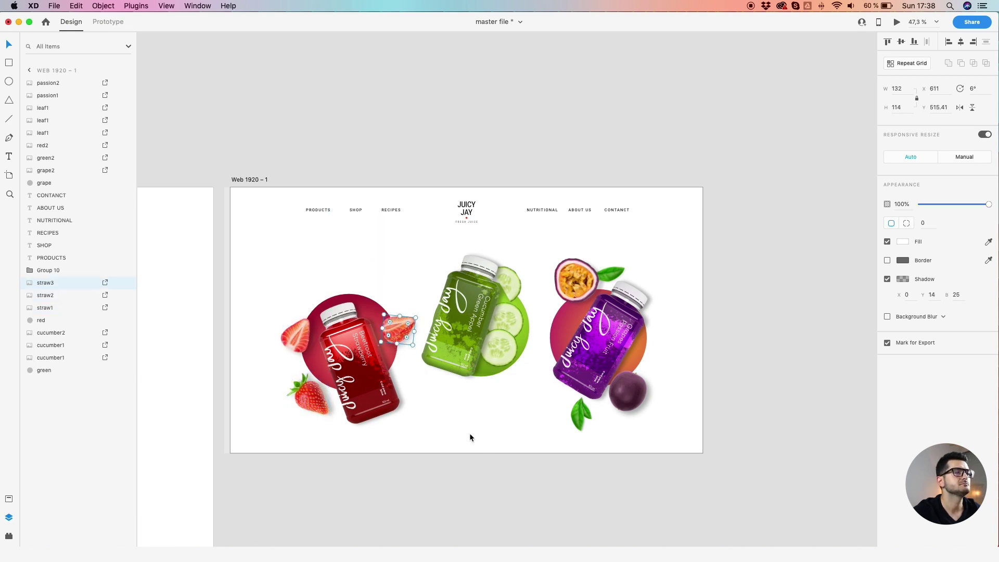
# - Turn on the column layout grid for the Web 1920 – 1 artboard
pyautogui.moveTo(470, 440); pyautogui.dragTo(510, 409)
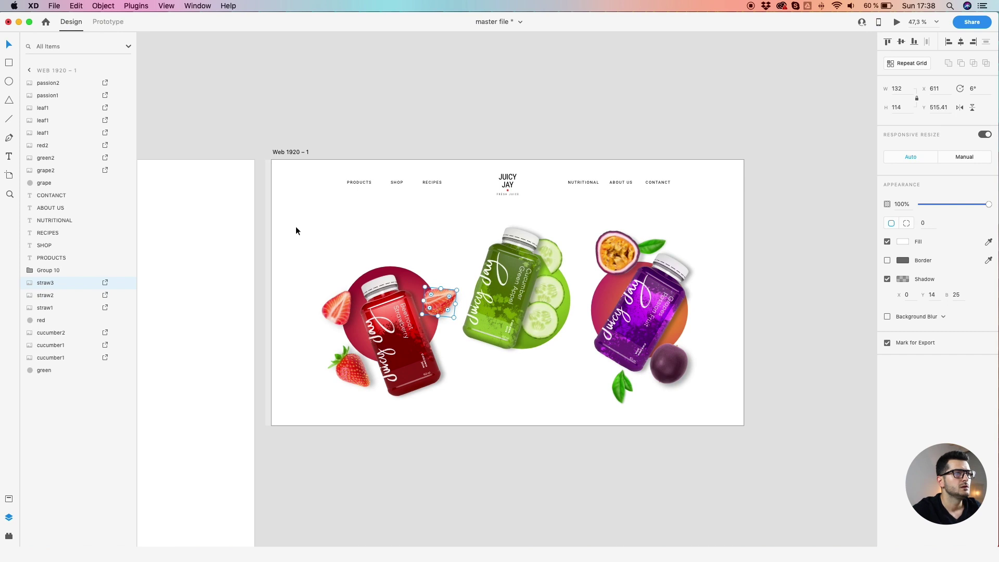
pyautogui.click(294, 152)
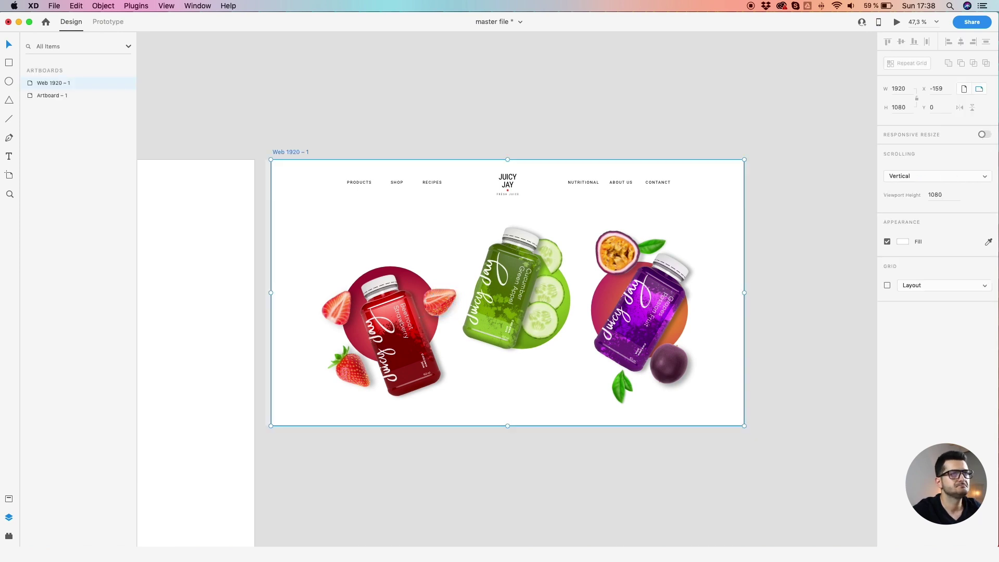
pyautogui.click(887, 285)
# - Add a left-aligned text area about 284 by 73 above the red bottle reading "THE BEETROOT & STRAWBERRY"
pyautogui.moveTo(318, 256); pyautogui.dragTo(522, 266)
pyautogui.moveTo(451, 301); pyautogui.dragTo(374, 281)
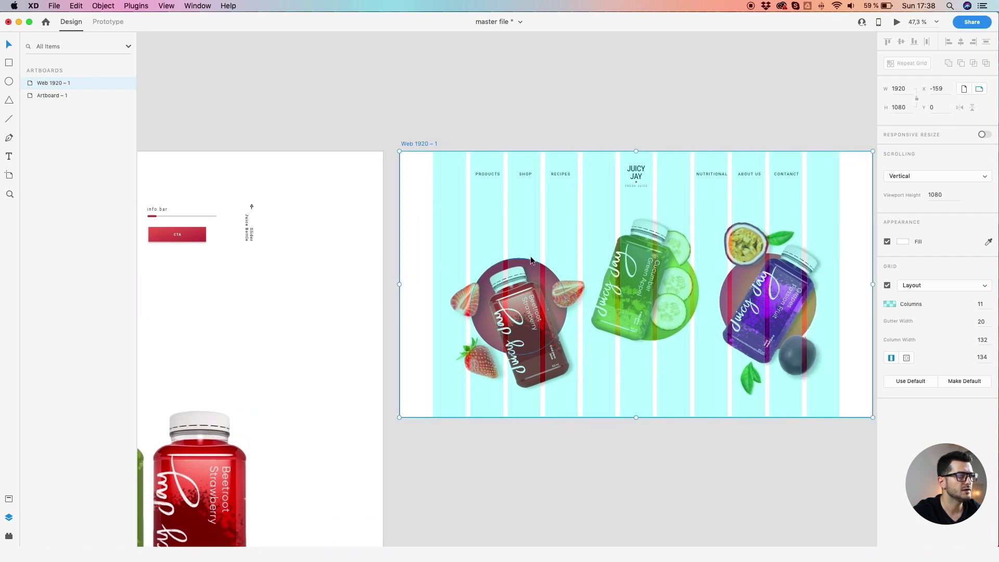
pyautogui.scroll(2, 524, 247)
pyautogui.click(9, 156)
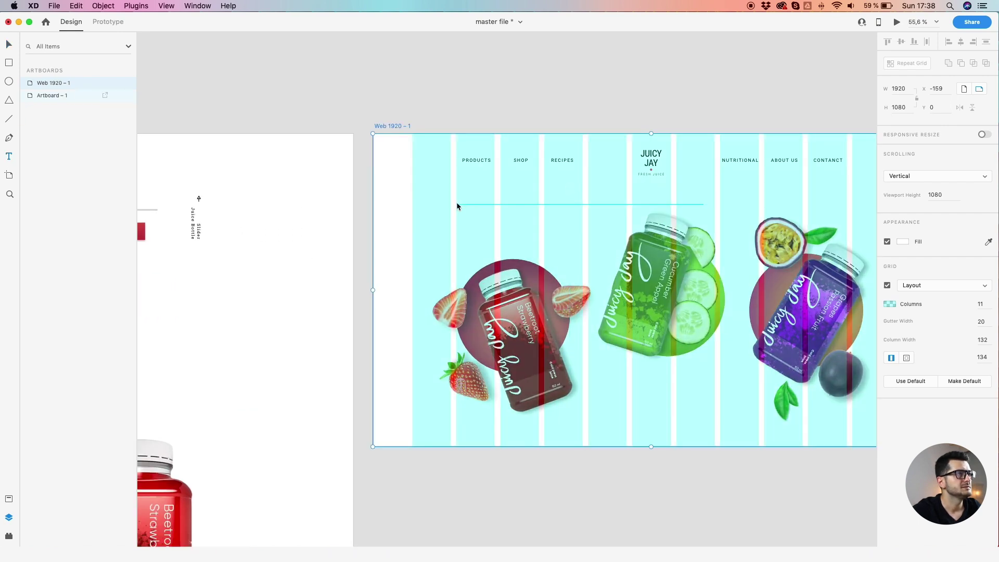
pyautogui.moveTo(457, 202); pyautogui.dragTo(538, 222)
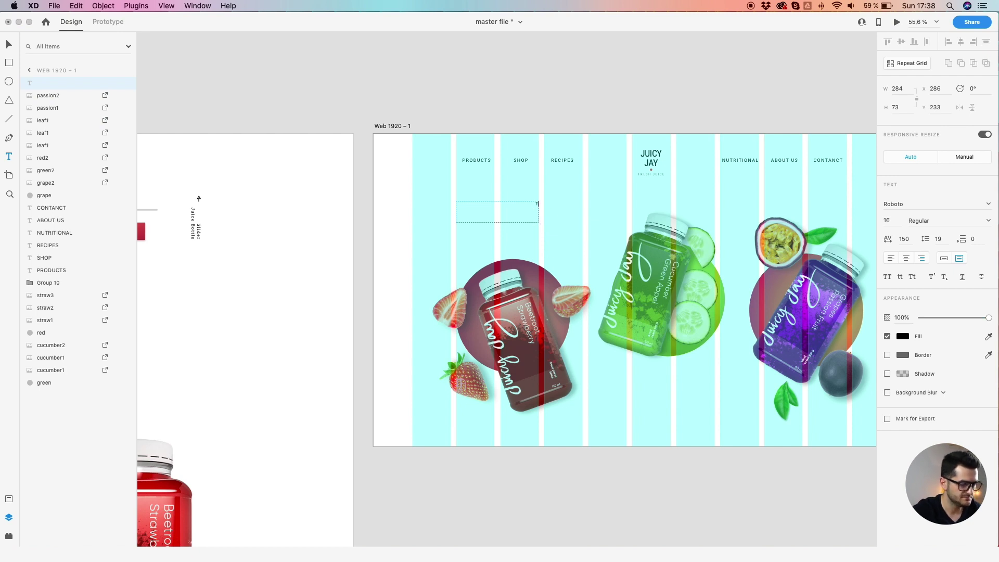
pyautogui.write('B')
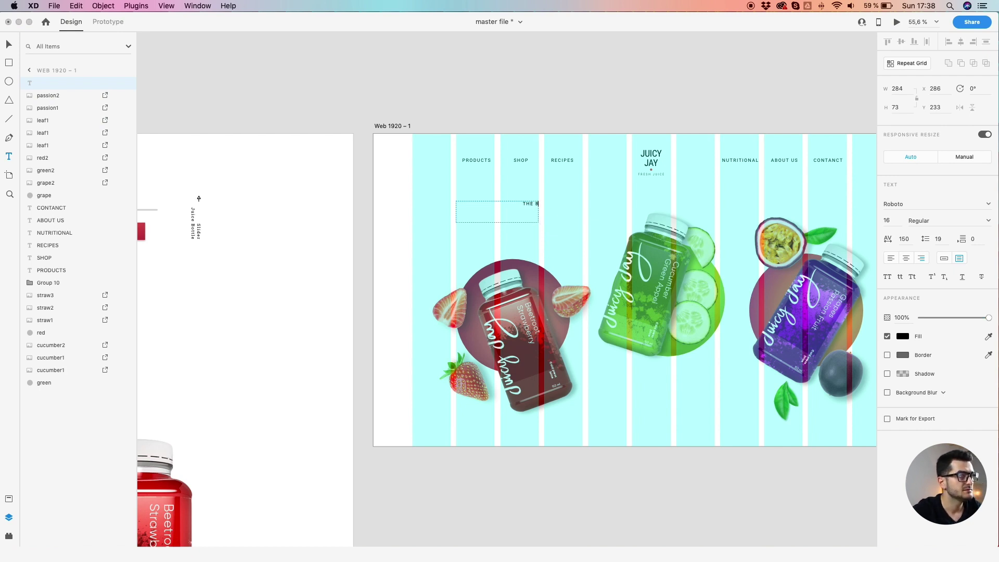
pyautogui.write('EET')
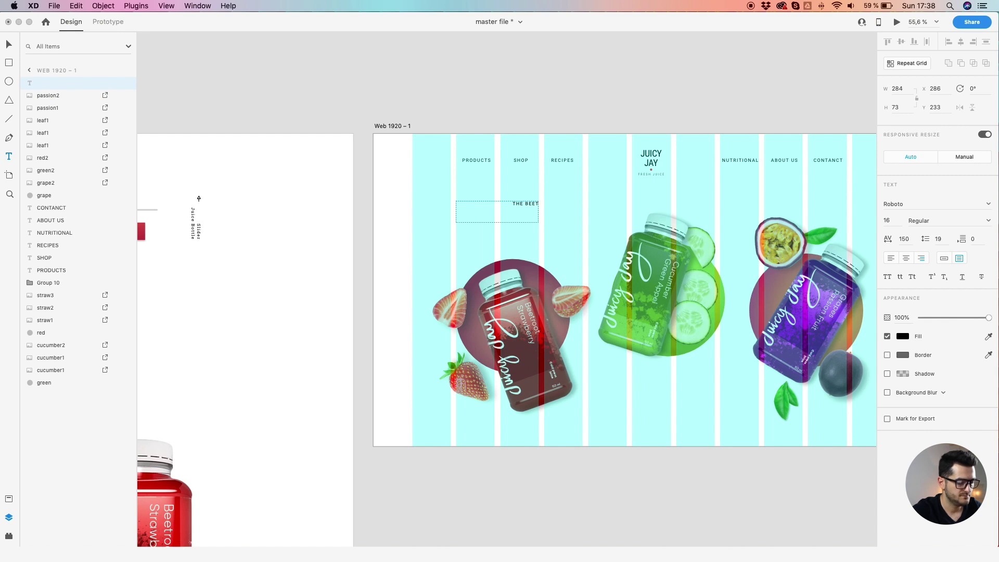
pyautogui.write('ROOT')
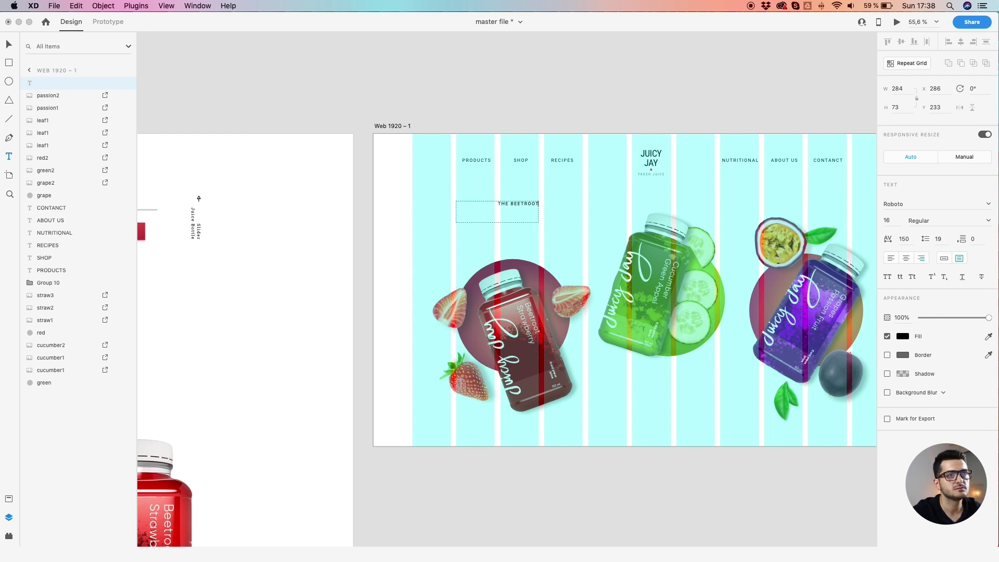
pyautogui.click(890, 259)
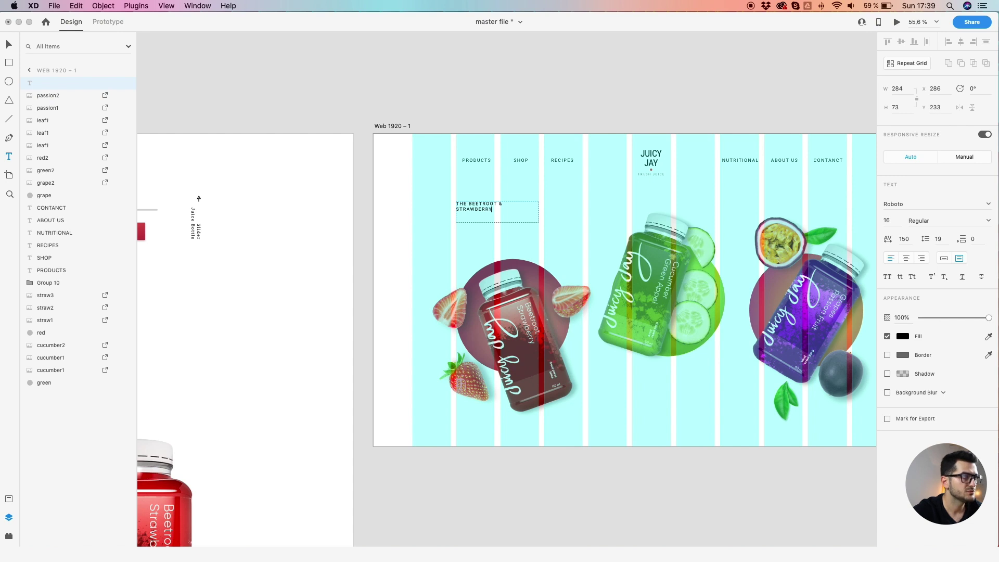
pyautogui.press('Escape')
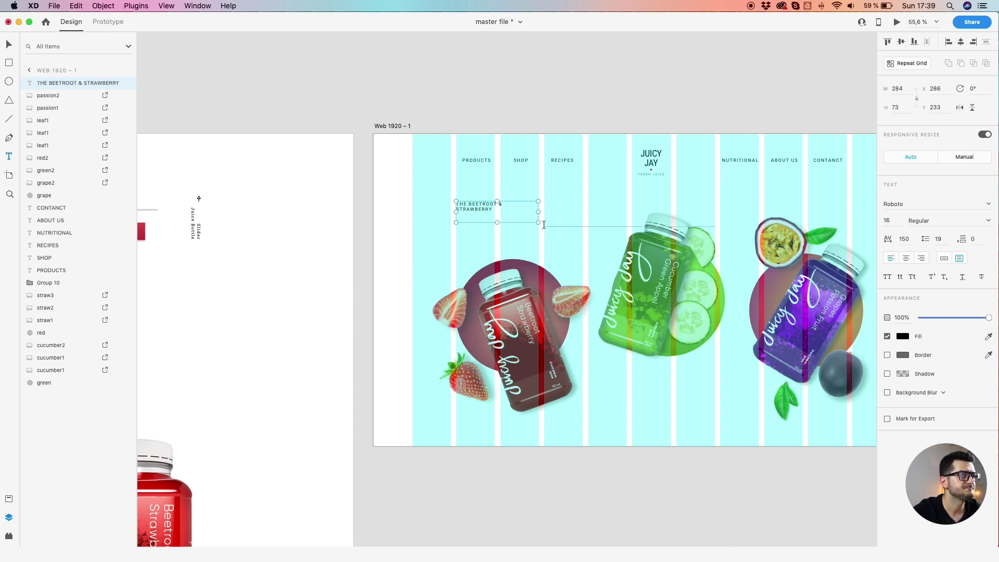
# - Change the beetroot label's font to Roboto Slab and its line spacing to 24
pyautogui.click(899, 205)
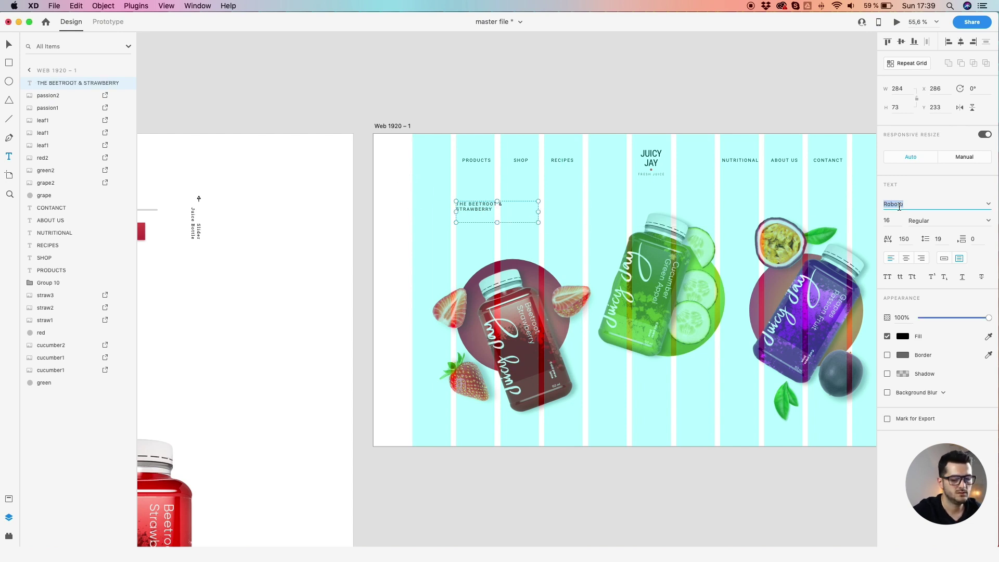
pyautogui.press('Down')
pyautogui.press('Down')
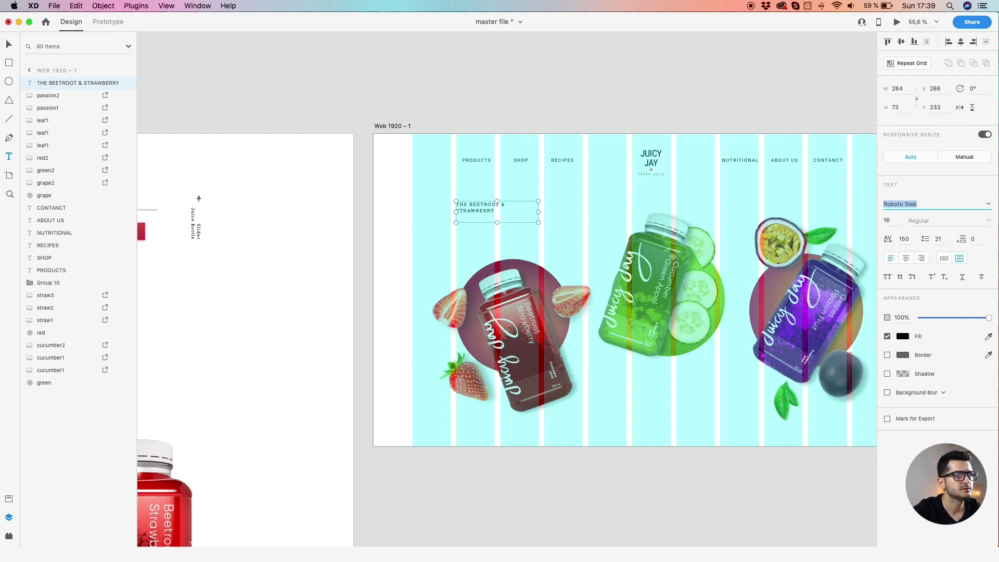
pyautogui.click(940, 240)
pyautogui.press('Up')
pyautogui.press('Up')
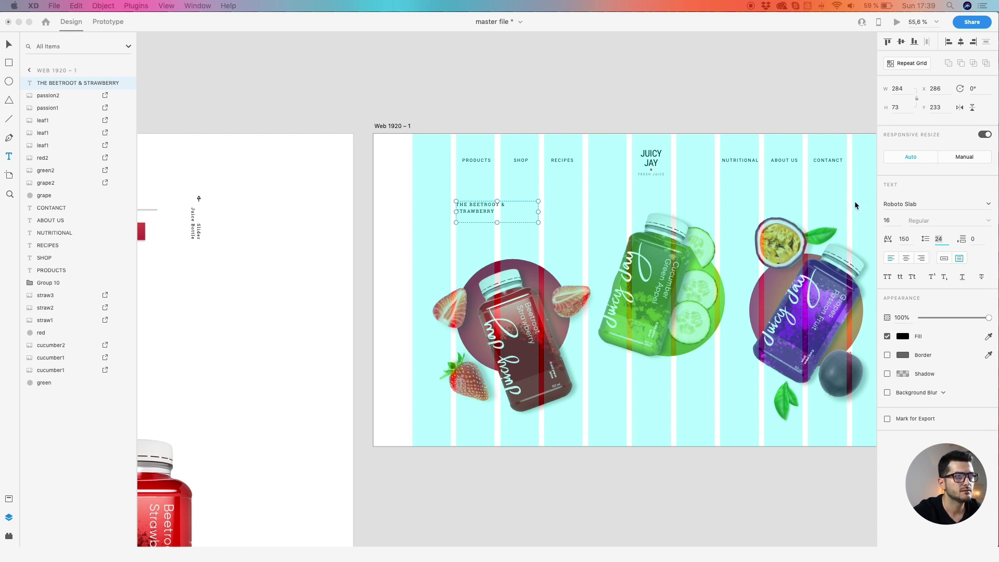
# - Set the beetroot label's font size to 27 and line spacing to 35, enlarging its text box to 105 high
pyautogui.click(893, 224)
pyautogui.write('27')
pyautogui.press('Return')
pyautogui.moveTo(539, 224); pyautogui.dragTo(538, 231)
pyautogui.click(938, 240)
pyautogui.write('35')
pyautogui.press('Return')
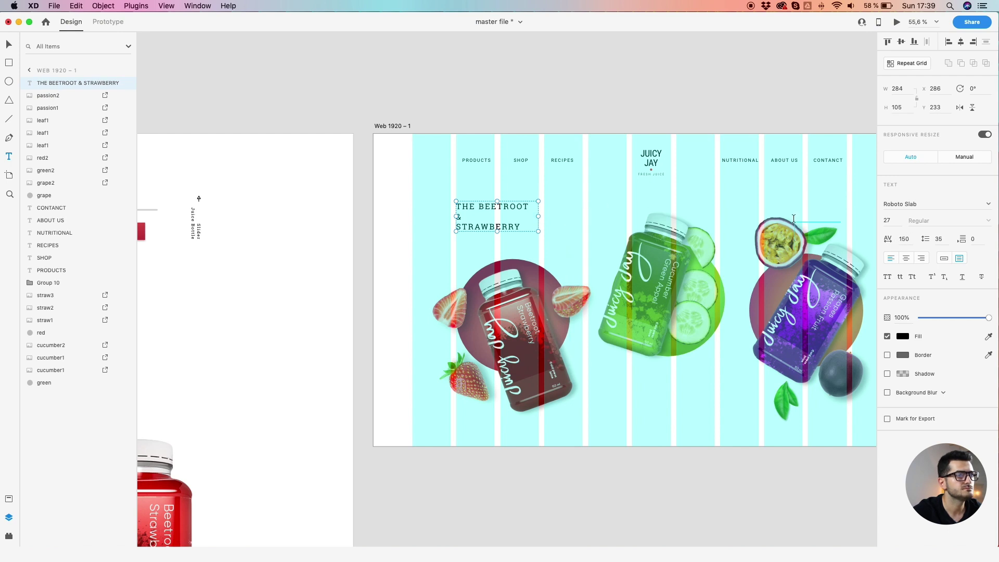
# - Convert the beetroot label to lowercase and capitalise the first letter of "The"
pyautogui.click(900, 278)
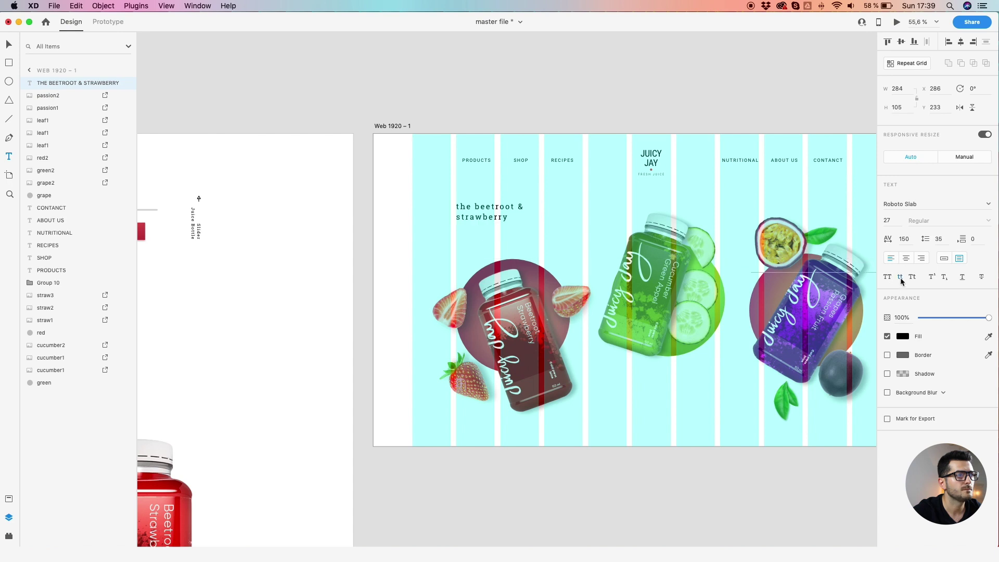
pyautogui.doubleClick(459, 207)
pyautogui.press('super+a')
pyautogui.click(460, 233)
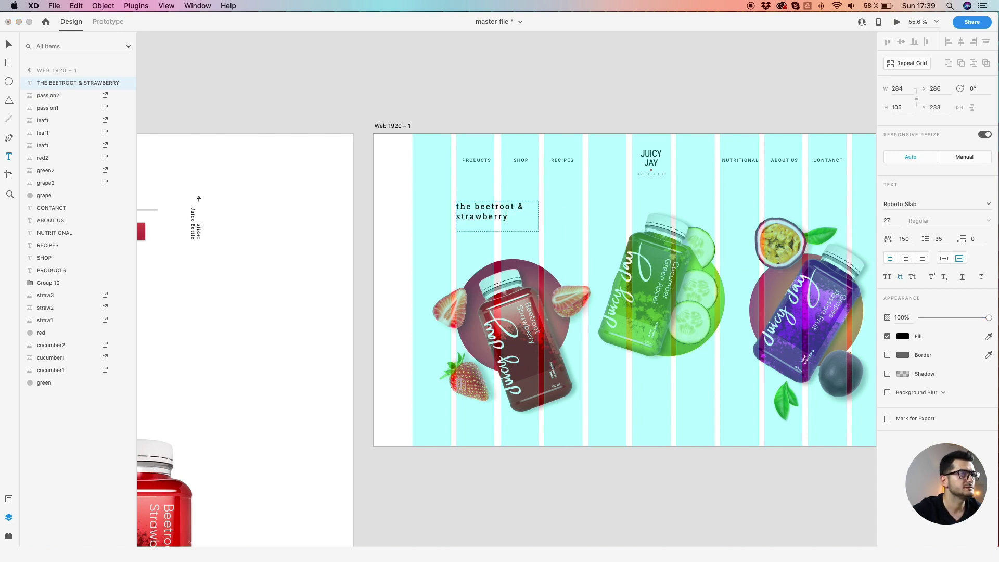
pyautogui.click(451, 206)
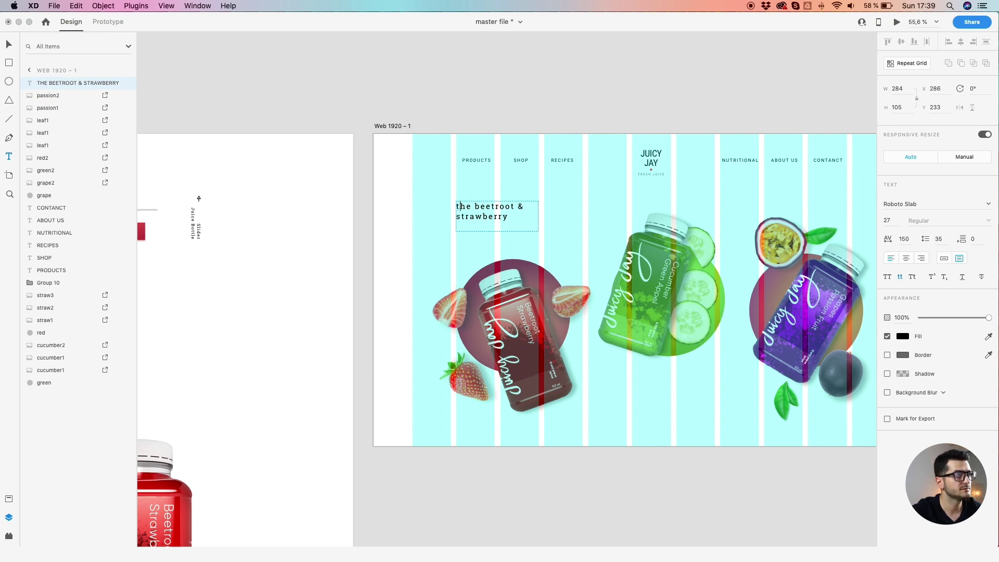
pyautogui.press('BackSpace')
pyautogui.press('Escape')
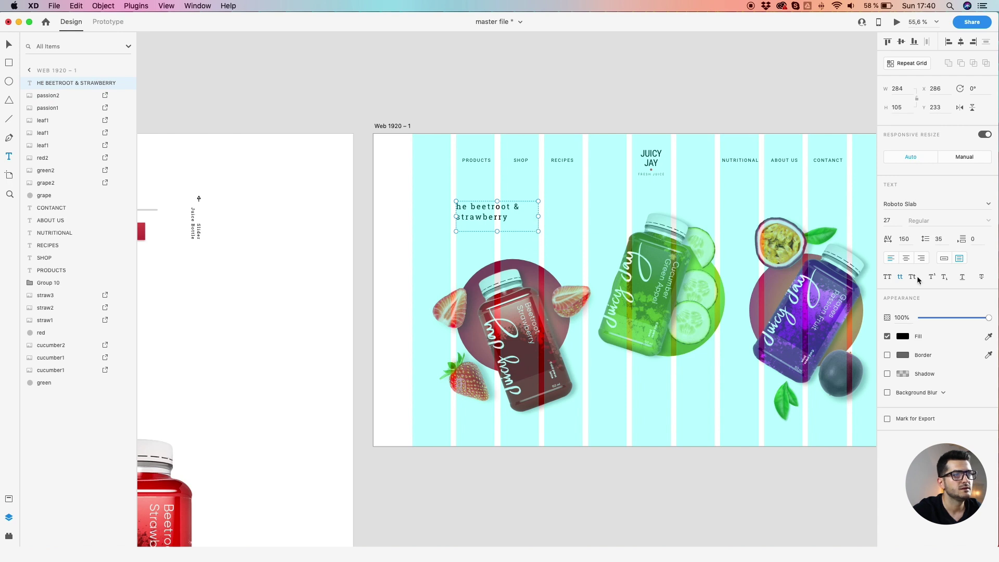
pyautogui.doubleClick(464, 207)
pyautogui.press('super+a')
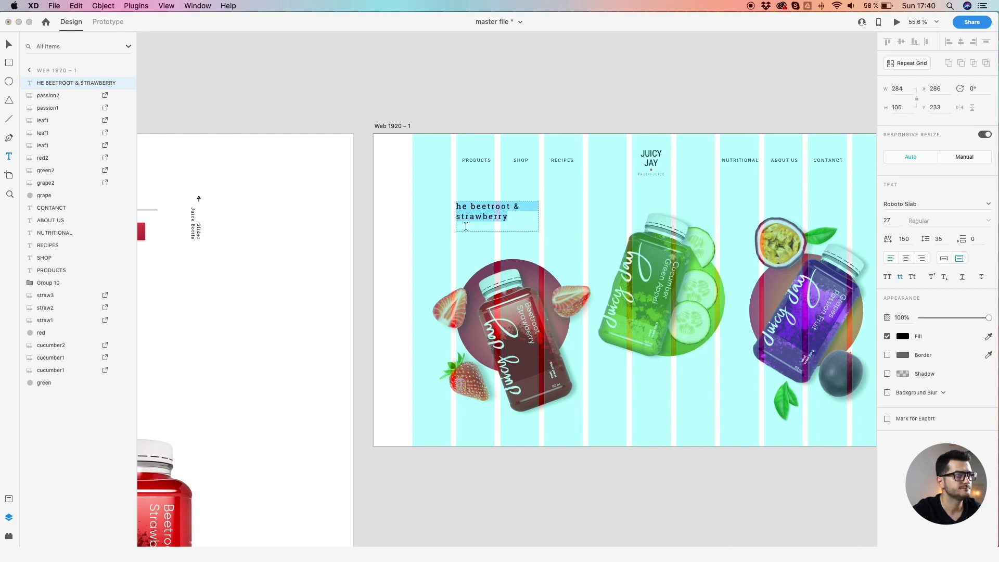
pyautogui.press('Left')
pyautogui.write('t')
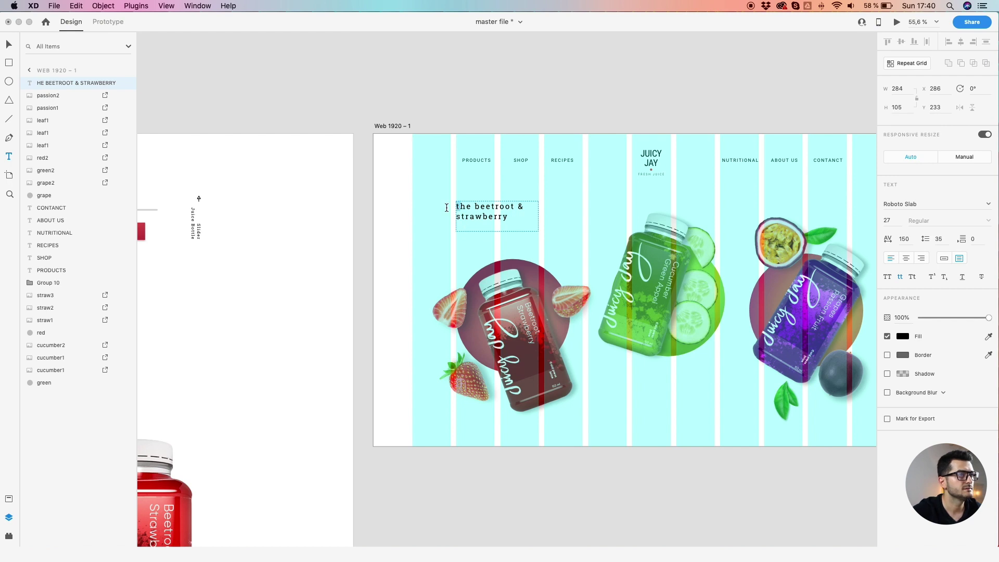
pyautogui.click(888, 276)
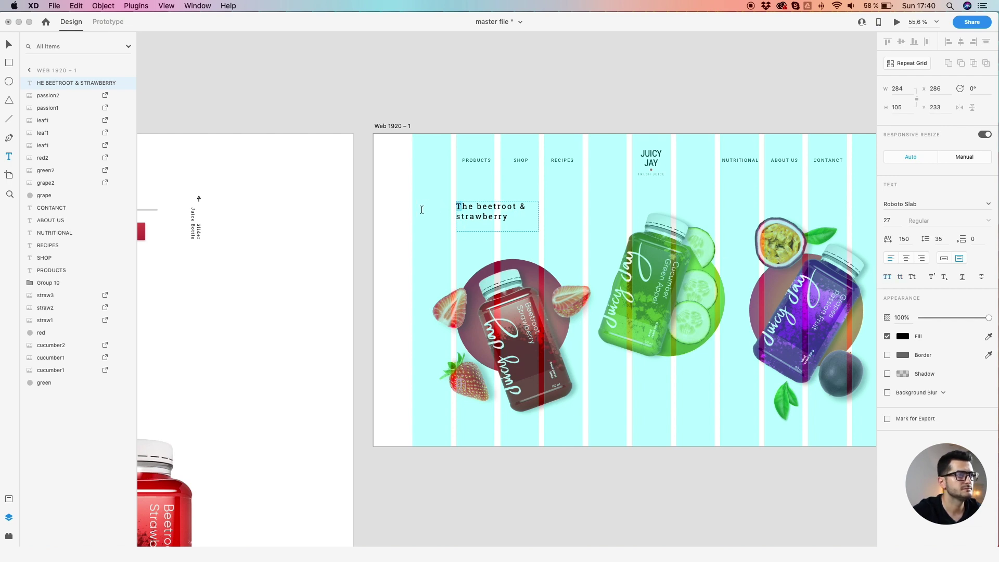
# - Capitalise the first letter of "Strawberry" in the label above the red bottle
pyautogui.click(458, 219)
pyautogui.doubleClick(458, 219)
pyautogui.doubleClick(458, 218)
pyautogui.click(457, 218)
pyautogui.doubleClick(459, 217)
pyautogui.click(459, 217)
pyautogui.click(460, 217)
pyautogui.click(887, 277)
# - Shrink the beetroot label's text box to a height of 73 so it fits its two lines
pyautogui.click(596, 196)
pyautogui.moveTo(497, 231); pyautogui.dragTo(499, 219)
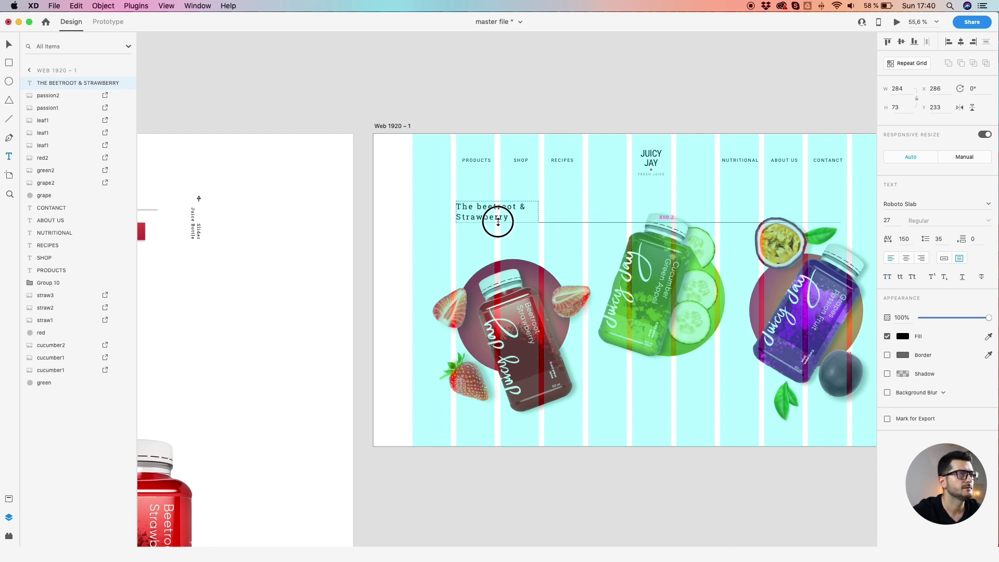
pyautogui.click(589, 214)
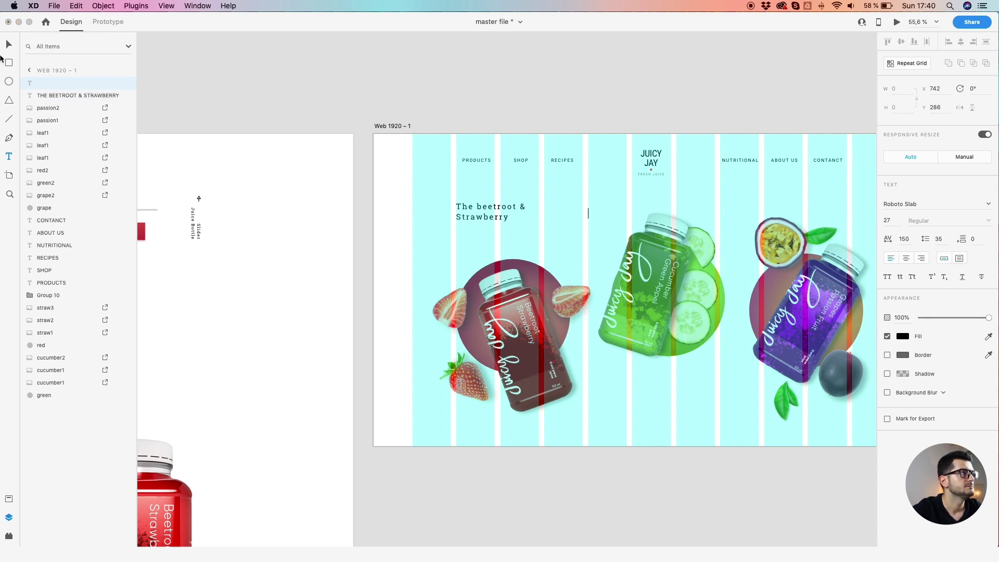
pyautogui.press('Escape')
pyautogui.moveTo(468, 214); pyautogui.dragTo(569, 356)
pyautogui.doubleClick(655, 397)
pyautogui.click(686, 399)
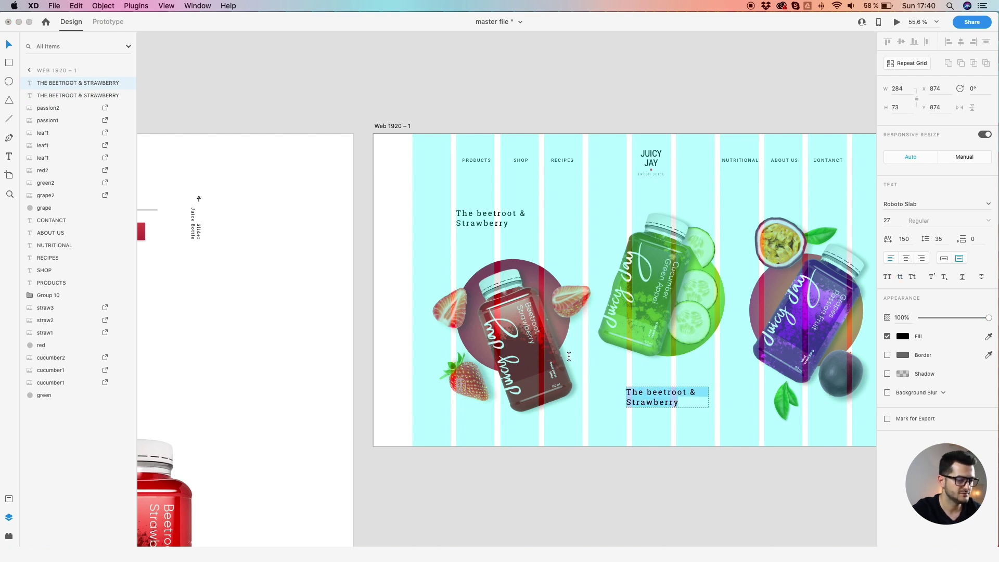
pyautogui.write('CUCUM')
pyautogui.press('BackSpace')
pyautogui.press('BackSpace')
pyautogui.press('BackSpace')
pyautogui.press('BackSpace')
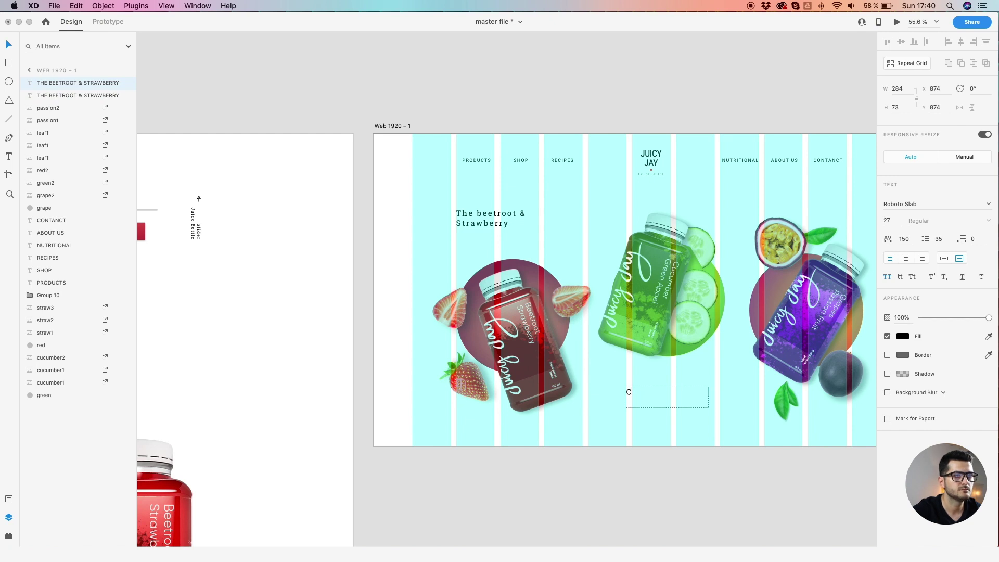
pyautogui.click(888, 276)
pyautogui.write('uc')
pyautogui.press('BackSpace')
pyautogui.press('BackSpace')
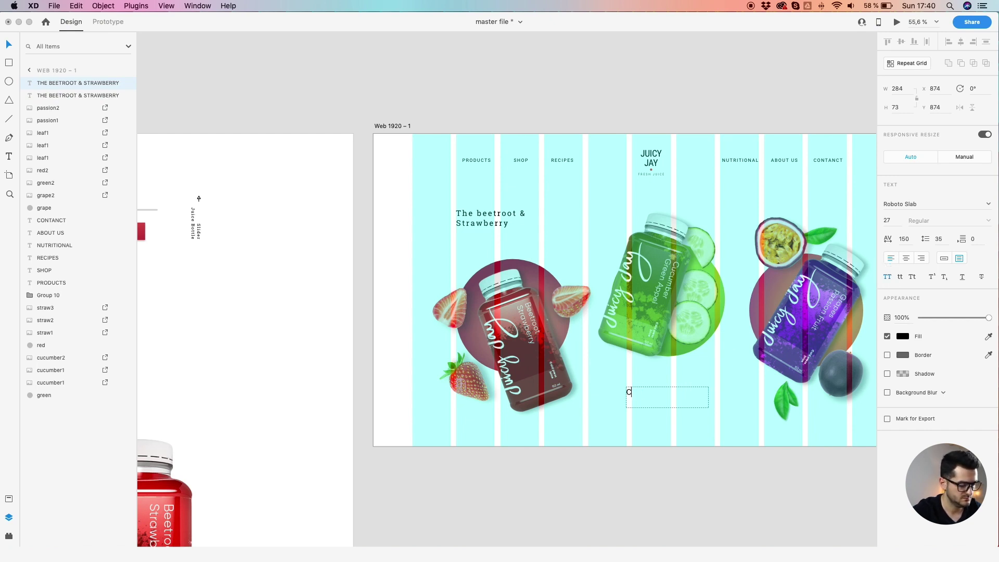
pyautogui.press('BackSpace')
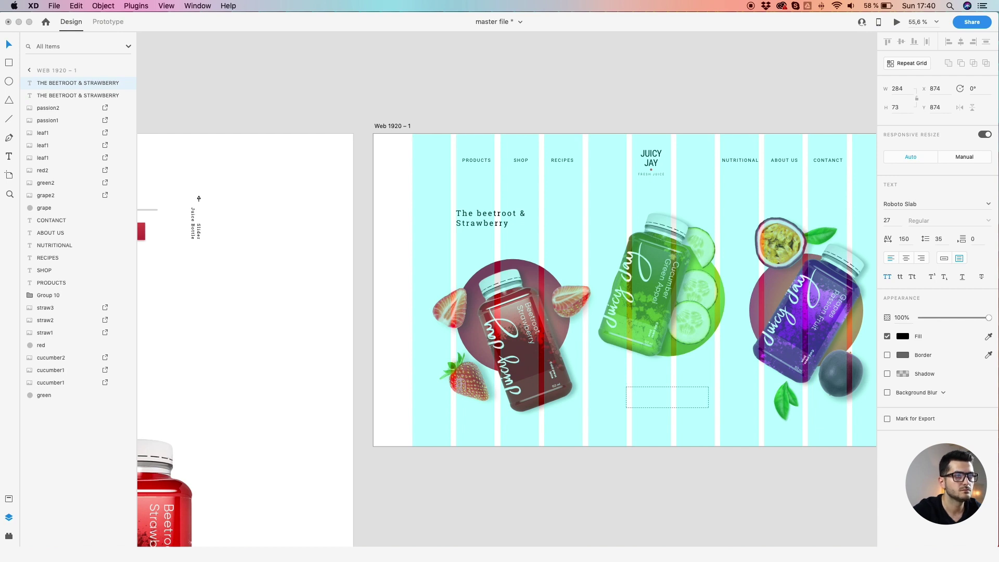
pyautogui.press('Escape')
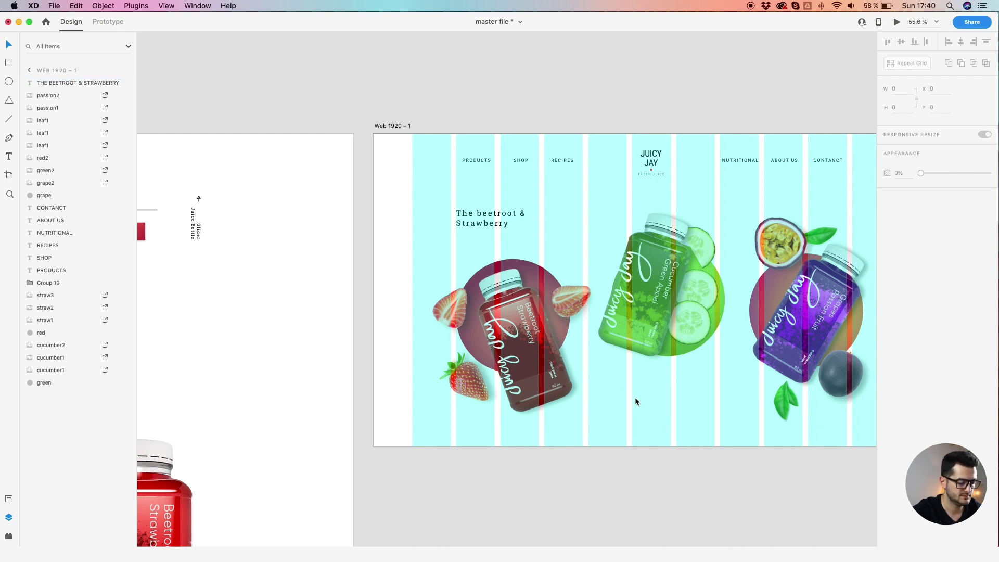
# - Add a text area about 278 wide below the green bottle reading "Cucumber & Green Apple" and shrink its height to 71
pyautogui.press('t')
pyautogui.moveTo(608, 380); pyautogui.dragTo(689, 417)
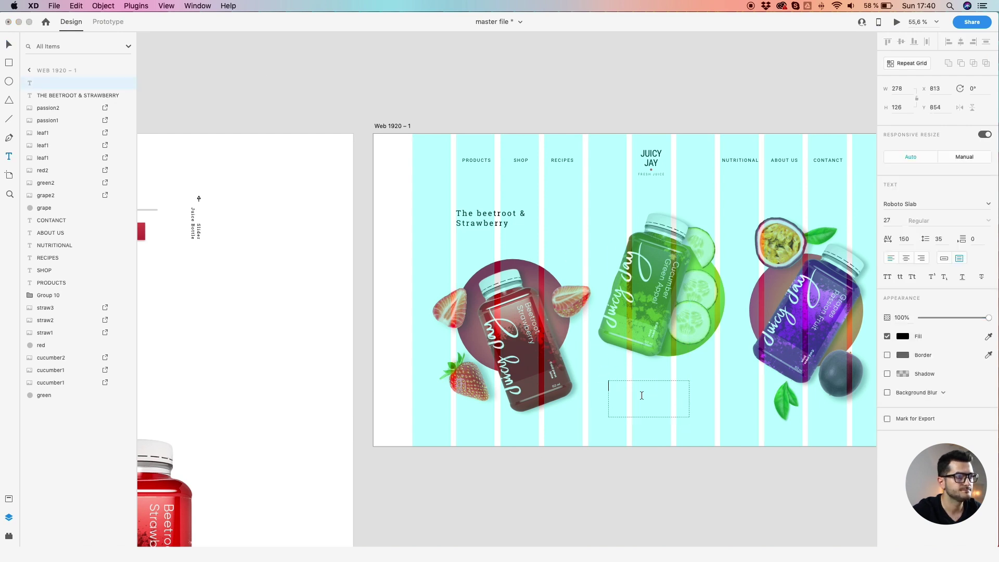
pyautogui.write('Cucumber & ')
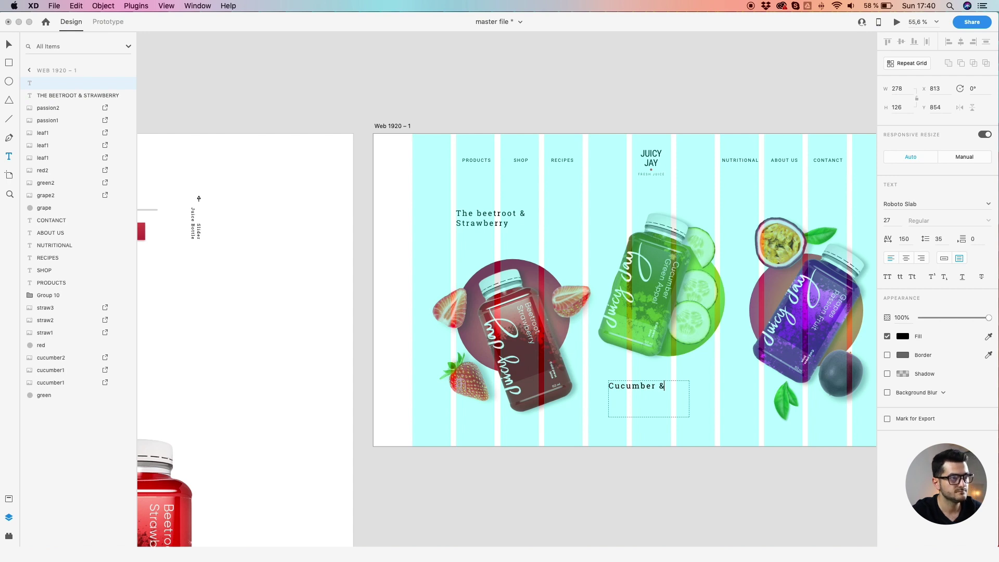
pyautogui.write('Grenn')
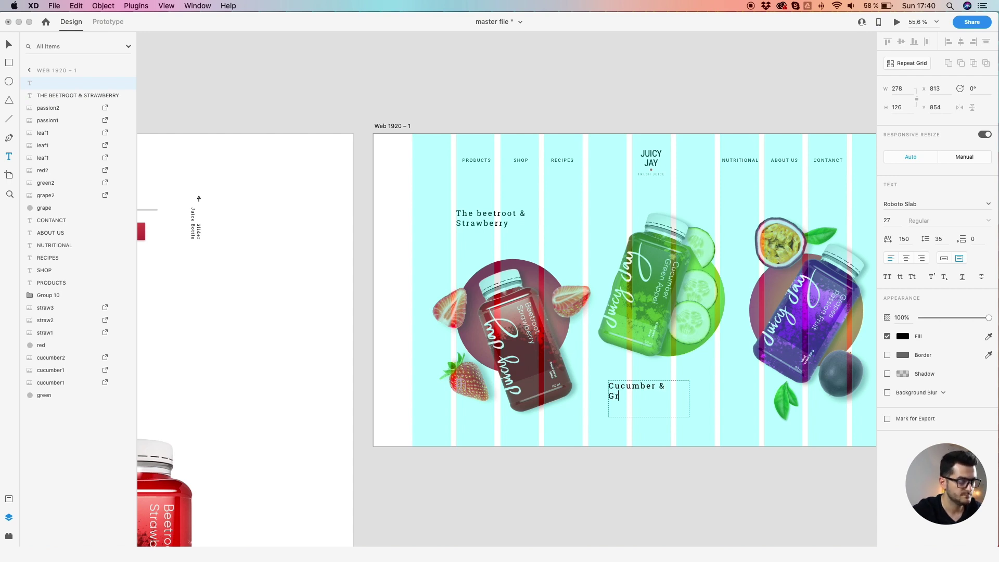
pyautogui.press('BackSpace')
pyautogui.press('BackSpace')
pyautogui.press('BackSpace')
pyautogui.write('een A')
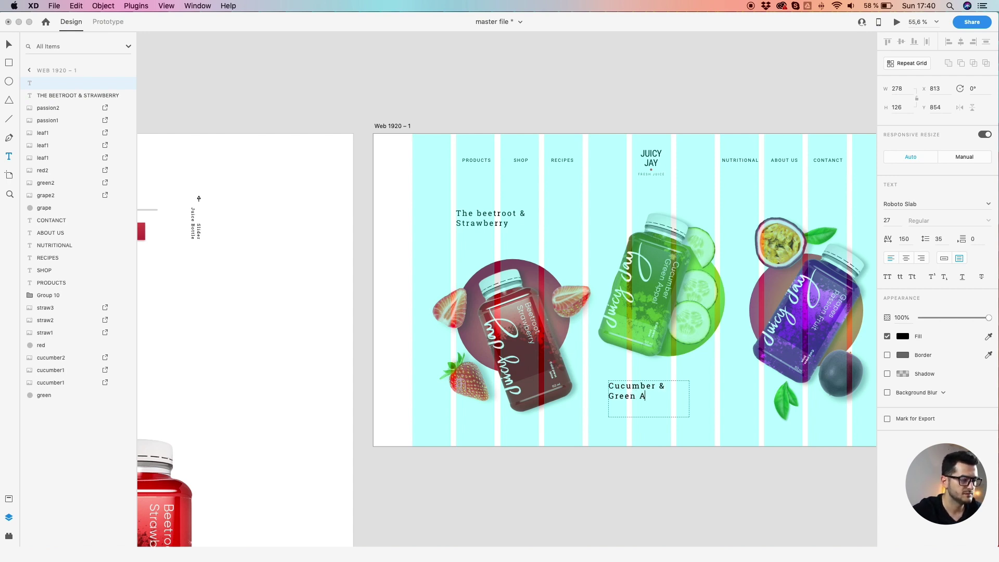
pyautogui.write('pp')
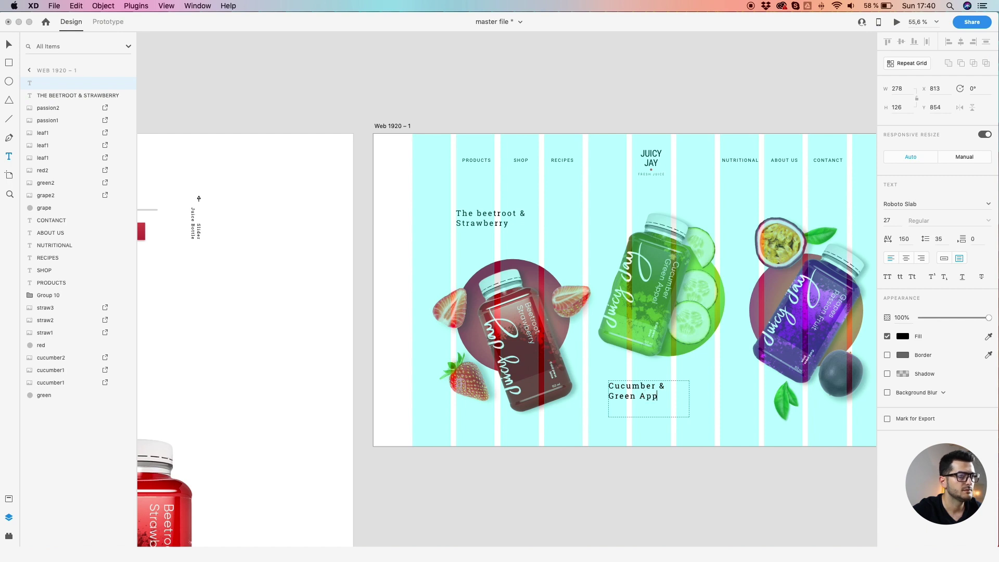
pyautogui.write('le')
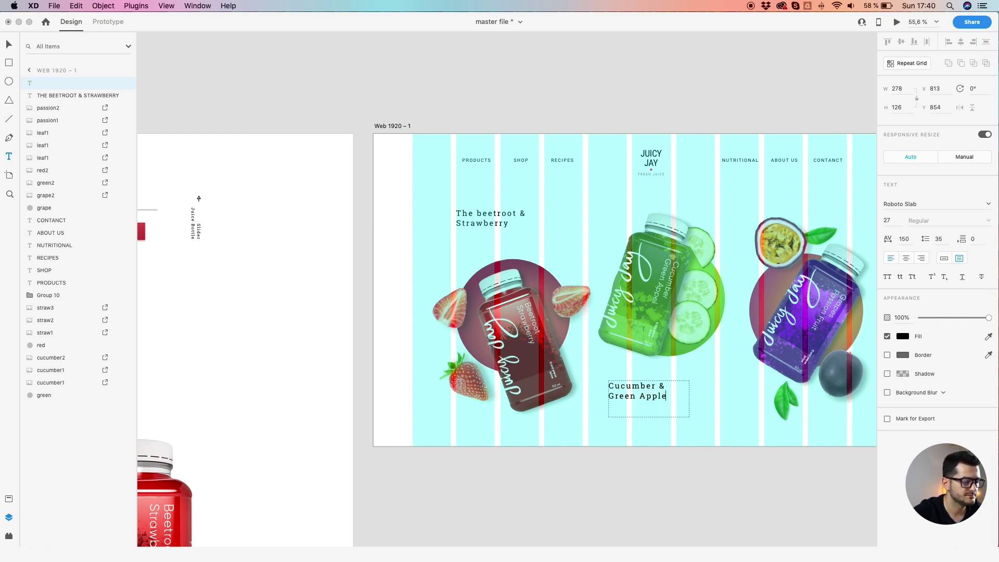
pyautogui.press('Escape')
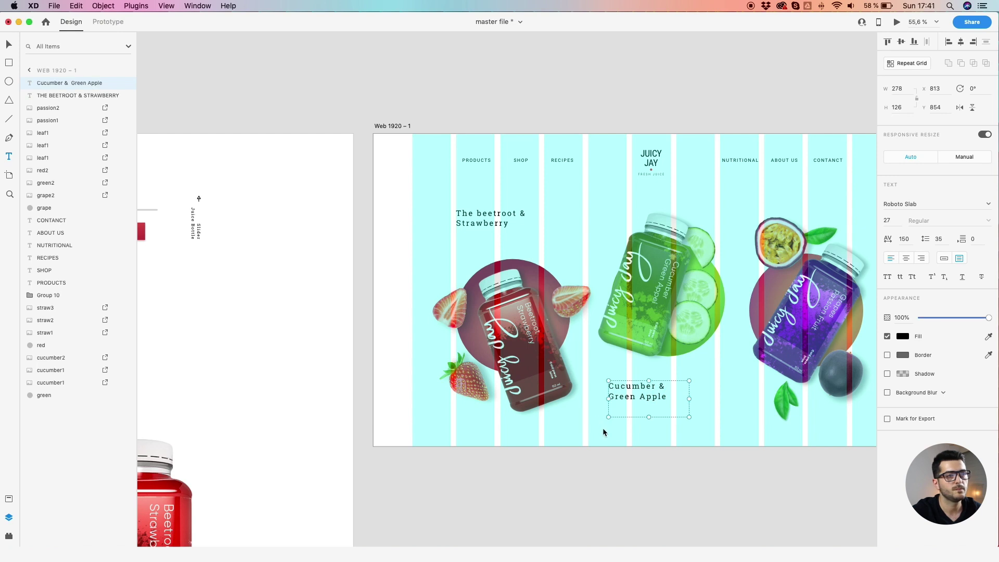
pyautogui.click(648, 404)
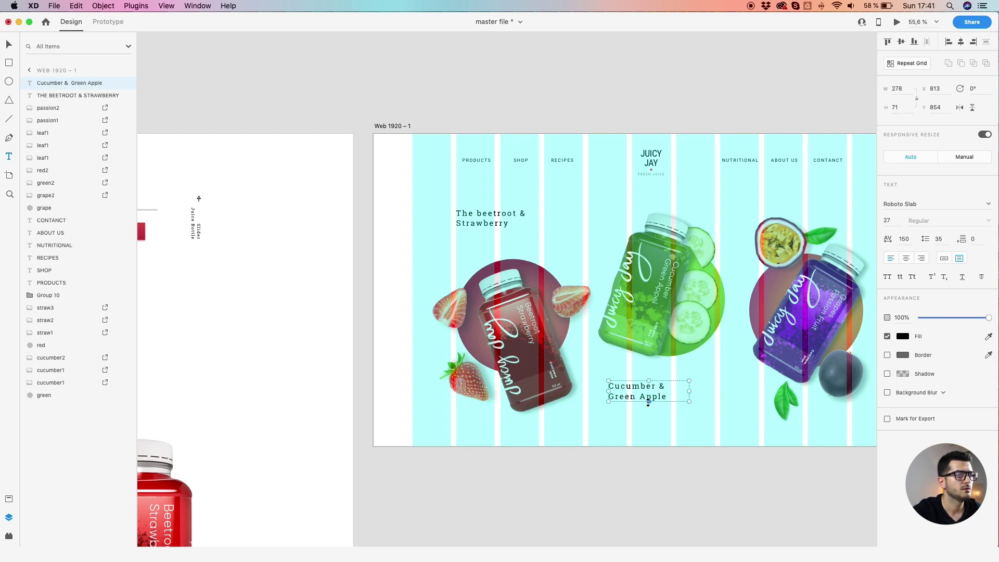
pyautogui.hscroll(4, 648, 403)
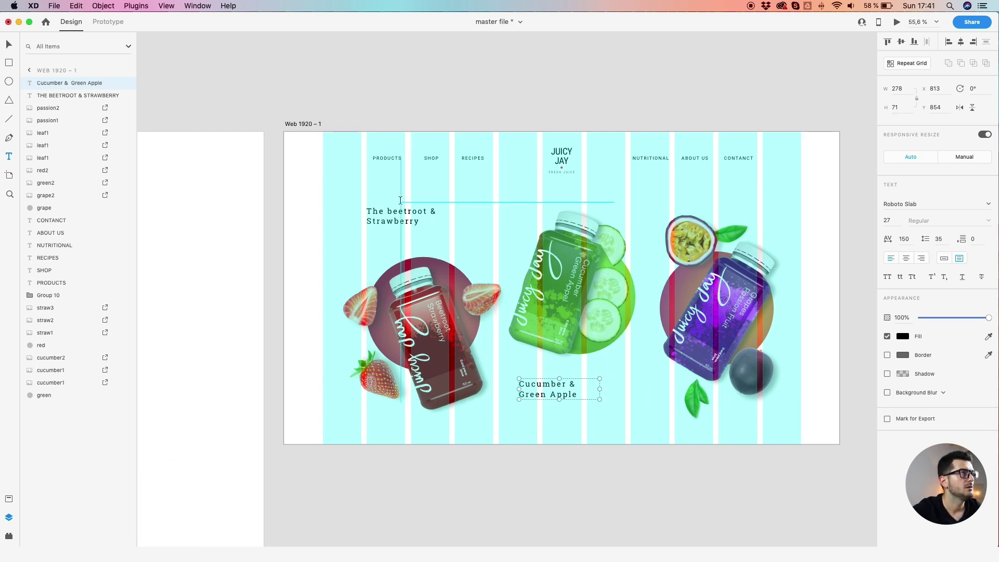
pyautogui.click(9, 44)
pyautogui.moveTo(383, 213); pyautogui.dragTo(784, 217)
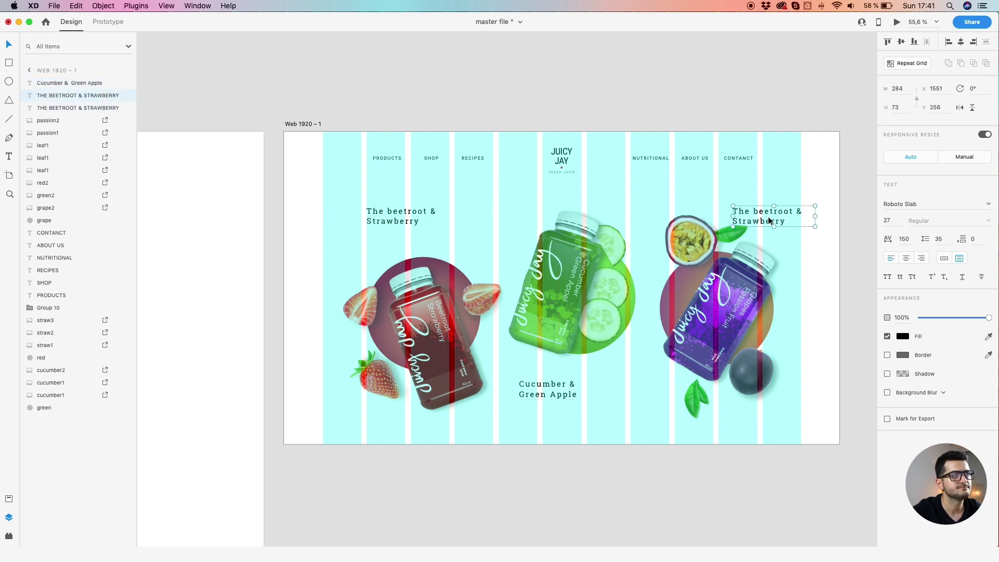
pyautogui.doubleClick(769, 218)
pyautogui.write('GRAPES')
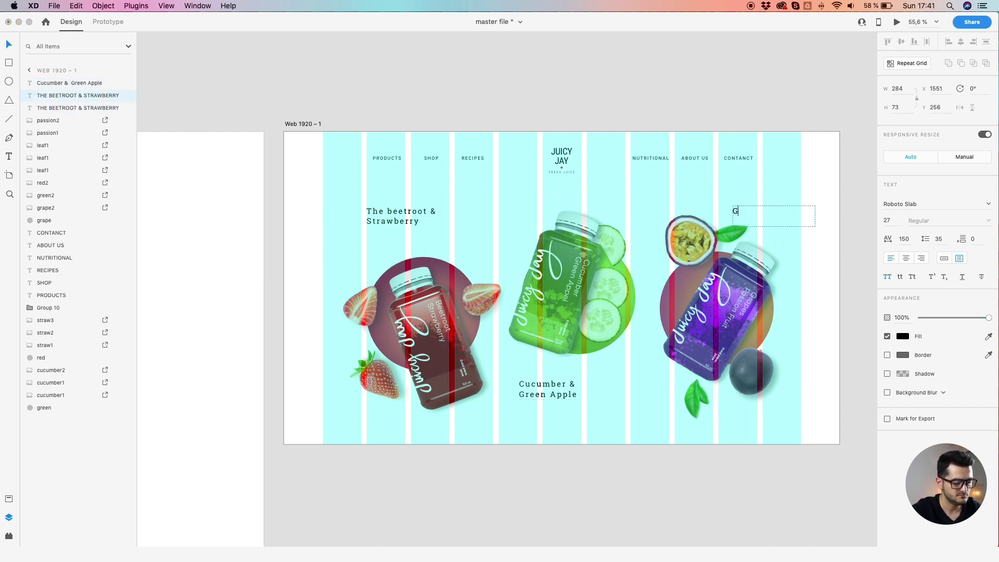
pyautogui.press('BackSpace')
pyautogui.press('BackSpace')
pyautogui.press('BackSpace')
pyautogui.press('BackSpace')
pyautogui.press('BackSpace')
pyautogui.press('BackSpace')
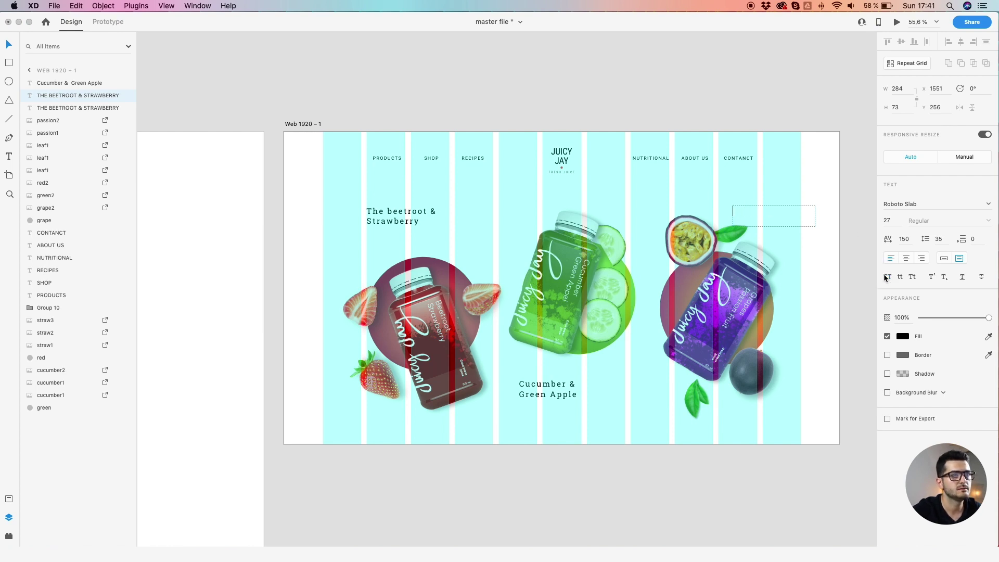
pyautogui.click(748, 217)
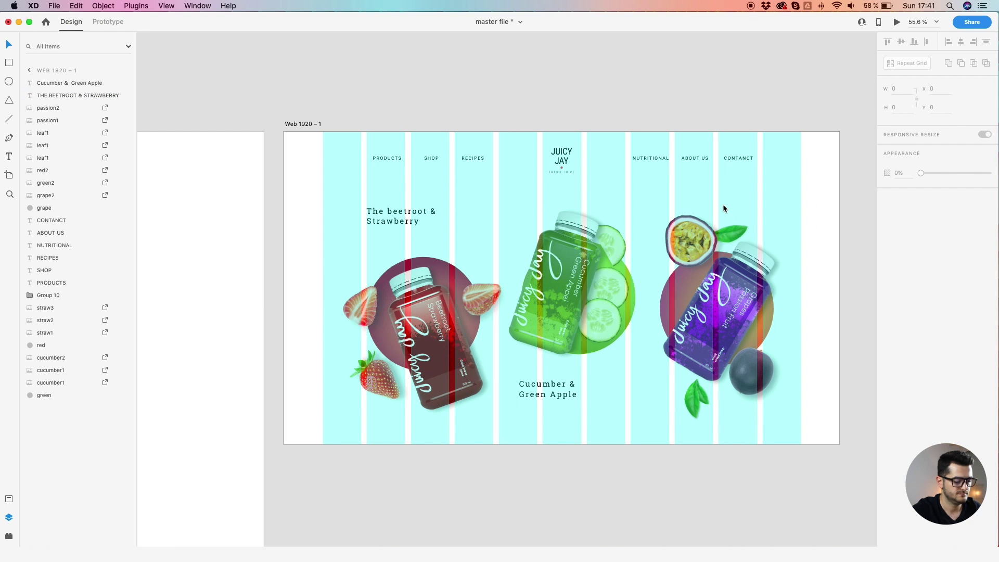
# - Add a right-aligned "Grapes & Passion Fruit" text area about 269 by 71 above the purple bottle, ending at the tenth column's right edge
pyautogui.press('t')
pyautogui.moveTo(718, 200); pyautogui.dragTo(796, 220)
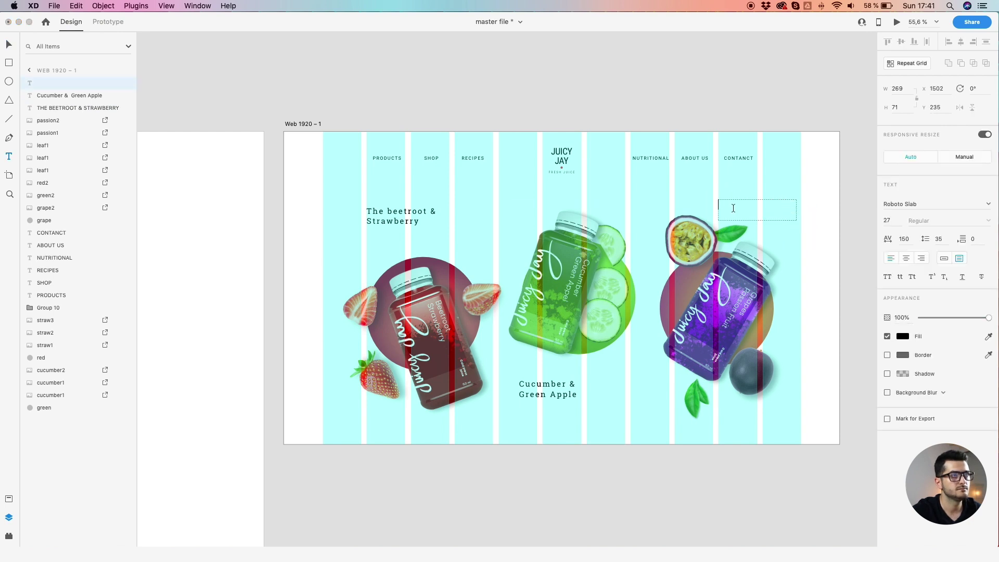
pyautogui.write('Grapes ')
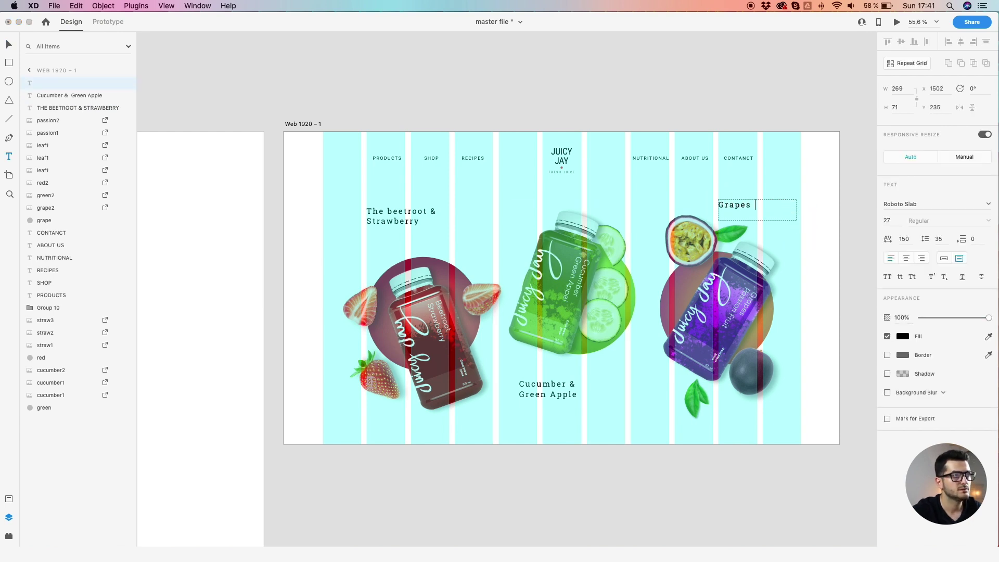
pyautogui.write('& ')
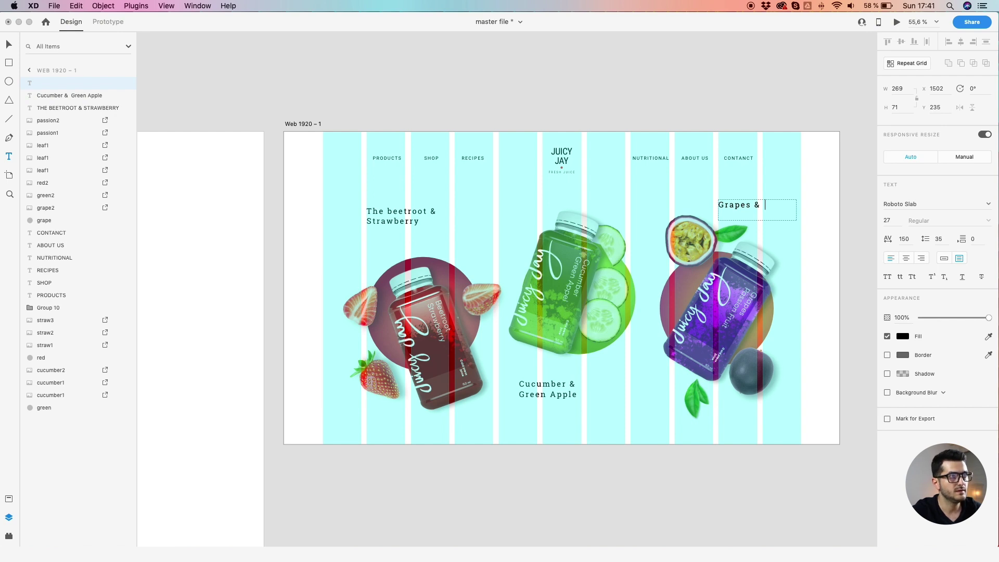
pyautogui.write('Passion F')
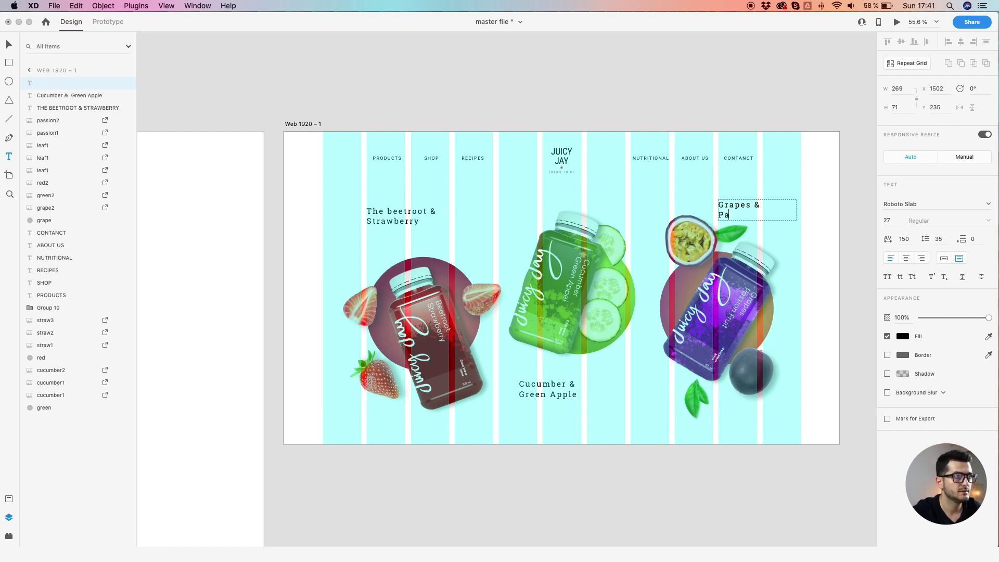
pyautogui.write('ruit')
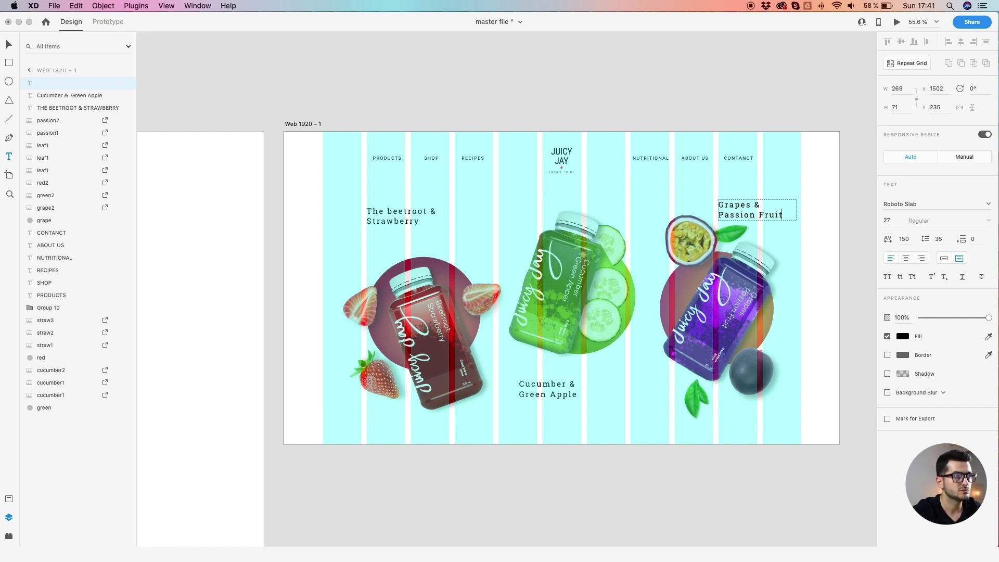
pyautogui.press('Escape')
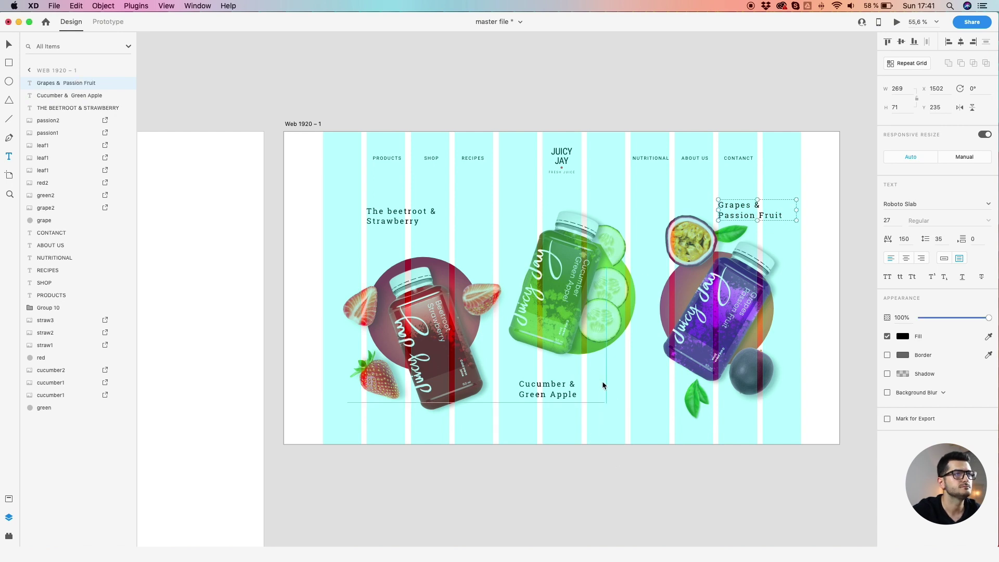
pyautogui.click(920, 258)
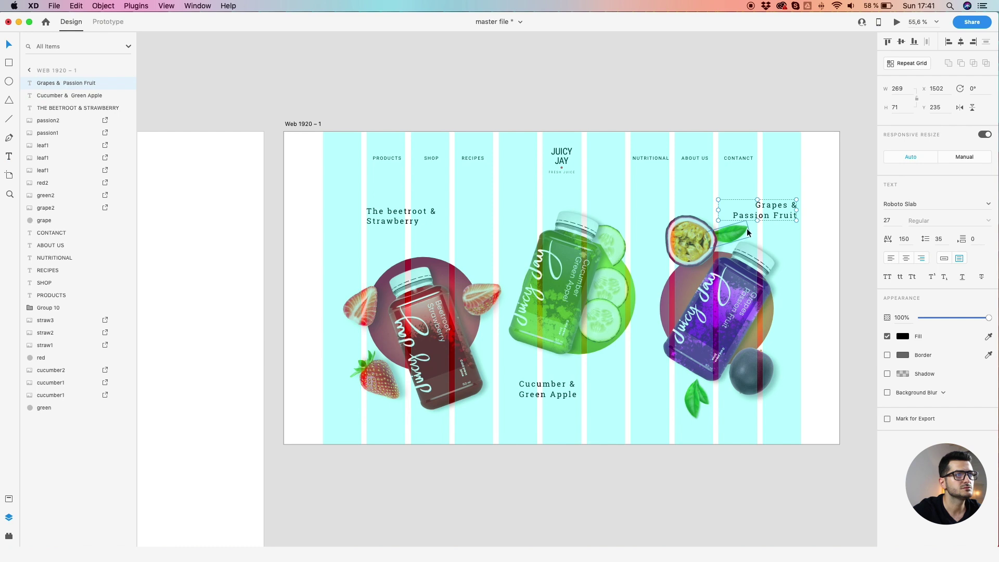
pyautogui.moveTo(763, 218); pyautogui.dragTo(727, 179)
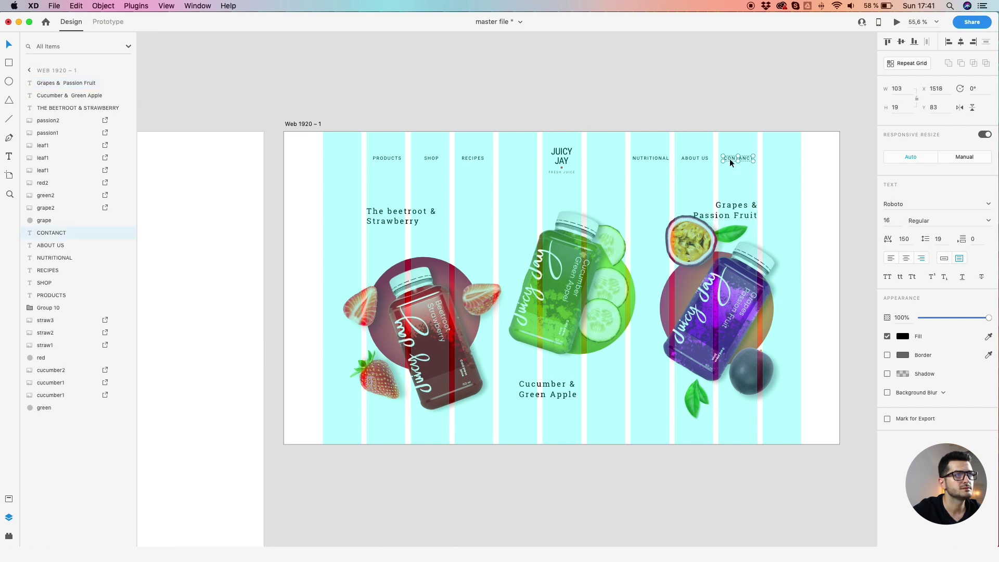
# - Move the purple bottle with its circle and fruit down from its label, and shift the green bottle artwork slightly up
pyautogui.moveTo(788, 234); pyautogui.dragTo(754, 291)
pyautogui.moveTo(792, 209); pyautogui.dragTo(669, 407)
pyautogui.moveTo(708, 339); pyautogui.dragTo(708, 364)
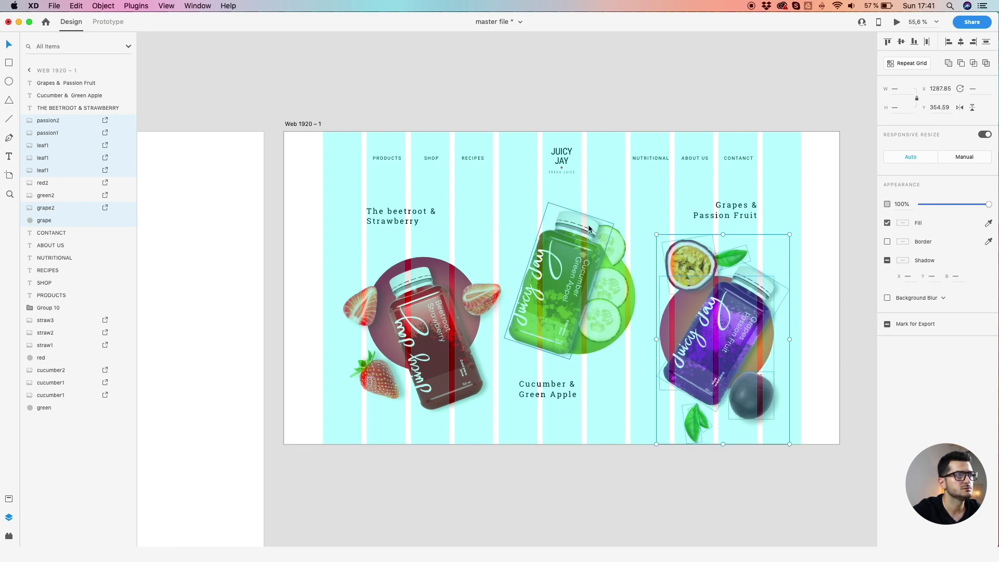
pyautogui.click(540, 339)
pyautogui.moveTo(542, 349); pyautogui.dragTo(553, 342)
# - Widen the PRODUCTS link's text box to 132 so it fills the second grid column, and left-align its text
pyautogui.click(387, 222)
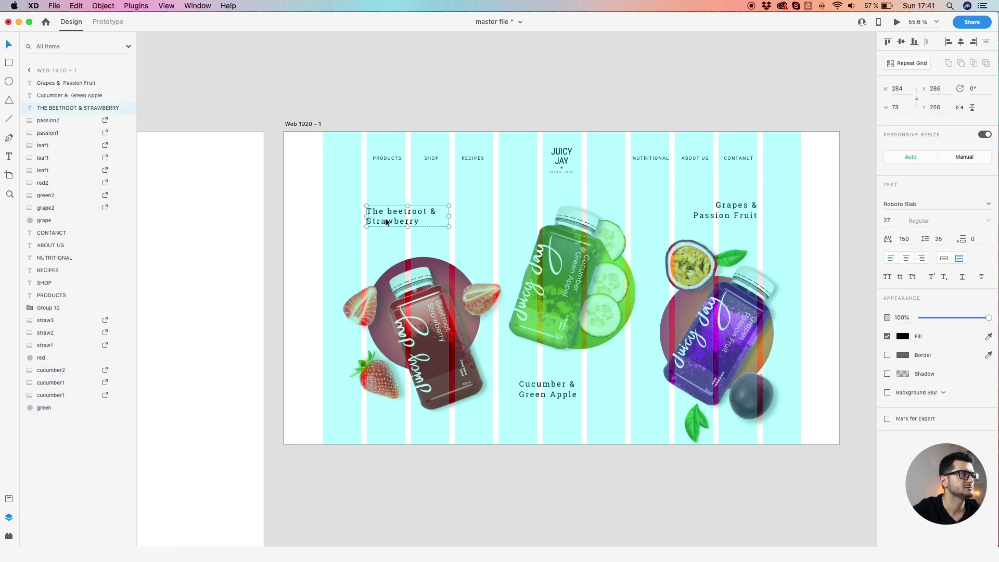
pyautogui.click(387, 157)
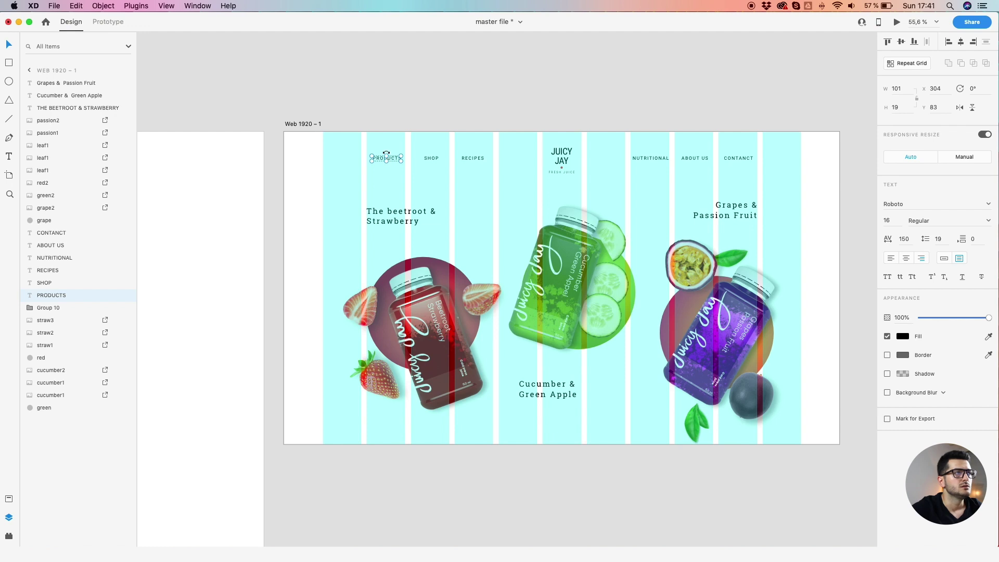
pyautogui.scroll(3, 355, 152)
pyautogui.scroll(5, 355, 152)
pyautogui.press('super+shift+apostrophe')
pyautogui.press('alt')
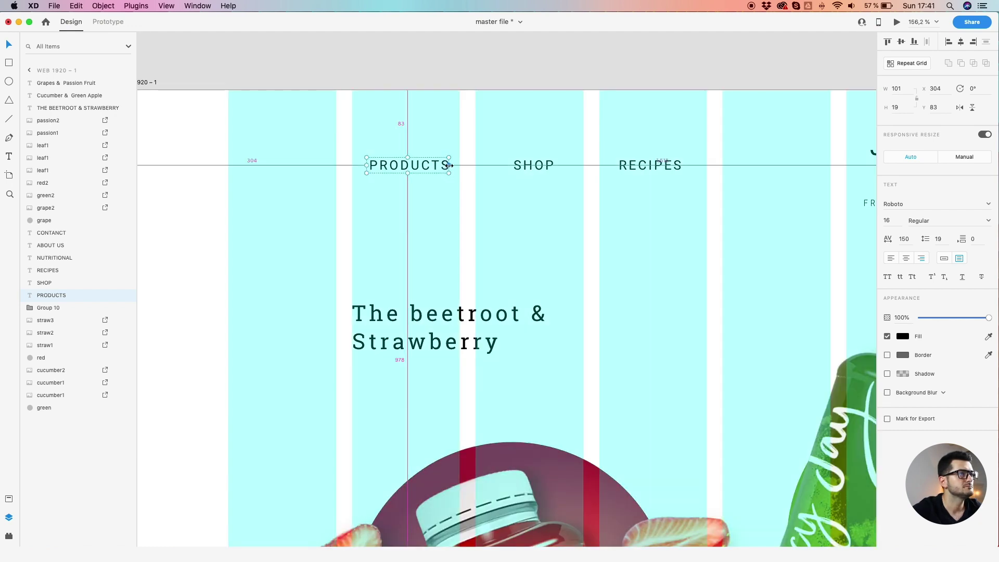
pyautogui.moveTo(449, 164); pyautogui.dragTo(460, 165)
pyautogui.moveTo(356, 165); pyautogui.dragTo(352, 165)
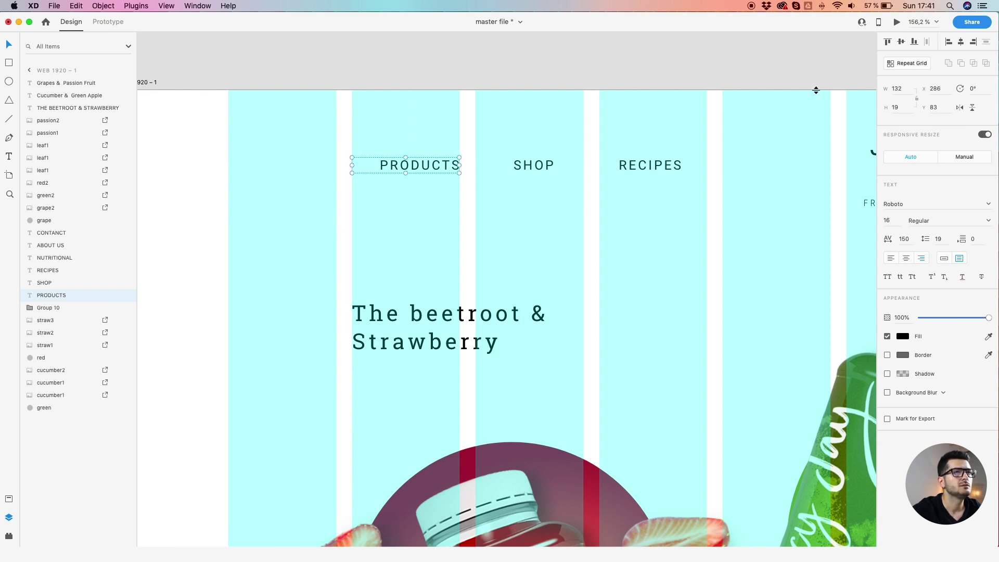
pyautogui.click(891, 258)
# - Widen the SHOP link's text box to 132 so it fills the third grid column, and centre its text
pyautogui.click(527, 165)
pyautogui.moveTo(553, 165); pyautogui.dragTo(584, 165)
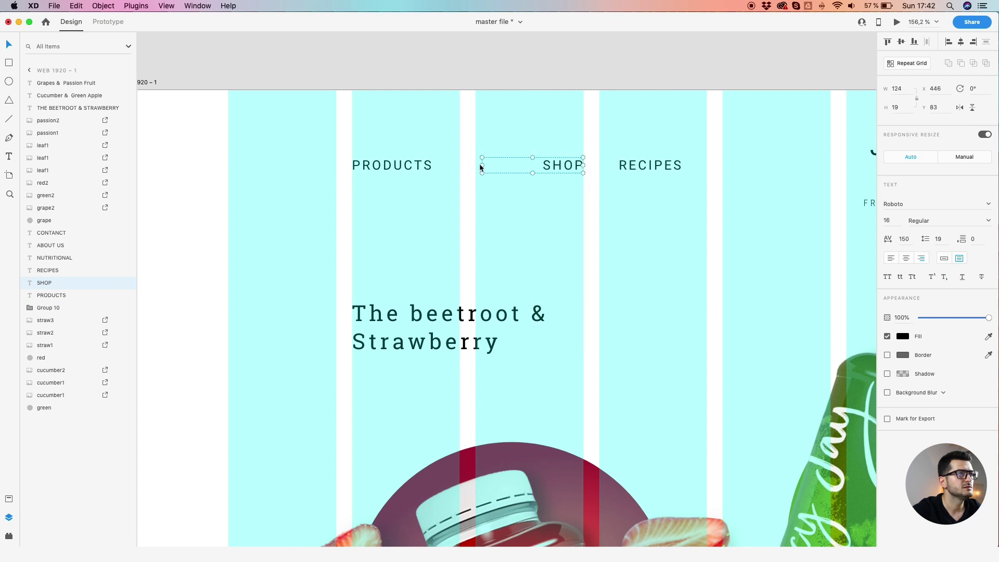
pyautogui.moveTo(480, 165); pyautogui.dragTo(474, 165)
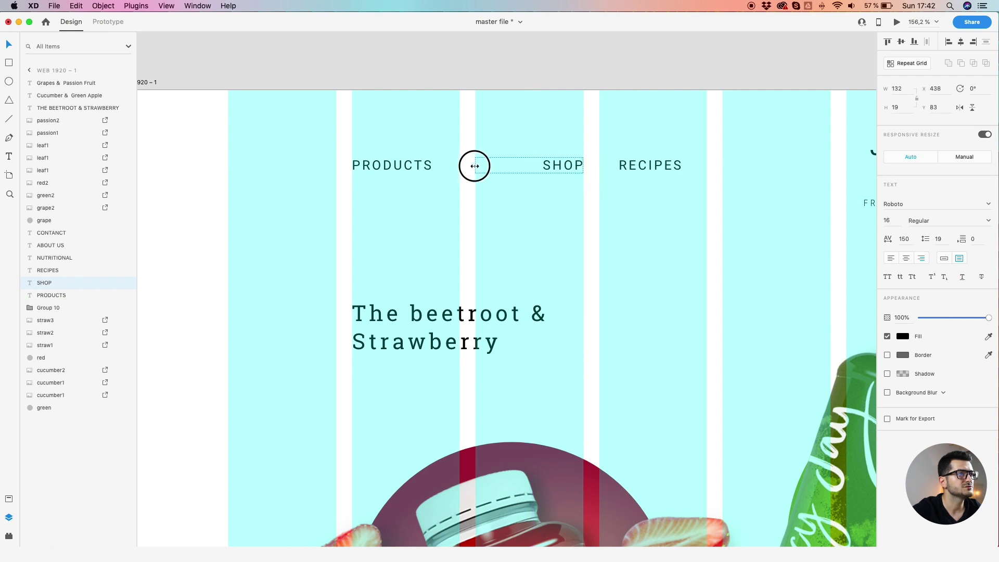
pyautogui.click(907, 259)
# - Centre the RECIPES link's text and fit its box to the fourth grid column at a width of 132
pyautogui.click(631, 165)
pyautogui.click(906, 259)
pyautogui.moveTo(680, 165); pyautogui.dragTo(706, 165)
pyautogui.moveTo(590, 166); pyautogui.dragTo(598, 165)
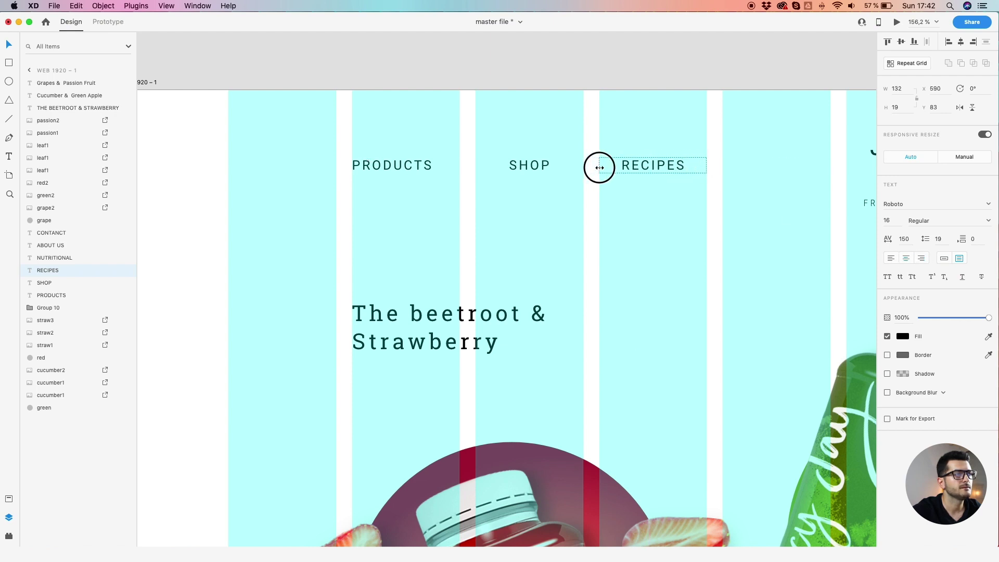
# - Stretch the CONTANCT link's text box across the tenth grid column so its right-aligned text ends at the column edge
pyautogui.click(395, 167)
pyautogui.scroll(-5, 396, 169)
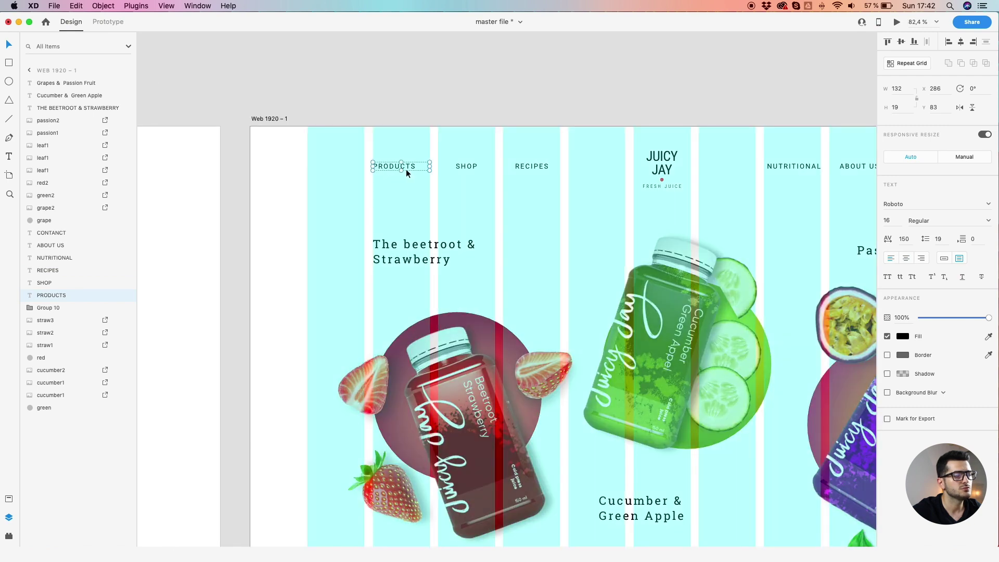
pyautogui.hscroll(5, 560, 192)
pyautogui.scroll(2, 572, 177)
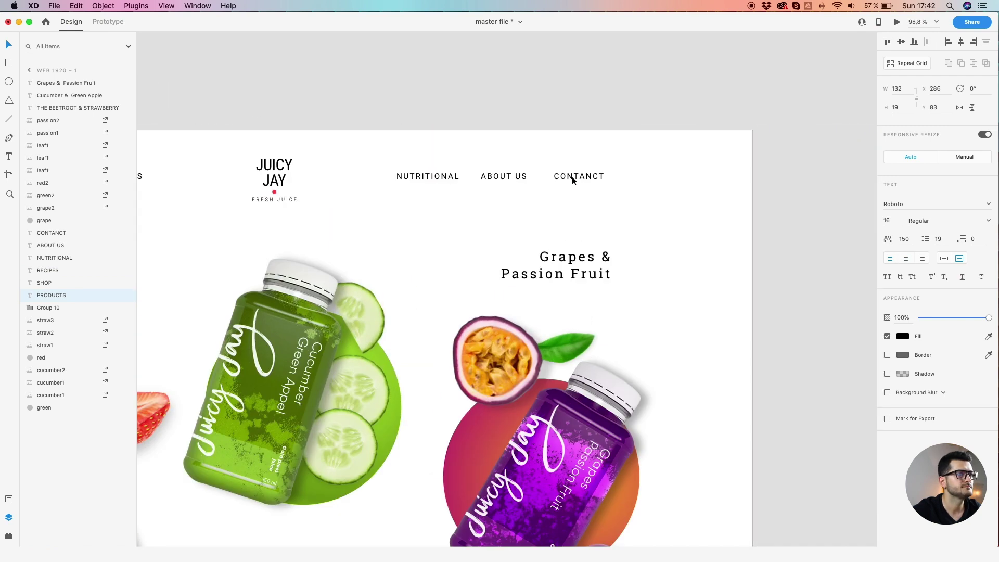
pyautogui.click(572, 176)
pyautogui.scroll(4, 606, 178)
pyautogui.moveTo(613, 176); pyautogui.dragTo(623, 176)
pyautogui.moveTo(536, 175); pyautogui.dragTo(520, 172)
# - Widen the ABOUT US link's text box evenly on both sides to about 127 and centre its text
pyautogui.press('Tab')
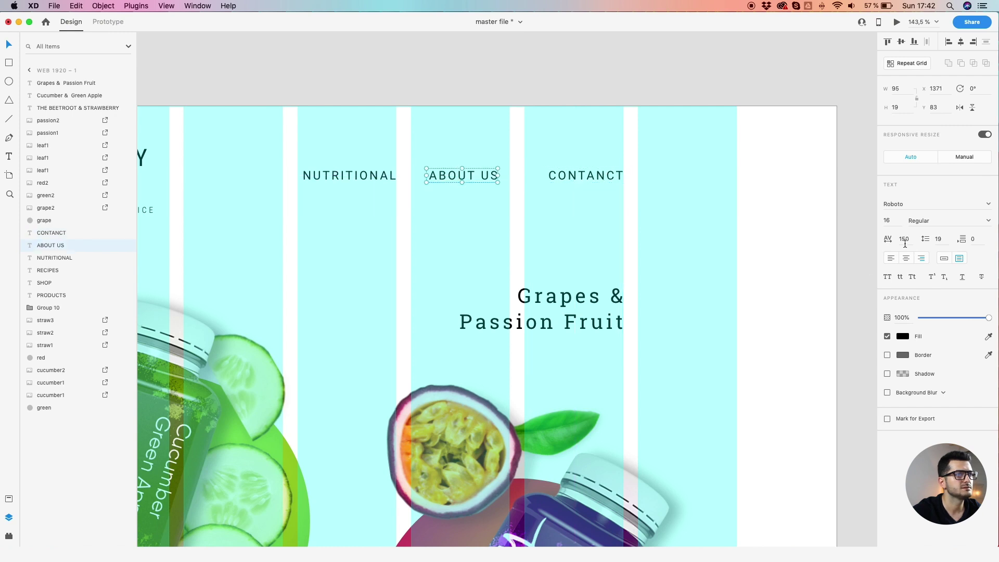
pyautogui.press('alt')
pyautogui.moveTo(498, 176); pyautogui.dragTo(509, 175)
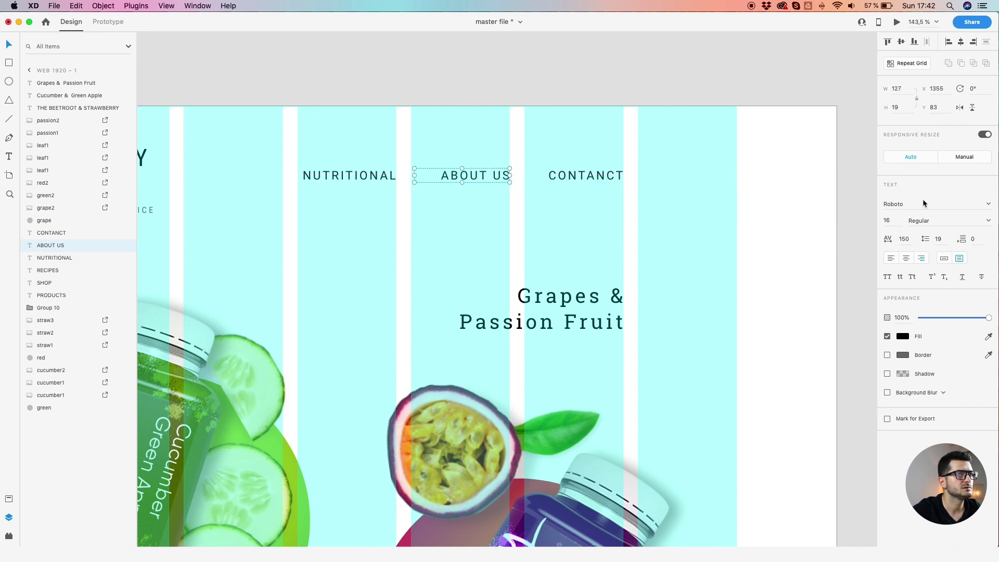
pyautogui.click(906, 258)
# - Widen the NUTRITIONAL link's text box to 132 so it fills the eighth grid column, and centre its text
pyautogui.click(315, 181)
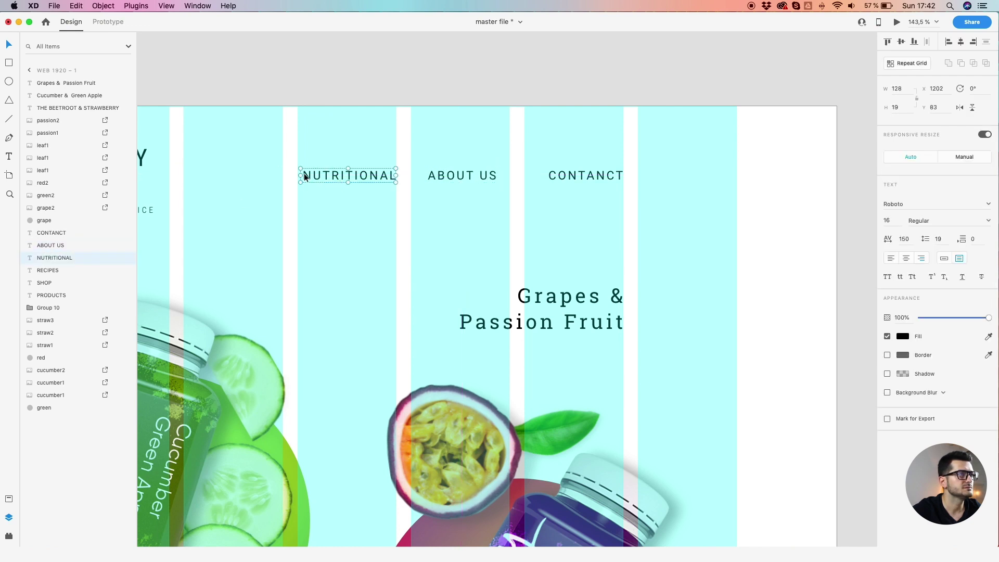
pyautogui.moveTo(300, 175); pyautogui.dragTo(297, 176)
pyautogui.click(906, 258)
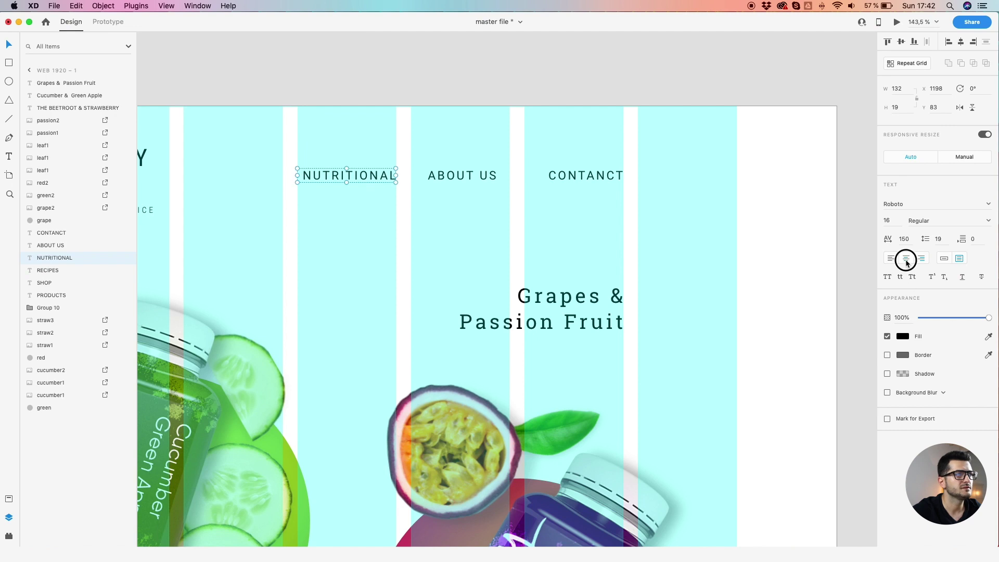
# - Centre the "Cucumber & Green Apple" label's text and widen its box to 436 so it spans the fifth to seventh columns
pyautogui.scroll(-5, 320, 224)
pyautogui.click(183, 190)
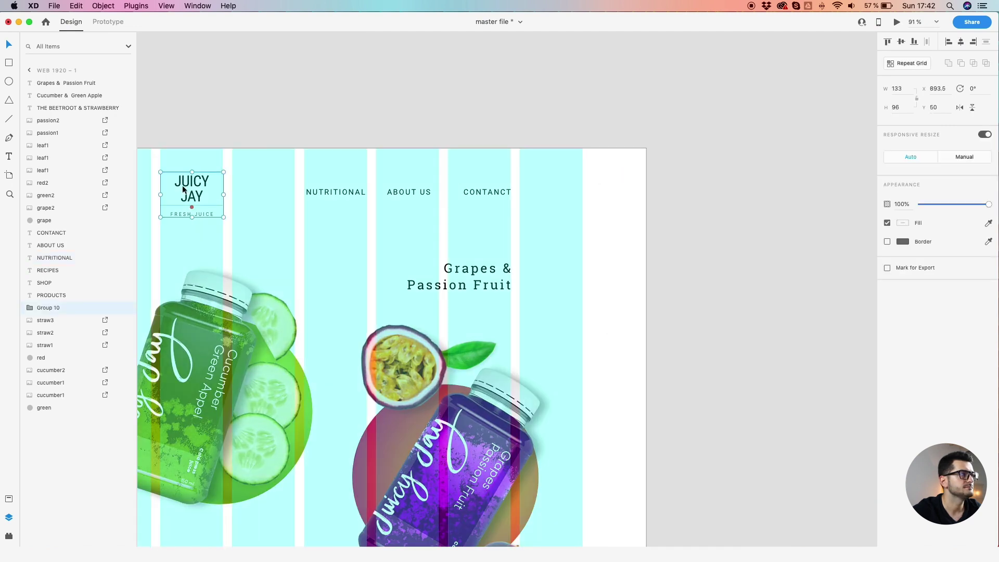
pyautogui.scroll(5, 183, 190)
pyautogui.scroll(-7, 260, 211)
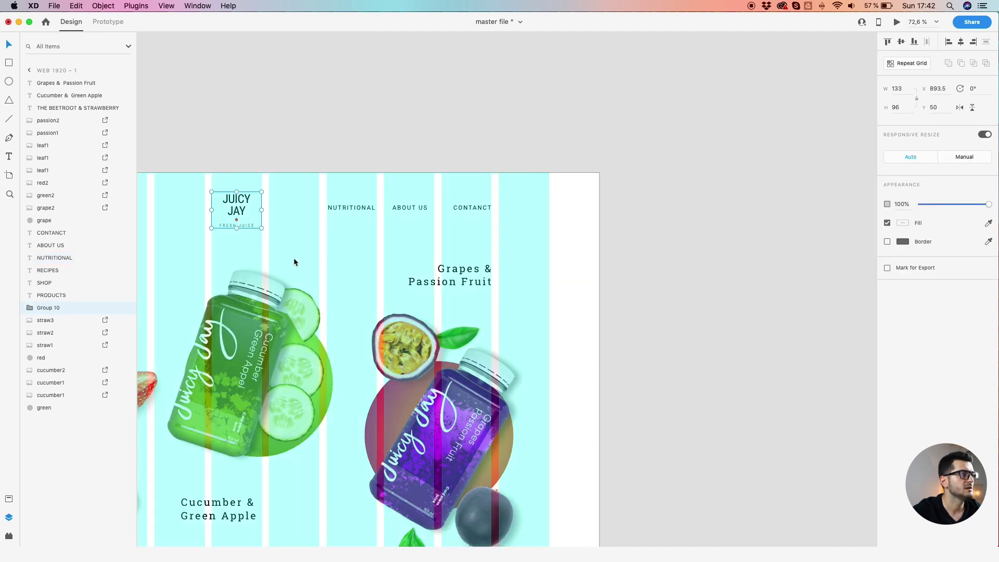
pyautogui.moveTo(294, 259); pyautogui.dragTo(411, 197)
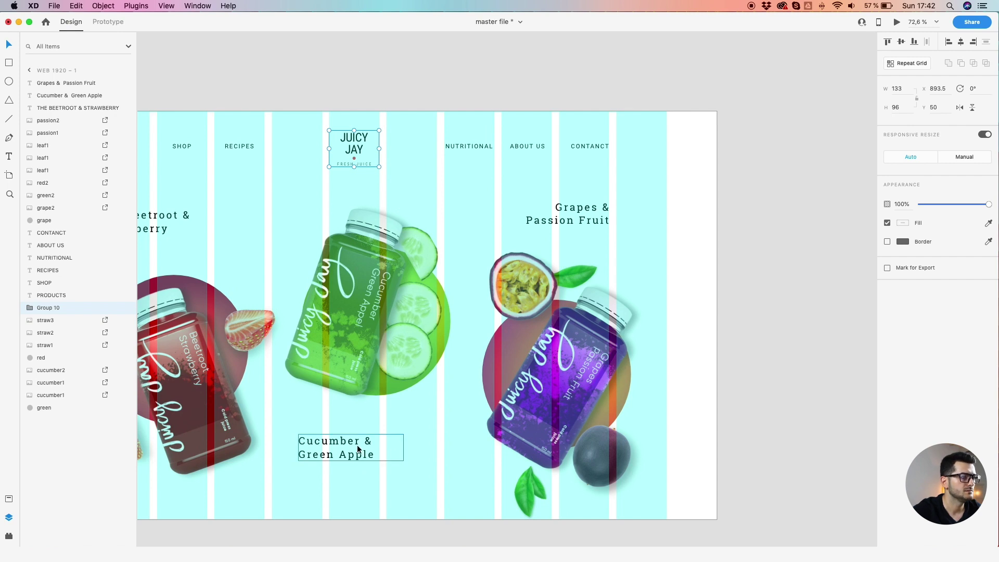
pyautogui.click(358, 448)
pyautogui.click(906, 258)
pyautogui.moveTo(402, 448); pyautogui.dragTo(505, 441)
pyautogui.hscroll(-5, 424, 432)
pyautogui.moveTo(336, 440); pyautogui.dragTo(341, 441)
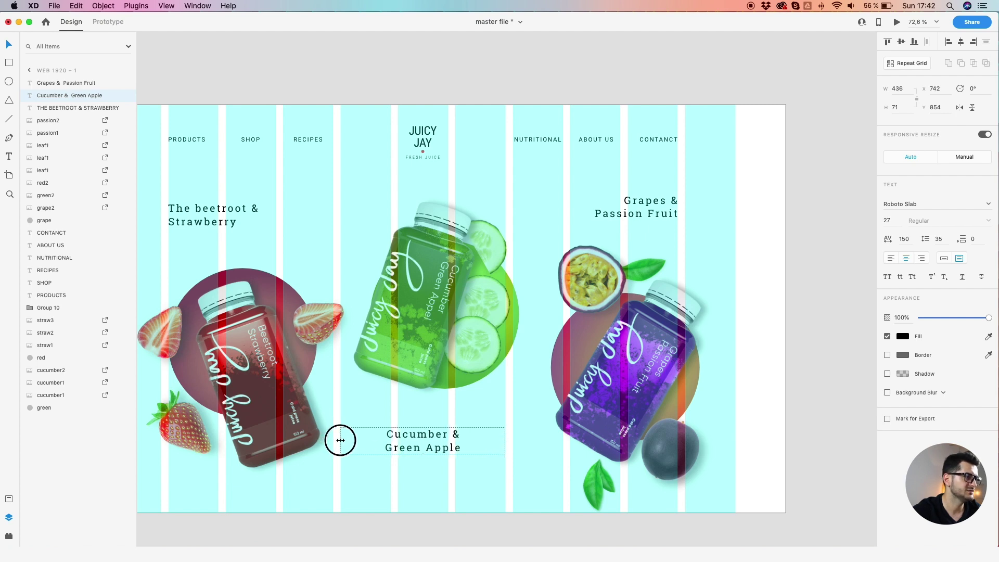
# - Review the whole page composition with the layout grid hidden and shown
pyautogui.click(355, 414)
pyautogui.scroll(-3, 356, 414)
pyautogui.moveTo(354, 407); pyautogui.dragTo(369, 402)
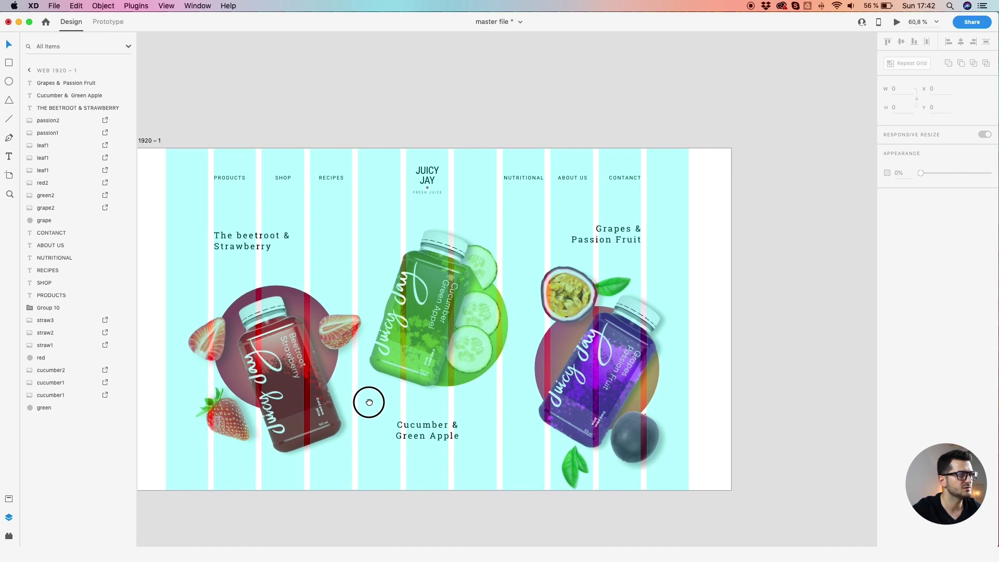
pyautogui.scroll(-3, 367, 399)
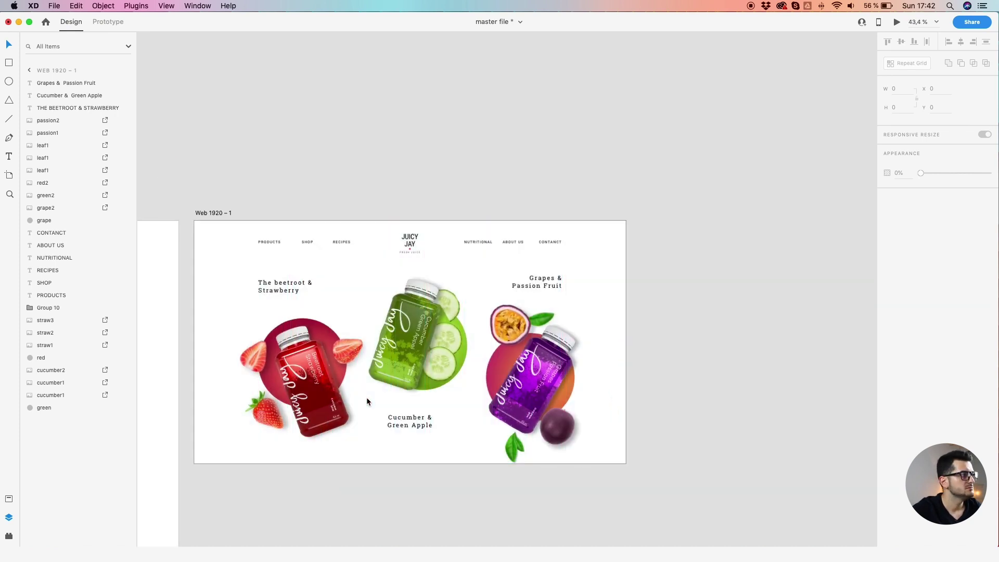
pyautogui.scroll(-2, 366, 397)
pyautogui.moveTo(276, 336); pyautogui.dragTo(281, 331)
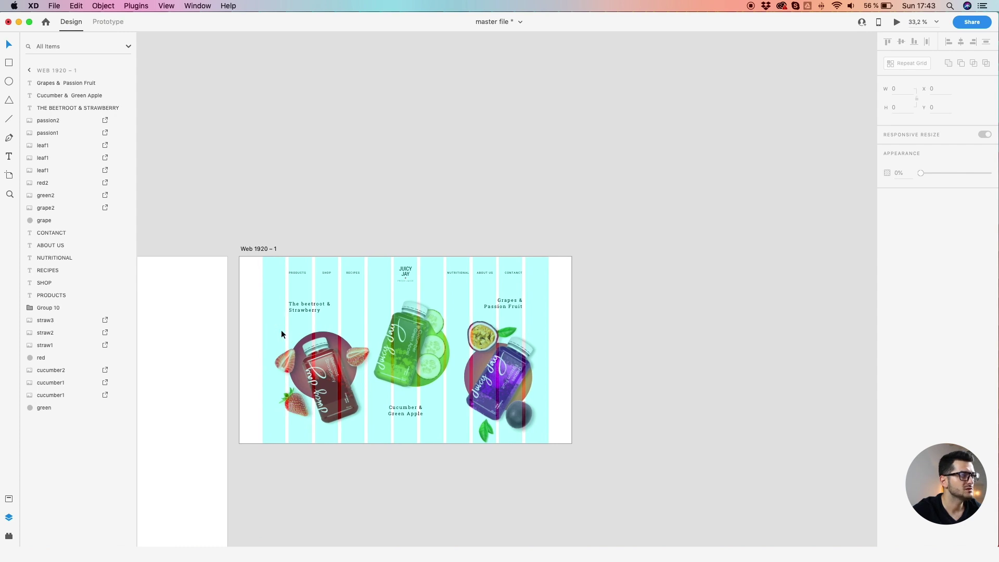
# - Duplicate the Web 1920 – 1 artboard to its right, leaving a gap of about 194
pyautogui.moveTo(324, 251); pyautogui.dragTo(308, 188)
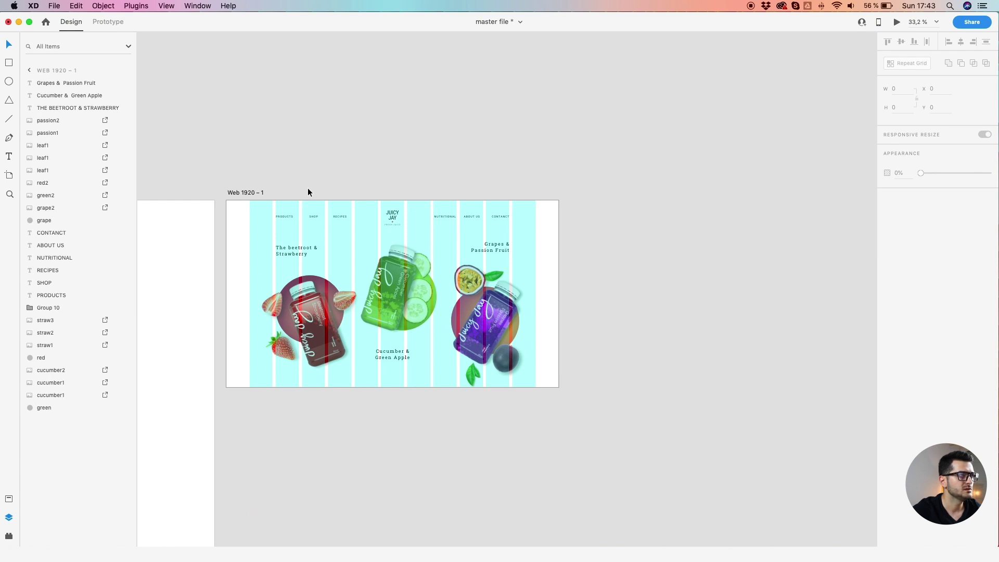
pyautogui.moveTo(245, 194); pyautogui.dragTo(609, 214)
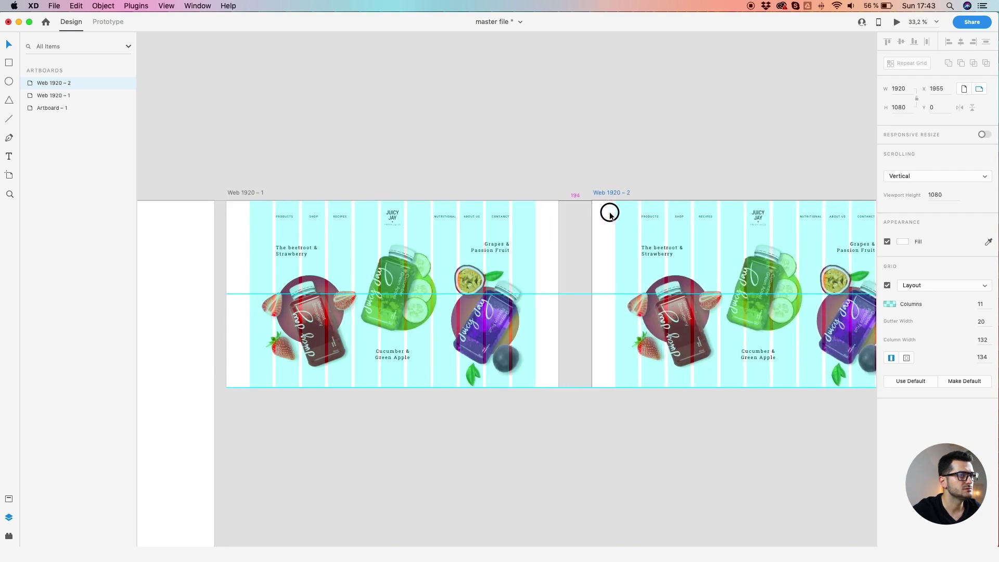
# - Rename the Web 1920 – 1 artboard as Home
pyautogui.moveTo(685, 279); pyautogui.dragTo(500, 262)
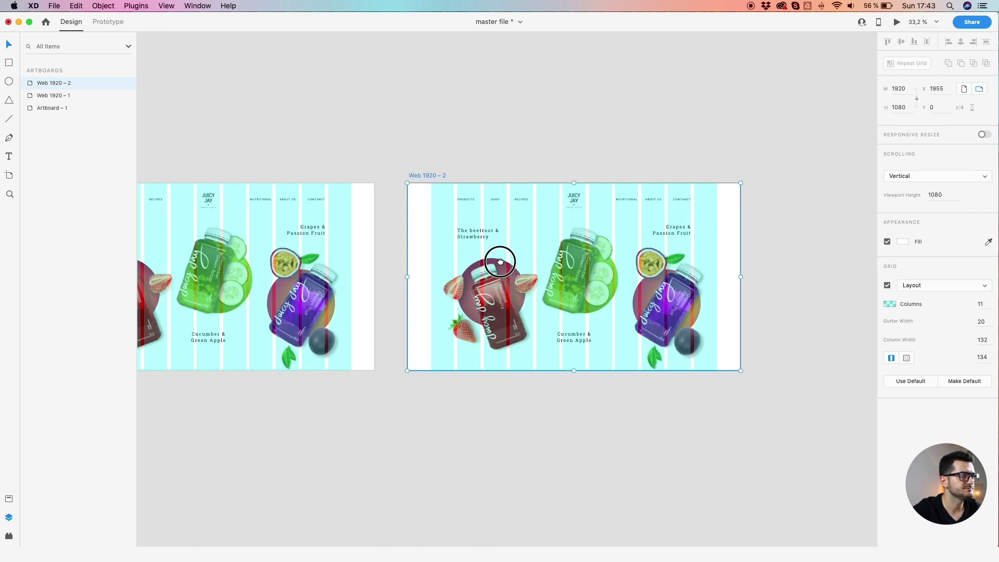
pyautogui.moveTo(339, 219); pyautogui.dragTo(674, 285)
pyautogui.doubleClick(391, 243)
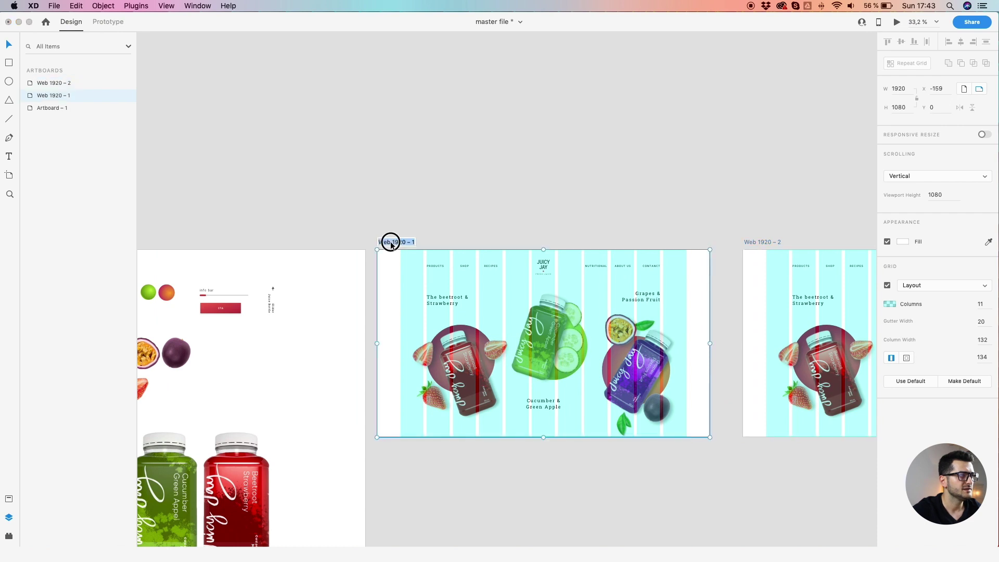
pyautogui.write('home')
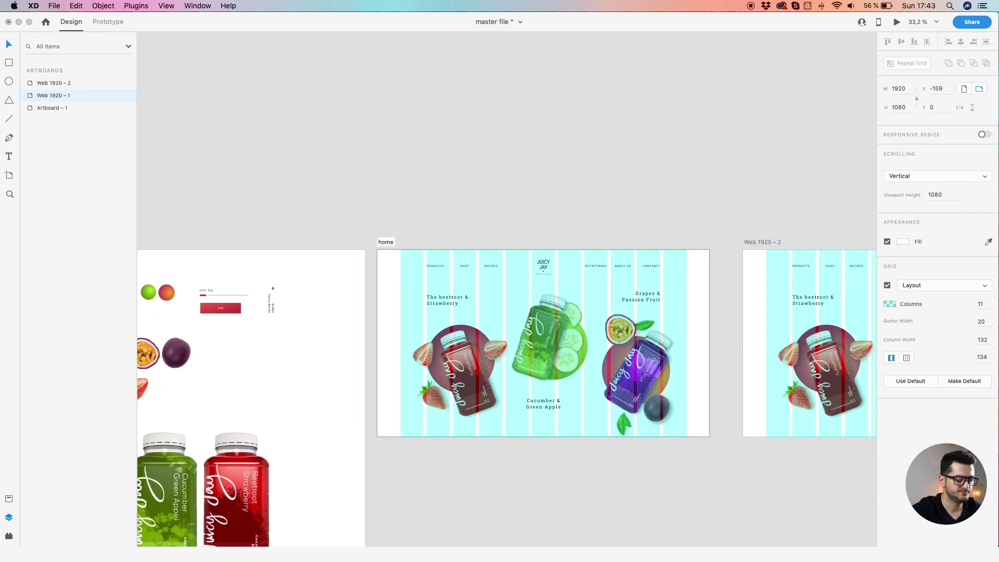
pyautogui.press('Delete')
pyautogui.press('super+z')
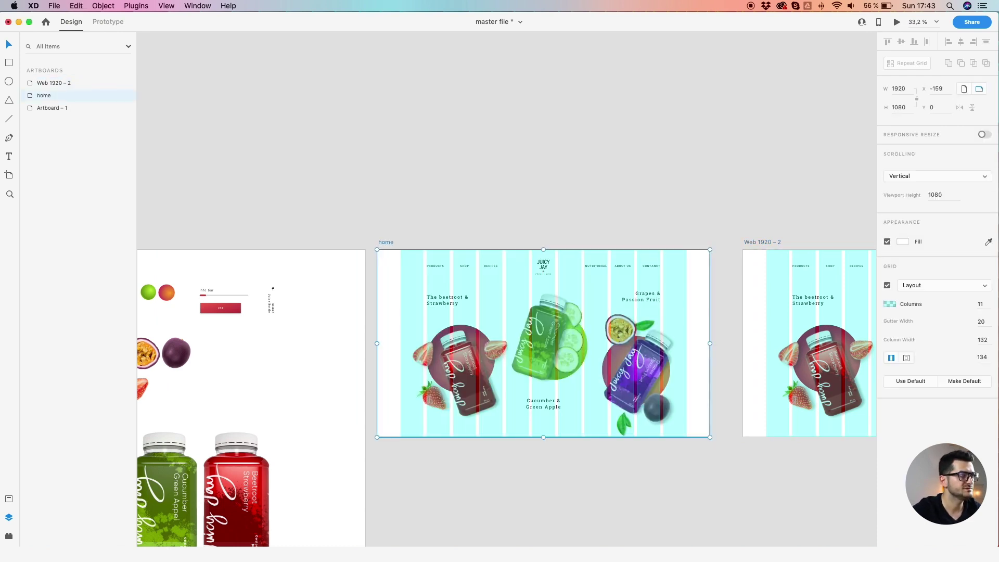
pyautogui.doubleClick(386, 242)
pyautogui.write('ho')
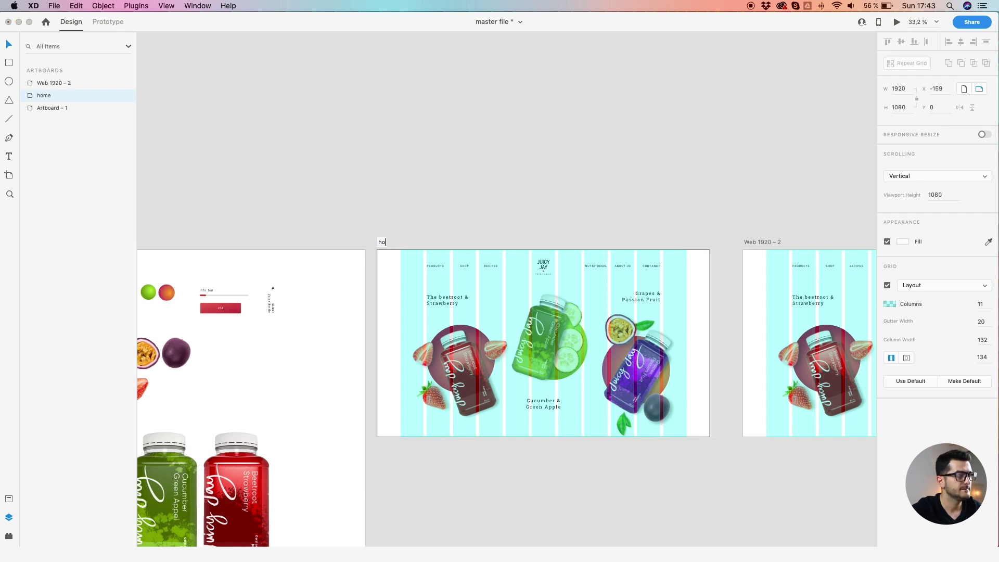
pyautogui.press('BackSpace')
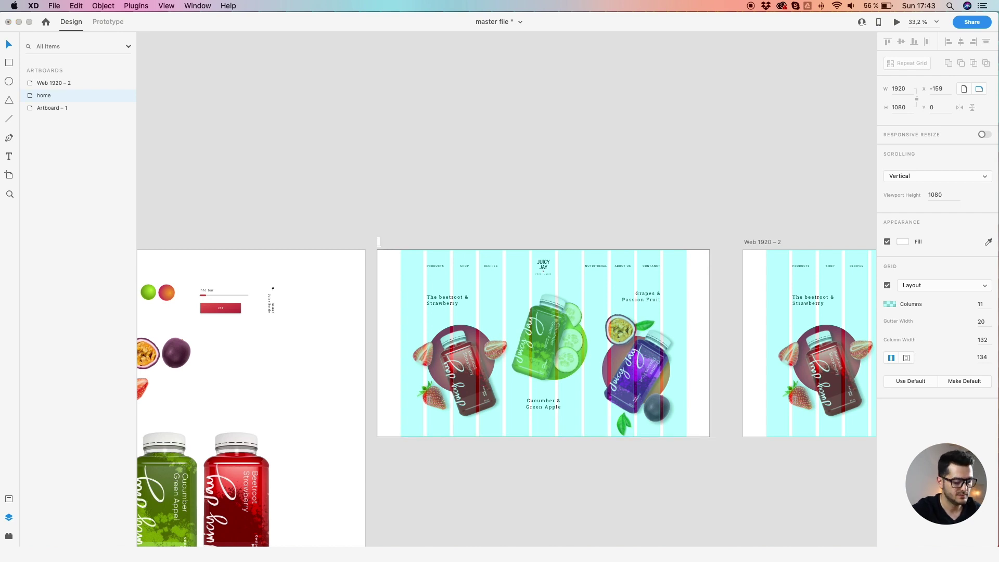
pyautogui.write('pme')
pyautogui.write('ome')
pyautogui.press('Return')
# - Rename the duplicated Web 1920 – 2 artboard as Strawberry
pyautogui.moveTo(511, 212); pyautogui.dragTo(239, 183)
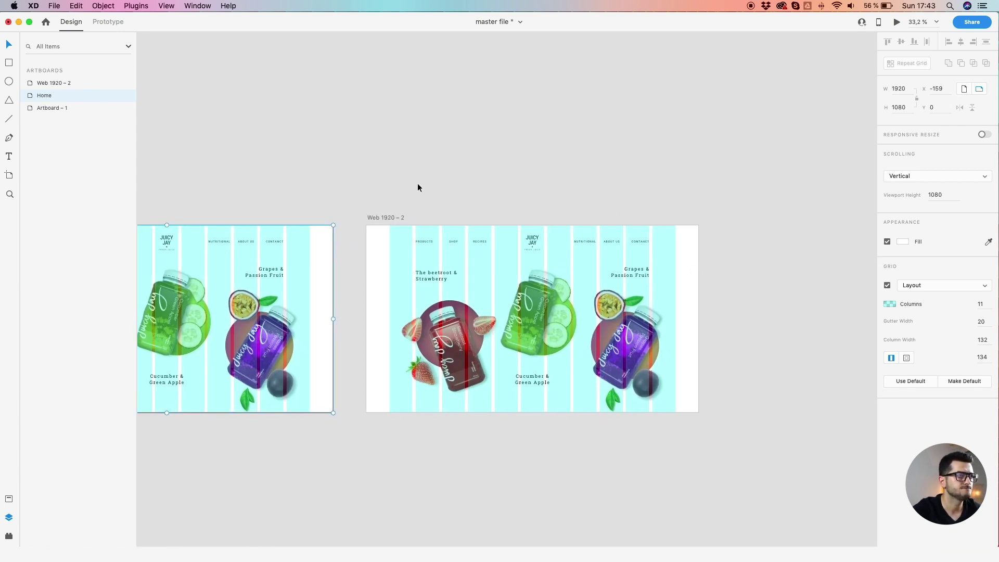
pyautogui.doubleClick(389, 216)
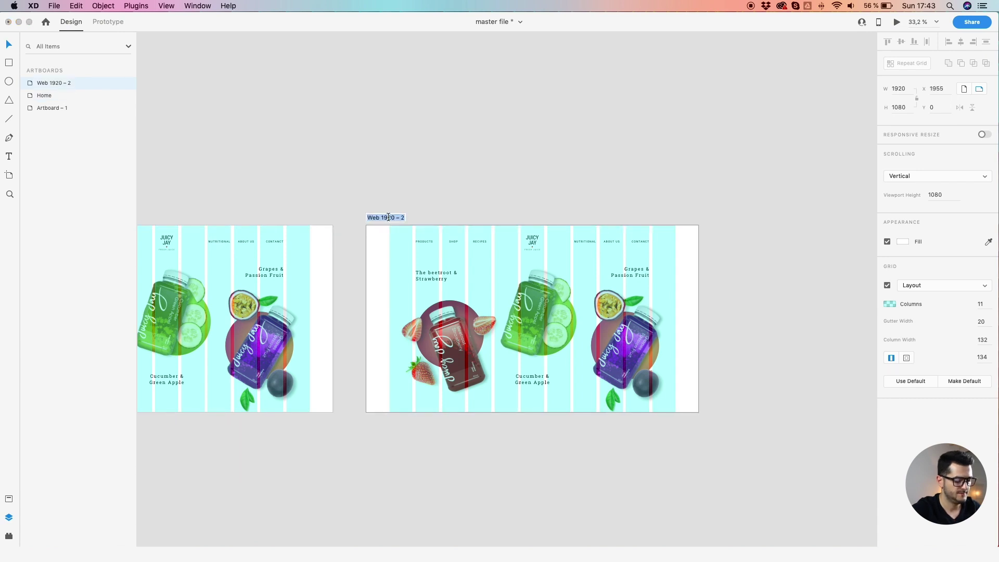
pyautogui.write('Str')
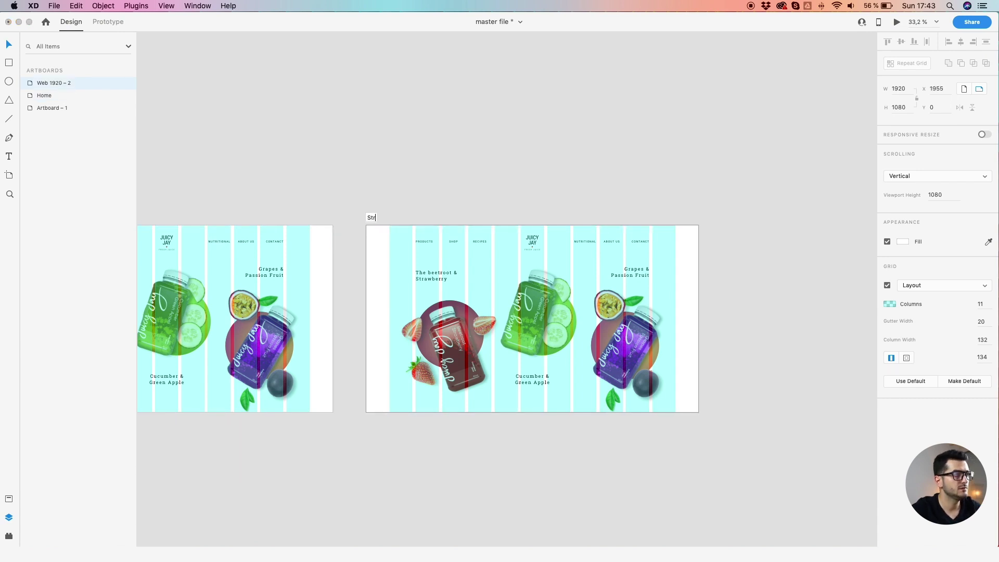
pyautogui.write('awbe')
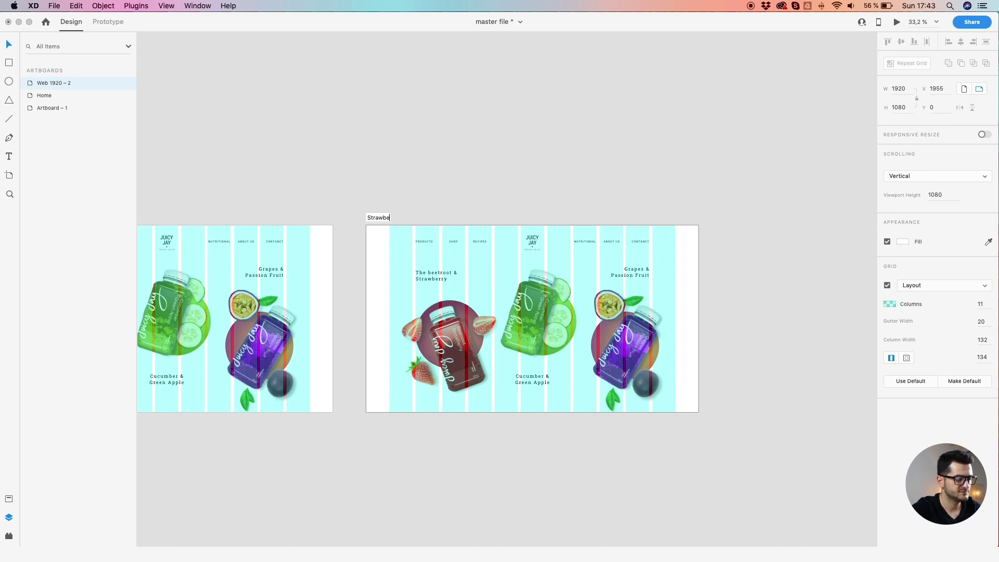
pyautogui.write('ety')
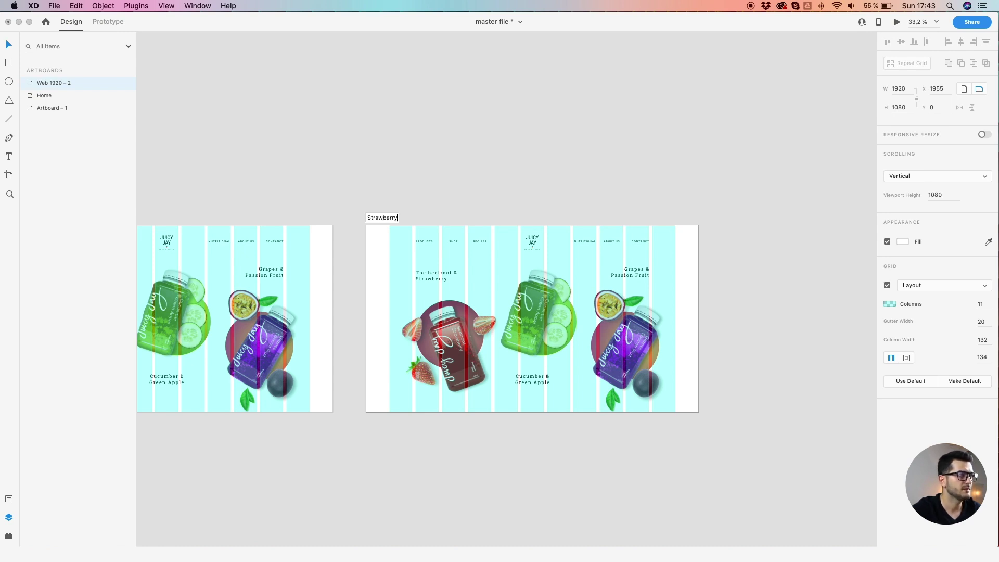
pyautogui.press('Return')
# - Move the Strawberry artboard farther right, away from Home, to about X 4155, keeping Y at 0
pyautogui.moveTo(446, 206); pyautogui.dragTo(377, 161)
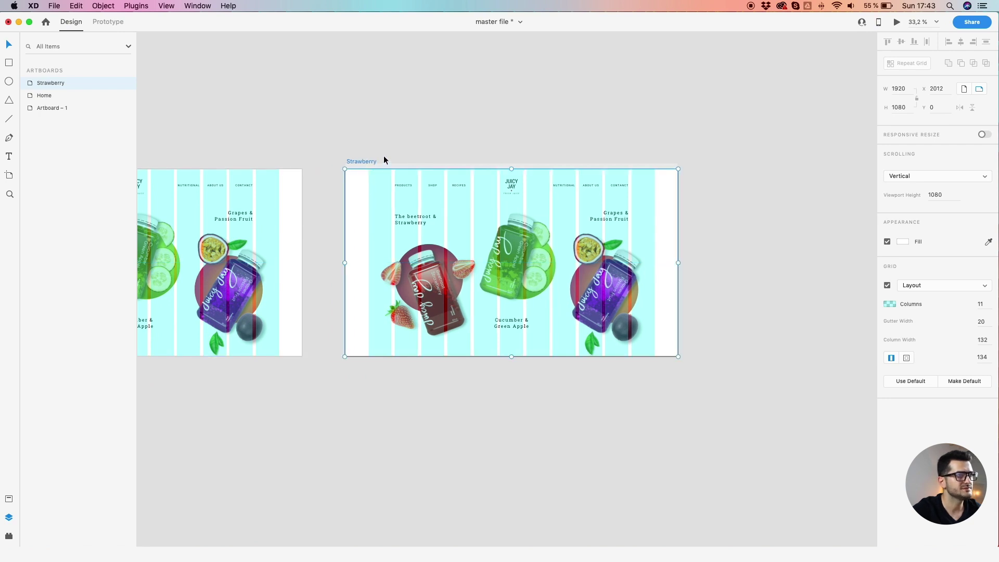
pyautogui.scroll(-2, 383, 155)
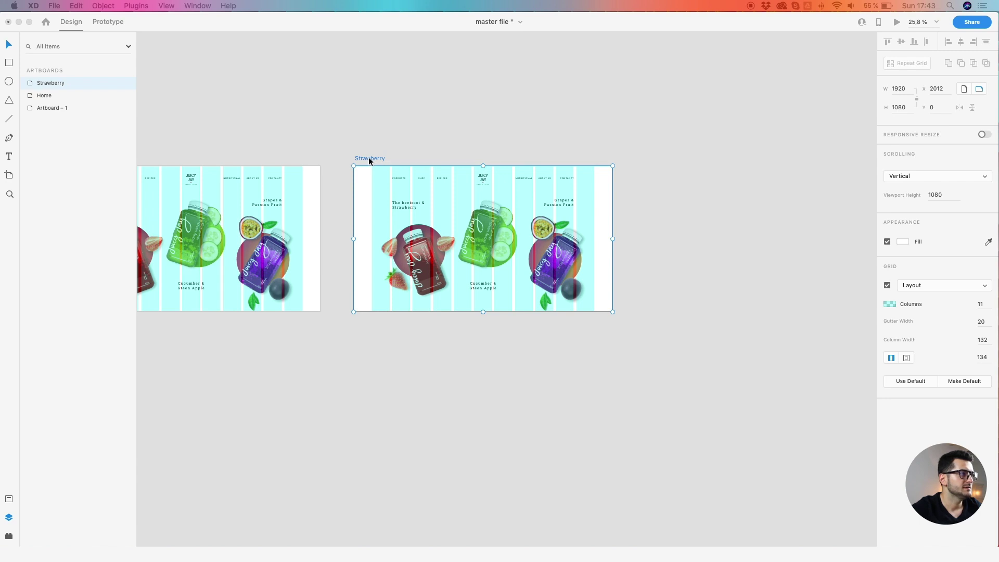
pyautogui.moveTo(369, 161); pyautogui.dragTo(662, 183)
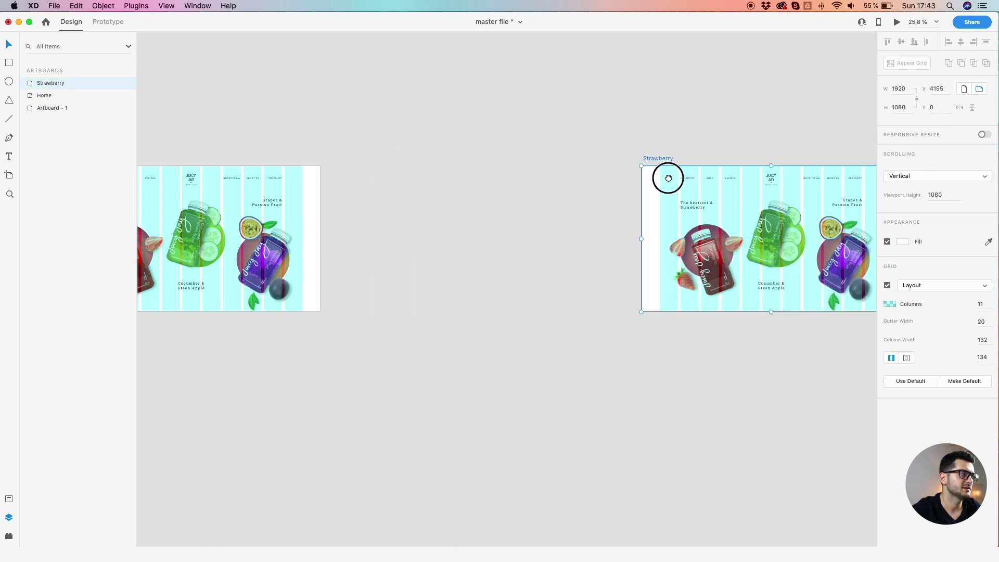
# - Bring the red bottle, its three strawberries and the red circle to the front on the Strawberry artboard
pyautogui.hscroll(6, 668, 178)
pyautogui.scroll(2, 452, 205)
pyautogui.scroll(2, 451, 209)
pyautogui.click(421, 273)
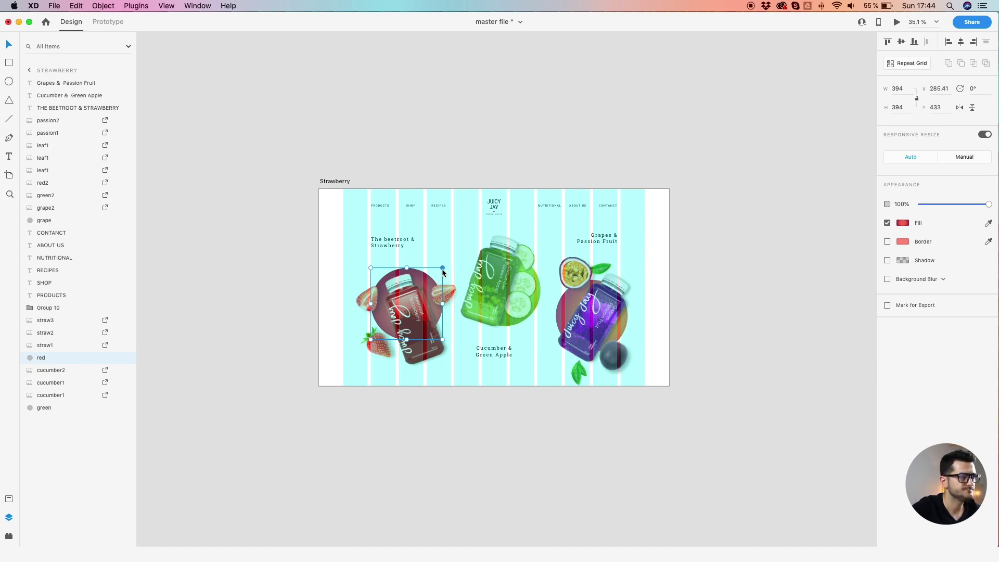
pyautogui.moveTo(452, 264); pyautogui.dragTo(359, 361)
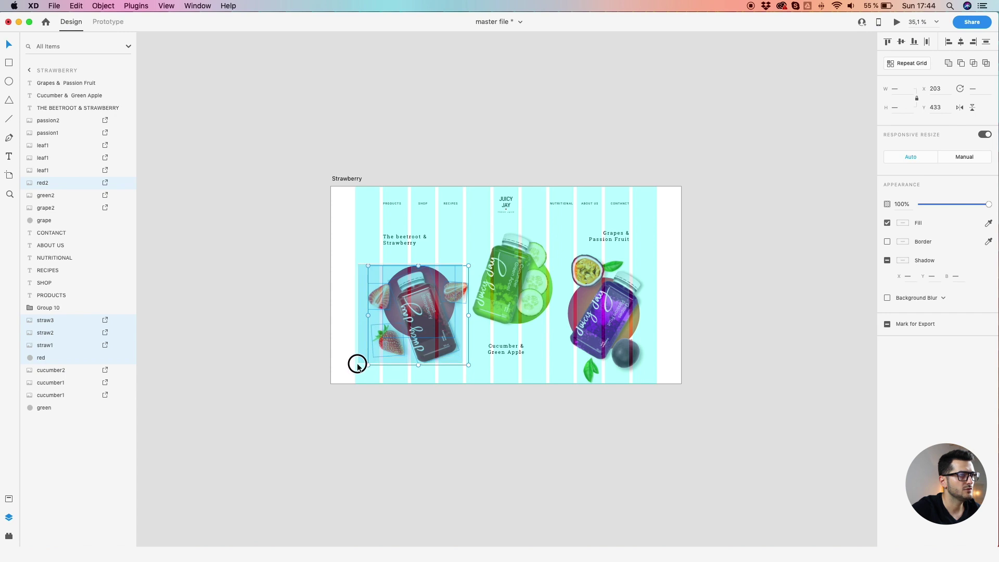
pyautogui.rightClick(408, 315)
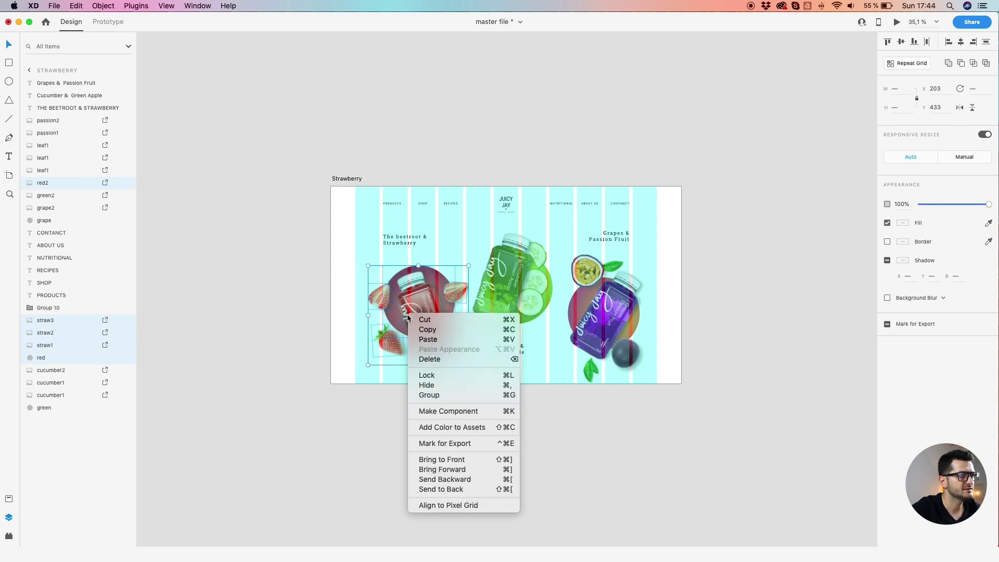
pyautogui.click(424, 460)
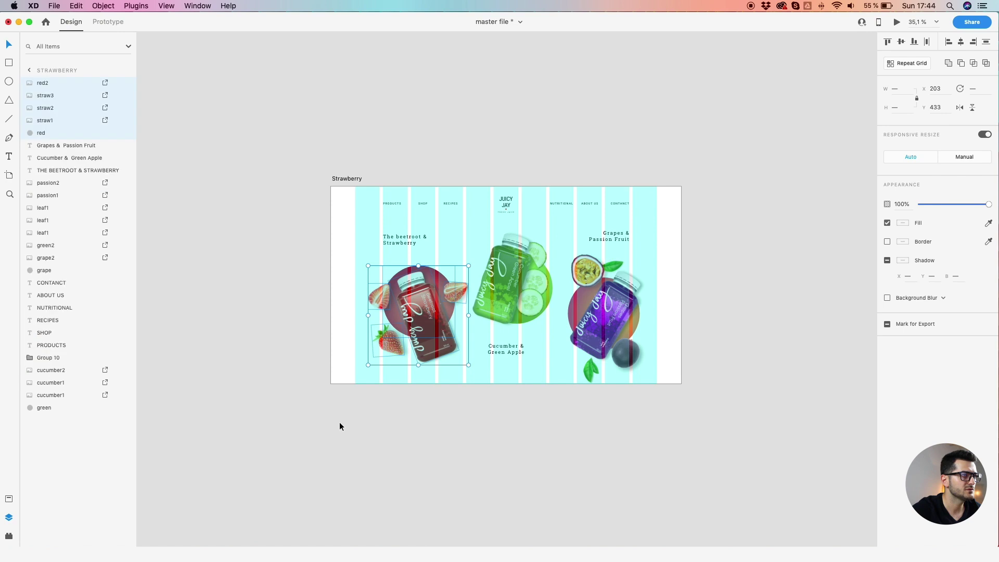
pyautogui.moveTo(339, 423); pyautogui.dragTo(744, 440)
pyautogui.moveTo(522, 414); pyautogui.dragTo(838, 404)
pyautogui.moveTo(317, 295); pyautogui.dragTo(408, 390)
pyautogui.rightClick(395, 359)
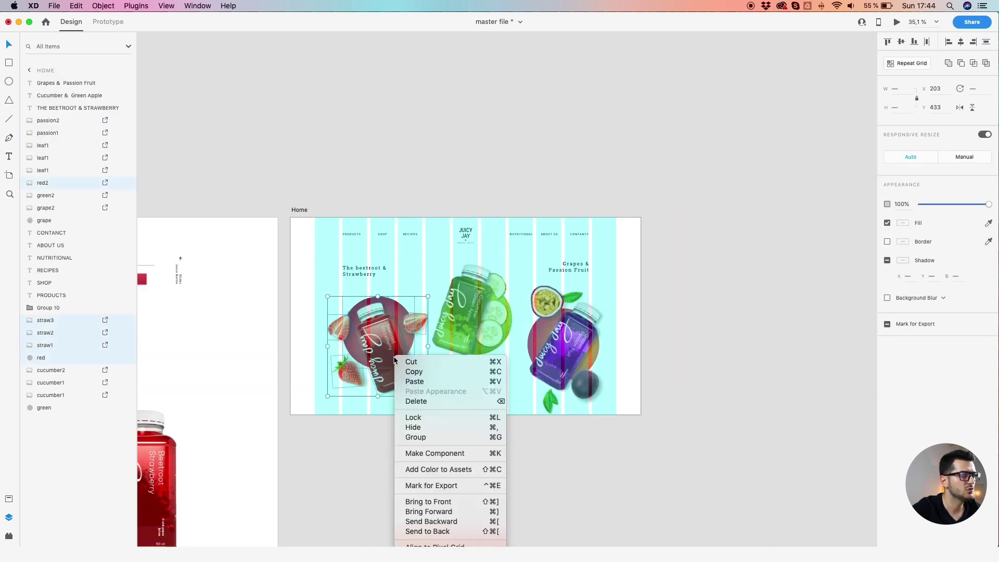
pyautogui.click(751, 463)
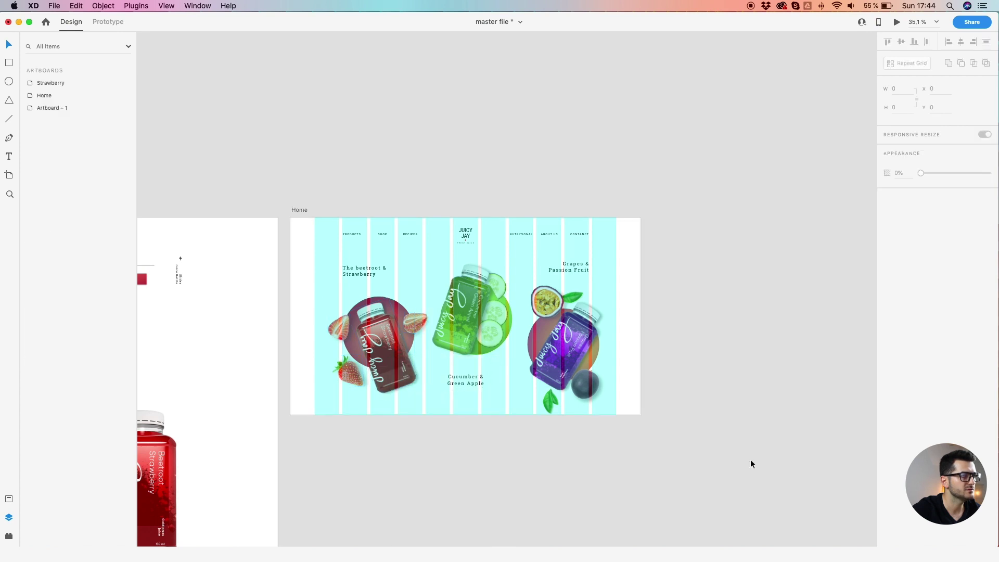
pyautogui.moveTo(751, 464); pyautogui.dragTo(432, 407)
pyautogui.moveTo(669, 381); pyautogui.dragTo(319, 373)
pyautogui.hscroll(3, 367, 353)
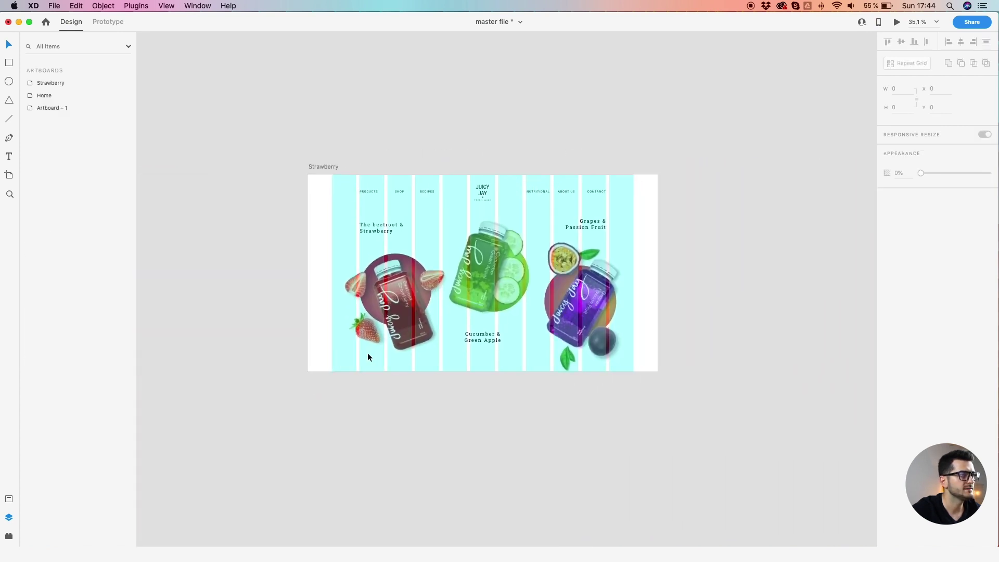
# - Enlarge the Strawberry artboard's red circle to about 1699 × 1699 and place it at about X 774, Y -117, overflowing the artboard's right side
pyautogui.click(411, 266)
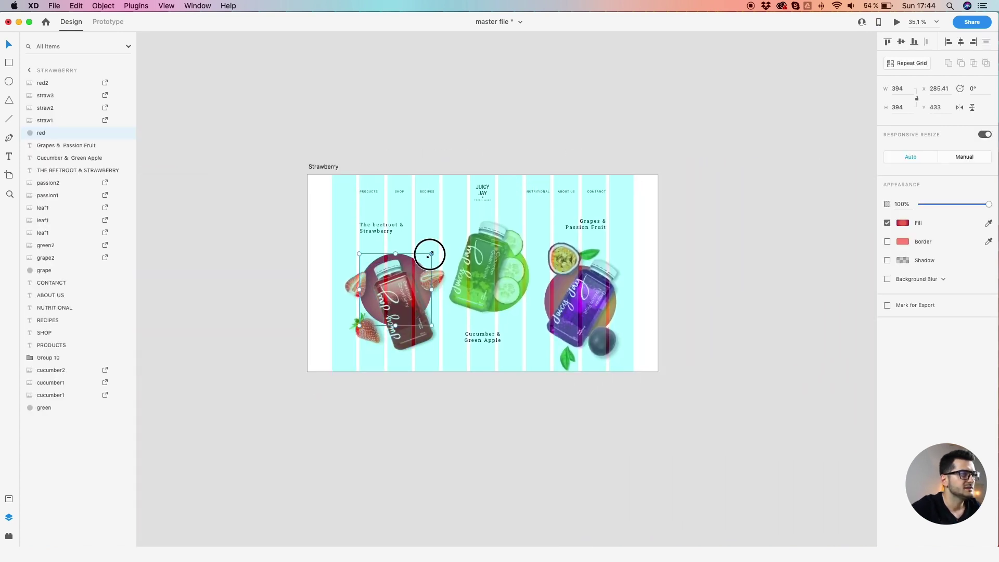
pyautogui.moveTo(432, 253); pyautogui.dragTo(787, 78)
pyautogui.moveTo(511, 119); pyautogui.dragTo(498, 259)
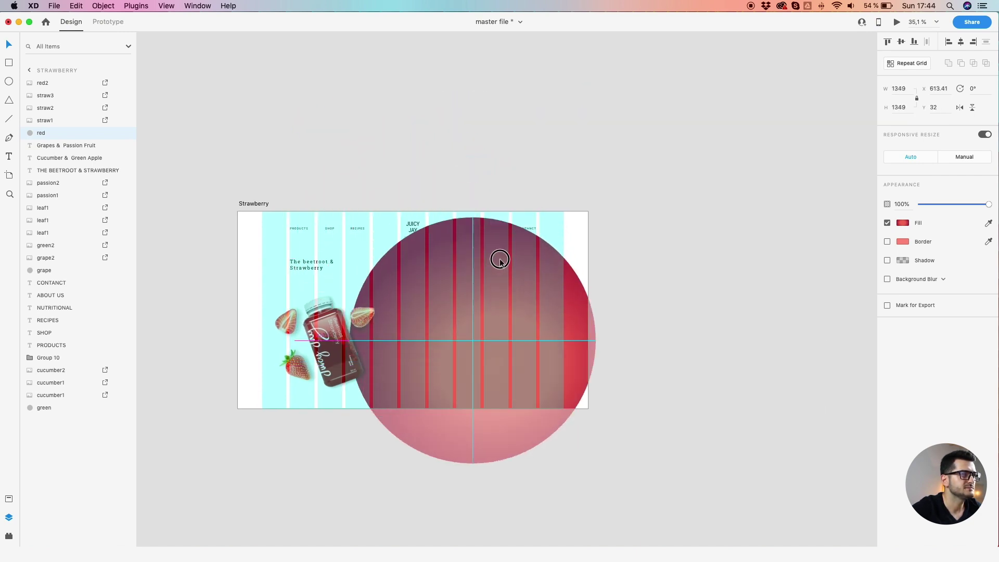
pyautogui.moveTo(596, 218); pyautogui.dragTo(713, 151)
pyautogui.moveTo(481, 189); pyautogui.dragTo(513, 224)
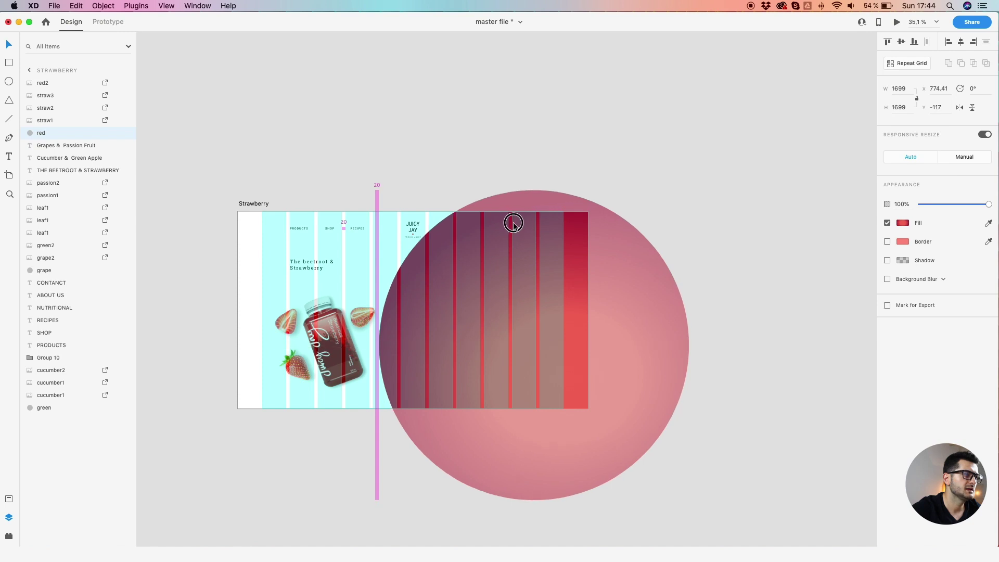
pyautogui.moveTo(513, 223); pyautogui.dragTo(513, 223)
pyautogui.click(464, 166)
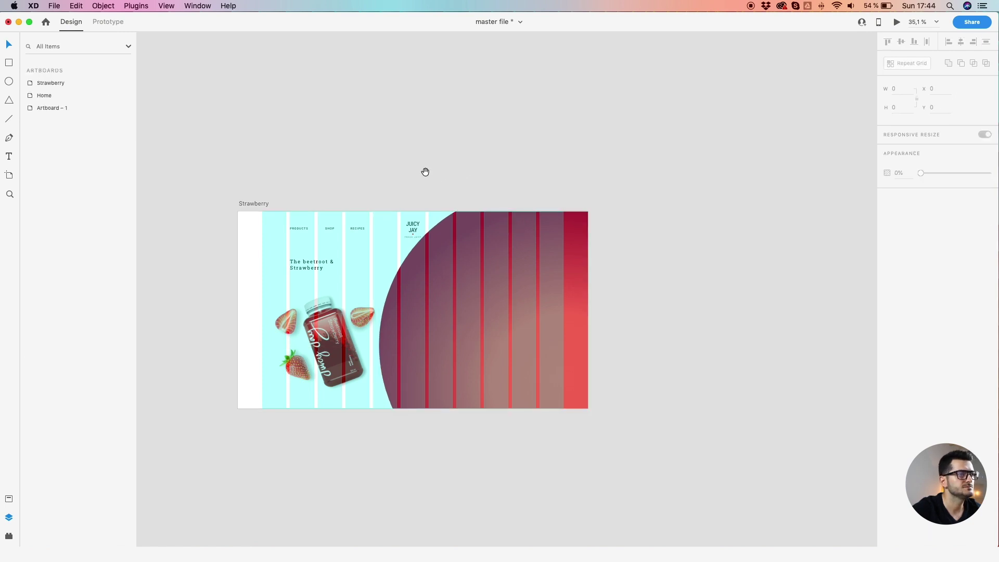
# - Move the red bottle onto the enlarged circle and set its rotation to 0°
pyautogui.hscroll(-5, 426, 172)
pyautogui.moveTo(437, 310); pyautogui.dragTo(598, 309)
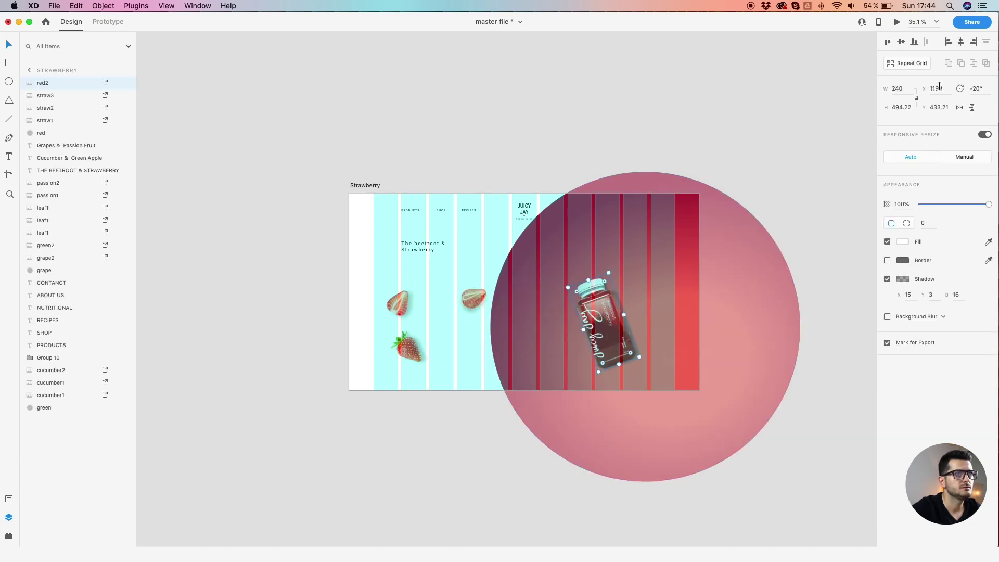
pyautogui.click(976, 90)
pyautogui.write('0')
pyautogui.press('Return')
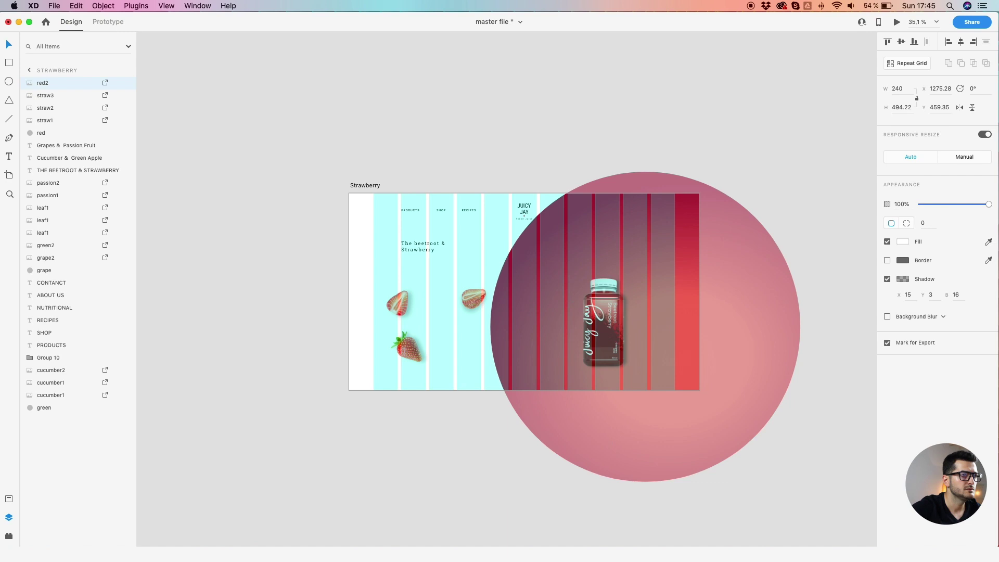
# - Scale the red bottle up to about 320 × 660 and position it at about X 1235, Y 264
pyautogui.moveTo(621, 287); pyautogui.dragTo(633, 237)
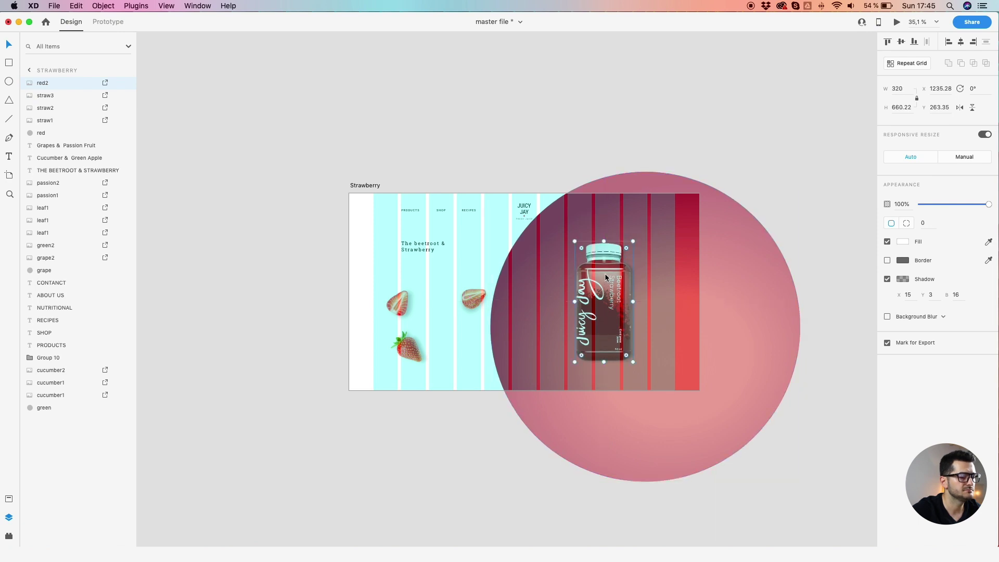
pyautogui.hscroll(-3, 603, 274)
pyautogui.moveTo(642, 272); pyautogui.dragTo(641, 270)
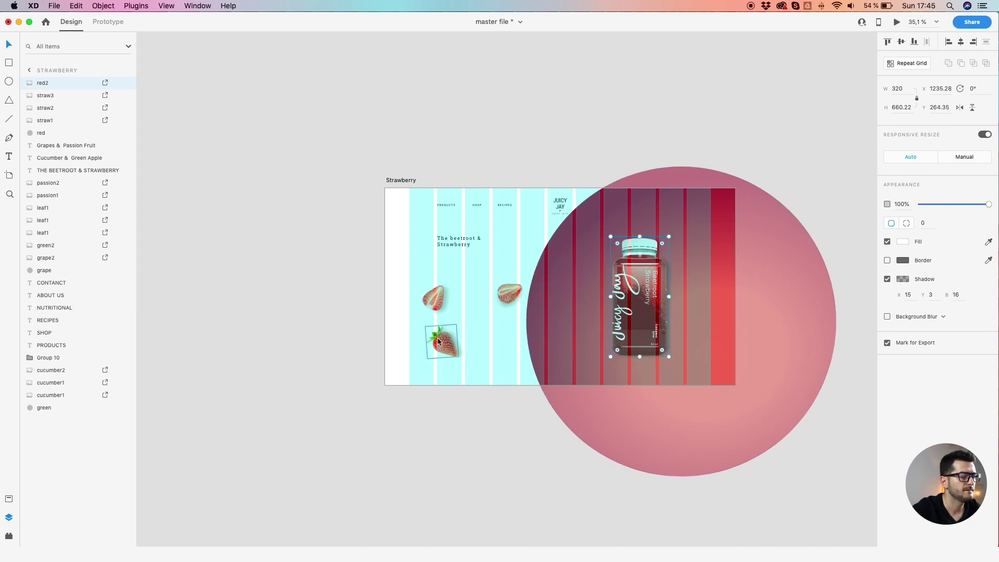
# - Spread the three strawberry pieces along the red circle's left edge and rotate the middle half upright
pyautogui.moveTo(439, 340); pyautogui.dragTo(521, 352)
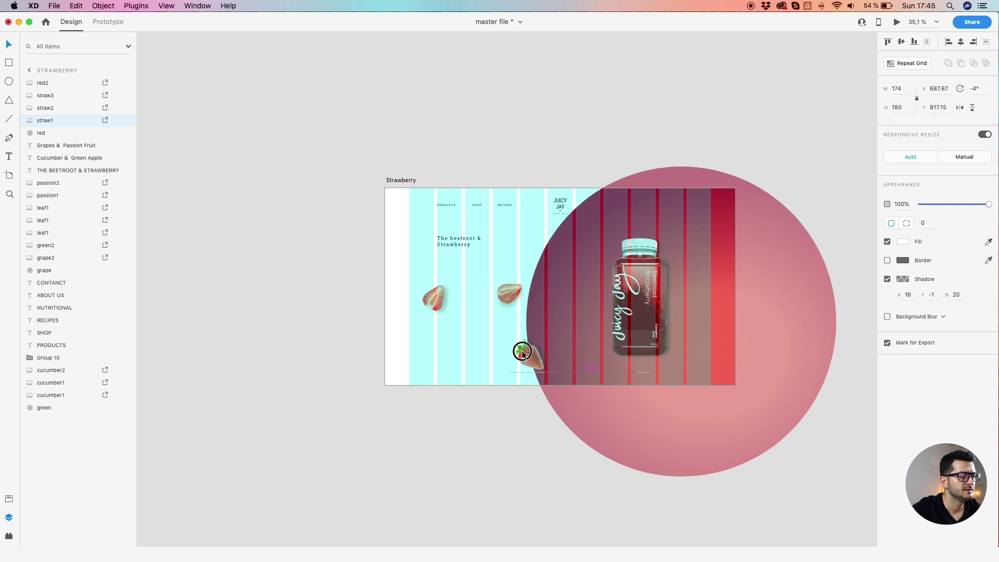
pyautogui.moveTo(517, 294); pyautogui.dragTo(551, 258)
pyautogui.moveTo(429, 298); pyautogui.dragTo(514, 308)
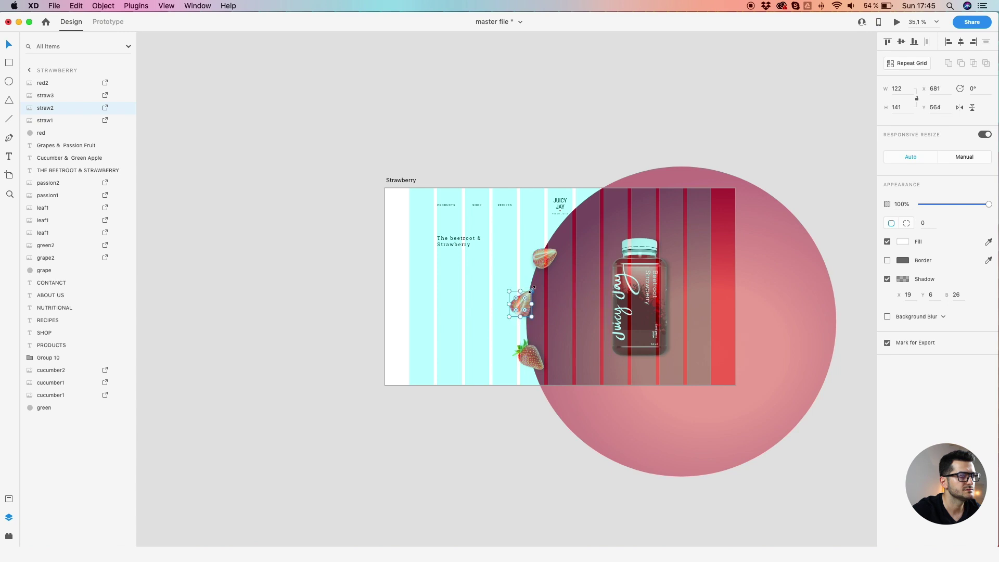
pyautogui.moveTo(529, 290); pyautogui.dragTo(521, 296)
# - Rotate the whole strawberry to -31° and the upper half to 16°, placing the whole one inside the circle at about X 804, Y 745
pyautogui.scroll(2, 521, 296)
pyautogui.scroll(2, 538, 366)
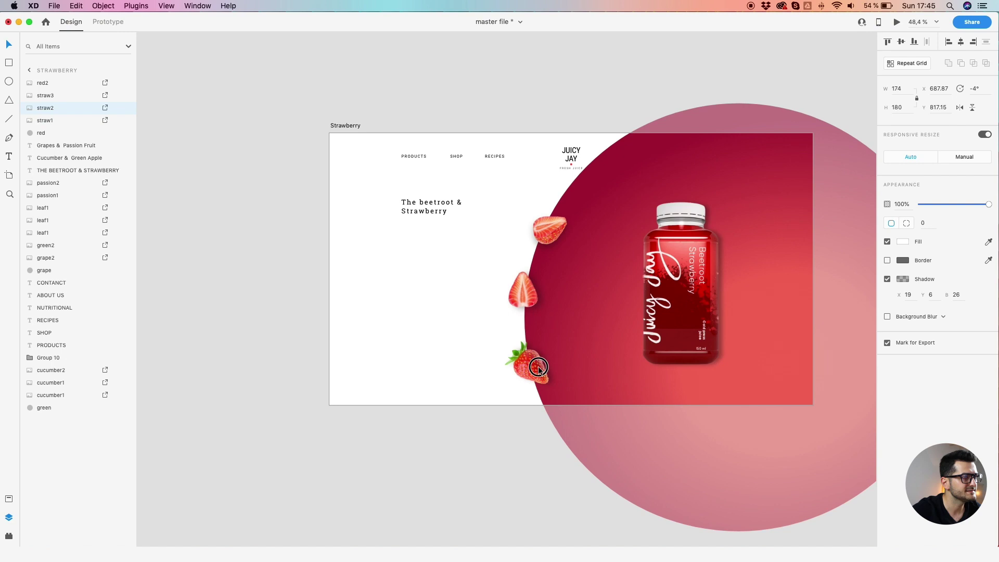
pyautogui.click(538, 366)
pyautogui.moveTo(547, 337); pyautogui.dragTo(536, 335)
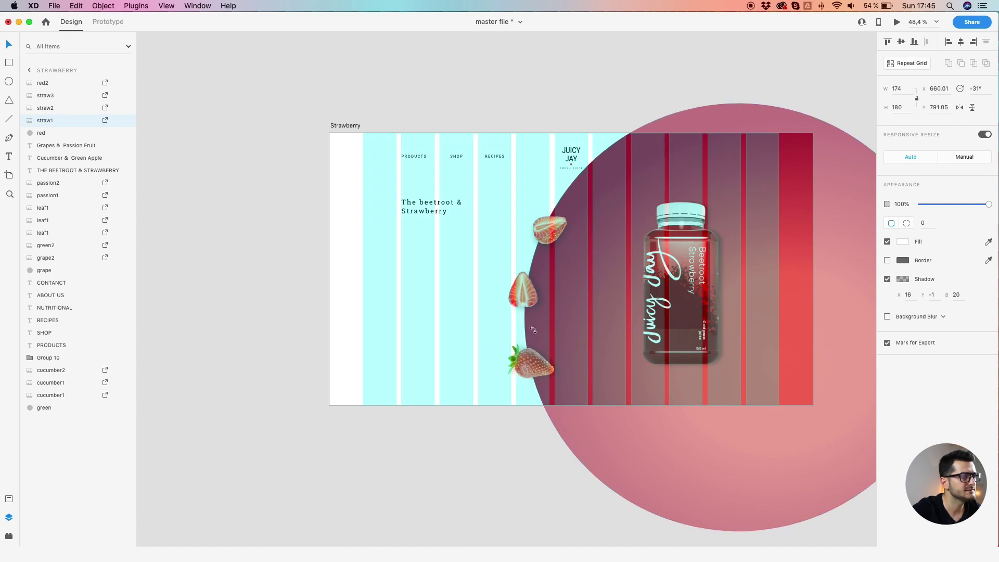
pyautogui.click(546, 236)
pyautogui.moveTo(567, 215); pyautogui.dragTo(571, 218)
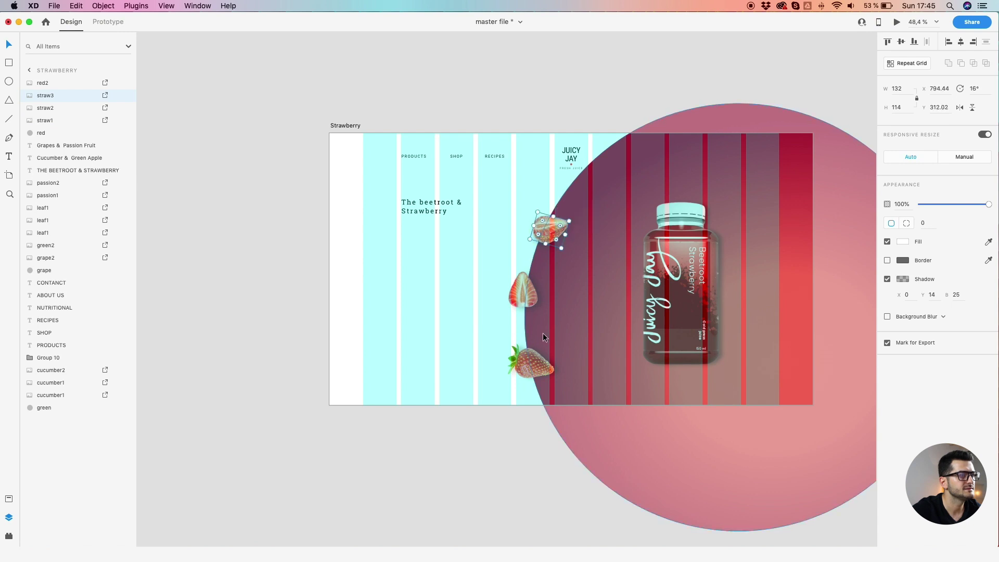
pyautogui.moveTo(534, 365); pyautogui.dragTo(573, 352)
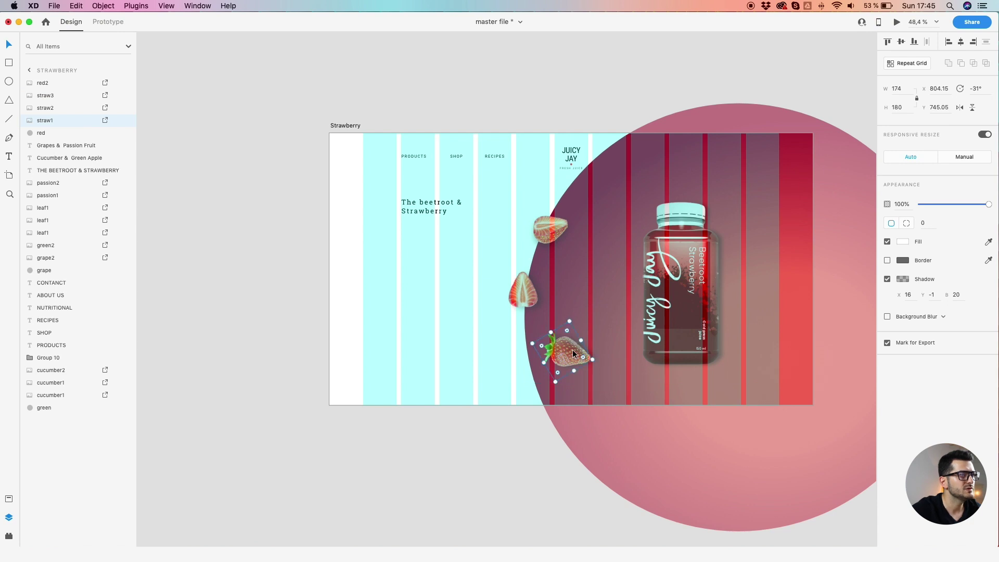
# - Move the bottle closer to the circle's left edge and shift the upper strawberry half slightly right
pyautogui.click(551, 240)
pyautogui.click(531, 300)
pyautogui.moveTo(677, 274); pyautogui.dragTo(649, 270)
pyautogui.moveTo(548, 235); pyautogui.dragTo(552, 236)
pyautogui.click(501, 248)
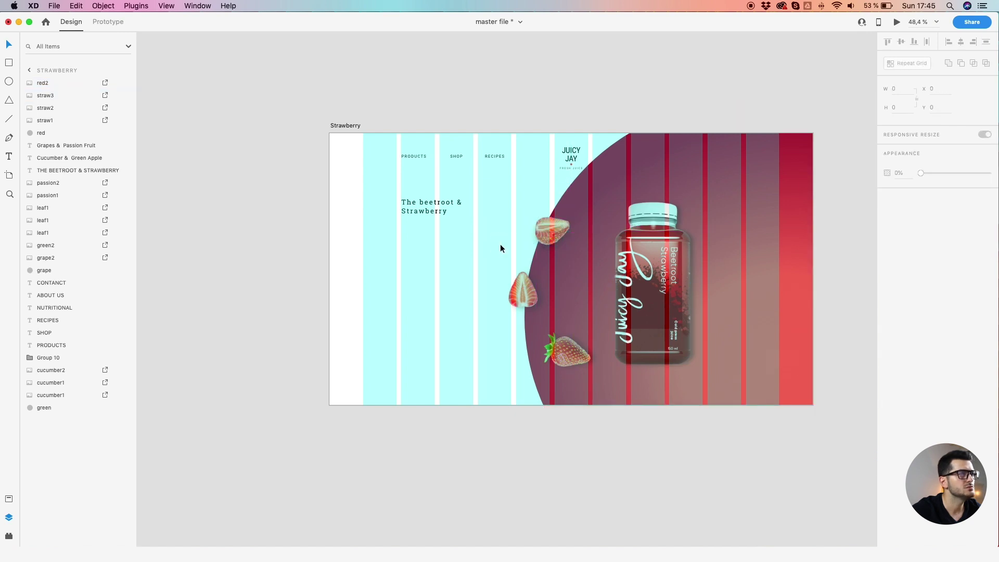
# - Nudge the middle strawberry half right and move the whole strawberry to about X 760, Y 750
pyautogui.moveTo(518, 295); pyautogui.dragTo(522, 294)
pyautogui.moveTo(549, 343); pyautogui.dragTo(470, 285)
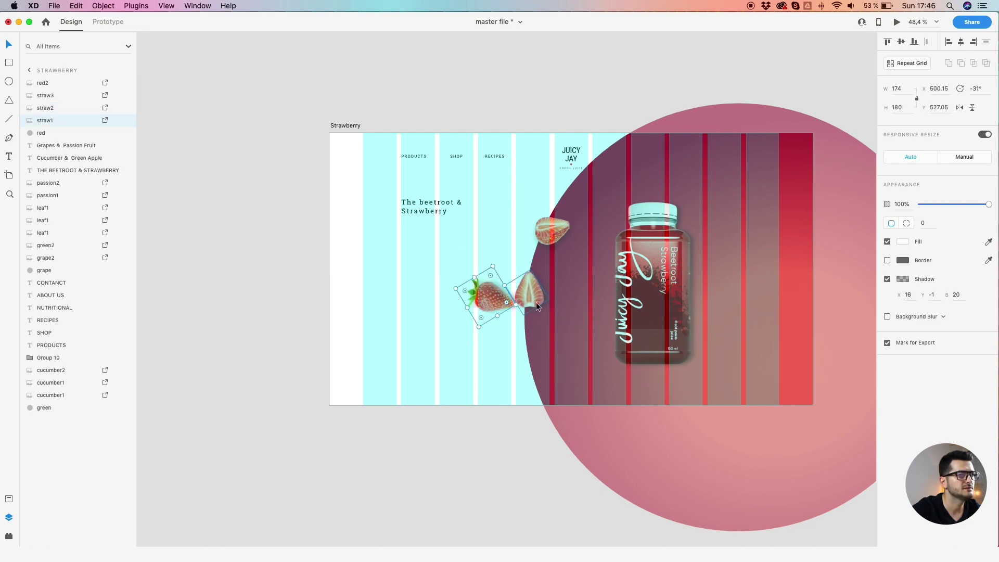
pyautogui.click(542, 311)
pyautogui.press('super+z')
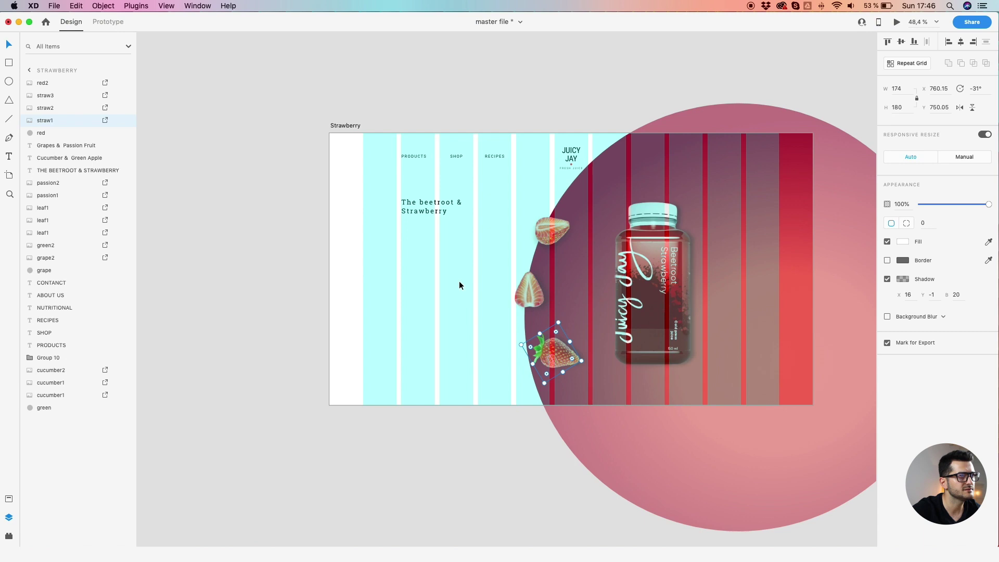
pyautogui.click(458, 280)
# - Duplicate the middle strawberry half and the whole strawberry to the red area right of the bottle
pyautogui.scroll(-3, 458, 280)
pyautogui.scroll(-1, 521, 290)
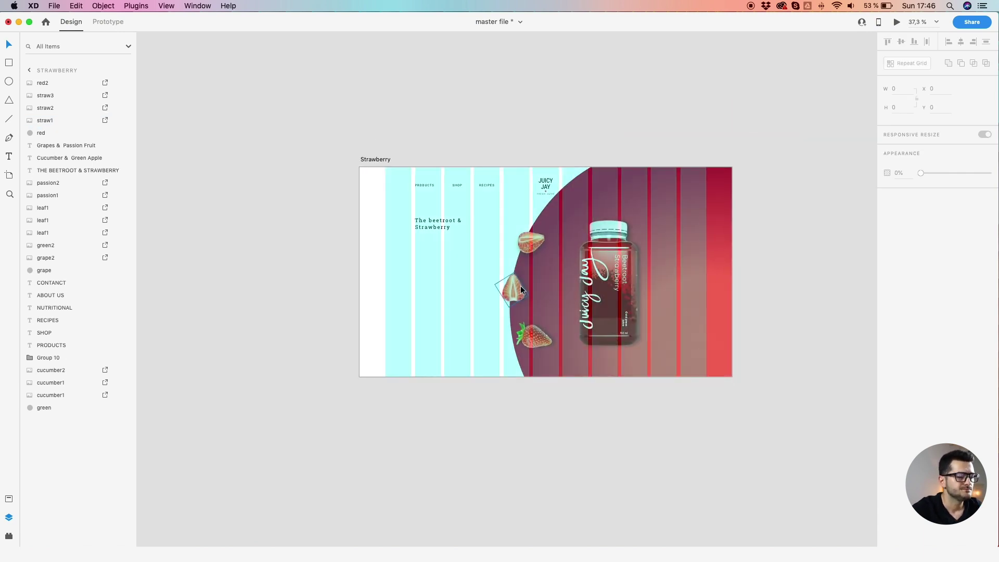
pyautogui.hscroll(3, 521, 285)
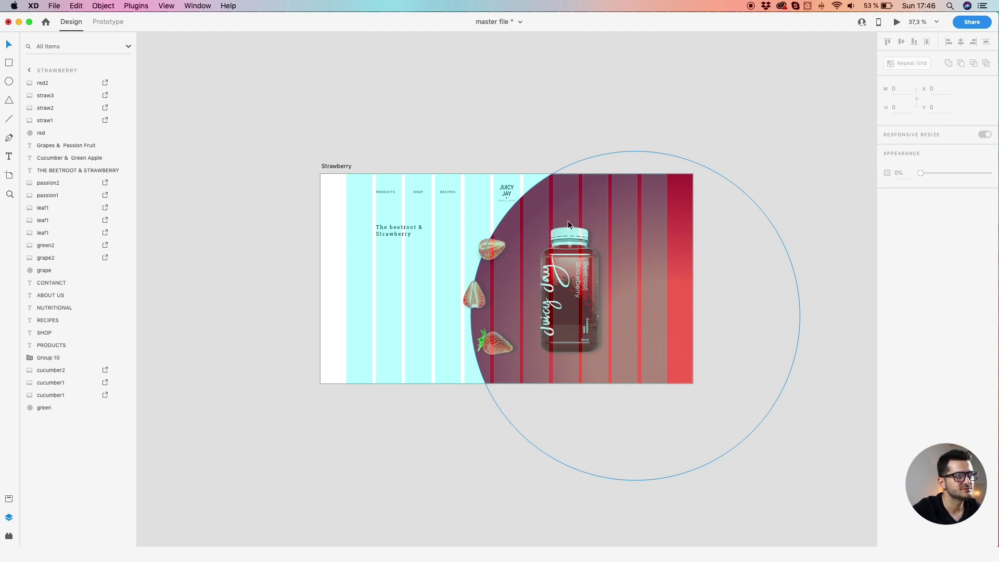
pyautogui.click(498, 333)
pyautogui.keyDown('shift'); pyautogui.click(474, 304); pyautogui.keyUp('shift')
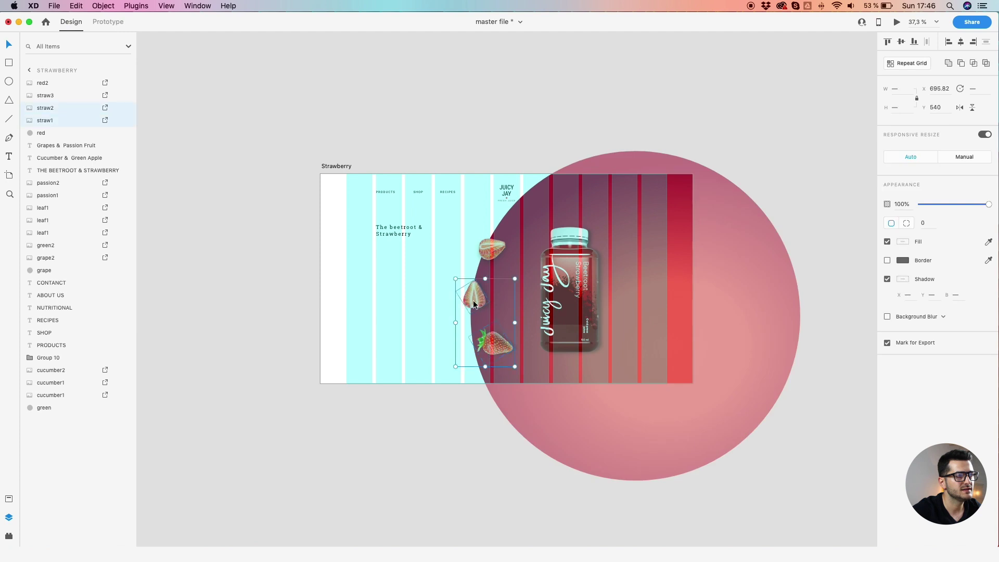
pyautogui.moveTo(473, 297); pyautogui.dragTo(629, 274)
pyautogui.click(669, 254)
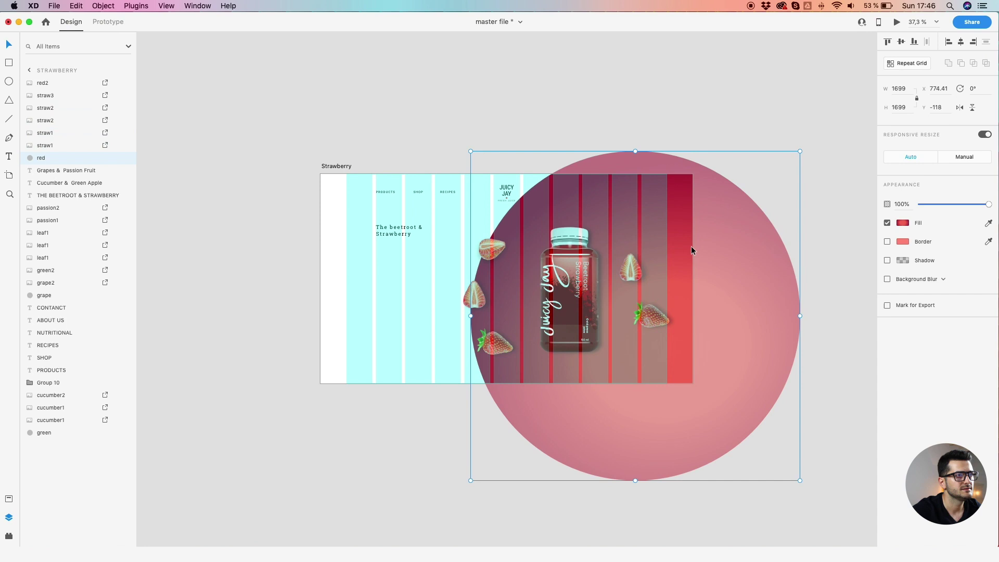
# - Enlarge the copied strawberry half to about 218 × 251 and the copied whole strawberry to about 290 × 298, spacing them apart vertically
pyautogui.click(647, 313)
pyautogui.click(652, 293)
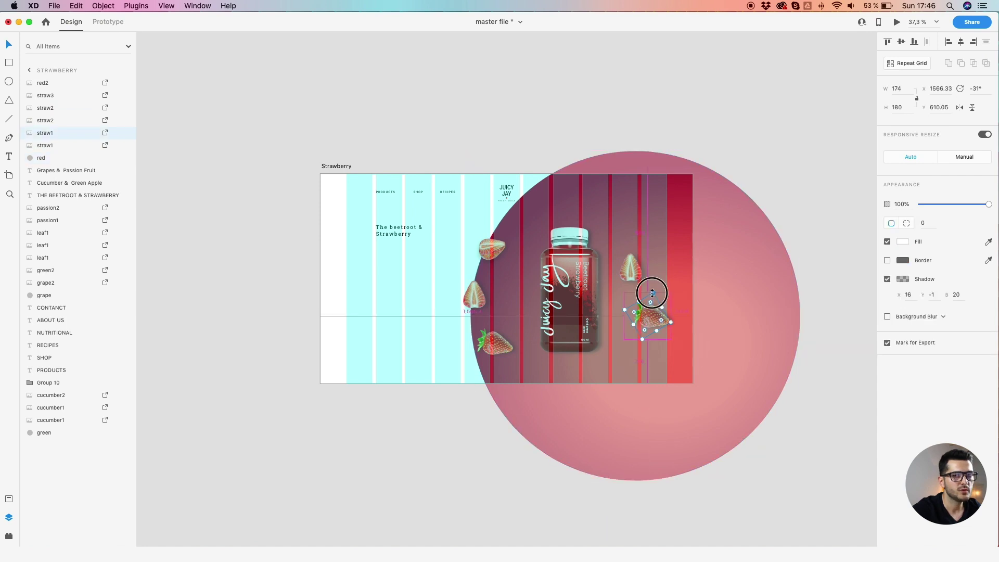
pyautogui.moveTo(652, 293); pyautogui.dragTo(651, 243)
pyautogui.click(628, 267)
pyautogui.moveTo(646, 311); pyautogui.dragTo(643, 336)
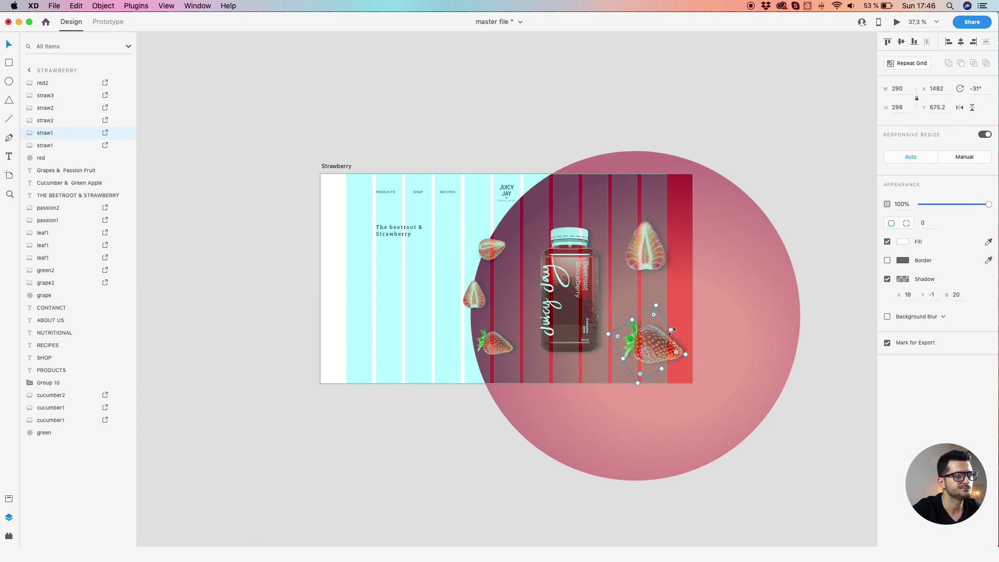
# - Rotate the large whole strawberry to -178° and the large half to 176°, moving the half to about X 1634, Y 171
pyautogui.moveTo(659, 301); pyautogui.dragTo(606, 385)
pyautogui.moveTo(635, 354); pyautogui.dragTo(648, 364)
pyautogui.click(639, 225)
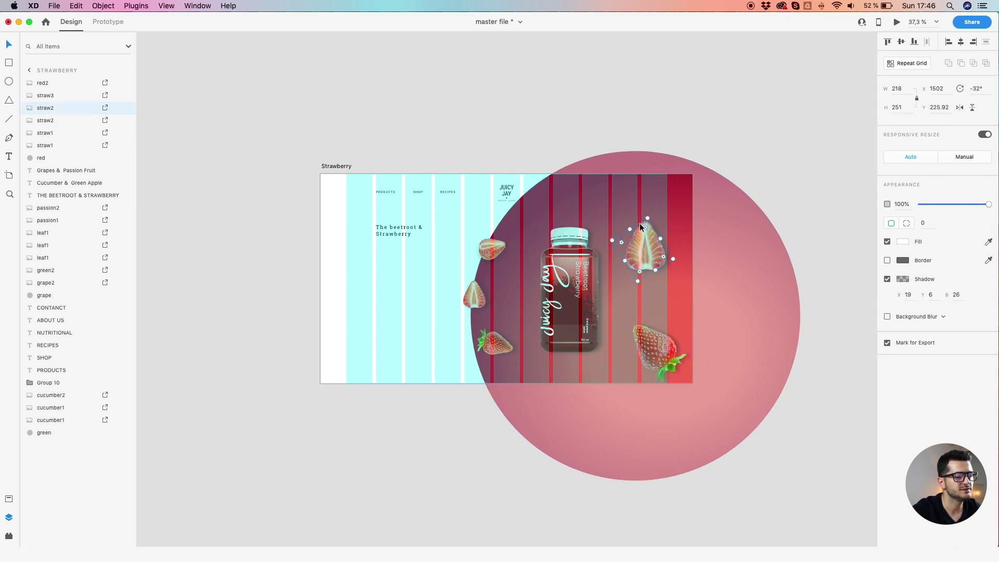
pyautogui.moveTo(648, 217); pyautogui.dragTo(594, 323)
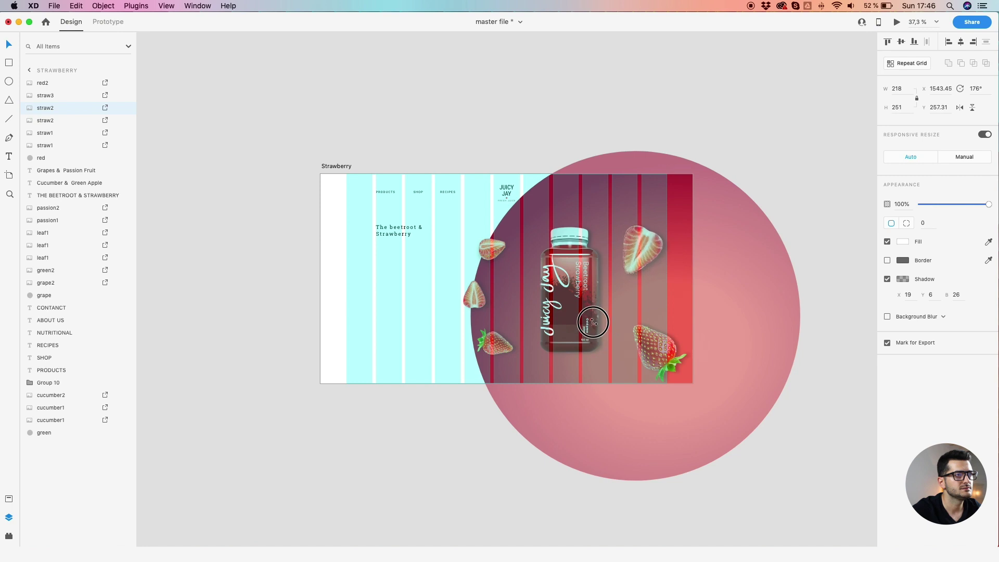
pyautogui.moveTo(641, 257); pyautogui.dragTo(659, 240)
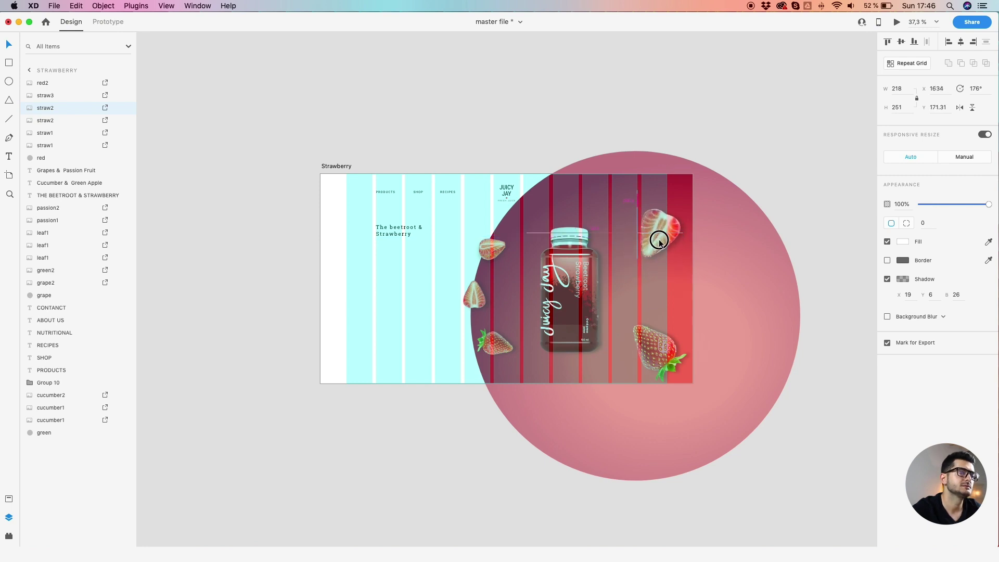
# - Place the large whole strawberry at about X 1569, Y 714, and shift the large half and the bottle slightly right
pyautogui.moveTo(656, 363); pyautogui.dragTo(653, 352)
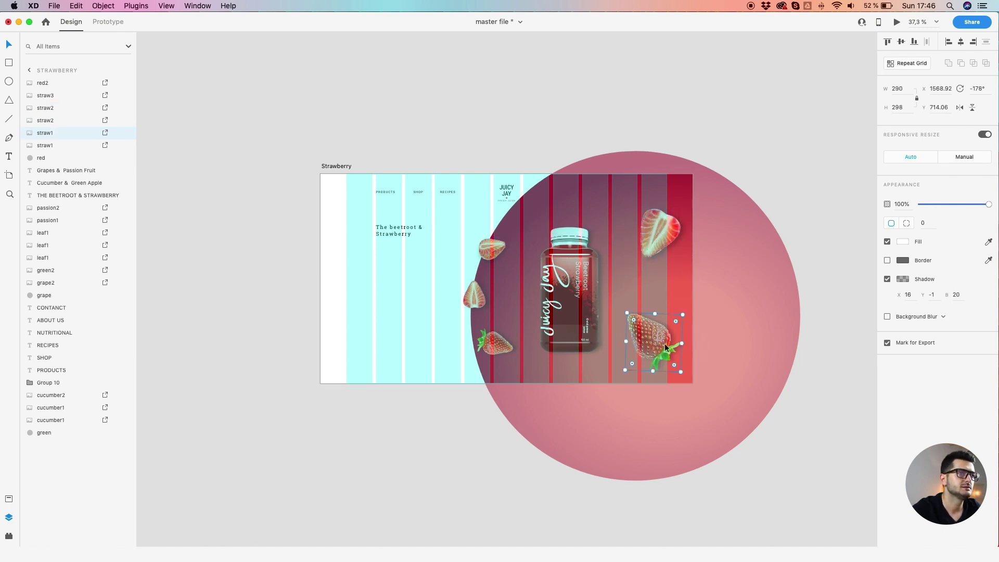
pyautogui.moveTo(663, 236); pyautogui.dragTo(668, 235)
pyautogui.click(574, 286)
pyautogui.moveTo(575, 285); pyautogui.dragTo(582, 285)
# - Apply an Object Blur of 7 to the large strawberry half and the large whole strawberry
pyautogui.click(672, 228)
pyautogui.keyDown('shift'); pyautogui.click(659, 314); pyautogui.keyUp('shift')
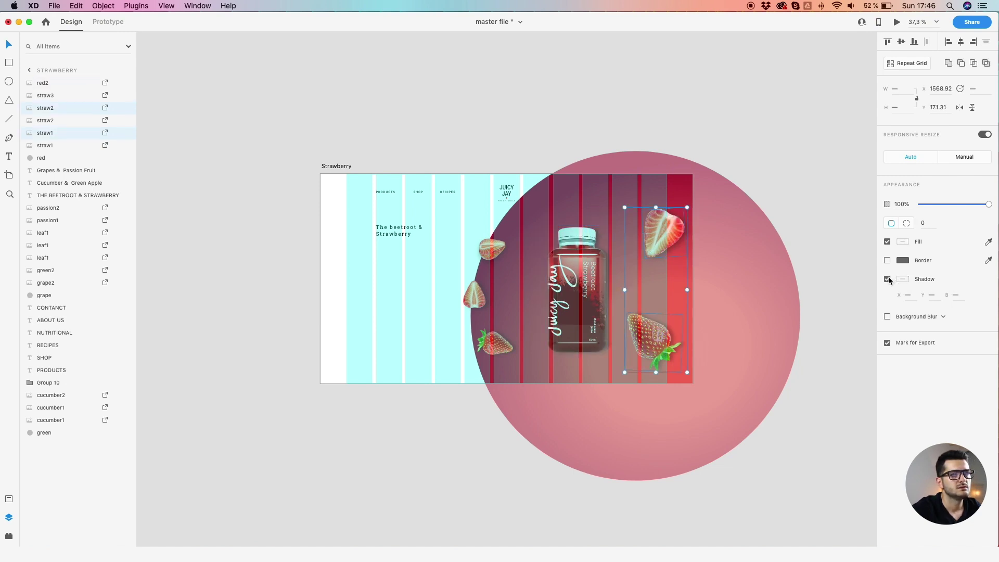
pyautogui.click(941, 319)
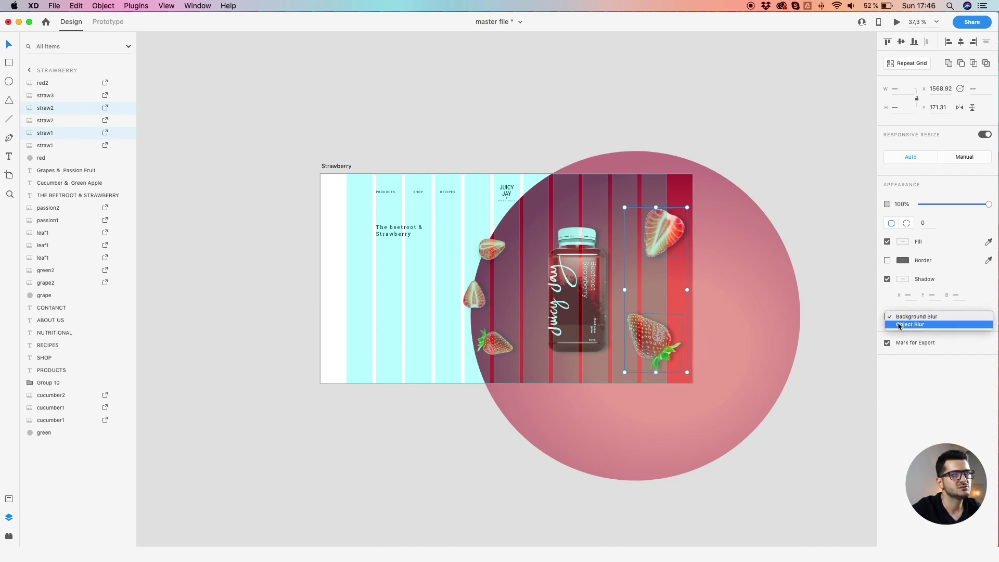
pyautogui.click(899, 325)
pyautogui.moveTo(939, 335); pyautogui.dragTo(943, 335)
pyautogui.click(748, 401)
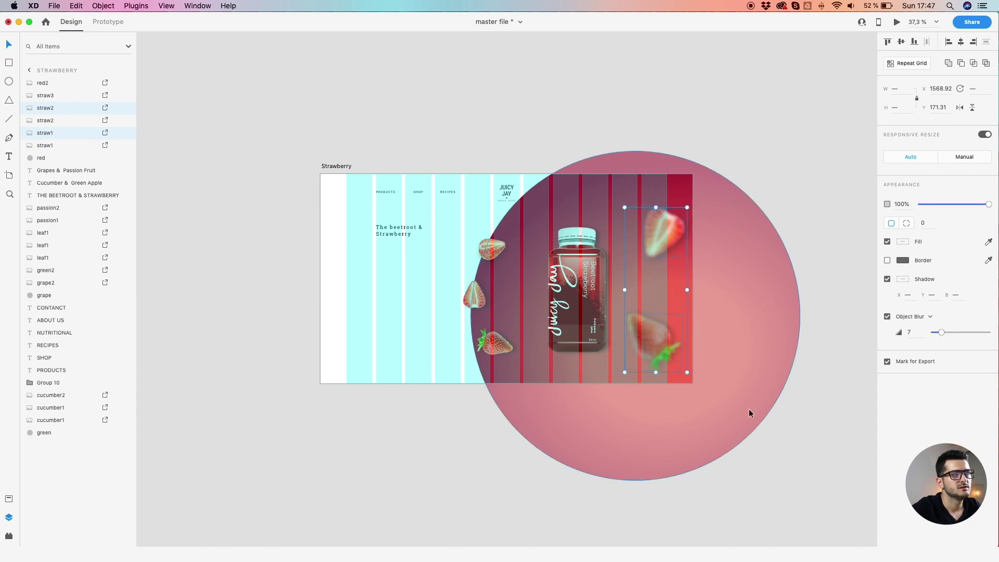
# - Set the large whole strawberry's shadow offset to X -74, Y -91
pyautogui.click(663, 355)
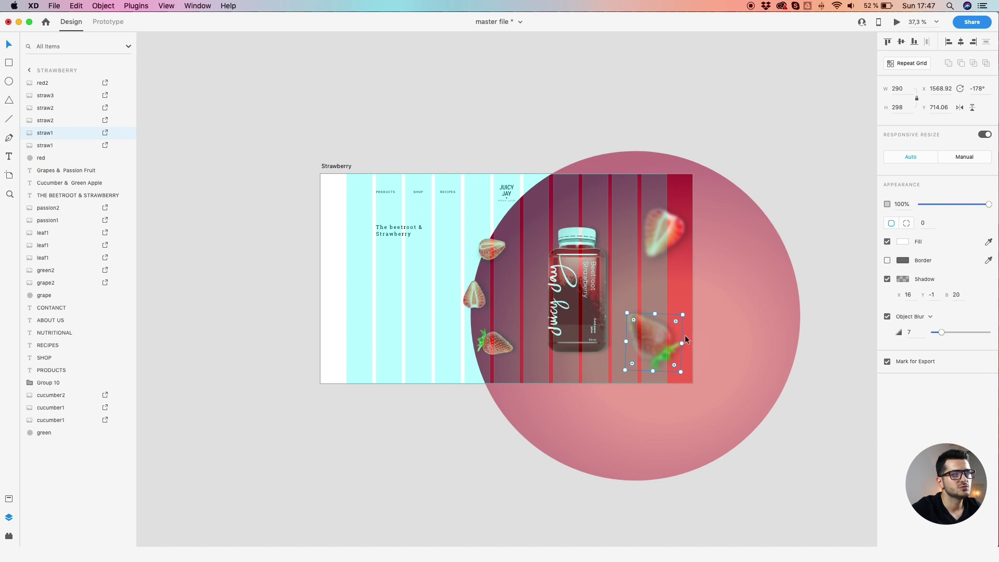
pyautogui.click(932, 295)
pyautogui.hotkey('shift', 'Down')
pyautogui.hotkey('shift', 'Down')
pyautogui.hotkey('shift', 'Down')
pyautogui.hotkey('shift', 'Down')
pyautogui.hotkey('shift', 'Down')
pyautogui.hotkey('shift', 'Down')
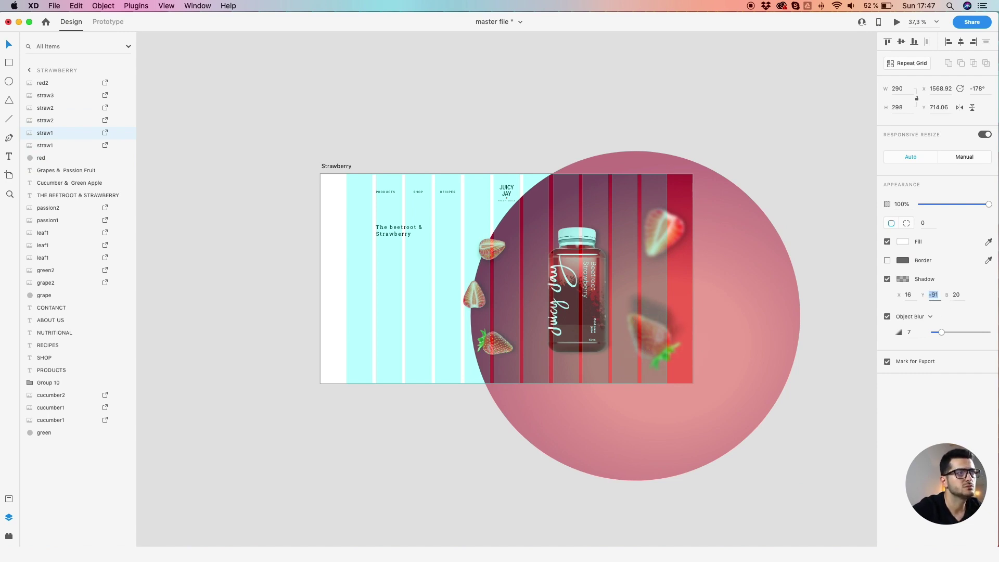
pyautogui.click(906, 296)
pyautogui.hotkey('shift', 'Down')
pyautogui.hotkey('shift', 'Down')
pyautogui.hotkey('shift', 'Down')
pyautogui.hotkey('shift', 'Down')
pyautogui.hotkey('shift', 'Down')
pyautogui.hotkey('shift', 'Down')
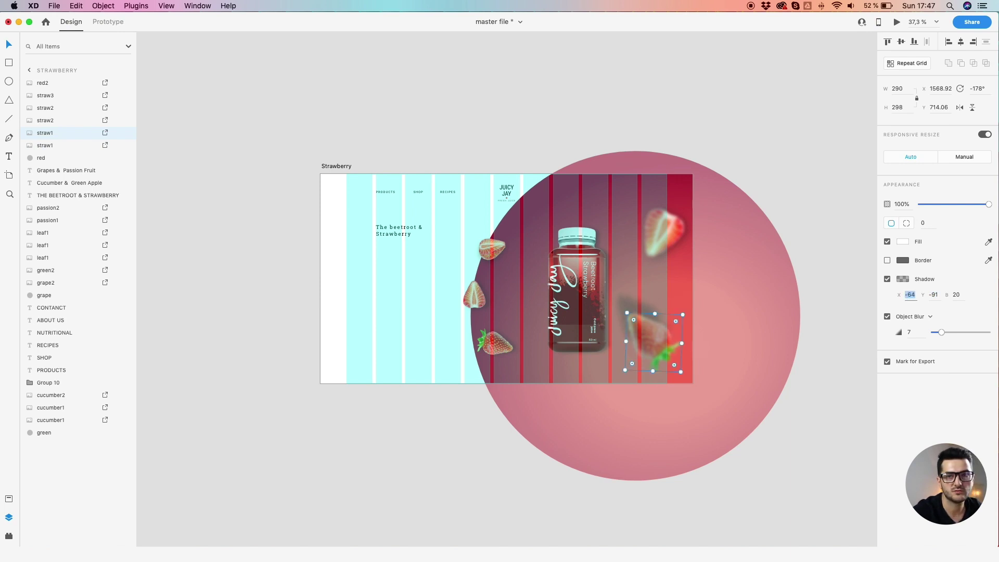
# - Set the large whole strawberry's shadow blur to 90 and lower the opacity of its shadow colour
pyautogui.click(963, 296)
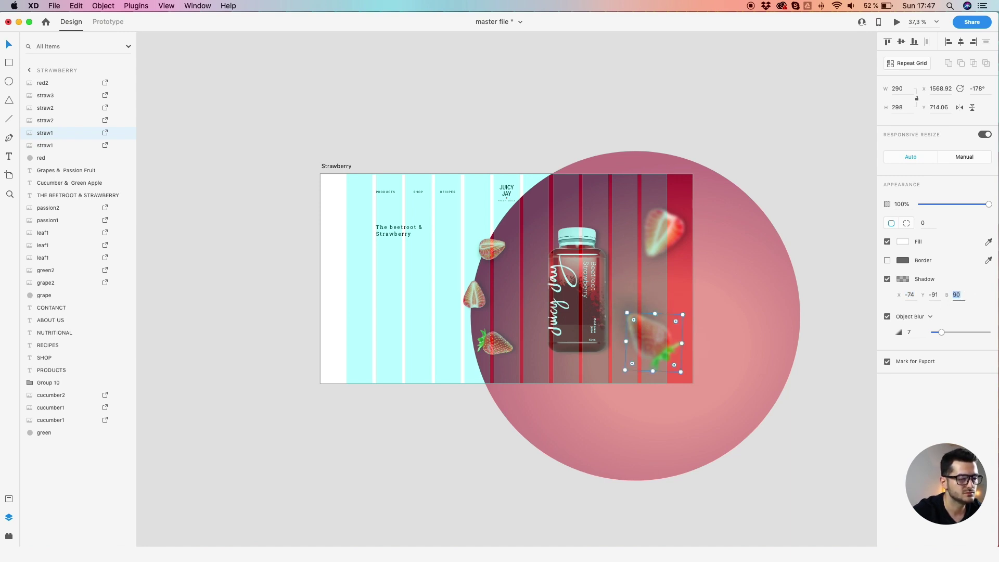
pyautogui.click(905, 279)
pyautogui.moveTo(881, 283); pyautogui.dragTo(882, 292)
pyautogui.click(698, 172)
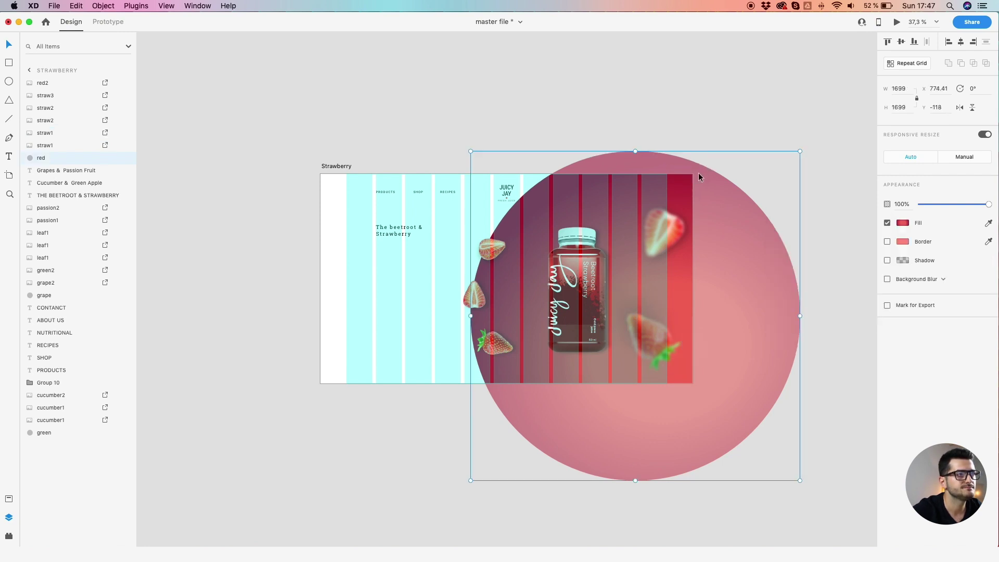
# - Move the large whole strawberry down to about X 1589, Y 772, near the artboard's lower edge
pyautogui.scroll(2, 736, 239)
pyautogui.click(631, 364)
pyautogui.moveTo(630, 364); pyautogui.dragTo(636, 372)
# - Set the large strawberry half's shadow offset to X 79, Y 96
pyautogui.click(642, 255)
pyautogui.click(908, 294)
pyautogui.hotkey('shift', 'Up')
pyautogui.hotkey('shift', 'Up')
pyautogui.hotkey('shift', 'Up')
pyautogui.hotkey('shift', 'Up')
pyautogui.click(930, 294)
pyautogui.hotkey('shift', 'Up')
pyautogui.hotkey('shift', 'Up')
pyautogui.hotkey('shift', 'Up')
pyautogui.hotkey('shift', 'Up')
pyautogui.hotkey('shift', 'Up')
pyautogui.hotkey('shift', 'Up')
pyautogui.hotkey('shift', 'Up')
pyautogui.hotkey('shift', 'Up')
pyautogui.hotkey('shift', 'Up')
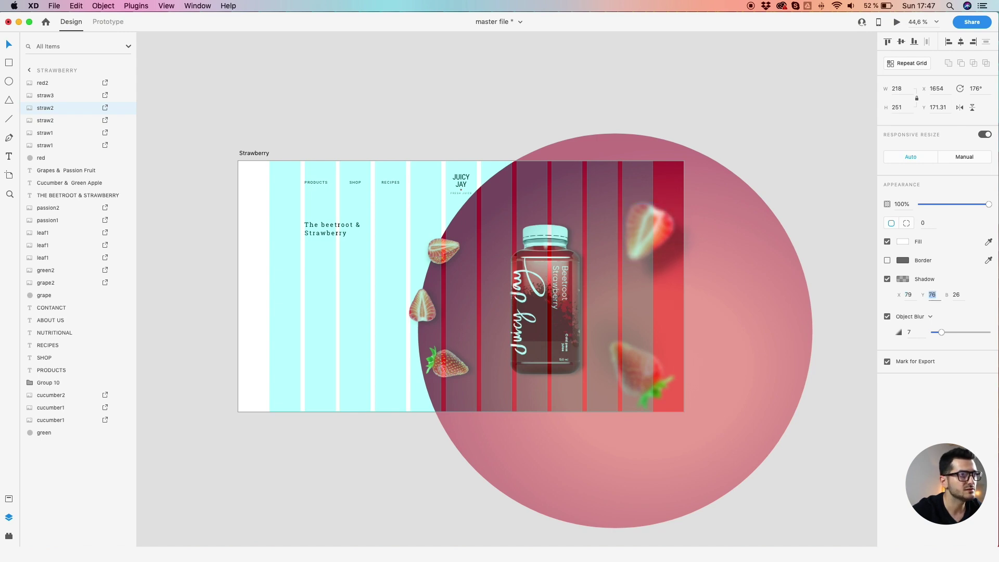
# - Change the large strawberry half's shadow X offset to -101 so the shadow falls toward the bottle
pyautogui.click(908, 294)
pyautogui.hotkey('shift', 'Down')
pyautogui.hotkey('shift', 'Down')
pyautogui.hotkey('shift', 'Down')
pyautogui.hotkey('shift', 'Down')
pyautogui.hotkey('shift', 'Down')
pyautogui.hotkey('shift', 'Down')
pyautogui.hotkey('shift', 'Down')
pyautogui.hotkey('shift', 'Down')
pyautogui.hotkey('shift', 'Down')
pyautogui.hotkey('shift', 'Down')
pyautogui.hotkey('shift', 'Down')
pyautogui.hotkey('shift', 'Down')
pyautogui.hotkey('shift', 'Down')
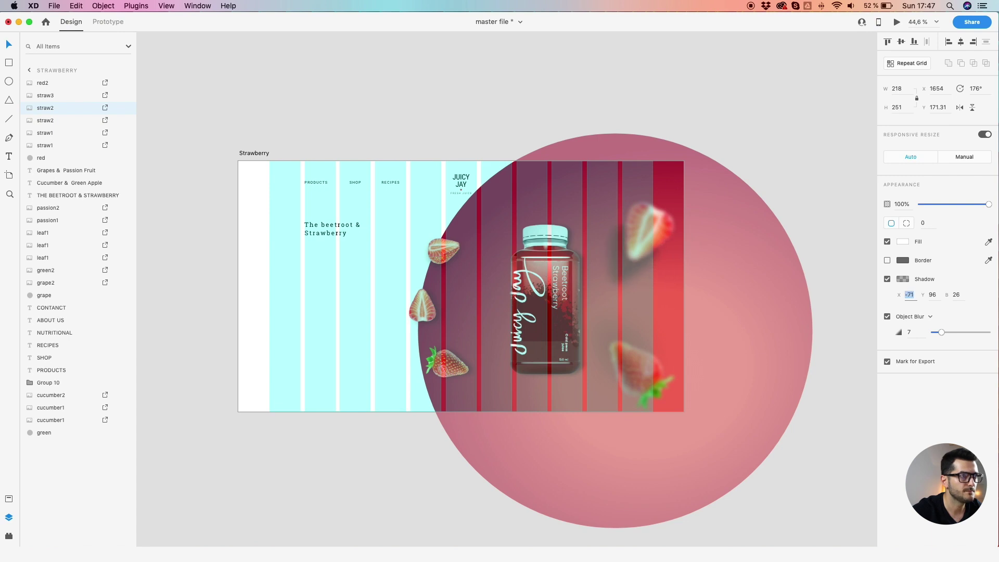
pyautogui.hotkey('shift', 'Down')
pyautogui.hotkey('shift', 'Down')
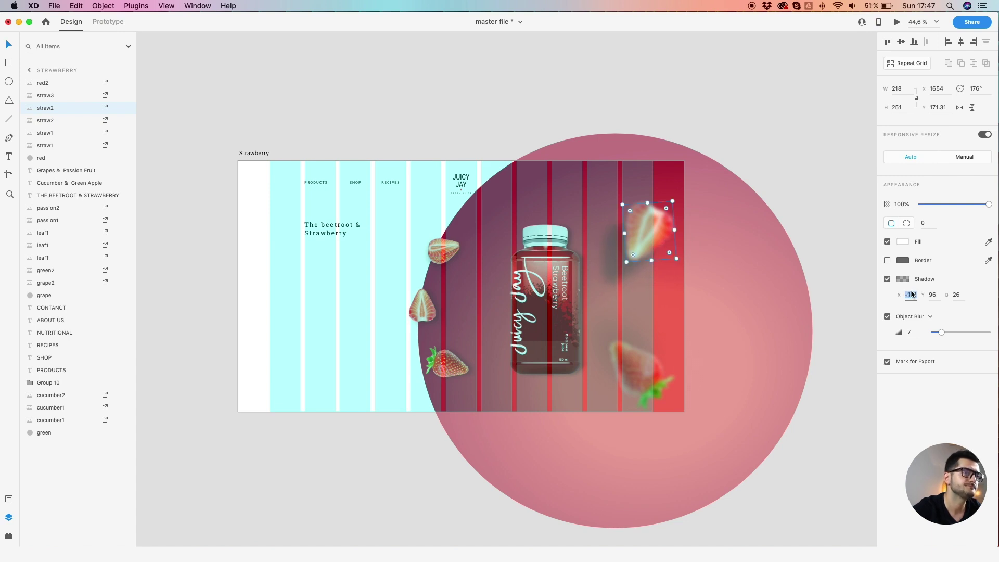
# - Set the large strawberry half's shadow blur to 76 and its black shadow colour's opacity to about 16%
pyautogui.click(956, 295)
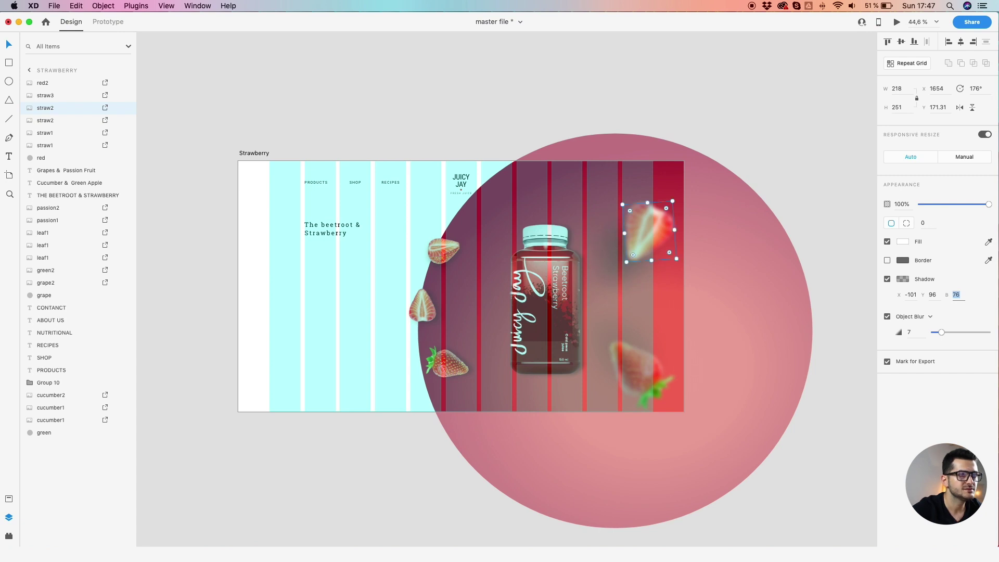
pyautogui.click(902, 280)
pyautogui.moveTo(883, 287); pyautogui.dragTo(883, 292)
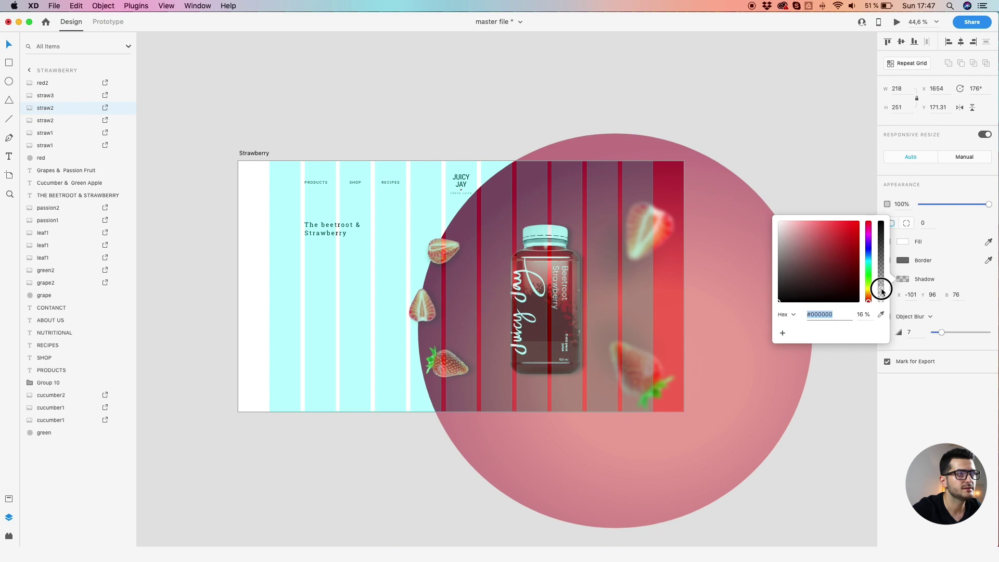
# - Set the large whole strawberry's shadow blur to 60 and turn off the Strawberry artboard's layout grid
pyautogui.click(647, 372)
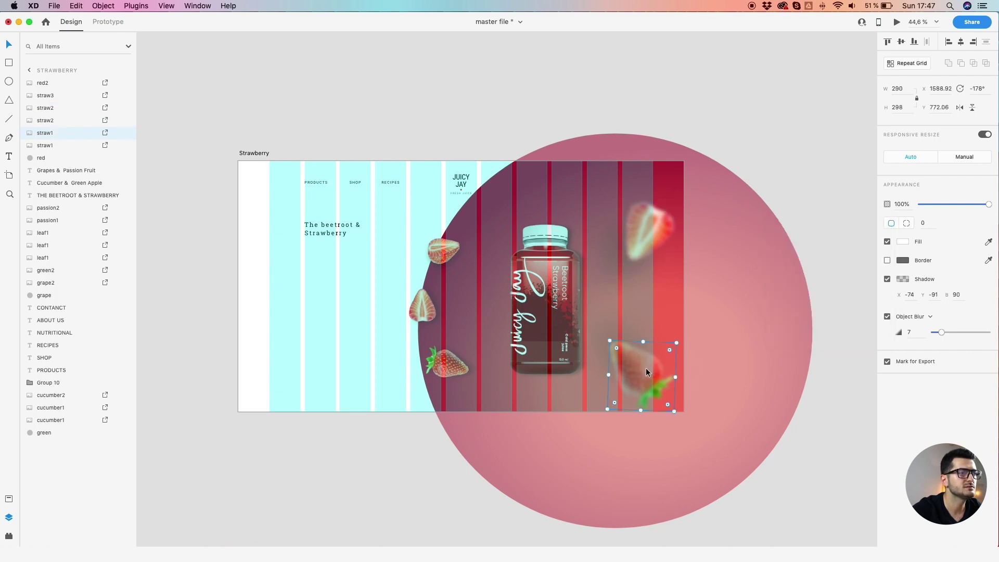
pyautogui.click(956, 296)
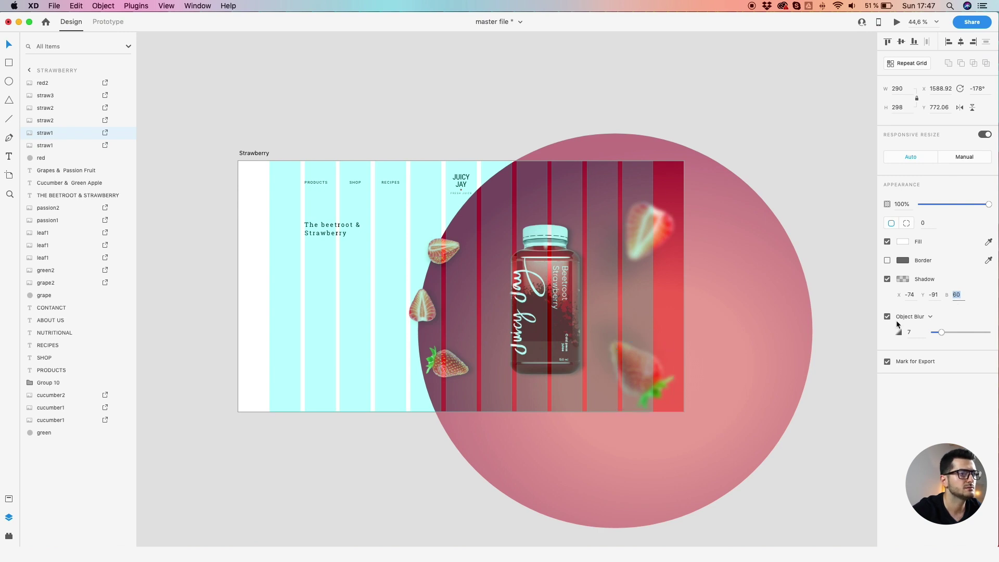
pyautogui.click(284, 160)
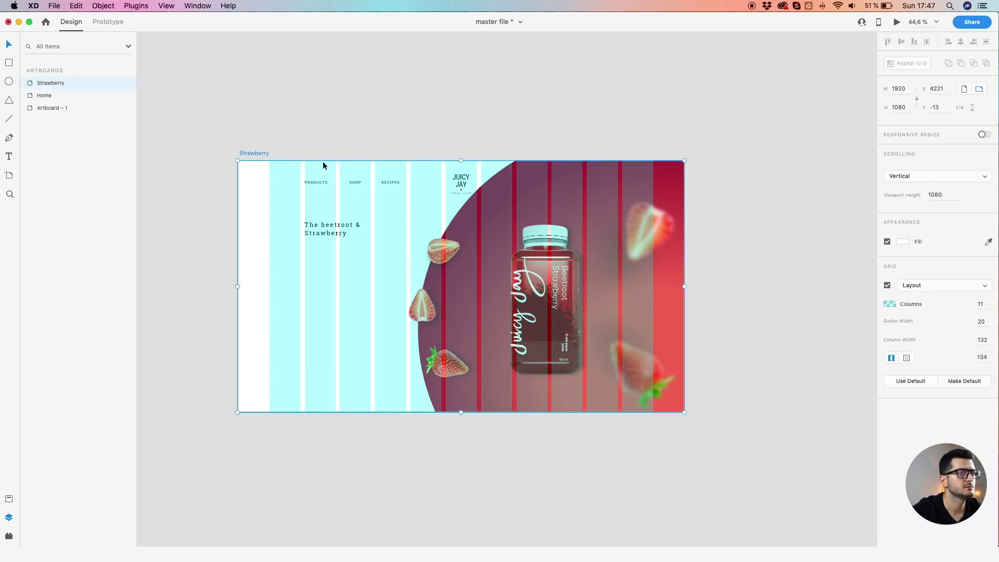
pyautogui.click(888, 285)
pyautogui.scroll(3, 621, 373)
# - Set the large whole strawberry's shadow X offset to -94 and deselect it
pyautogui.click(624, 371)
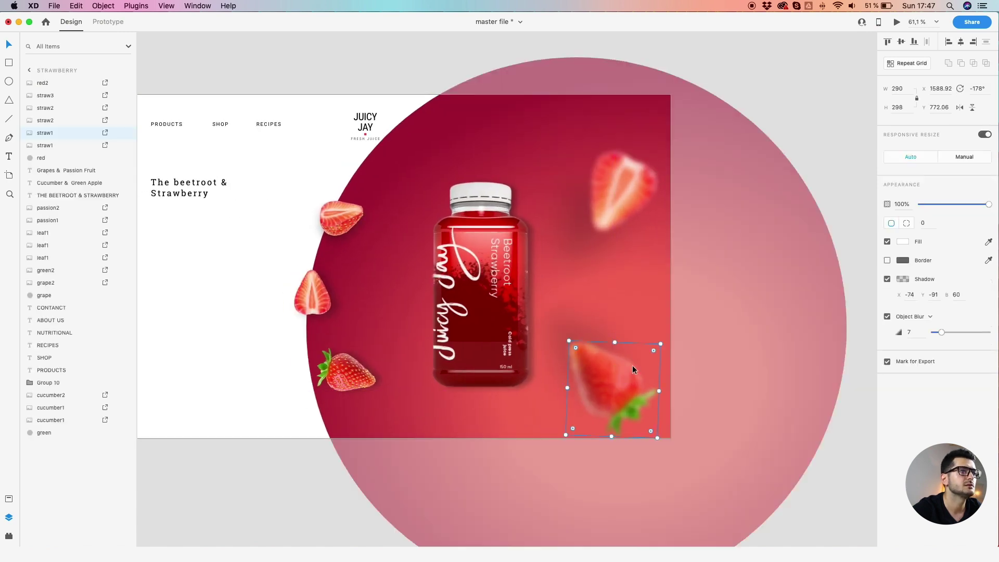
pyautogui.click(909, 295)
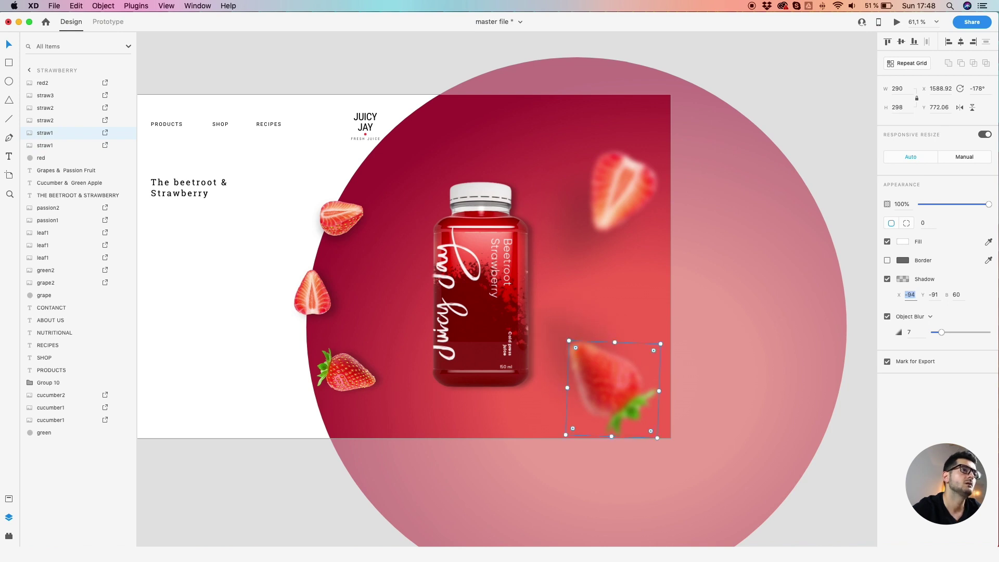
pyautogui.scroll(-3, 461, 162)
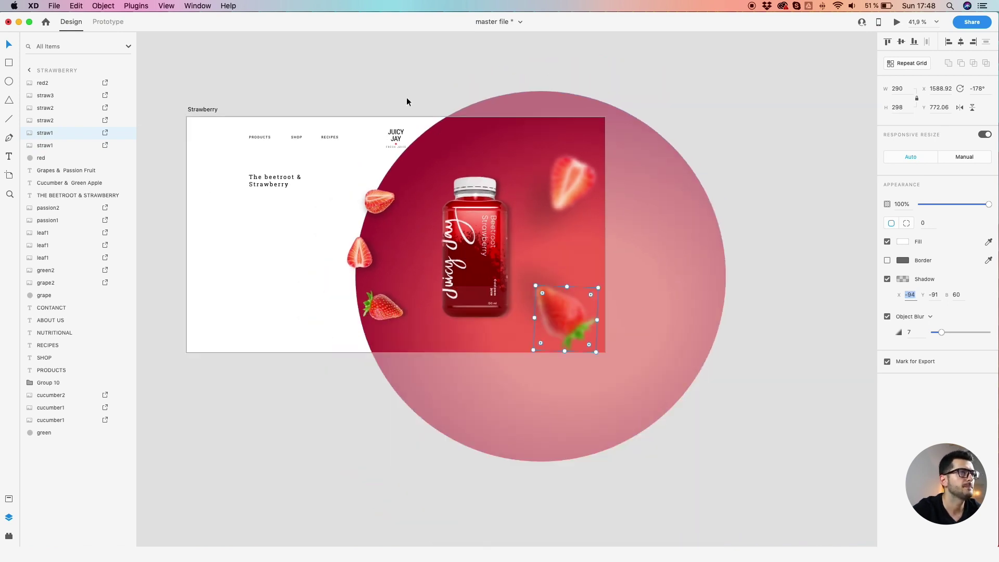
pyautogui.click(404, 95)
pyautogui.moveTo(405, 99); pyautogui.dragTo(566, 121)
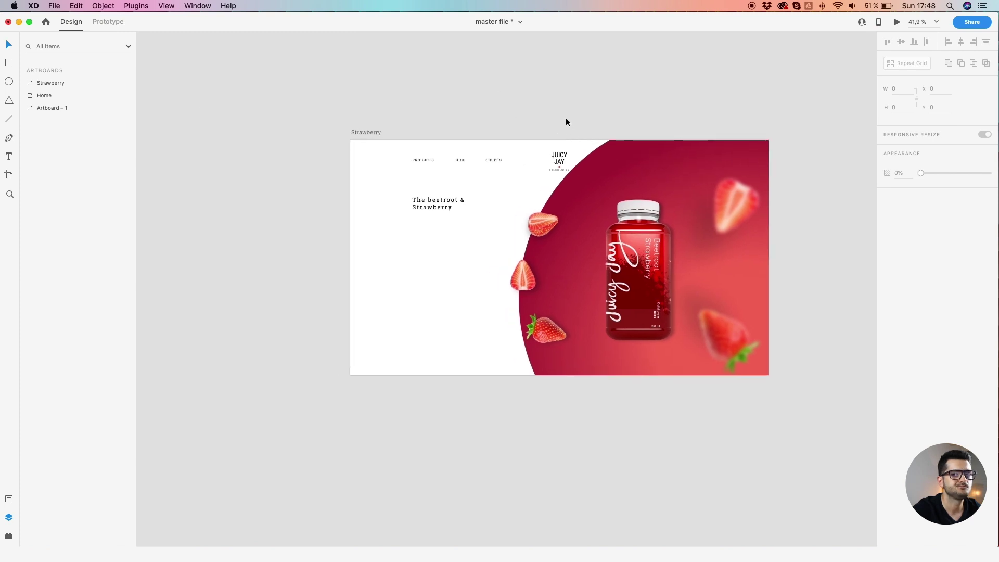
pyautogui.scroll(-2, 566, 121)
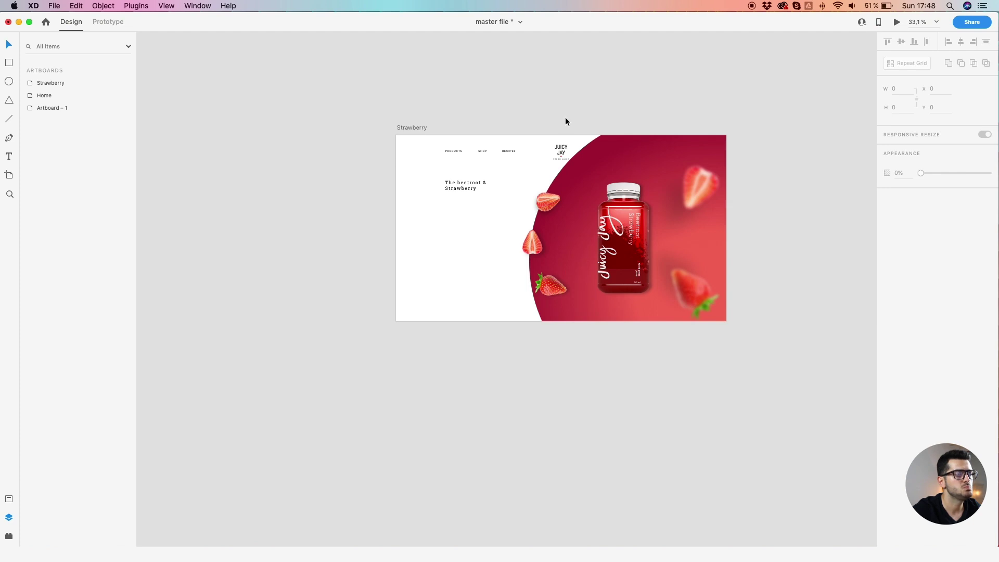
pyautogui.scroll(-1, 566, 122)
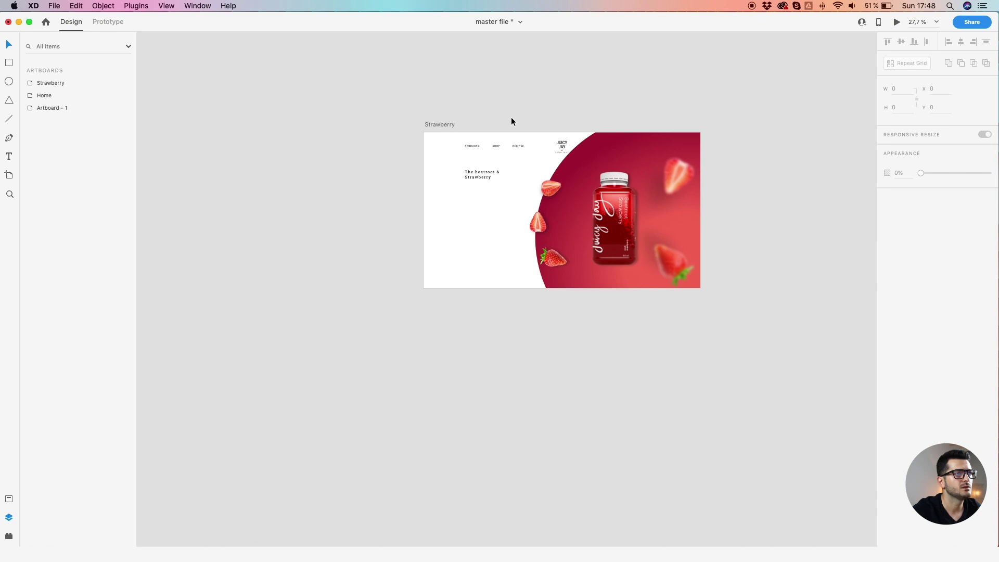
# - Copy the green cucumber bottle from Artboard – 1 onto the Strawberry artboard and set its width to 320
pyautogui.scroll(-1, 511, 123)
pyautogui.moveTo(395, 131); pyautogui.dragTo(551, 140)
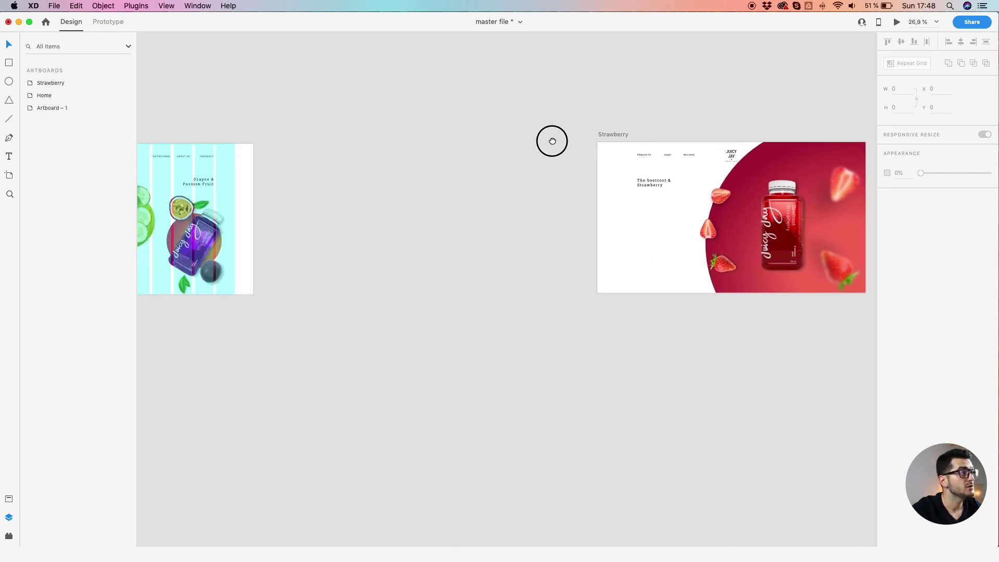
pyautogui.scroll(-2, 313, 218)
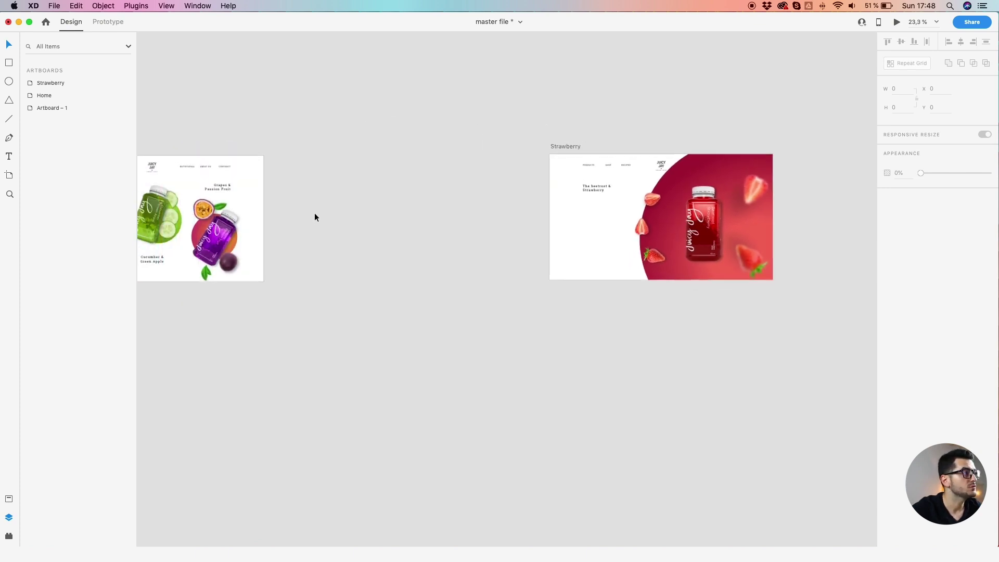
pyautogui.moveTo(290, 242); pyautogui.dragTo(551, 224)
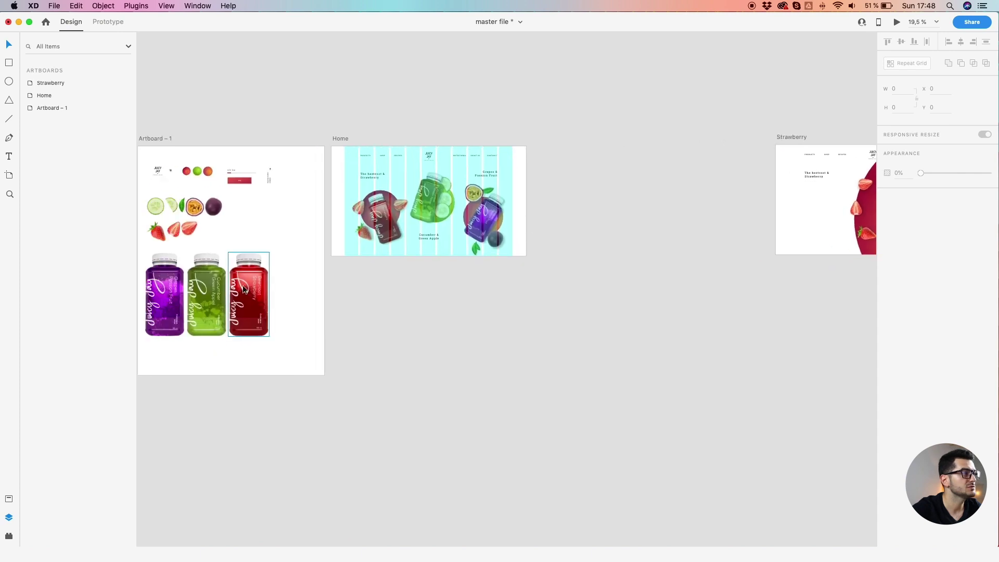
pyautogui.moveTo(191, 294); pyautogui.dragTo(515, 293)
pyautogui.scroll(3, 519, 259)
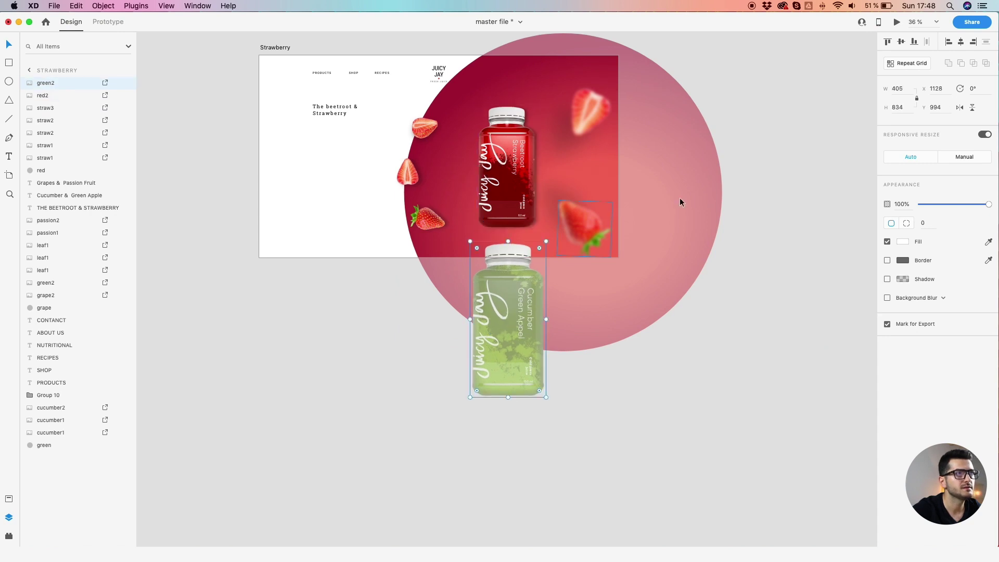
pyautogui.click(903, 93)
pyautogui.write('320')
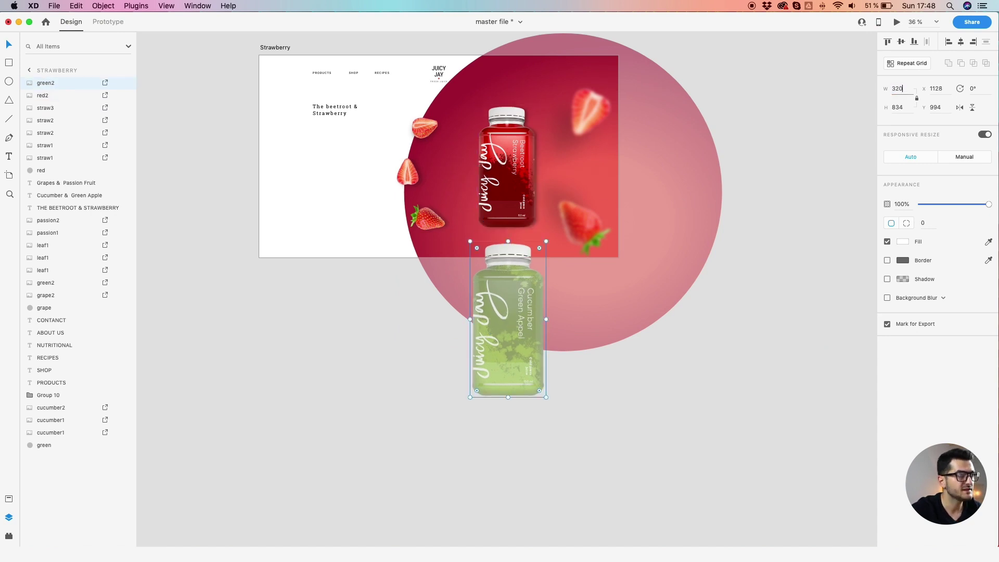
pyautogui.press('Return')
# - Place the green bottle directly beneath the red bottle and align both bottles on their horizontal centres
pyautogui.click(507, 296)
pyautogui.moveTo(507, 297); pyautogui.dragTo(514, 296)
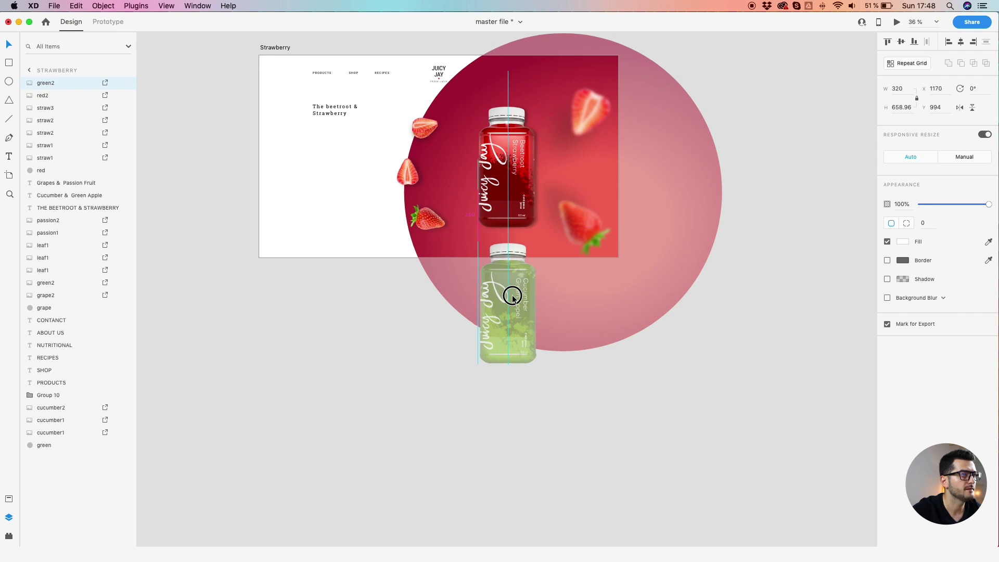
pyautogui.keyDown('shift'); pyautogui.click(508, 166); pyautogui.keyUp('shift')
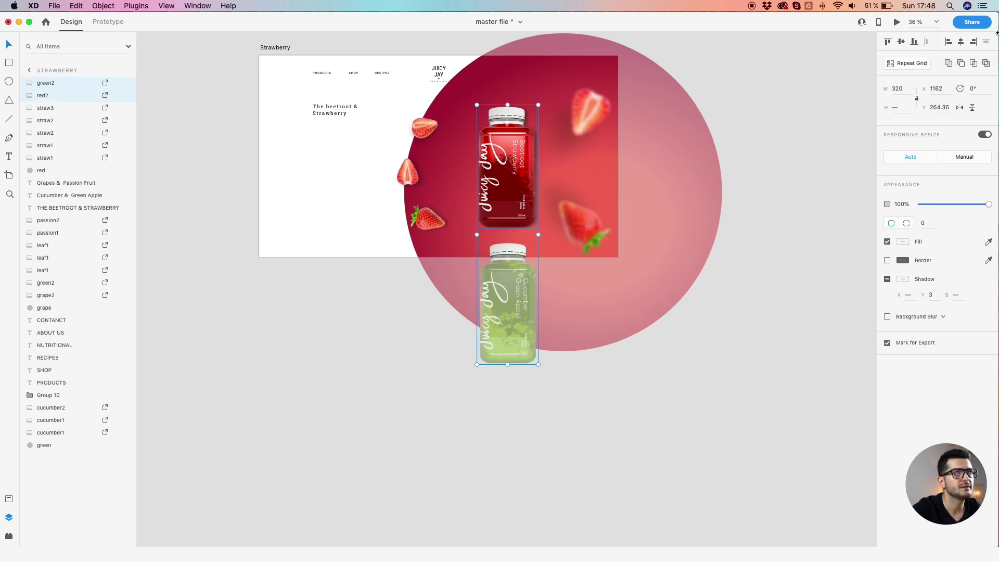
pyautogui.click(961, 43)
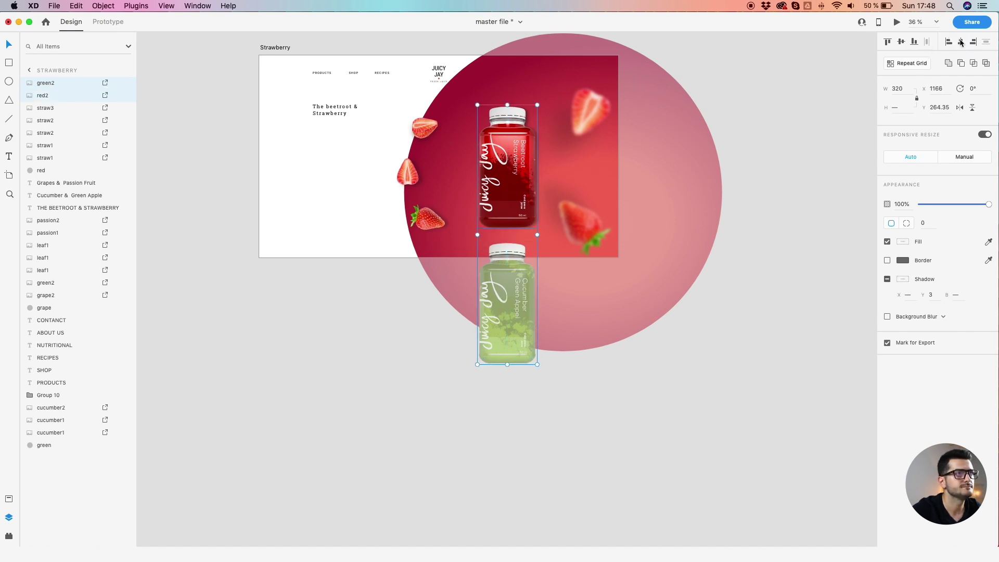
# - Move the green bottle up to Y 969 so its cap enters the artboard, and raise the red bottle to Y 251.35
pyautogui.click(422, 398)
pyautogui.moveTo(513, 273); pyautogui.dragTo(514, 247)
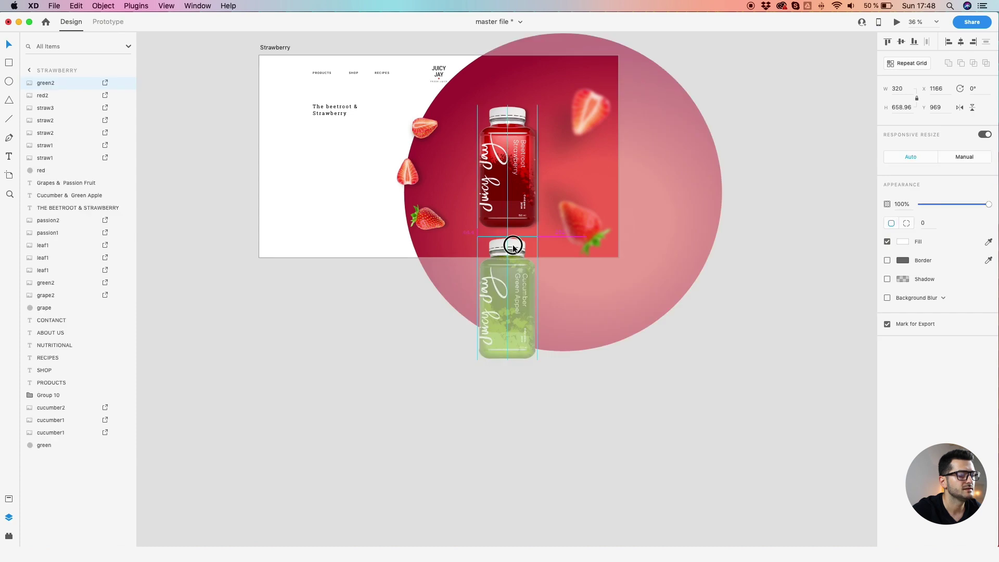
pyautogui.scroll(3, 513, 247)
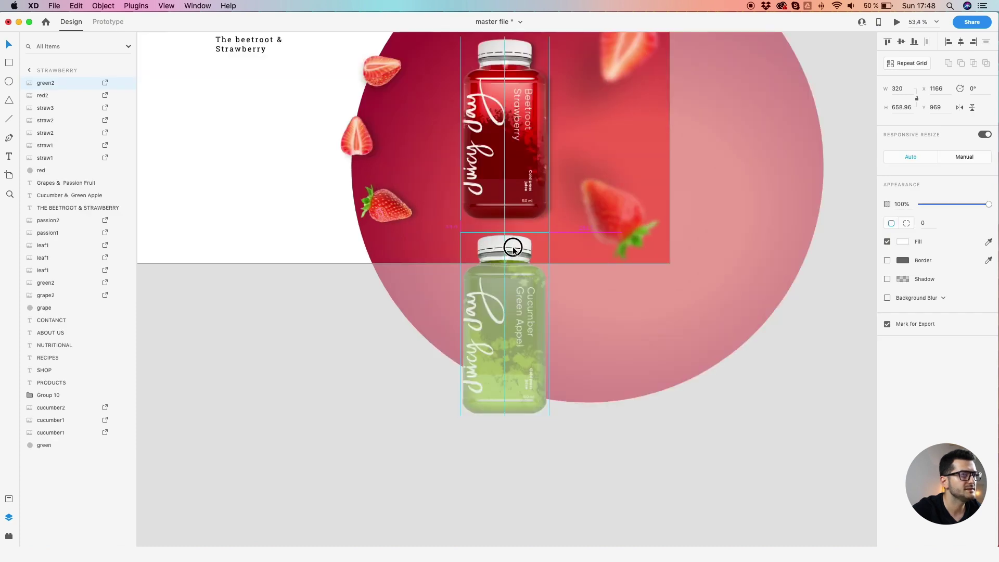
pyautogui.click(330, 322)
pyautogui.scroll(-3, 330, 322)
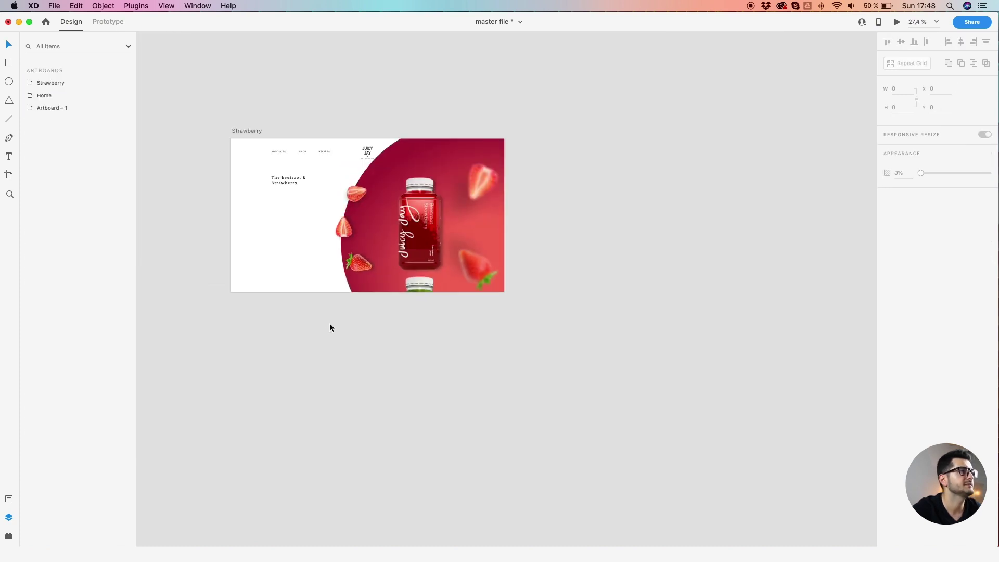
pyautogui.click(418, 233)
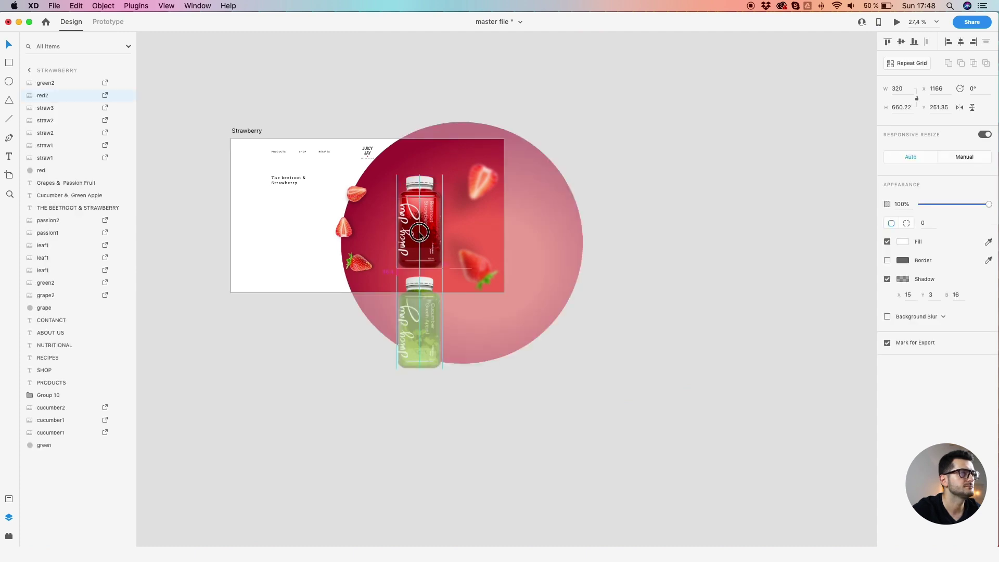
pyautogui.click(295, 311)
# - Copy the vertical "Slider Juice Bottle" group from Artboard – 1 onto the Strawberry artboard, placing it at X 1615, Y 256.5 beside the large strawberry half
pyautogui.moveTo(260, 340); pyautogui.dragTo(575, 353)
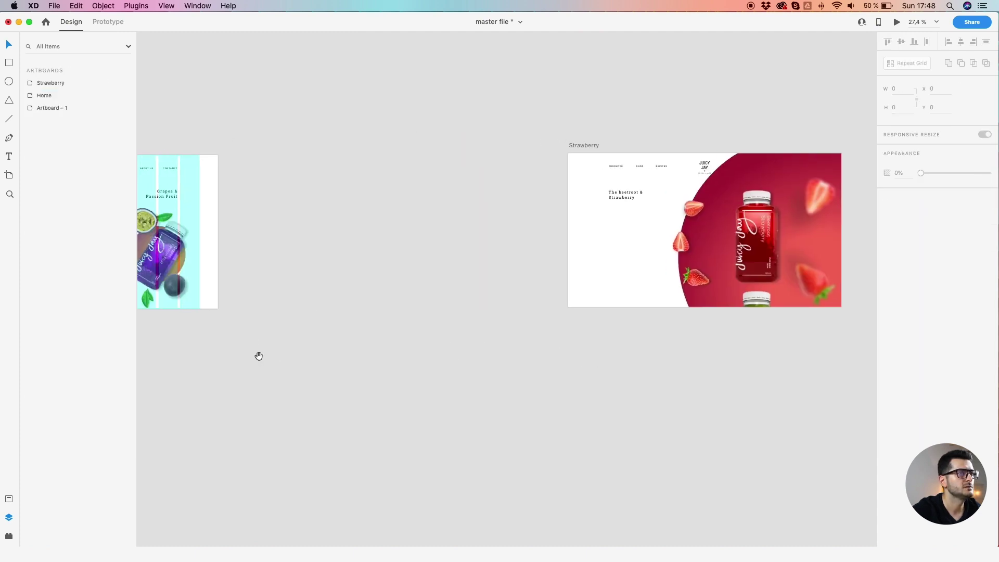
pyautogui.moveTo(259, 356); pyautogui.dragTo(643, 369)
pyautogui.click(245, 206)
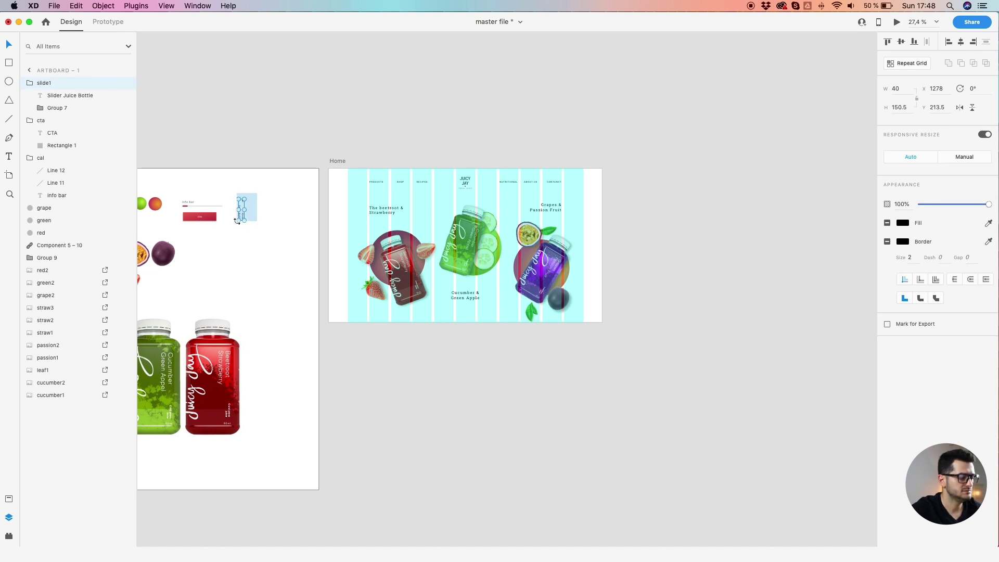
pyautogui.scroll(6, 229, 208)
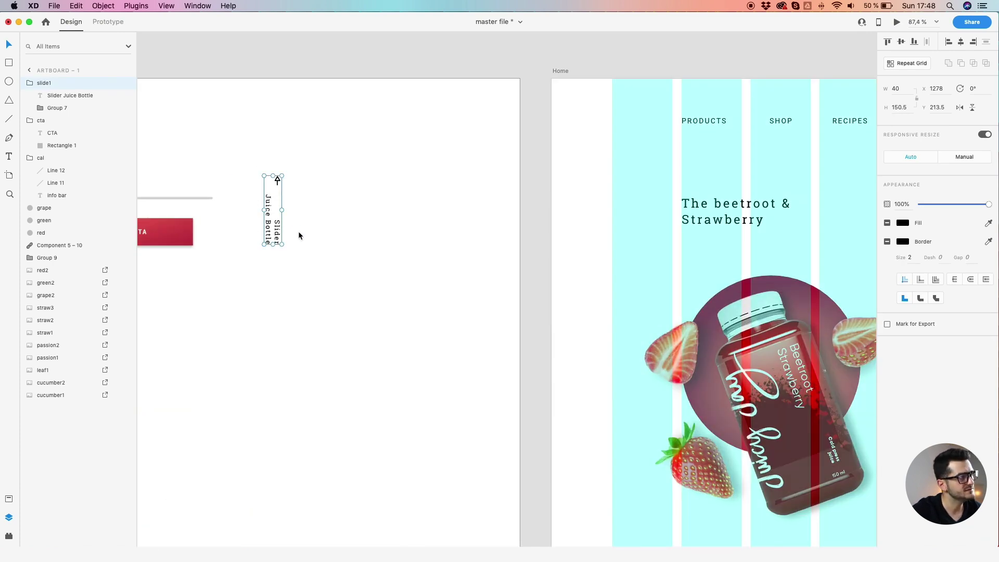
pyautogui.scroll(-10, 298, 231)
pyautogui.scroll(3, 376, 235)
pyautogui.hscroll(5, 781, 229)
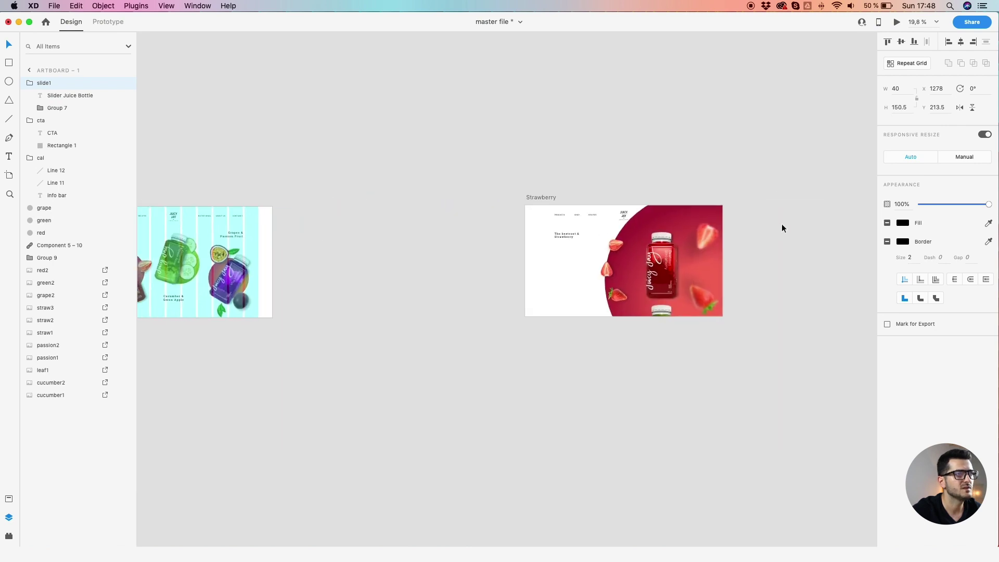
pyautogui.scroll(5, 695, 250)
pyautogui.press('super+v')
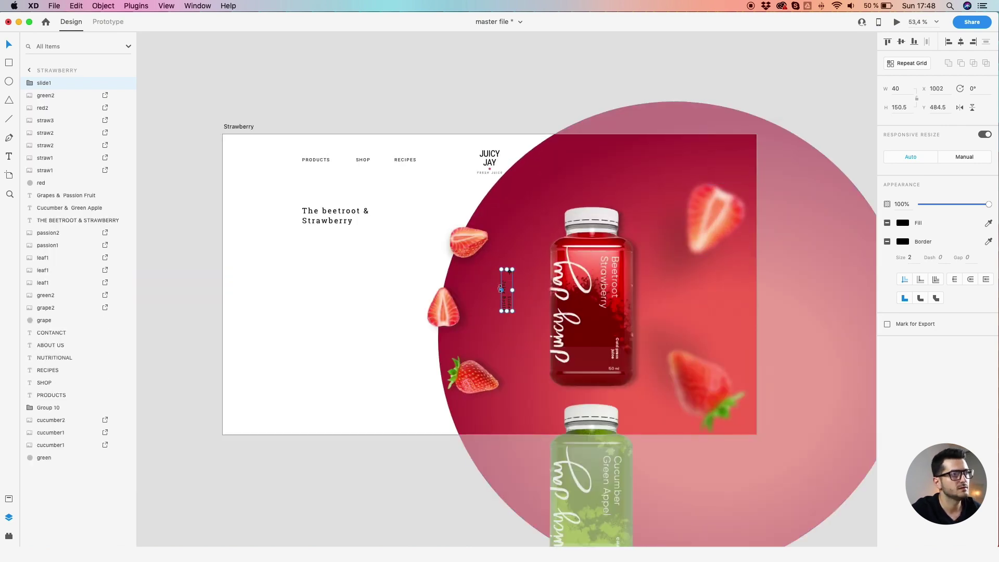
pyautogui.moveTo(510, 307); pyautogui.dragTo(679, 245)
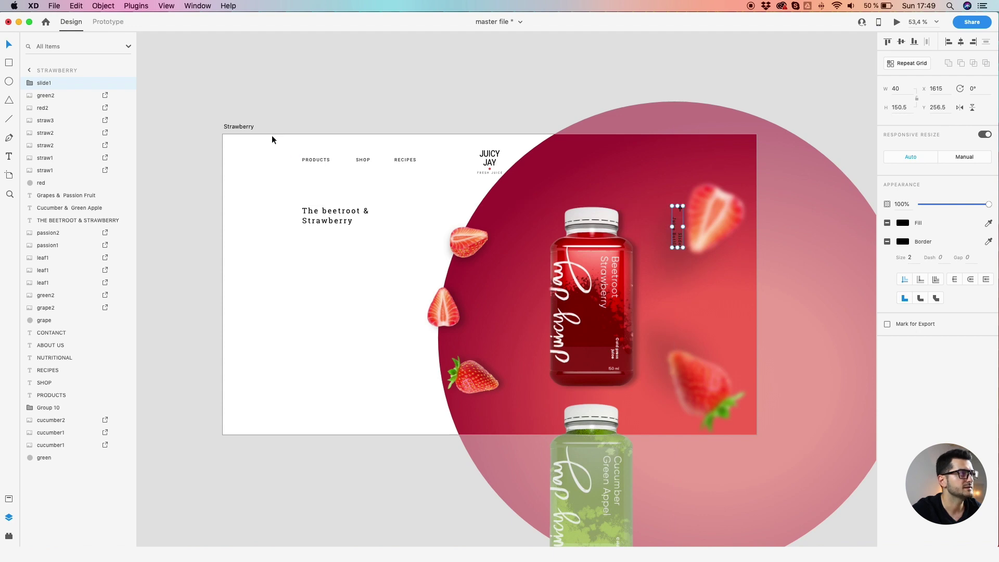
# - Turn on the Strawberry artboard's layout grid and move the slider label to X 1699, Y 270.5 within the last column
pyautogui.click(241, 128)
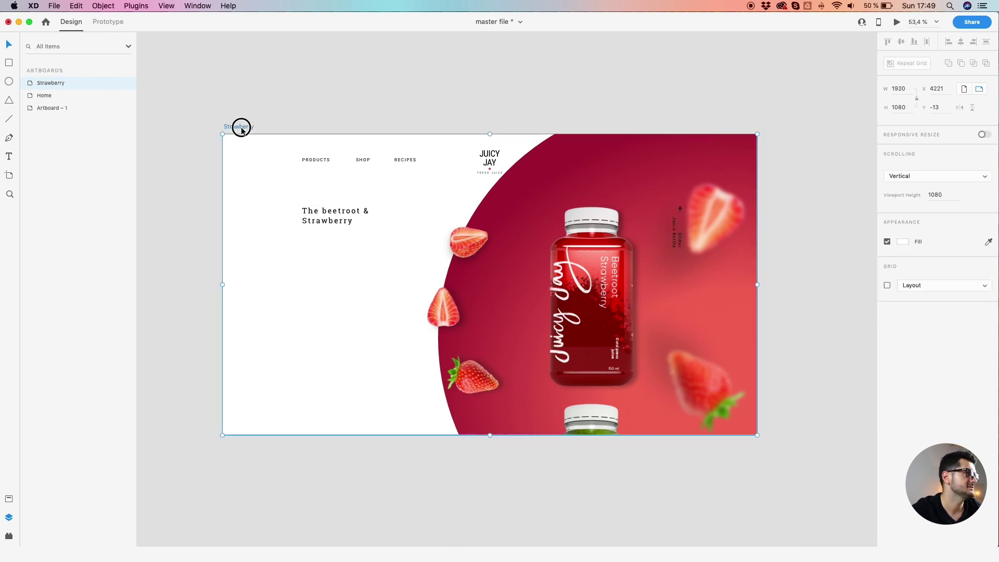
pyautogui.click(887, 285)
pyautogui.moveTo(679, 242); pyautogui.dragTo(701, 249)
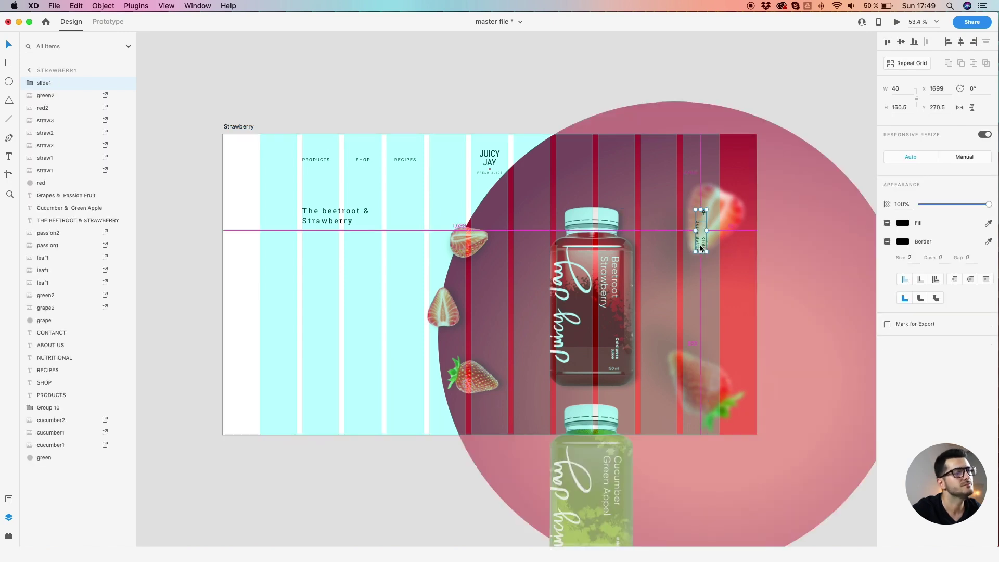
# - Duplicate the slider label straight below the original at Y 481.5
pyautogui.scroll(3, 700, 249)
pyautogui.moveTo(704, 244); pyautogui.dragTo(704, 313)
pyautogui.scroll(3, 697, 230)
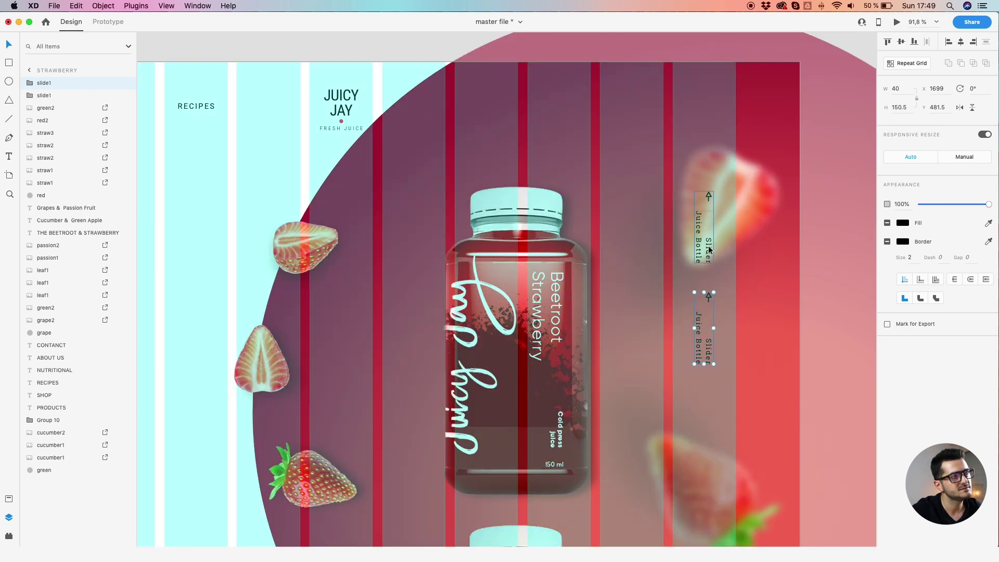
# - Replace the upper slider label's text with "Grapes" and "Passion Fruit" on two lines
pyautogui.doubleClick(709, 246)
pyautogui.click(708, 246)
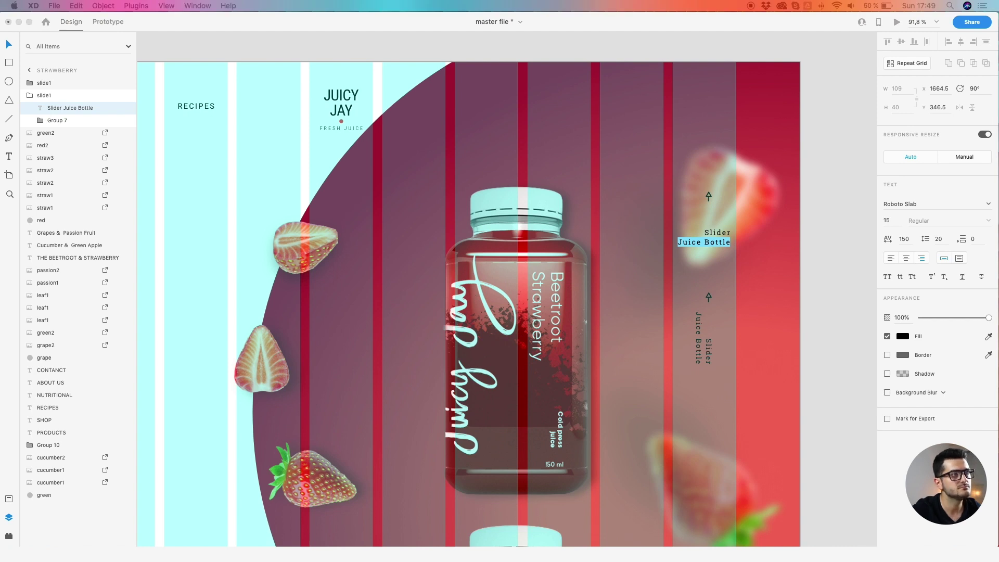
pyautogui.doubleClick(715, 233)
pyautogui.moveTo(705, 232); pyautogui.dragTo(739, 245)
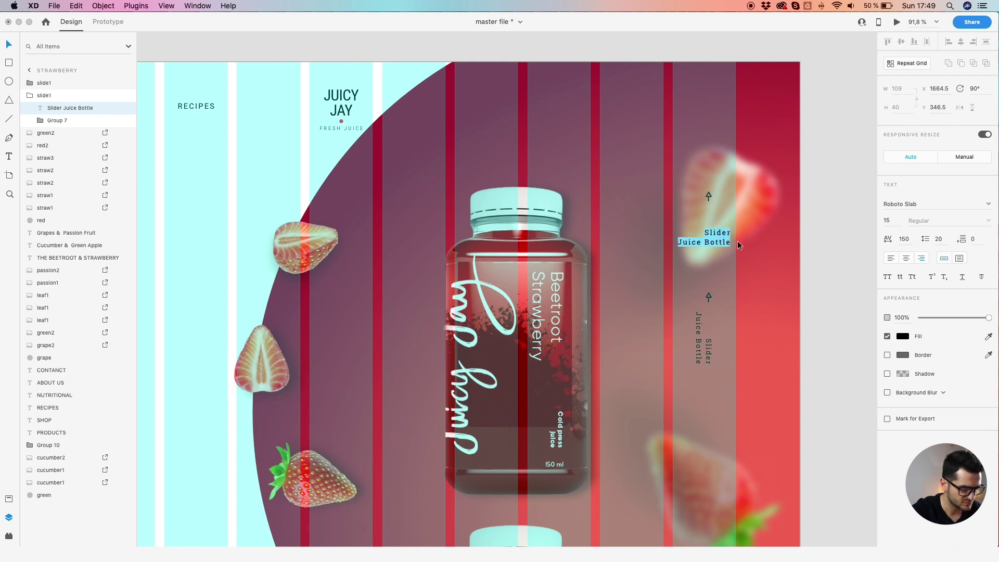
pyautogui.write('Grapes')
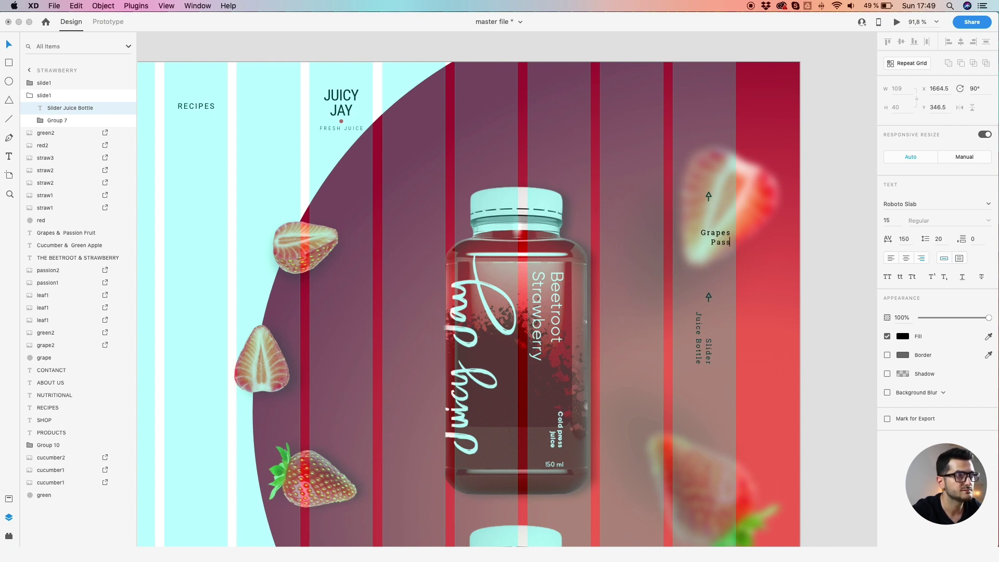
pyautogui.write('ruit')
pyautogui.press('Return')
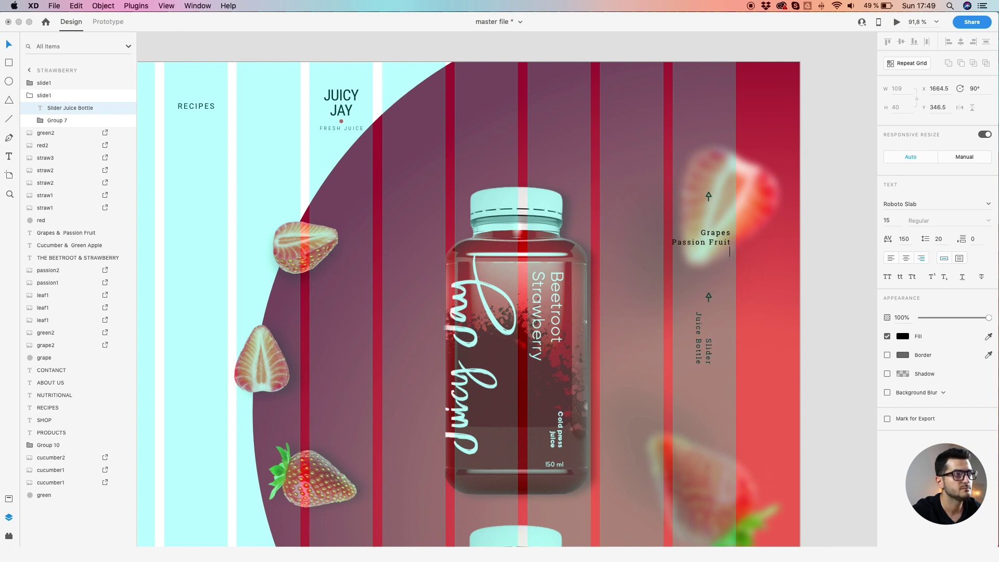
pyautogui.press('Escape')
# - Replace the lower slider label's text with "Cucumber" and "Green Apple" on two lines and left-align it
pyautogui.click(700, 356)
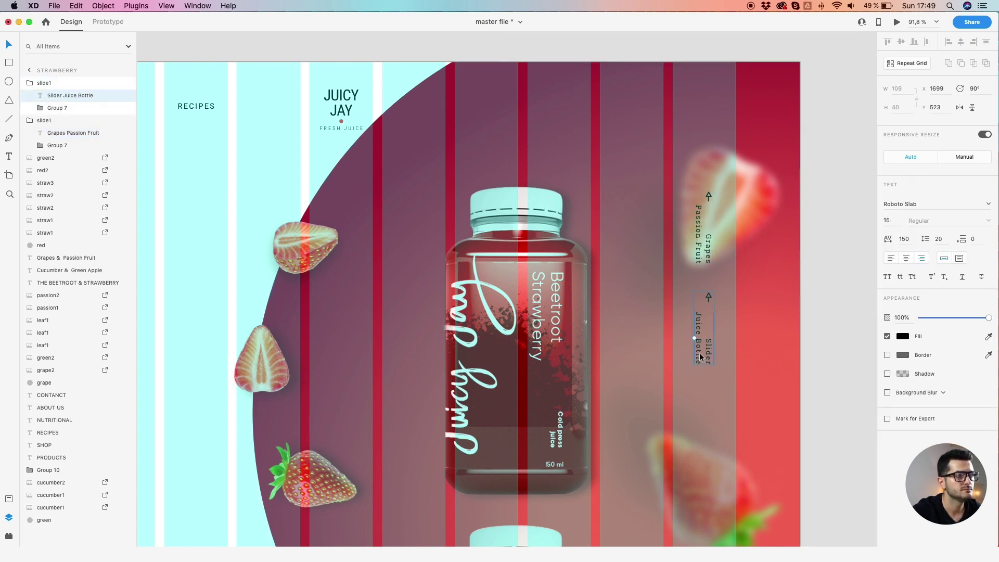
pyautogui.doubleClick(700, 355)
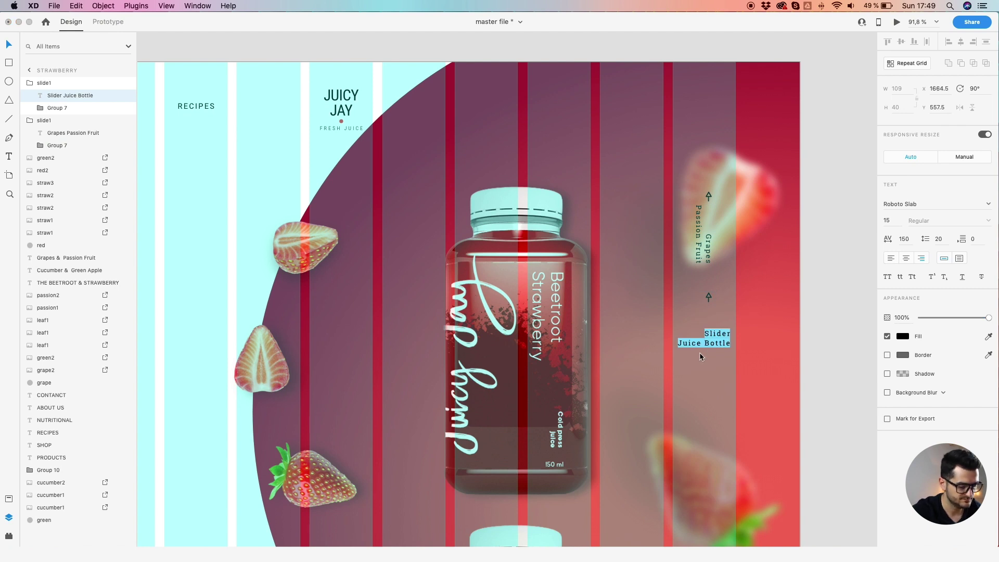
pyautogui.write('Cud')
pyautogui.write('umber')
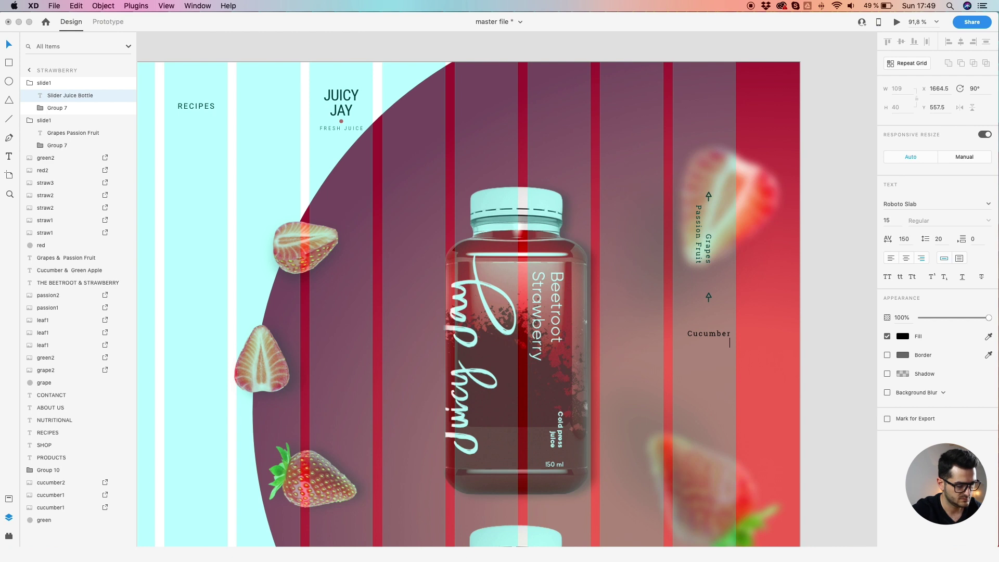
pyautogui.write(' Green Apple')
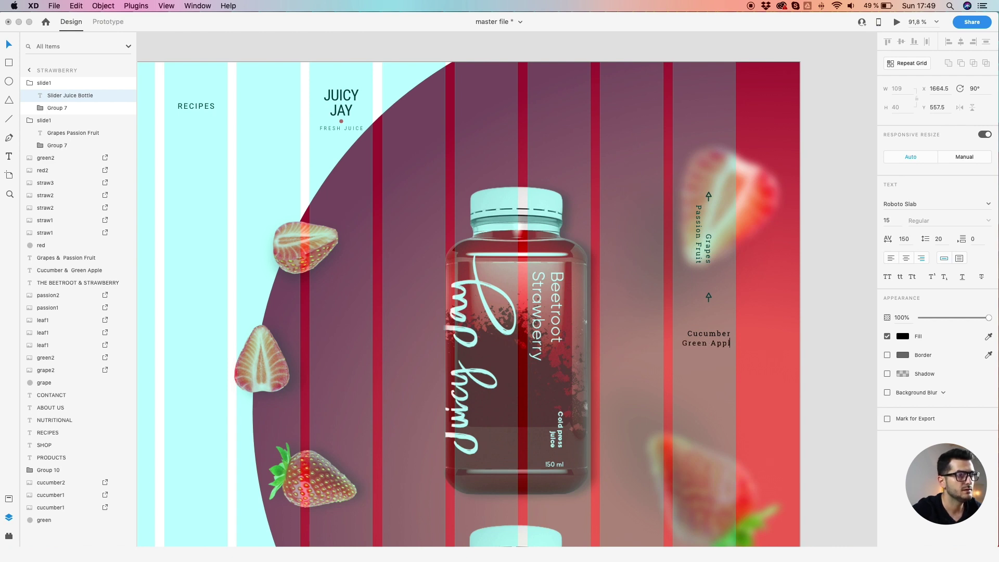
pyautogui.press('Escape')
pyautogui.click(891, 258)
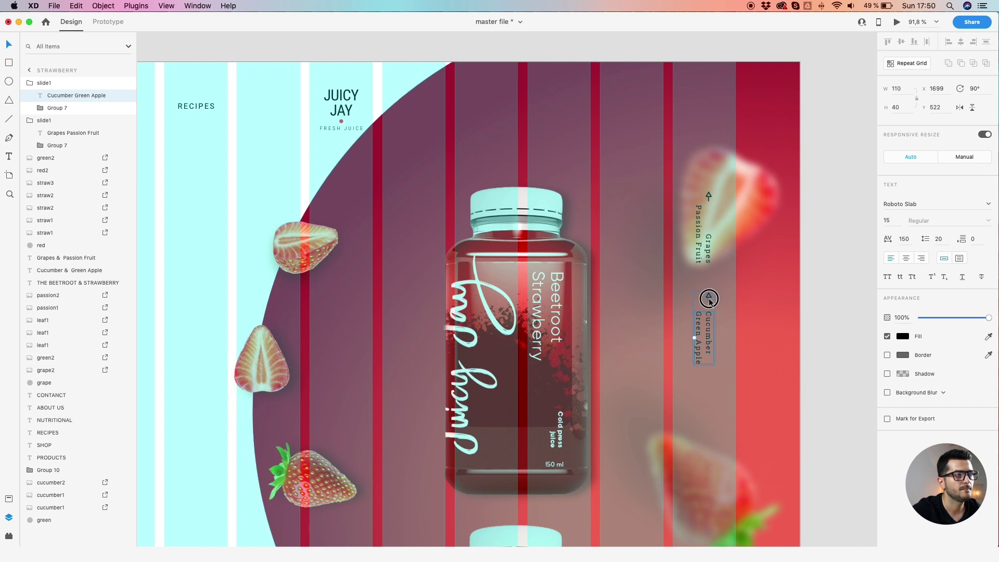
# - Place the lower slider label's arrow beneath the "Cucumber Green Apple" text, pointing downward
pyautogui.click(708, 298)
pyautogui.scroll(5, 709, 299)
pyautogui.moveTo(711, 319); pyautogui.dragTo(706, 403)
pyautogui.press('Escape')
pyautogui.scroll(-5, 674, 361)
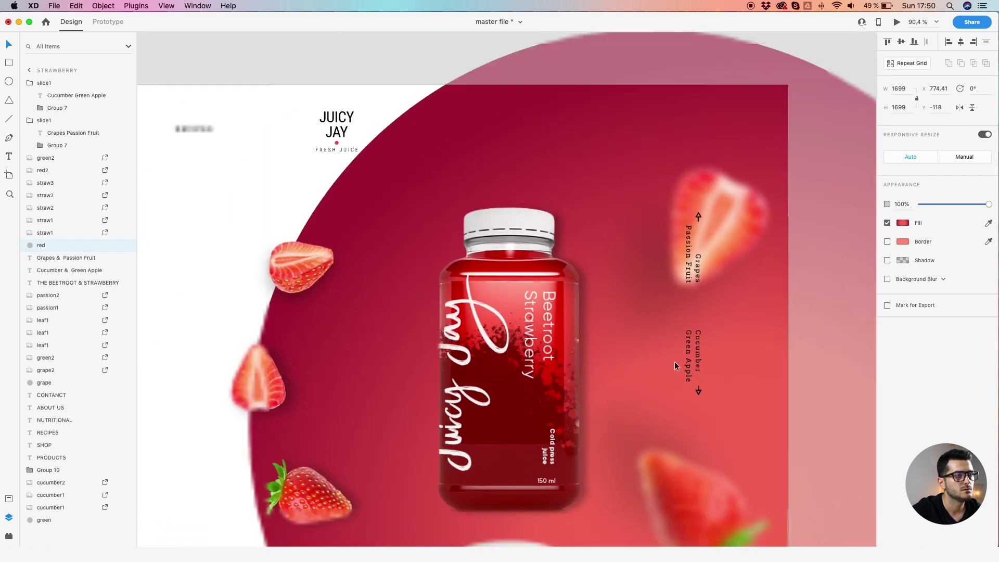
pyautogui.scroll(3, 675, 361)
pyautogui.click(659, 300)
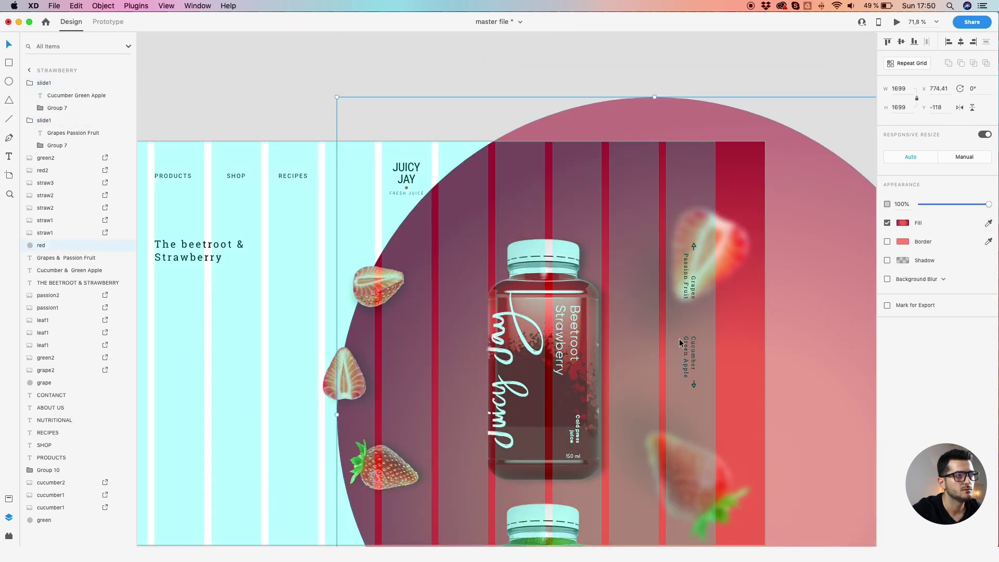
# - Move the lower slider label down to about Y 671 and shift both labels down together until the upper one is at Y 288.5
pyautogui.moveTo(687, 344); pyautogui.dragTo(694, 416)
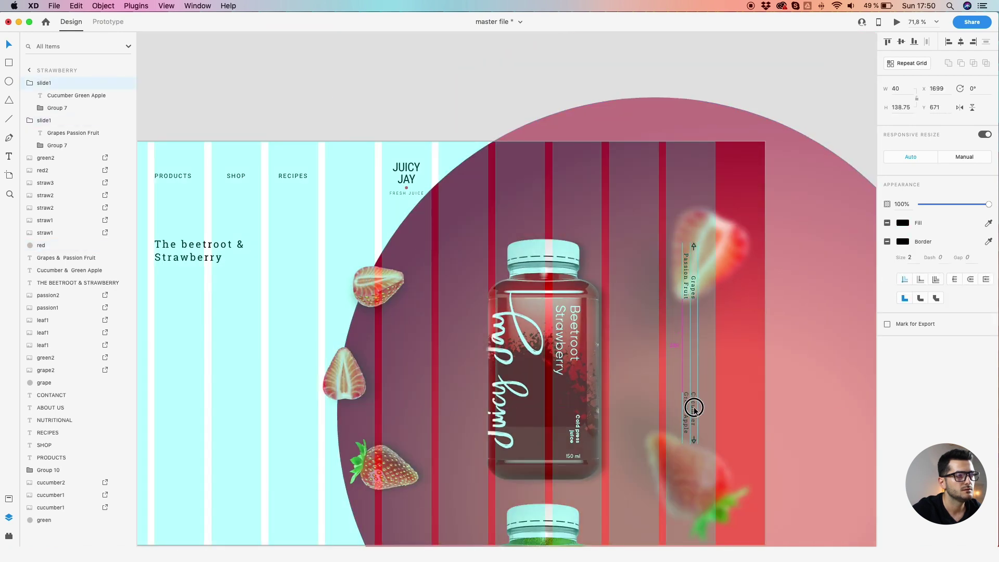
pyautogui.keyDown('shift'); pyautogui.click(692, 301); pyautogui.keyUp('shift')
pyautogui.click(629, 334)
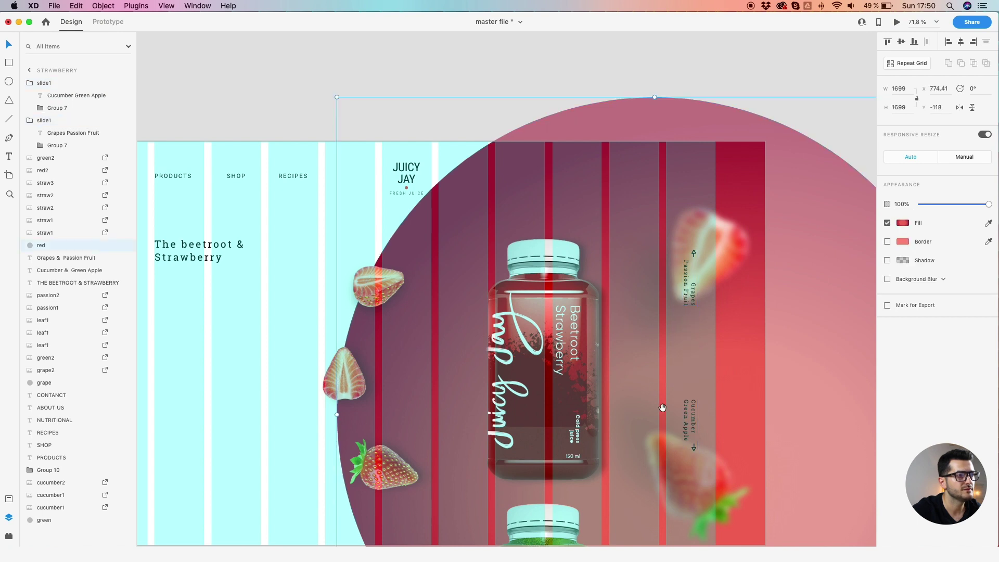
# - Set the fill and border of both slider labels to white (#FFFFFF)
pyautogui.scroll(-2, 655, 364)
pyautogui.click(692, 389)
pyautogui.keyDown('shift'); pyautogui.click(693, 270); pyautogui.keyUp('shift')
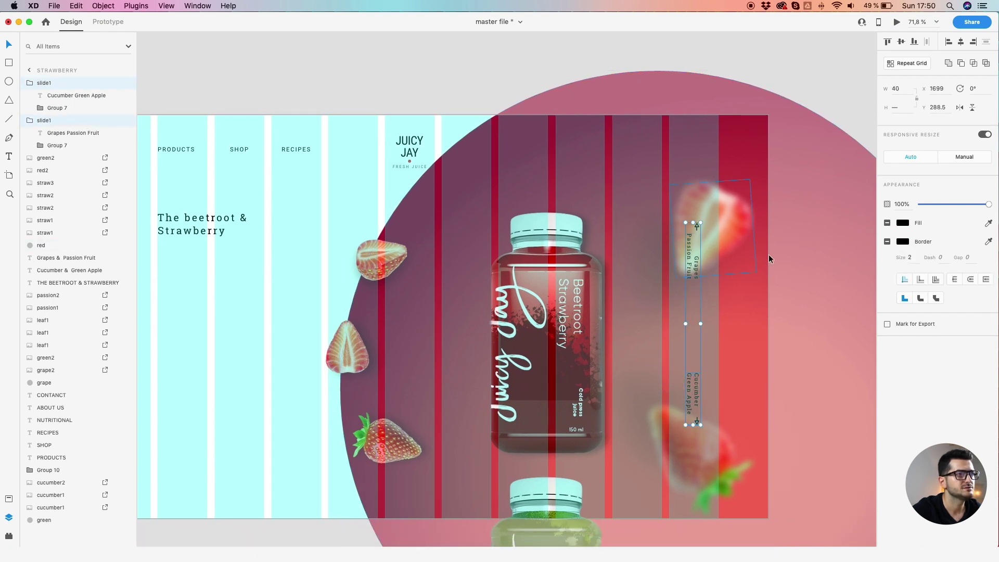
pyautogui.click(903, 223)
pyautogui.moveTo(827, 217); pyautogui.dragTo(758, 163)
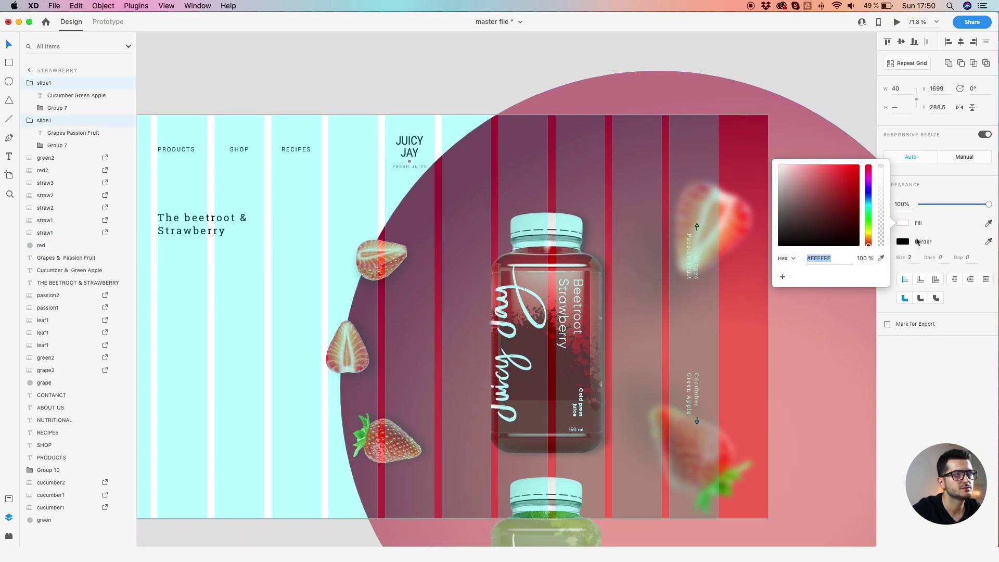
pyautogui.click(903, 241)
pyautogui.moveTo(838, 231); pyautogui.dragTo(727, 168)
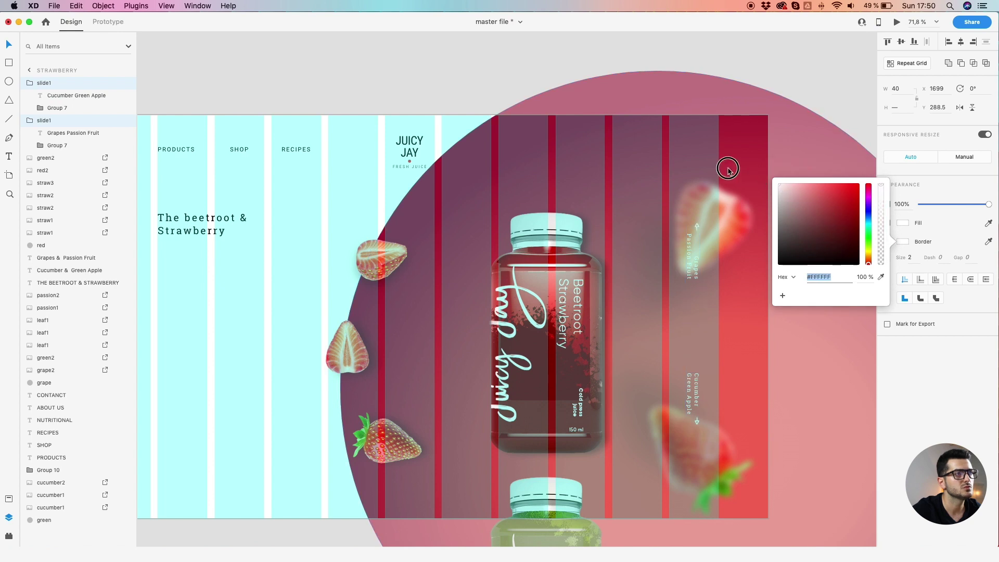
pyautogui.click(632, 189)
# - Enlarge the red circle to 2079 by 2079 and reposition it at about X 784.41, Y -267
pyautogui.scroll(-3, 621, 185)
pyautogui.click(593, 69)
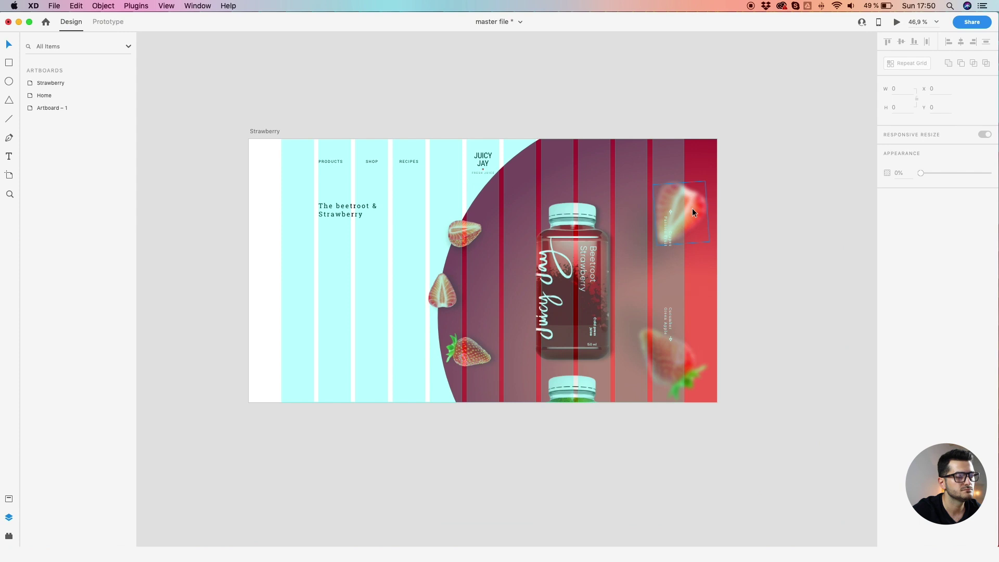
pyautogui.scroll(3, 692, 208)
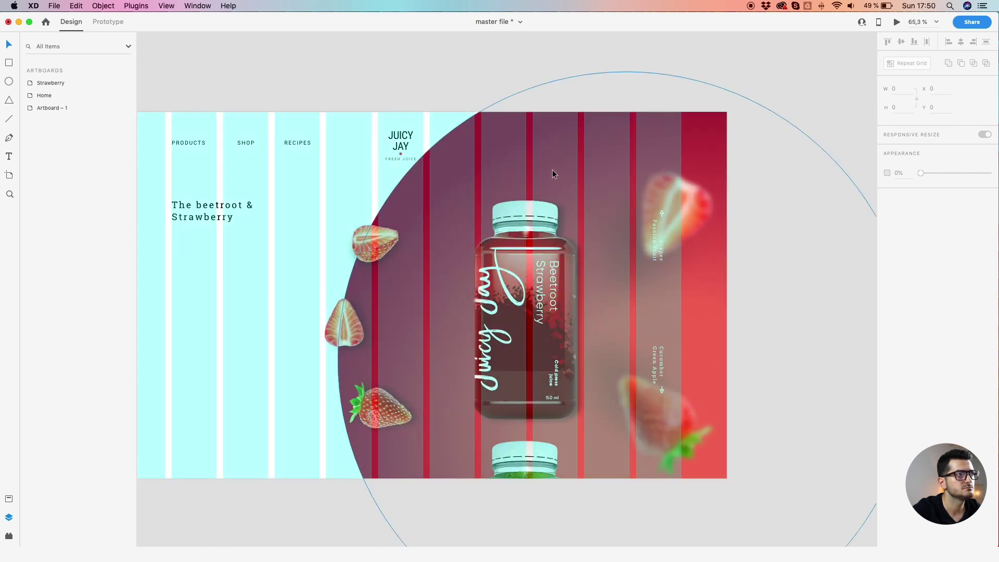
pyautogui.click(551, 169)
pyautogui.scroll(-5, 551, 170)
pyautogui.moveTo(673, 138); pyautogui.dragTo(768, 93)
pyautogui.moveTo(614, 123)
pyautogui.mouseDown()
pyautogui.moveTo(598, 123)
pyautogui.moveTo(601, 139)
pyautogui.mouseUp()
pyautogui.click(528, 134)
pyautogui.scroll(3, 528, 134)
pyautogui.scroll(5, 572, 260)
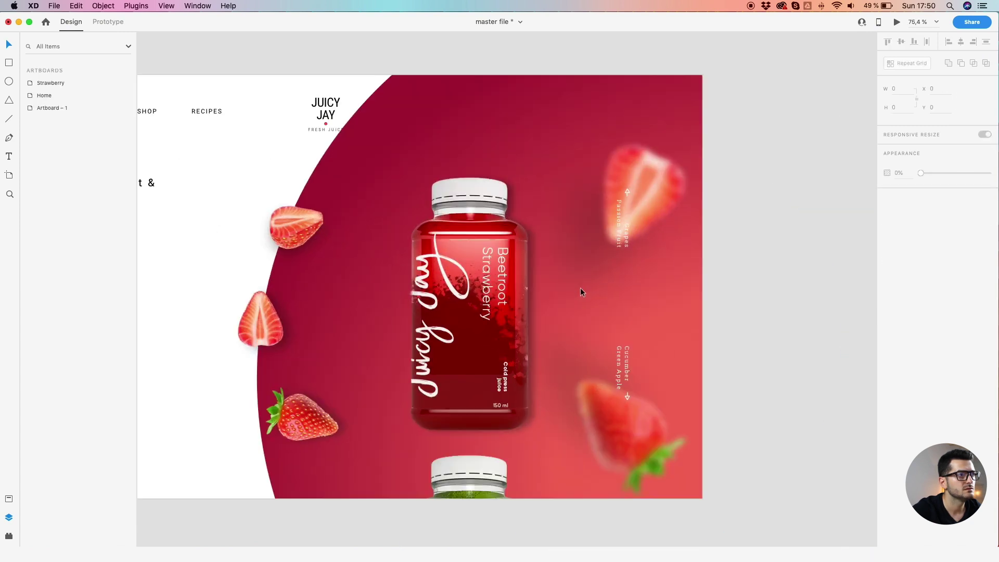
# - Shift the #F2695C color stop of the red circle's radial gradient slightly toward the gradient's start
pyautogui.scroll(-6, 680, 152)
pyautogui.click(682, 147)
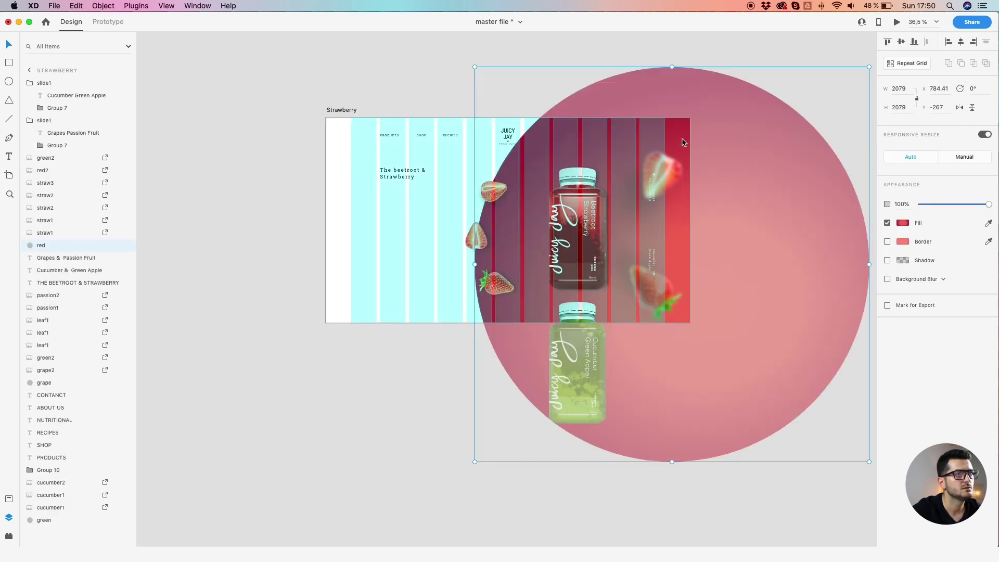
pyautogui.click(903, 224)
pyautogui.moveTo(817, 168); pyautogui.dragTo(804, 168)
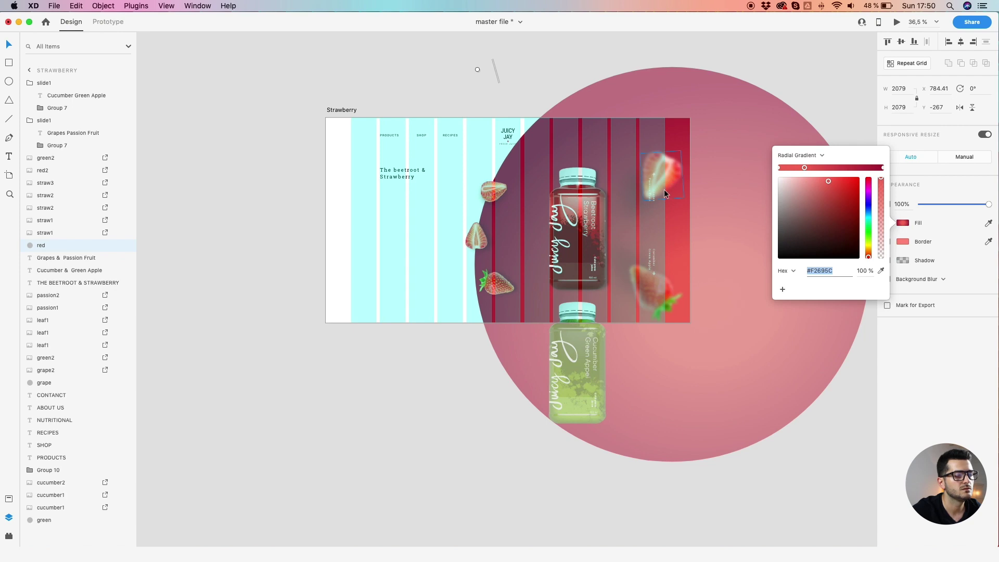
# - Move the upper blurred strawberry up and outward into the artboard's corner, clear of the upper slider label
pyautogui.click(651, 179)
pyautogui.scroll(5, 661, 171)
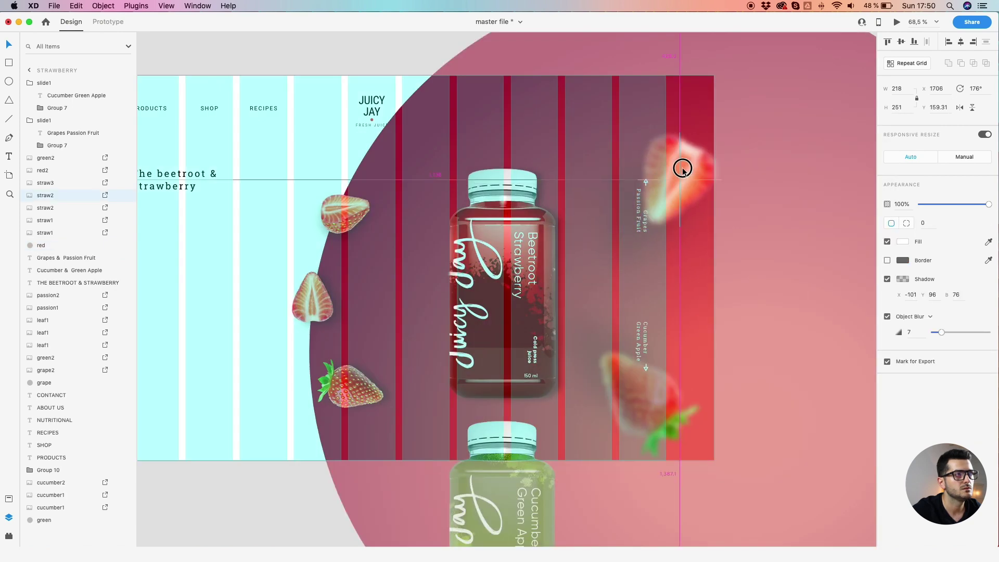
pyautogui.moveTo(638, 136); pyautogui.dragTo(667, 151)
# - Bring the two slider labels closer together, with the lower one at Y 645, and shift the lower blurred strawberry down
pyautogui.click(641, 222)
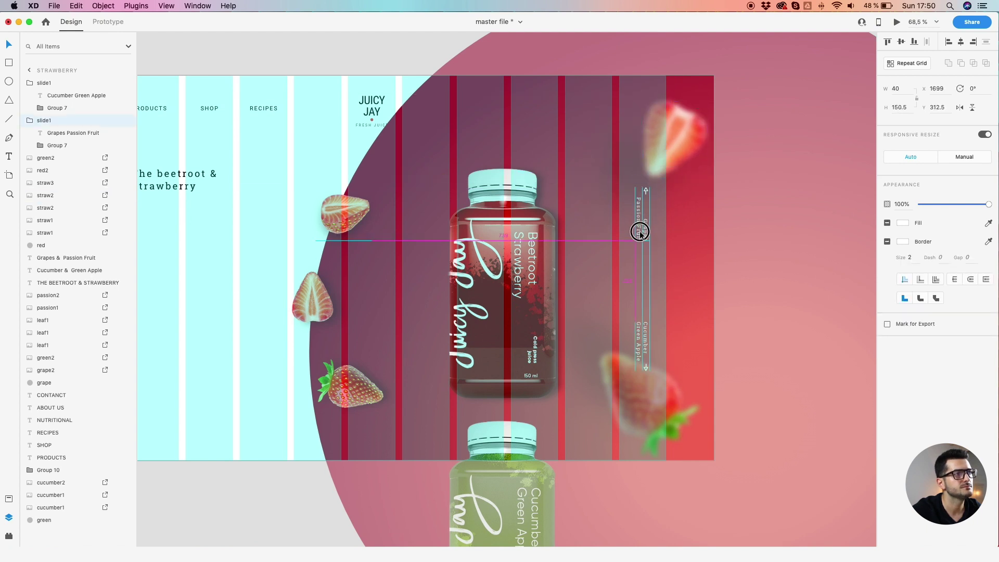
pyautogui.click(629, 336)
pyautogui.moveTo(629, 336); pyautogui.dragTo(640, 312)
pyautogui.moveTo(637, 389); pyautogui.dragTo(640, 407)
pyautogui.click(642, 330)
pyautogui.keyDown('shift'); pyautogui.click(644, 208); pyautogui.keyUp('shift')
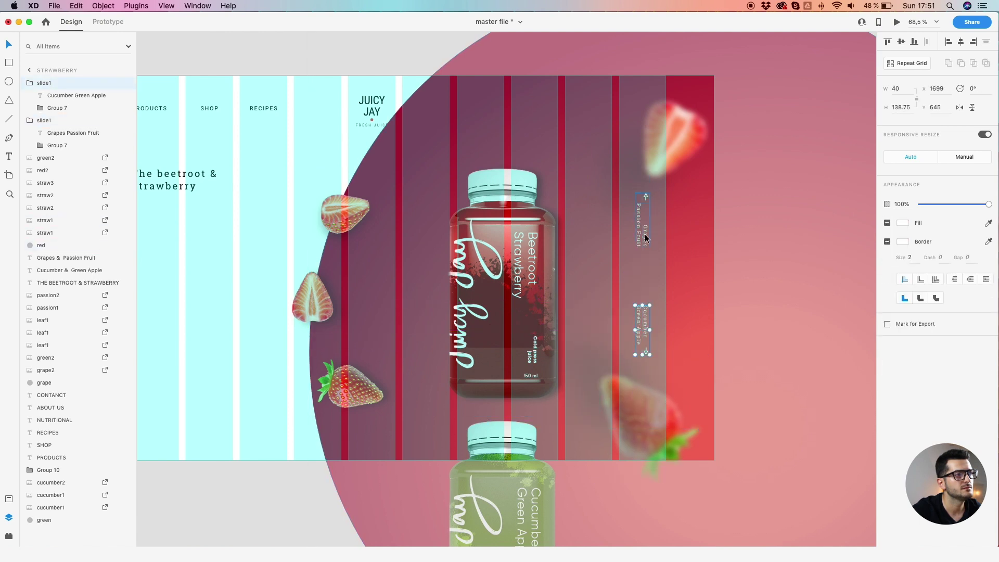
pyautogui.click(593, 213)
# - Hide the Strawberry artboard's layout grid and move the lower slider label down to about Y 691
pyautogui.scroll(-5, 596, 217)
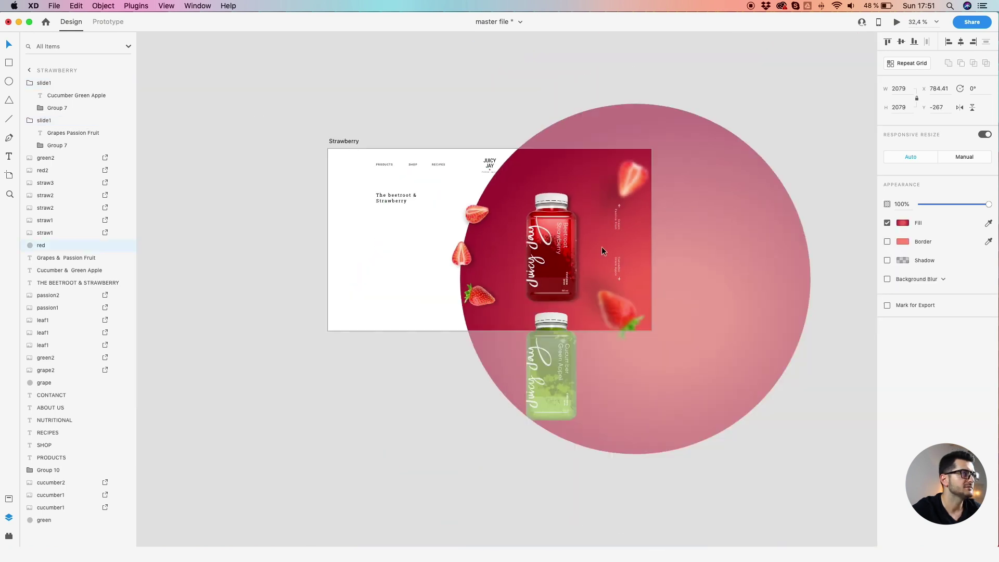
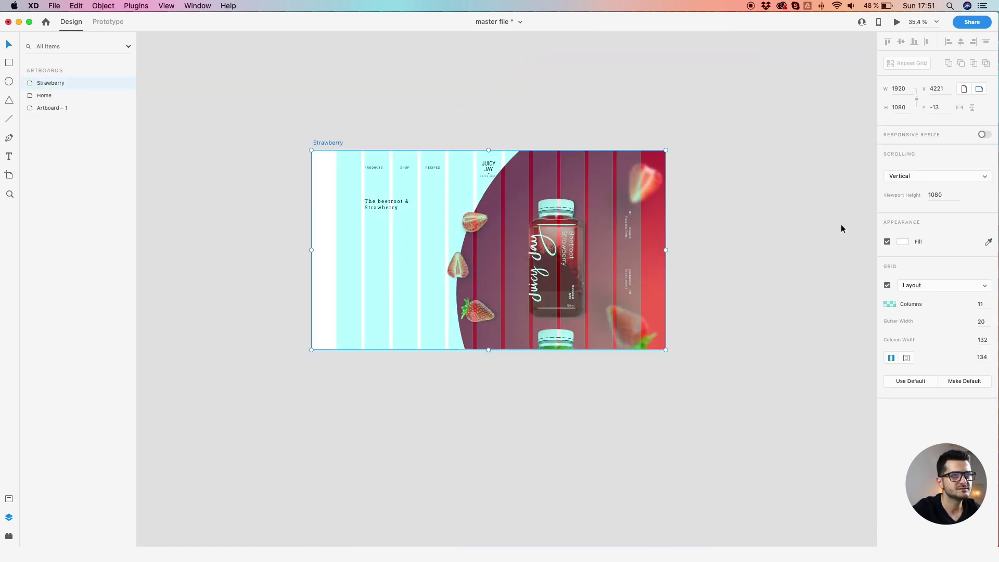
pyautogui.click(887, 285)
pyautogui.scroll(3, 688, 243)
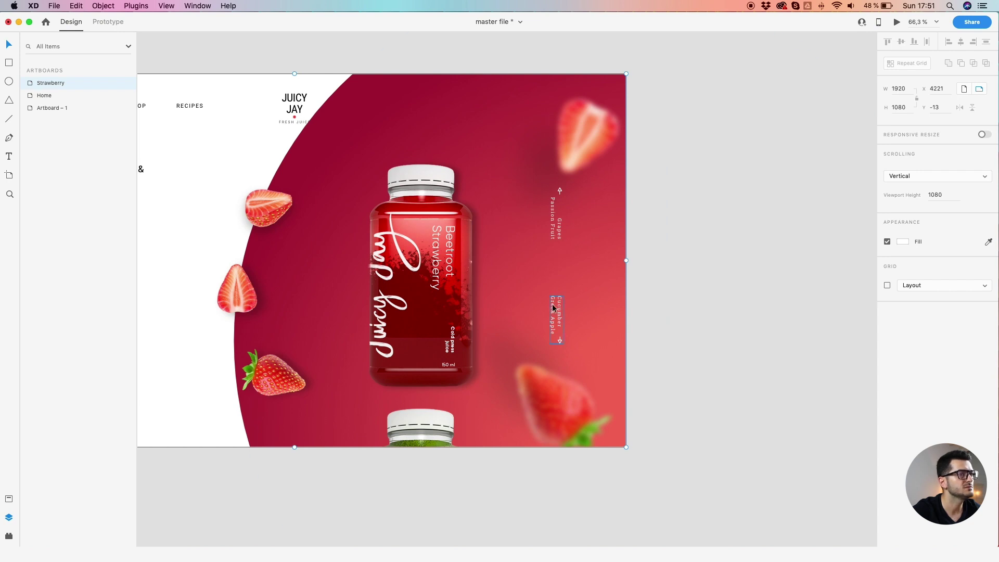
pyautogui.click(558, 328)
pyautogui.moveTo(557, 328); pyautogui.dragTo(557, 329)
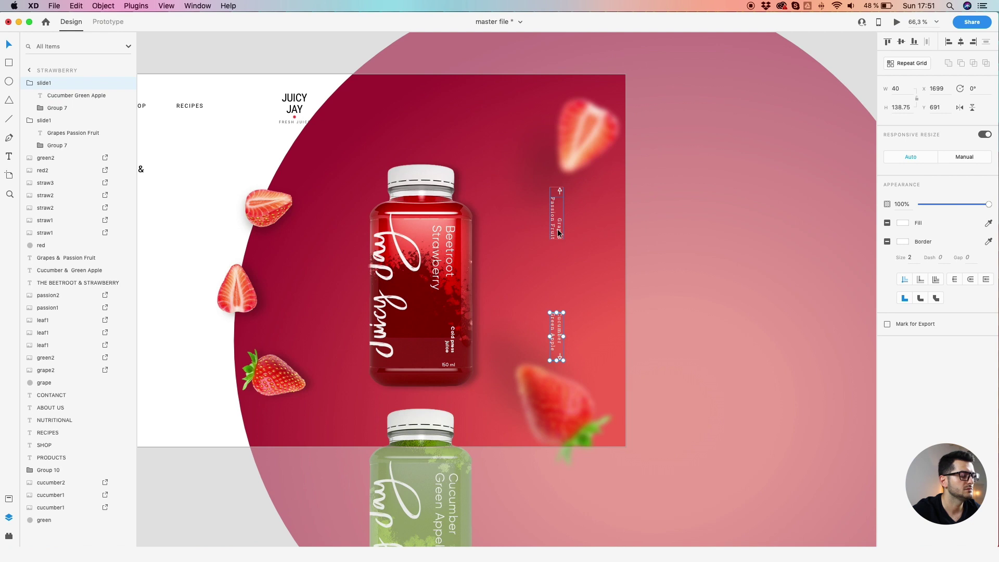
pyautogui.keyDown('shift'); pyautogui.click(558, 215); pyautogui.keyUp('shift')
pyautogui.click(611, 222)
# - Turn the Strawberry artboard's layout grid back on
pyautogui.scroll(-5, 611, 221)
pyautogui.click(488, 154)
pyautogui.scroll(2, 509, 159)
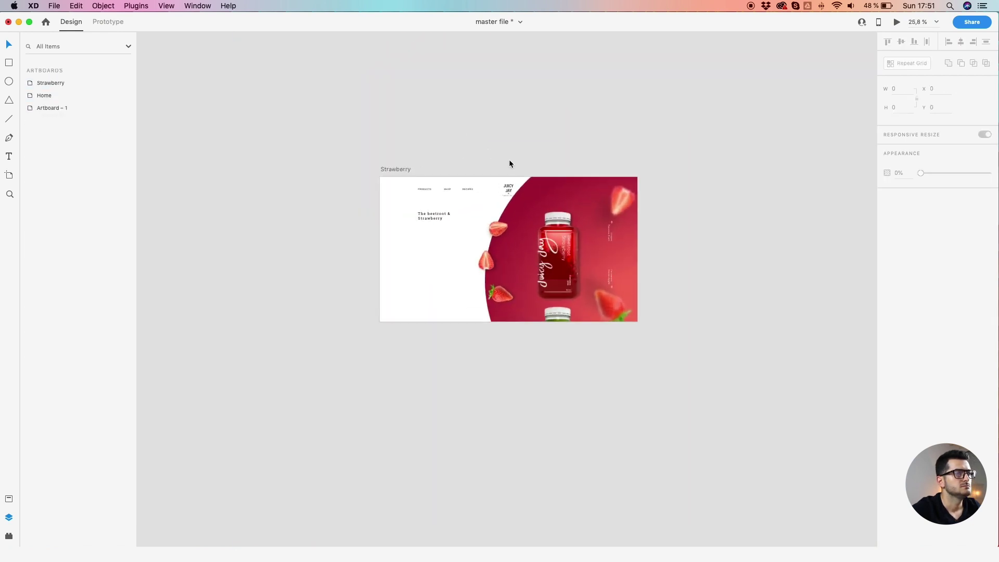
pyautogui.click(396, 169)
pyautogui.click(887, 285)
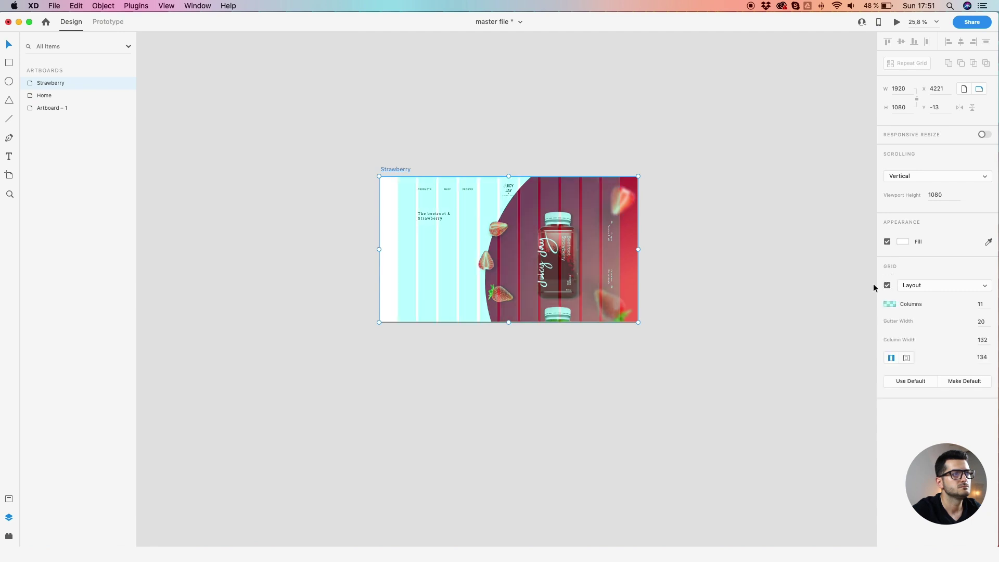
# - Bring the NUTRITIONAL, ABOUT US and CONTANCT header texts to the front of the layer order, above the red circle
pyautogui.scroll(2, 557, 252)
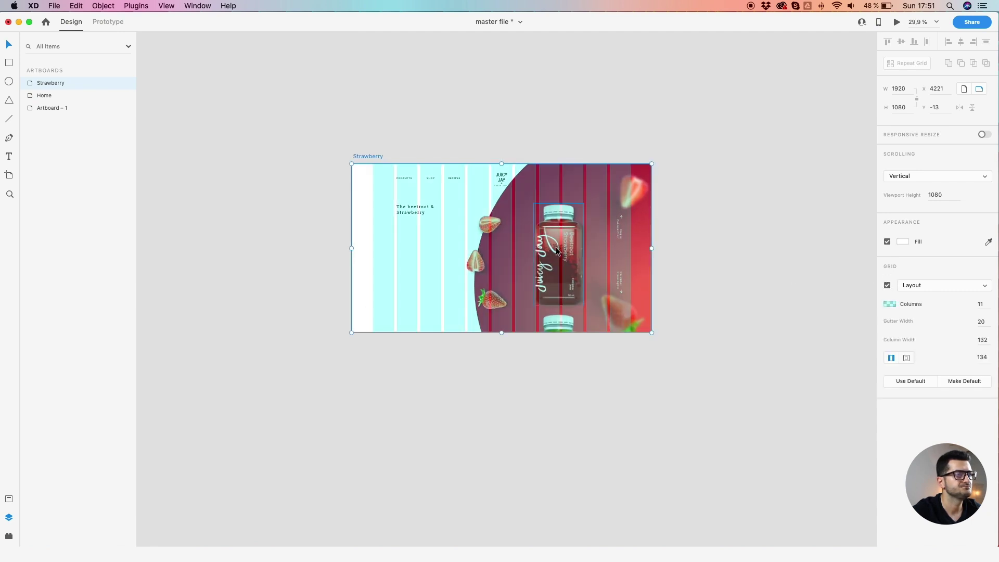
pyautogui.scroll(4, 541, 171)
pyautogui.moveTo(510, 139); pyautogui.dragTo(625, 195)
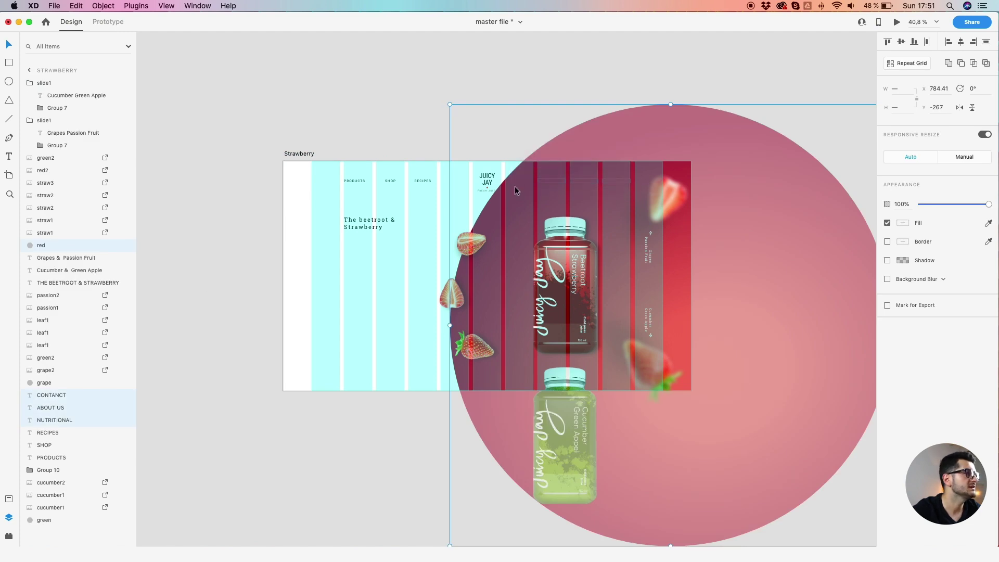
pyautogui.moveTo(536, 132); pyautogui.dragTo(610, 201)
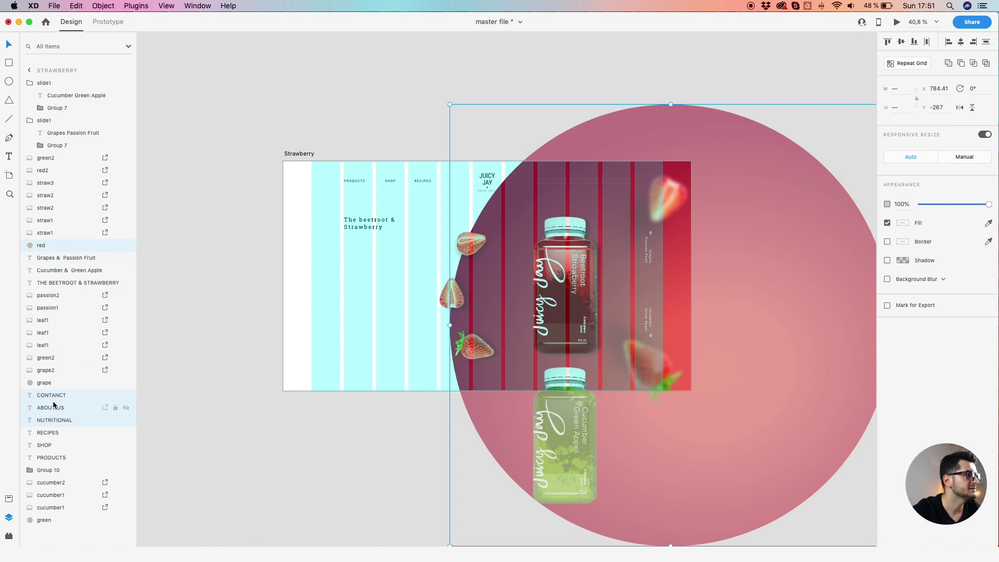
pyautogui.keyDown('shift'); pyautogui.click(611, 145); pyautogui.keyUp('shift')
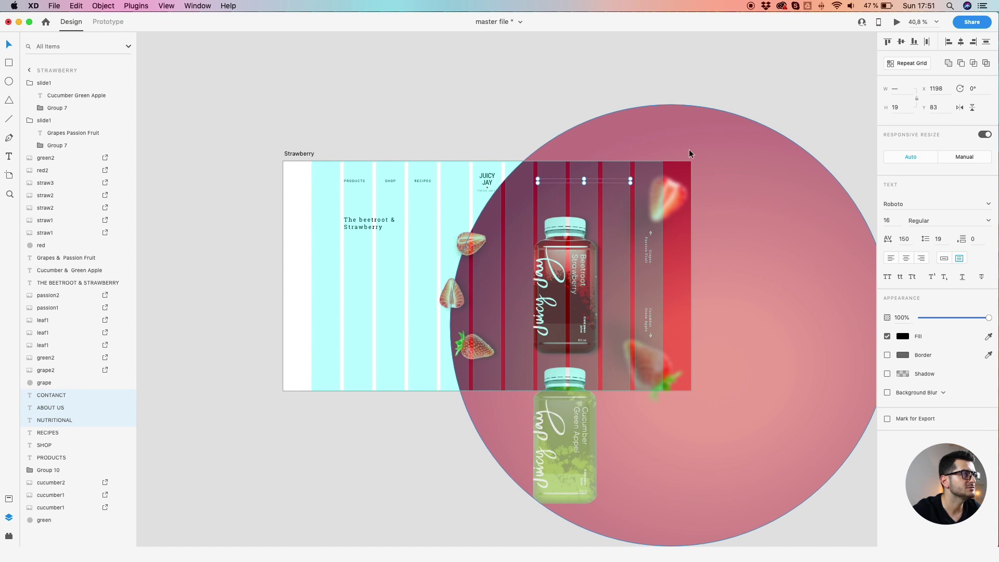
pyautogui.moveTo(52, 397); pyautogui.dragTo(54, 81)
pyautogui.click(548, 133)
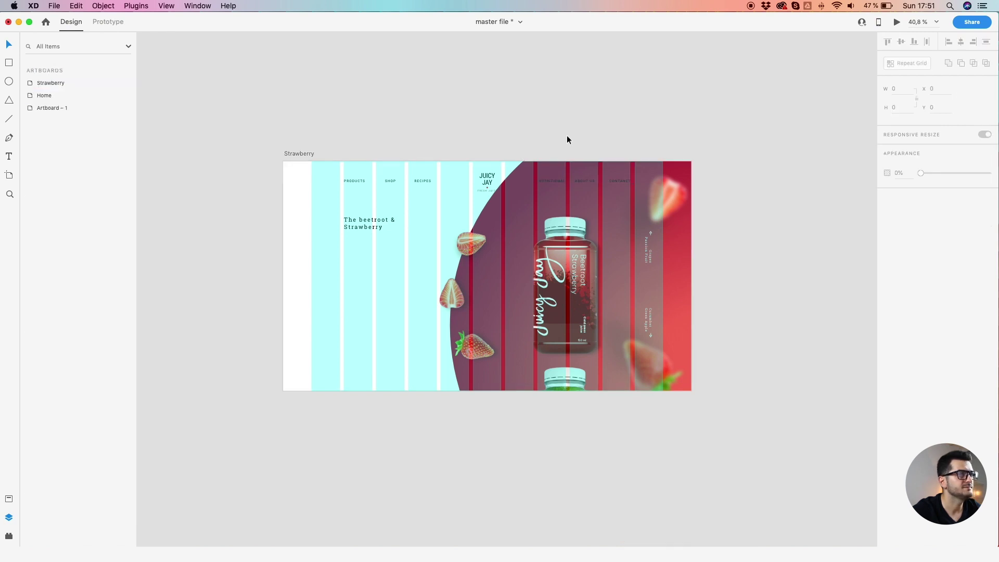
# - Copy the cart icon component from Artboard – 1 and paste it into the Home artboard
pyautogui.scroll(3, 552, 138)
pyautogui.scroll(-3, 599, 206)
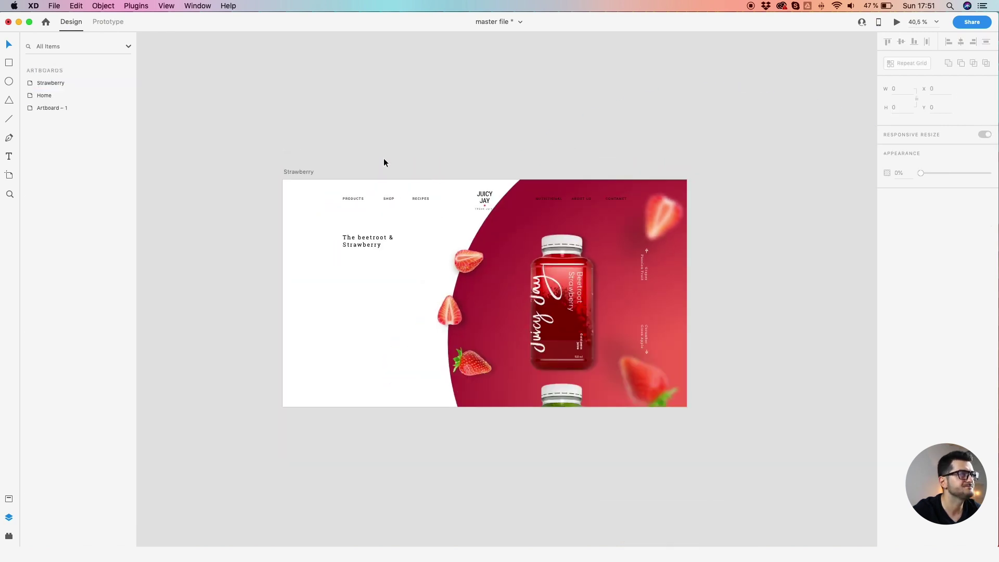
pyautogui.scroll(-3, 382, 157)
pyautogui.moveTo(267, 159); pyautogui.dragTo(546, 182)
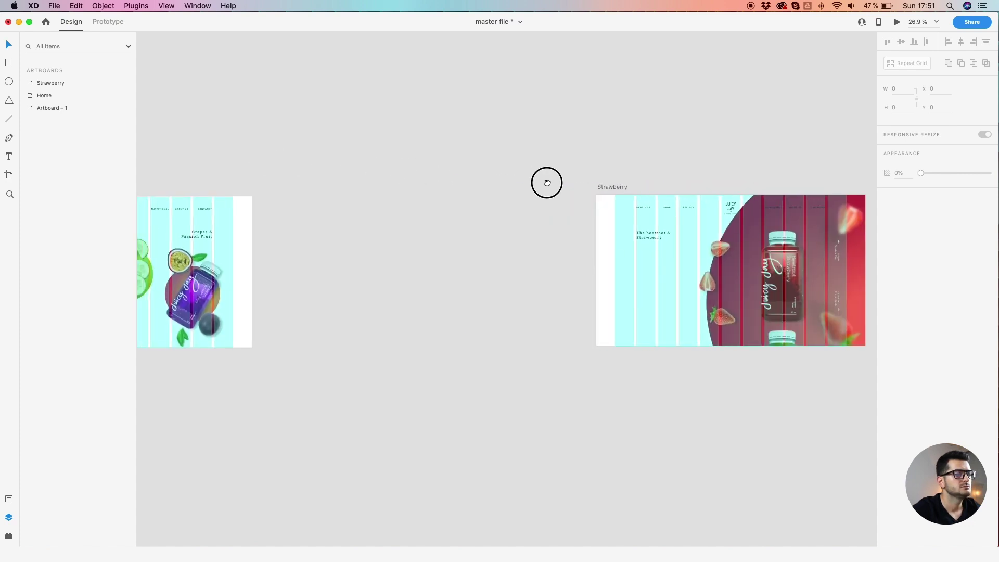
pyautogui.hscroll(-10, 366, 205)
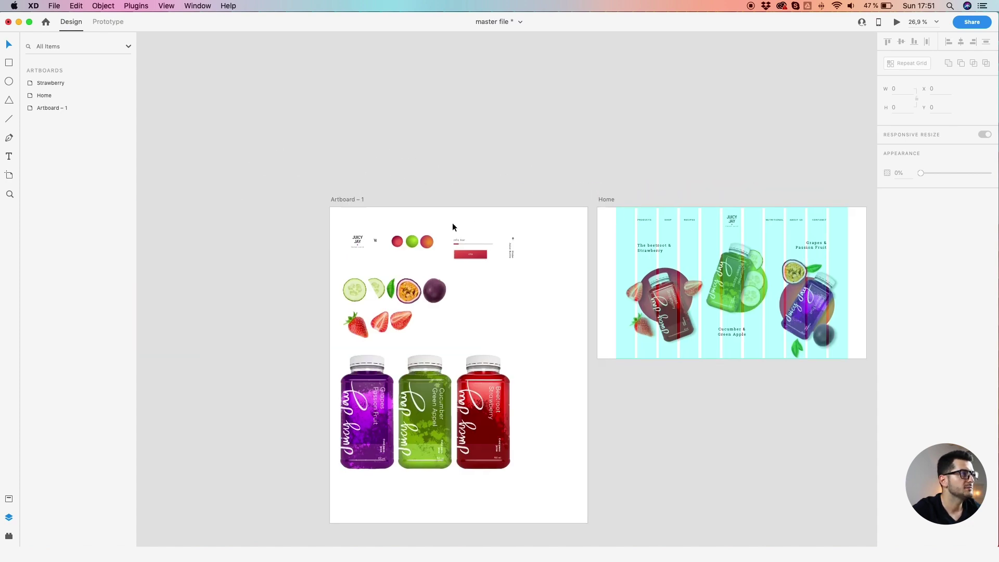
pyautogui.scroll(5, 385, 242)
pyautogui.click(361, 243)
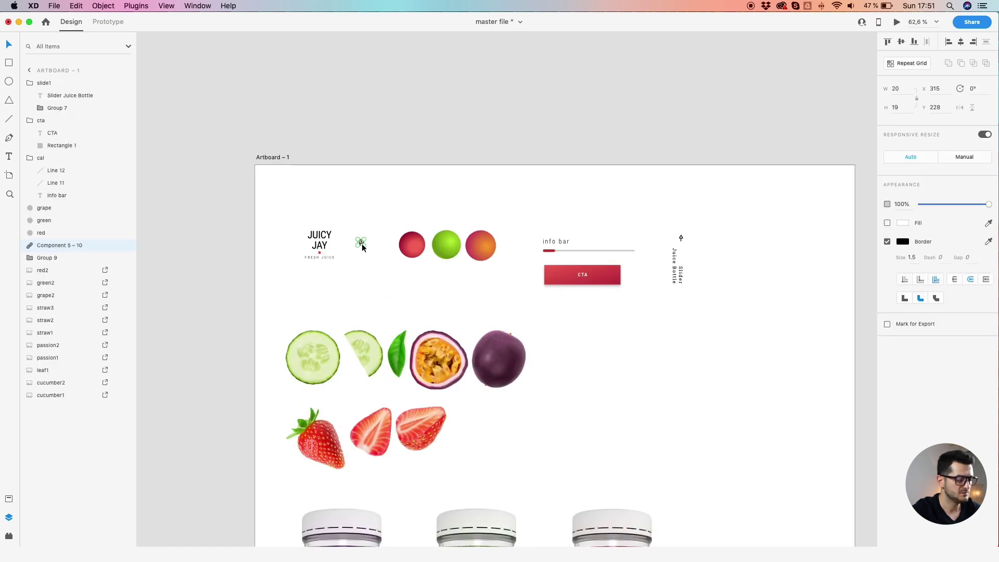
pyautogui.click(568, 340)
pyautogui.hscroll(10, 656, 385)
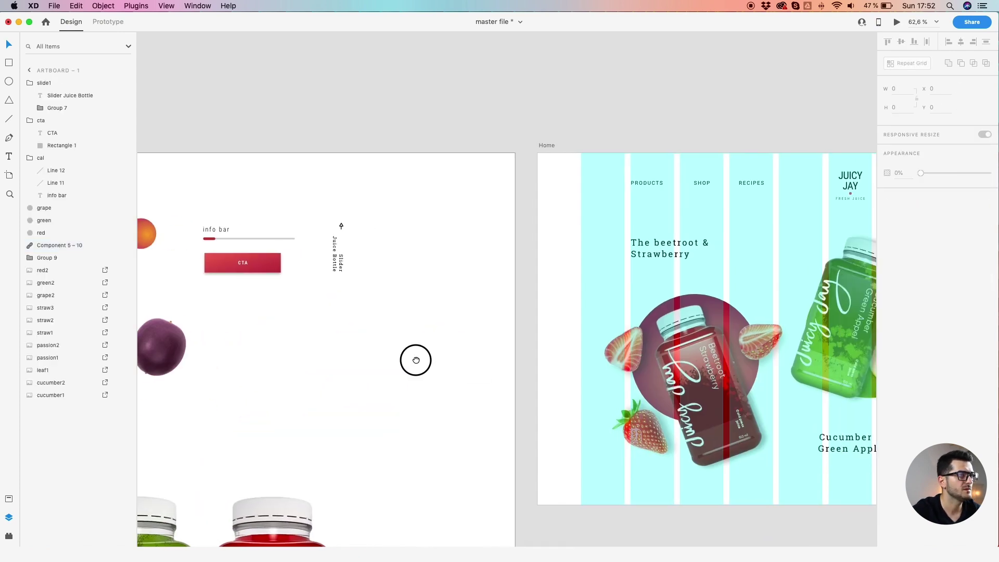
pyautogui.hscroll(10, 718, 281)
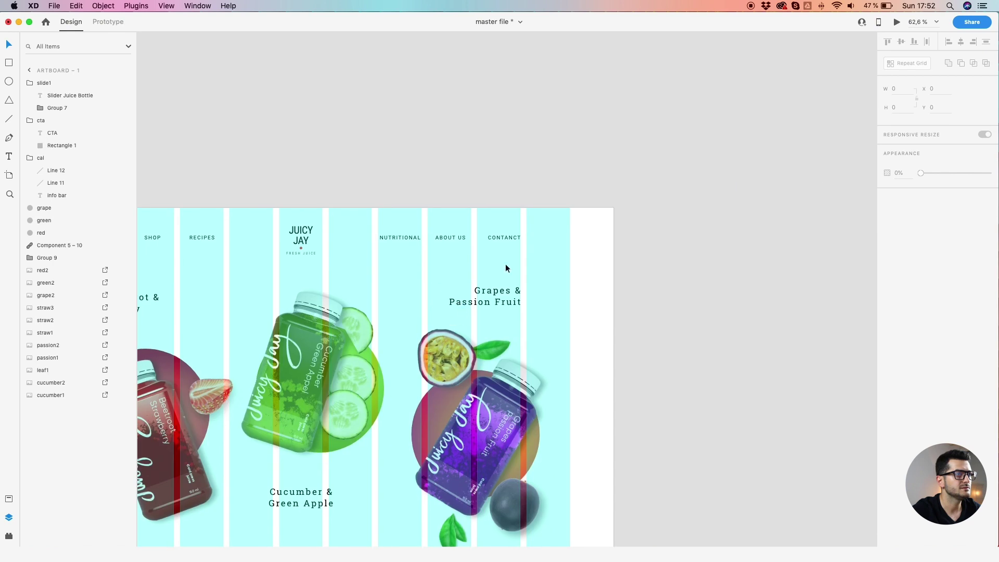
pyautogui.press('super+v')
# - Place the cart icon in the Home header after CONTANCT, at X 1709, Y 83
pyautogui.scroll(5, 506, 273)
pyautogui.press('shift+super+apostrophe')
pyautogui.moveTo(522, 320); pyautogui.dragTo(624, 198)
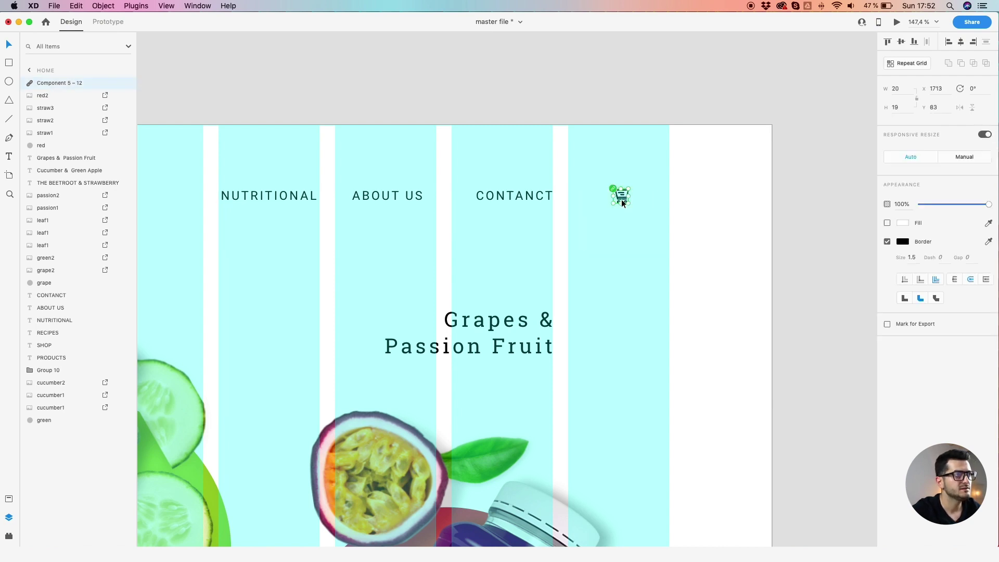
pyautogui.click(644, 201)
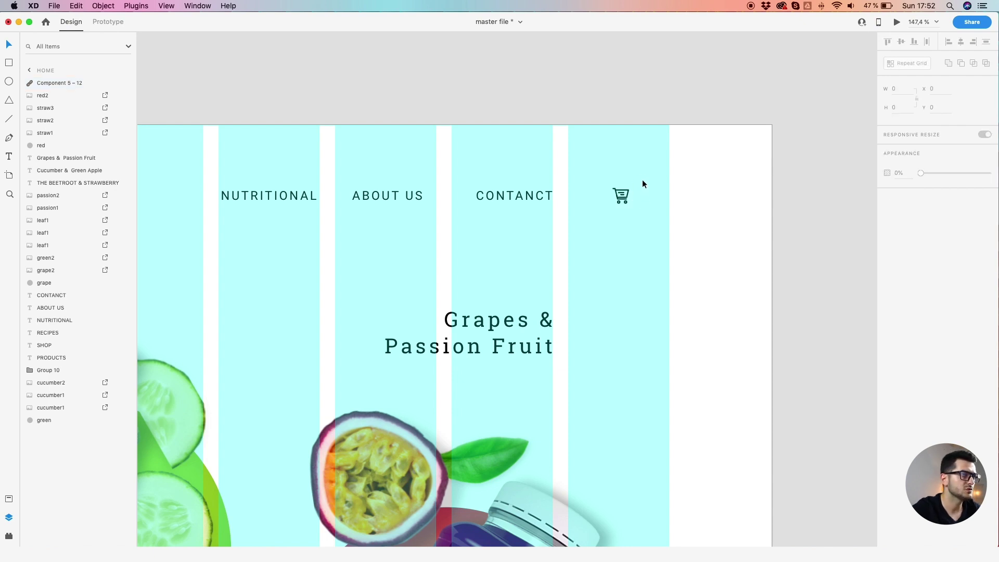
pyautogui.click(620, 196)
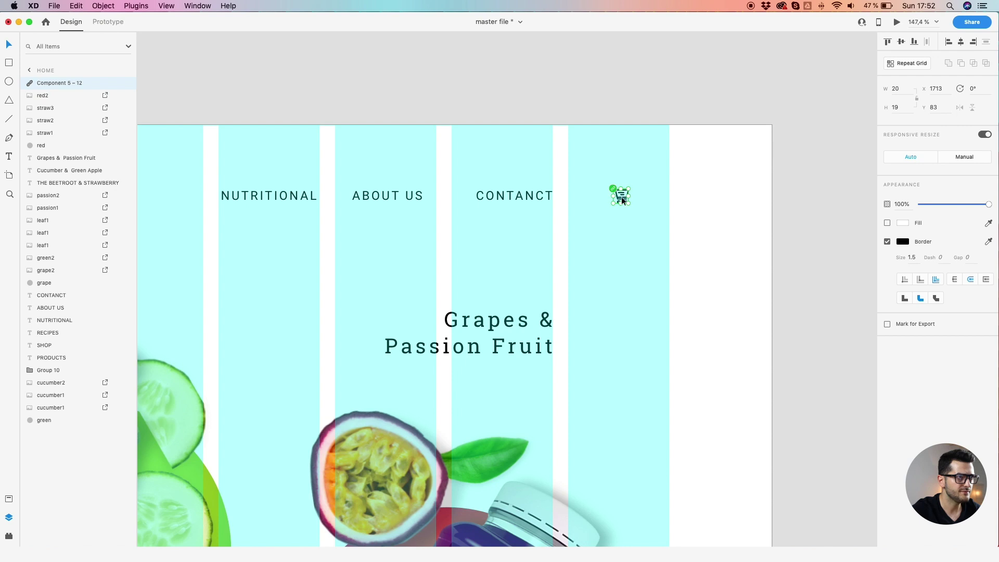
pyautogui.click(641, 198)
pyautogui.click(620, 201)
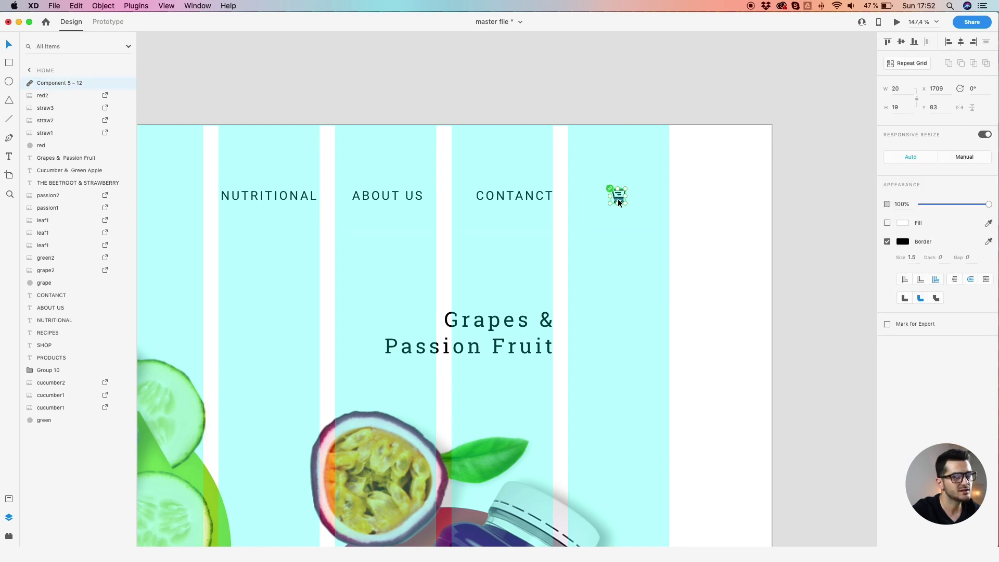
# - Try to paste the cart icon component into the Strawberry artboard
pyautogui.scroll(-5, 614, 194)
pyautogui.moveTo(729, 212); pyautogui.dragTo(703, 239)
pyautogui.hscroll(10, 703, 239)
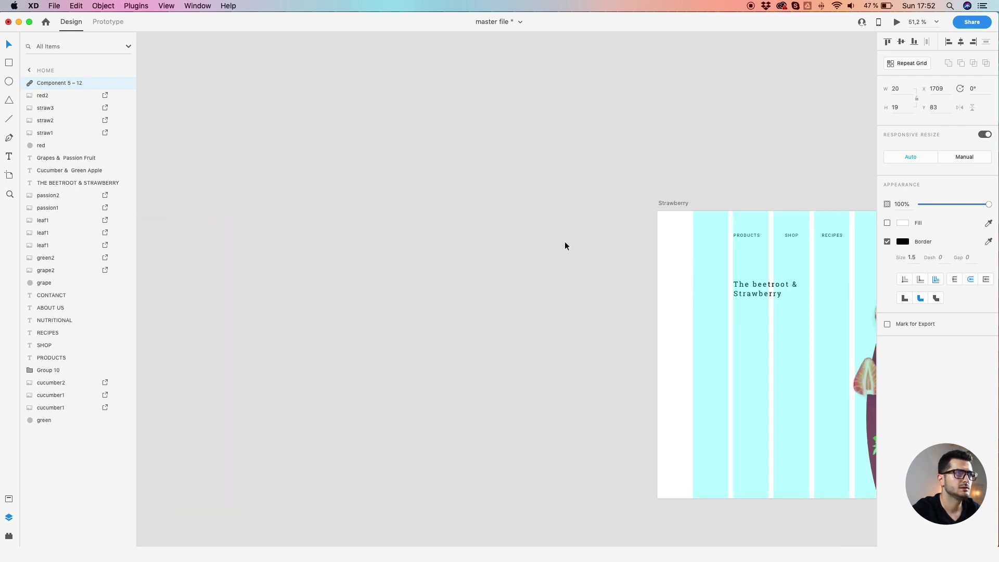
pyautogui.scroll(2, 675, 264)
pyautogui.press('super+v')
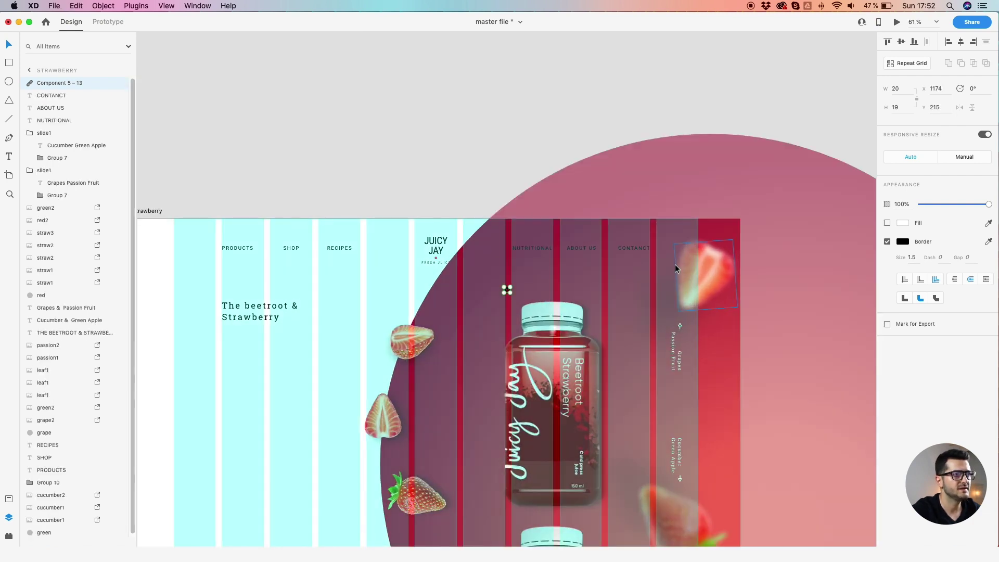
pyautogui.scroll(-2, 668, 265)
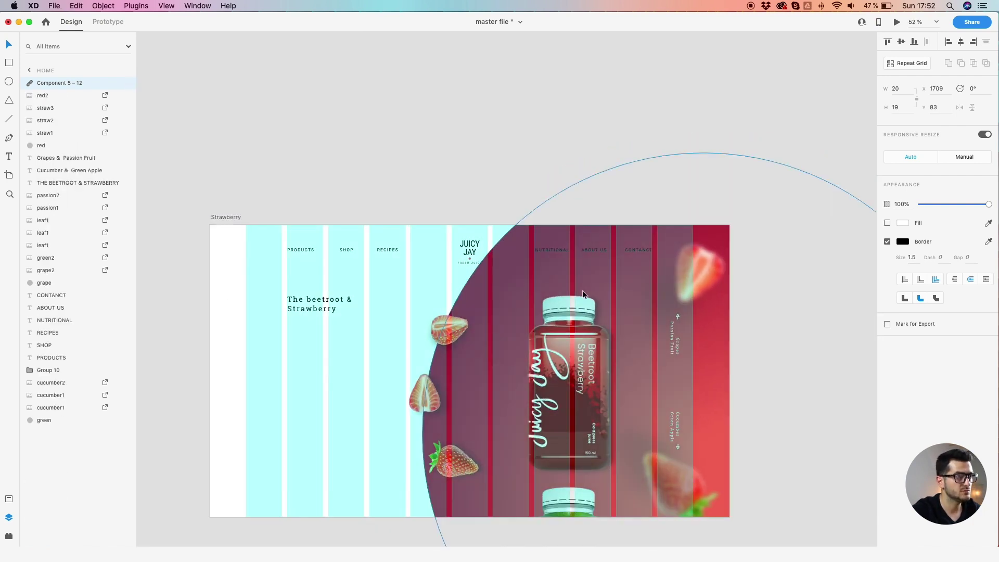
# - Paste the cart icon component into the Strawberry artboard and place it in the header after CONTANCT
pyautogui.press('super+z')
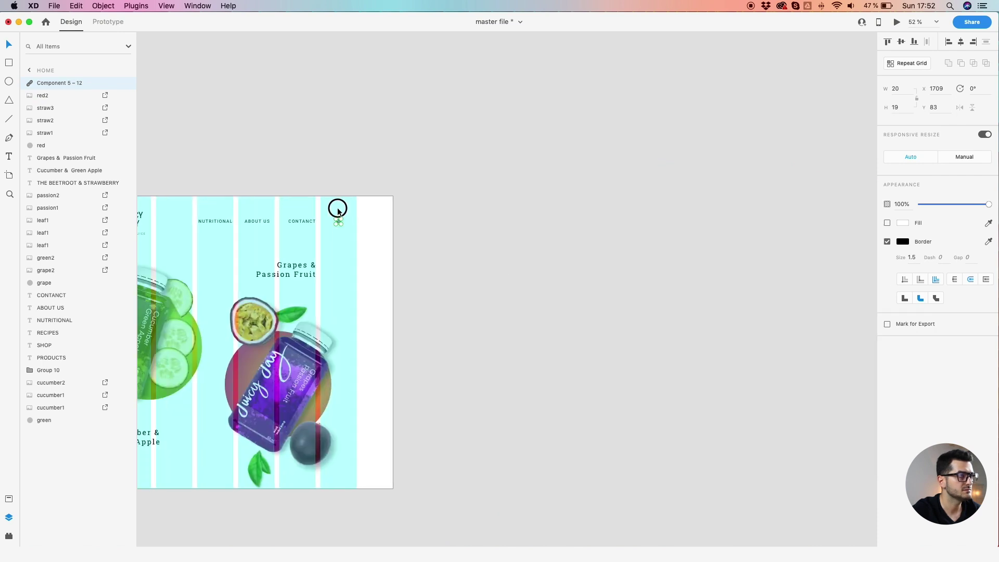
pyautogui.moveTo(437, 240); pyautogui.dragTo(309, 271)
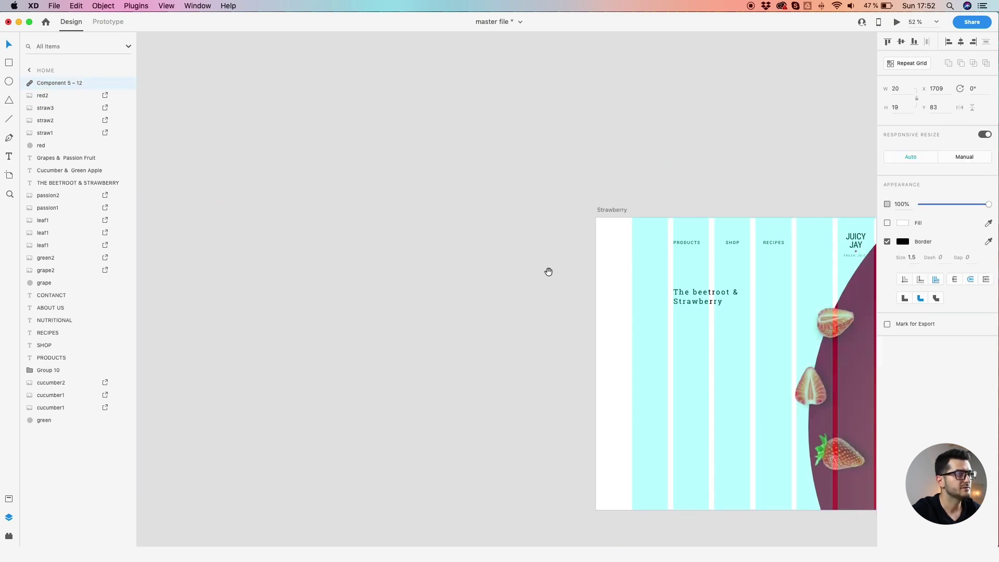
pyautogui.hscroll(5, 309, 271)
pyautogui.click(441, 194)
pyautogui.hscroll(6, 624, 224)
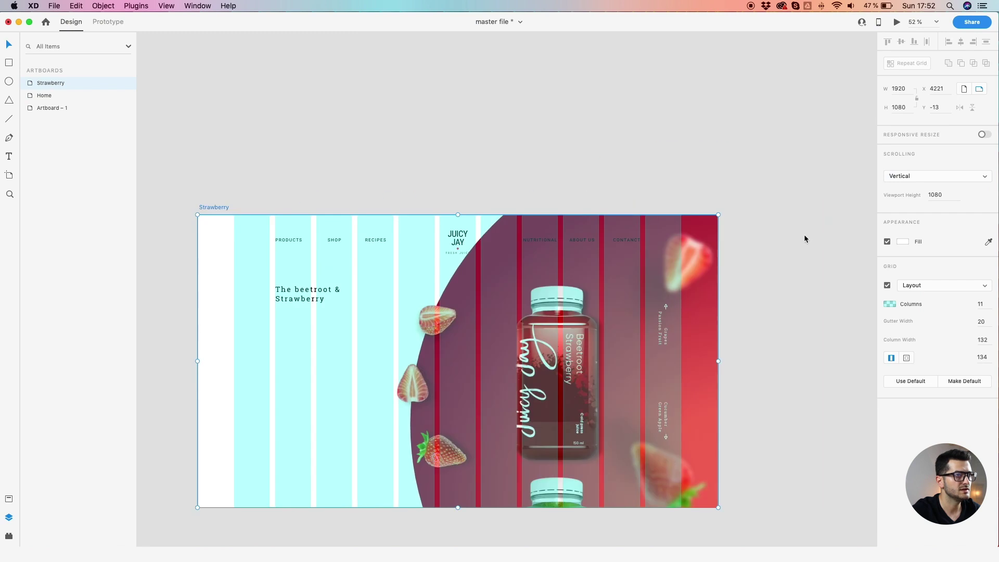
pyautogui.scroll(3, 772, 234)
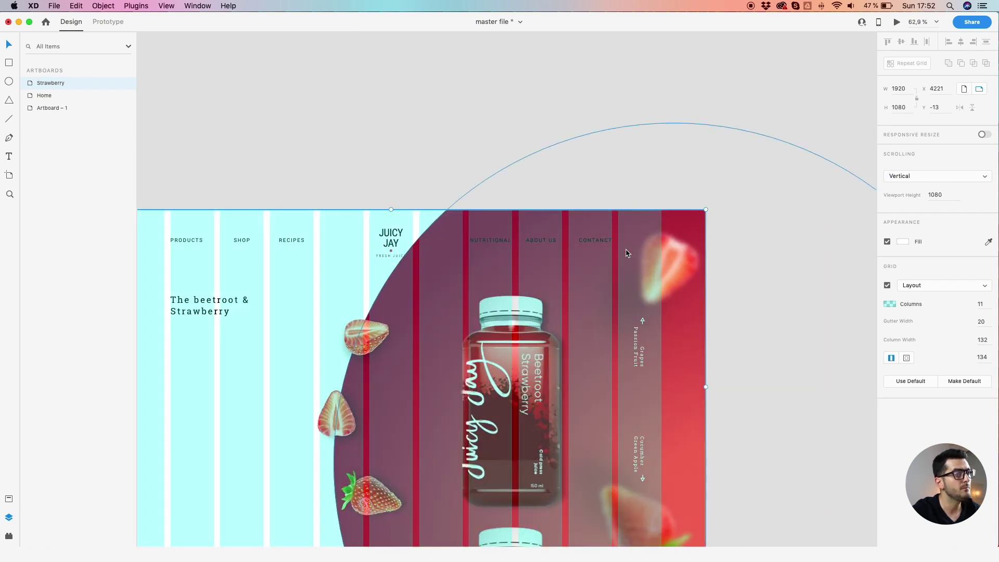
pyautogui.click(639, 241)
pyautogui.scroll(5, 635, 226)
pyautogui.scroll(5, 645, 254)
pyautogui.hscroll(-3, 645, 255)
pyautogui.scroll(-6, 645, 255)
pyautogui.click(318, 147)
pyautogui.scroll(-6, 313, 149)
pyautogui.moveTo(413, 178); pyautogui.dragTo(548, 197)
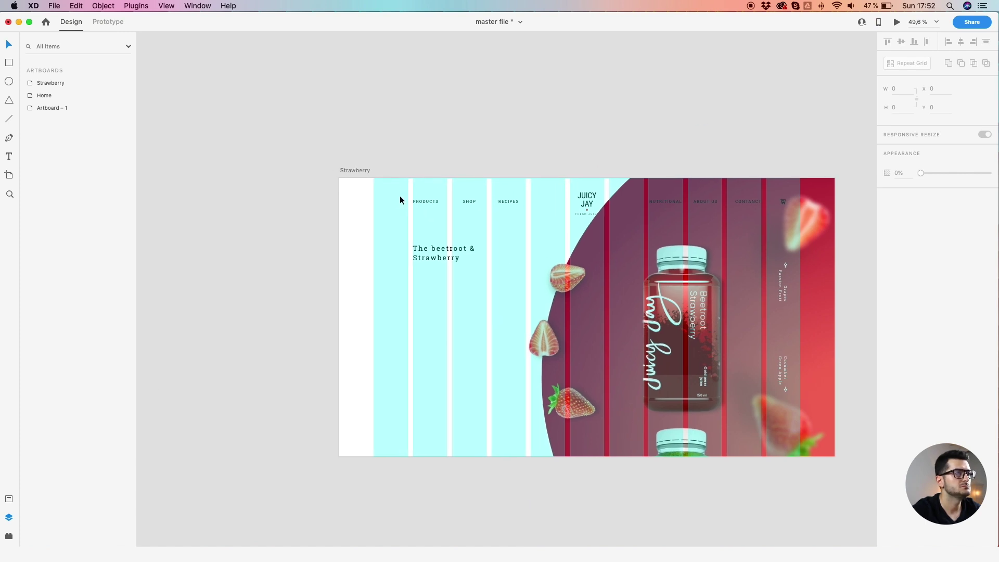
# - Copy the info bar group from Artboard – 1 and paste it into the Strawberry artboard
pyautogui.scroll(-5, 397, 191)
pyautogui.hscroll(-7, 355, 201)
pyautogui.scroll(5, 292, 250)
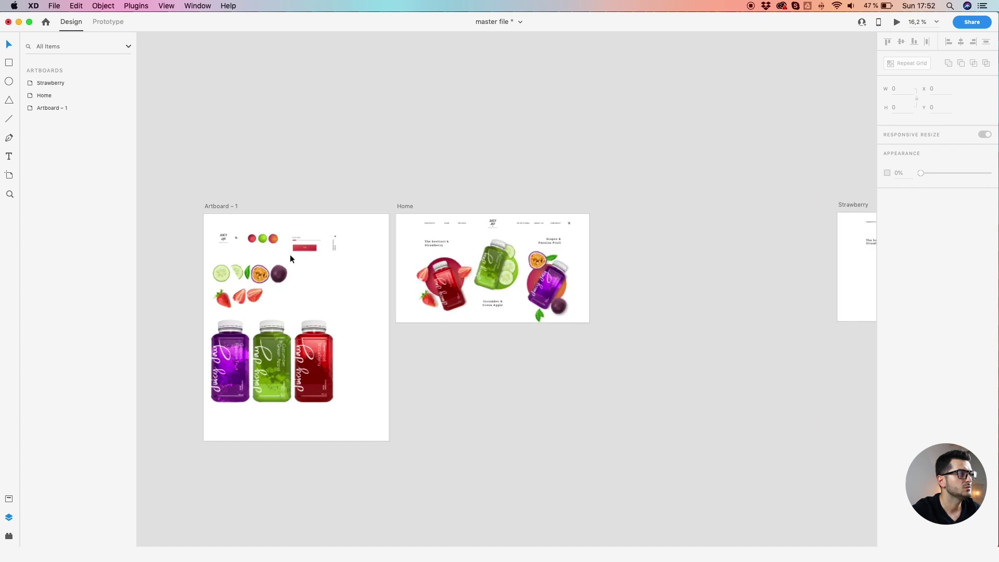
pyautogui.click(321, 235)
pyautogui.press('super+c')
pyautogui.hscroll(10, 413, 245)
pyautogui.hscroll(10, 658, 276)
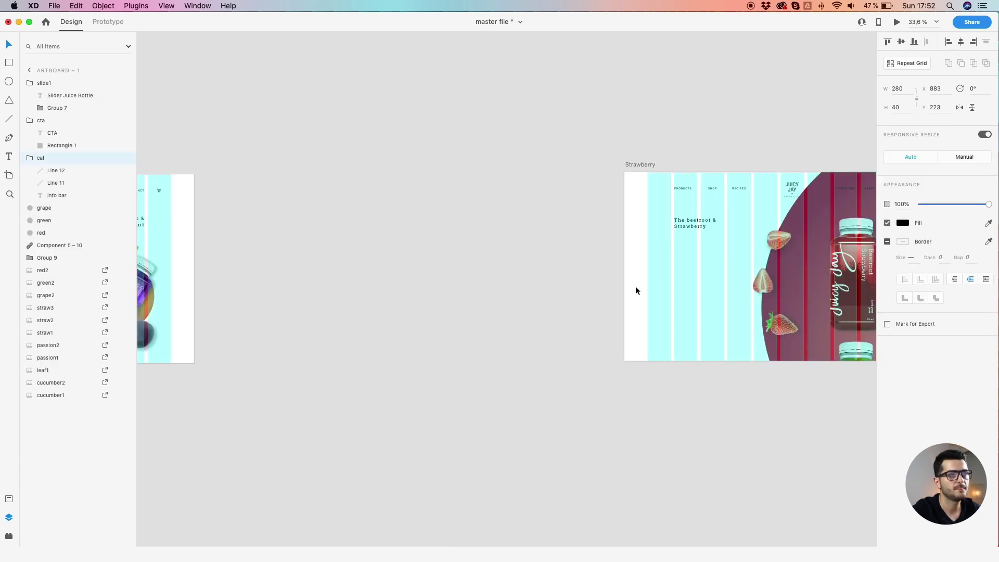
pyautogui.scroll(5, 441, 271)
pyautogui.press('super+v')
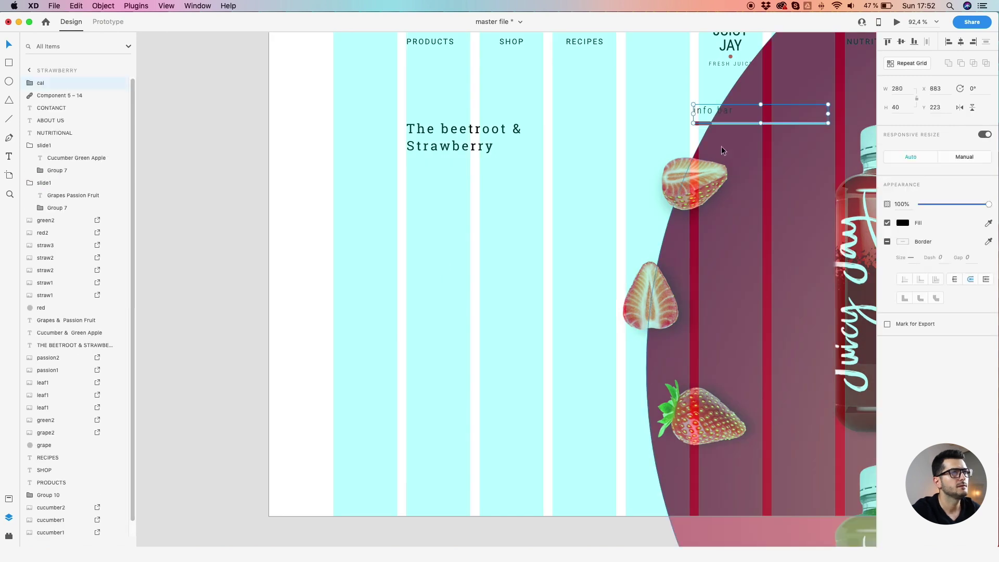
# - Place the info bar under the beetroot and strawberry title and duplicate it downward into an evenly spaced stack of four
pyautogui.moveTo(709, 111); pyautogui.dragTo(422, 311)
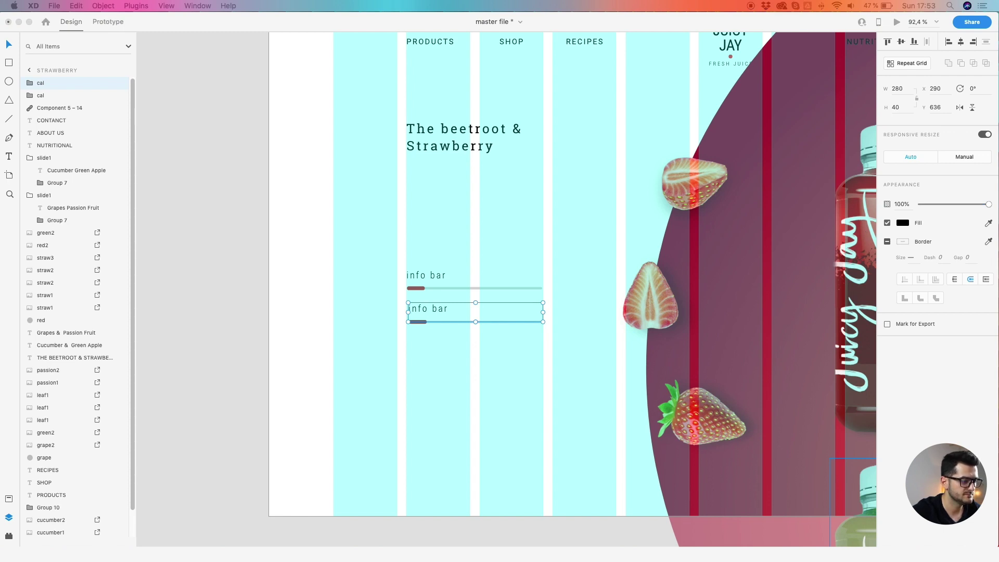
pyautogui.click(354, 300)
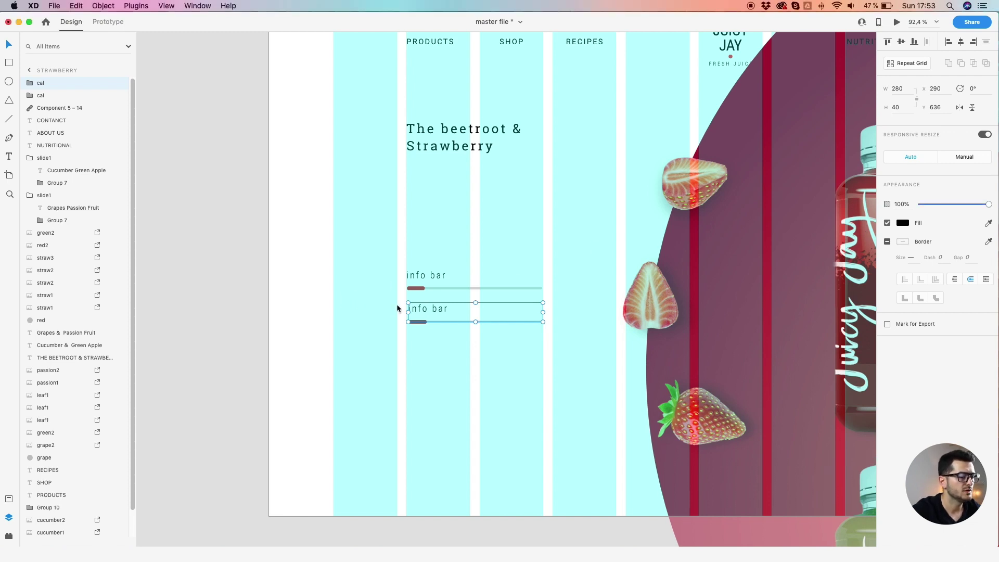
pyautogui.moveTo(419, 311); pyautogui.dragTo(411, 375)
pyautogui.click(392, 375)
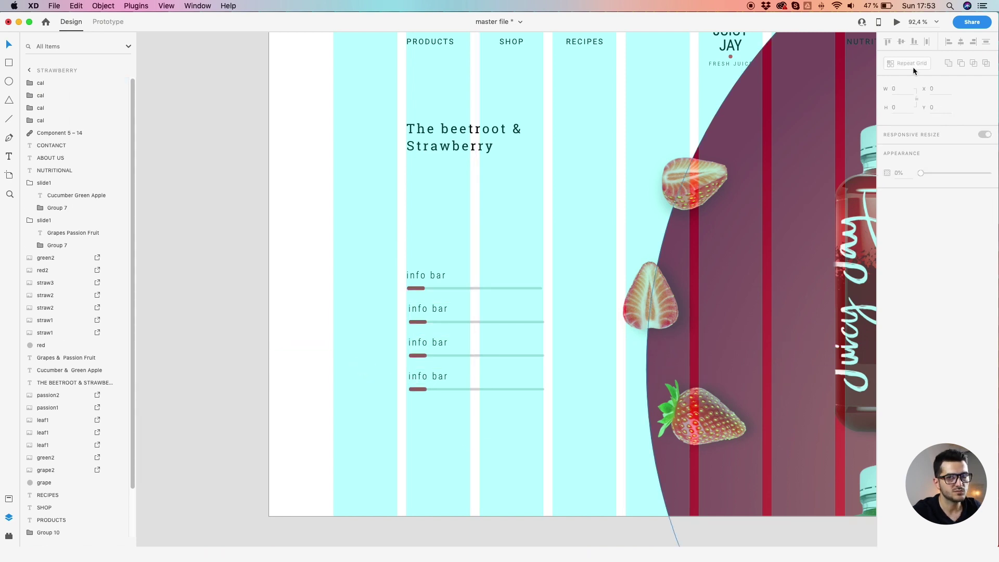
# - Change the labels of the first and second info bars to "95 Cal" and "Sugars"
pyautogui.click(407, 272)
pyautogui.doubleClick(411, 274)
pyautogui.doubleClick(414, 274)
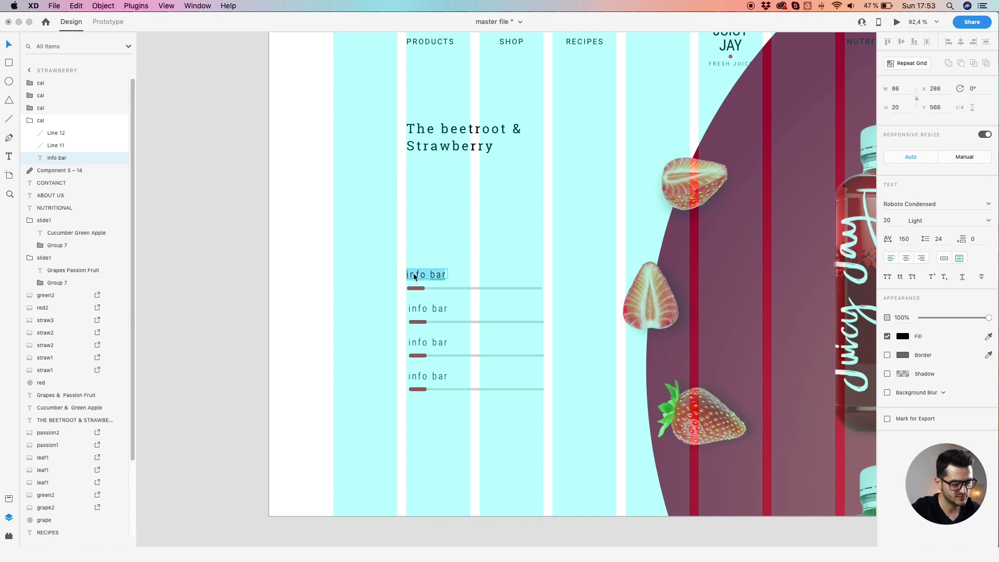
pyautogui.write('95 Cal')
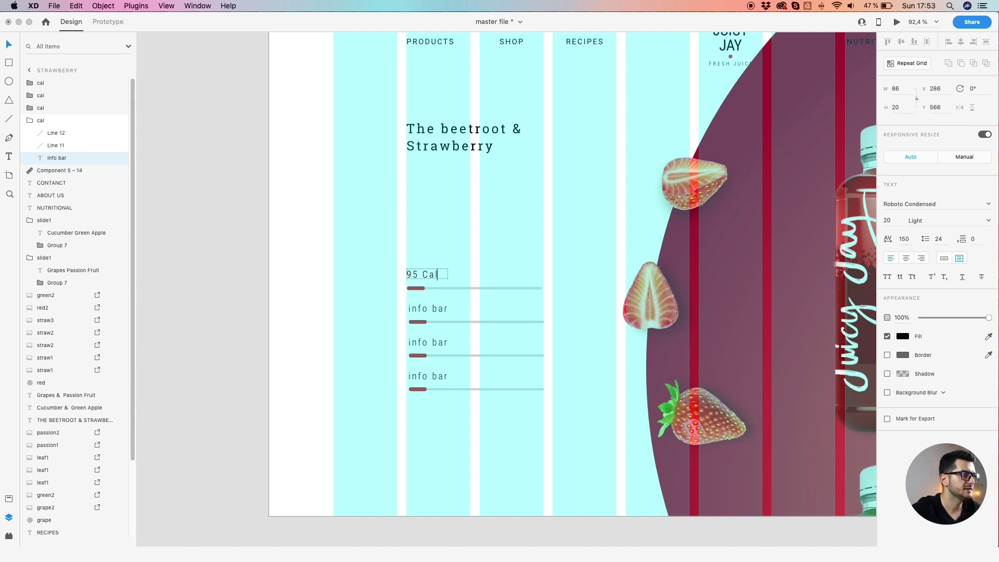
pyautogui.click(431, 308)
pyautogui.doubleClick(431, 307)
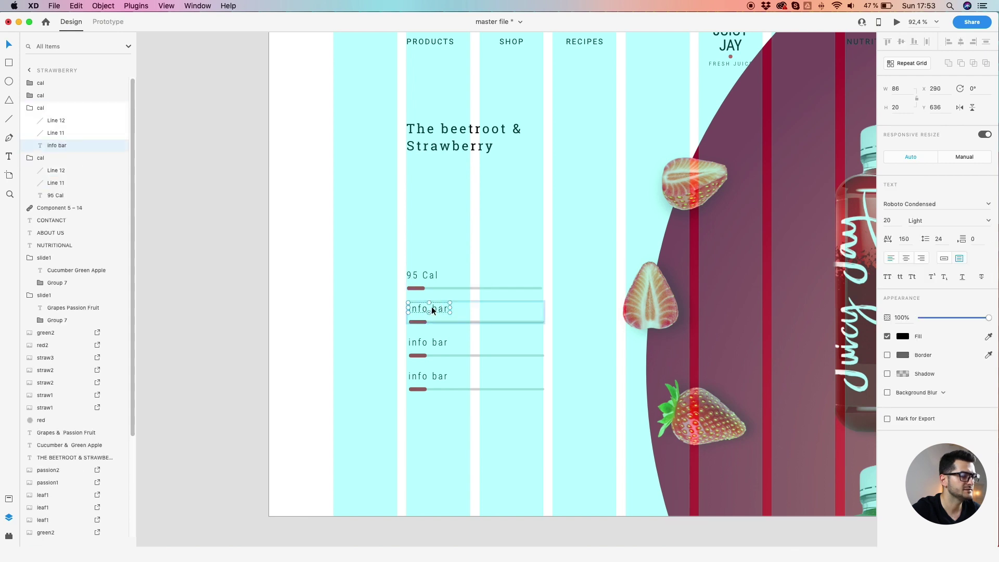
pyautogui.doubleClick(432, 307)
pyautogui.write('S')
pyautogui.press('BackSpace')
pyautogui.write('ars')
pyautogui.press('Escape')
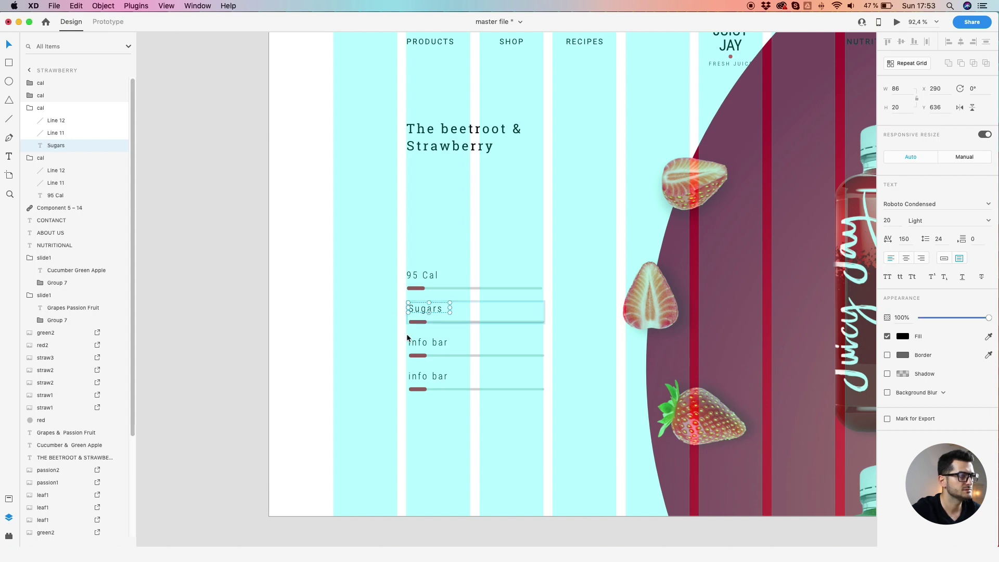
# - Change the labels of the third and fourth info bars to "Fats" and "Carbs"
pyautogui.doubleClick(426, 342)
pyautogui.doubleClick(426, 341)
pyautogui.write('Fas')
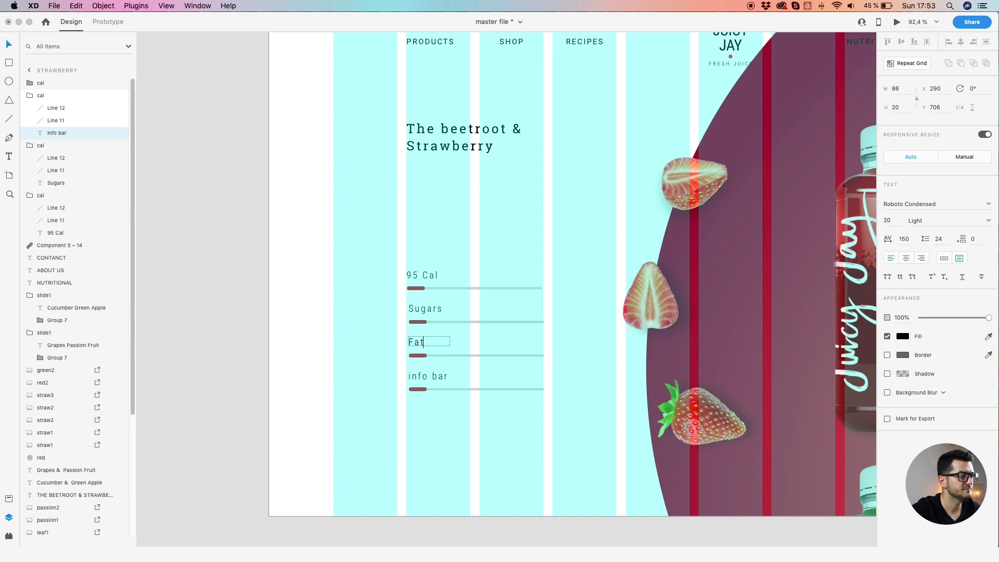
pyautogui.click(423, 374)
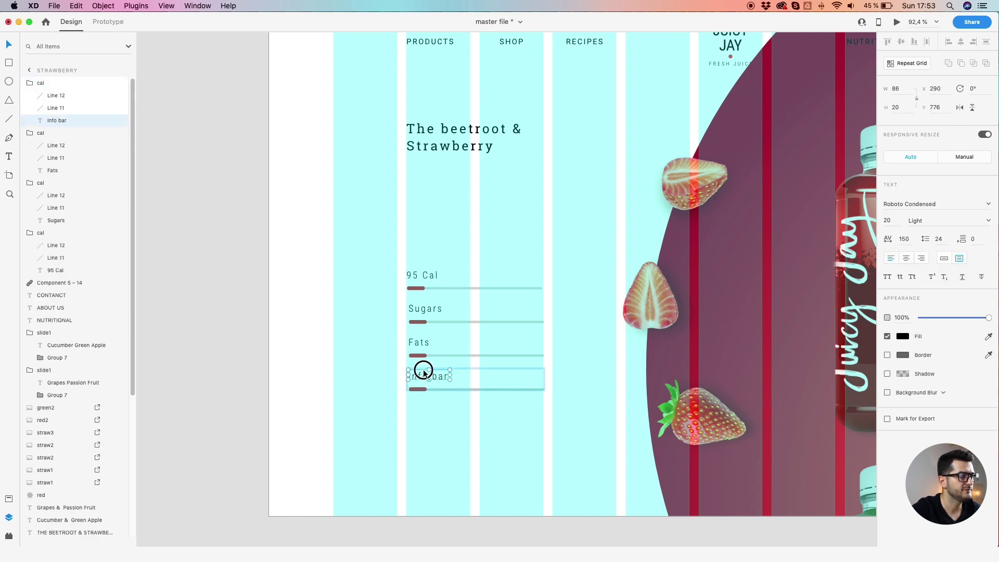
pyautogui.doubleClick(423, 373)
pyautogui.write('Carbs')
# - Move the four info bars down together so that the first one sits at X 286, Y 606
pyautogui.moveTo(336, 273); pyautogui.dragTo(544, 423)
pyautogui.click(420, 305)
pyautogui.moveTo(400, 256); pyautogui.dragTo(533, 379)
pyautogui.moveTo(413, 283); pyautogui.dragTo(415, 296)
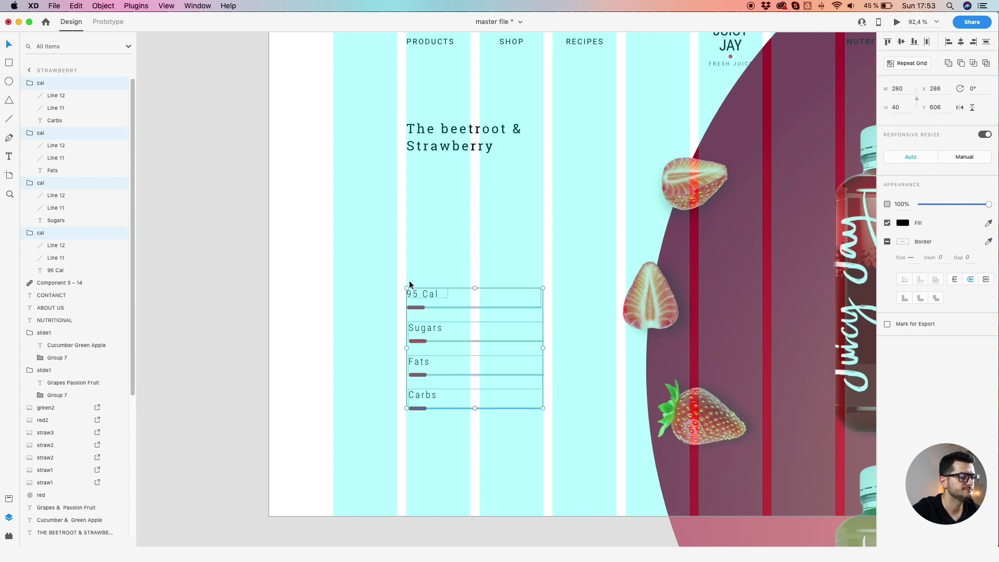
pyautogui.click(335, 242)
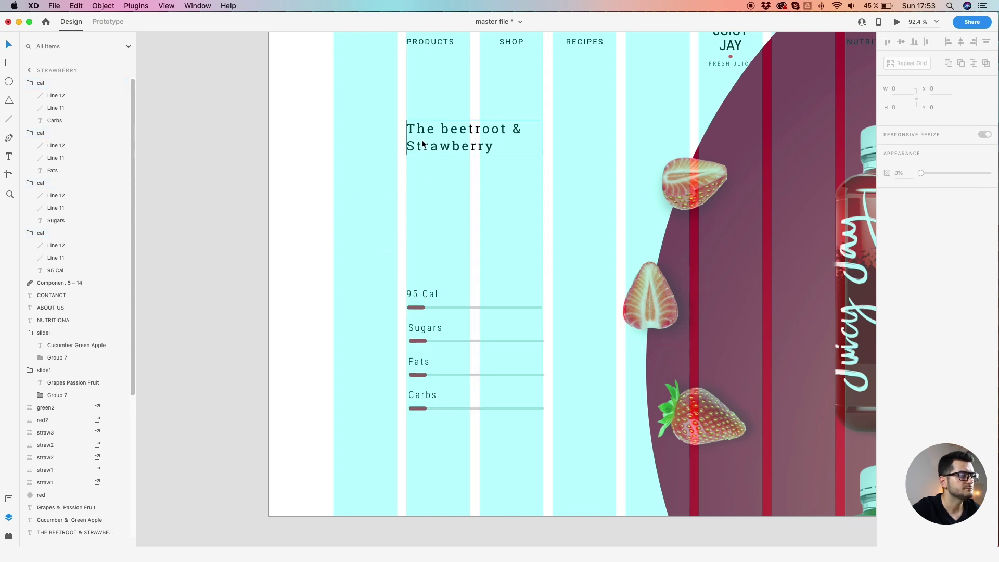
# - Add the text "Nutrition Facts" above the info bars
pyautogui.press('t')
pyautogui.click(416, 242)
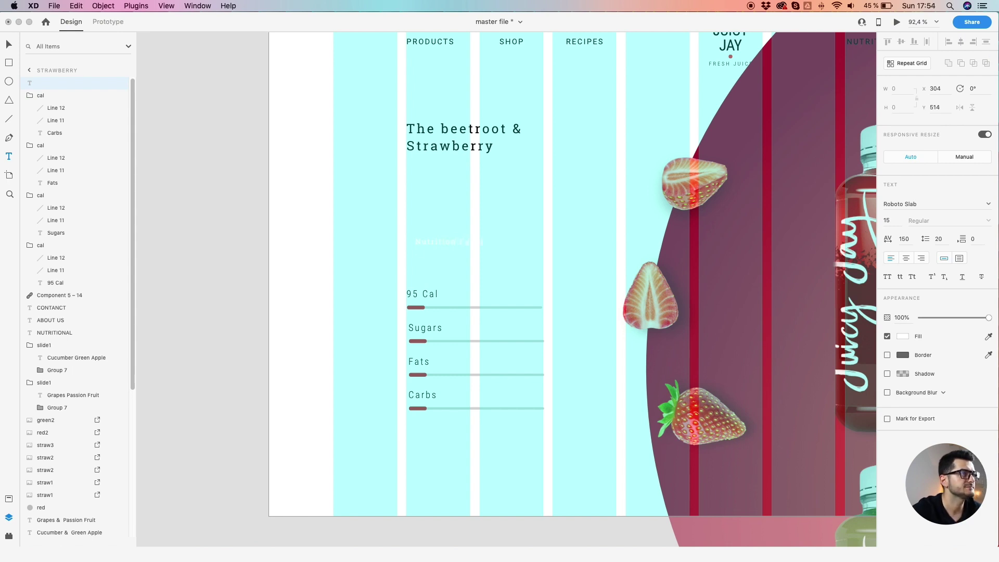
pyautogui.press('Escape')
# - Format the Nutrition Facts text as Roboto Condensed Bold, size 20, with a black #000000 fill
pyautogui.click(910, 205)
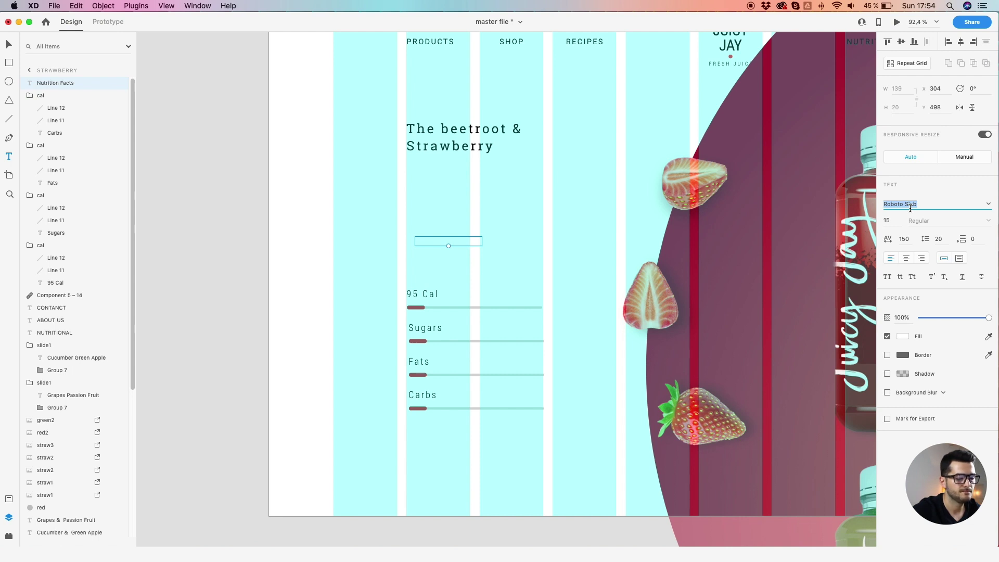
pyautogui.write('Roboto Condensed')
pyautogui.press('Return')
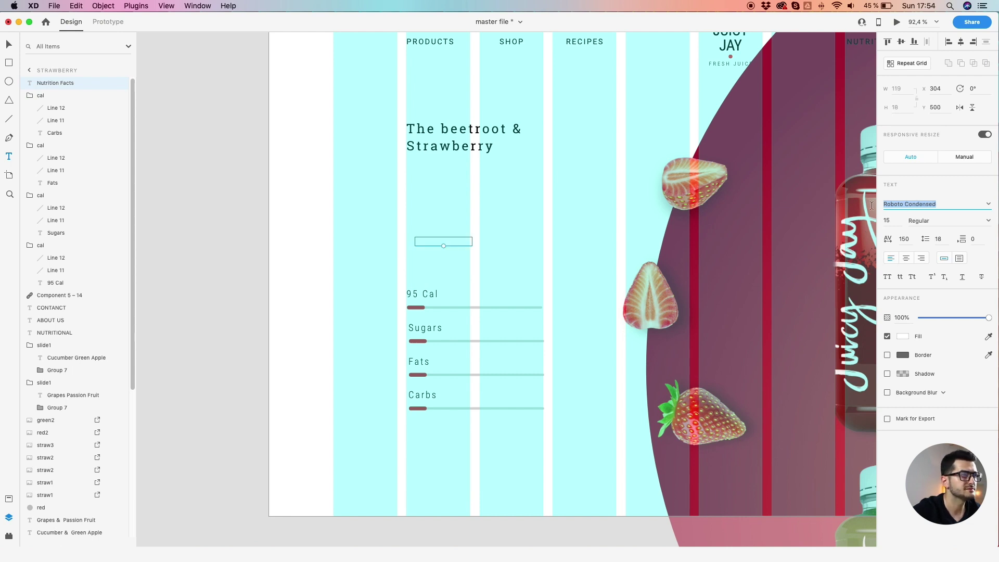
pyautogui.click(902, 339)
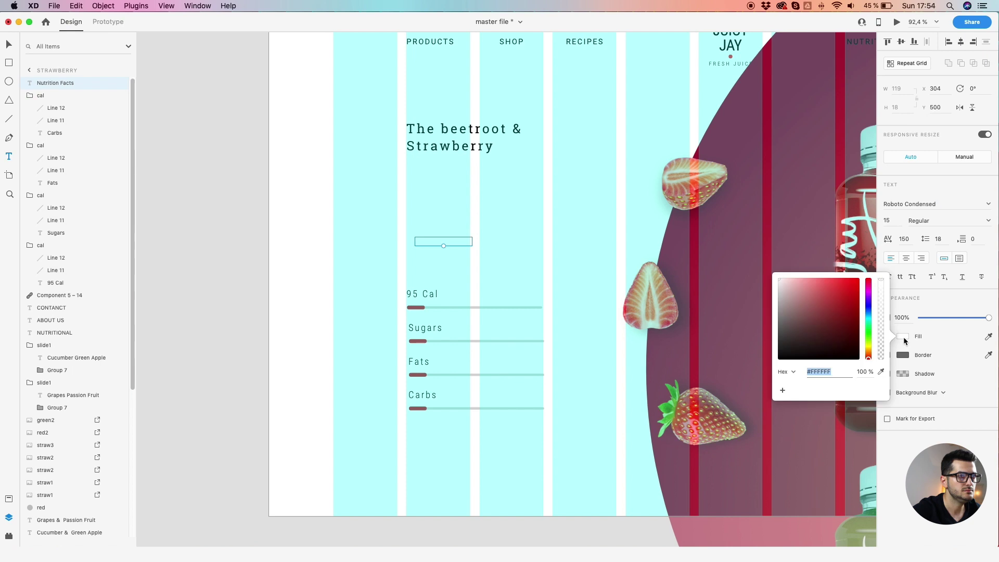
pyautogui.click(779, 357)
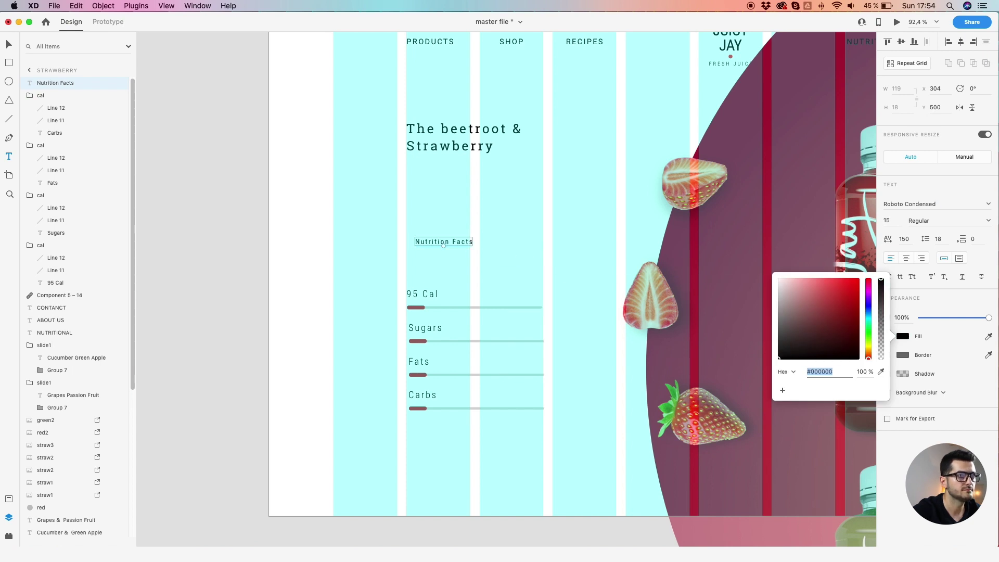
pyautogui.click(989, 220)
pyautogui.click(925, 270)
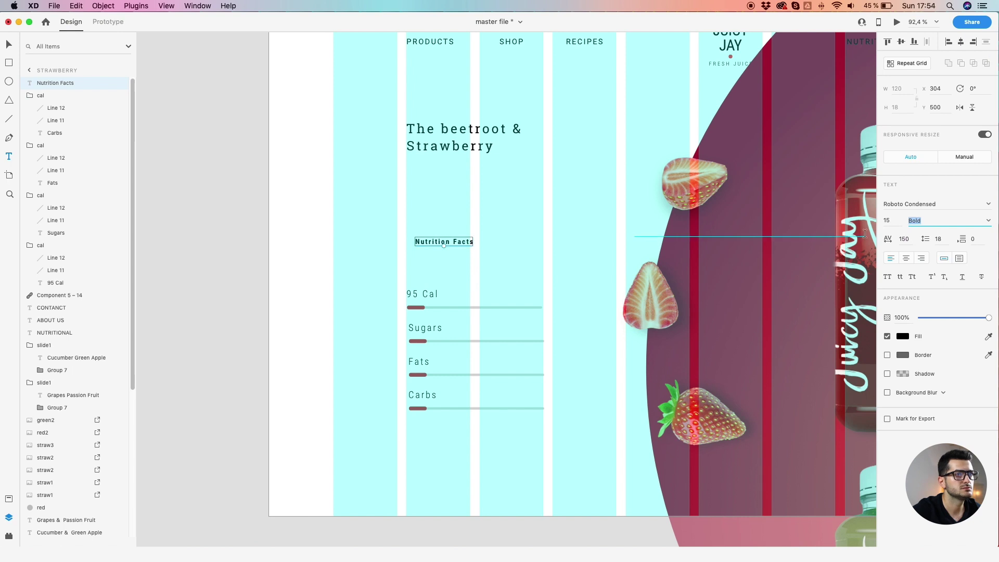
pyautogui.click(894, 222)
pyautogui.write('20')
pyautogui.press('Return')
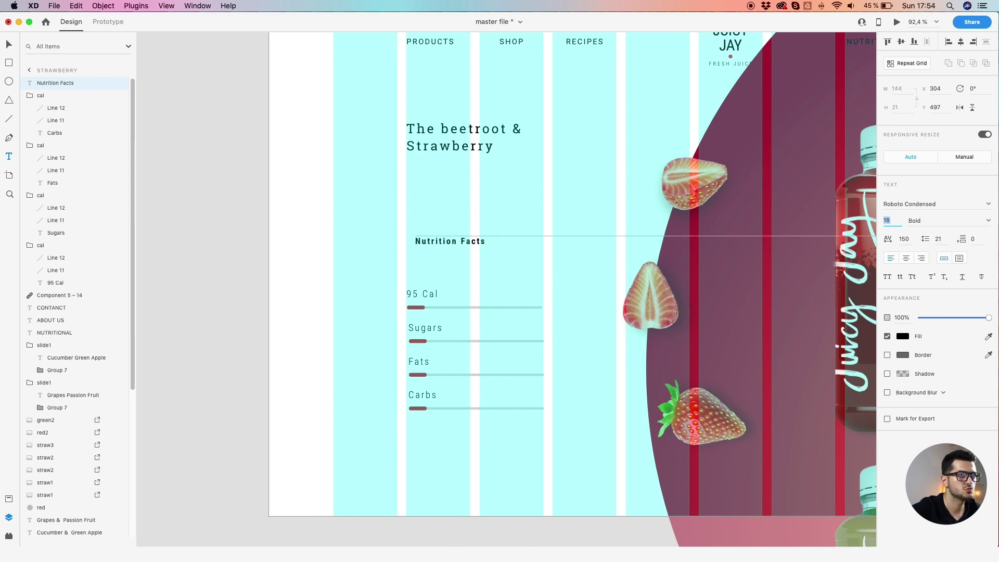
# - Move the Nutrition Facts heading just above the 95 Cal bar, aligned with its left edge at X 286, Y 542
pyautogui.click(338, 213)
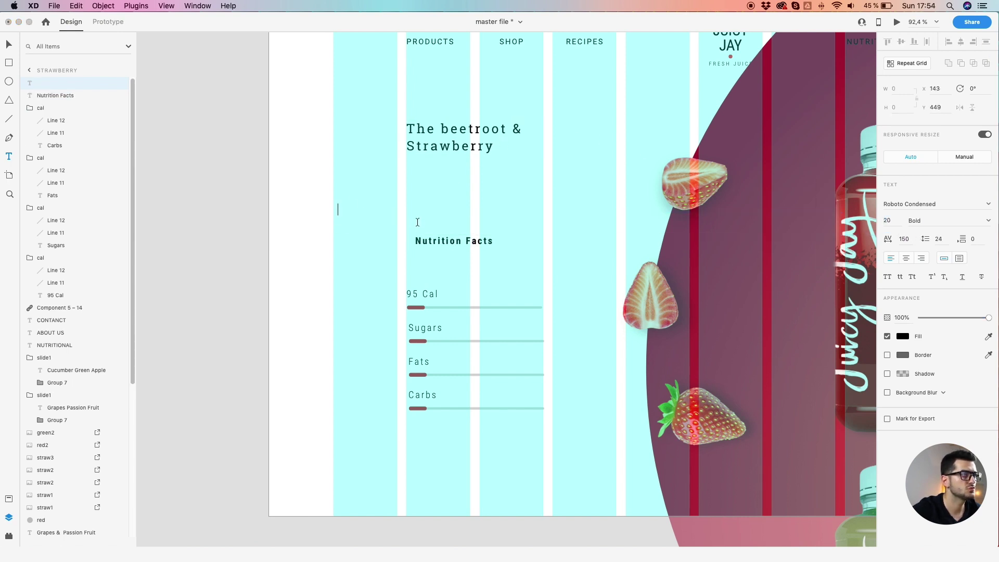
pyautogui.moveTo(423, 238); pyautogui.dragTo(428, 241)
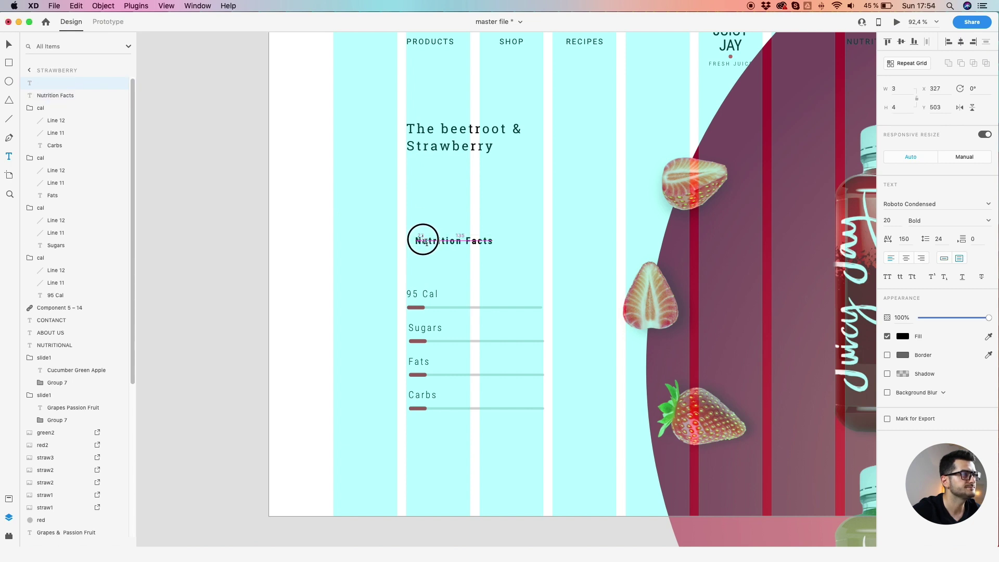
pyautogui.click(8, 45)
pyautogui.moveTo(428, 241); pyautogui.dragTo(420, 269)
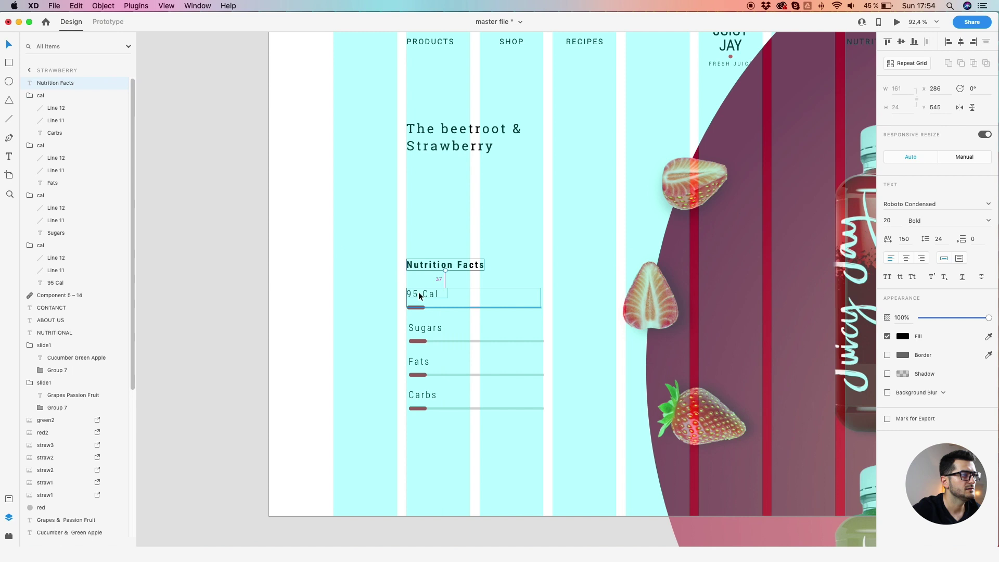
pyautogui.press('Up')
pyautogui.press('Up')
pyautogui.press('Up')
# - Align the left edges of the 95 Cal, Sugars, Fats and Carbs bars
pyautogui.scroll(3, 419, 292)
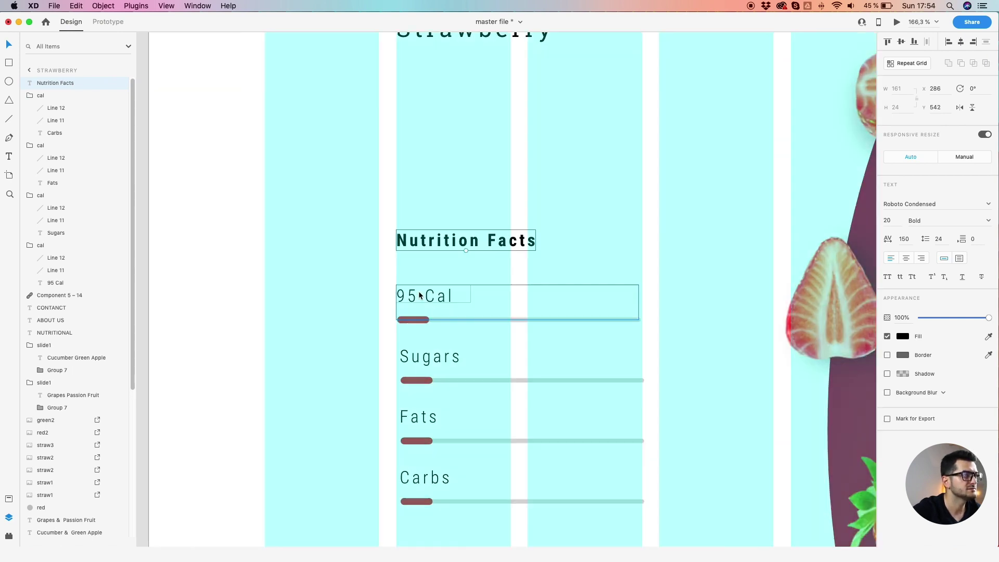
pyautogui.click(419, 297)
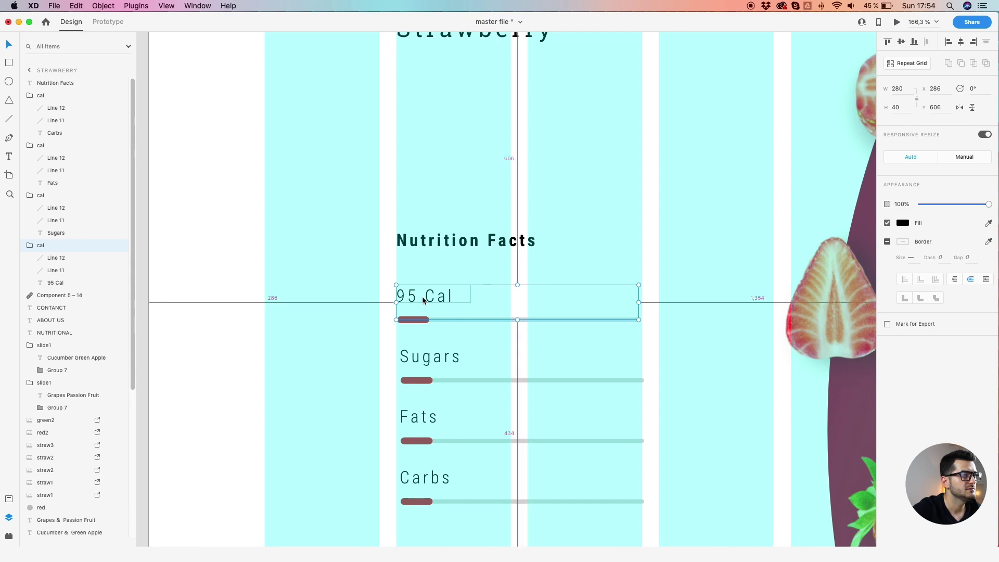
pyautogui.click(438, 242)
pyautogui.press('Escape')
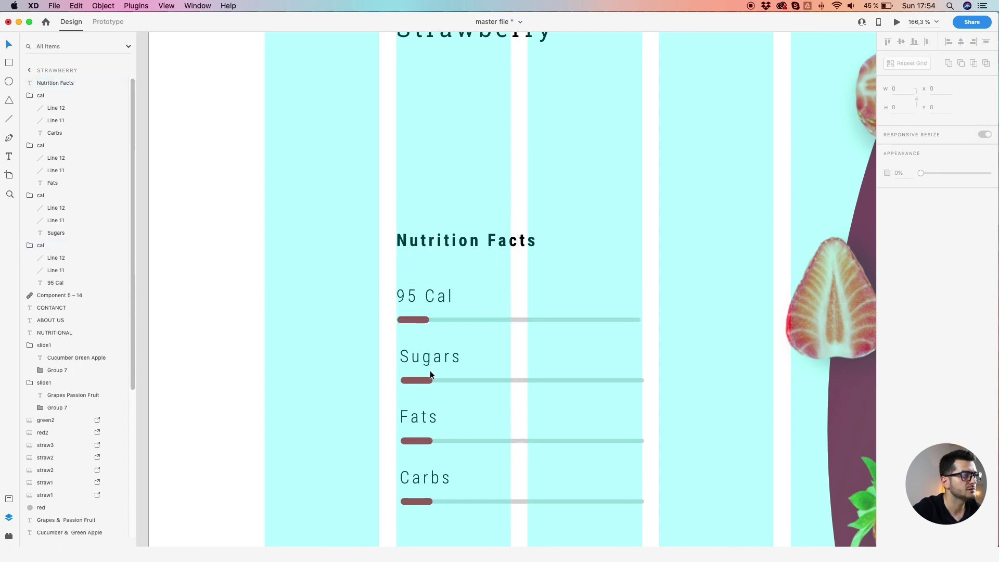
pyautogui.click(430, 377)
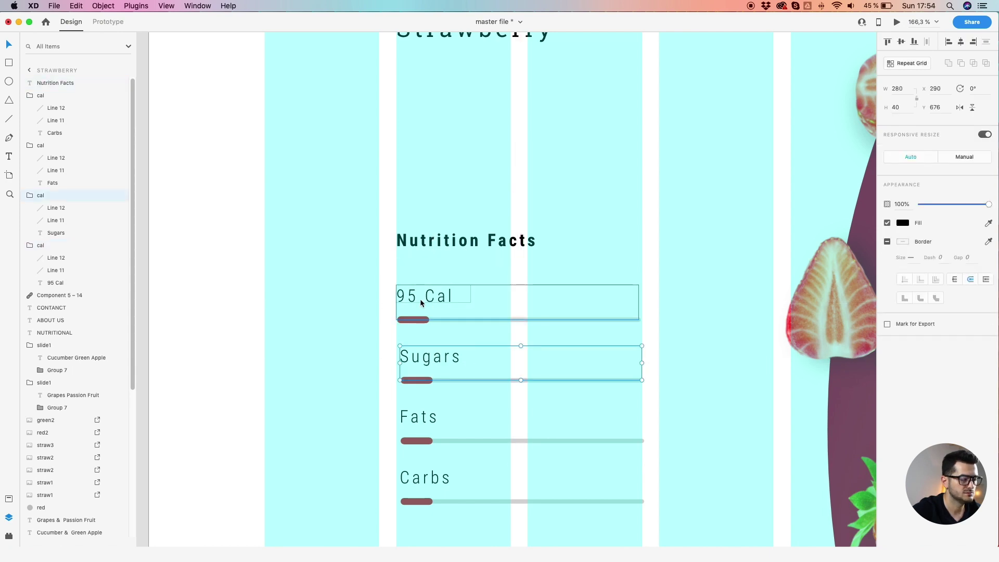
pyautogui.moveTo(358, 282); pyautogui.dragTo(432, 510)
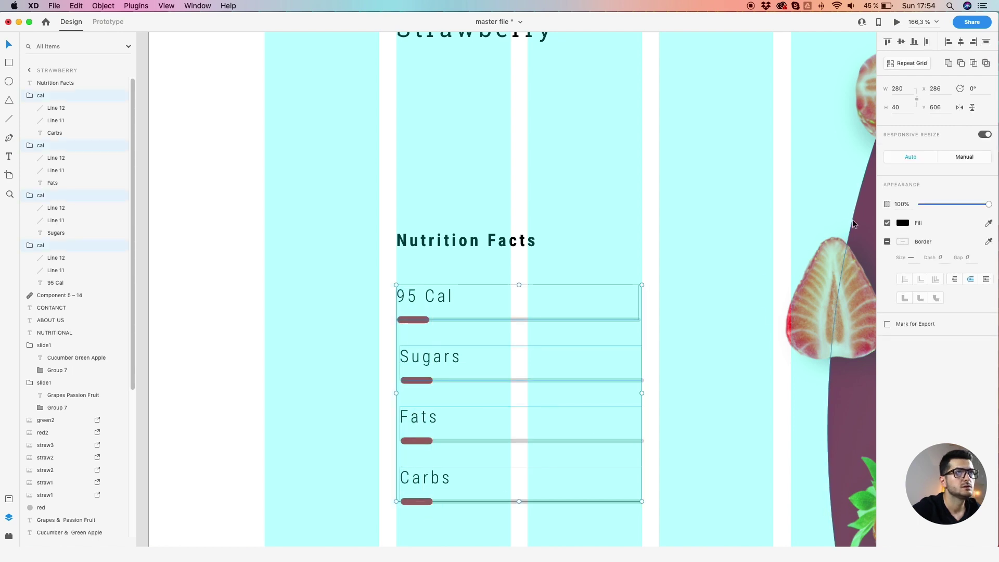
pyautogui.click(946, 41)
pyautogui.press('Escape')
pyautogui.click(416, 359)
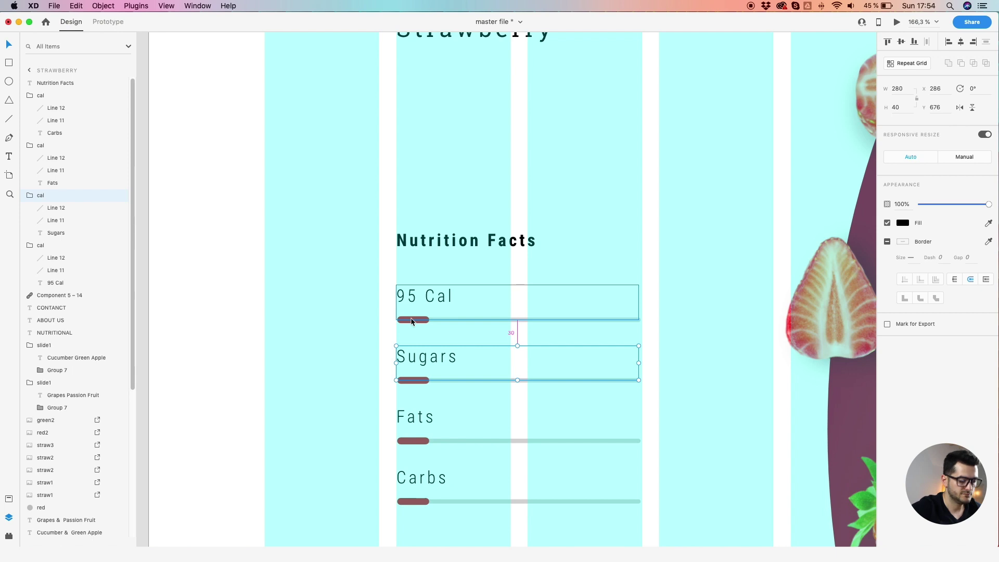
# - Try moving the Sugars bar 10 px closer to the 95 Cal bar, and undo the move
pyautogui.hotkey('shift', 'Up')
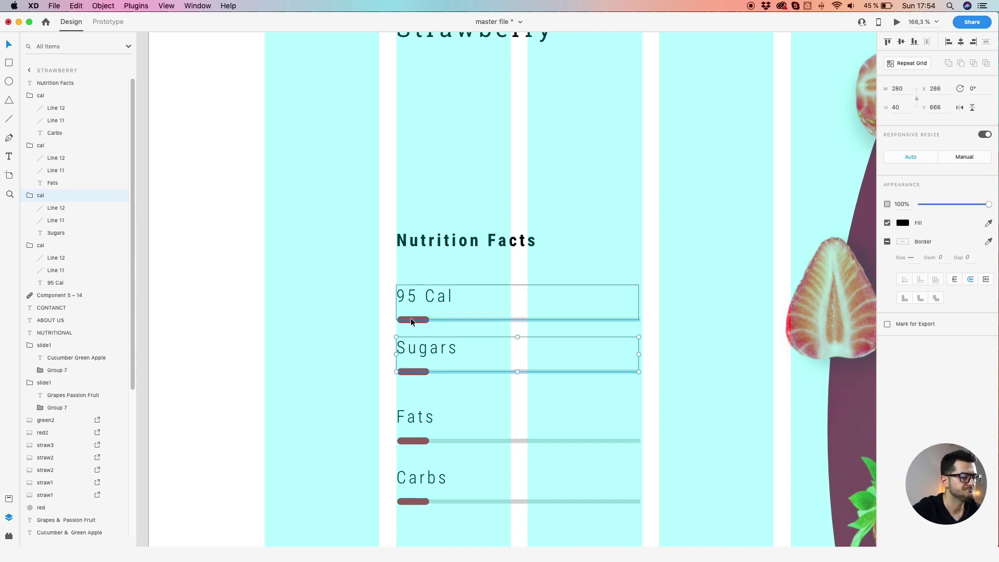
pyautogui.press('super+z')
# - Copy the red CTA button group from Artboard – 1
pyautogui.scroll(-5, 346, 337)
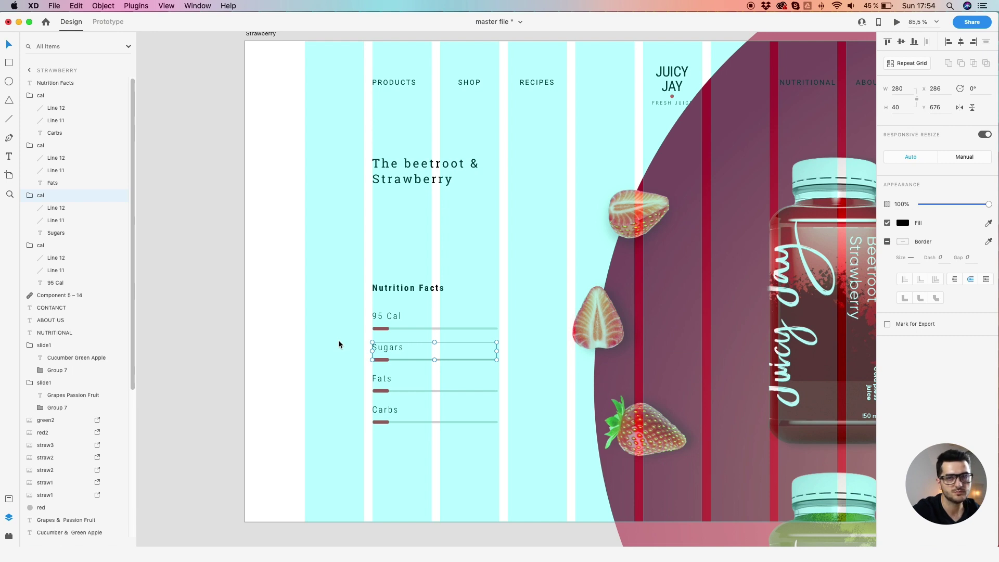
pyautogui.scroll(-2, 338, 343)
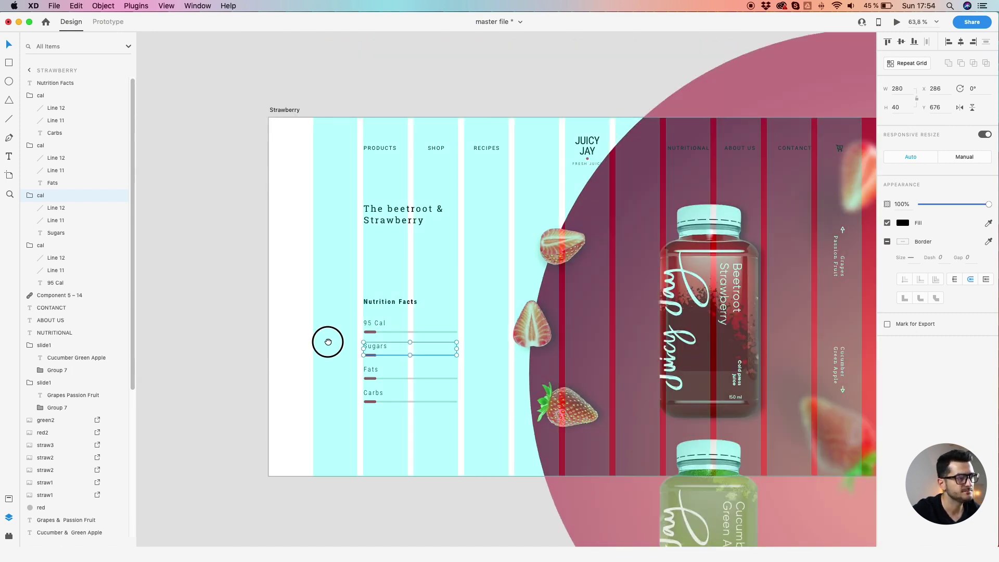
pyautogui.moveTo(328, 342); pyautogui.dragTo(408, 326)
pyautogui.scroll(-8, 401, 328)
pyautogui.moveTo(301, 345); pyautogui.dragTo(625, 330)
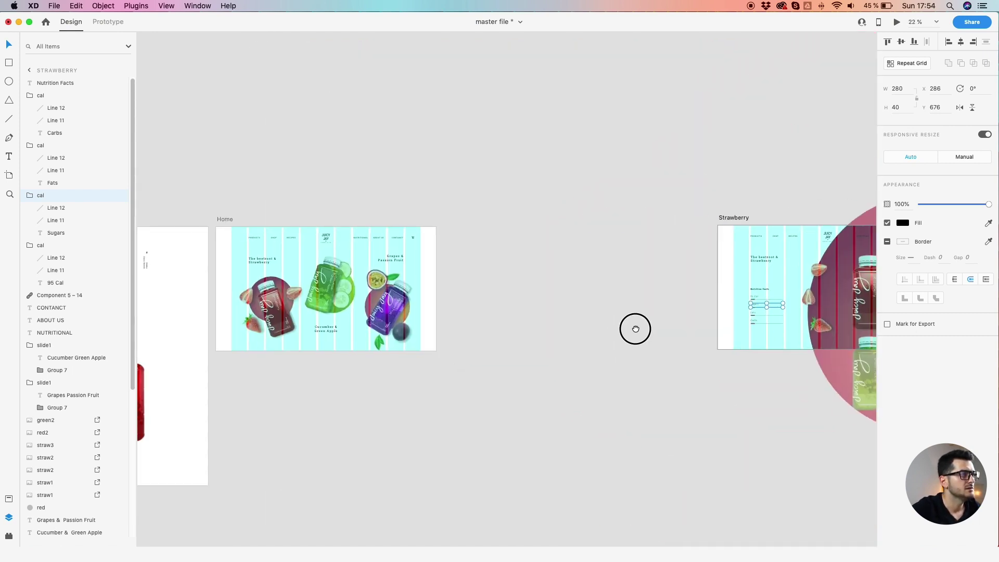
pyautogui.moveTo(148, 259); pyautogui.dragTo(430, 298)
pyautogui.scroll(6, 348, 286)
pyautogui.click(325, 277)
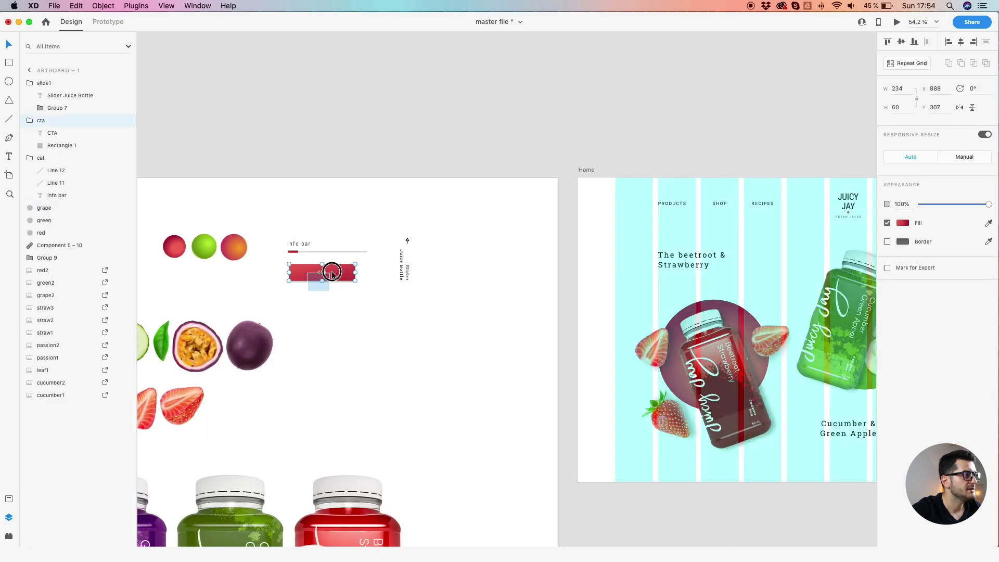
# - Paste the CTA button into the Strawberry artboard and place it below the Carbs bar at X 286, Y 934
pyautogui.scroll(-5, 555, 372)
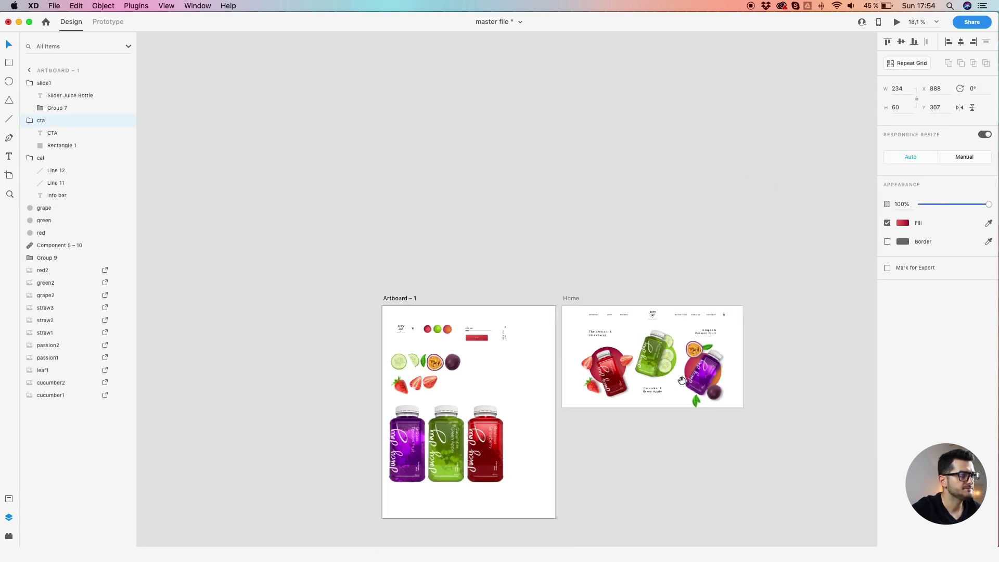
pyautogui.hscroll(10, 614, 364)
pyautogui.scroll(6, 679, 354)
pyautogui.scroll(3, 577, 353)
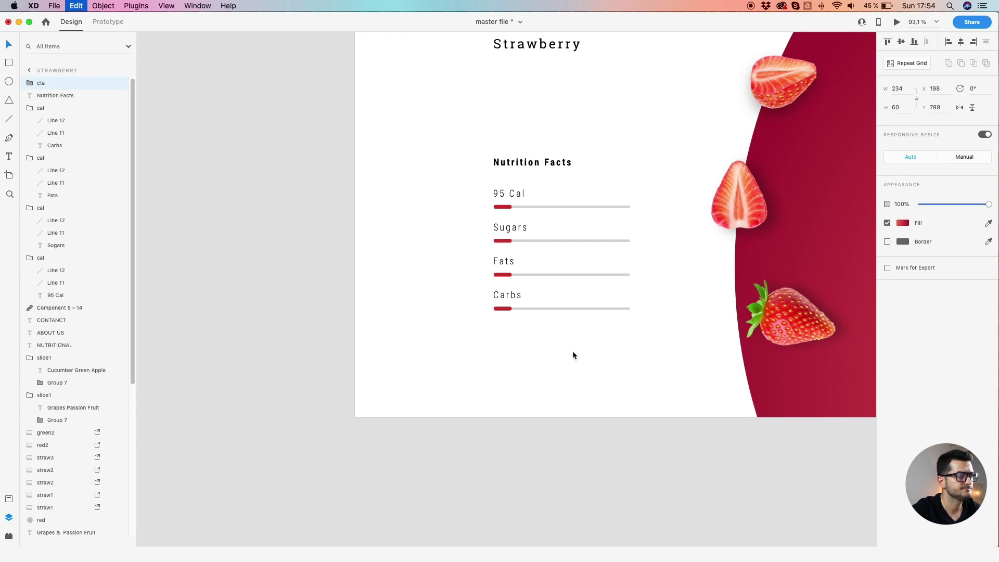
pyautogui.press('super+v')
pyautogui.moveTo(516, 294); pyautogui.dragTo(568, 365)
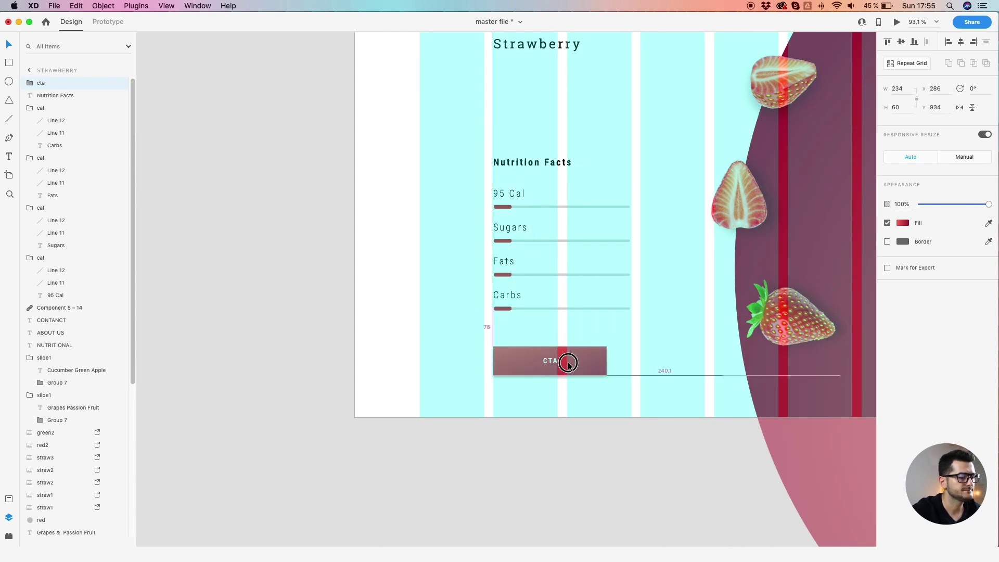
# - Replace the CTA button's label with "BUY A 6 PACK"
pyautogui.doubleClick(548, 358)
pyautogui.doubleClick(548, 358)
pyautogui.write('BUY A')
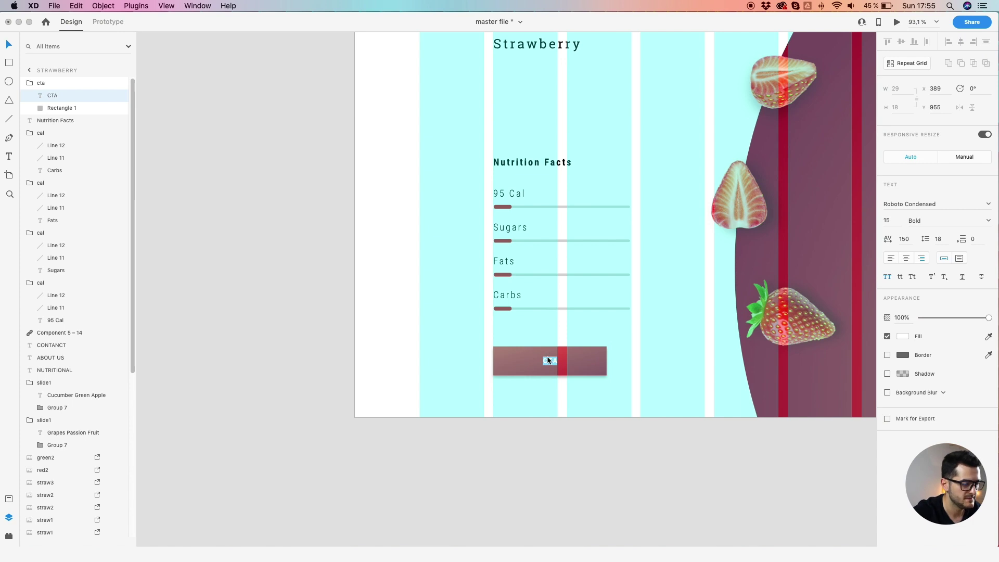
pyautogui.write(' 6 PACK')
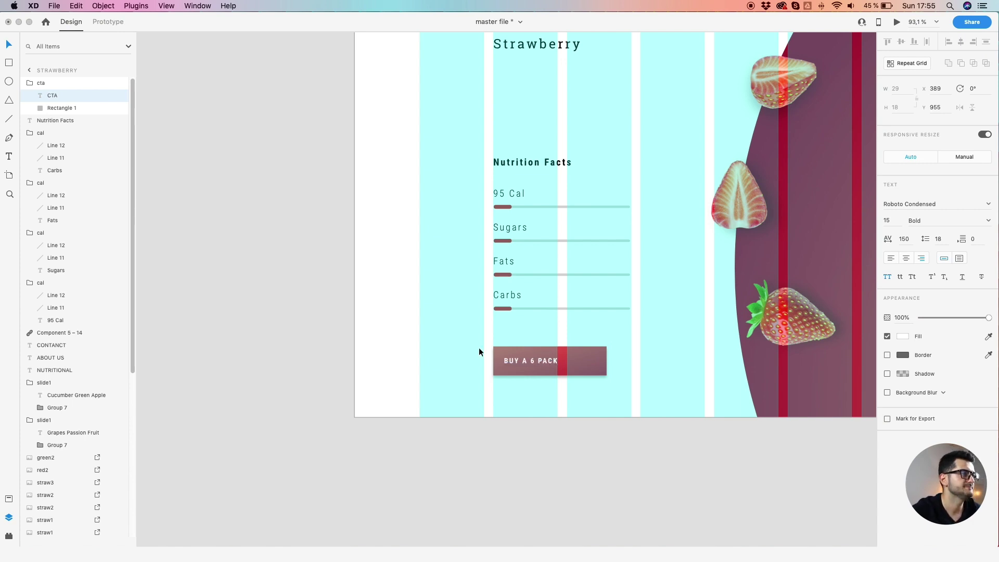
pyautogui.press('Escape')
# - Center the BUY A 6 PACK label inside its button at X 348, Y 955
pyautogui.scroll(5, 547, 361)
pyautogui.moveTo(542, 358); pyautogui.dragTo(574, 361)
pyautogui.scroll(5, 573, 361)
pyautogui.press('Right')
pyautogui.press('Right')
pyautogui.press('Right')
pyautogui.press('Right')
pyautogui.press('Right')
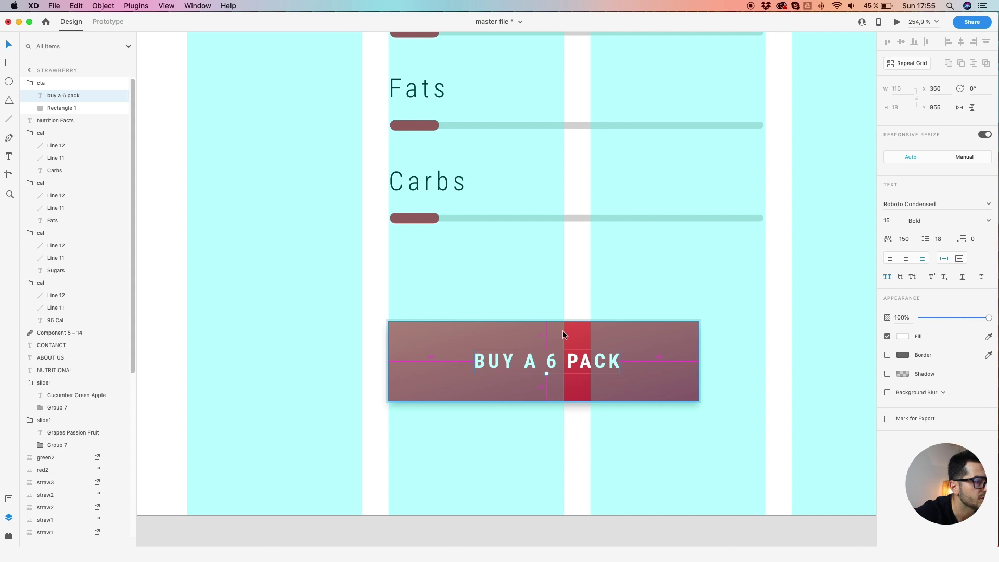
pyautogui.press('Right')
pyautogui.press('Right')
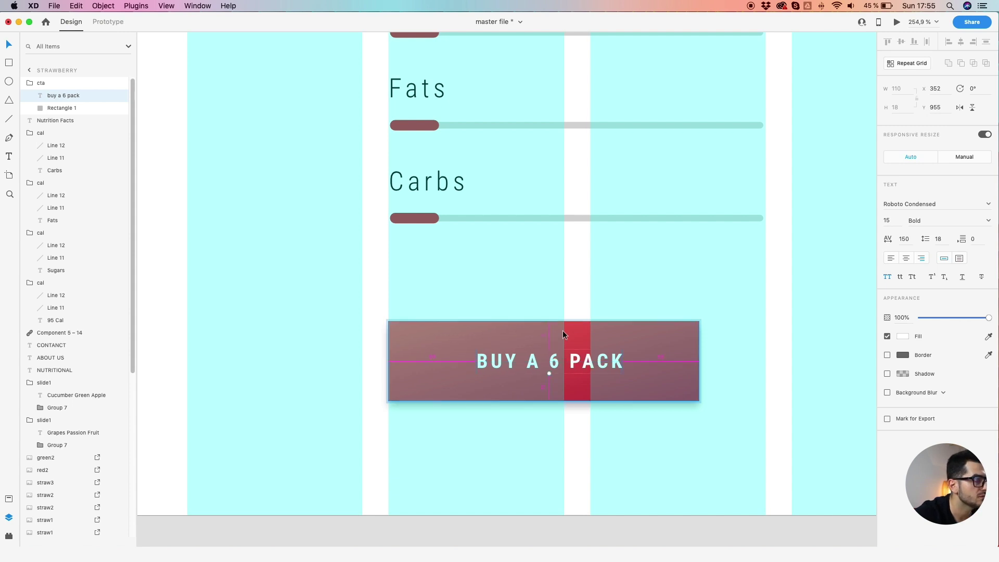
pyautogui.press('Left')
pyautogui.press('Left')
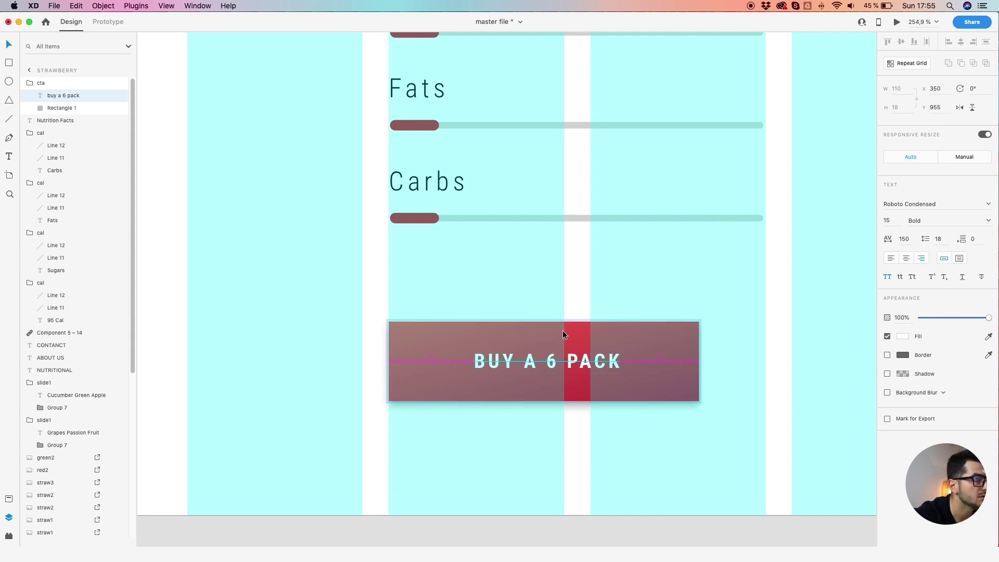
pyautogui.press('Left')
pyautogui.press('Left')
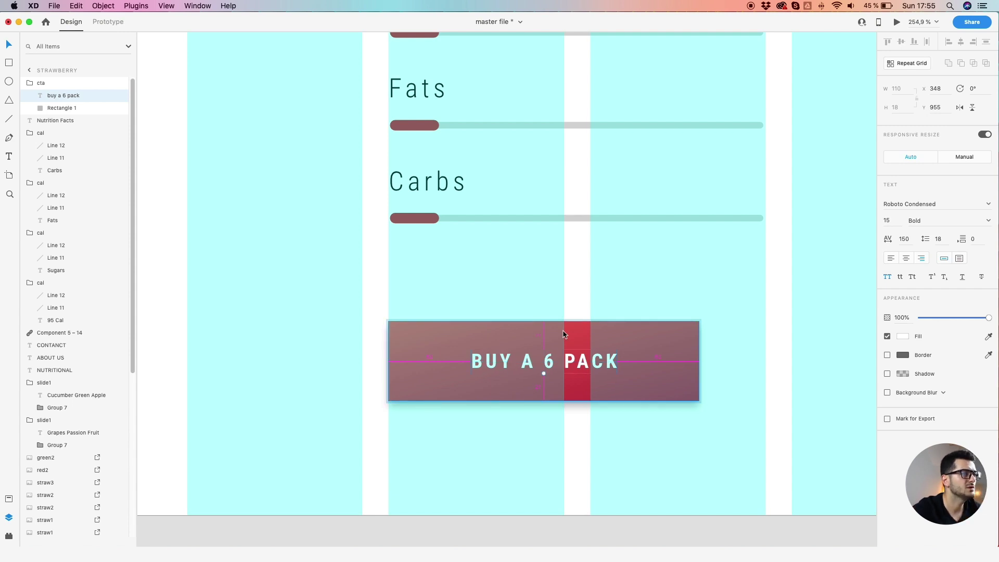
pyautogui.scroll(-5, 563, 332)
pyautogui.click(556, 420)
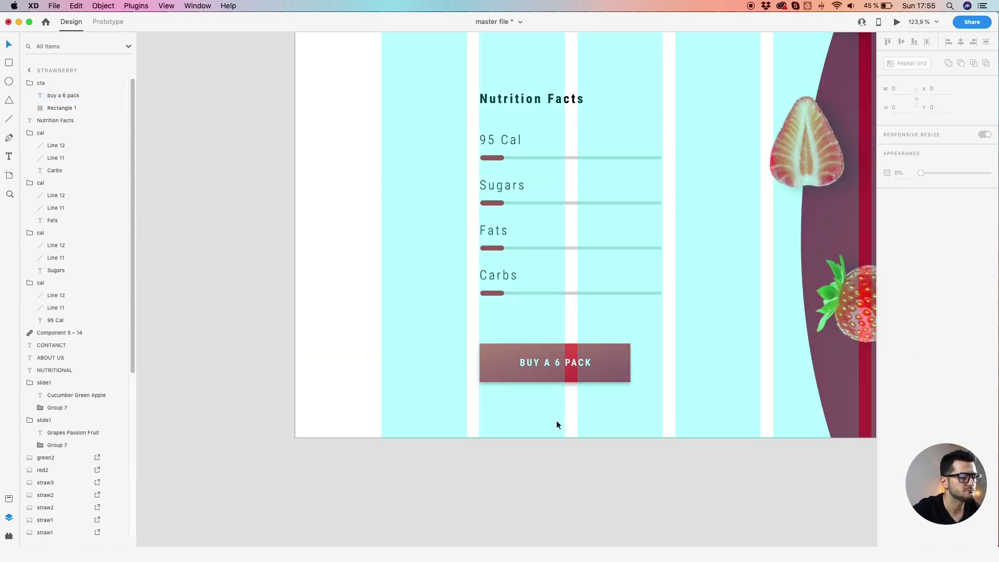
pyautogui.click(547, 360)
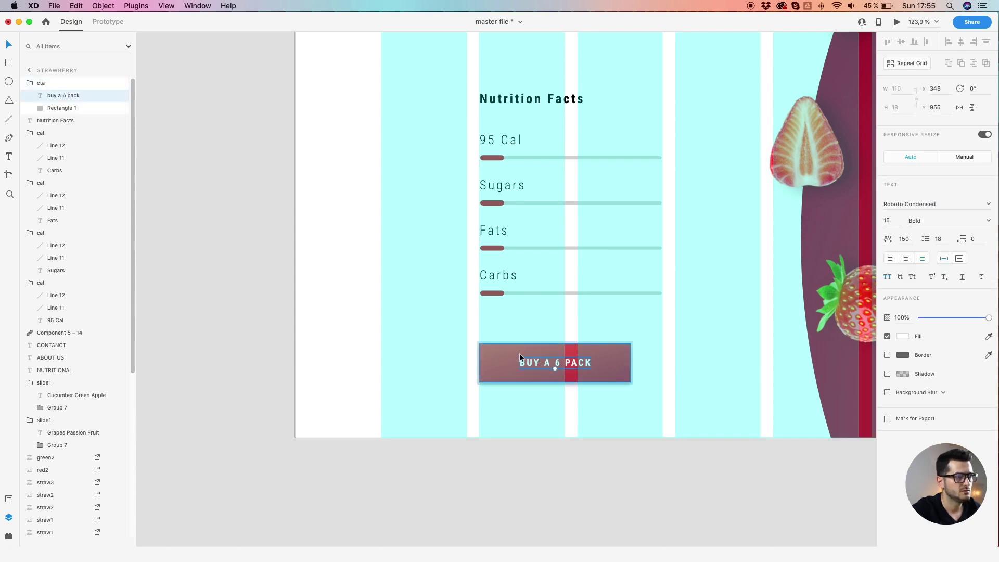
pyautogui.click(473, 328)
pyautogui.scroll(-3, 457, 313)
pyautogui.press('super+shift+apostrophe')
pyautogui.press('super+shift+apostrophe')
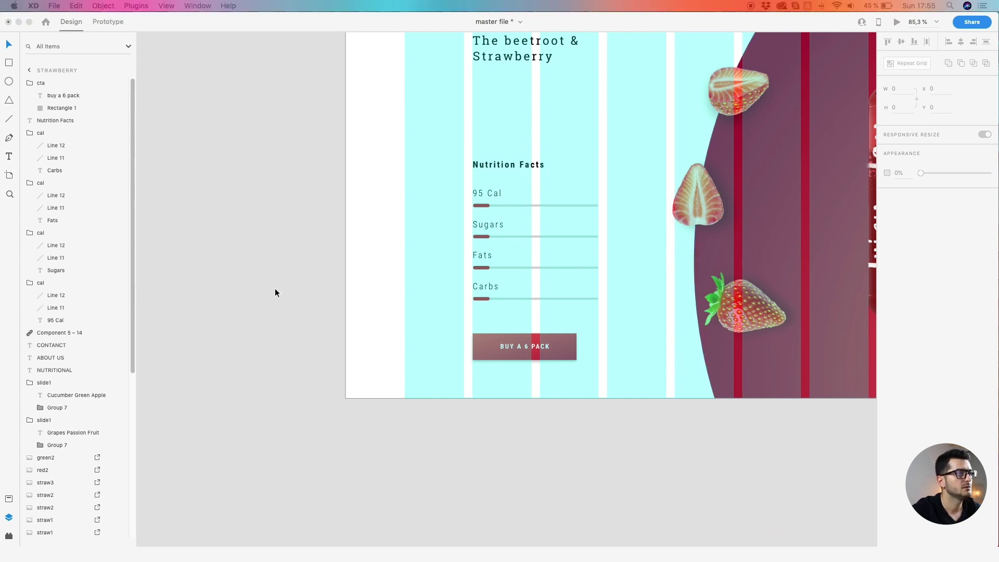
pyautogui.click(348, 279)
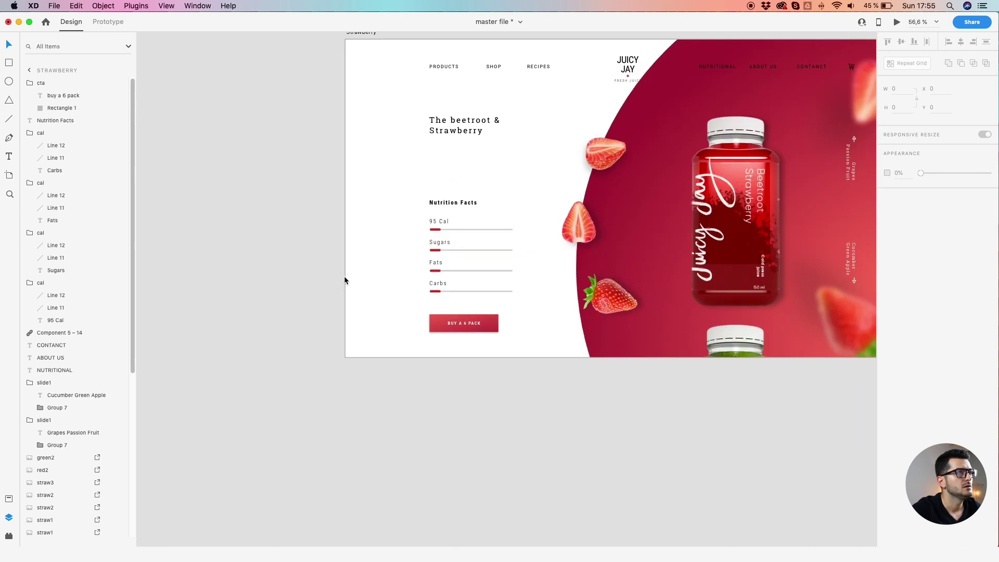
pyautogui.press('super+shift+apostrophe')
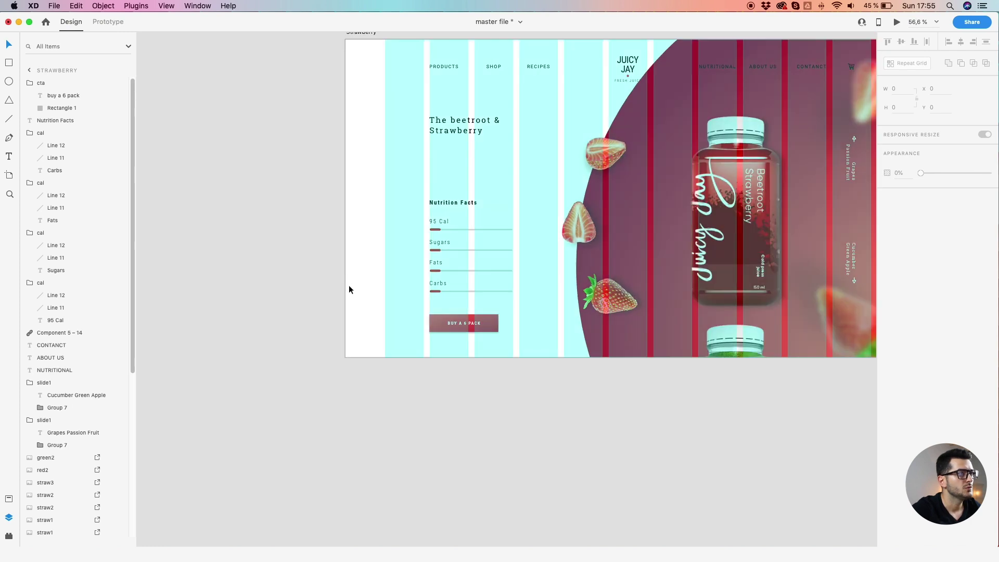
pyautogui.scroll(4, 348, 288)
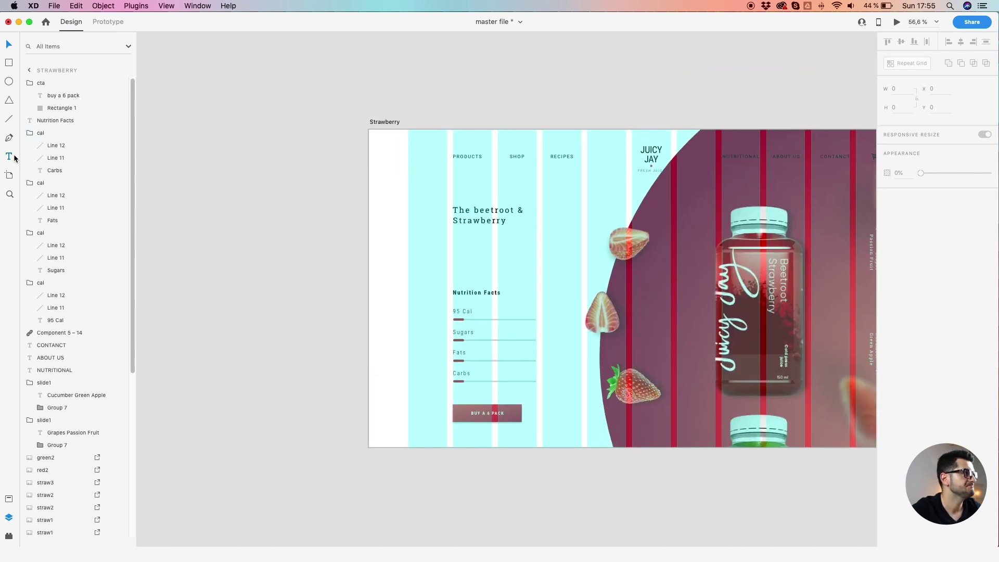
pyautogui.scroll(5, 478, 249)
pyautogui.moveTo(434, 226); pyautogui.dragTo(648, 283)
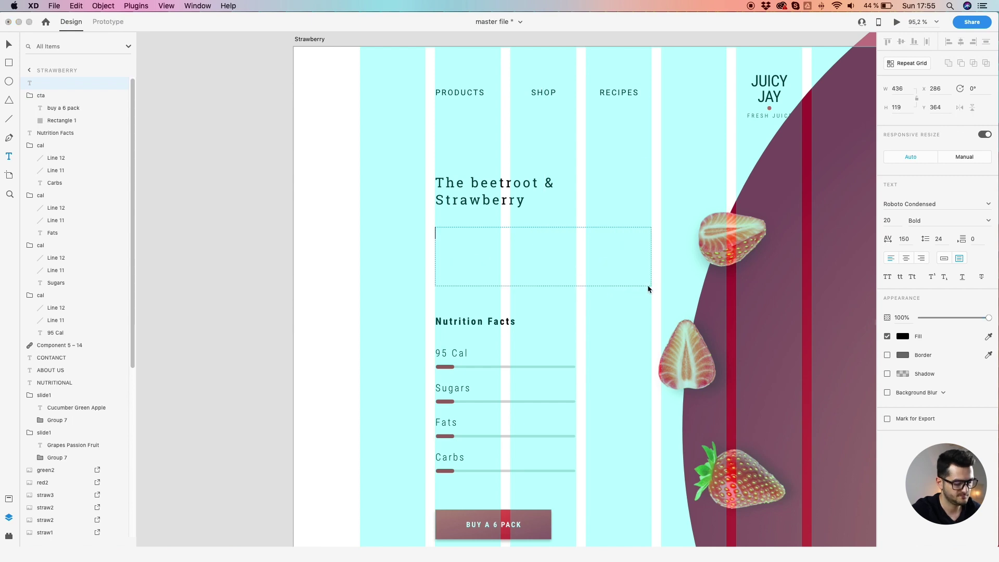
pyautogui.write('<svg xmlns="http://www.w3.org/2000/svg" width="436" height="83" viewBox="0 0 436 83">   <text id="info" font-size="17" font-family="RobotoCondensed-Regular, Roboto Condensed" letter-spacing="0.15em"><tspan x="0" y="16">If you are looking for a delicious healthy juice, </tspan><tspan x="0" y="36">are in need of a vitamin boost or are looking </tspan><tspan x="0" y="56">for a juice with cleansing properties, try this </tspan><tspan x="0" y="76">one! </tspan></text> </svg>')
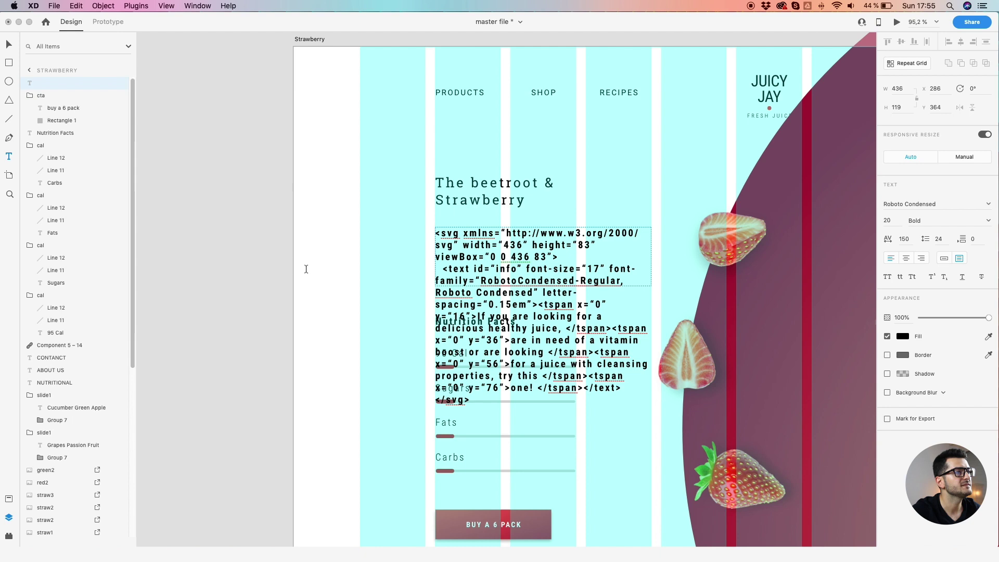
pyautogui.press('super+z')
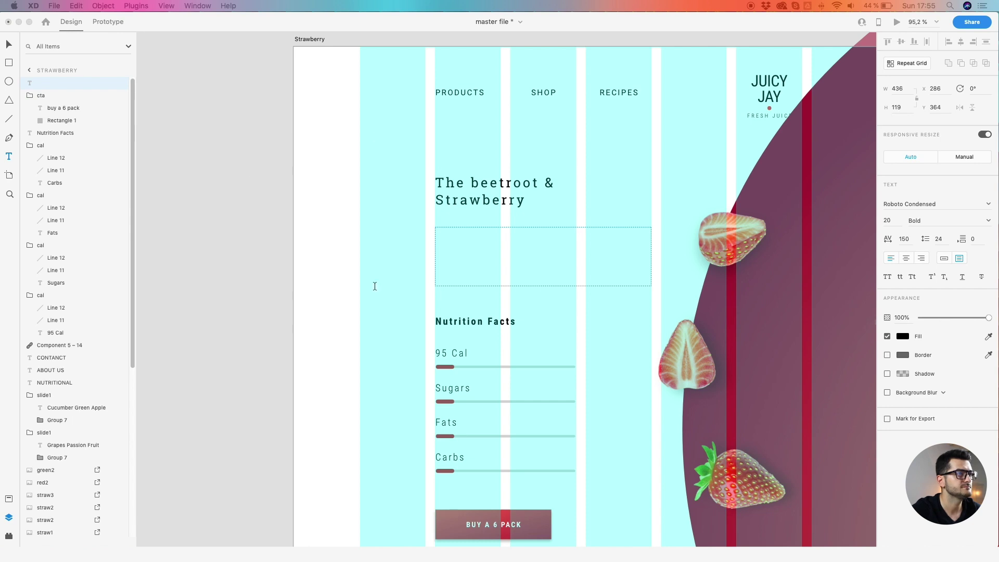
# - Add the paragraph starting "If you are looking for a delicious healthy juice" beneath the heading, line up their starting edges, and make it 436 wide
pyautogui.write('If you are looking for a delicious healthy juice, are in need of a vitamin boost or are looking for a juice with cleansing properties, try this one!')
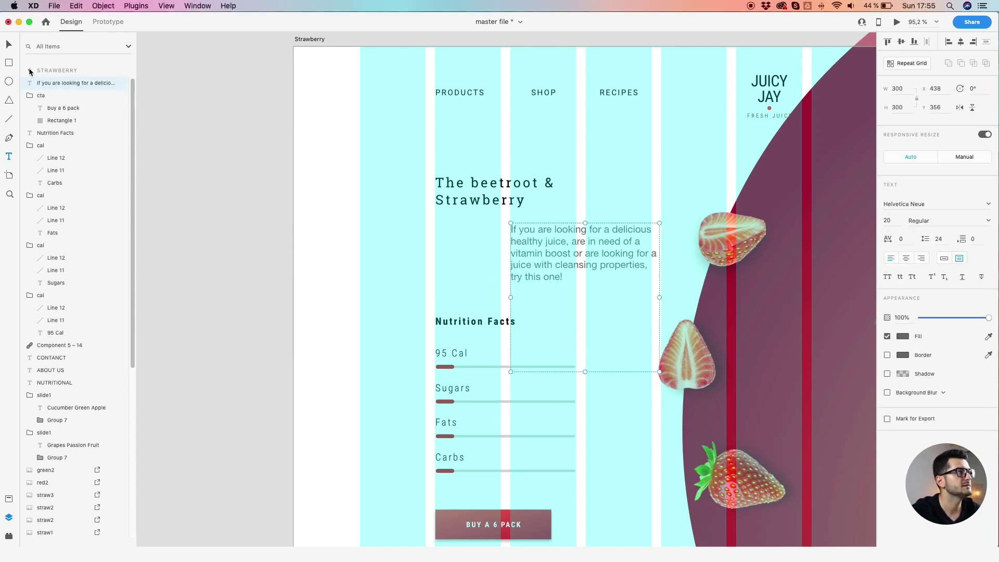
pyautogui.click(9, 44)
pyautogui.moveTo(583, 370); pyautogui.dragTo(461, 264)
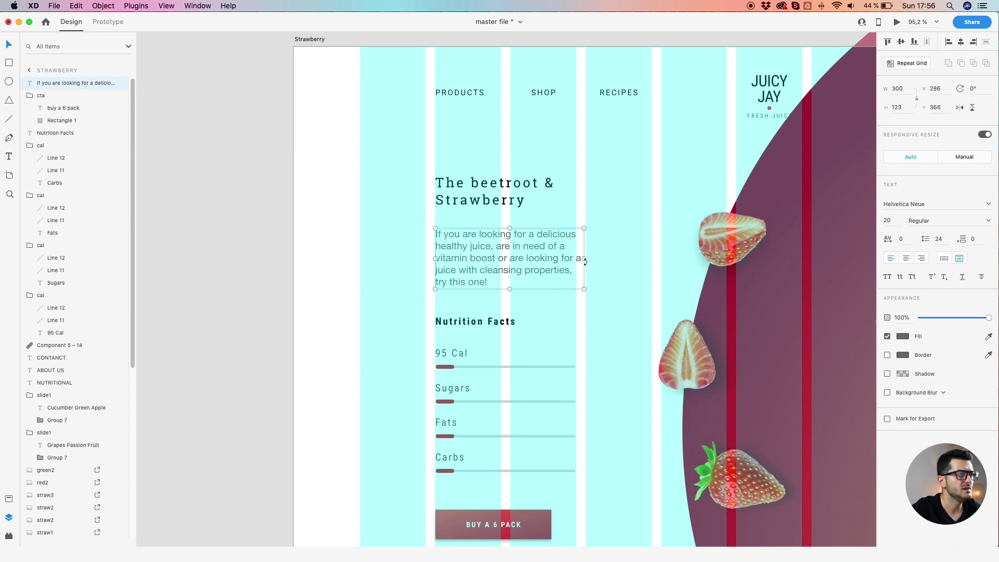
pyautogui.moveTo(585, 258); pyautogui.dragTo(650, 259)
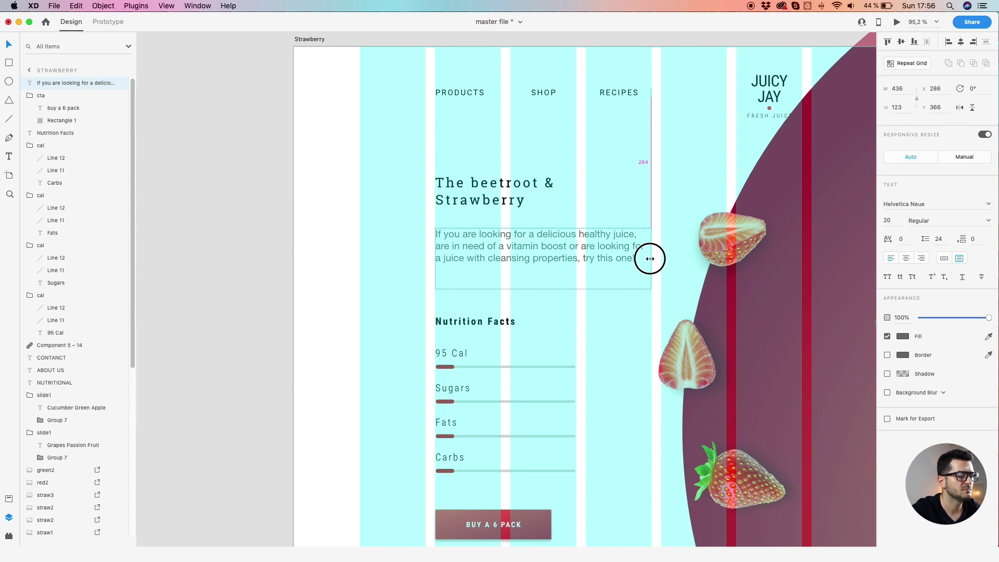
# - Set the paragraph's font to Roboto and its size to 17
pyautogui.click(932, 209)
pyautogui.write('Roboto')
pyautogui.press('Return')
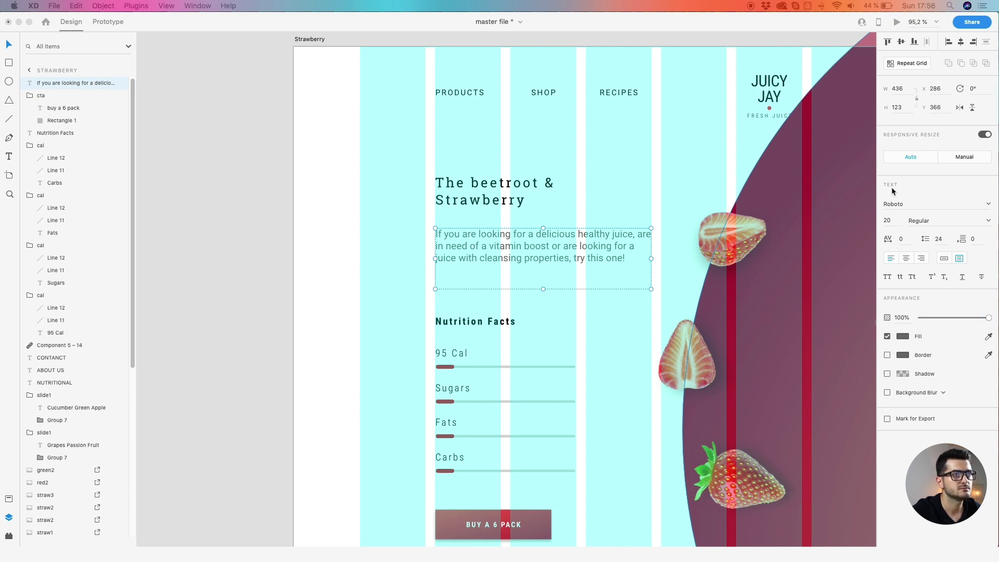
pyautogui.click(887, 220)
pyautogui.write('17')
pyautogui.press('Return')
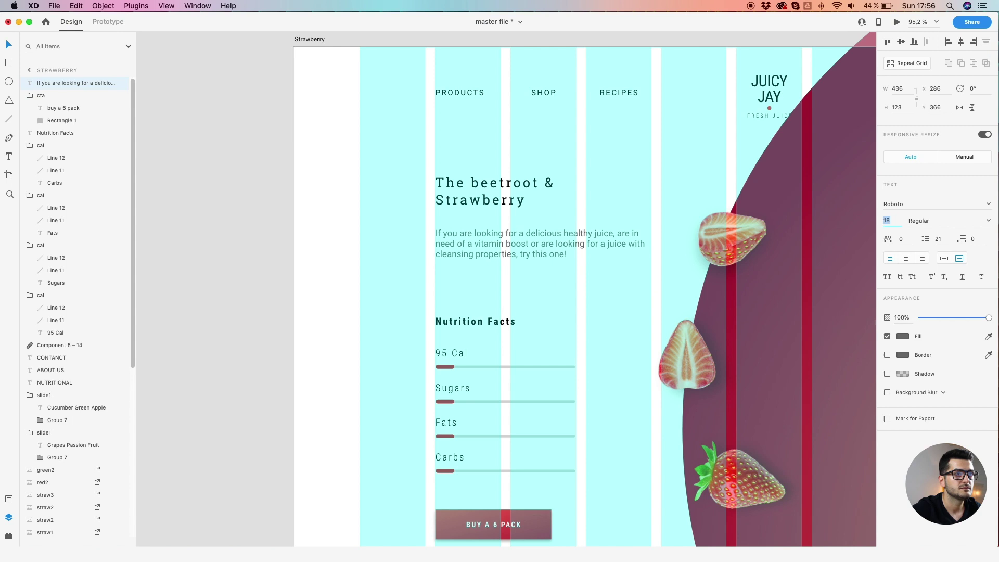
# - Set the paragraph's character spacing to 170 and change its font to Roboto Condensed
pyautogui.click(904, 240)
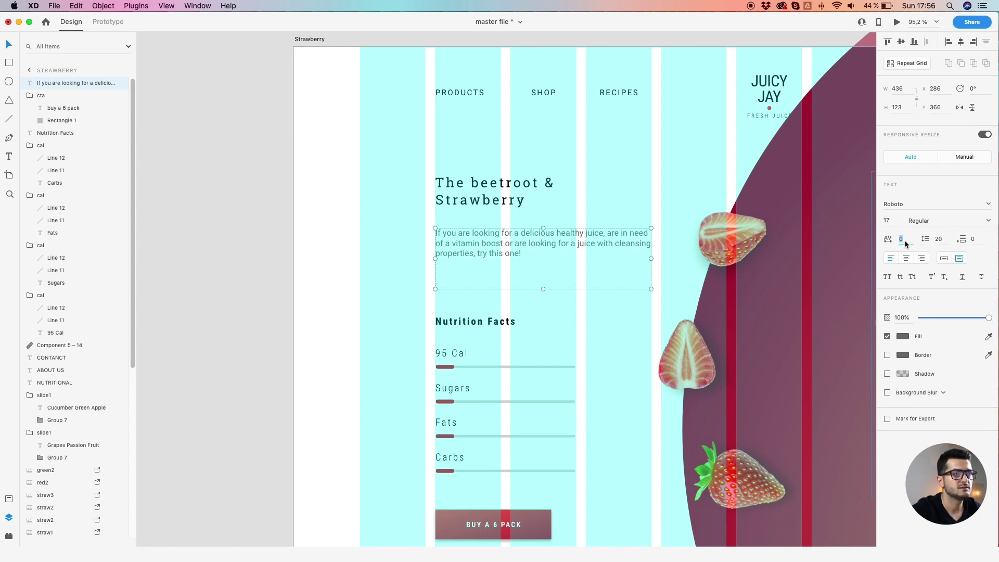
pyautogui.write('170')
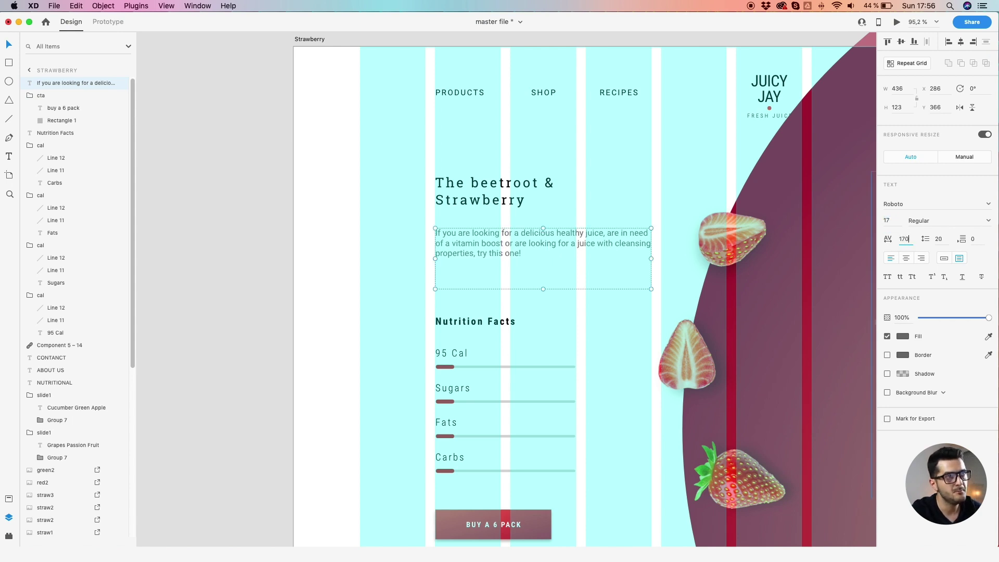
pyautogui.press('Return')
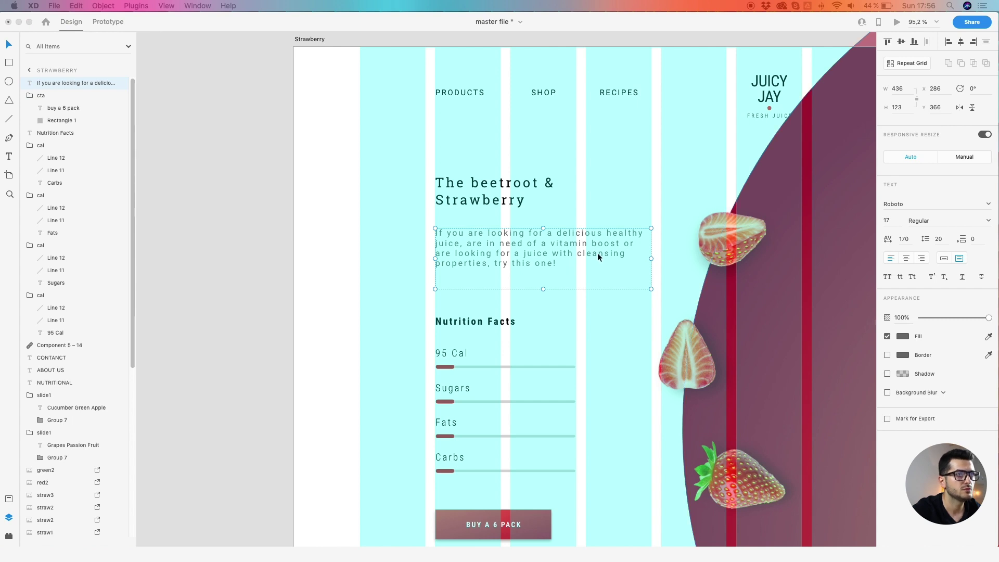
pyautogui.click(929, 201)
pyautogui.press('Down')
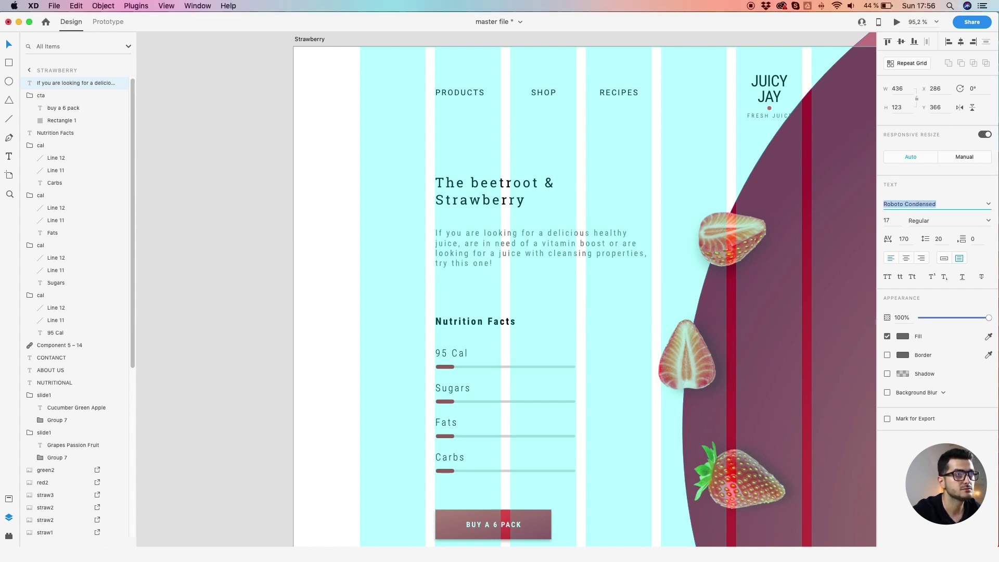
# - Change the paragraph's fill colour to black
pyautogui.click(906, 337)
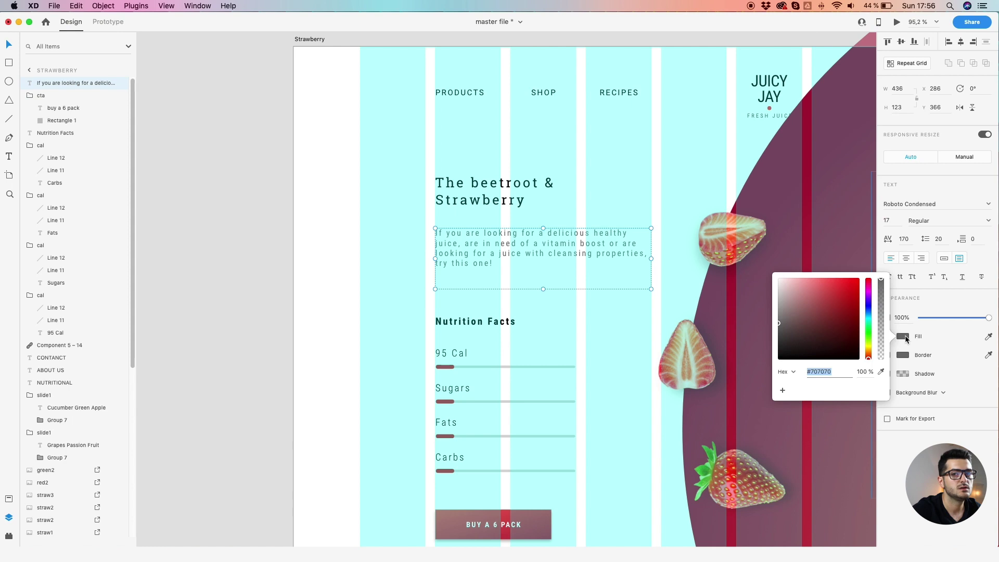
pyautogui.click(591, 326)
pyautogui.click(478, 259)
pyautogui.keyDown('shift'); pyautogui.click(479, 192); pyautogui.keyUp('shift')
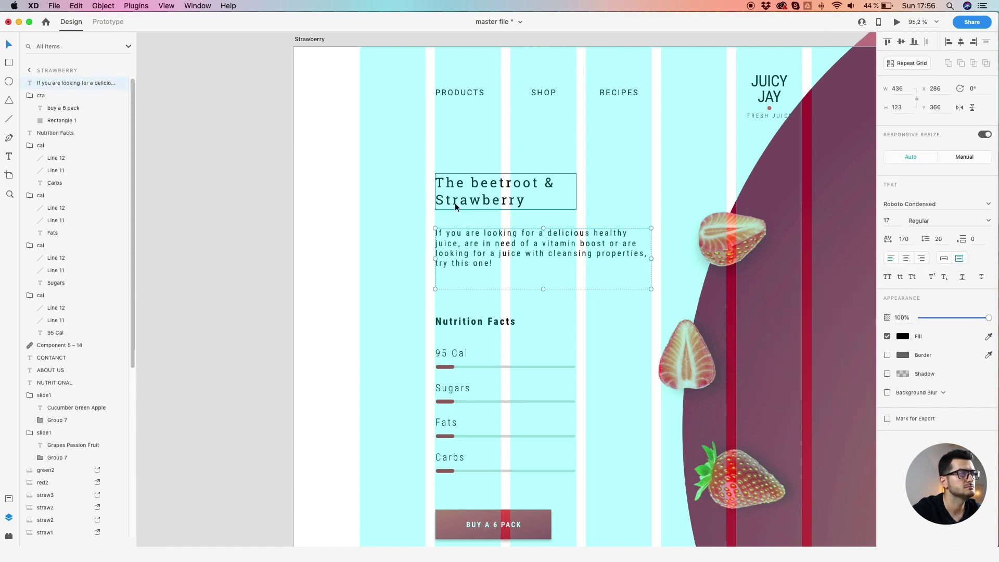
# - Shorten the paragraph's text box to a height of 83 so it fits its four lines
pyautogui.moveTo(405, 220); pyautogui.dragTo(450, 473)
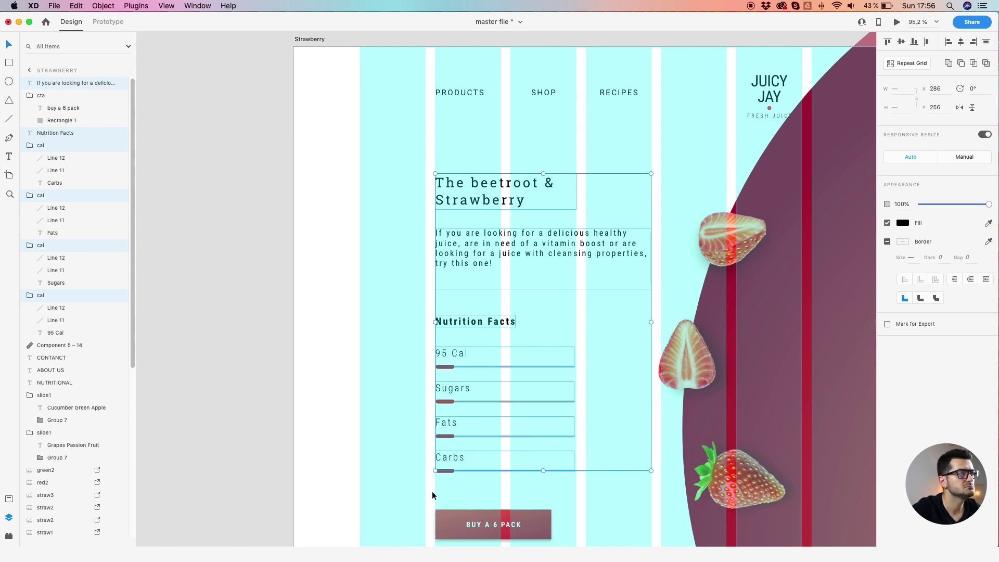
pyautogui.click(436, 237)
pyautogui.moveTo(544, 289); pyautogui.dragTo(541, 268)
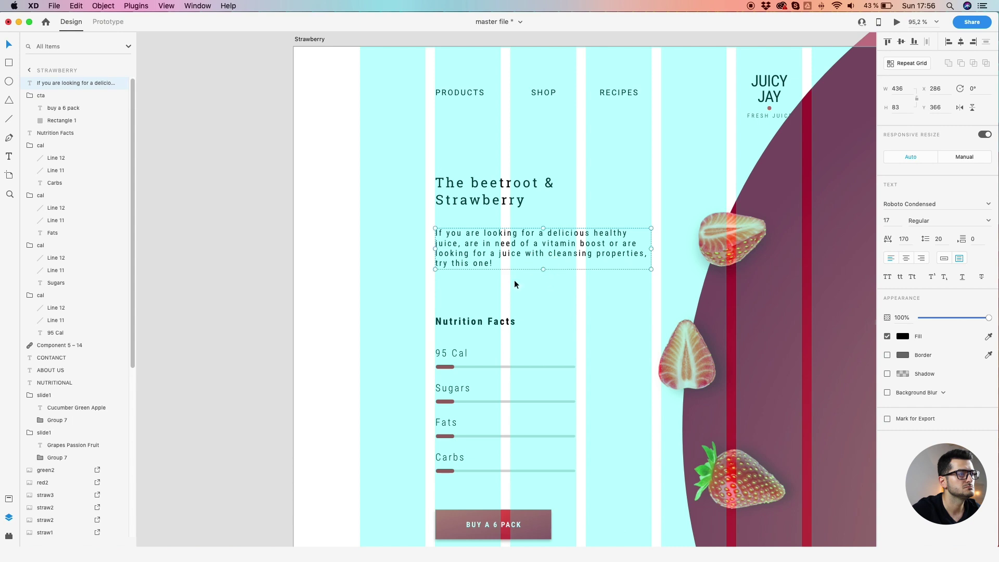
# - Move the Nutrition Facts heading and its four rows together up to Y 499, 50 px below the paragraph
pyautogui.moveTo(435, 317); pyautogui.dragTo(473, 475)
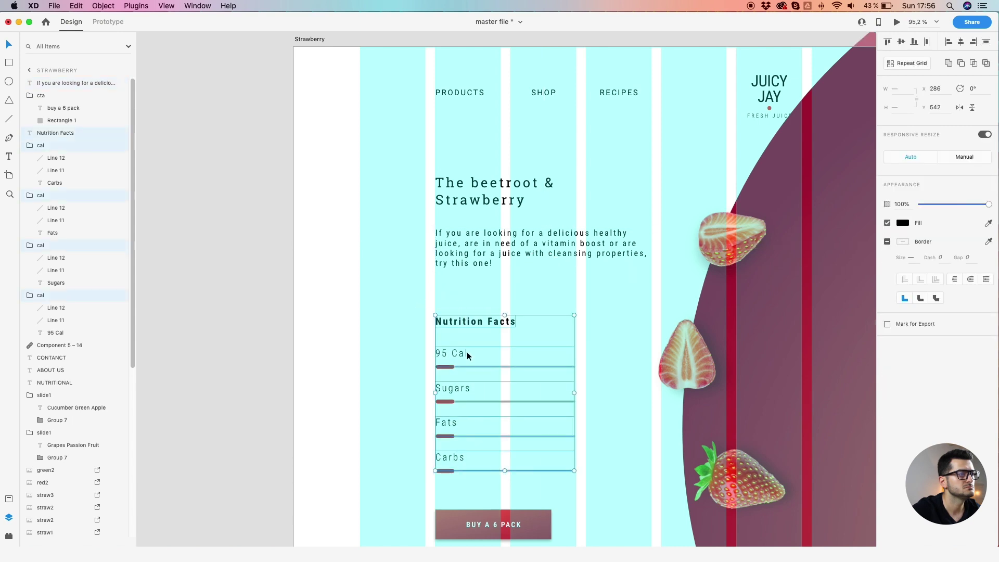
pyautogui.press('Up')
pyautogui.press('Up')
pyautogui.press('Up')
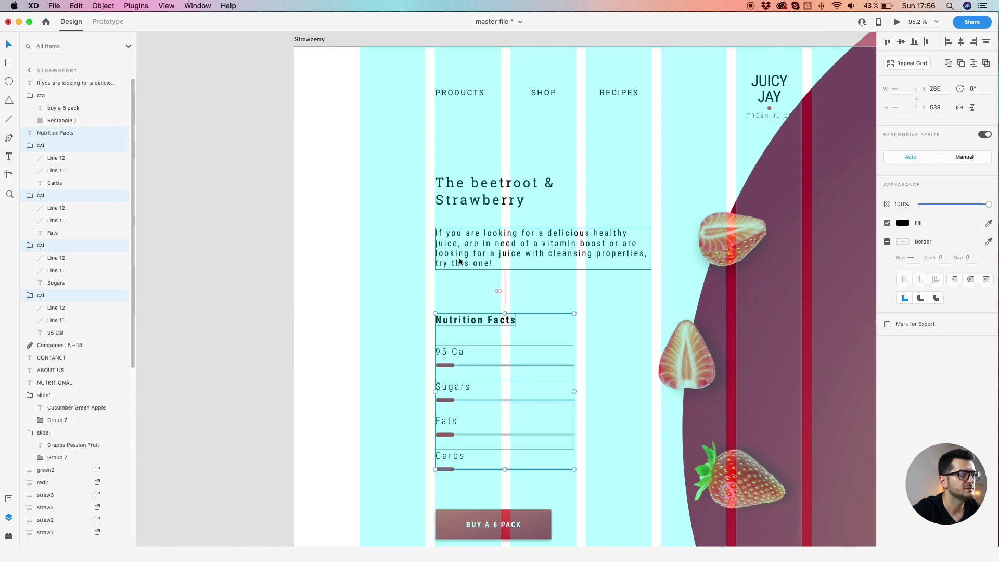
pyautogui.hotkey('shift', 'Up')
pyautogui.hotkey('shift', 'Up')
pyautogui.hotkey('shift', 'Up')
pyautogui.hotkey('shift', 'Up')
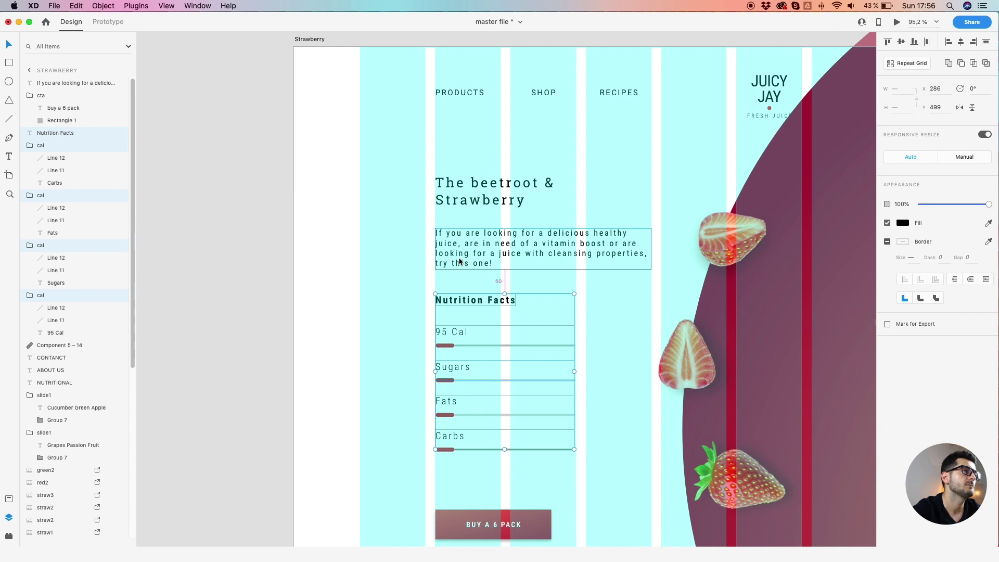
# - Move the Buy a 6 Pack button up to Y 913, closer to the Carbs row
pyautogui.scroll(-3, 411, 458)
pyautogui.moveTo(424, 428); pyautogui.dragTo(590, 487)
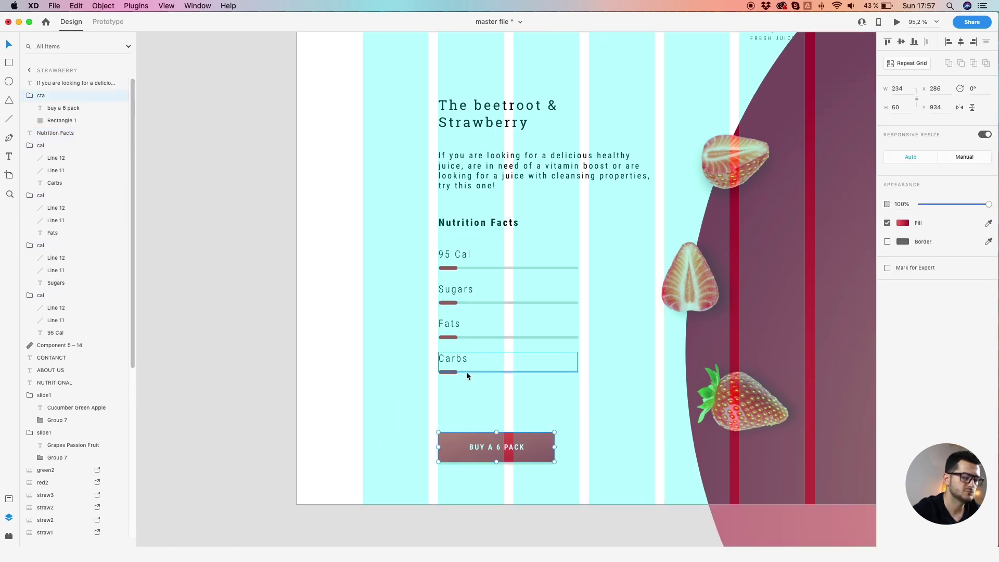
pyautogui.hotkey('shift', 'Up')
pyautogui.hotkey('shift', 'Up')
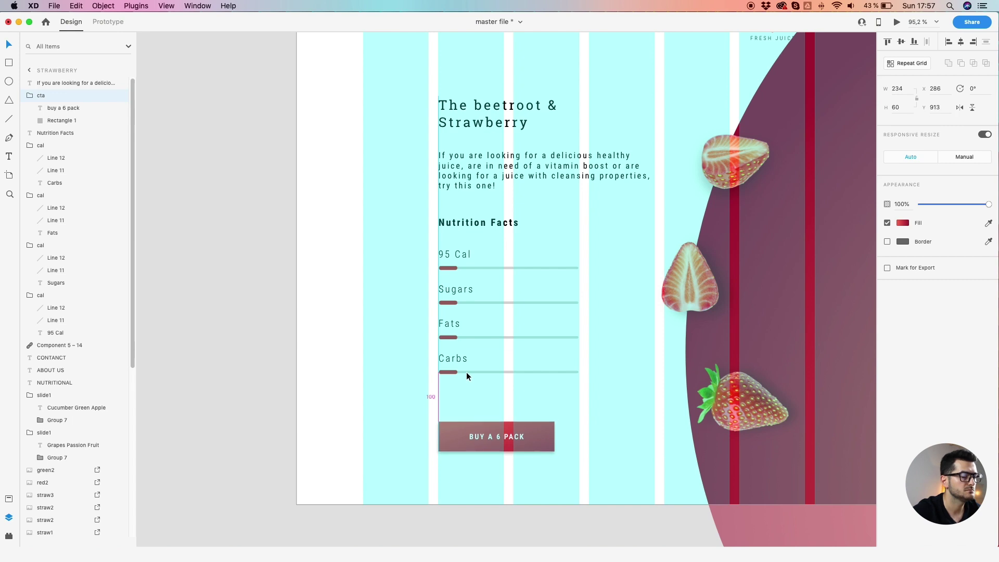
pyautogui.press('Escape')
# - Duplicate the middle strawberry half and place the tilted copy at the artboard's lower edge, just before the Buy a 6 Pack button
pyautogui.scroll(-5, 458, 371)
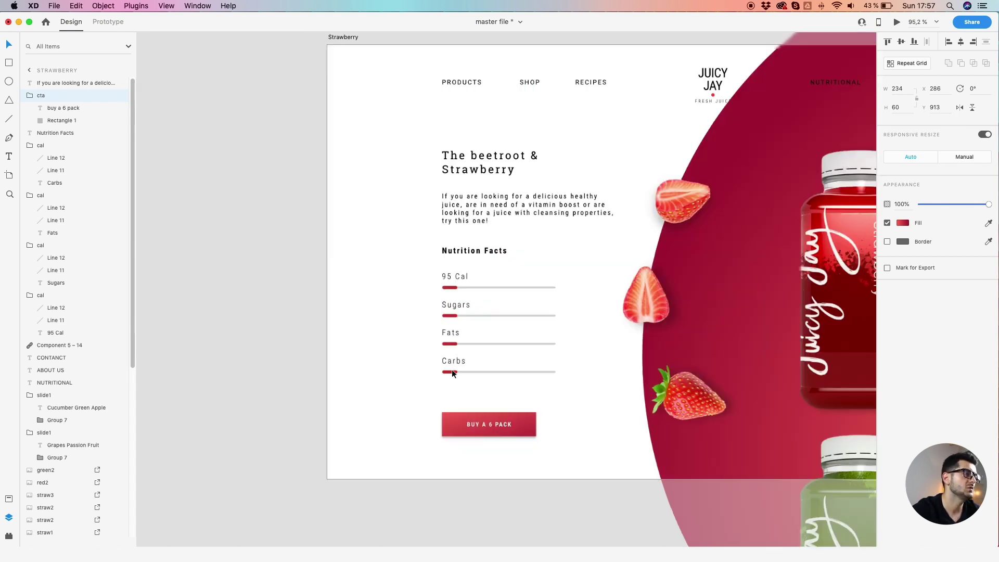
pyautogui.scroll(-3, 398, 358)
pyautogui.moveTo(353, 348); pyautogui.dragTo(385, 329)
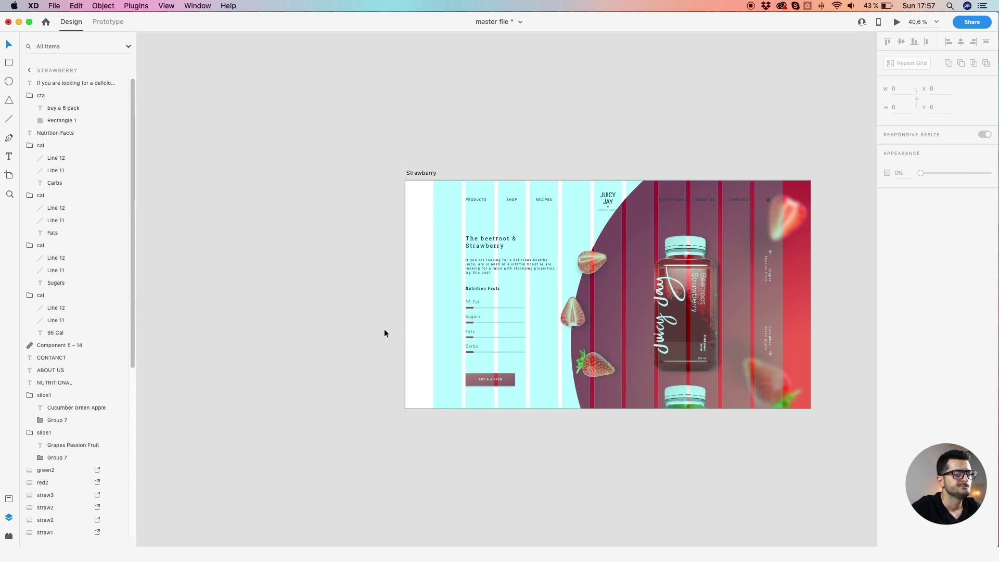
pyautogui.scroll(-3, 385, 333)
pyautogui.moveTo(311, 354); pyautogui.dragTo(452, 324)
pyautogui.scroll(5, 610, 304)
pyautogui.keyDown('alt'); pyautogui.moveTo(669, 287); pyautogui.dragTo(518, 384); pyautogui.keyUp('alt')
pyautogui.press('super+shift+apostrophe')
pyautogui.press('Escape')
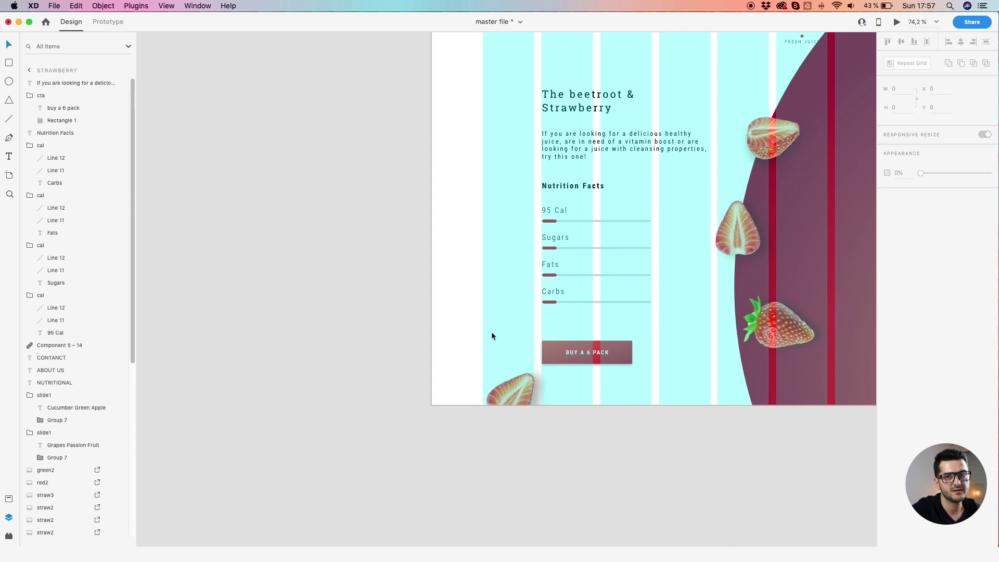
# - Copy the Buy a 6 Pack label out of its button and place the copy beside the button at the same height, at X 570
pyautogui.scroll(-3, 492, 336)
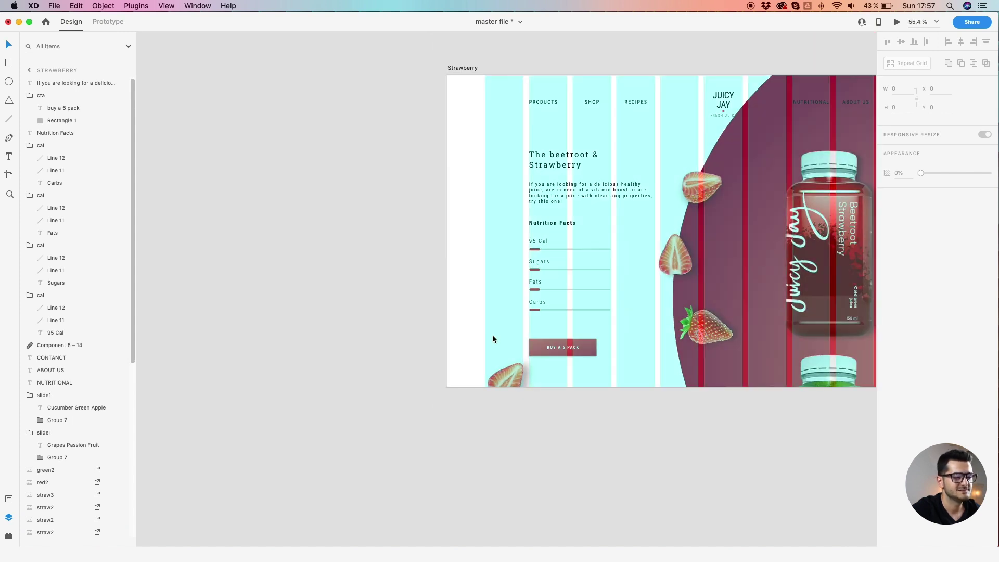
pyautogui.moveTo(645, 348); pyautogui.dragTo(466, 362)
pyautogui.scroll(2, 390, 362)
pyautogui.scroll(3, 391, 364)
pyautogui.doubleClick(390, 365)
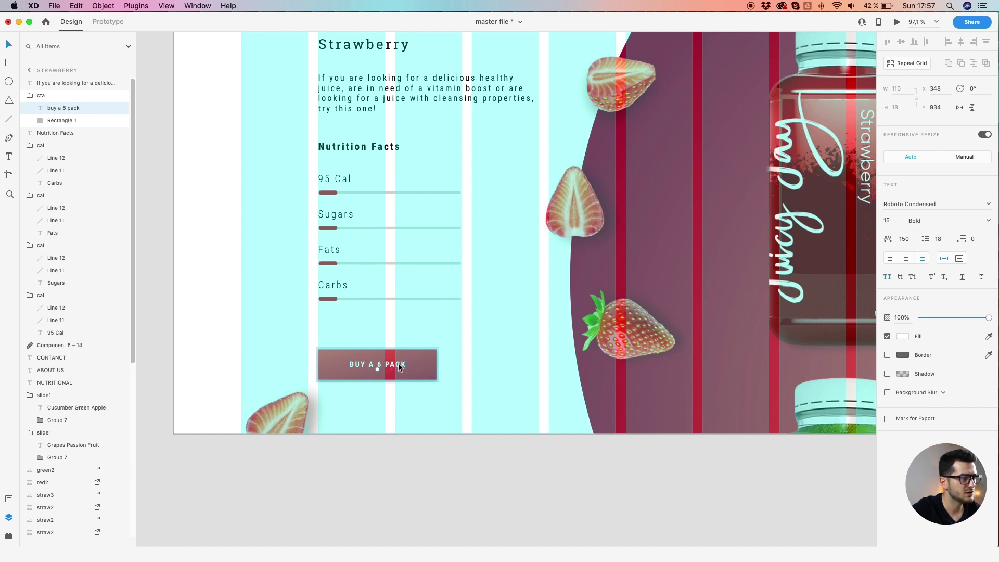
pyautogui.click(471, 365)
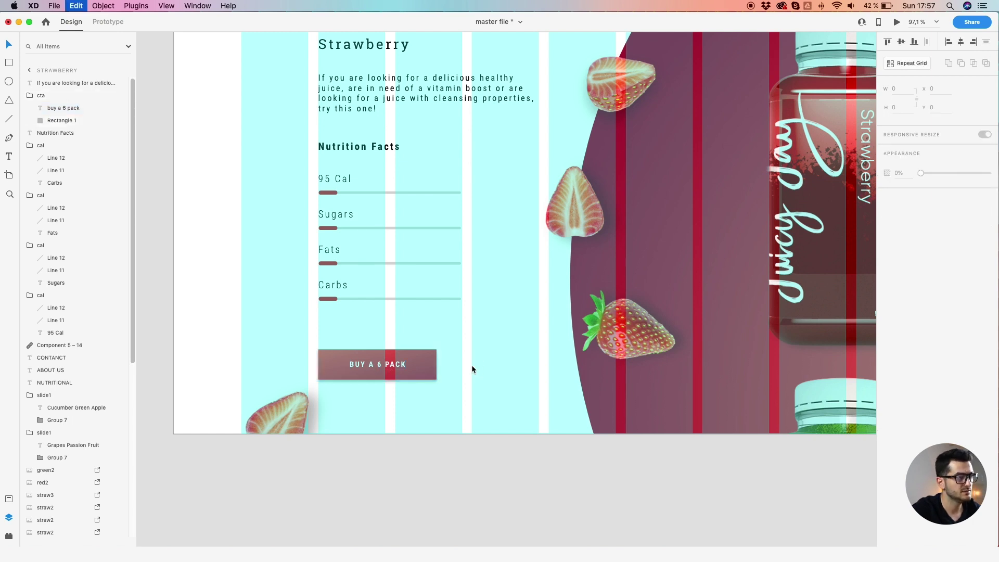
pyautogui.press('super+v')
pyautogui.moveTo(401, 364); pyautogui.dragTo(512, 368)
# - Change the copied label's text to "find out more" and shift it to X 598, in line with the column's outer edge
pyautogui.doubleClick(501, 364)
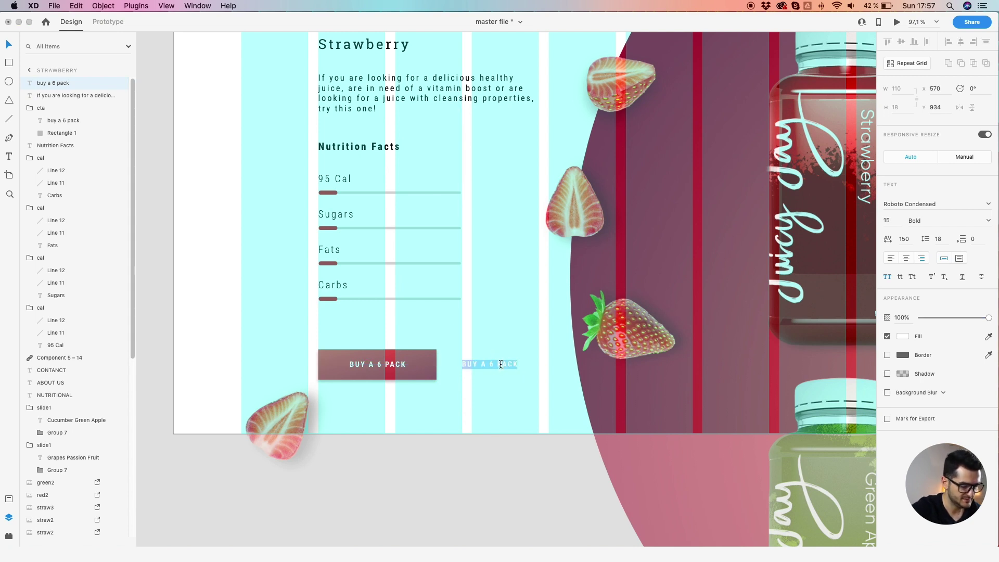
pyautogui.press('BackSpace')
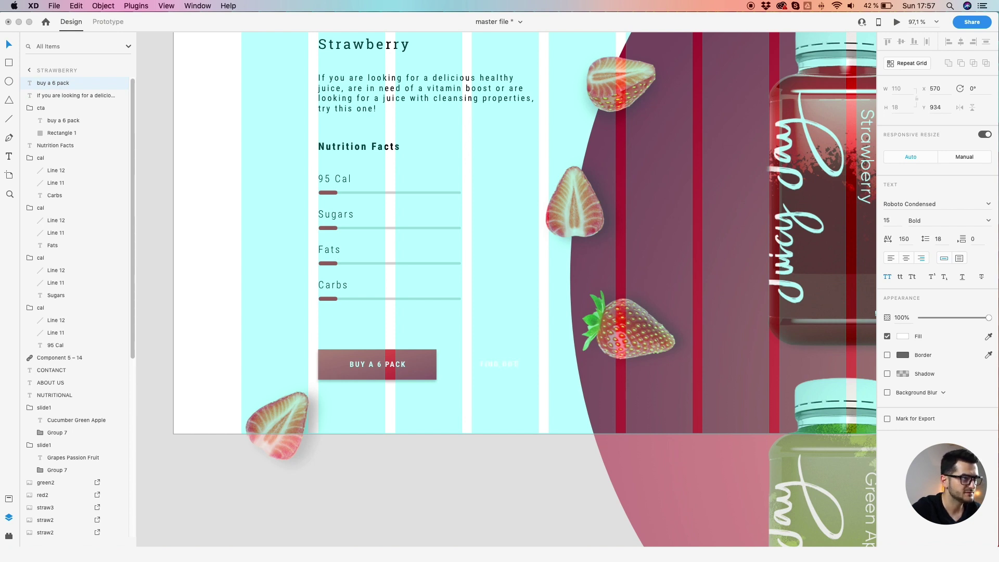
pyautogui.press('Escape')
pyautogui.moveTo(494, 364); pyautogui.dragTo(515, 368)
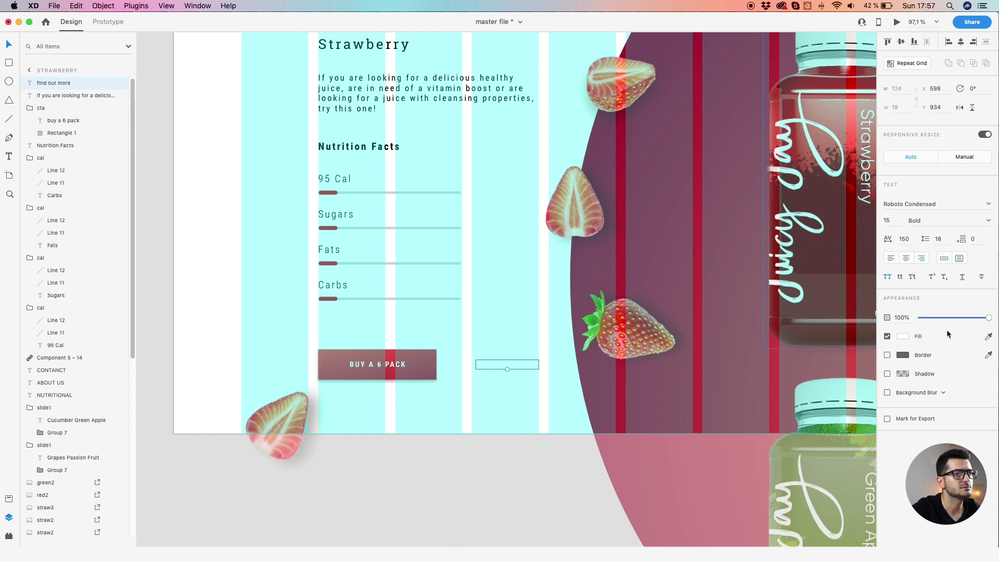
# - Hide the layout grid on the Strawberry artboard
pyautogui.moveTo(286, 207); pyautogui.dragTo(285, 223)
pyautogui.scroll(5, 285, 224)
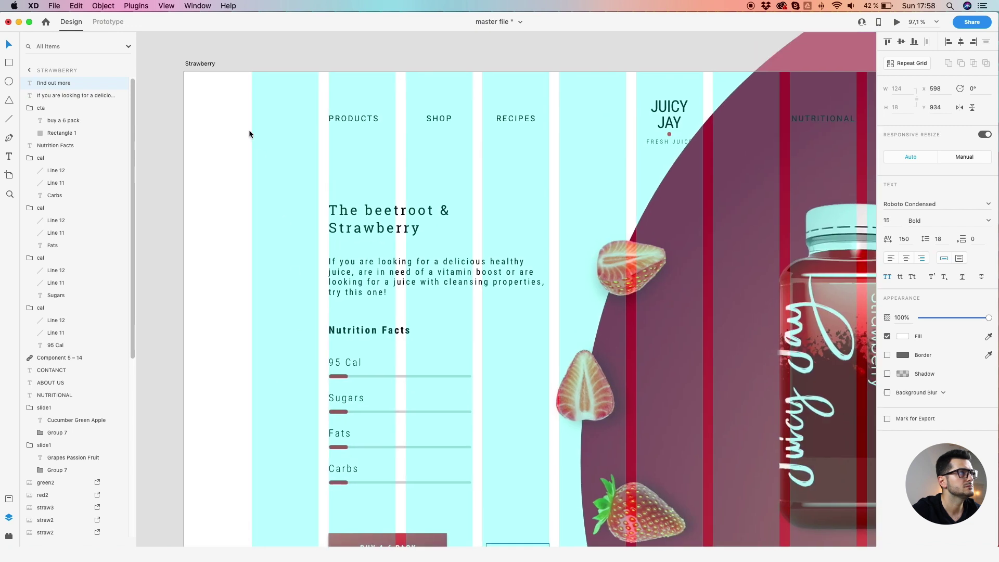
pyautogui.click(200, 64)
pyautogui.click(887, 285)
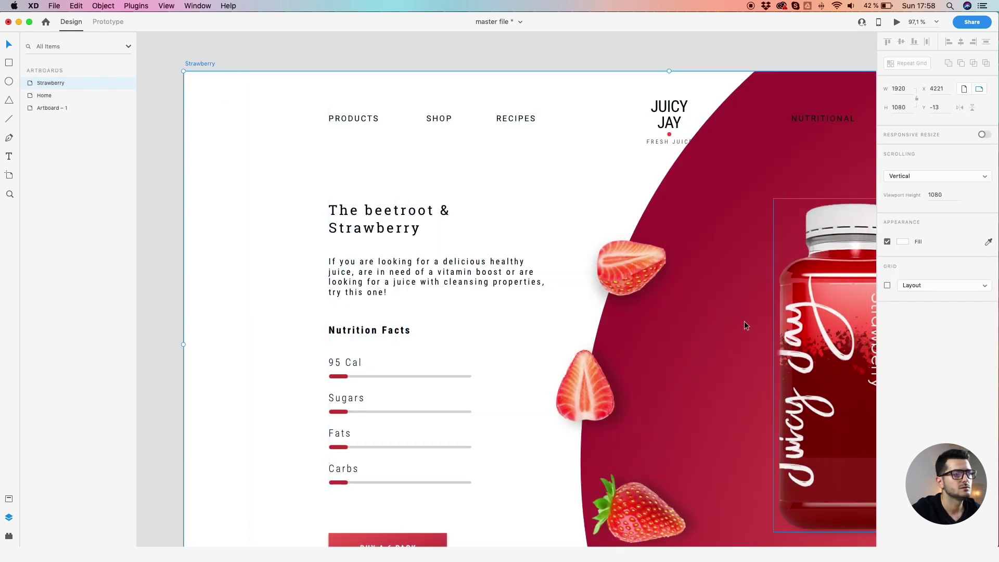
# - Recolour the find out more text with the red sampled from the nutrition bars
pyautogui.scroll(-5, 511, 312)
pyautogui.click(501, 363)
pyautogui.click(988, 336)
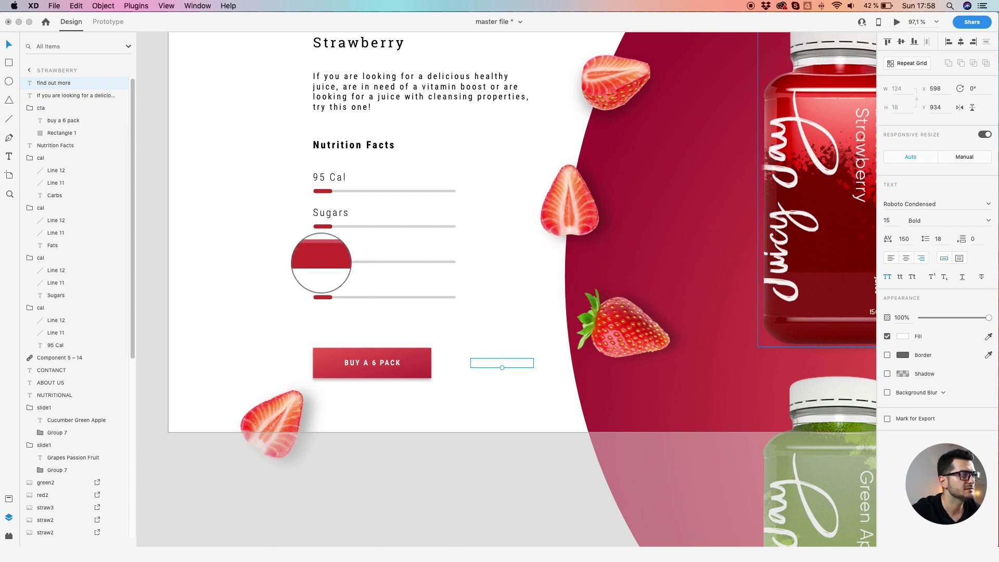
pyautogui.click(323, 262)
pyautogui.moveTo(489, 360); pyautogui.dragTo(487, 360)
pyautogui.scroll(-5, 460, 326)
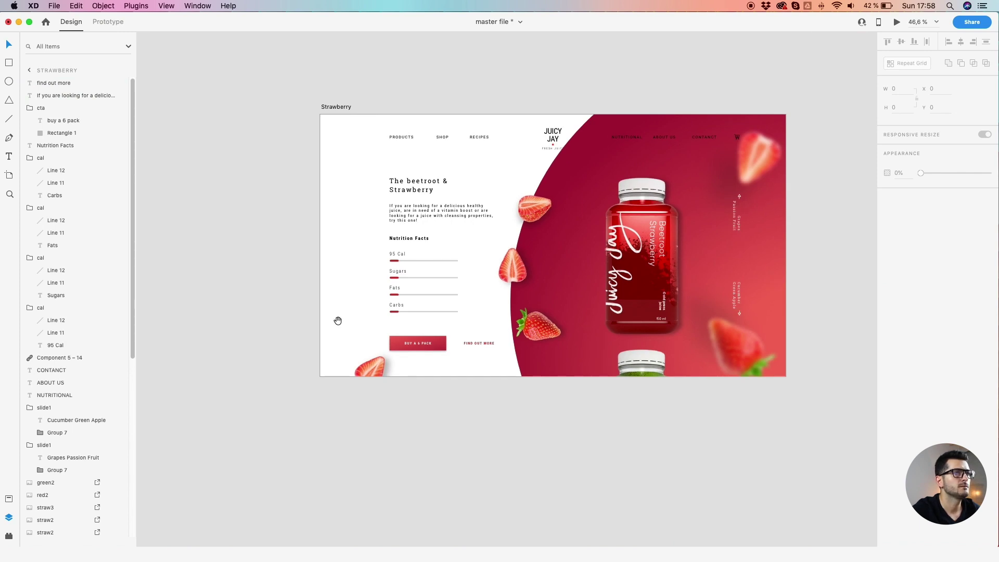
# - Bring the Juicy Jay logo to the front on the Strawberry artboard
pyautogui.scroll(4, 554, 137)
pyautogui.click(561, 137)
pyautogui.rightClick(562, 137)
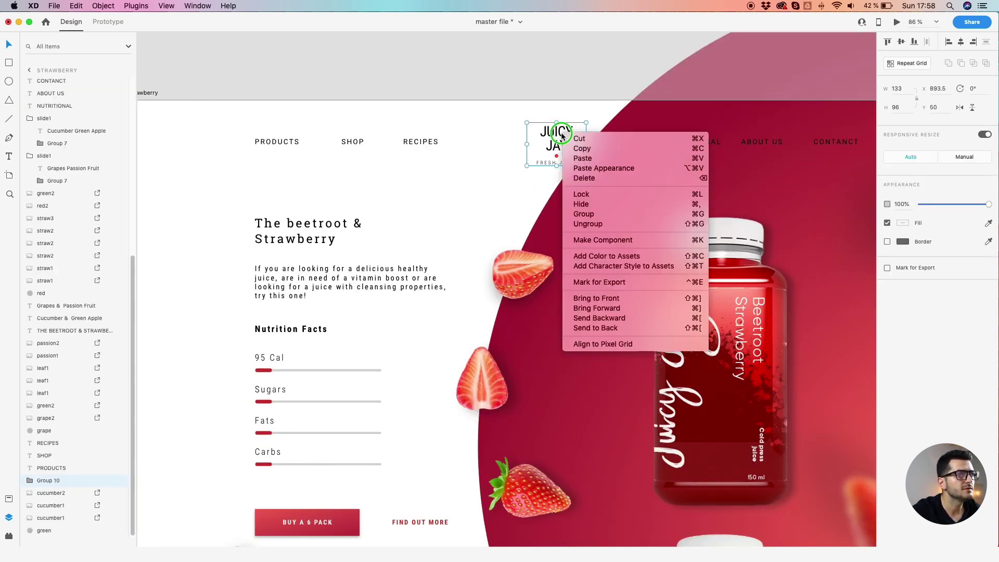
pyautogui.click(623, 298)
pyautogui.scroll(-3, 425, 224)
# - Bring the Juicy Jay logo to the front on the Home artboard as well
pyautogui.hscroll(-10, 421, 261)
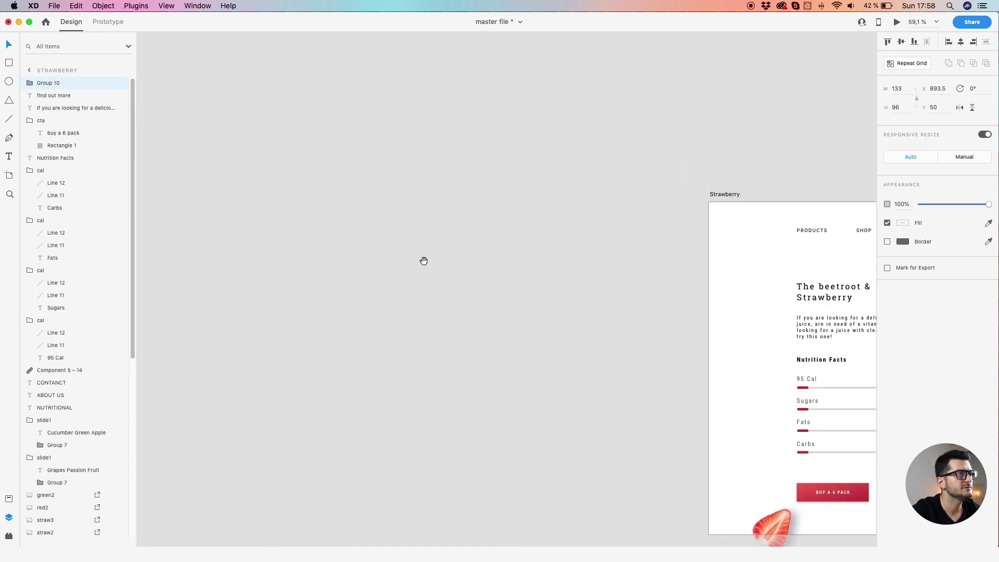
pyautogui.scroll(-4, 284, 245)
pyautogui.scroll(3, 284, 245)
pyautogui.click(294, 235)
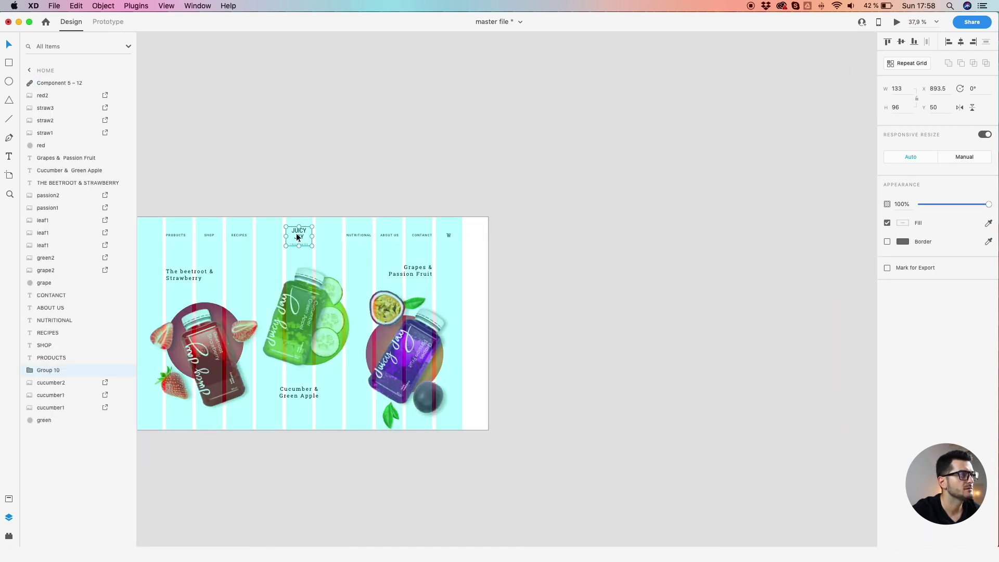
pyautogui.rightClick(297, 232)
pyautogui.click(322, 403)
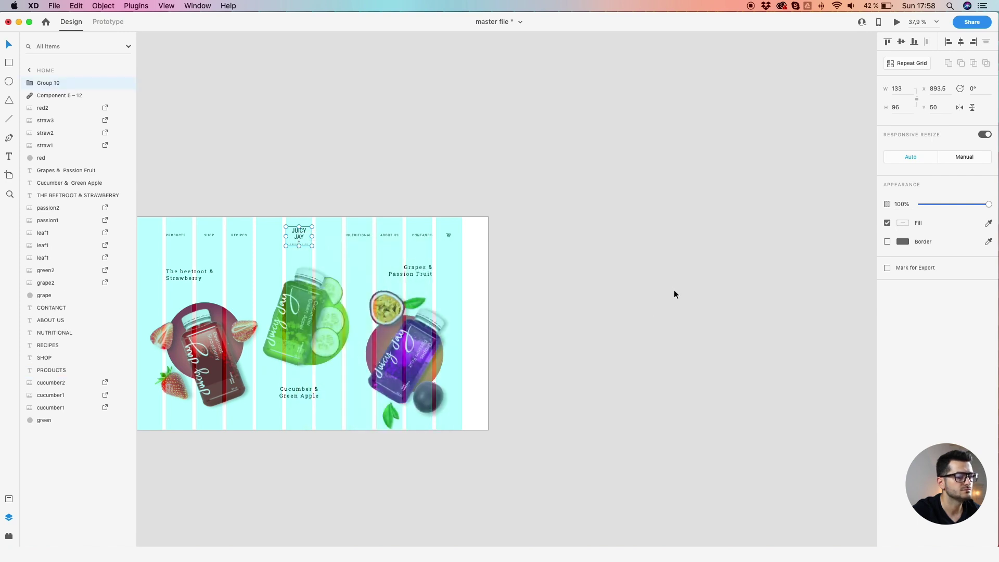
# - Shift the large red circle on the Strawberry artboard horizontally to X 821.41
pyautogui.click(664, 307)
pyautogui.moveTo(716, 279); pyautogui.dragTo(459, 284)
pyautogui.hscroll(5, 460, 284)
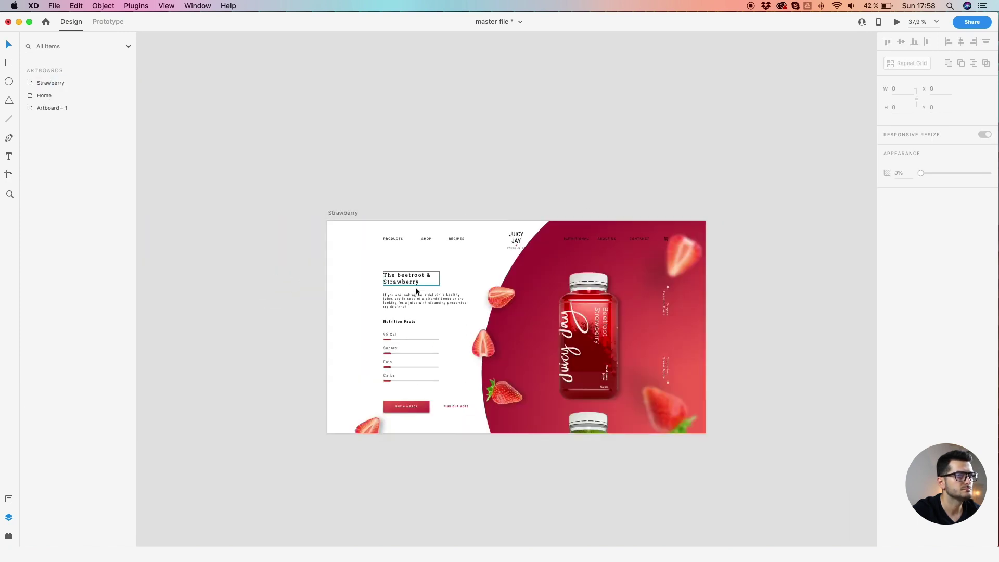
pyautogui.click(535, 283)
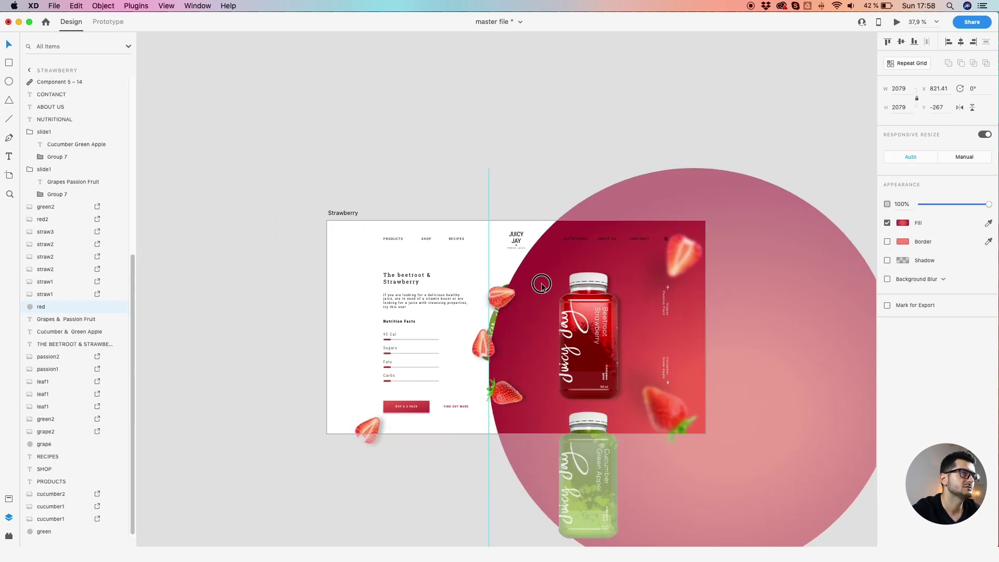
pyautogui.moveTo(545, 284); pyautogui.dragTo(546, 285)
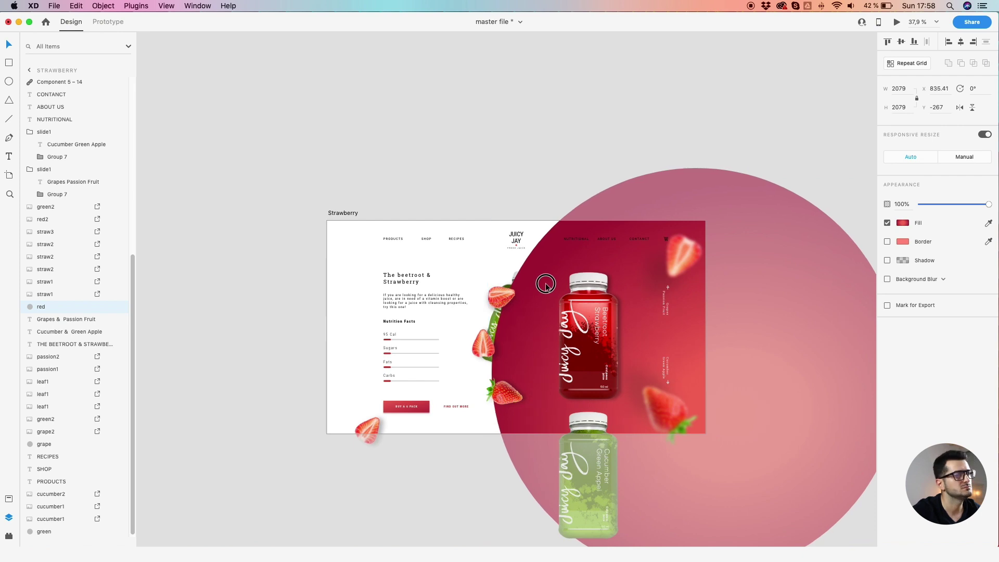
pyautogui.moveTo(546, 285); pyautogui.dragTo(545, 285)
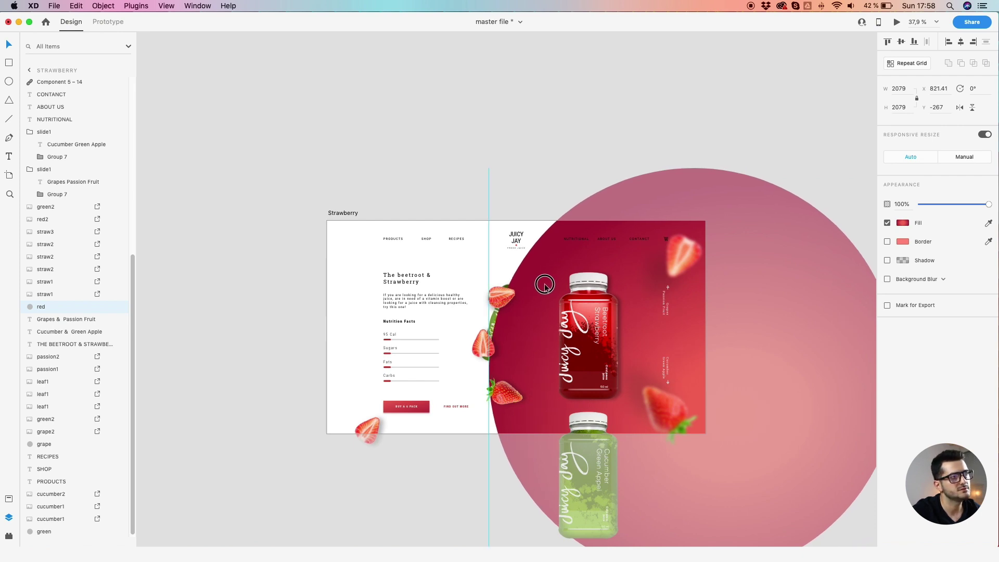
pyautogui.scroll(5, 501, 286)
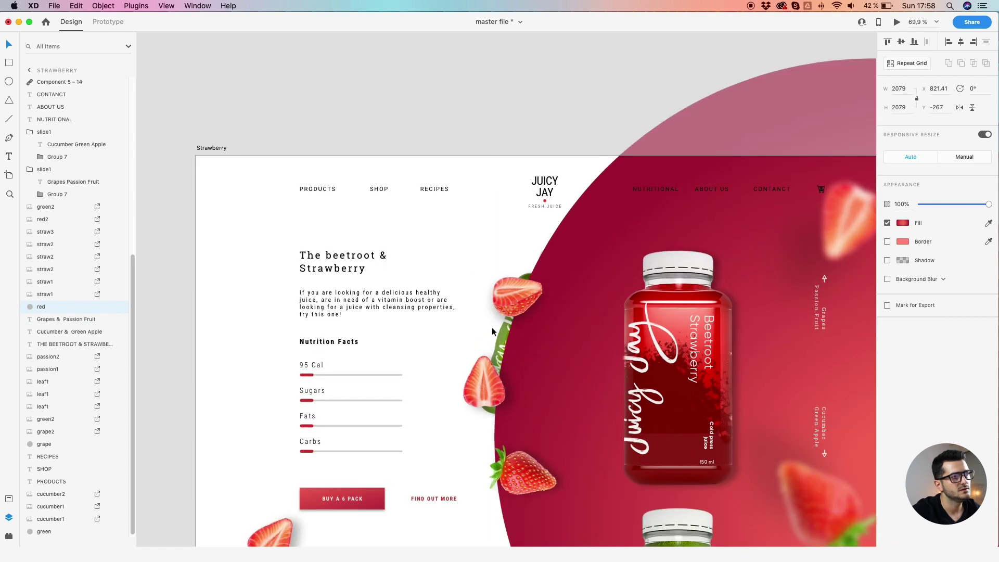
# - Hide the large red circle and move the tilted green bottle beneath it to X 811.27, Y 228.49
pyautogui.click(497, 339)
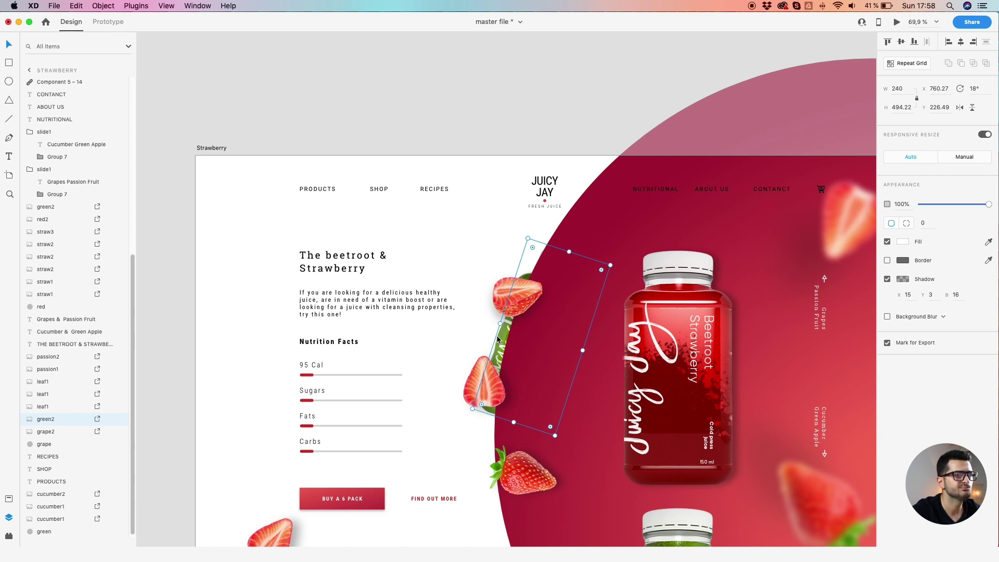
pyautogui.click(599, 223)
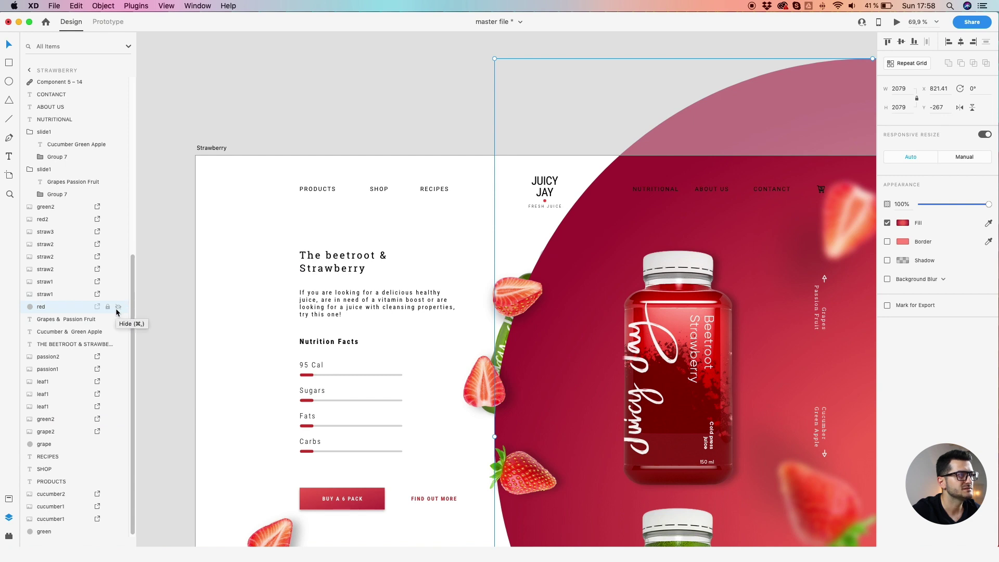
pyautogui.click(117, 307)
pyautogui.click(536, 348)
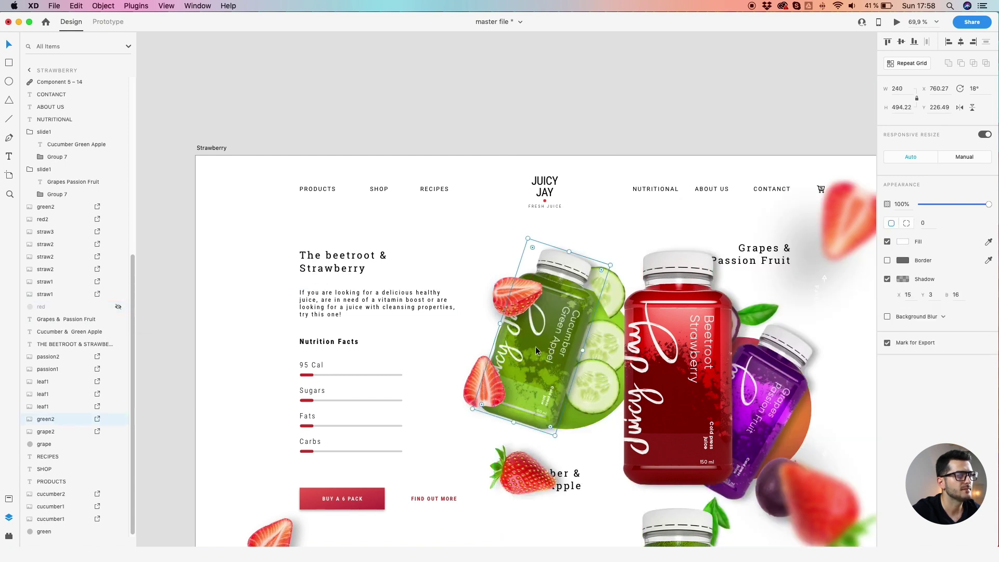
pyautogui.moveTo(536, 348); pyautogui.dragTo(556, 350)
# - Place the purple bottle at X 1344.43, Y 438.9 with a 37° rotation and move the dark round fruit to X 1601, Y 842.3
pyautogui.scroll(-2, 673, 350)
pyautogui.hscroll(2, 672, 351)
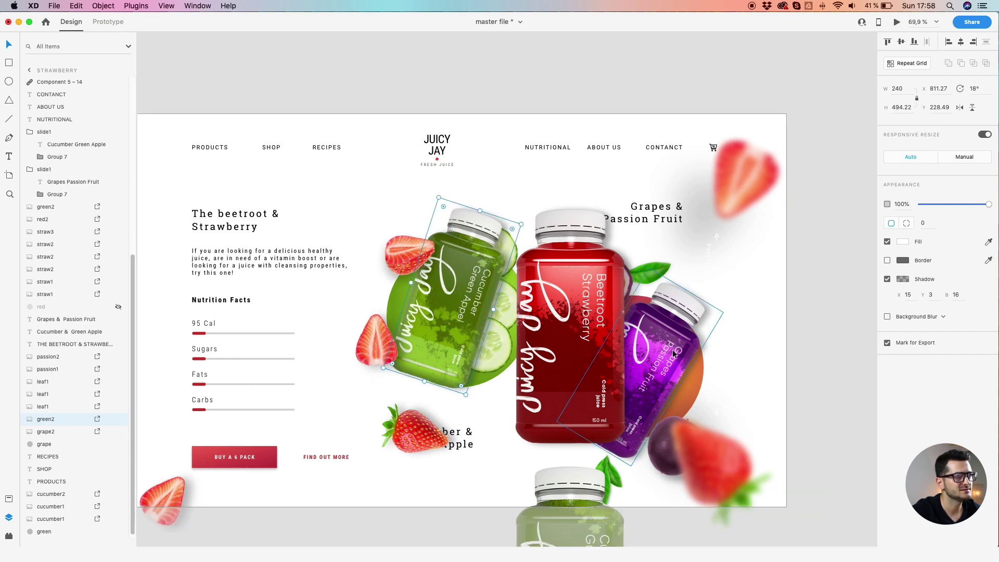
pyautogui.moveTo(672, 348); pyautogui.dragTo(695, 355)
pyautogui.moveTo(751, 315); pyautogui.dragTo(752, 320)
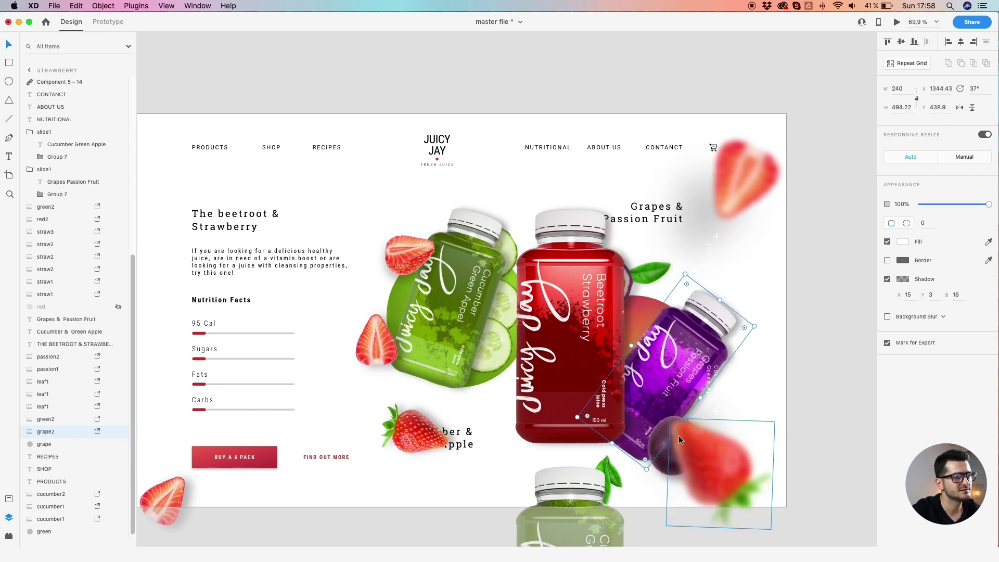
pyautogui.moveTo(666, 456); pyautogui.dragTo(687, 462)
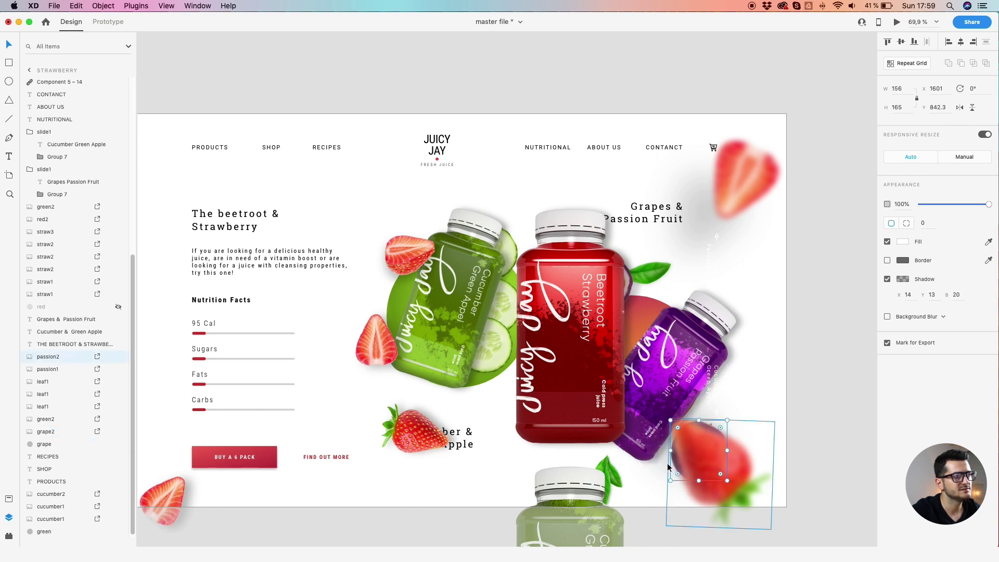
# - Rotate the tilted green bottle to 23° and place it at X 810.74, Y 224.23
pyautogui.click(567, 489)
pyautogui.click(476, 250)
pyautogui.moveTo(521, 221); pyautogui.dragTo(524, 218)
pyautogui.moveTo(487, 255); pyautogui.dragTo(489, 258)
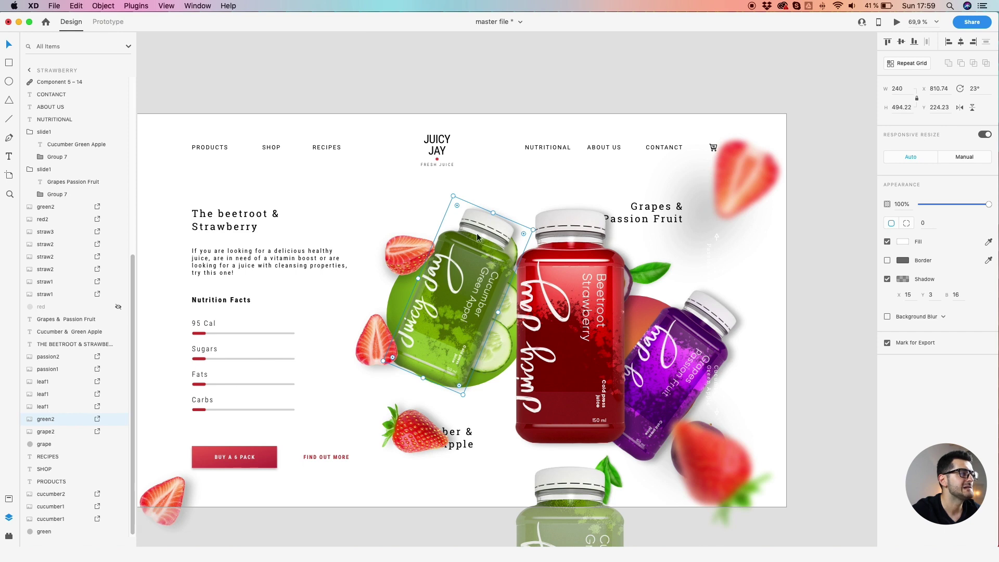
# - Make the hidden red circle on the Strawberry artboard visible again
pyautogui.scroll(-2, 216, 98)
pyautogui.click(212, 103)
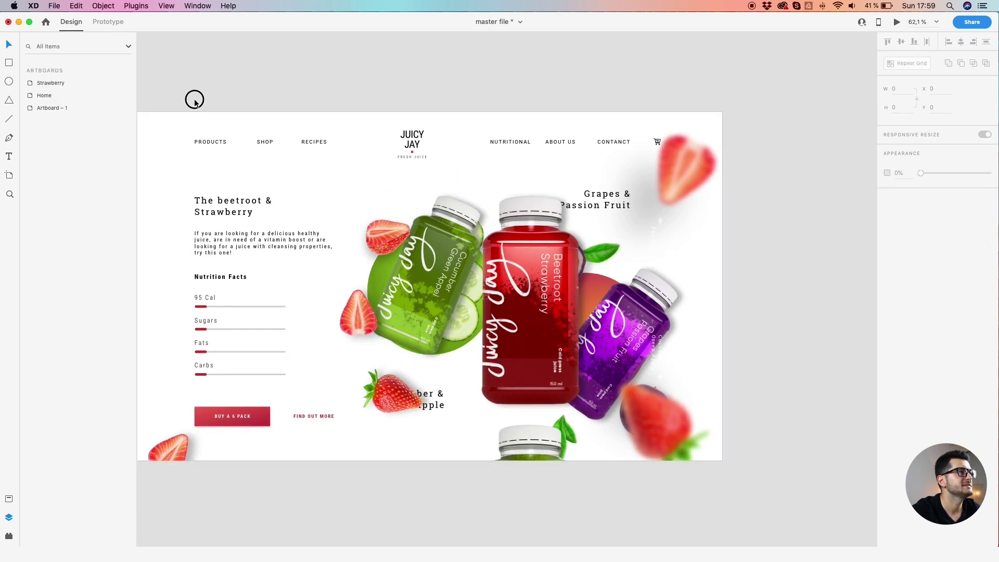
pyautogui.hscroll(-3, 187, 99)
pyautogui.click(225, 123)
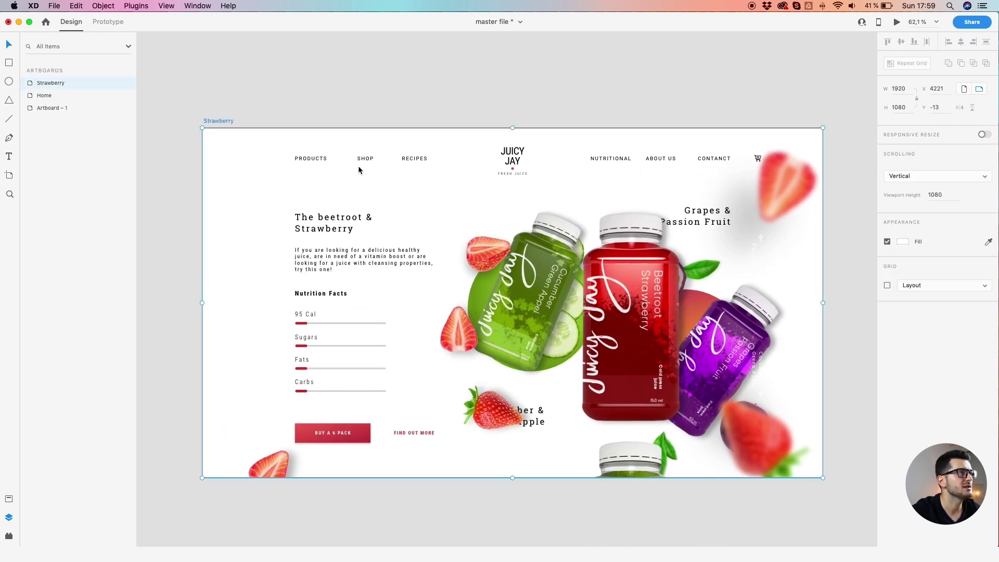
pyautogui.doubleClick(30, 83)
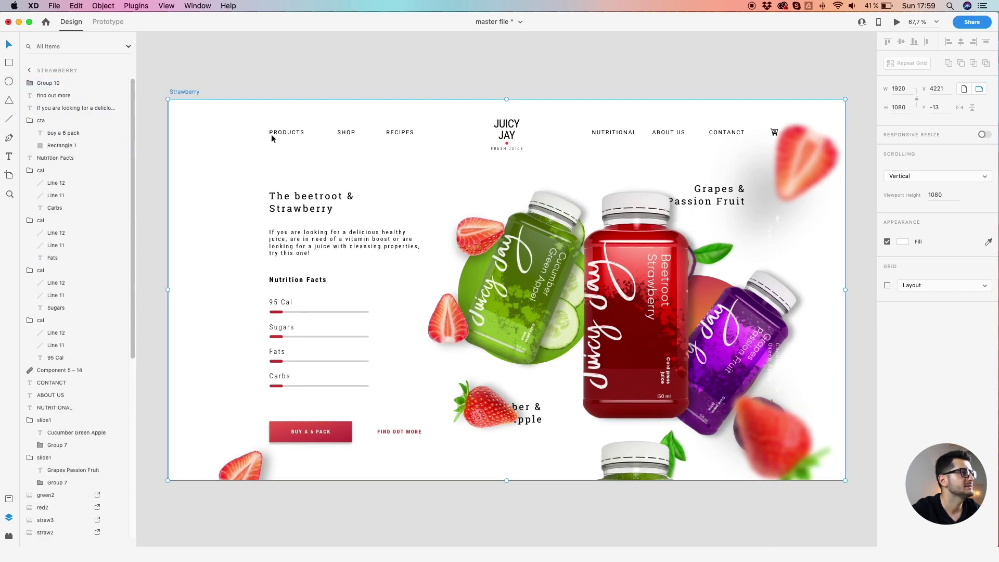
pyautogui.click(634, 302)
pyautogui.scroll(-5, 98, 383)
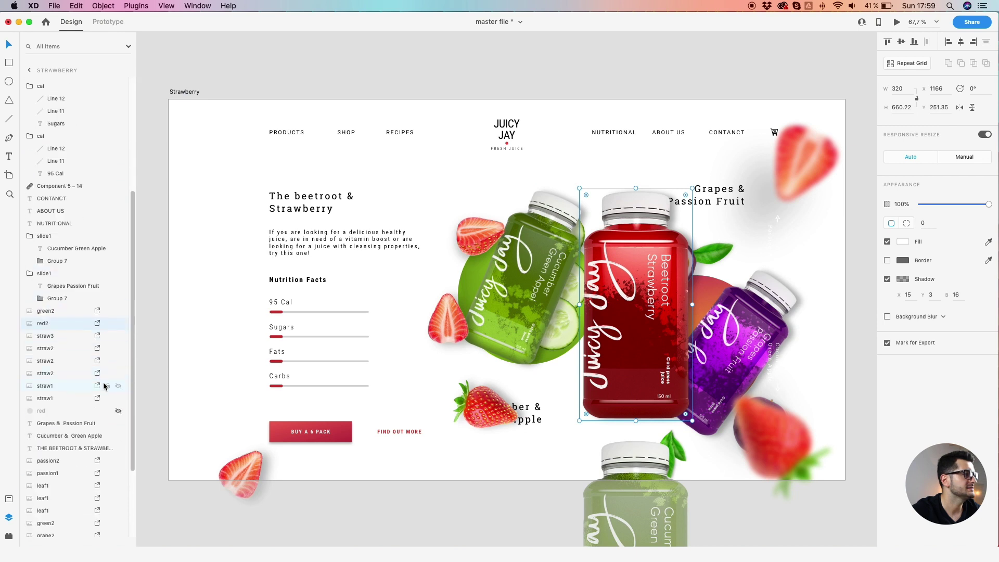
pyautogui.click(118, 409)
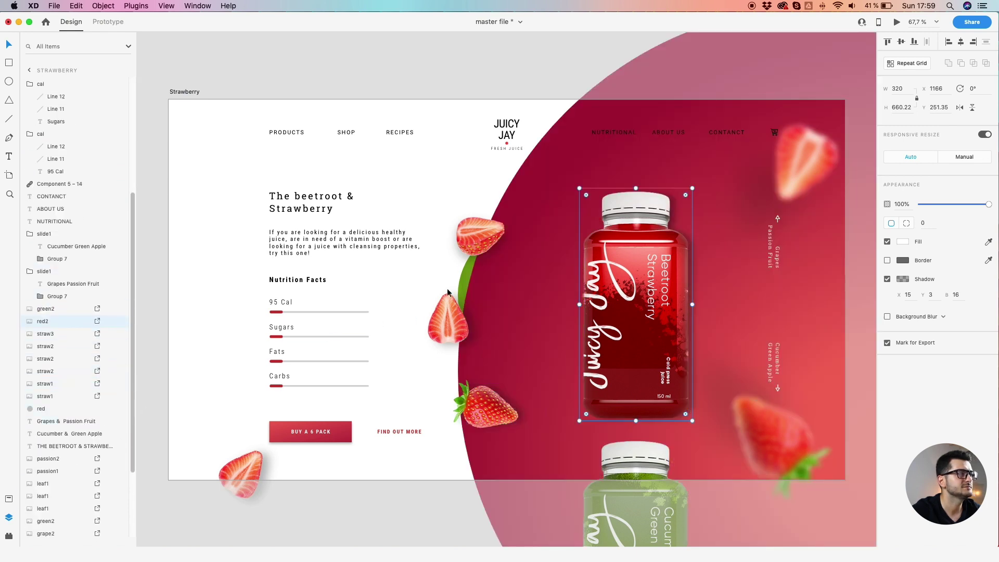
# - Shift the red circle to X 792.41 so it covers the green circle behind the strawberry halves
pyautogui.click(468, 283)
pyautogui.moveTo(468, 284)
pyautogui.mouseDown()
pyautogui.moveTo(480, 278)
pyautogui.moveTo(470, 288)
pyautogui.mouseUp()
pyautogui.scroll(10, 476, 281)
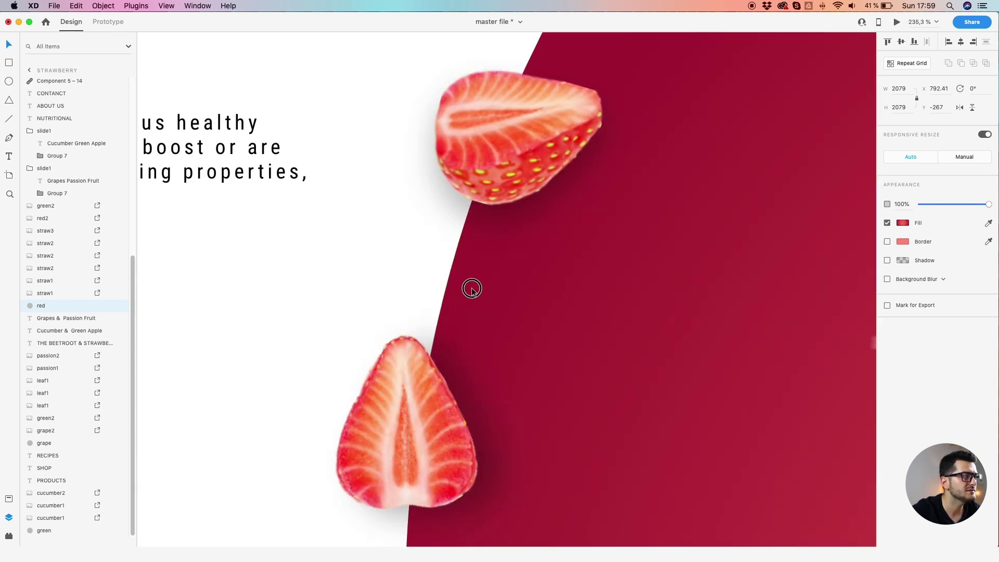
pyautogui.scroll(-8, 471, 288)
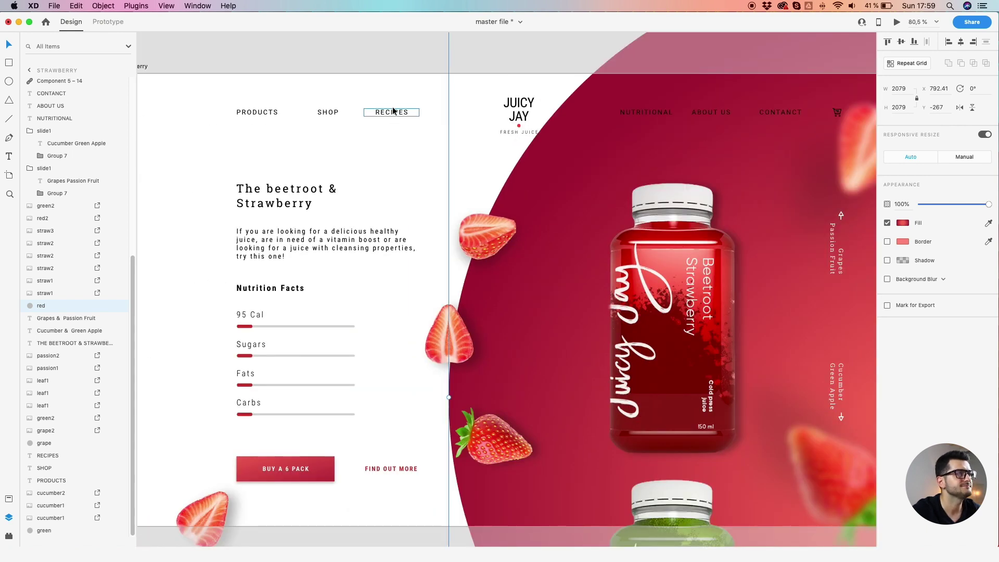
# - Review the Strawberry artboard's header, circle edge and overall composition, and view it alongside the Home artboard
pyautogui.scroll(-3, 393, 111)
pyautogui.scroll(5, 477, 108)
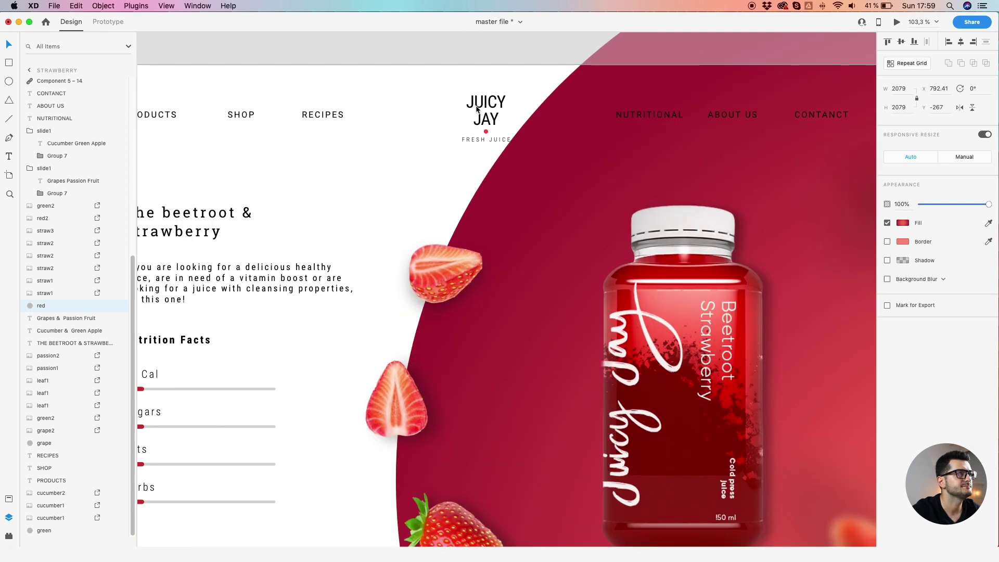
pyautogui.scroll(-3, 495, 194)
pyautogui.click(361, 70)
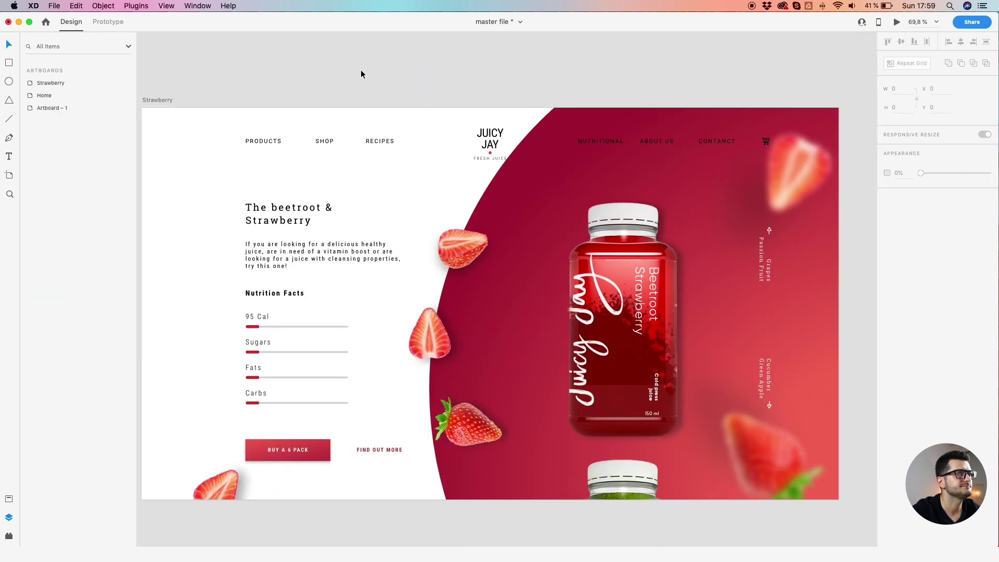
pyautogui.scroll(-4, 360, 73)
pyautogui.moveTo(353, 78); pyautogui.dragTo(462, 94)
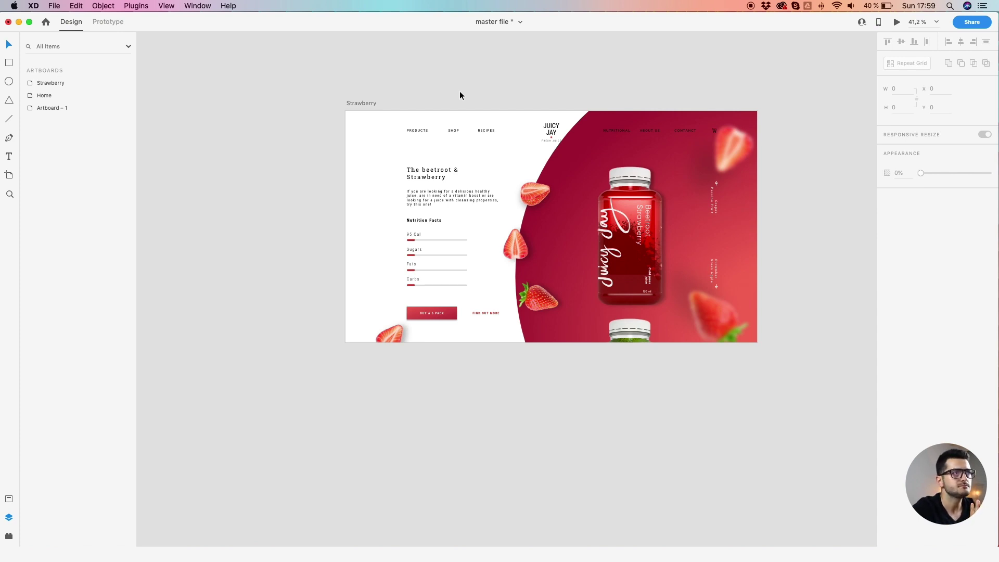
pyautogui.scroll(-5, 460, 95)
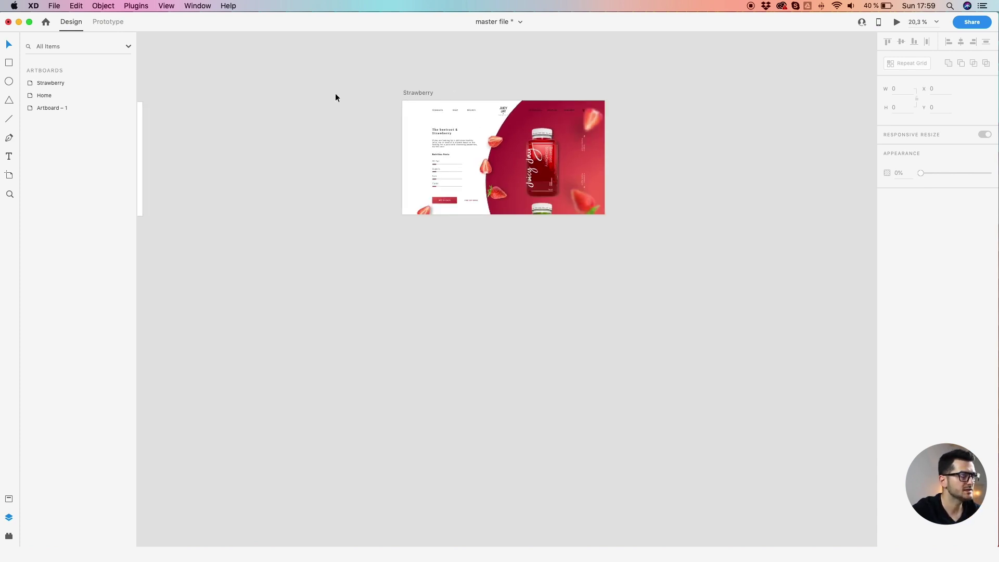
pyautogui.hscroll(-5, 529, 127)
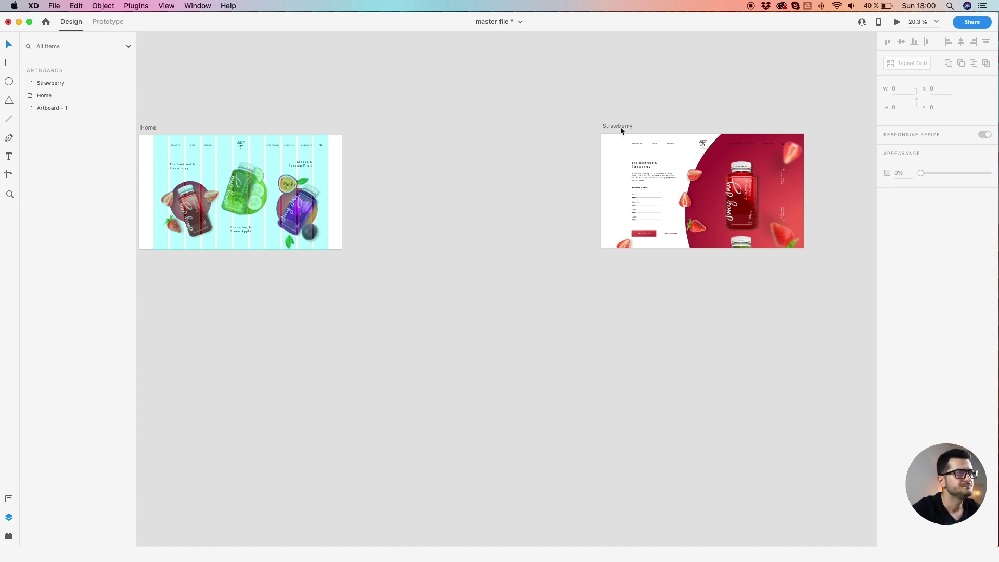
# - Lengthen the red bar under 95 Cal to a width of 57
pyautogui.scroll(5, 719, 149)
pyautogui.scroll(5, 600, 224)
pyautogui.click(501, 223)
pyautogui.doubleClick(501, 223)
pyautogui.scroll(5, 501, 223)
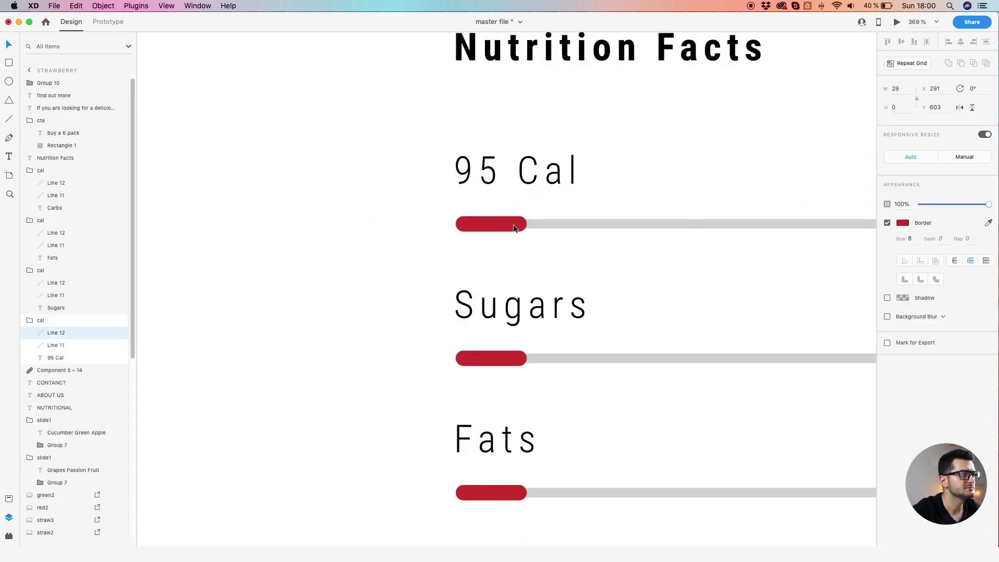
pyautogui.moveTo(522, 224); pyautogui.dragTo(573, 223)
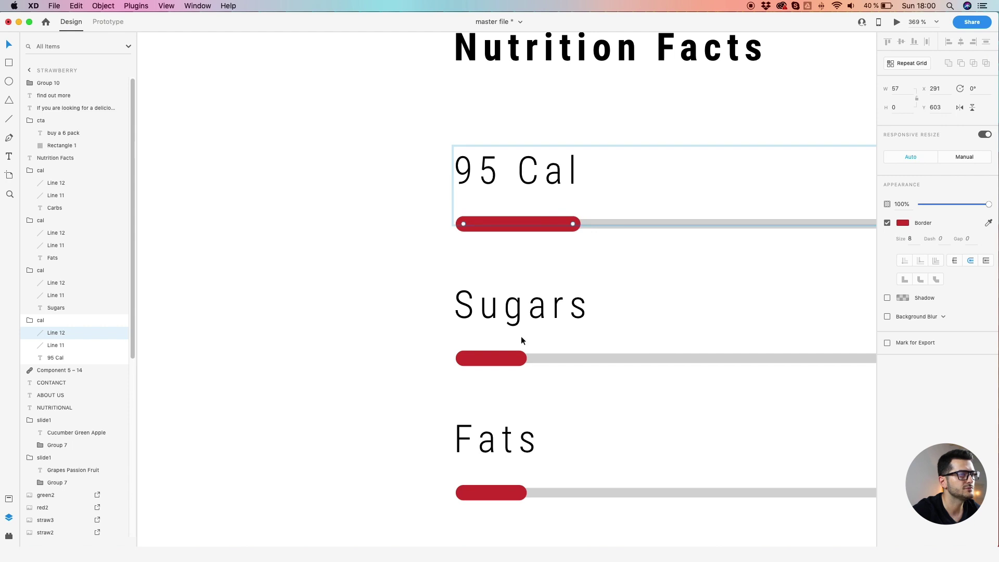
# - Shorten the red bar in the Sugars row, keeping its starting edge in place
pyautogui.doubleClick(508, 359)
pyautogui.moveTo(520, 358)
pyautogui.mouseDown()
pyautogui.moveTo(491, 360)
pyautogui.moveTo(504, 355)
pyautogui.mouseUp()
pyautogui.scroll(-4, 457, 296)
pyautogui.hscroll(2, 457, 297)
# - Lengthen the red bar in the Fats row to a width of 44, keeping its starting edge in place
pyautogui.click(448, 393)
pyautogui.doubleClick(451, 390)
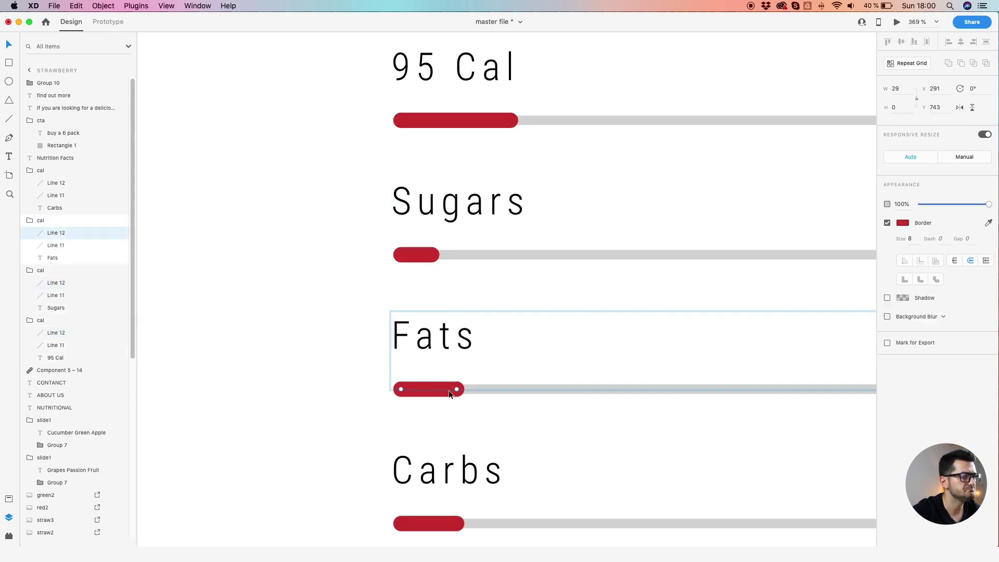
pyautogui.moveTo(454, 389); pyautogui.dragTo(483, 394)
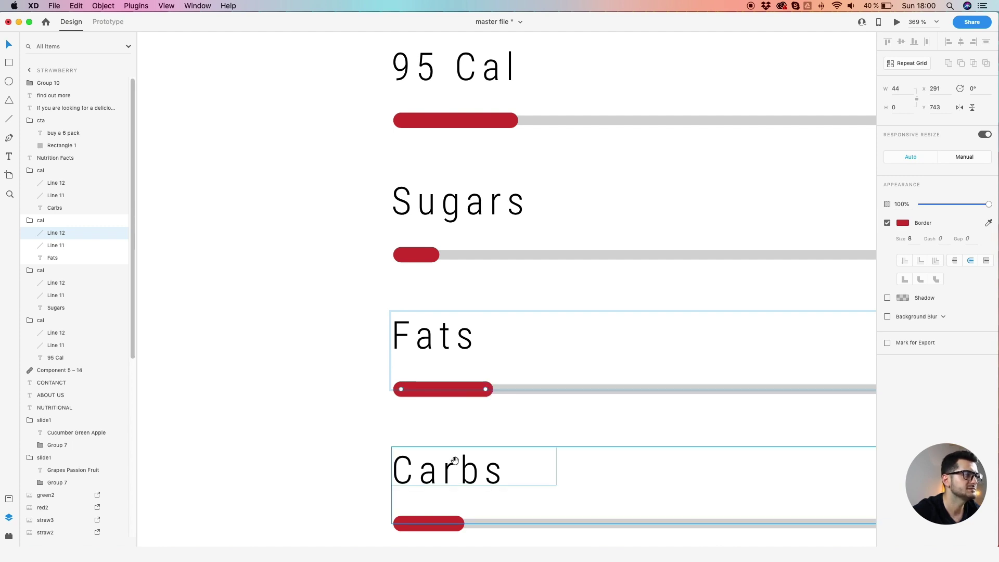
# - Lengthen the red bar in the Carbs row to a width of 77
pyautogui.scroll(-4, 455, 460)
pyautogui.click(446, 438)
pyautogui.doubleClick(446, 438)
pyautogui.moveTo(454, 440); pyautogui.dragTo(545, 441)
pyautogui.scroll(-5, 350, 359)
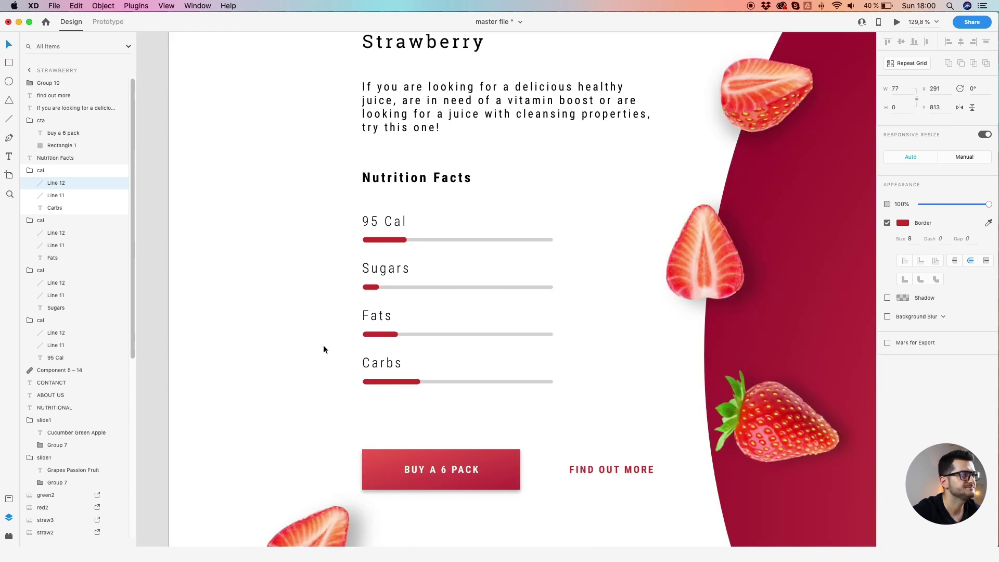
pyautogui.click(320, 344)
# - Duplicate the Strawberry artboard and place the copy between the Home and Strawberry artboards
pyautogui.scroll(-3, 319, 345)
pyautogui.moveTo(292, 339); pyautogui.dragTo(382, 339)
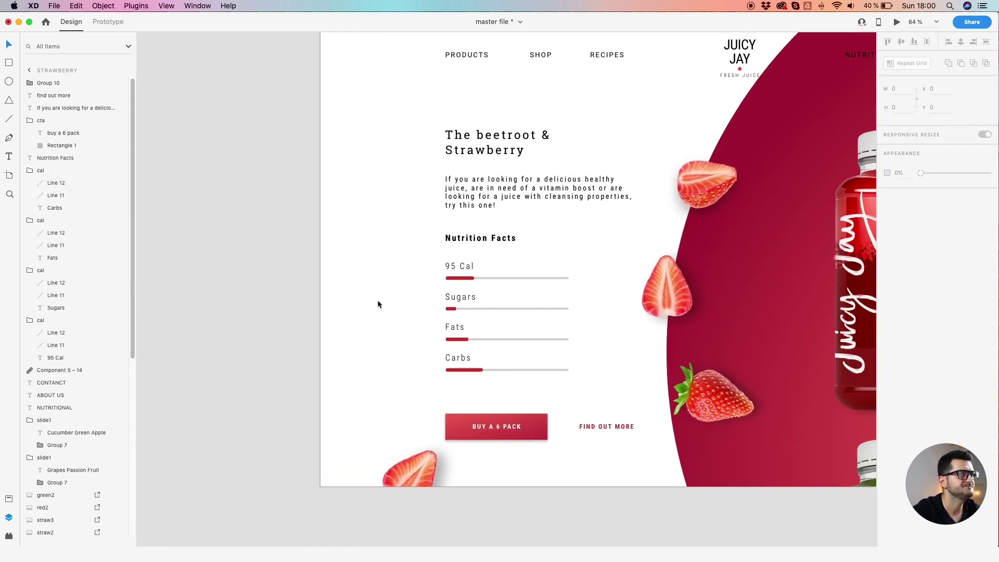
pyautogui.scroll(-5, 377, 300)
pyautogui.moveTo(300, 284); pyautogui.dragTo(573, 280)
pyautogui.scroll(-1, 504, 295)
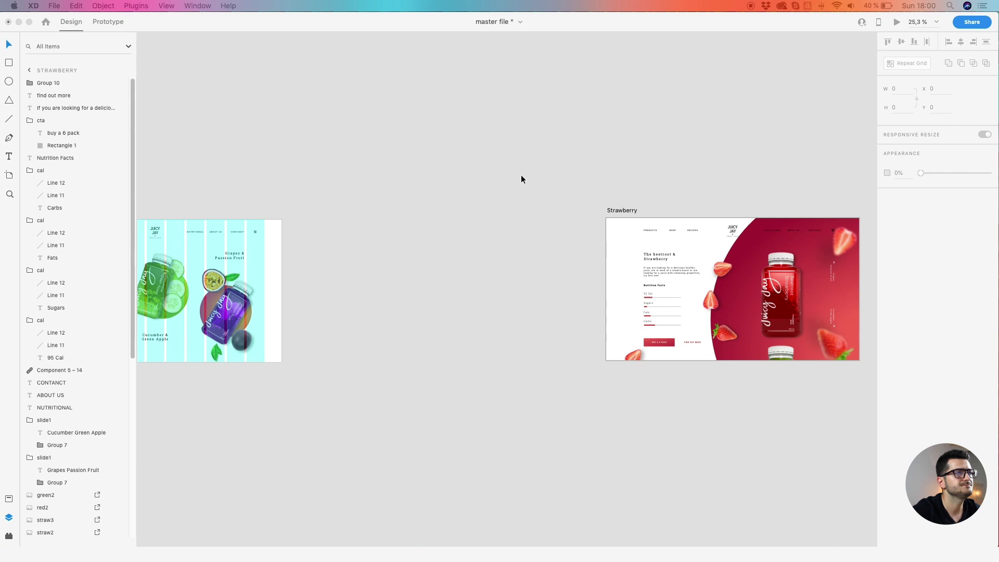
pyautogui.click(631, 208)
pyautogui.click(623, 213)
pyautogui.moveTo(624, 213); pyautogui.dragTo(342, 201)
# - Rename the duplicated artboard as "Strawberry – inter"
pyautogui.doubleClick(341, 210)
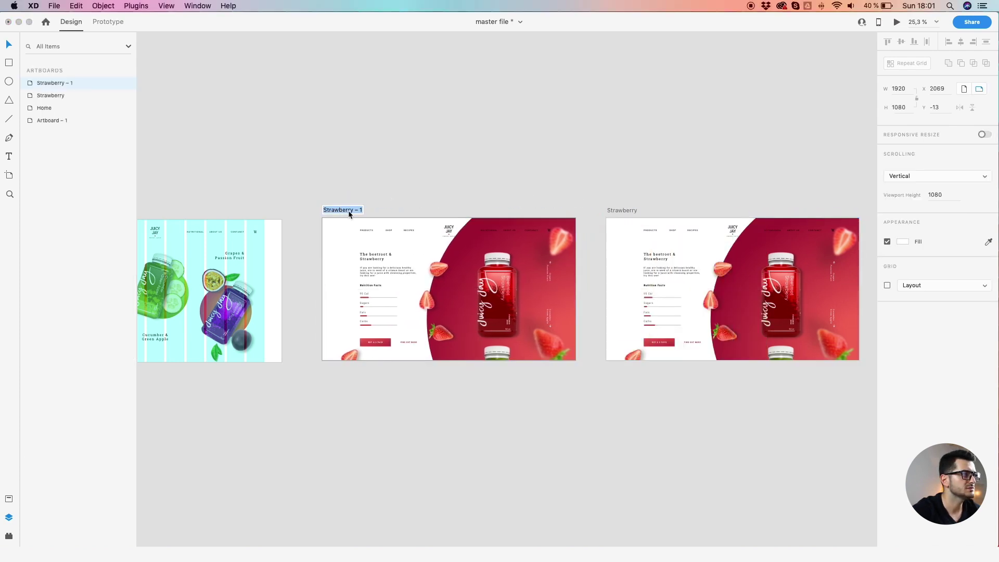
pyautogui.click(361, 210)
pyautogui.press('BackSpace')
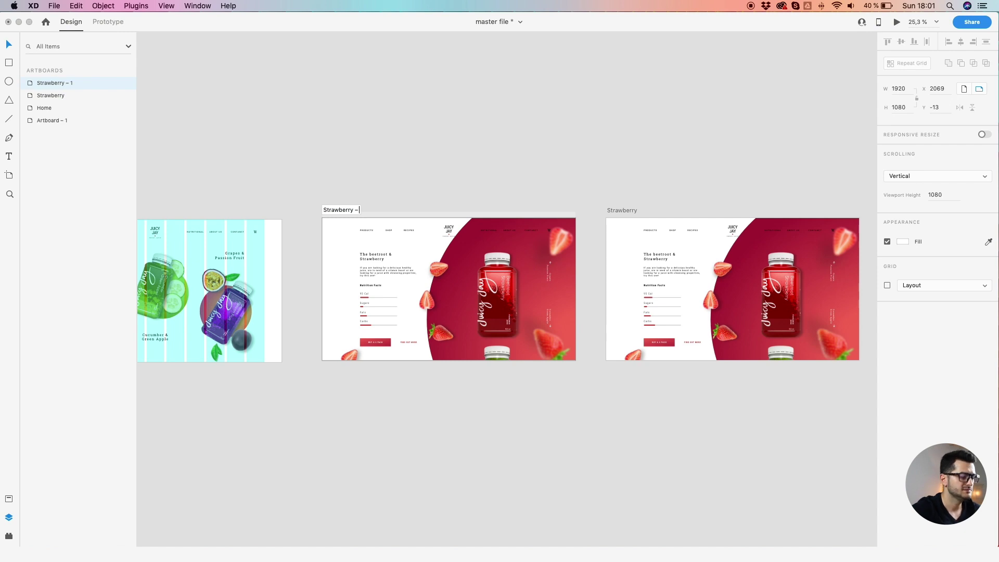
pyautogui.write('inter')
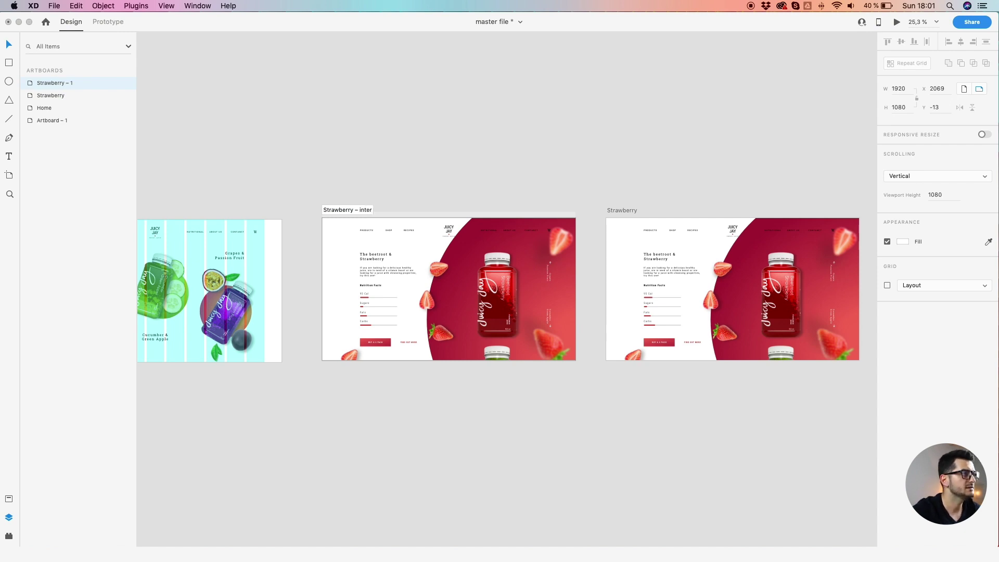
pyautogui.press('Return')
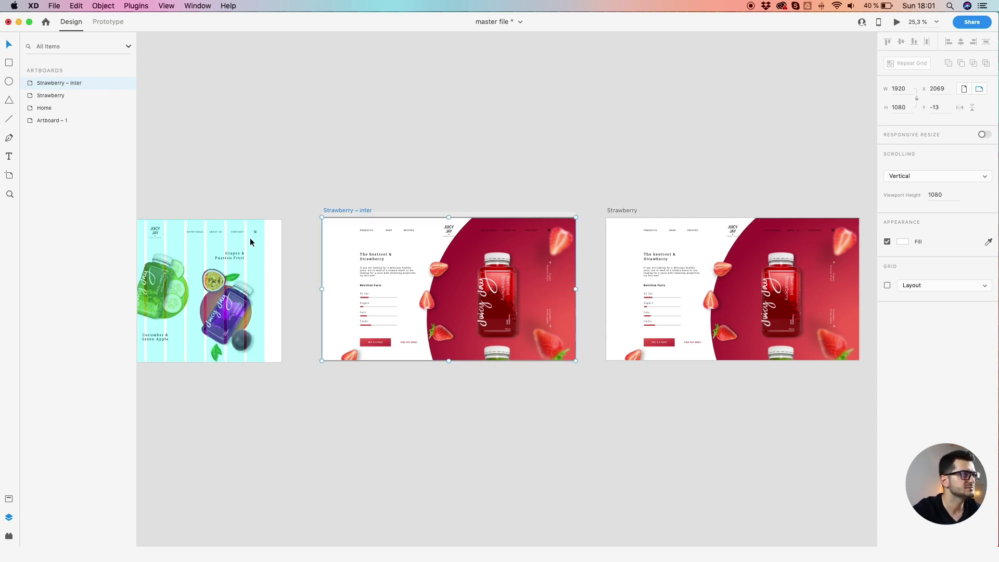
# - Shift the Strawberry – inter artboard slightly toward the Home artboard, to X 2035
pyautogui.hscroll(-3, 461, 199)
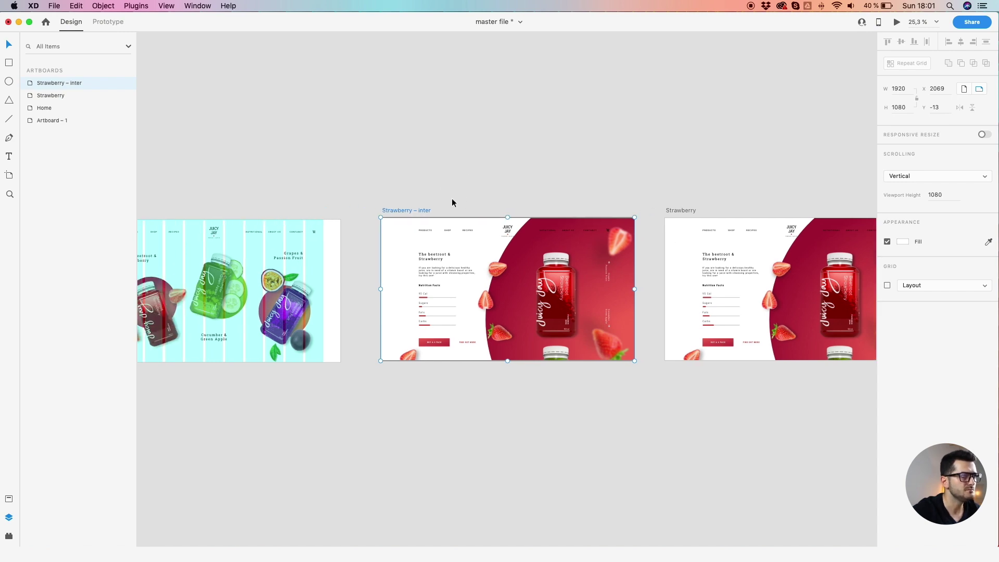
pyautogui.moveTo(423, 212)
pyautogui.mouseDown()
pyautogui.moveTo(411, 209)
pyautogui.moveTo(418, 212)
pyautogui.mouseUp()
pyautogui.scroll(1, 426, 232)
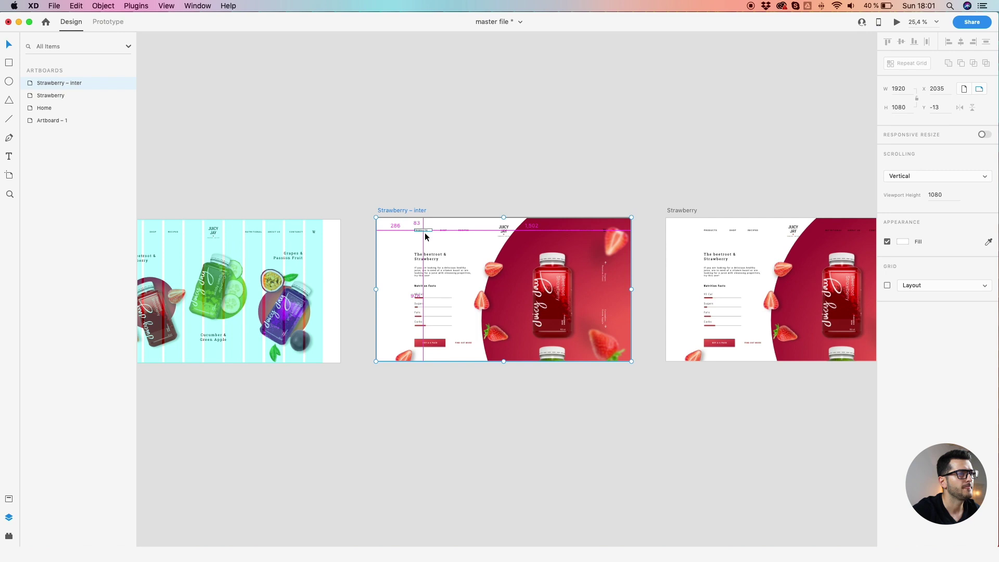
# - Stagger the four nutrition rows on Strawberry – inter, shifting each one further left than the row above, with Carbs at X -153
pyautogui.scroll(3, 400, 307)
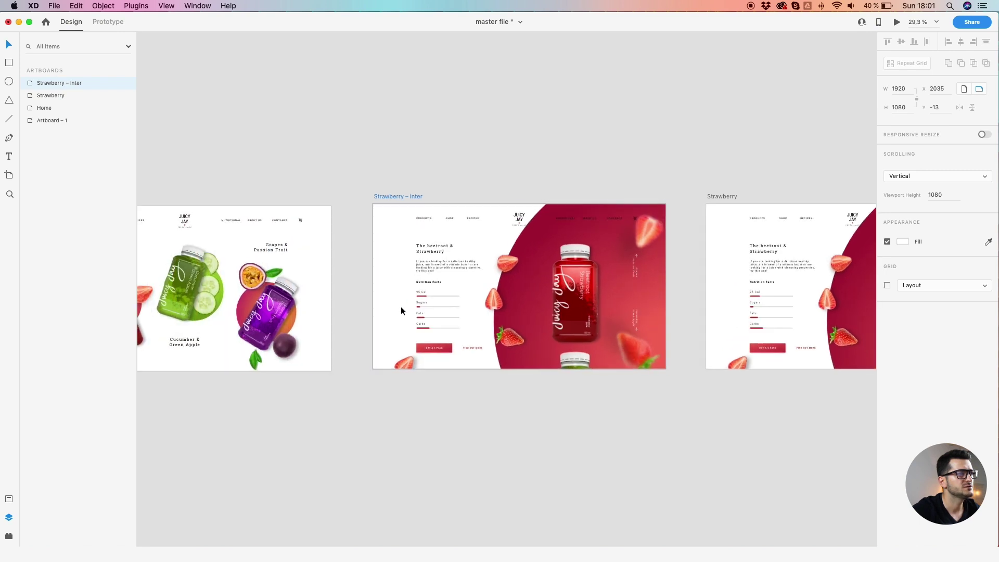
pyautogui.scroll(5, 401, 307)
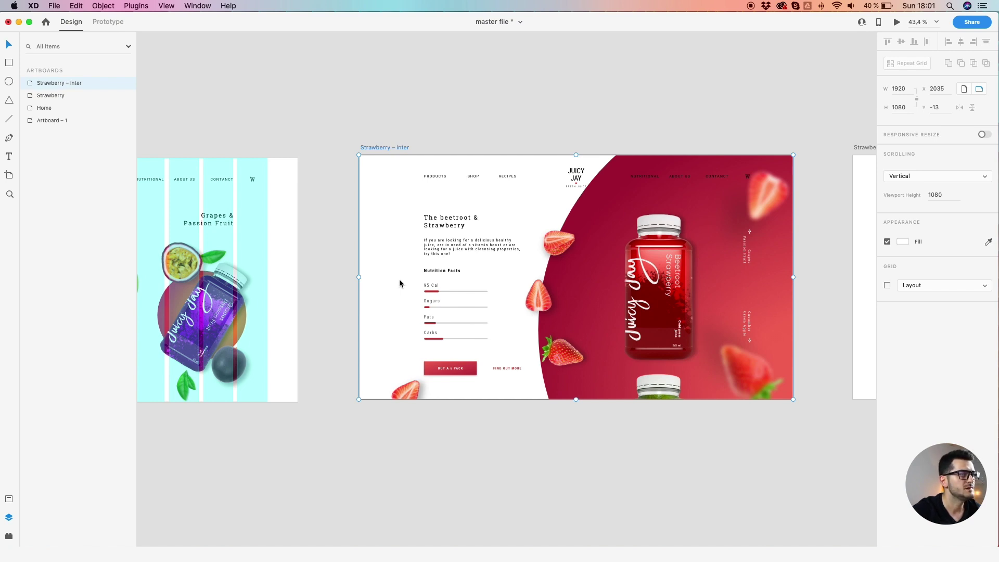
pyautogui.moveTo(401, 281); pyautogui.dragTo(477, 344)
pyautogui.scroll(3, 419, 283)
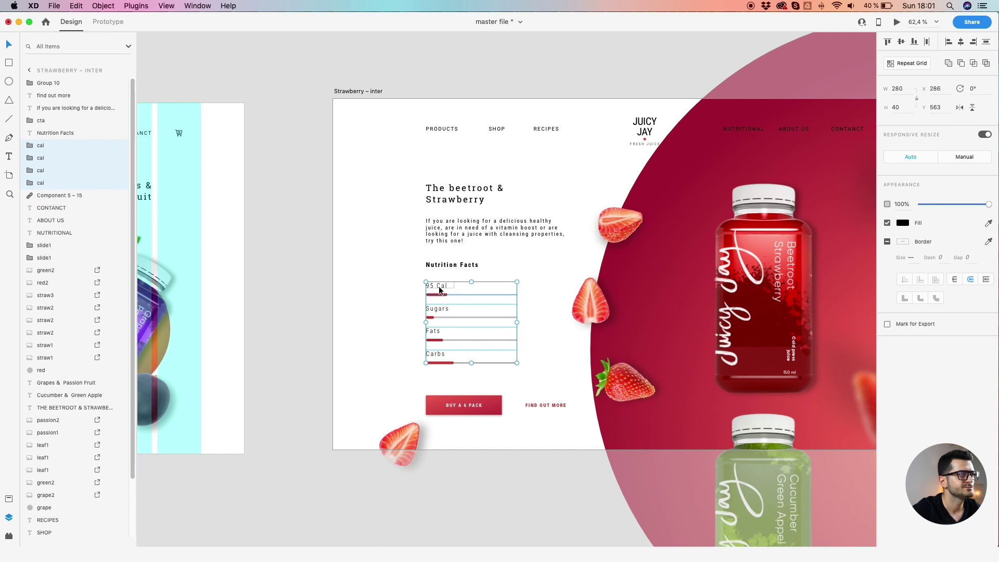
pyautogui.moveTo(439, 289); pyautogui.dragTo(330, 330)
pyautogui.press('Escape')
pyautogui.moveTo(390, 353); pyautogui.dragTo(295, 354)
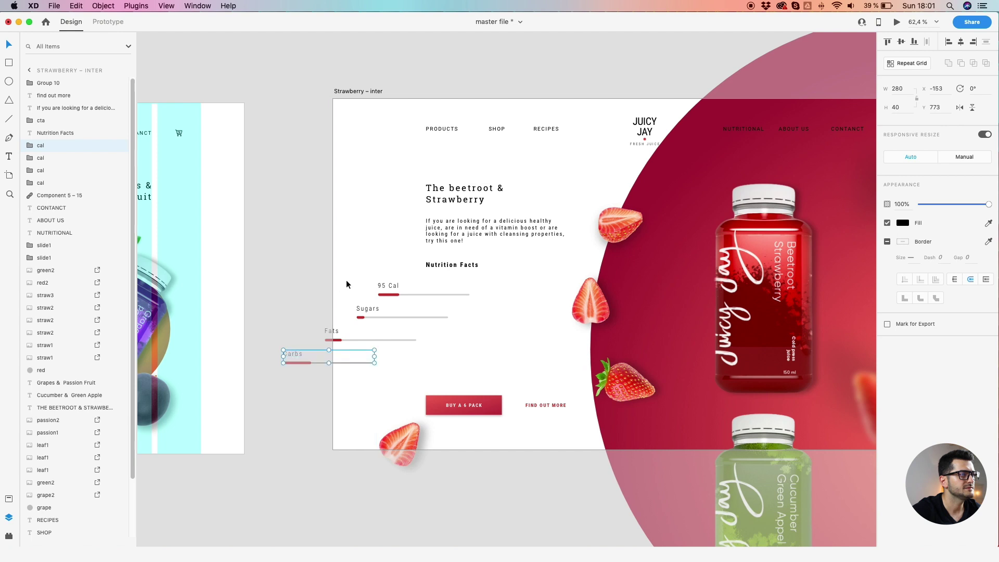
# - Shorten the red bar under 95 Cal to a width of 2
pyautogui.doubleClick(386, 294)
pyautogui.scroll(5, 385, 293)
pyautogui.moveTo(405, 294); pyautogui.dragTo(379, 295)
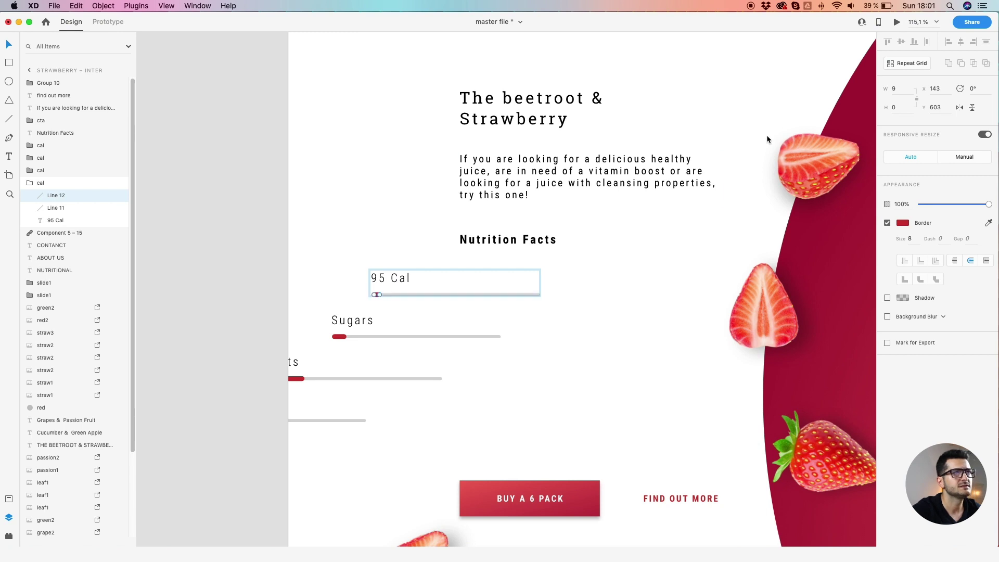
pyautogui.click(907, 90)
pyautogui.write('2')
pyautogui.press('Return')
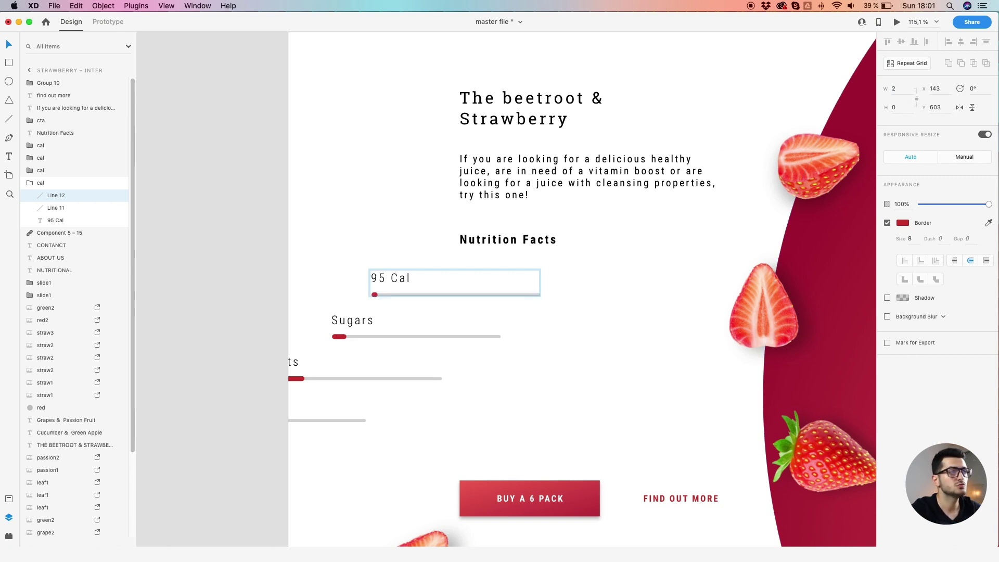
# - Set the width of the red bar in the Sugars row to 2
pyautogui.scroll(2, 329, 368)
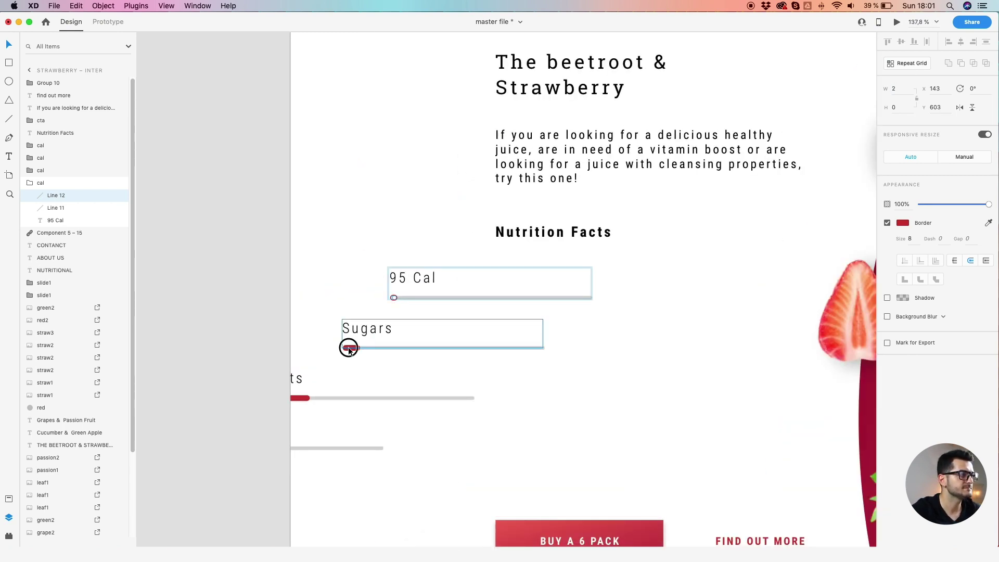
pyautogui.doubleClick(348, 348)
pyautogui.click(900, 89)
pyautogui.write('2')
pyautogui.press('Return')
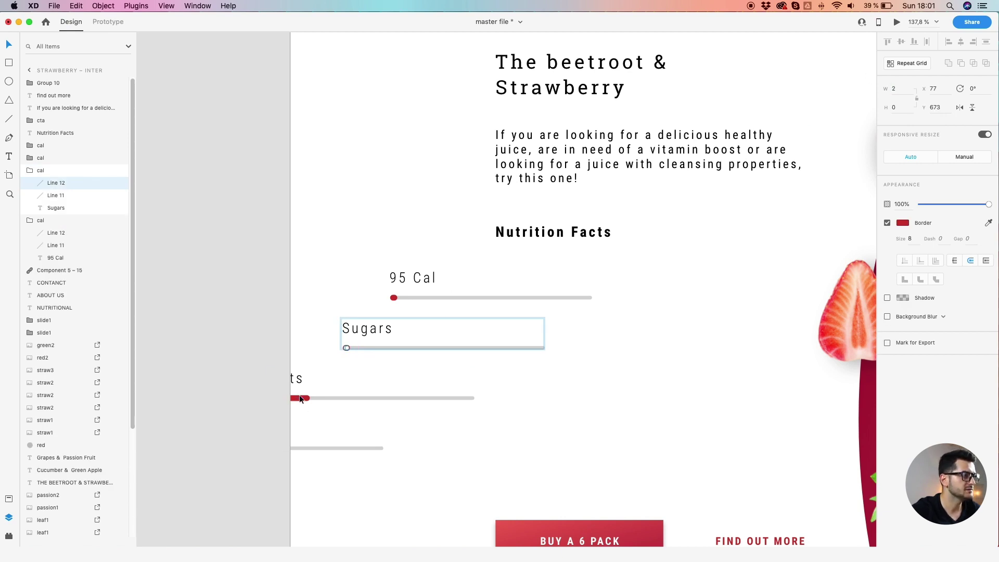
# - Set the width of the red bar in the Fats row to 2
pyautogui.doubleClick(300, 398)
pyautogui.click(898, 88)
pyautogui.write('2')
pyautogui.press('Return')
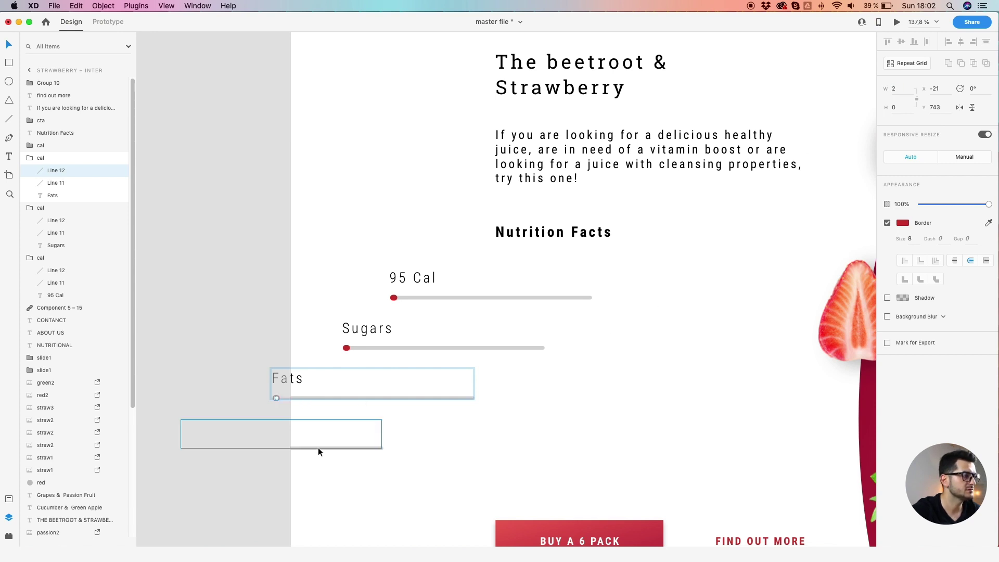
# - Isolate the red line inside the Carbs group and set its width to 2
pyautogui.doubleClick(318, 448)
pyautogui.doubleClick(235, 448)
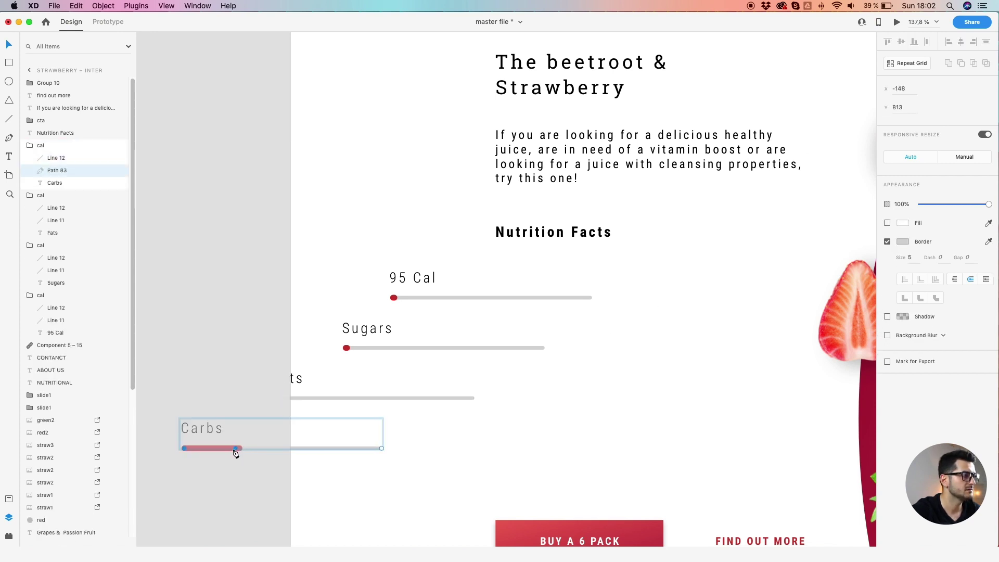
pyautogui.keyDown('shift'); pyautogui.click(72, 154); pyautogui.keyUp('shift')
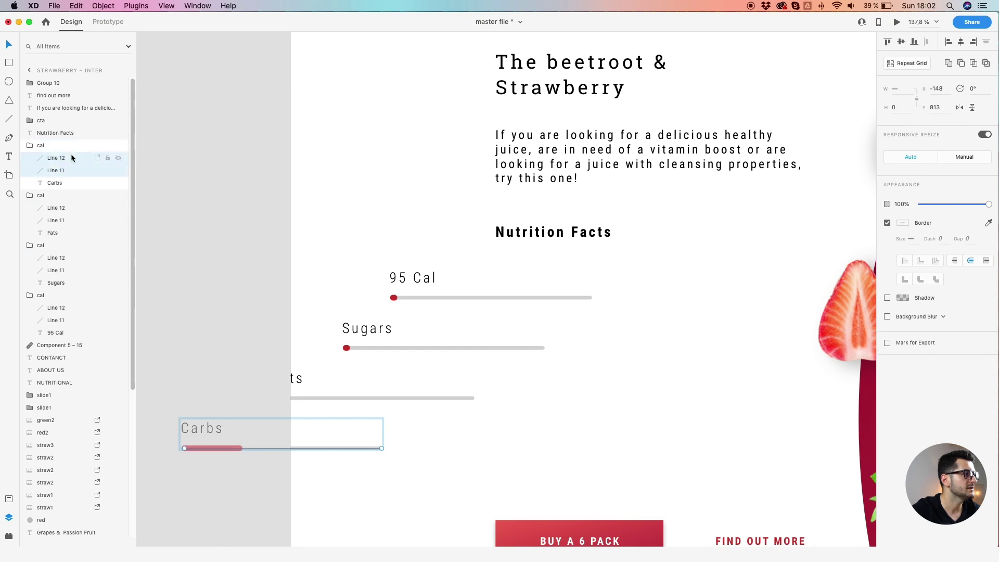
pyautogui.click(66, 158)
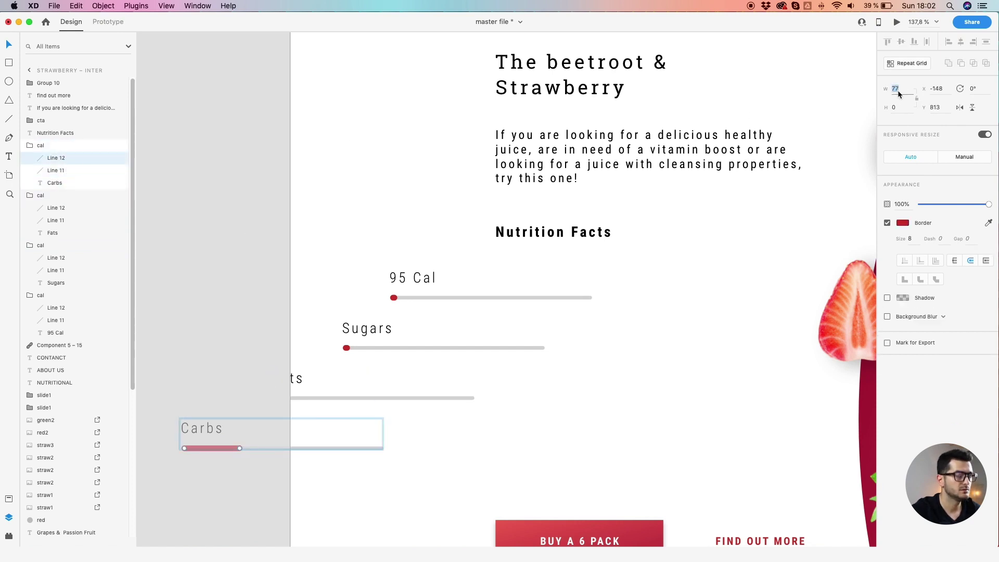
pyautogui.write('2')
pyautogui.press('Return')
# - Make all four staggered nutrition rows fully transparent
pyautogui.moveTo(462, 245); pyautogui.dragTo(194, 461)
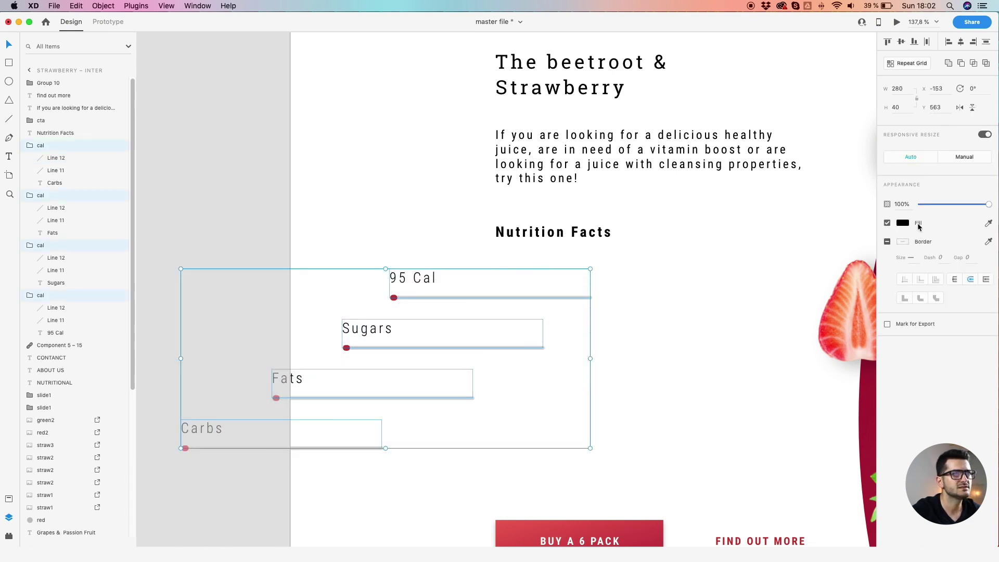
pyautogui.click(833, 202)
pyautogui.click(541, 232)
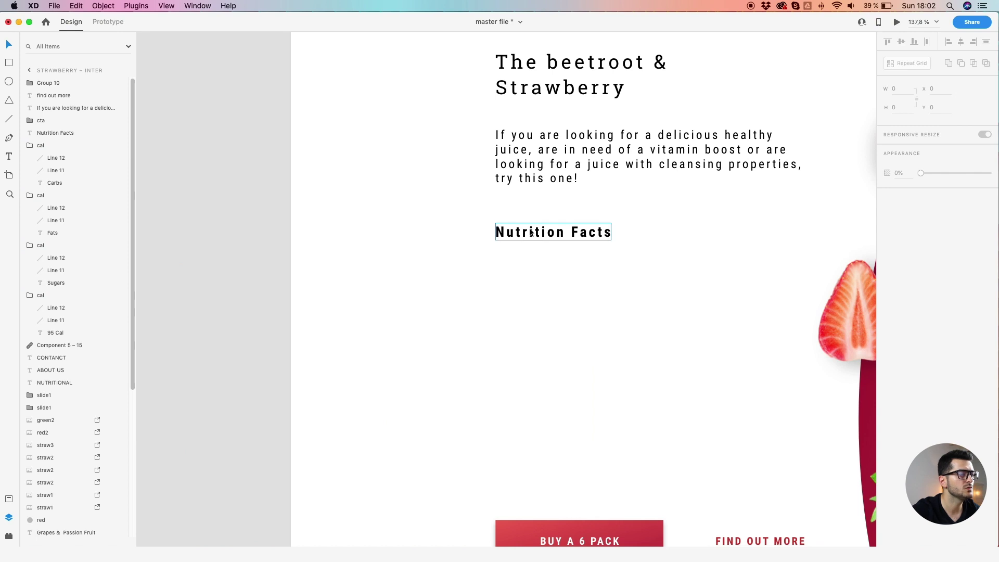
# - Move the Nutrition Facts heading to the left and make it fully transparent
pyautogui.moveTo(541, 233); pyautogui.dragTo(438, 231)
pyautogui.moveTo(989, 318); pyautogui.dragTo(860, 318)
pyautogui.click(692, 315)
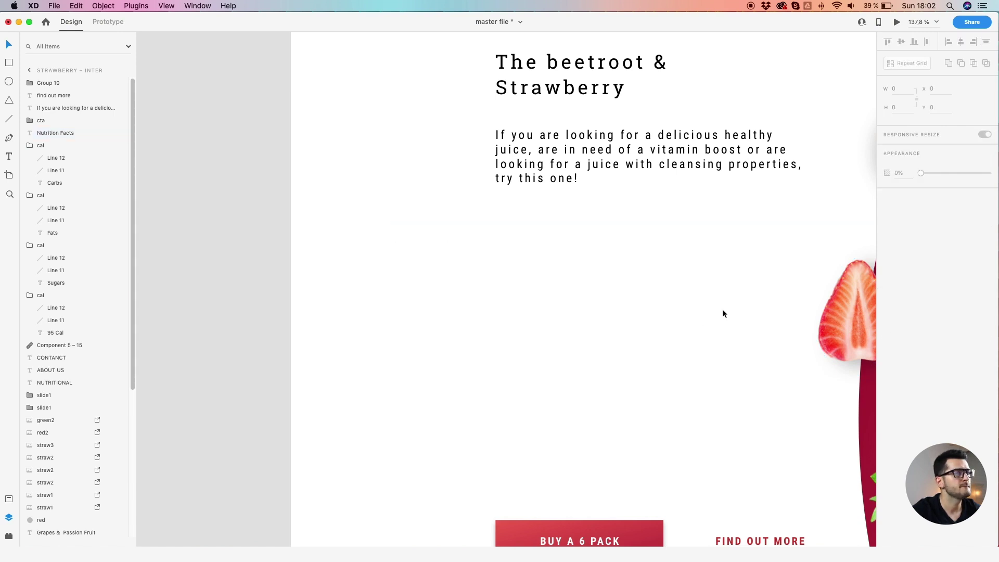
# - Move the description paragraph left to X 114 and reduce its opacity to 0%
pyautogui.scroll(-5, 722, 311)
pyautogui.moveTo(719, 307); pyautogui.dragTo(621, 293)
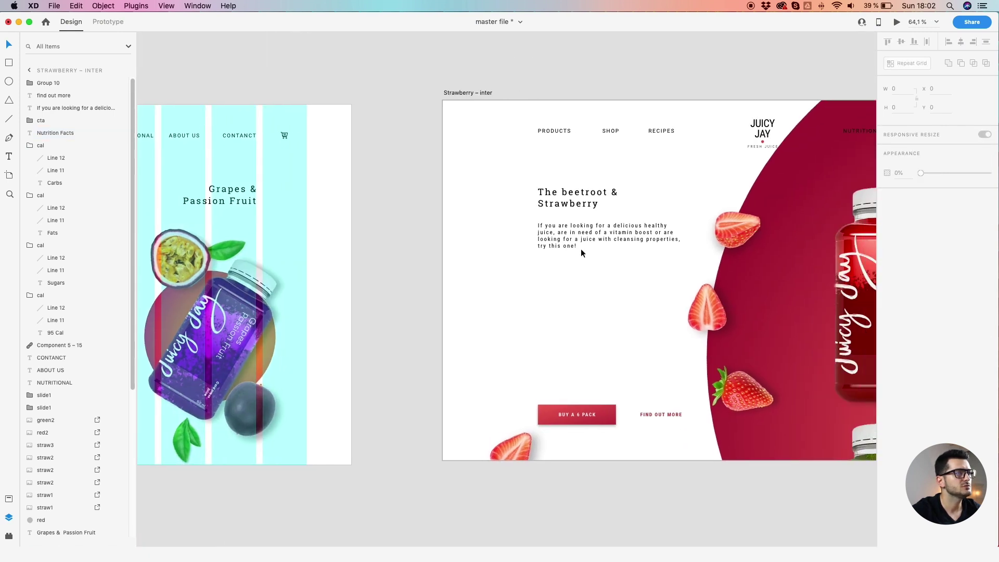
pyautogui.moveTo(576, 229); pyautogui.dragTo(518, 229)
pyautogui.moveTo(935, 318); pyautogui.dragTo(913, 315)
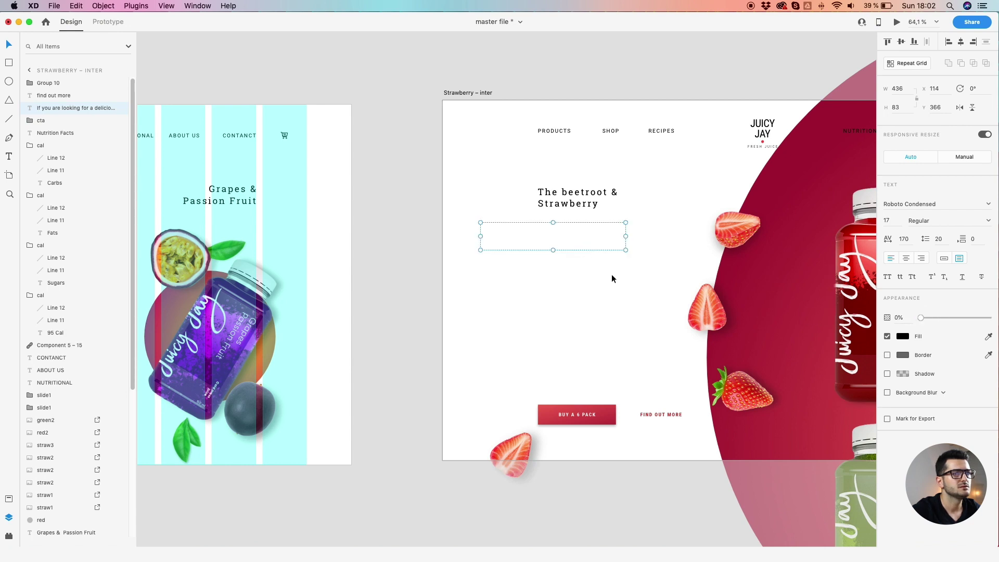
# - Move the Buy a 6 Pack button straight down to Y 953 and make it fully transparent
pyautogui.scroll(-3, 598, 296)
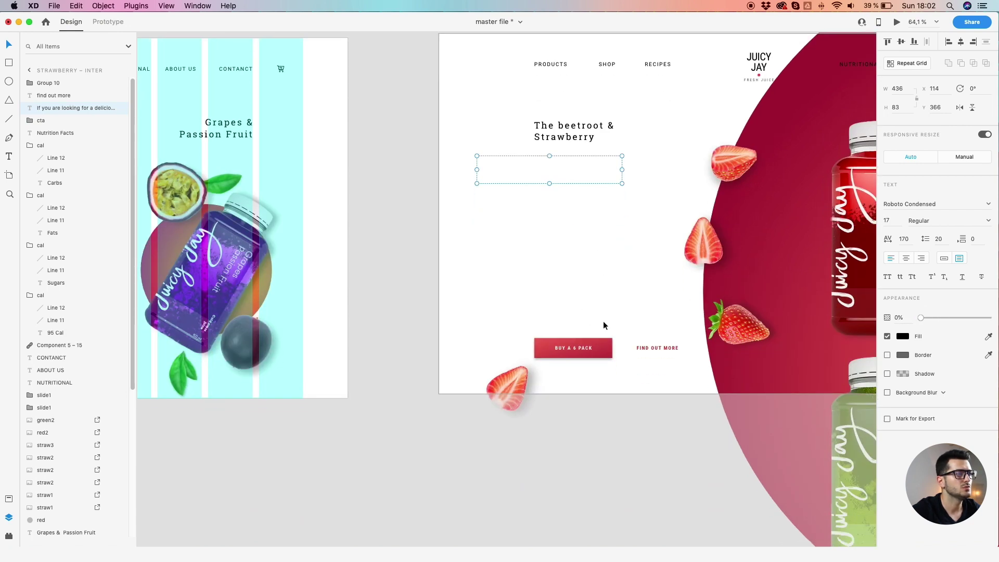
pyautogui.click(599, 353)
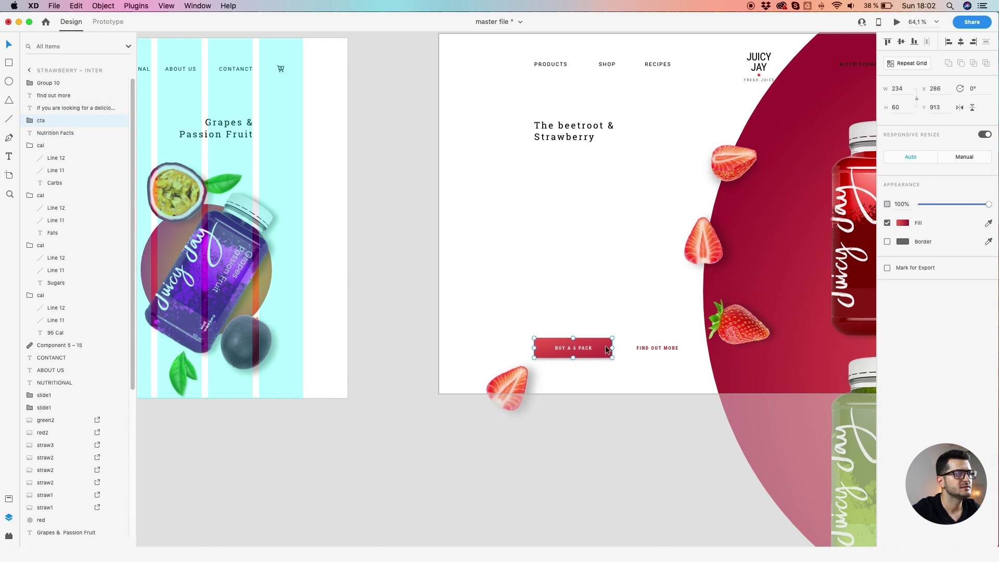
pyautogui.moveTo(606, 350); pyautogui.dragTo(606, 364)
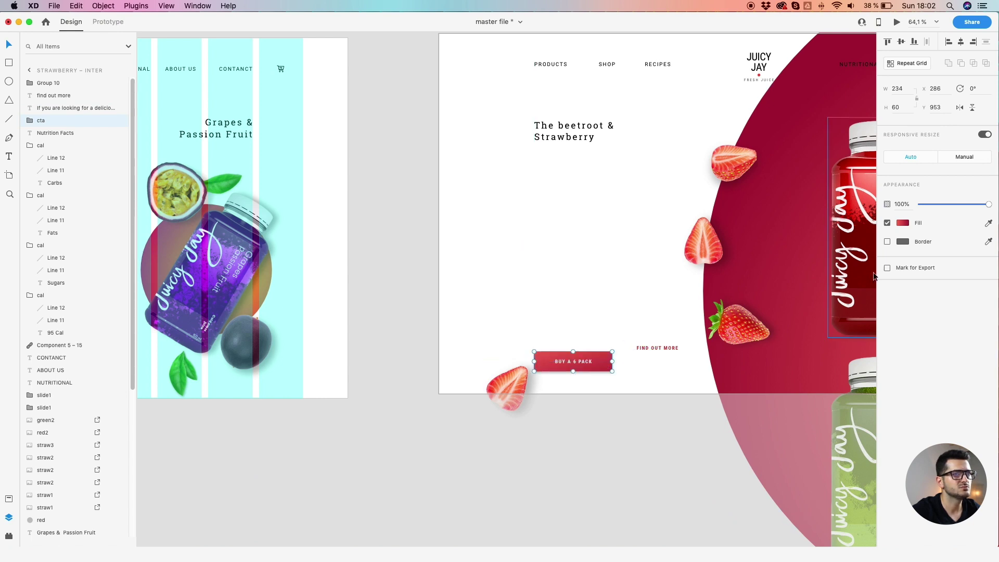
pyautogui.moveTo(941, 206); pyautogui.dragTo(800, 205)
# - Move the Find Out More text straight down to Y 953 and set its opacity to 0%
pyautogui.click(666, 352)
pyautogui.moveTo(666, 352); pyautogui.dragTo(666, 356)
pyautogui.moveTo(951, 322); pyautogui.dragTo(916, 323)
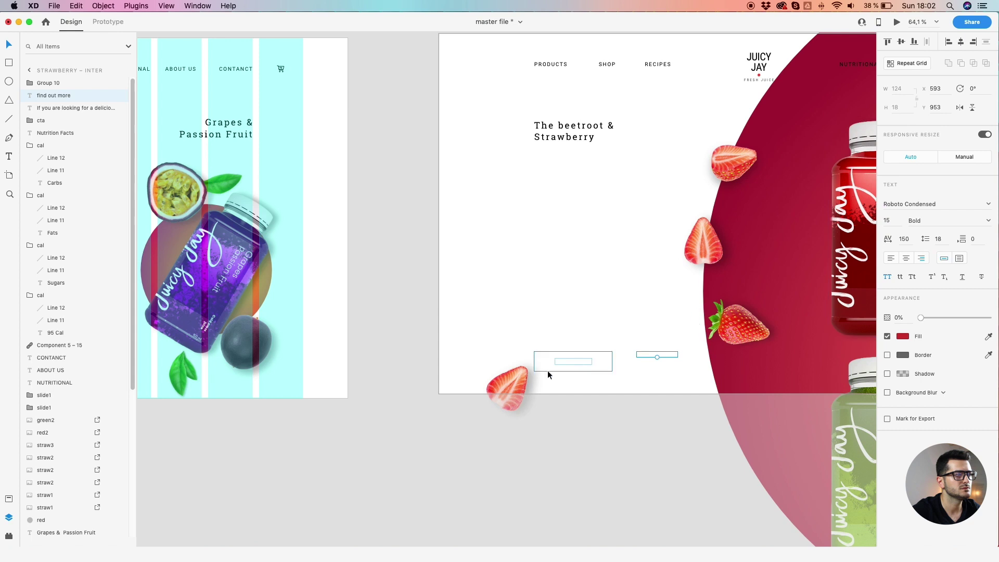
# - Move the strawberry slice near the artboard's lower edge to X 69, Y 1067.59 and set its opacity to 0%
pyautogui.click(511, 384)
pyautogui.moveTo(510, 384); pyautogui.dragTo(492, 409)
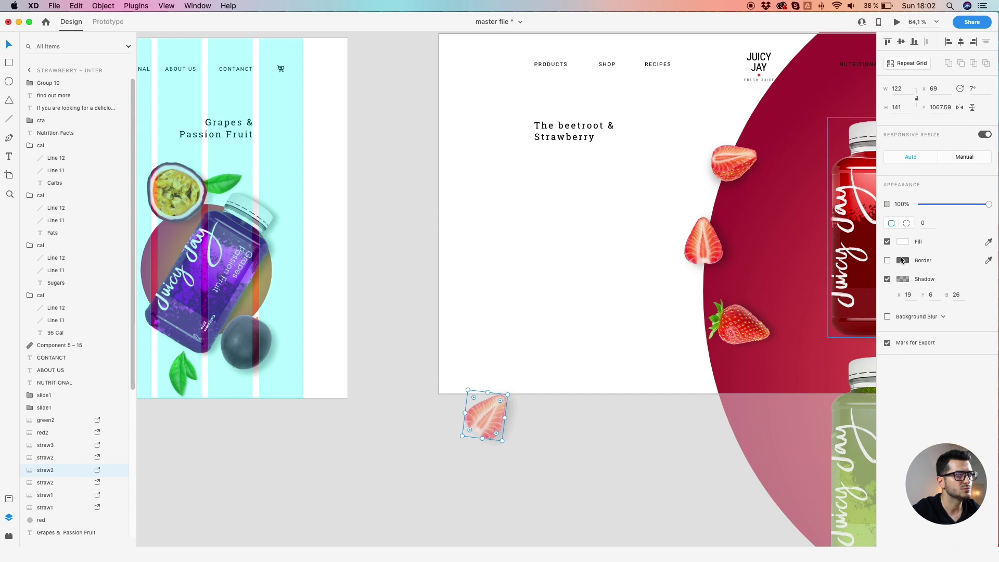
pyautogui.moveTo(934, 206); pyautogui.dragTo(858, 203)
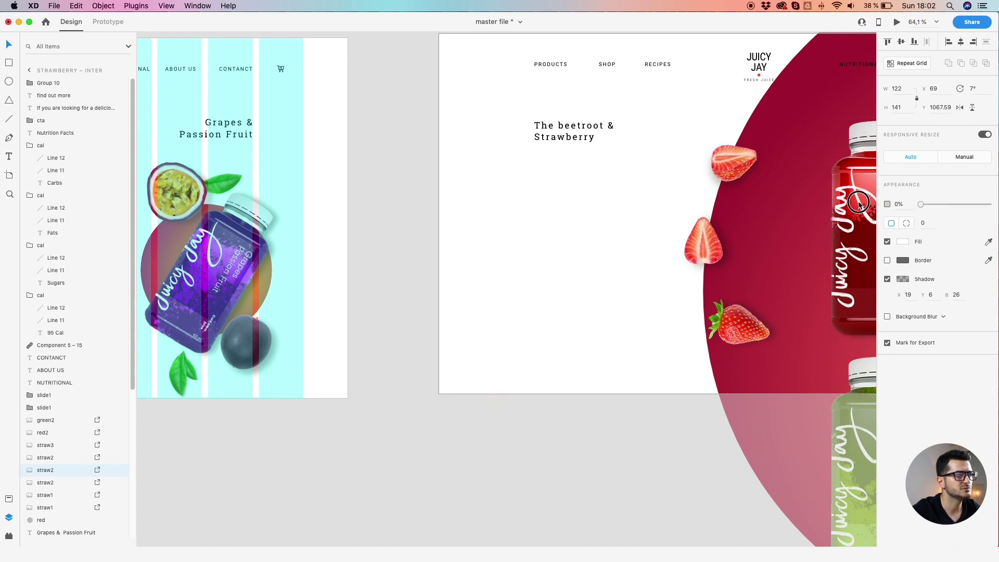
pyautogui.click(585, 449)
pyautogui.scroll(-5, 558, 416)
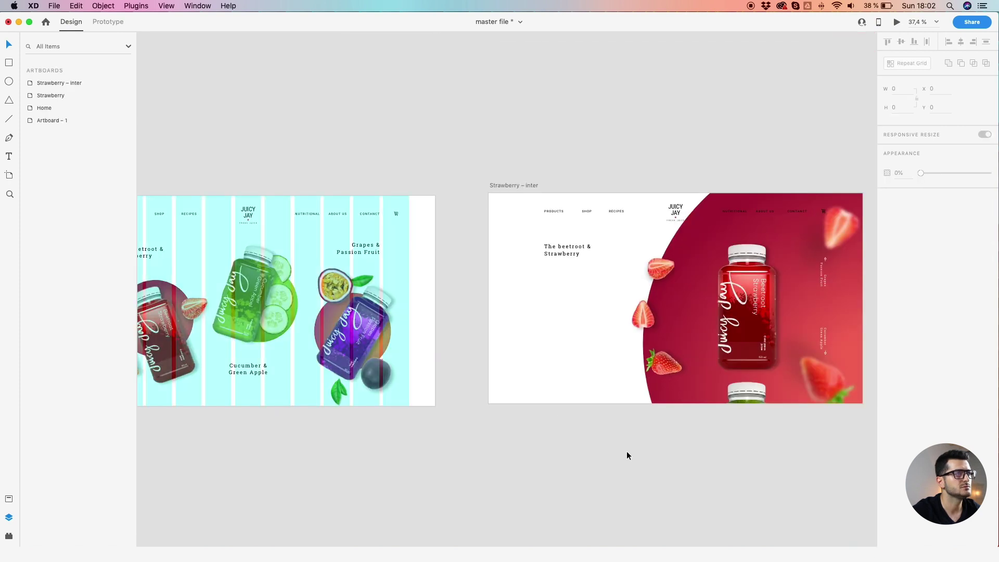
# - Move the green bottle on Strawberry – inter straight down to Y 1074 and set its opacity to 0%
pyautogui.moveTo(625, 450); pyautogui.dragTo(441, 412)
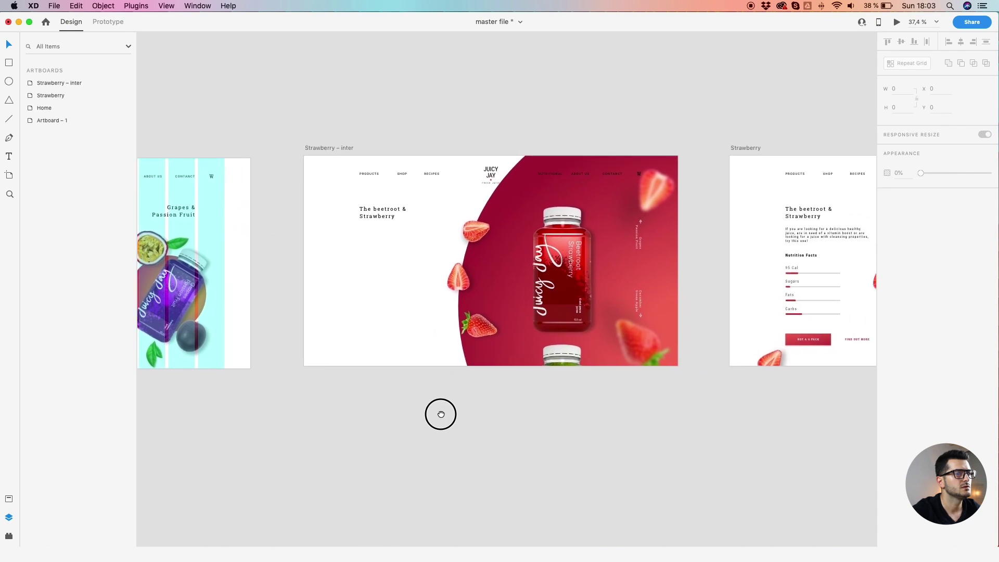
pyautogui.click(564, 359)
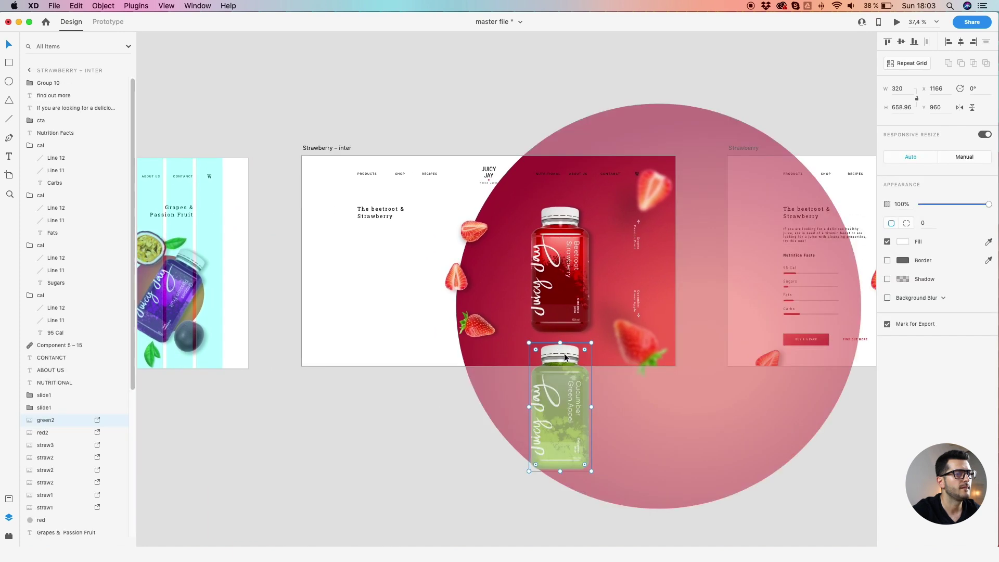
pyautogui.moveTo(564, 353); pyautogui.dragTo(564, 392)
pyautogui.scroll(5, 563, 369)
pyautogui.scroll(3, 564, 370)
pyautogui.click(562, 316)
pyautogui.click(560, 383)
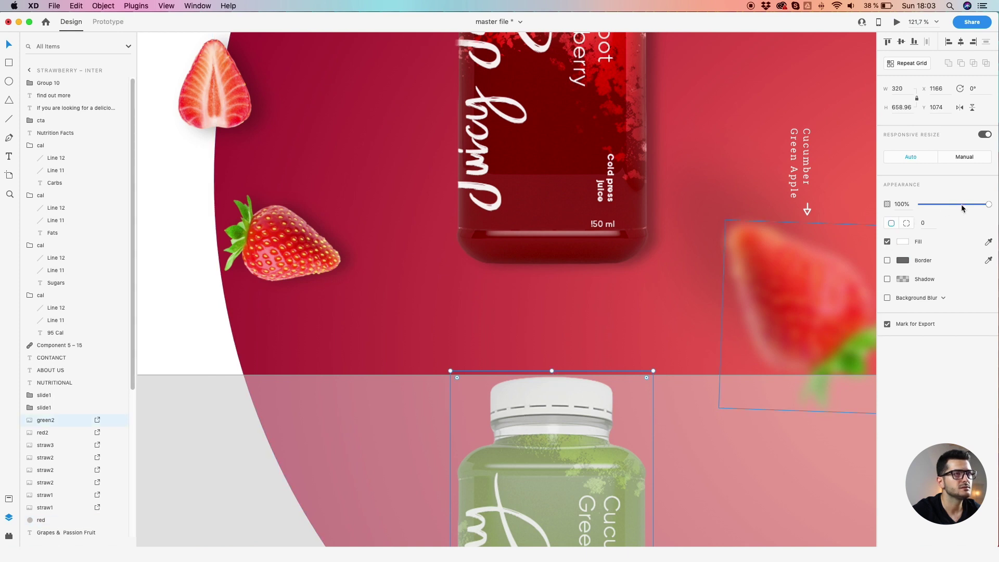
pyautogui.moveTo(962, 208); pyautogui.dragTo(845, 208)
pyautogui.scroll(-5, 685, 272)
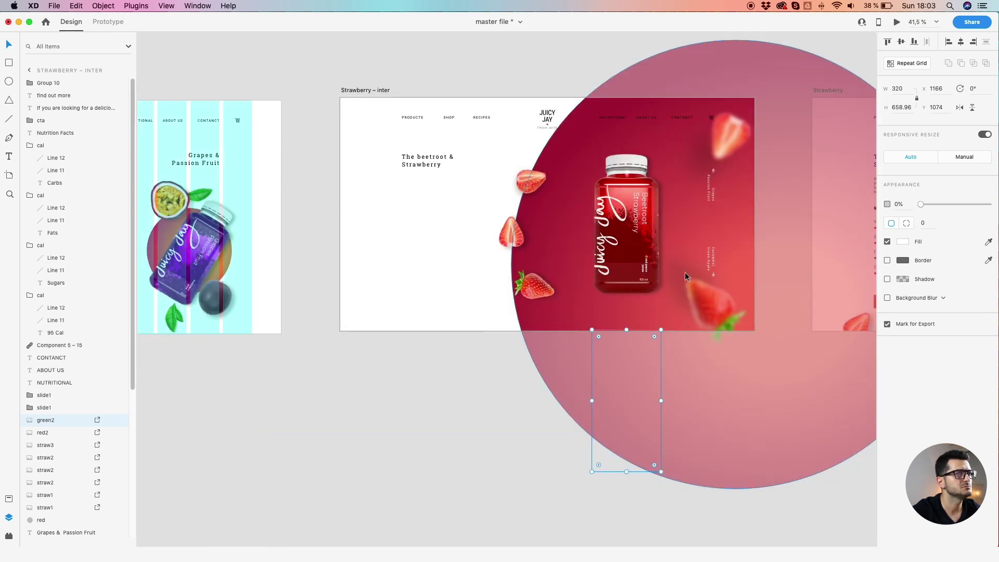
# - Move the vertical Cucumber Green Apple label up and the Grapes Passion Fruit label down to Y 406.5, making both fully transparent
pyautogui.click(715, 266)
pyautogui.scroll(2, 713, 265)
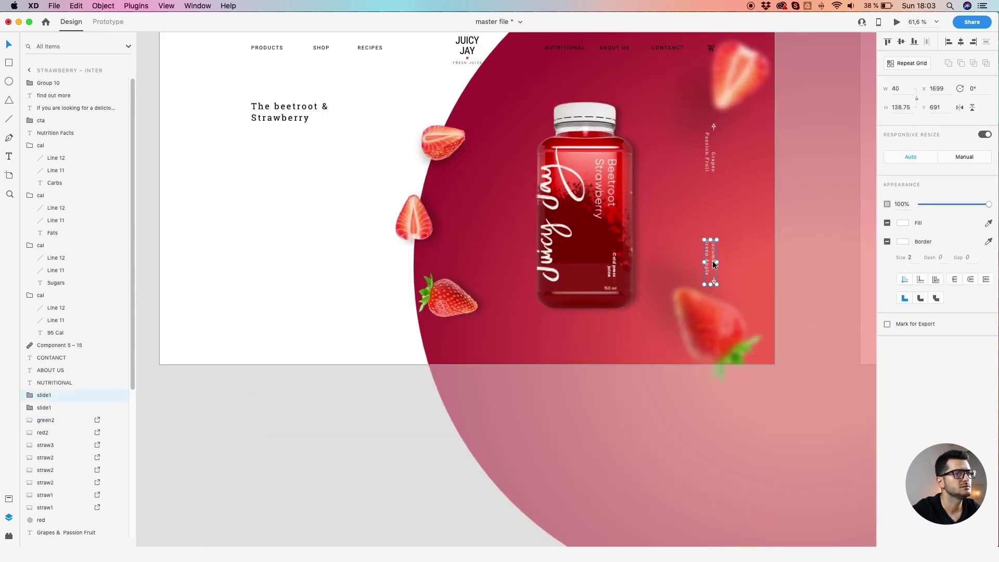
pyautogui.moveTo(711, 255); pyautogui.dragTo(712, 227)
pyautogui.moveTo(711, 162); pyautogui.dragTo(709, 200)
pyautogui.keyDown('shift'); pyautogui.click(712, 190); pyautogui.keyUp('shift')
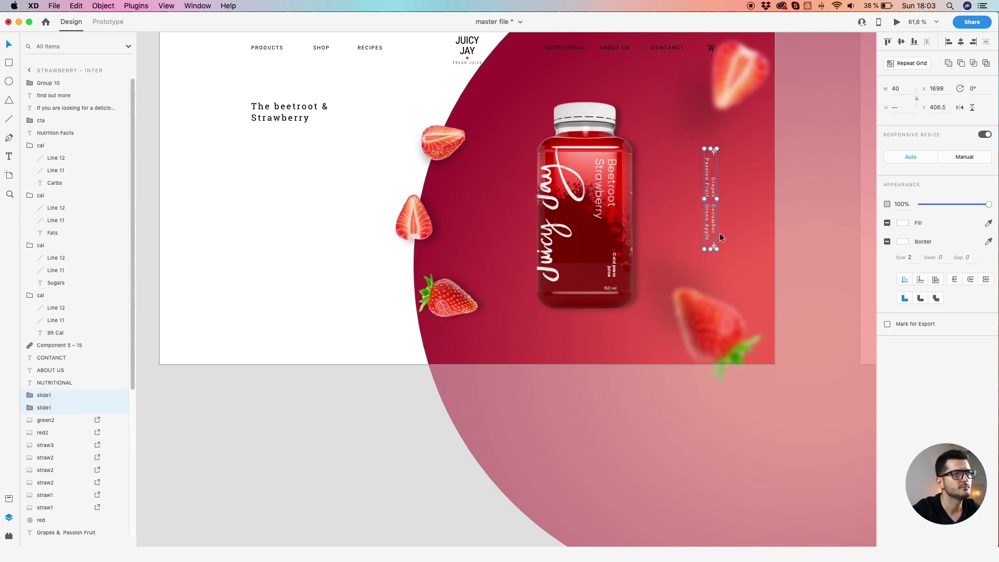
pyautogui.moveTo(989, 204); pyautogui.dragTo(847, 205)
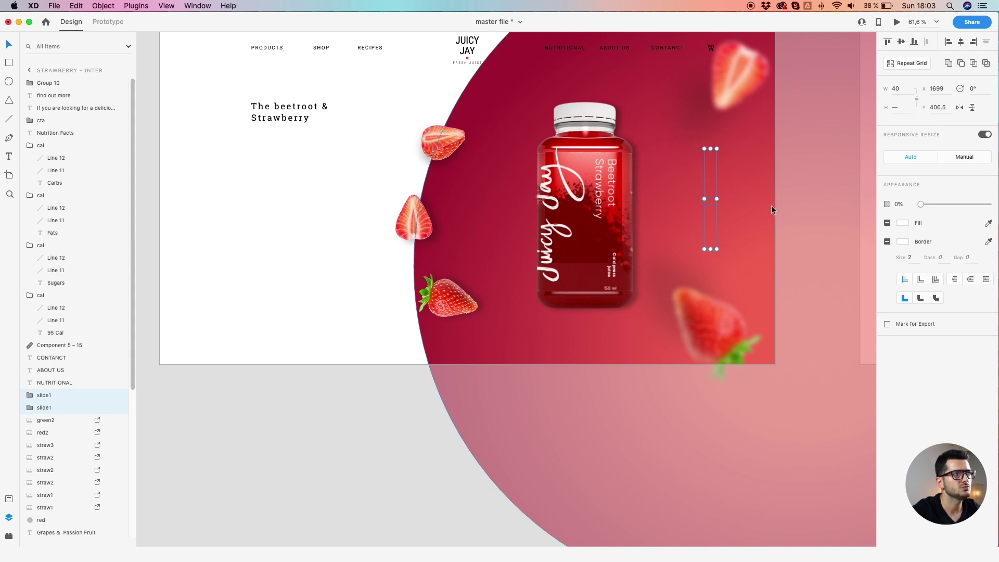
# - Group the two blurred strawberries on the Strawberry – inter artboard and name the group "strawberry blur"
pyautogui.click(727, 107)
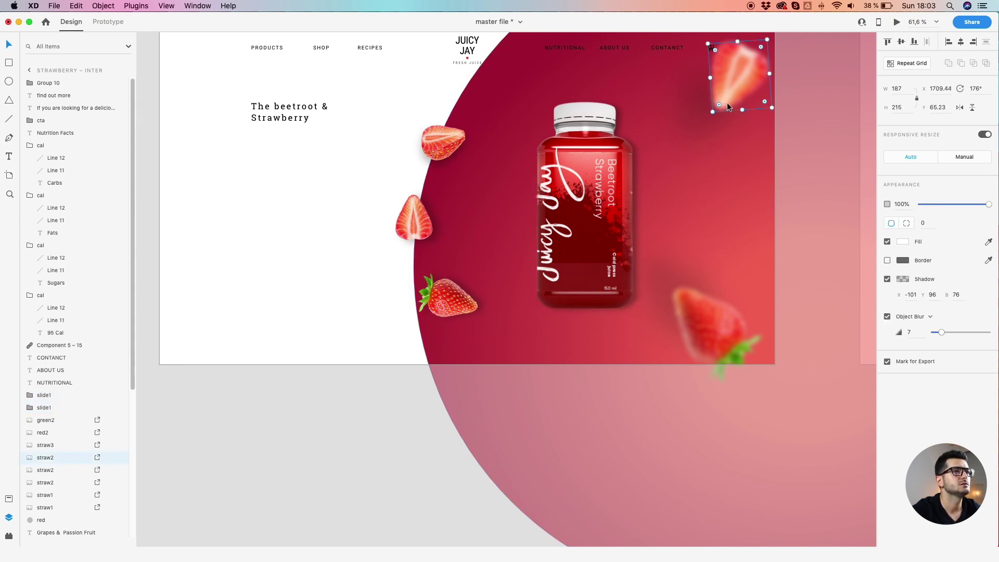
pyautogui.keyDown('shift'); pyautogui.click(708, 350); pyautogui.keyUp('shift')
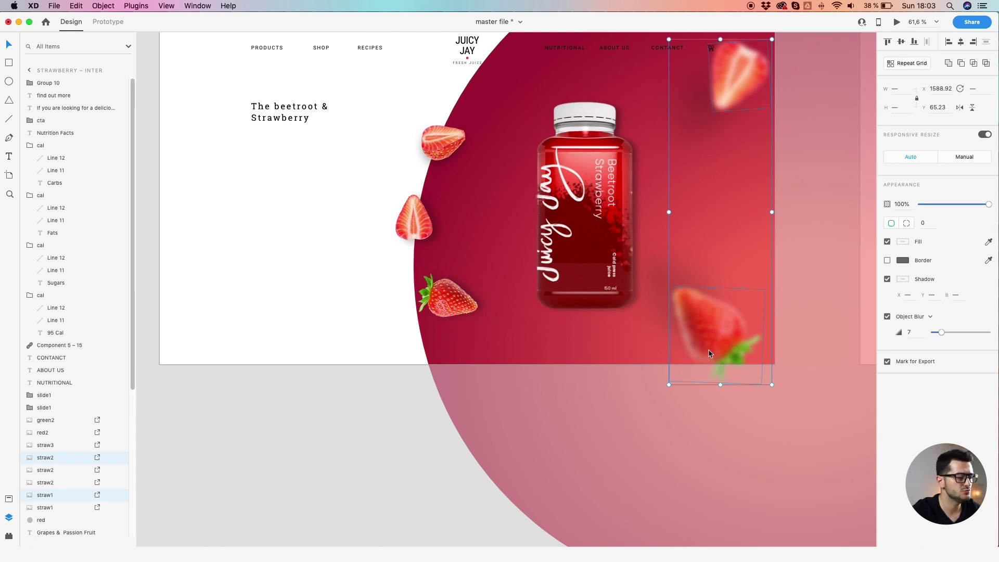
pyautogui.scroll(-3, 708, 353)
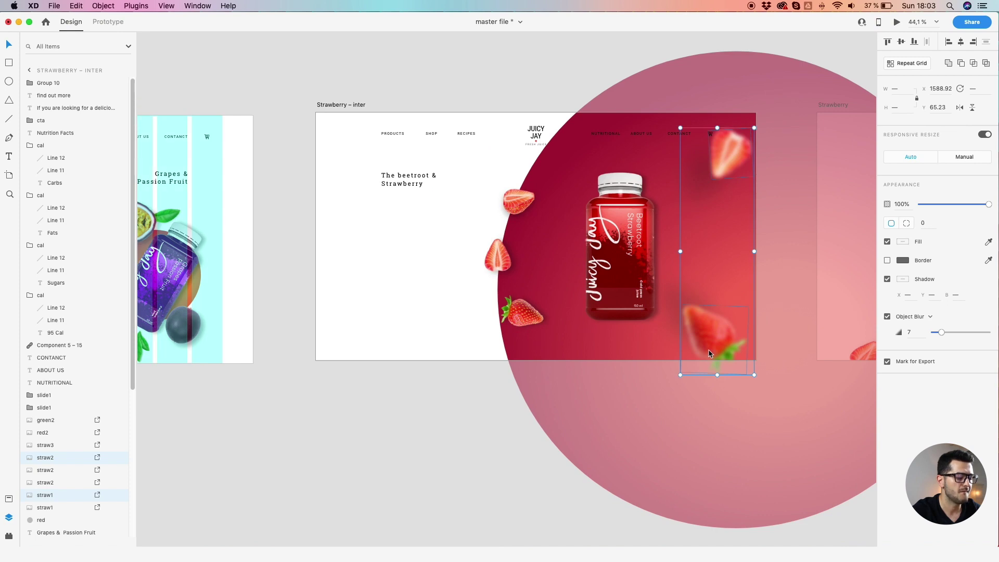
pyautogui.hscroll(5, 723, 350)
pyautogui.scroll(2, 724, 350)
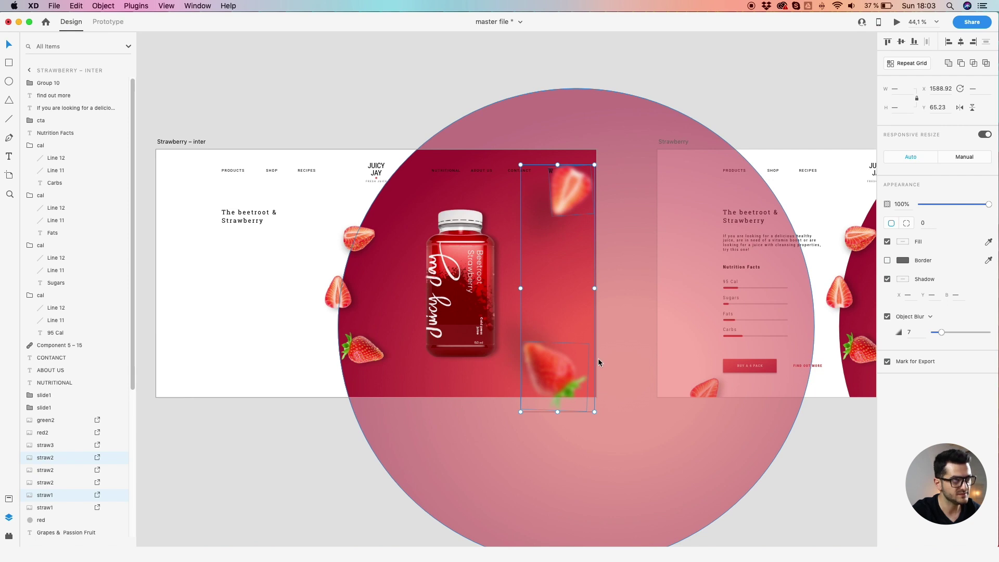
pyautogui.press('super+g')
pyautogui.doubleClick(50, 458)
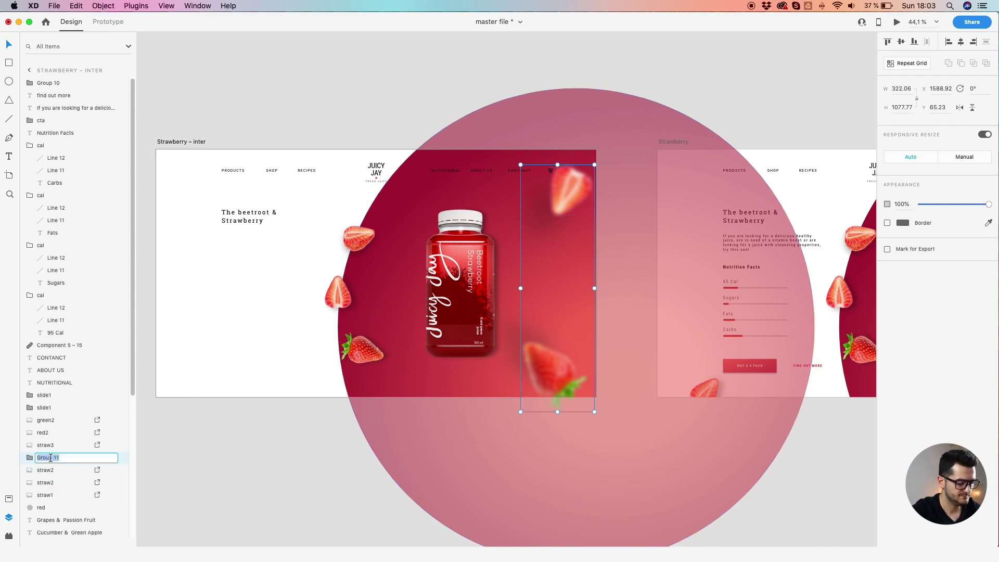
pyautogui.write('strawberry blur')
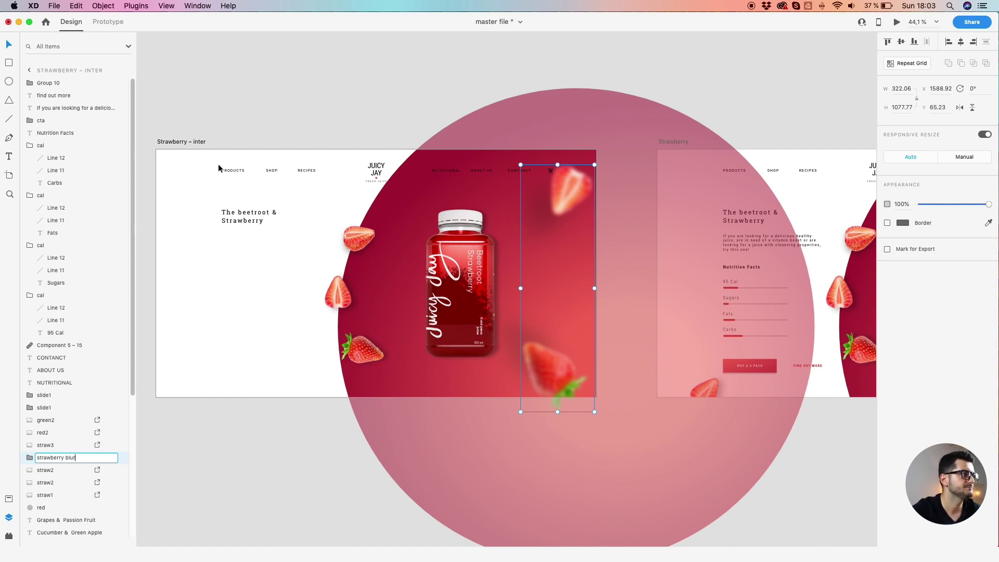
pyautogui.press('Return')
# - Group the two blurred strawberries on the Strawberry artboard and give the group the same name, "strawberry blur"
pyautogui.hscroll(8, 566, 366)
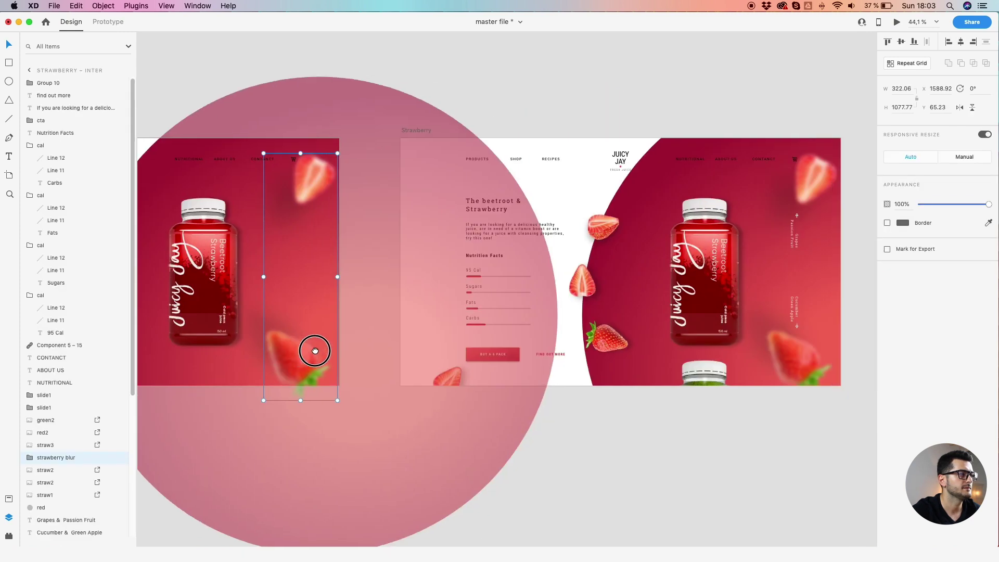
pyautogui.click(787, 177)
pyautogui.keyDown('shift'); pyautogui.click(760, 389); pyautogui.keyUp('shift')
pyautogui.press('super+g')
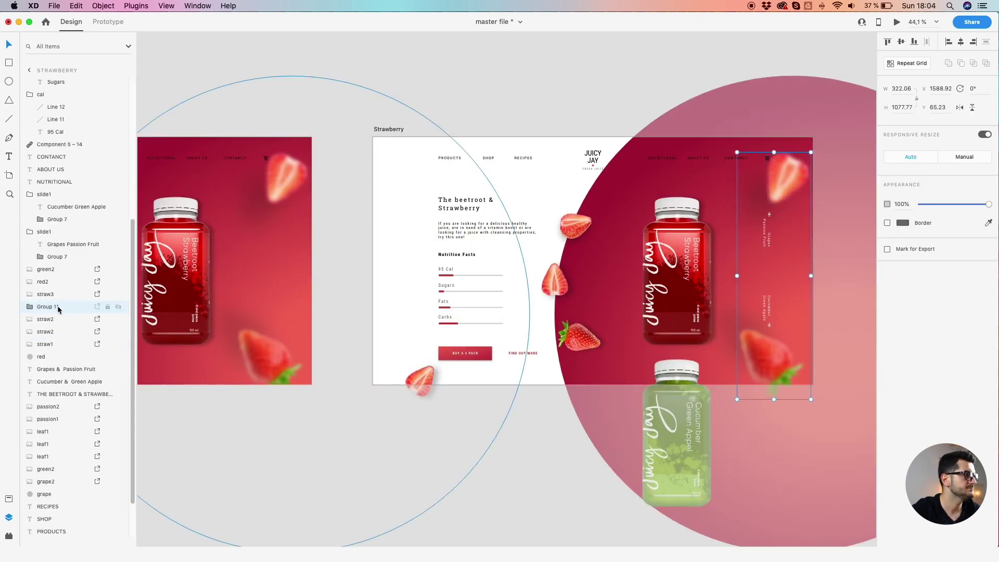
pyautogui.click(279, 208)
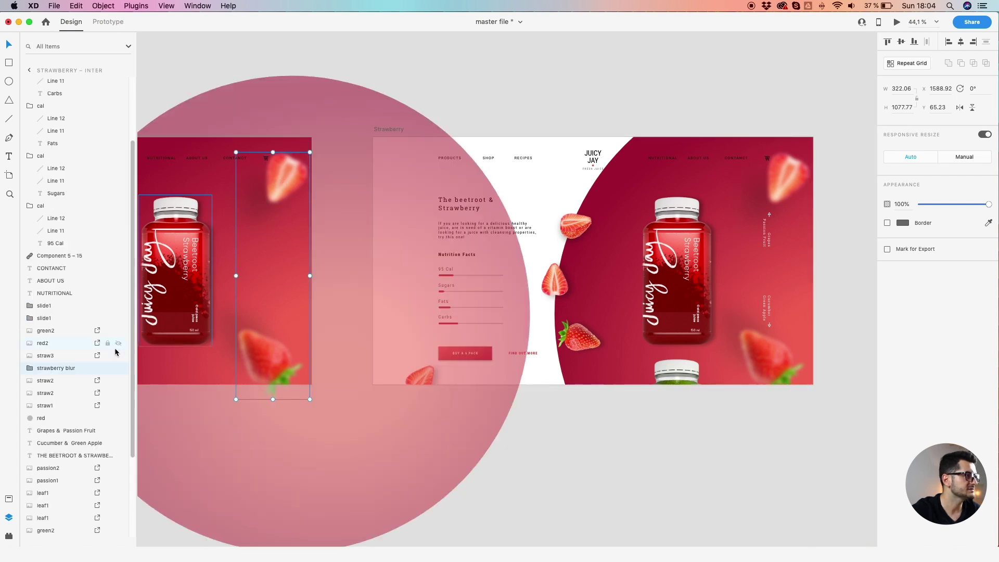
pyautogui.doubleClick(62, 369)
pyautogui.press('super+c')
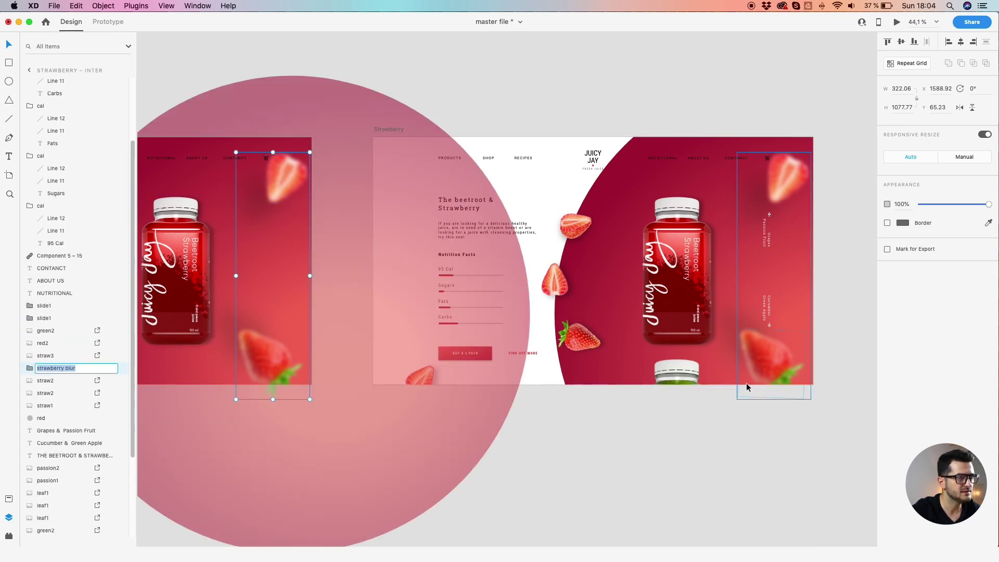
pyautogui.click(761, 367)
pyautogui.doubleClick(54, 444)
pyautogui.press('super+v')
pyautogui.press('Return')
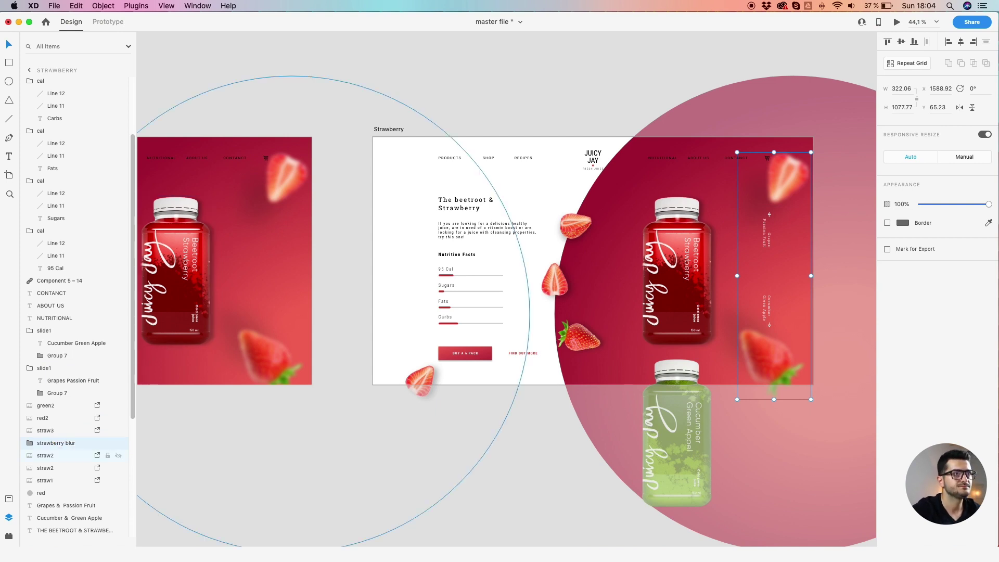
# - Move the upper blurred strawberry on Strawberry – inter outside the artboard, beyond its upper-right corner
pyautogui.click(390, 94)
pyautogui.doubleClick(290, 166)
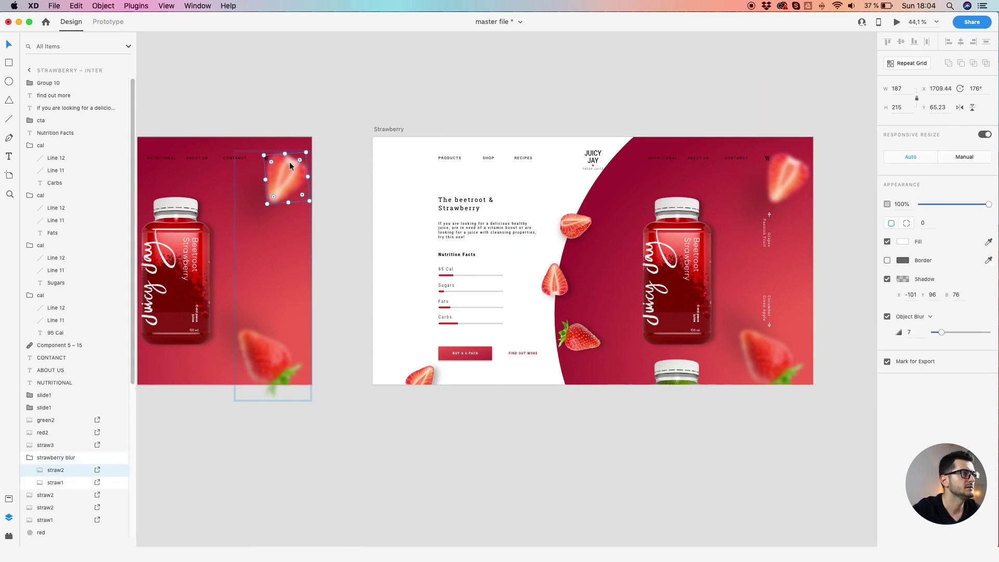
pyautogui.moveTo(284, 171); pyautogui.dragTo(358, 120)
# - Move the lower blurred strawberry off the lower-right corner of Strawberry – inter and rotate it to -160°
pyautogui.click(268, 363)
pyautogui.moveTo(270, 362); pyautogui.dragTo(335, 420)
pyautogui.moveTo(335, 418); pyautogui.dragTo(322, 389)
pyautogui.scroll(5, 316, 403)
pyautogui.scroll(5, 302, 390)
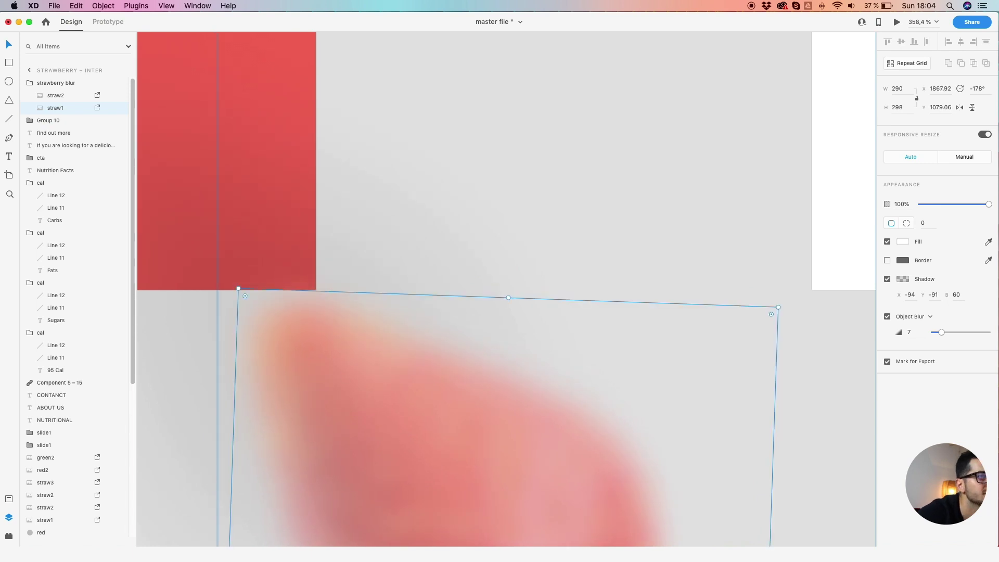
pyautogui.moveTo(926, 208); pyautogui.dragTo(988, 204)
pyautogui.scroll(-5, 536, 275)
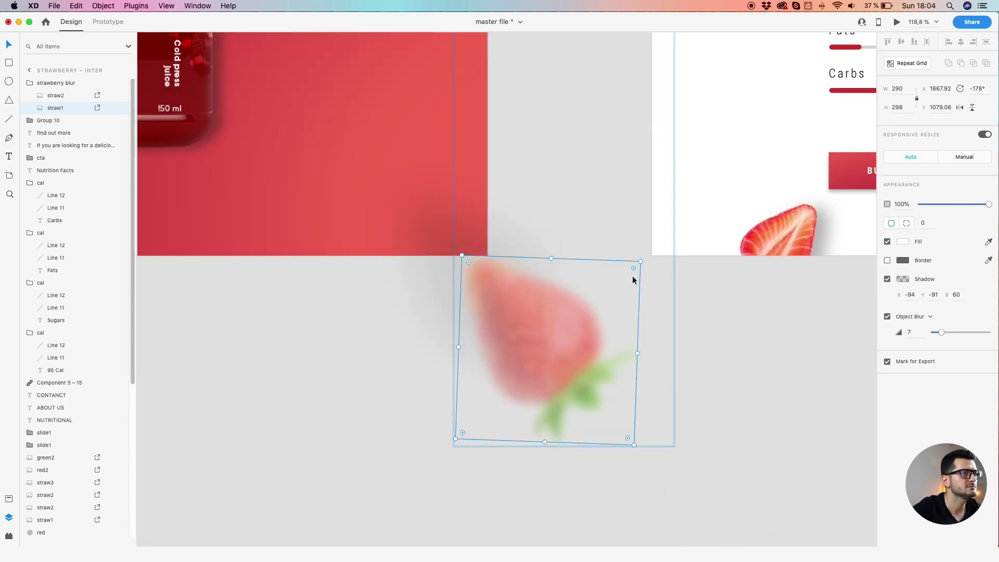
pyautogui.moveTo(641, 259); pyautogui.dragTo(656, 292)
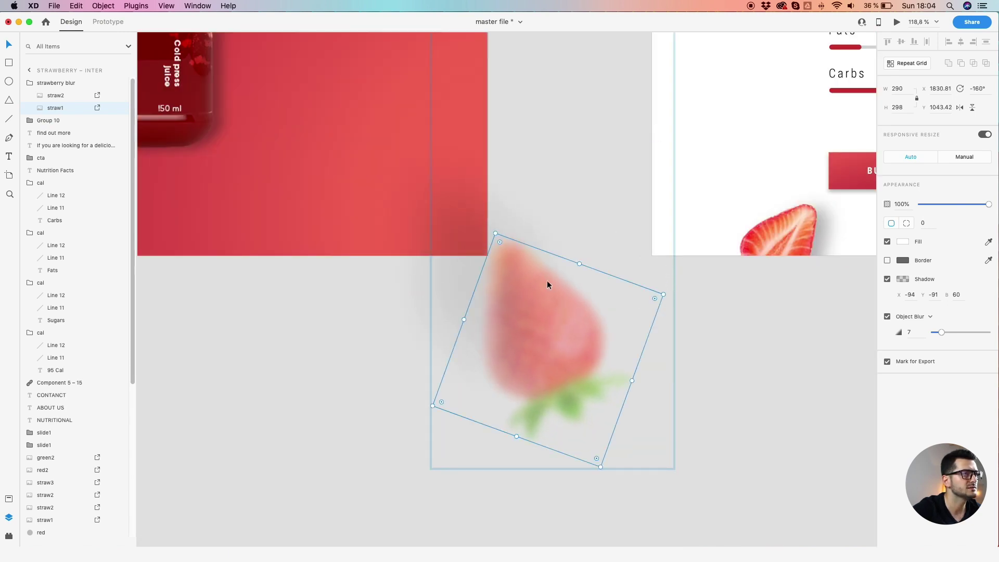
pyautogui.click(557, 186)
pyautogui.scroll(-8, 357, 307)
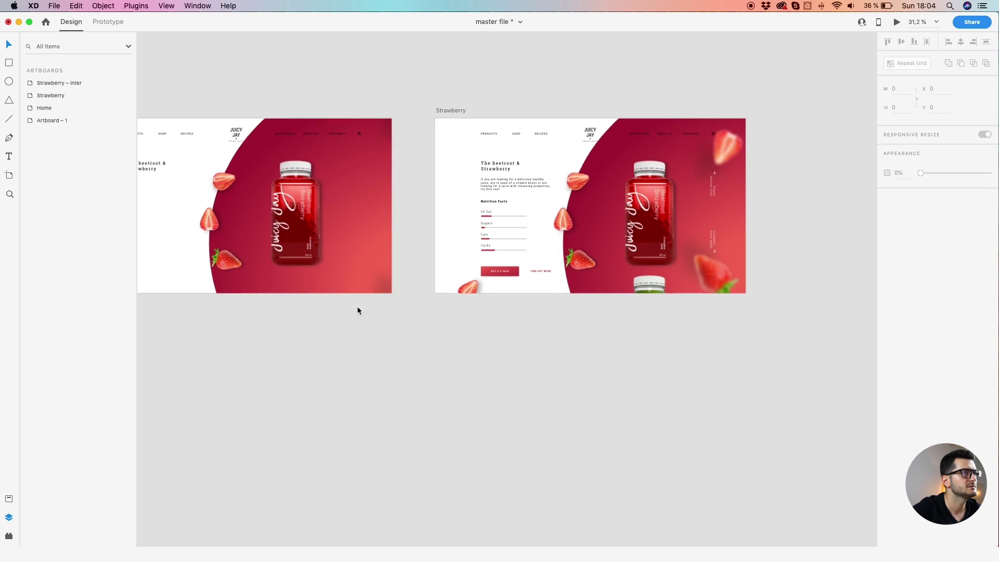
# - Compare the Home and Strawberry – inter artboards, checking the position of "The beetroot & Strawberry" heading on both
pyautogui.moveTo(341, 334); pyautogui.dragTo(595, 361)
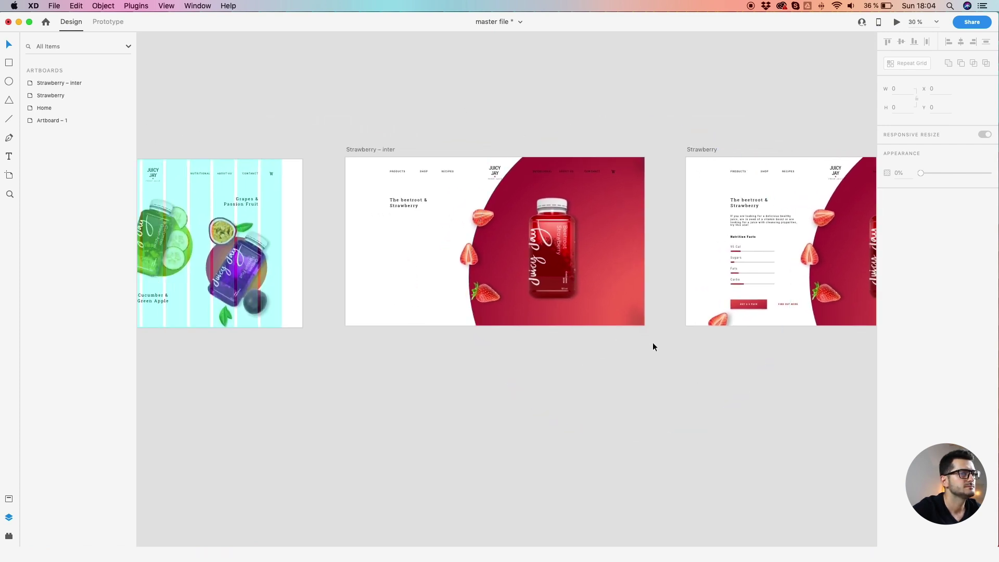
pyautogui.moveTo(292, 123); pyautogui.dragTo(474, 139)
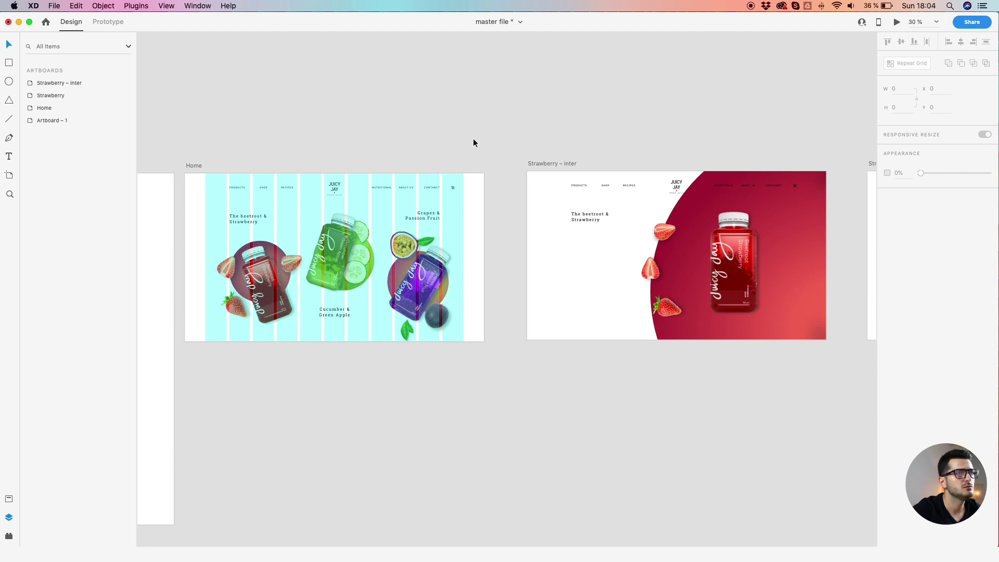
pyautogui.scroll(-1, 473, 139)
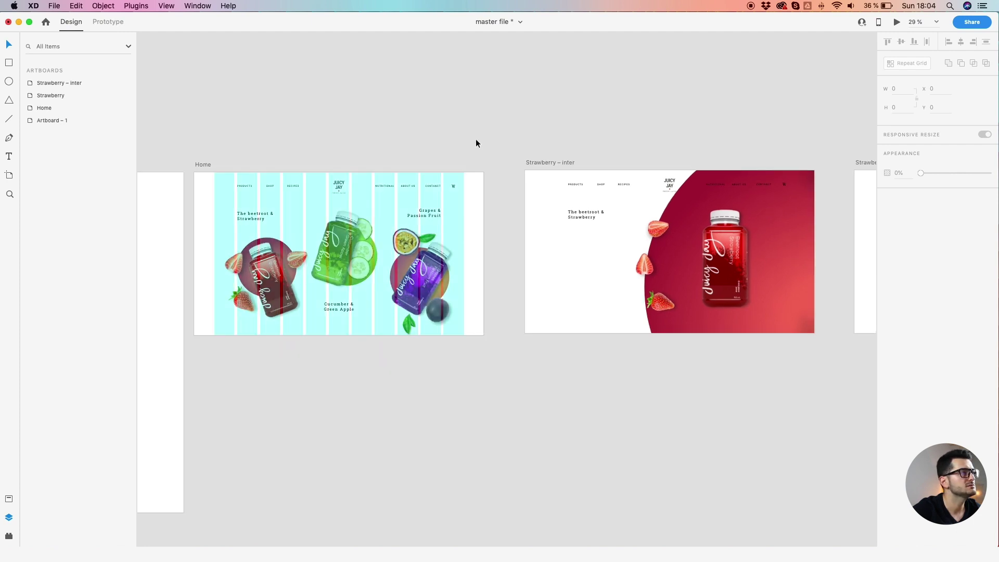
pyautogui.click(588, 213)
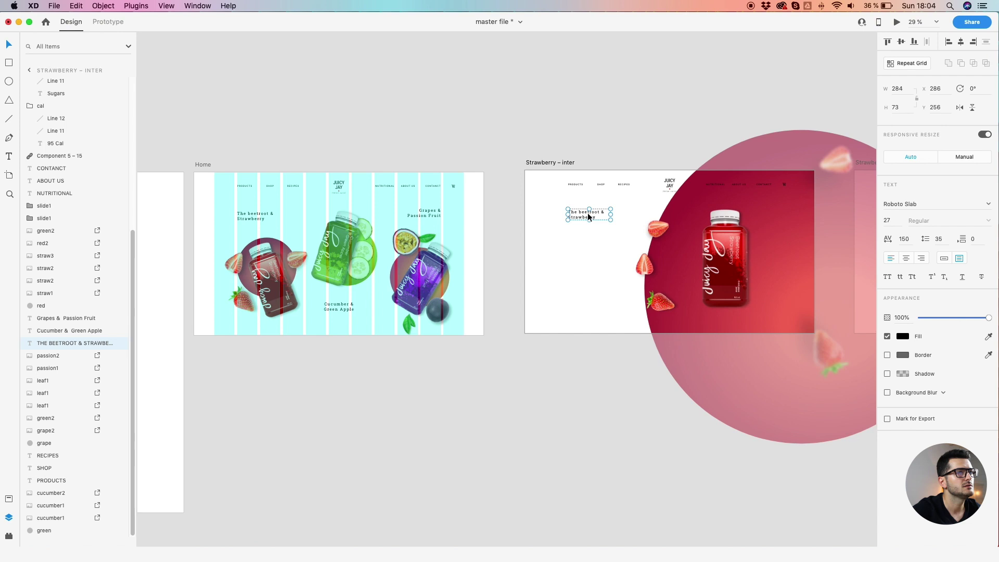
pyautogui.click(251, 216)
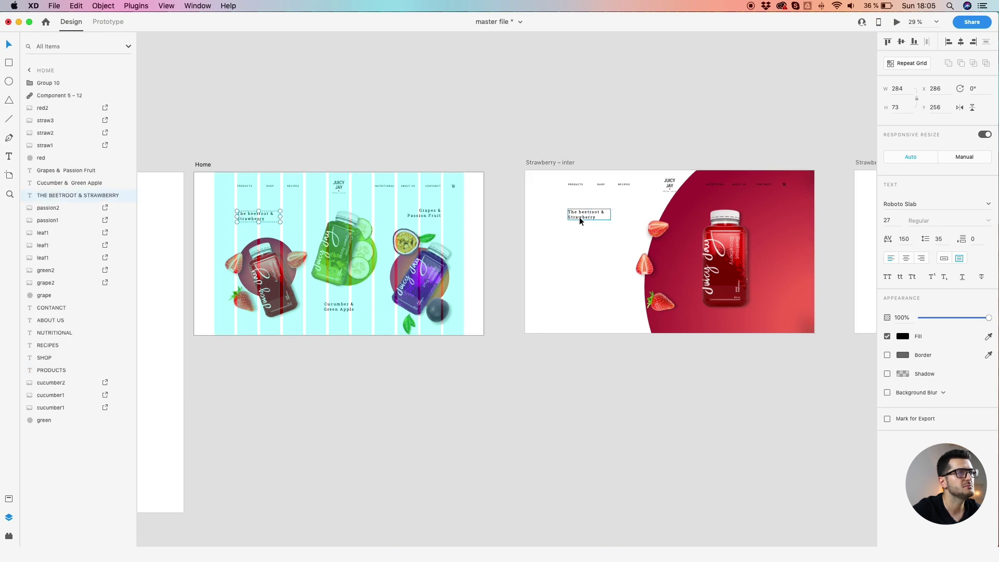
pyautogui.moveTo(571, 129); pyautogui.dragTo(529, 126)
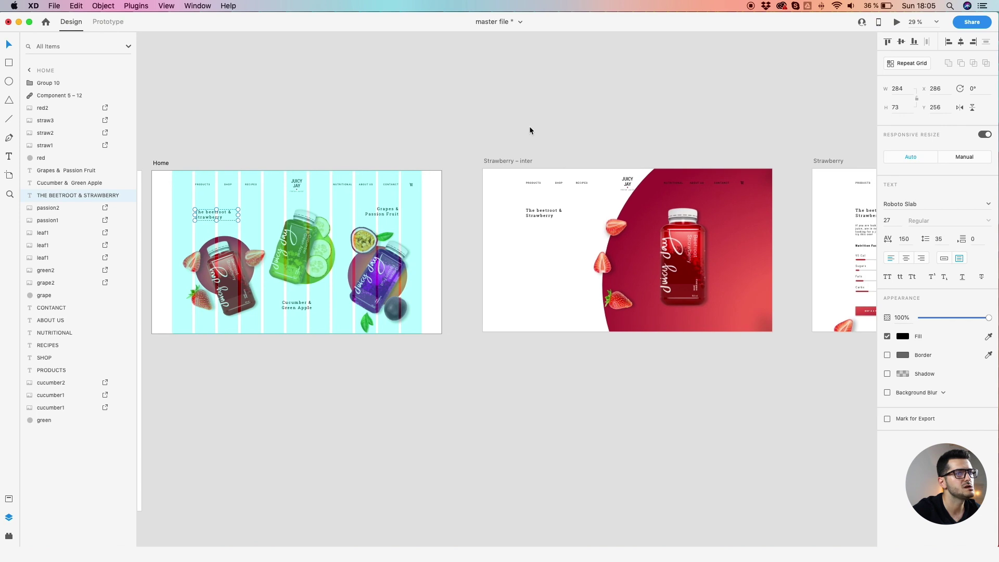
pyautogui.scroll(-3, 529, 126)
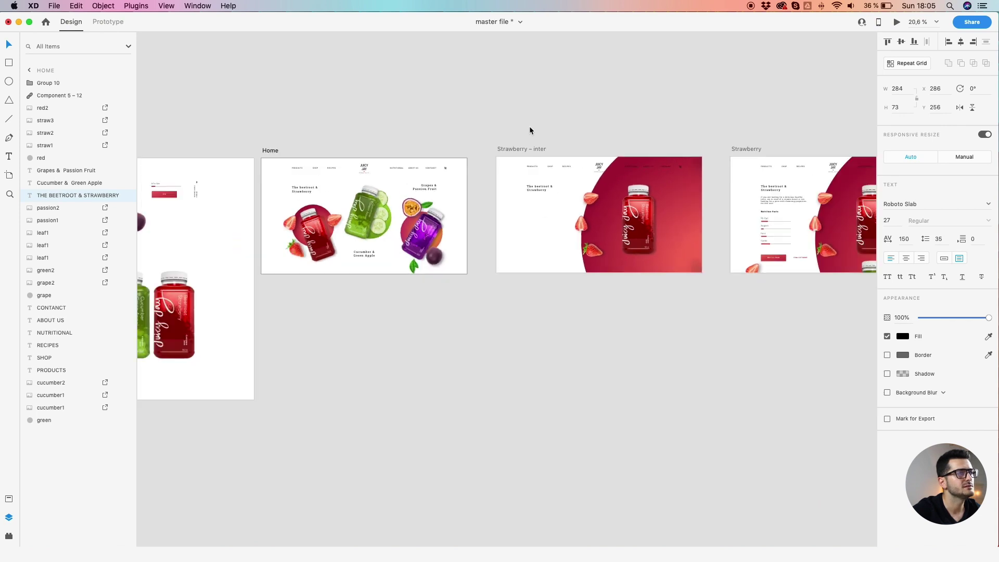
pyautogui.scroll(3, 441, 189)
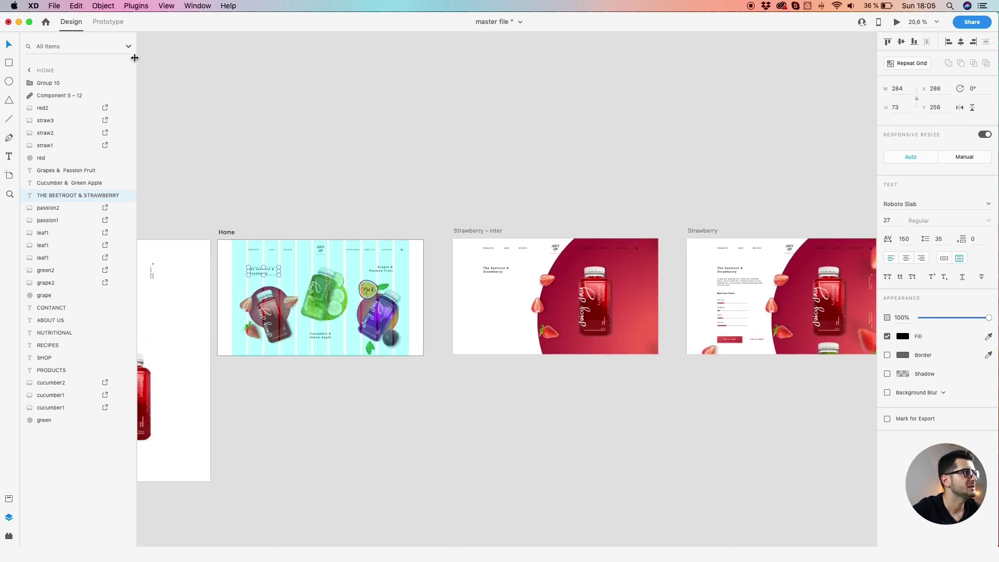
# - Switch to prototyping and link the red bottle on Home to the Strawberry – inter artboard
pyautogui.click(107, 22)
pyautogui.scroll(3, 318, 268)
pyautogui.click(175, 221)
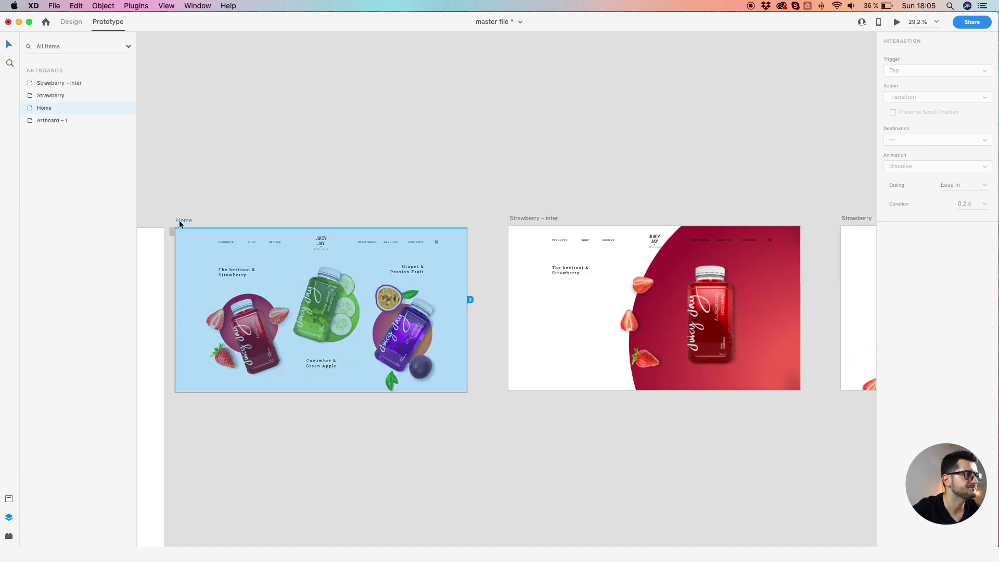
pyautogui.click(250, 348)
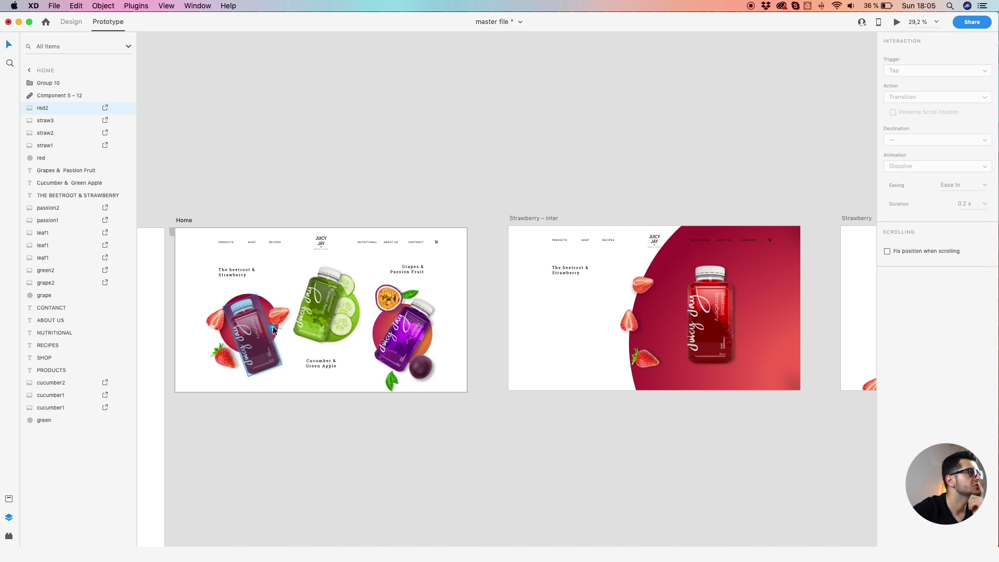
pyautogui.moveTo(273, 331); pyautogui.dragTo(639, 346)
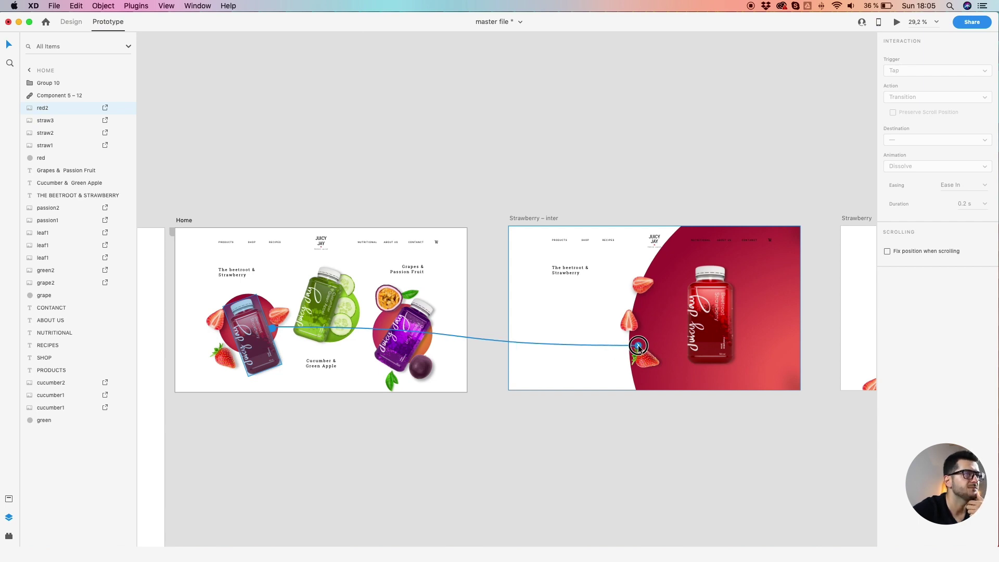
pyautogui.moveTo(637, 345); pyautogui.dragTo(639, 348)
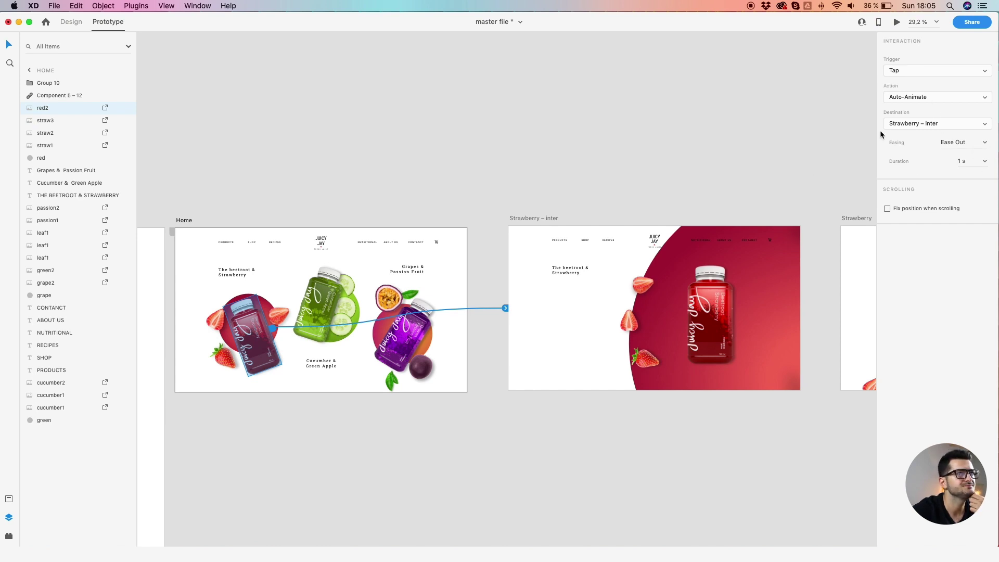
# - Link the Strawberry – inter artboard to Strawberry with a Time trigger, 0 s delay and a 1 s Ease Out Auto-Animate
pyautogui.click(731, 169)
pyautogui.hscroll(5, 711, 173)
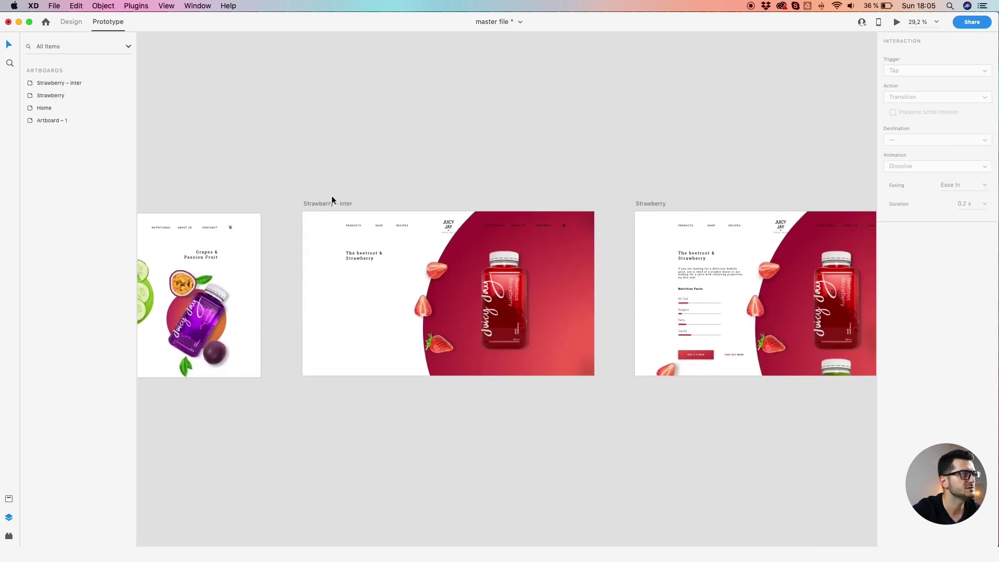
pyautogui.click(330, 204)
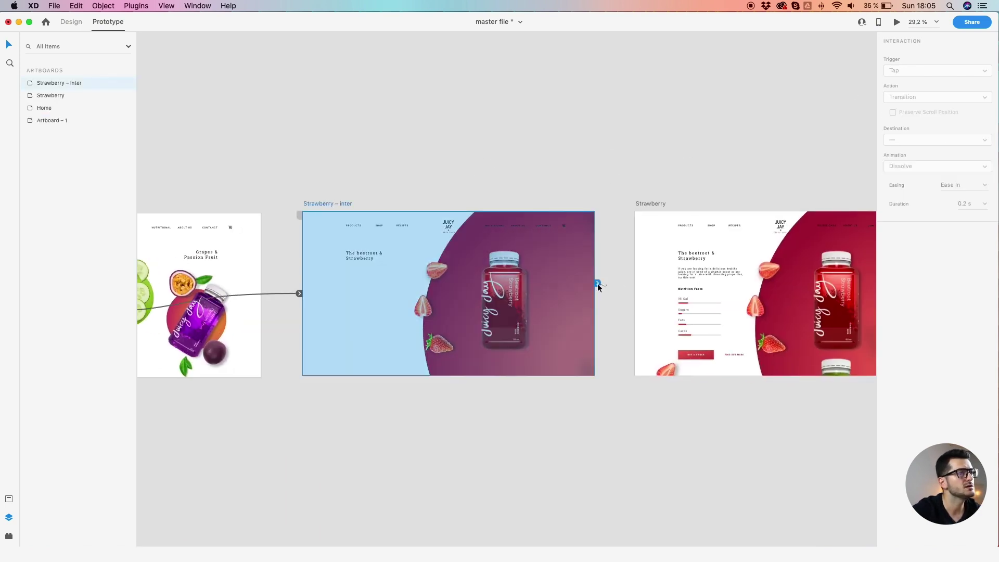
pyautogui.click(498, 186)
pyautogui.click(335, 202)
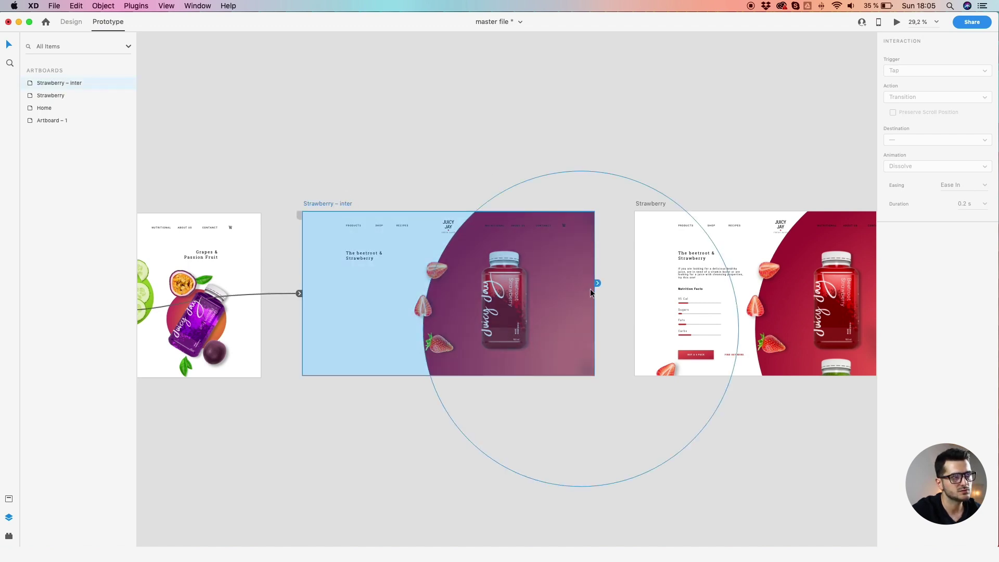
pyautogui.moveTo(597, 283); pyautogui.dragTo(749, 315)
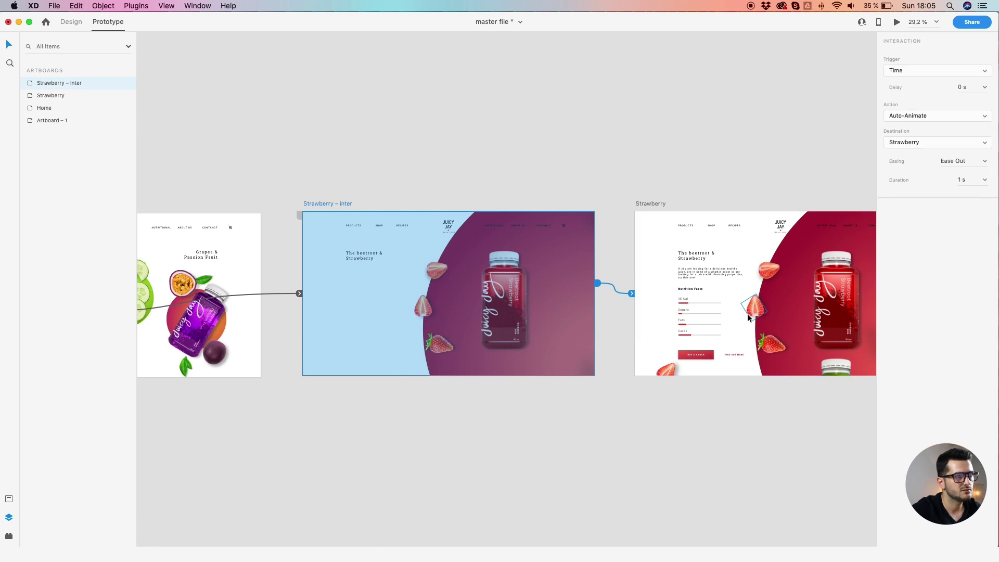
pyautogui.click(906, 72)
pyautogui.click(906, 72)
pyautogui.click(973, 87)
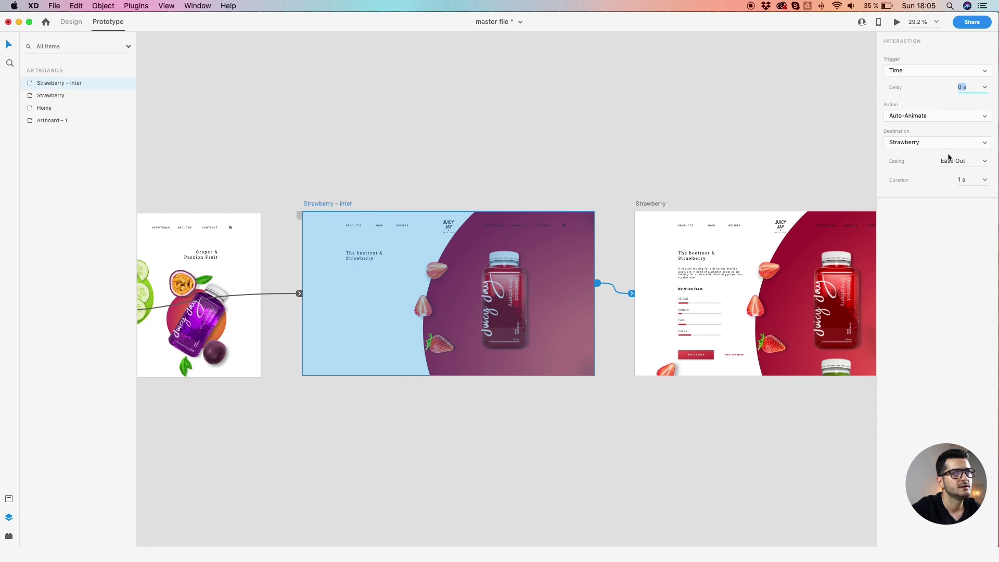
pyautogui.press('Tab')
pyautogui.press('Tab')
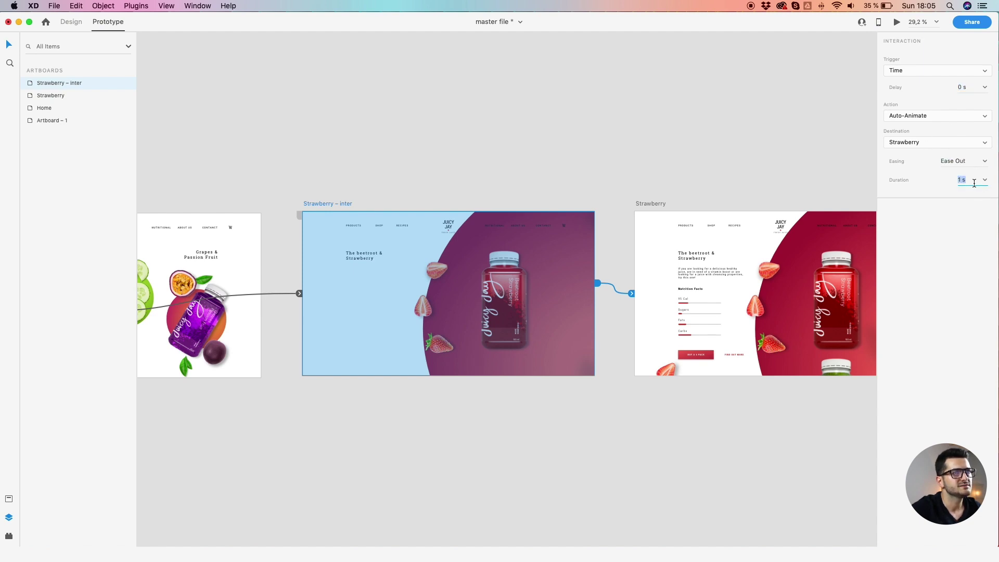
pyautogui.click(449, 167)
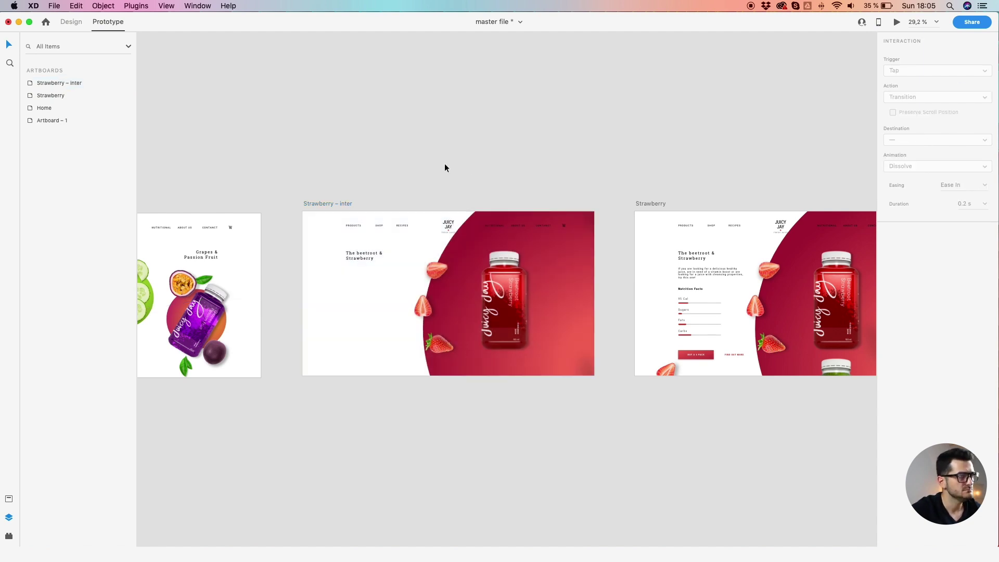
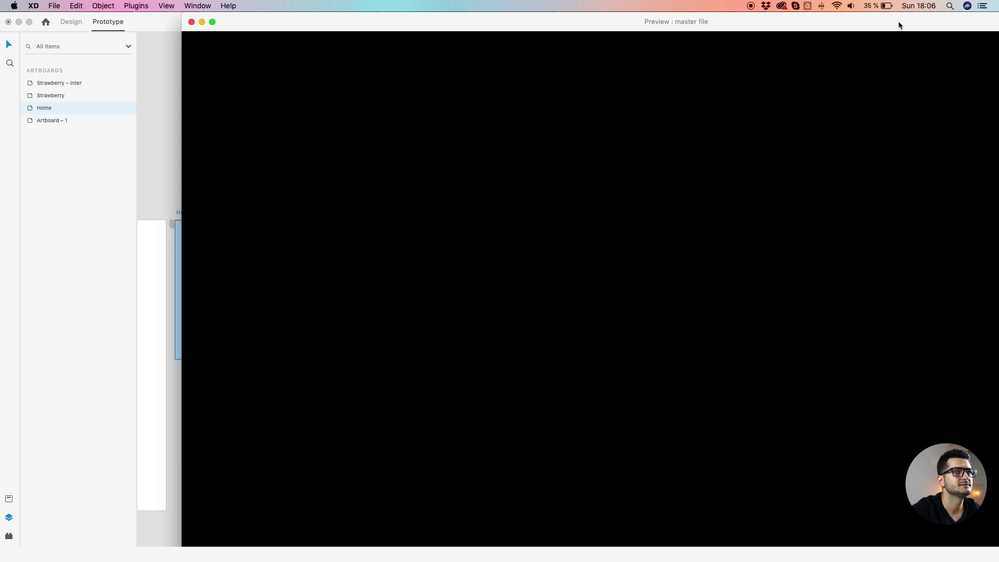
# - Restart the preview from the Home artboard in a smaller window and play the red bottle's transition
pyautogui.click(191, 22)
pyautogui.click(206, 162)
pyautogui.click(185, 212)
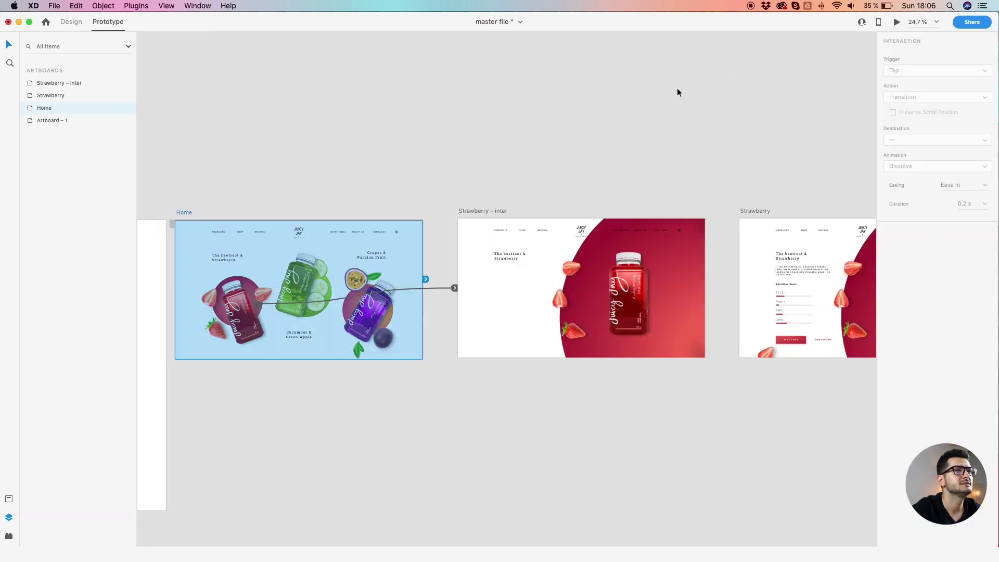
pyautogui.click(897, 22)
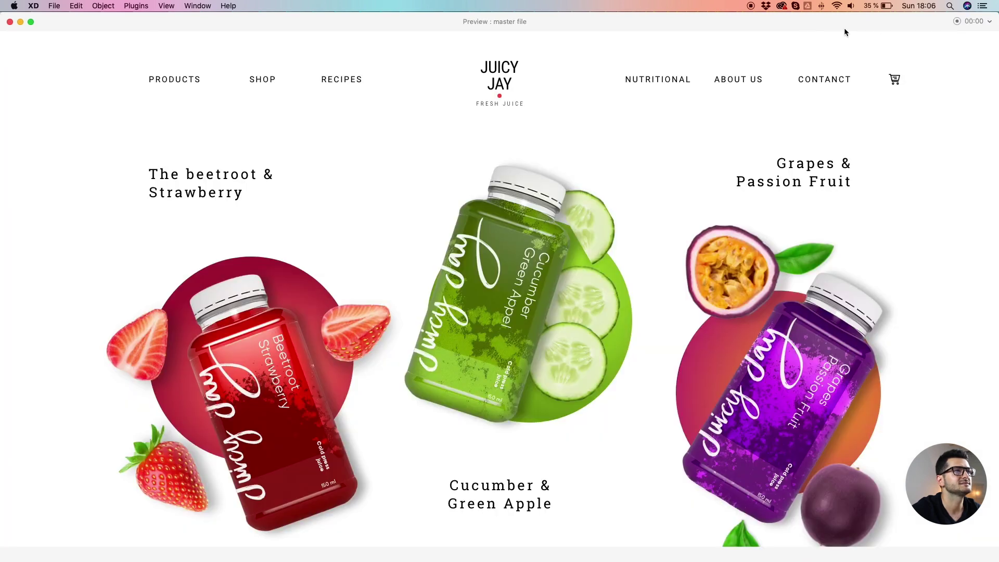
pyautogui.doubleClick(66, 22)
pyautogui.moveTo(43, 17); pyautogui.dragTo(424, 230)
pyautogui.moveTo(496, 241); pyautogui.dragTo(306, 139)
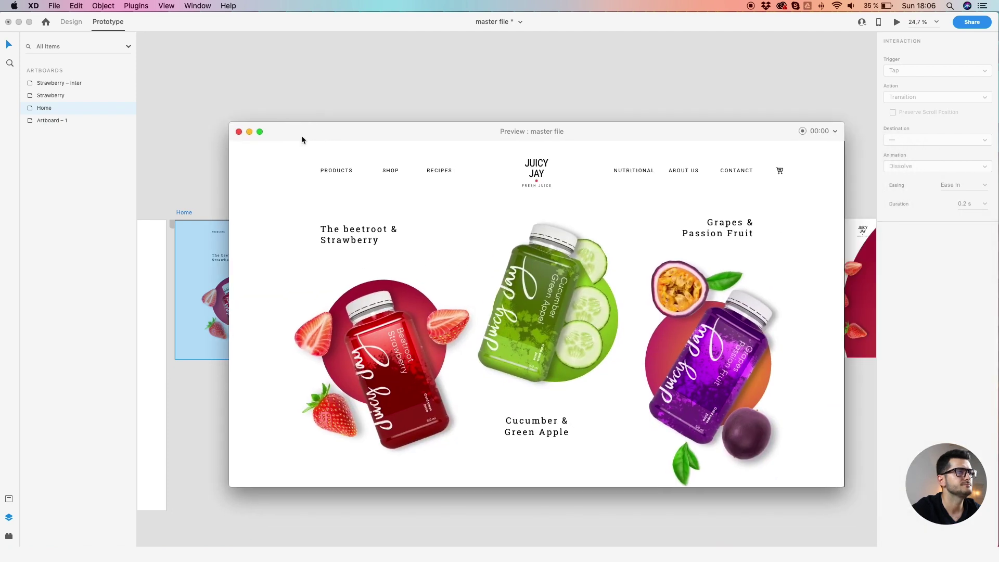
pyautogui.moveTo(402, 137); pyautogui.dragTo(371, 102)
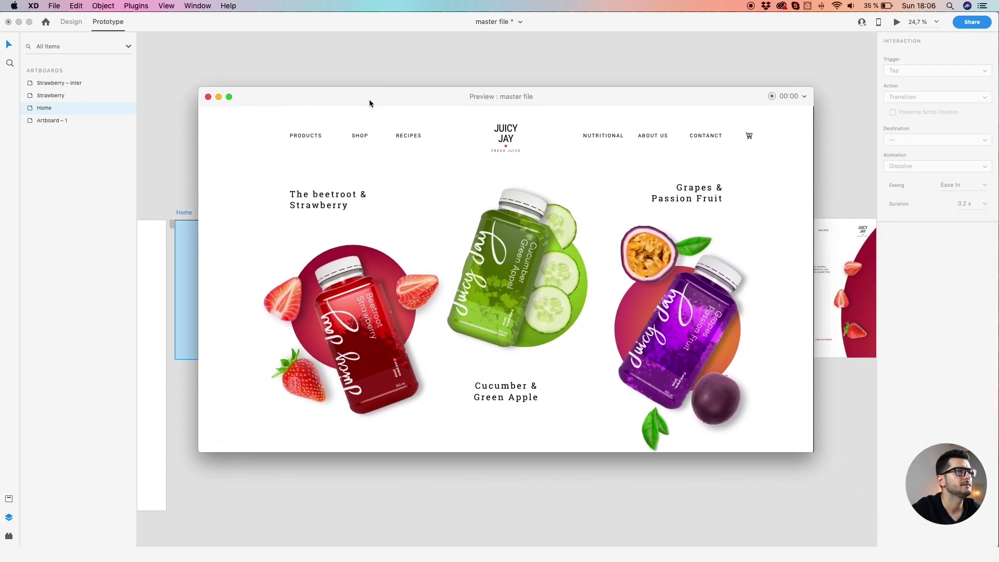
pyautogui.click(361, 334)
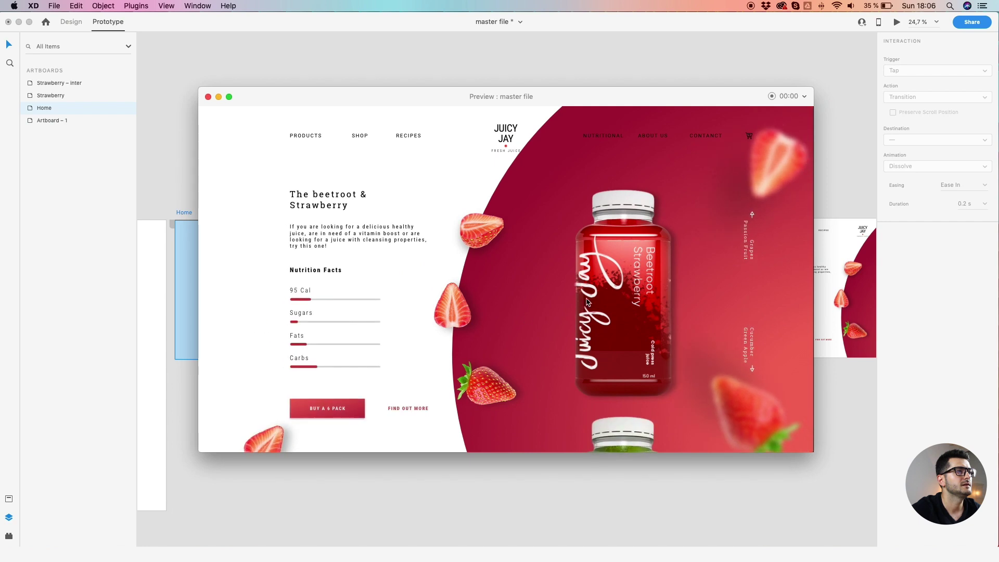
# - Set the preview window beside the Home artboard, replay the red bottle's transition from Home several times, and close the preview
pyautogui.moveTo(268, 99); pyautogui.dragTo(540, 145)
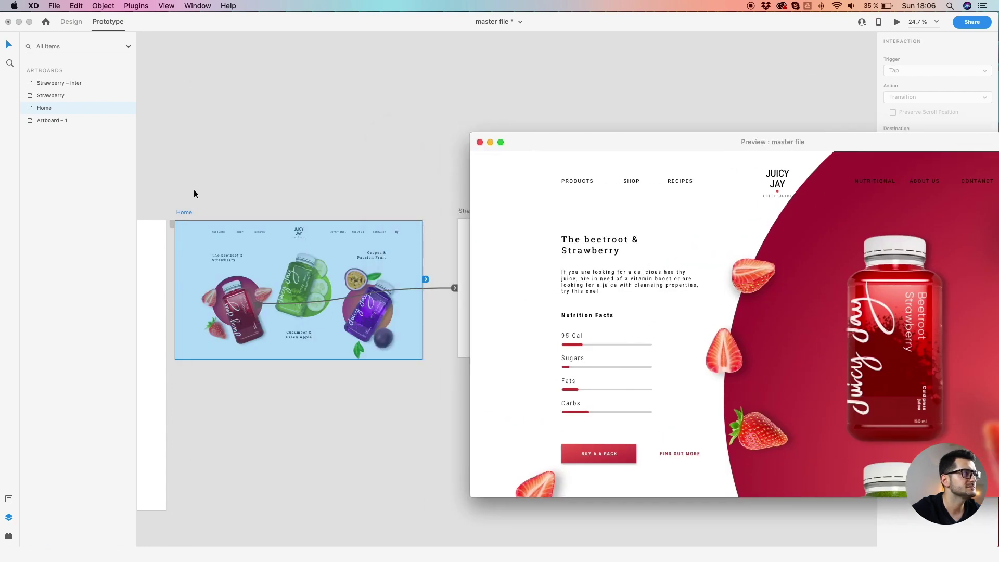
pyautogui.click(185, 213)
pyautogui.click(616, 335)
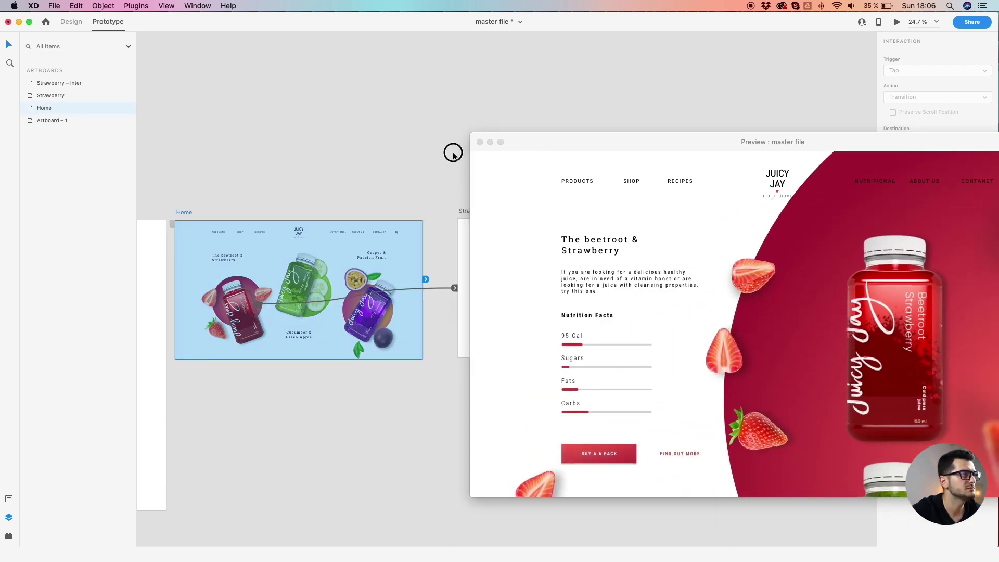
pyautogui.click(203, 193)
pyautogui.click(181, 213)
pyautogui.click(612, 336)
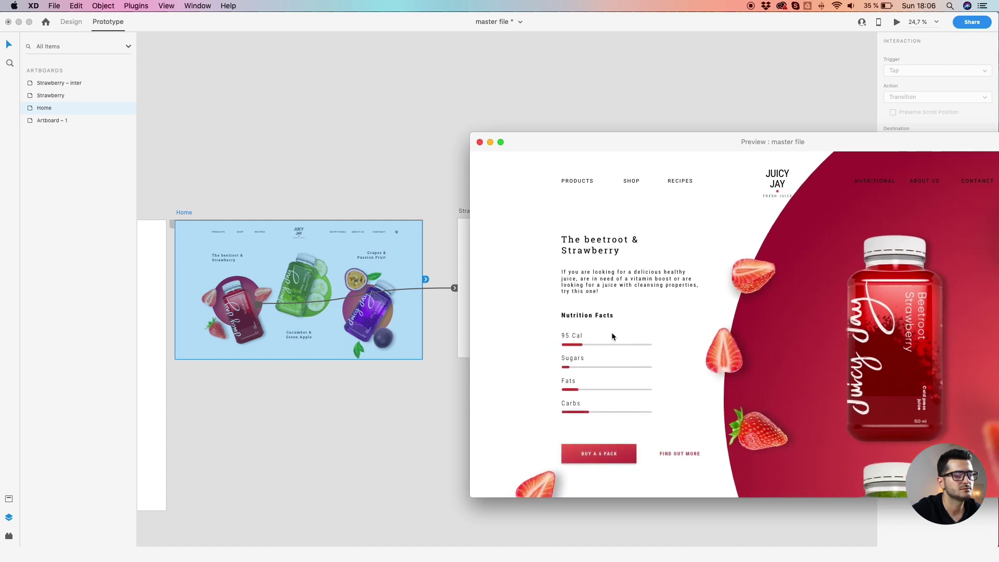
pyautogui.click(328, 190)
pyautogui.click(200, 205)
pyautogui.click(183, 211)
pyautogui.click(593, 386)
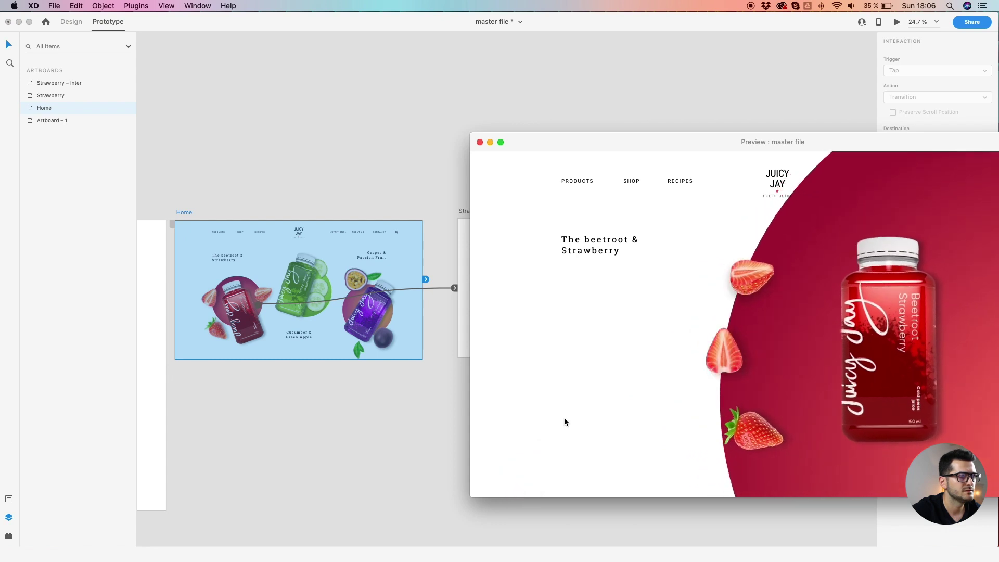
pyautogui.click(369, 171)
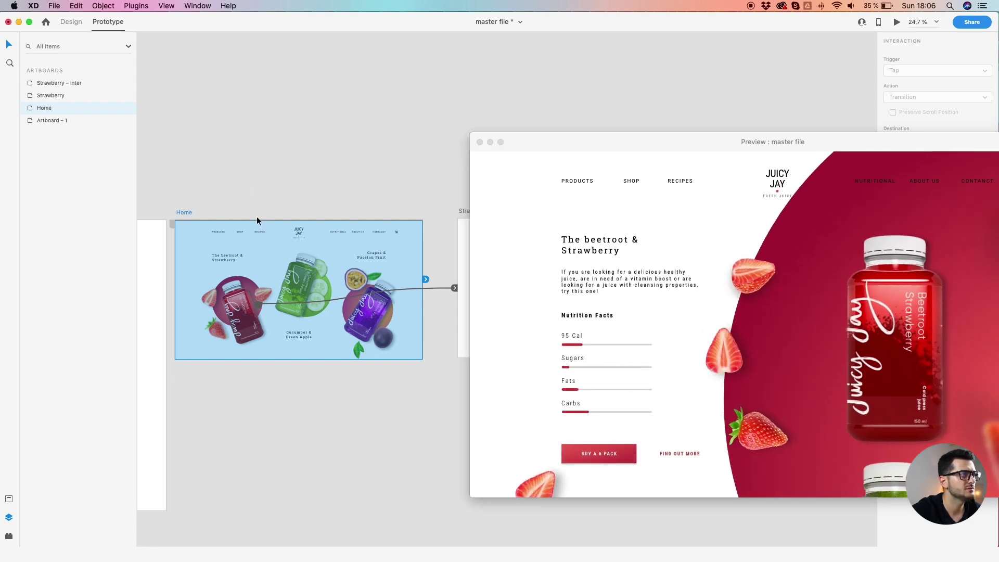
pyautogui.click(250, 186)
pyautogui.click(184, 212)
pyautogui.click(620, 355)
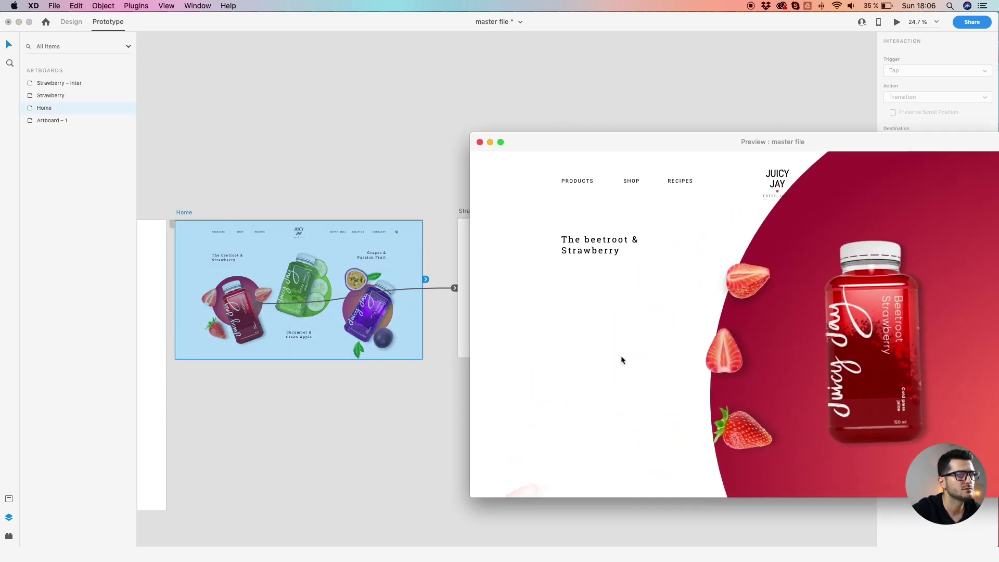
pyautogui.click(479, 142)
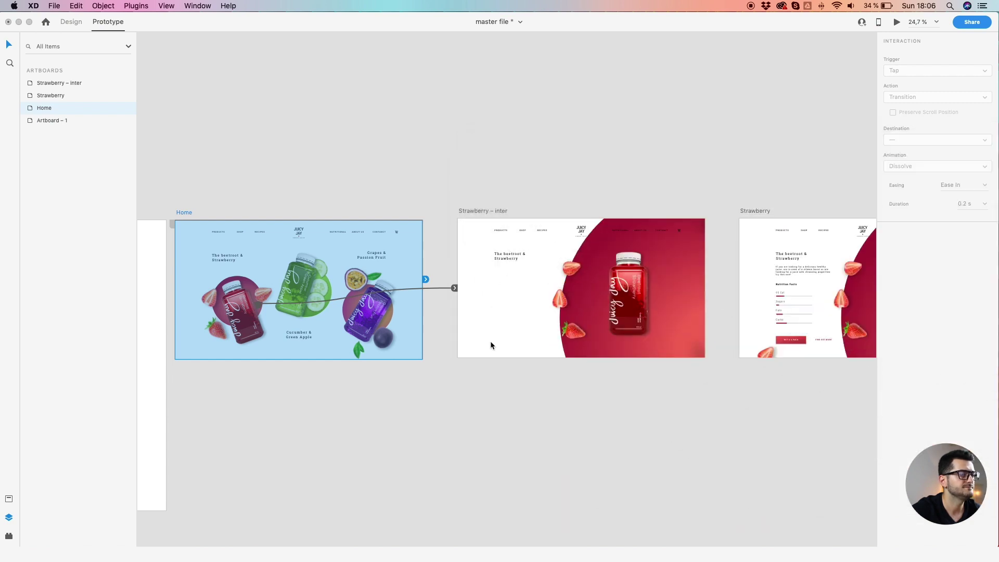
# - Rename the duplicate straw2 layer below the lower-left corner of the Strawberry – inter artboard as straw-down
pyautogui.click(510, 328)
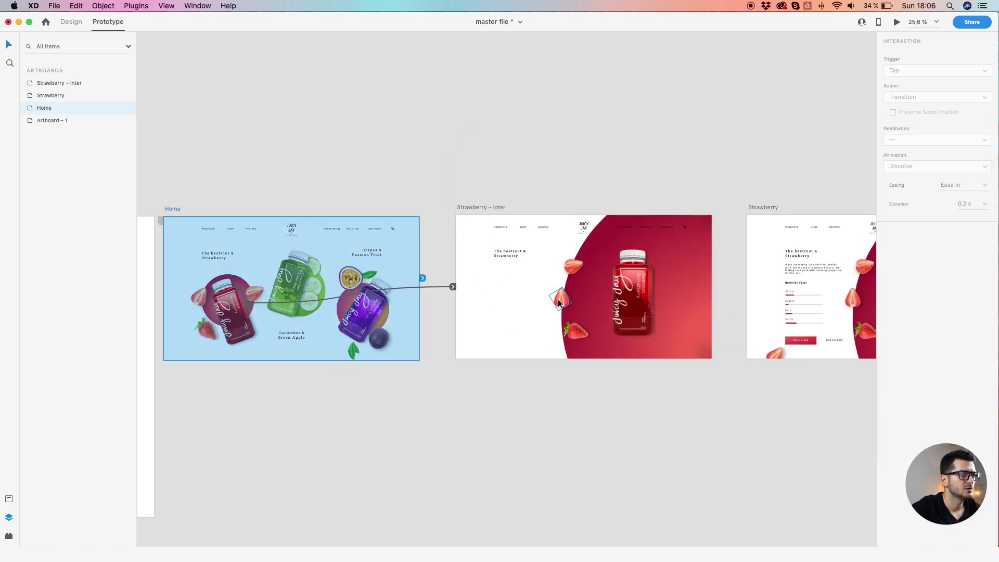
pyautogui.click(537, 295)
pyautogui.scroll(5, 509, 302)
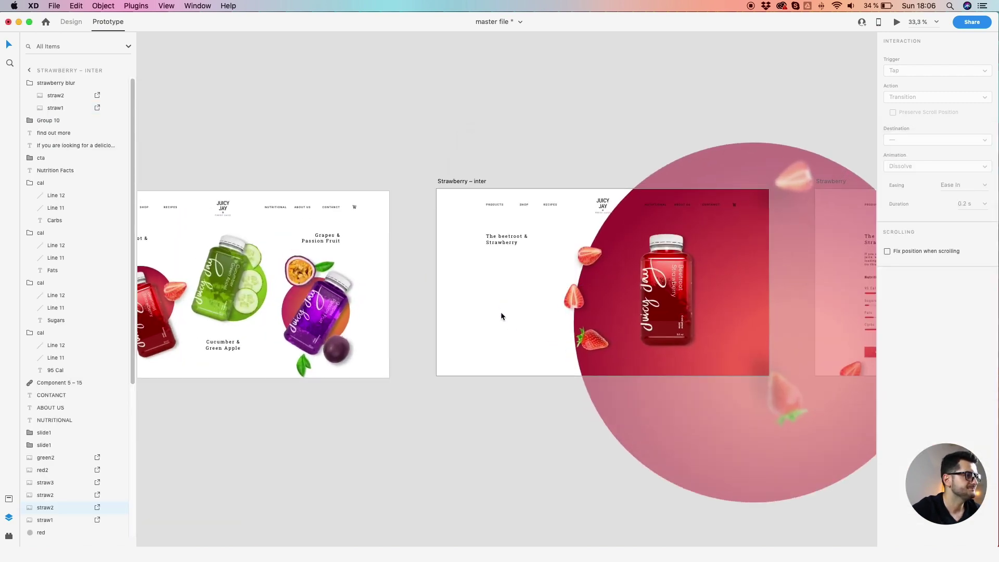
pyautogui.click(459, 386)
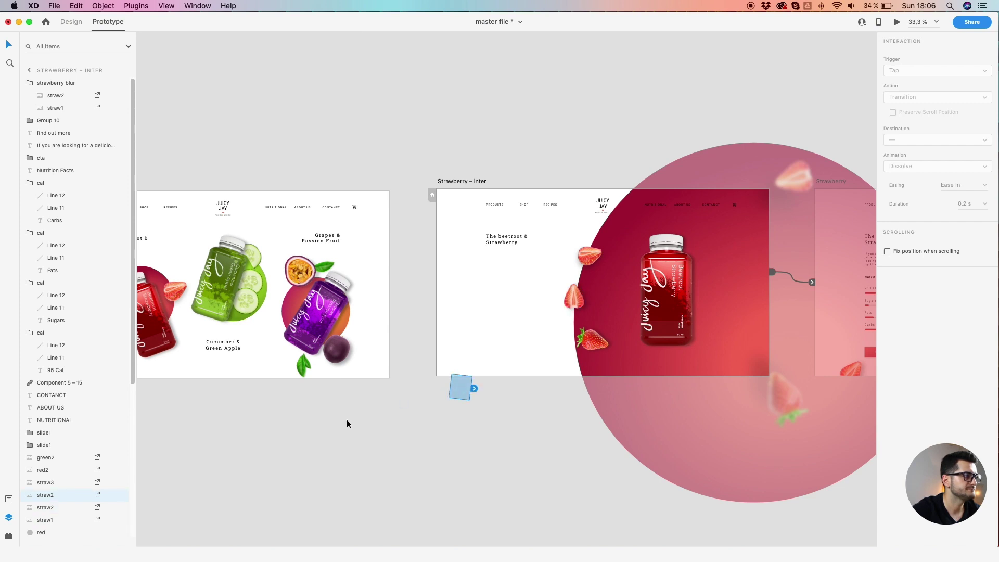
pyautogui.hscroll(-5, 357, 416)
pyautogui.click(225, 298)
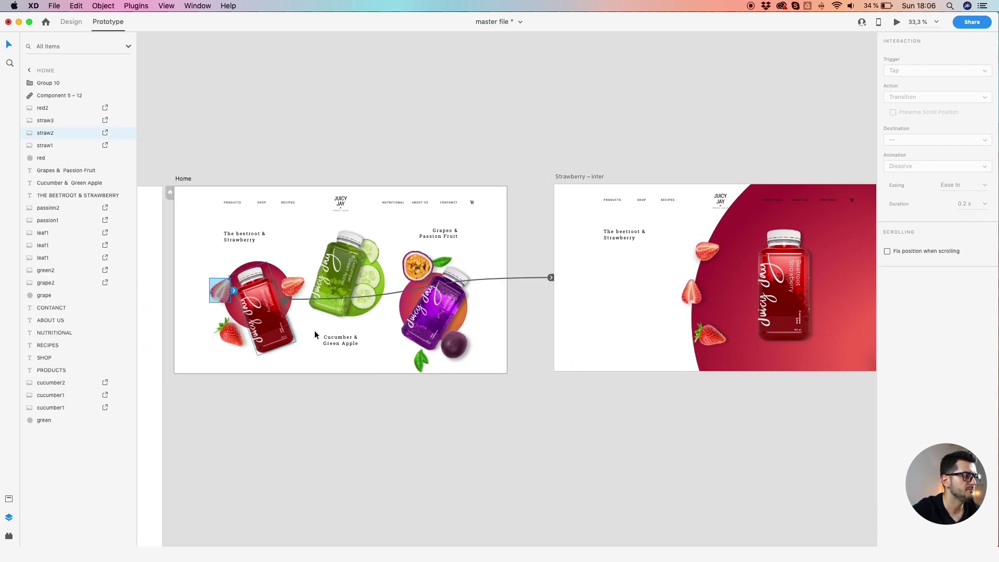
pyautogui.click(575, 372)
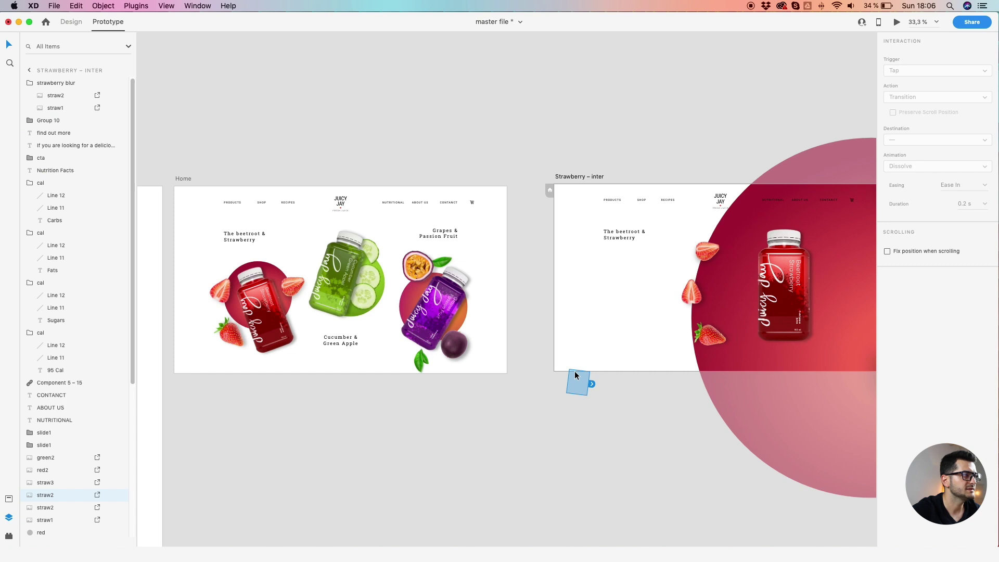
pyautogui.doubleClick(62, 496)
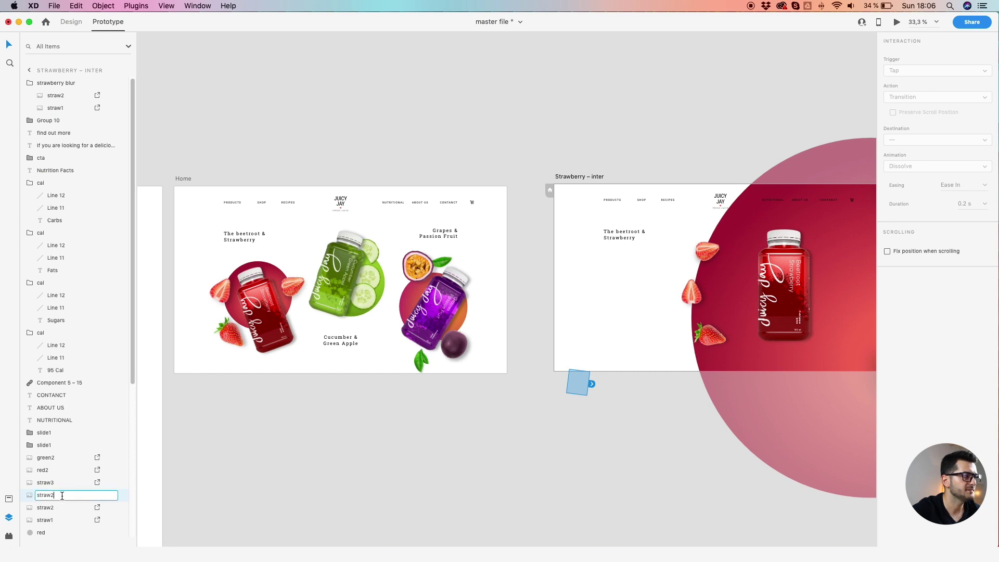
pyautogui.press('Return')
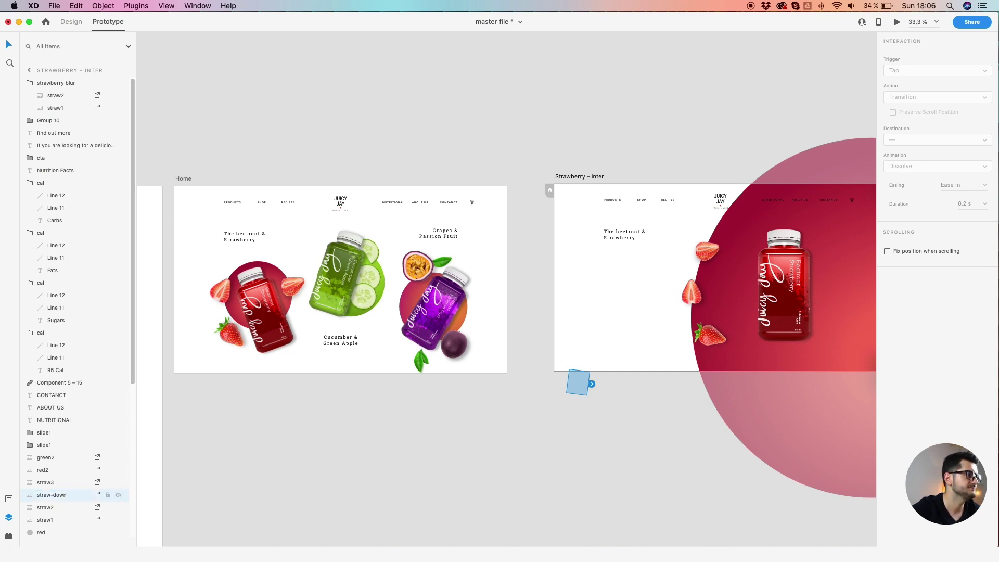
# - Compare the layer names of the three strawberries around the red bottle on Home with those on Strawberry – inter
pyautogui.click(691, 289)
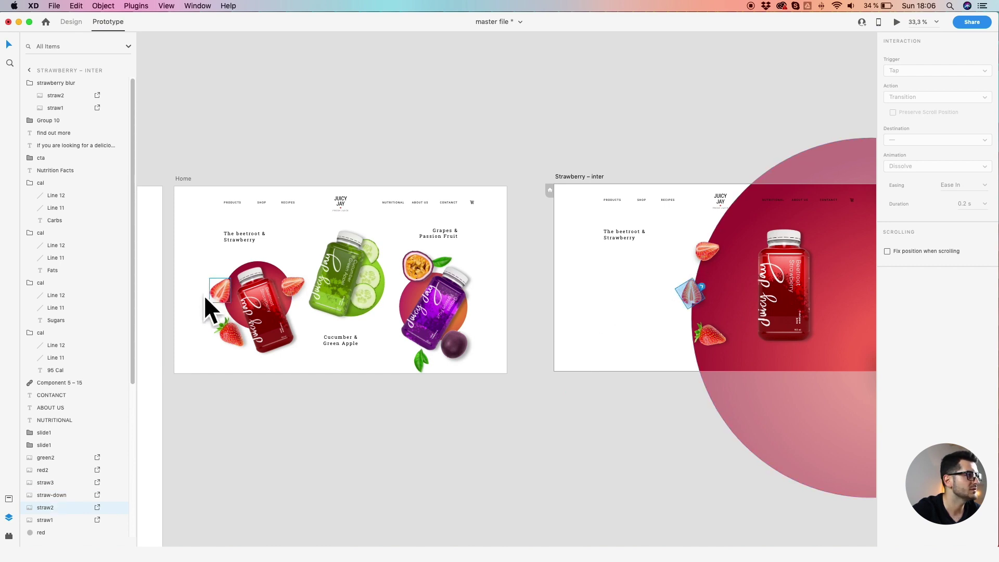
pyautogui.click(217, 295)
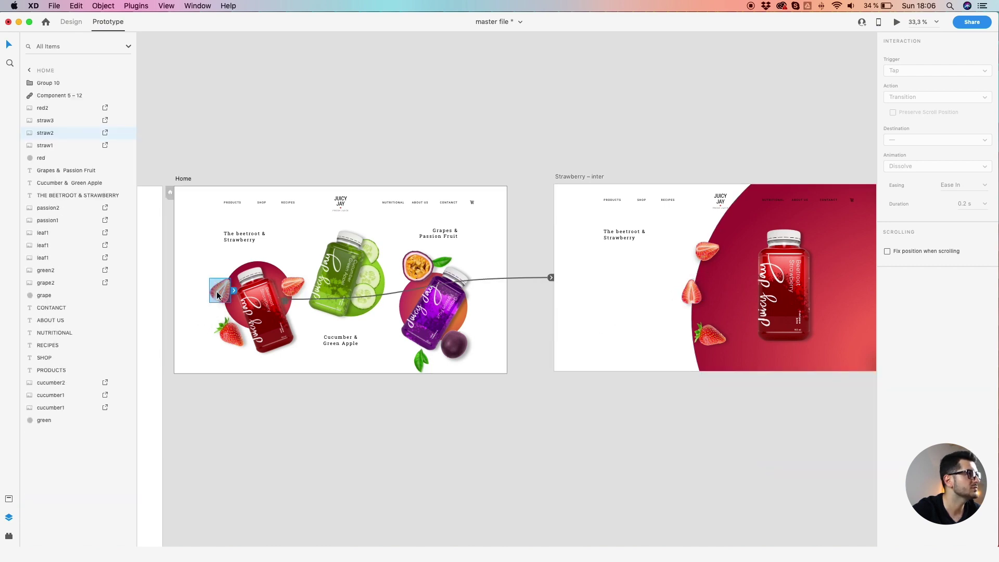
pyautogui.click(694, 298)
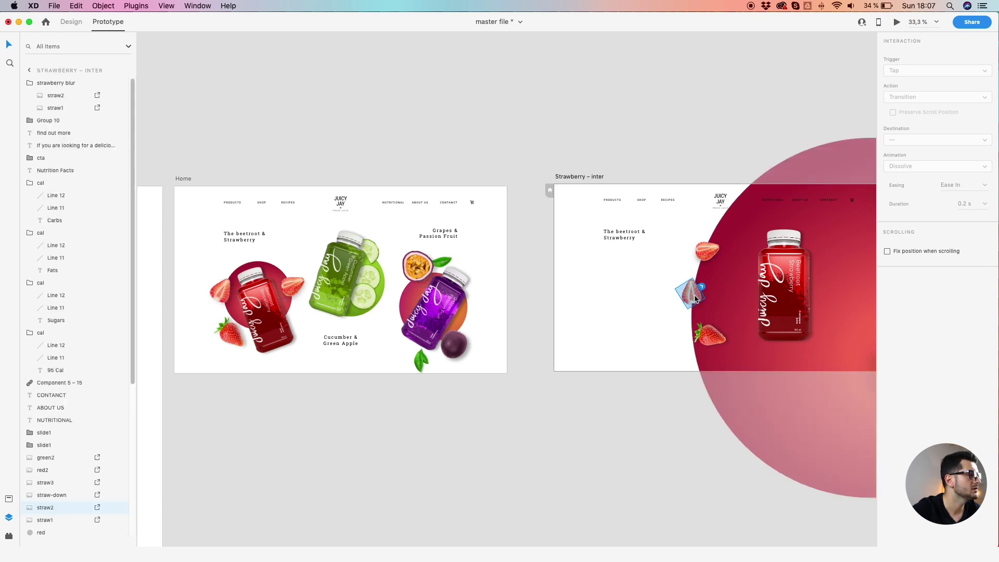
pyautogui.click(712, 254)
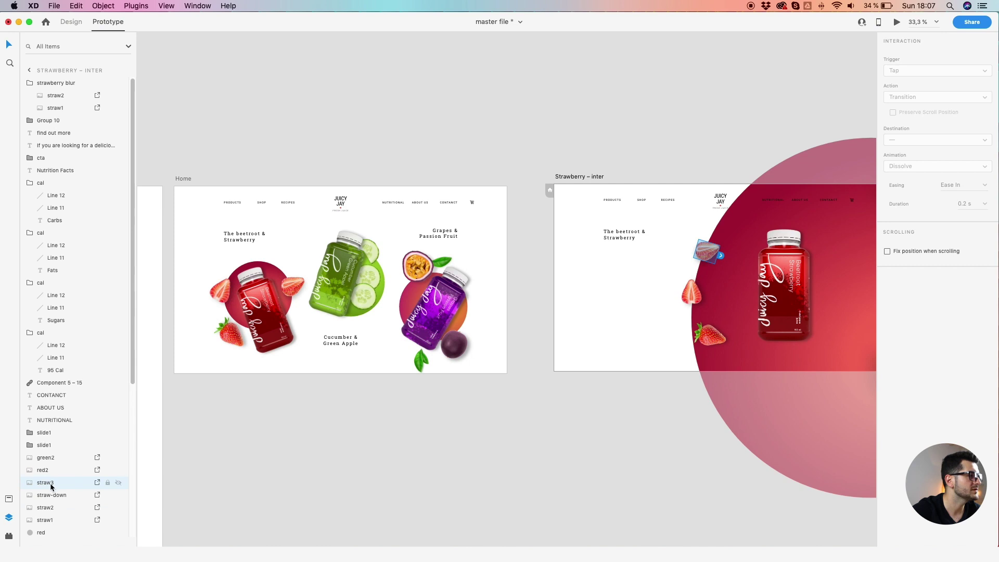
pyautogui.click(292, 290)
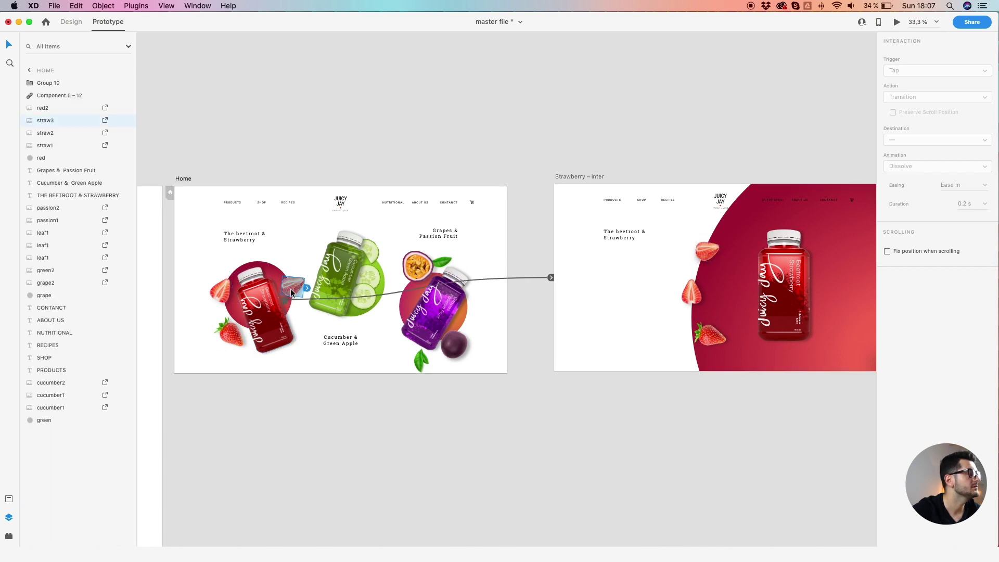
pyautogui.click(712, 343)
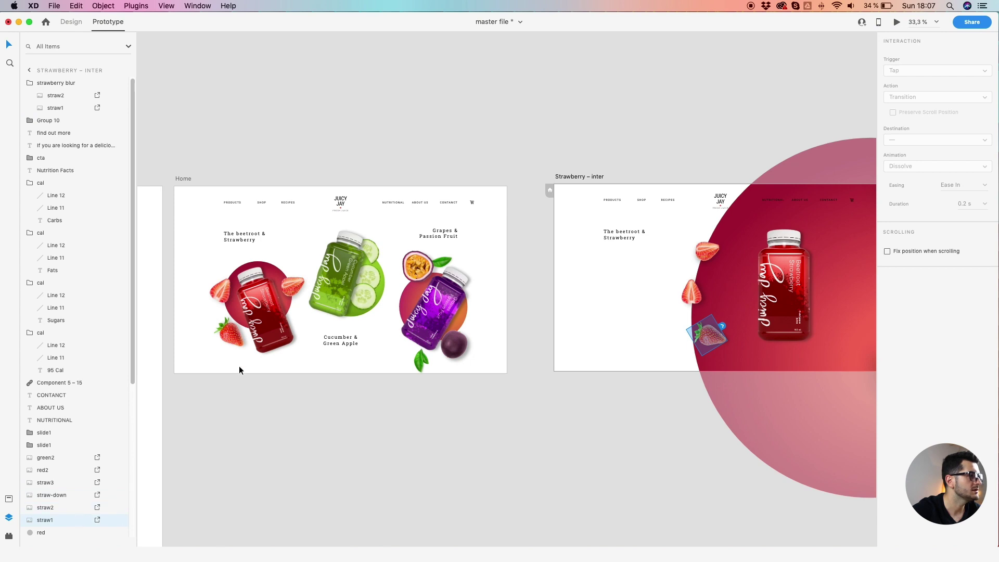
pyautogui.click(232, 345)
pyautogui.click(520, 431)
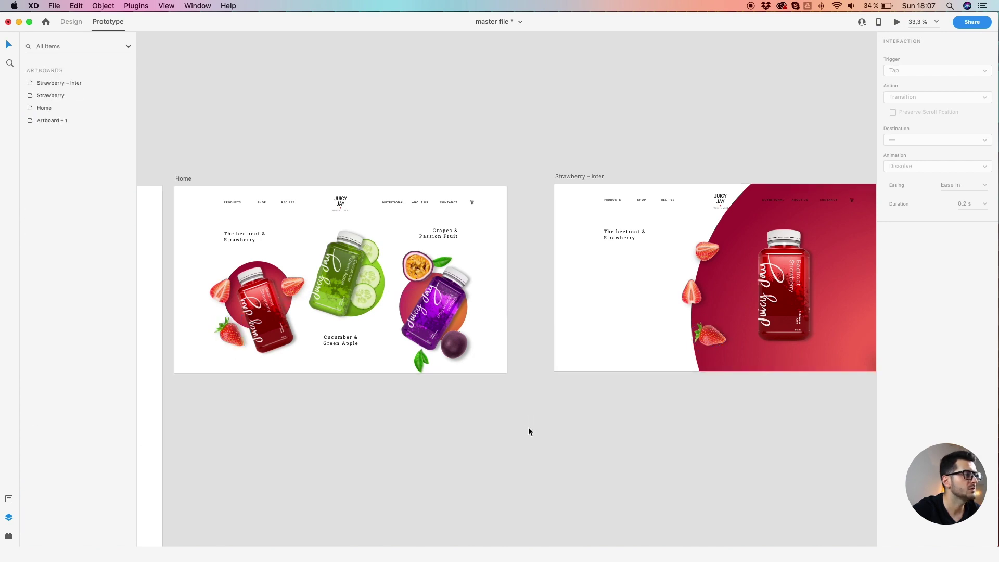
# - Copy the layer name straw-down from the strawberry below the lower-left corner of the Strawberry – inter artboard
pyautogui.moveTo(754, 430); pyautogui.dragTo(317, 422)
pyautogui.click(537, 359)
pyautogui.hscroll(-5, 457, 403)
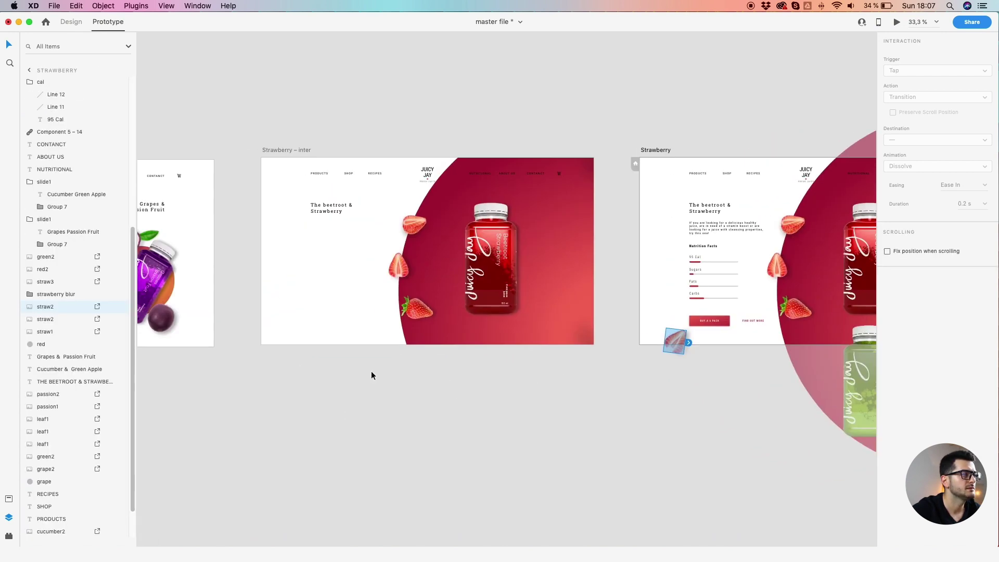
pyautogui.click(280, 346)
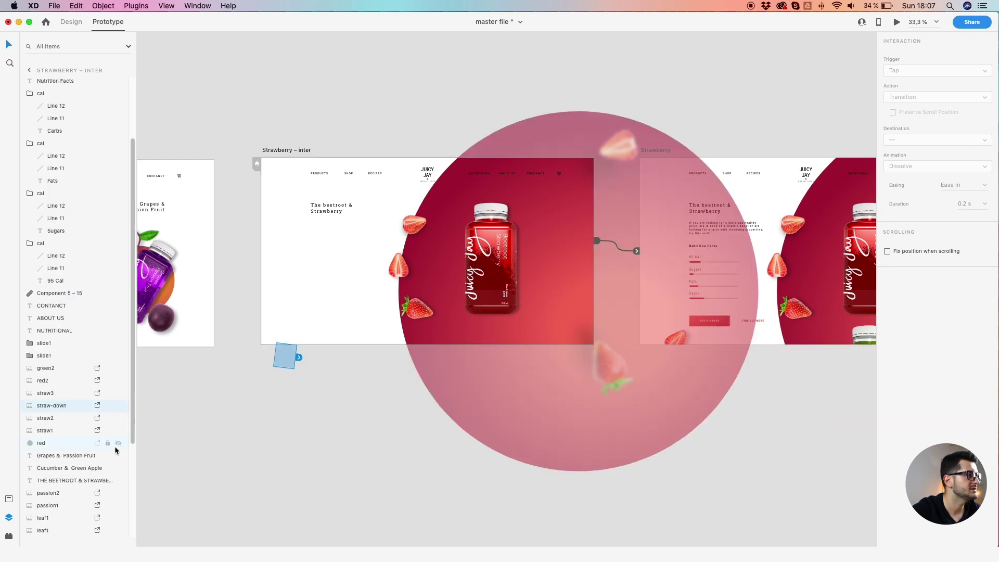
pyautogui.doubleClick(67, 405)
pyautogui.press('super+c')
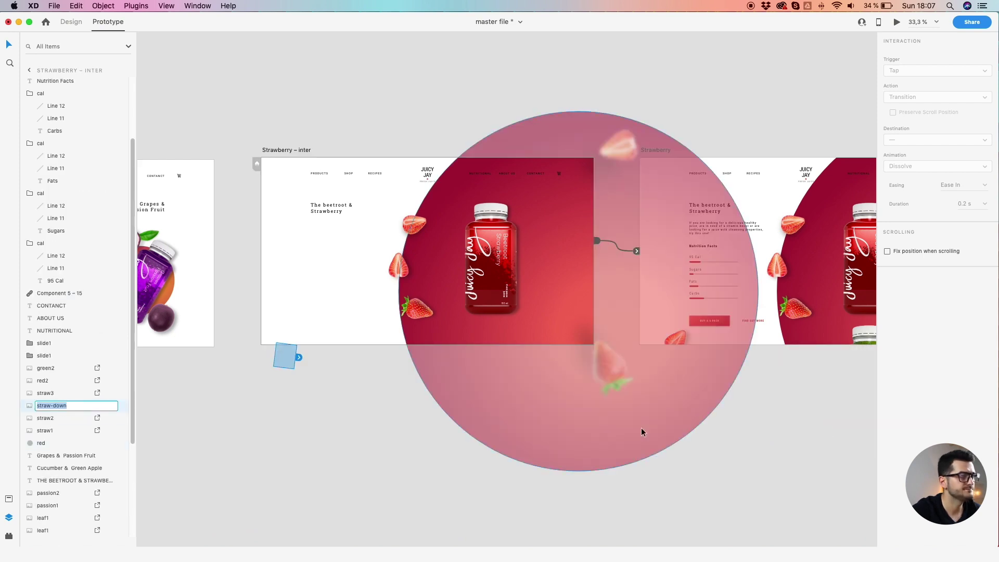
# - Rename the straw2 layer at the lower-left corner of the Strawberry artboard as straw-down
pyautogui.click(798, 356)
pyautogui.click(680, 339)
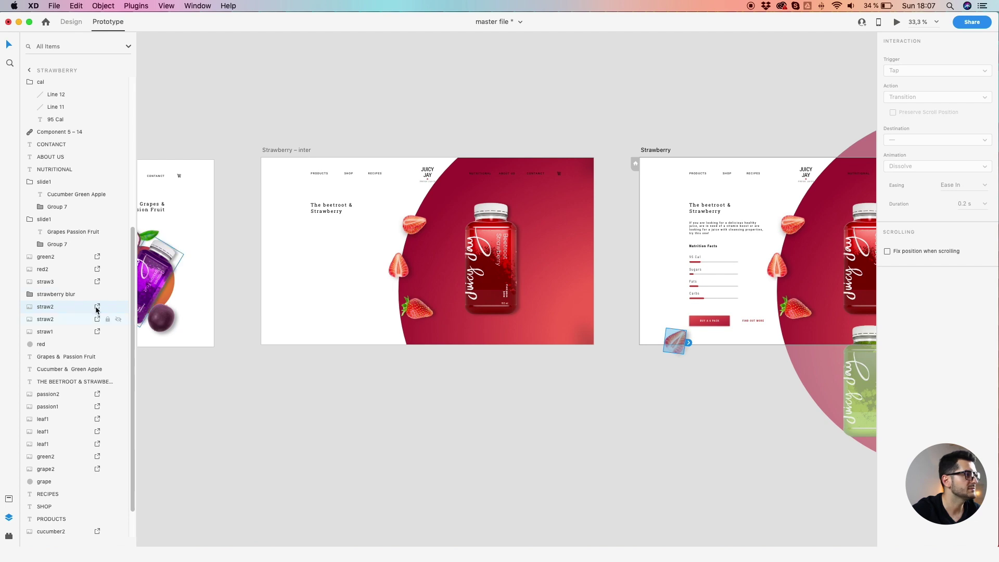
pyautogui.click(60, 308)
pyautogui.click(54, 308)
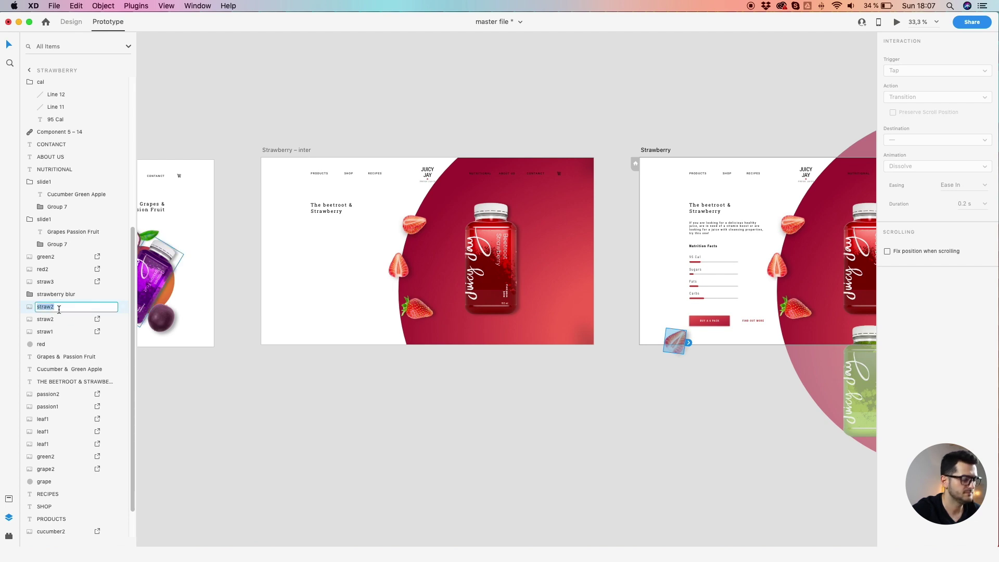
pyautogui.press('super+v')
pyautogui.write('n')
pyautogui.press('Return')
pyautogui.click(411, 133)
# - Start the preview from the Home artboard, place its window over the canvas, and play the red bottle's transition
pyautogui.scroll(-3, 411, 133)
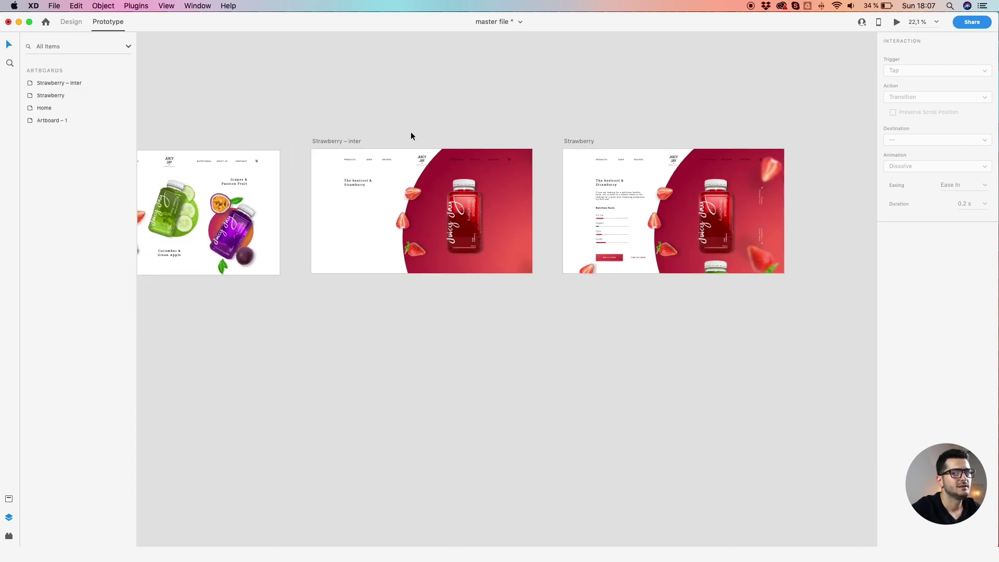
pyautogui.hscroll(-5, 182, 172)
pyautogui.scroll(2, 182, 172)
pyautogui.click(201, 186)
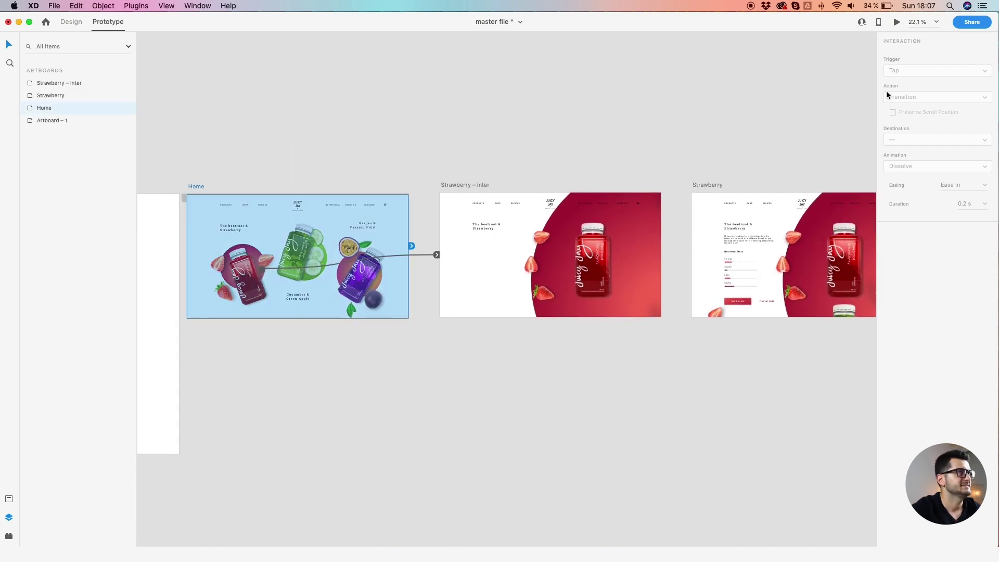
pyautogui.click(897, 24)
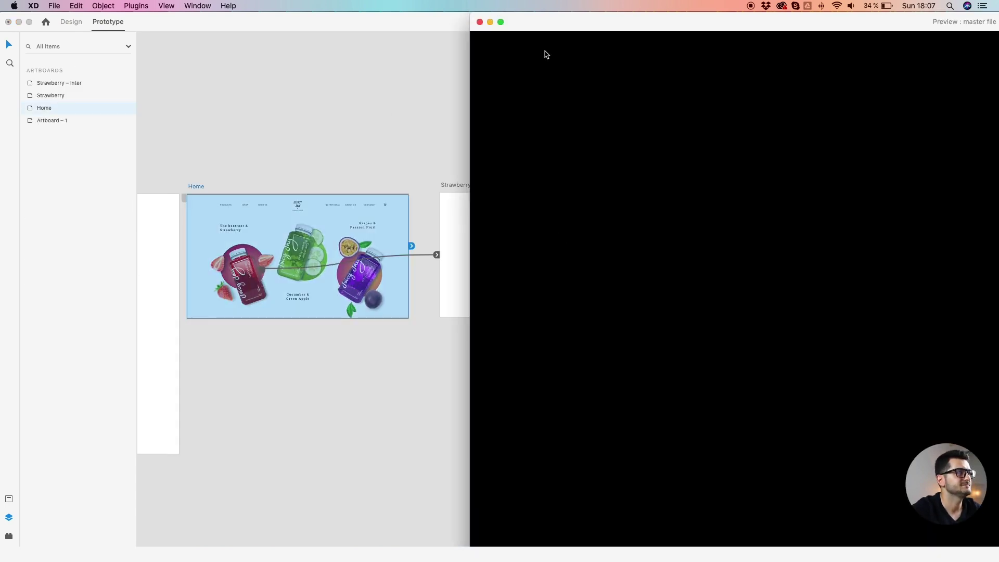
pyautogui.click(479, 22)
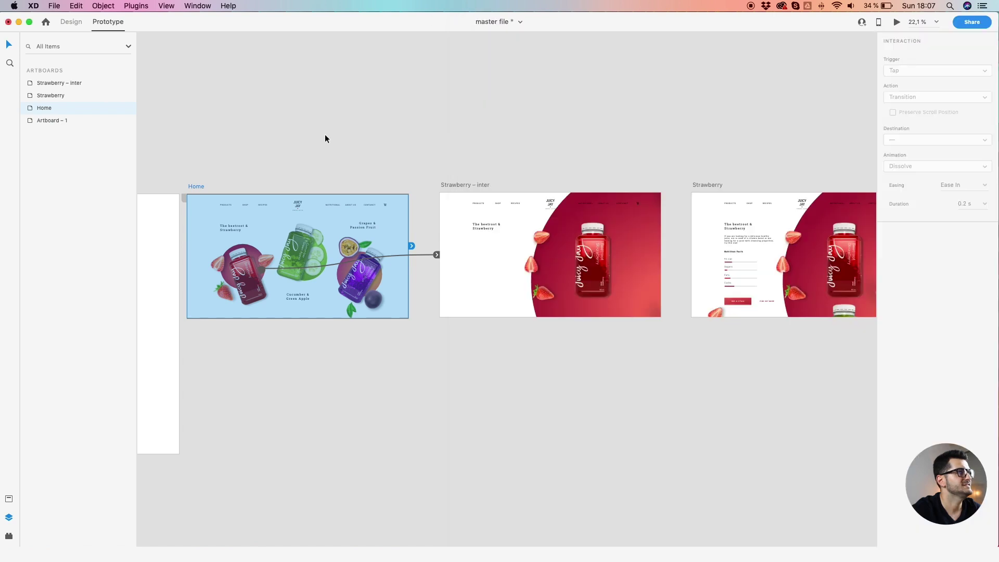
pyautogui.click(899, 23)
pyautogui.moveTo(2, 13); pyautogui.dragTo(340, 131)
pyautogui.click(388, 322)
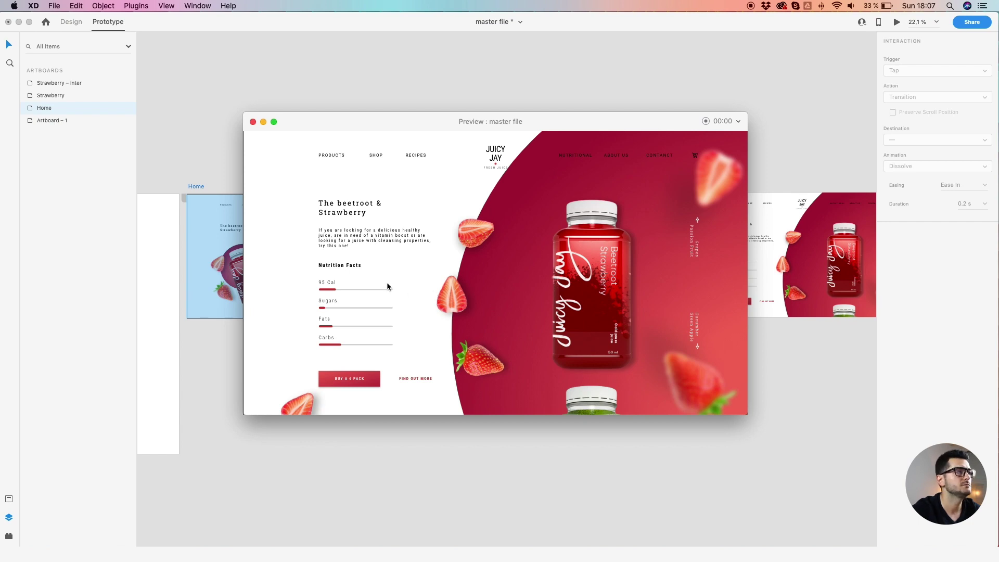
# - Replay the red bottle's transition from Home several times in the preview to check the strawberries' movement
pyautogui.click(185, 182)
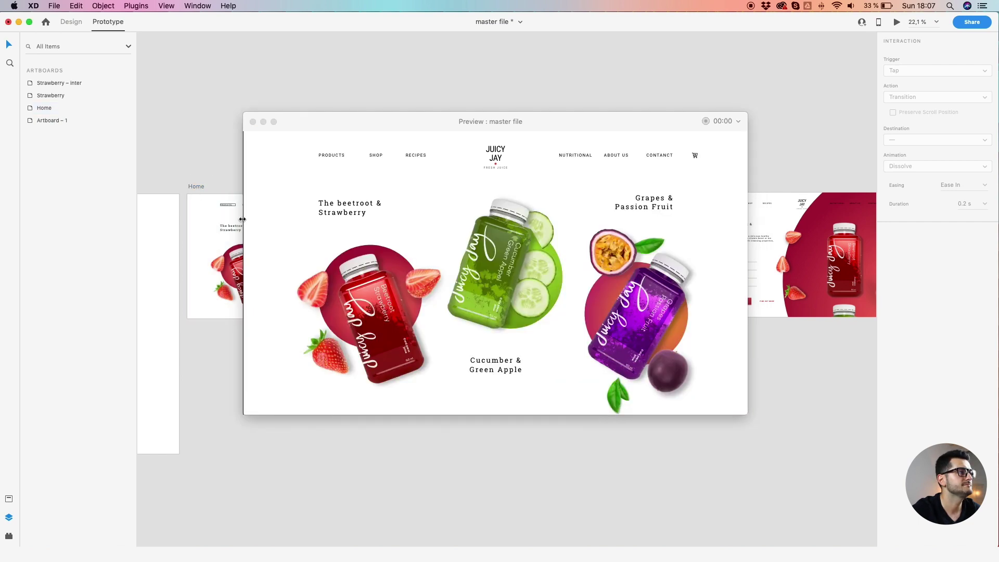
pyautogui.click(395, 332)
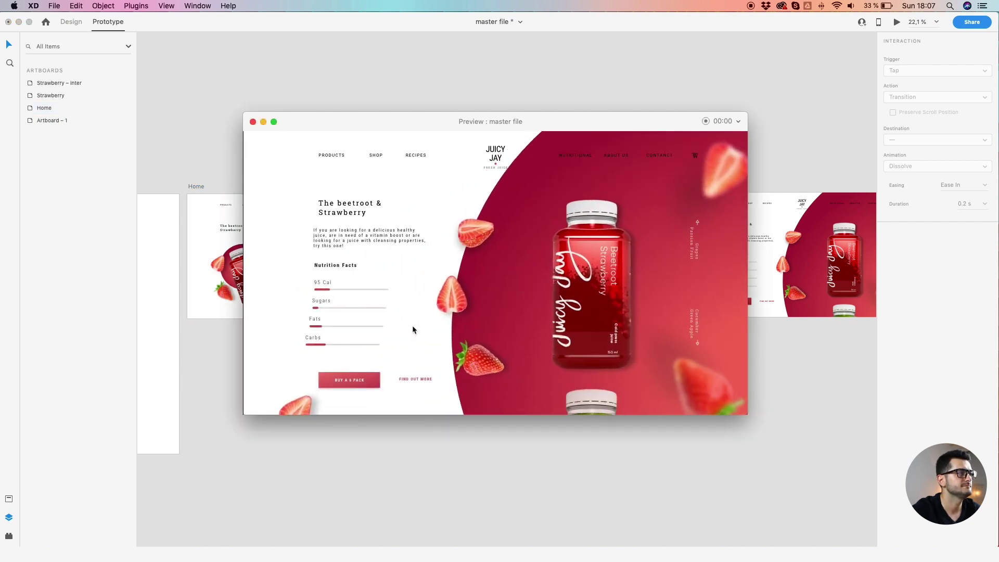
pyautogui.click(199, 170)
pyautogui.click(197, 188)
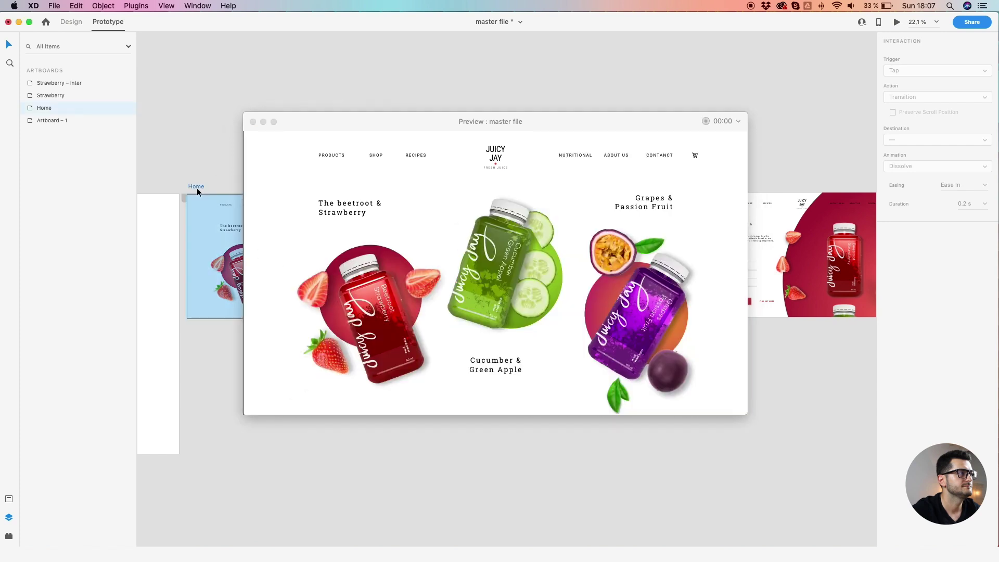
pyautogui.click(358, 295)
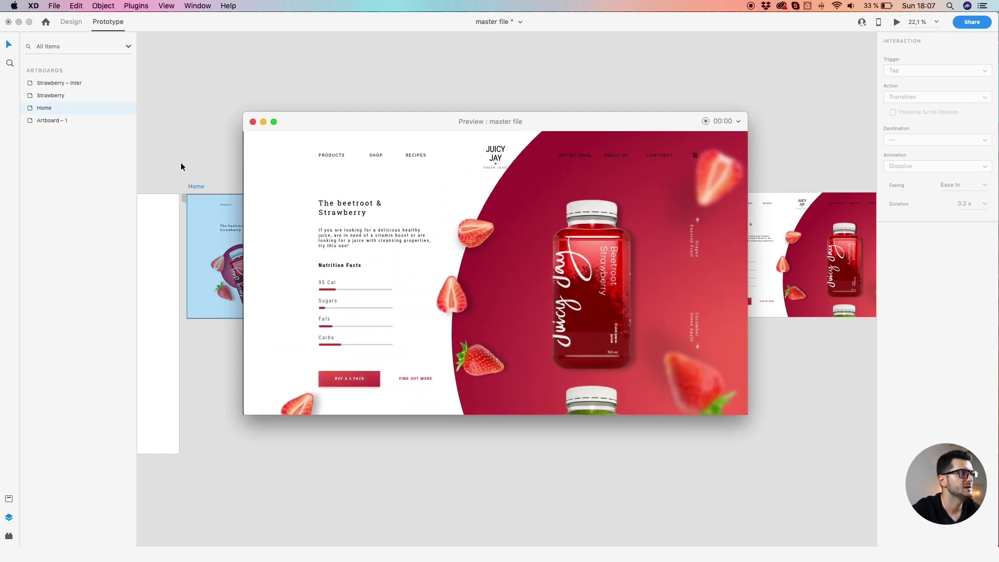
pyautogui.click(201, 191)
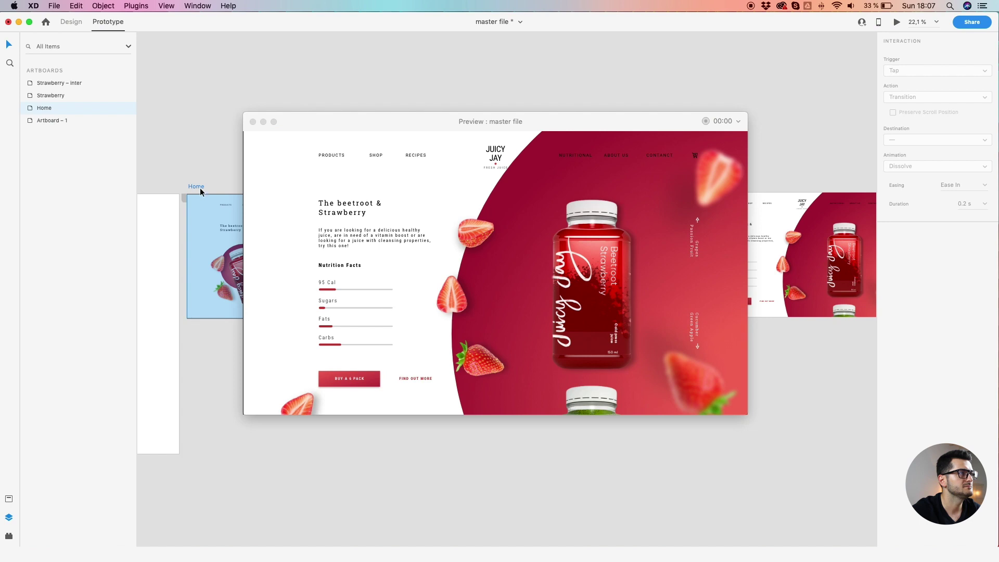
pyautogui.click(421, 253)
pyautogui.click(196, 175)
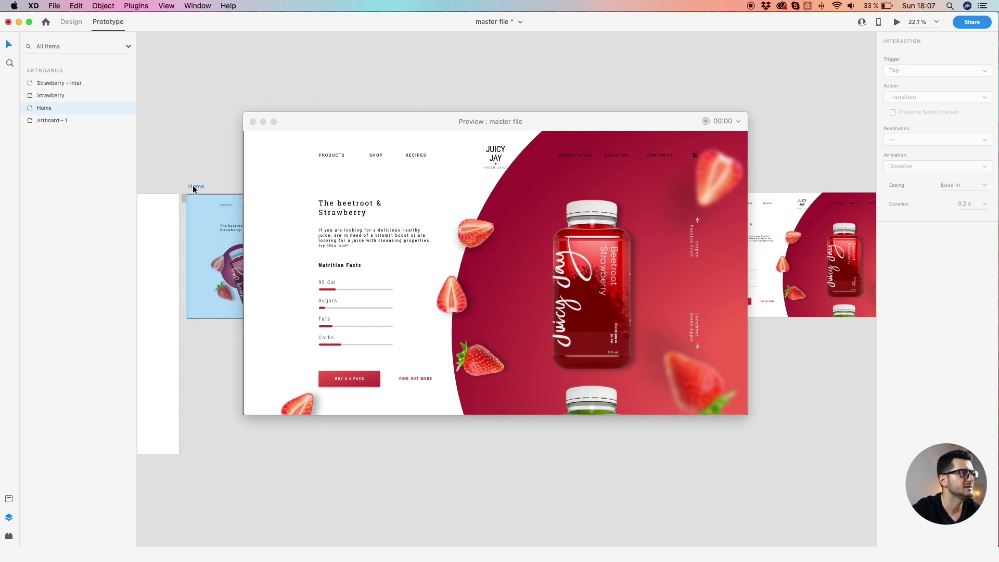
pyautogui.click(195, 184)
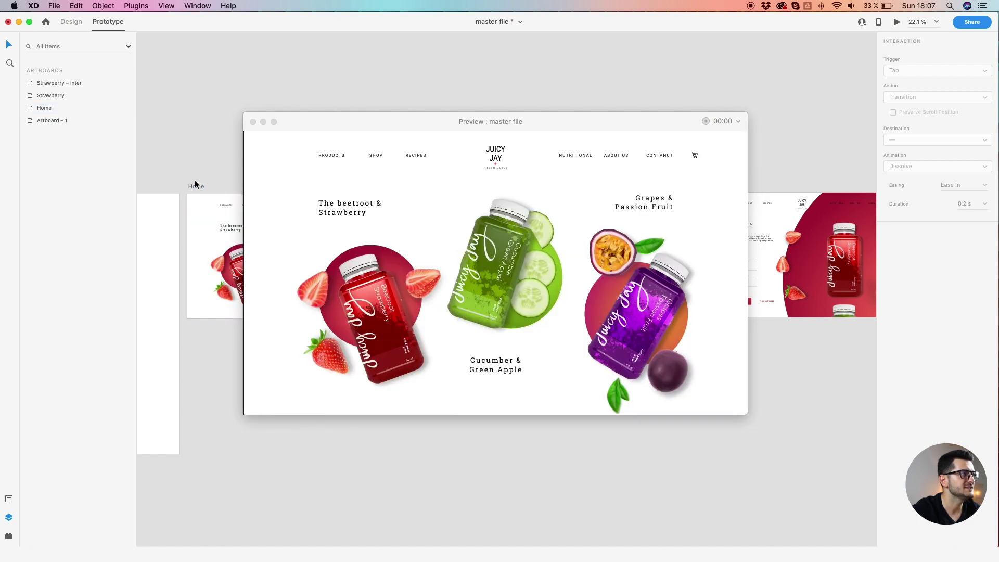
pyautogui.click(393, 313)
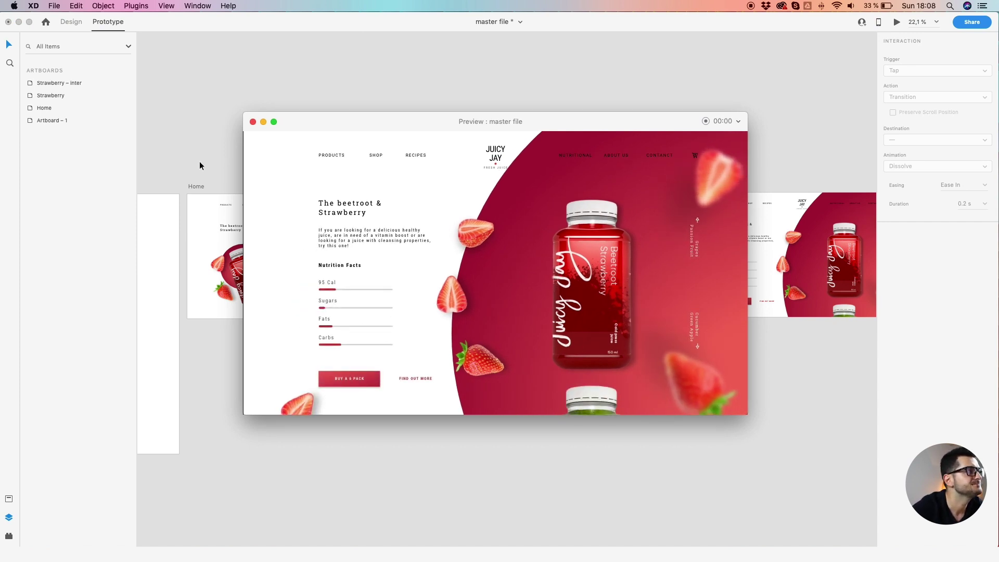
pyautogui.click(195, 188)
pyautogui.click(388, 300)
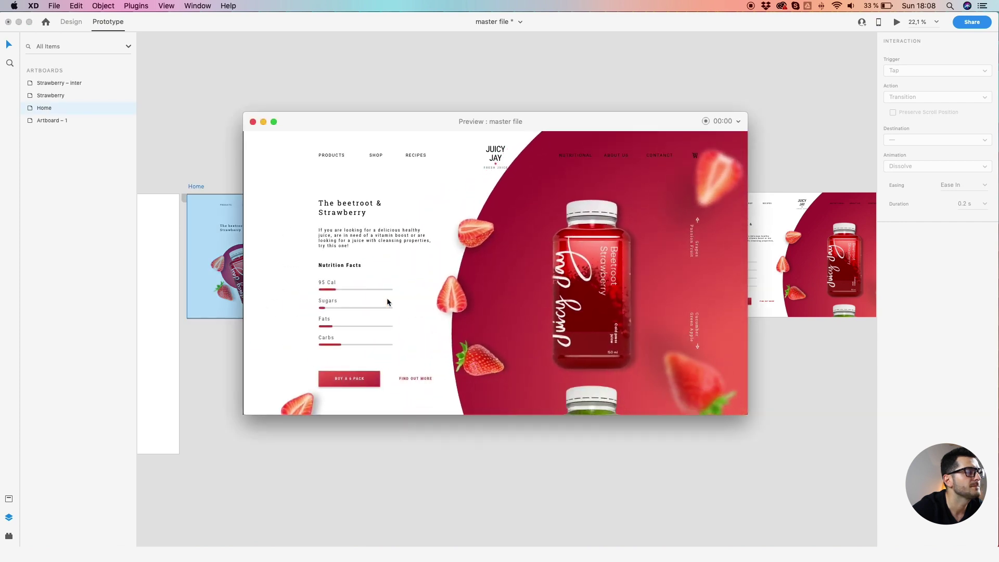
pyautogui.click(201, 171)
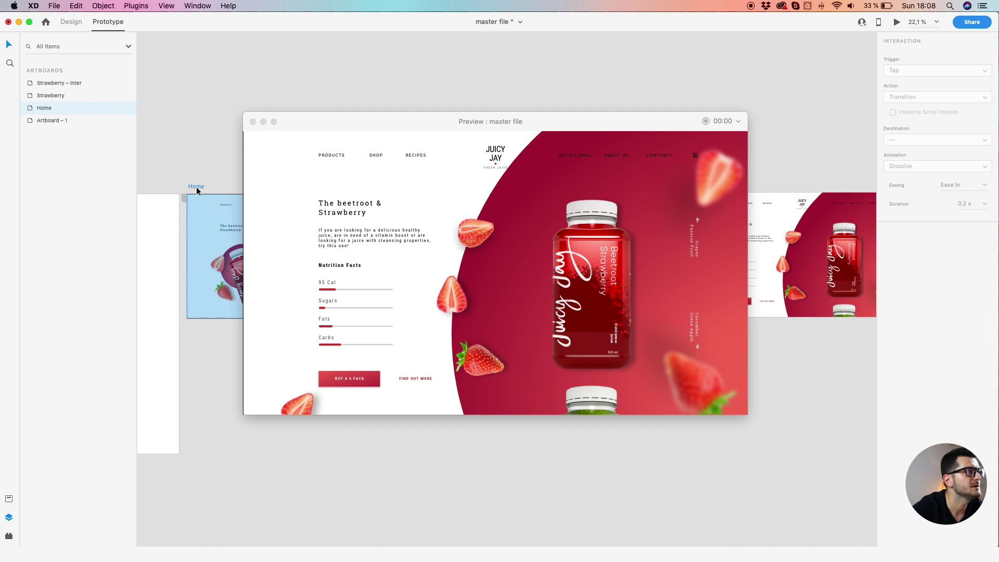
pyautogui.click(198, 181)
pyautogui.click(197, 186)
pyautogui.click(369, 309)
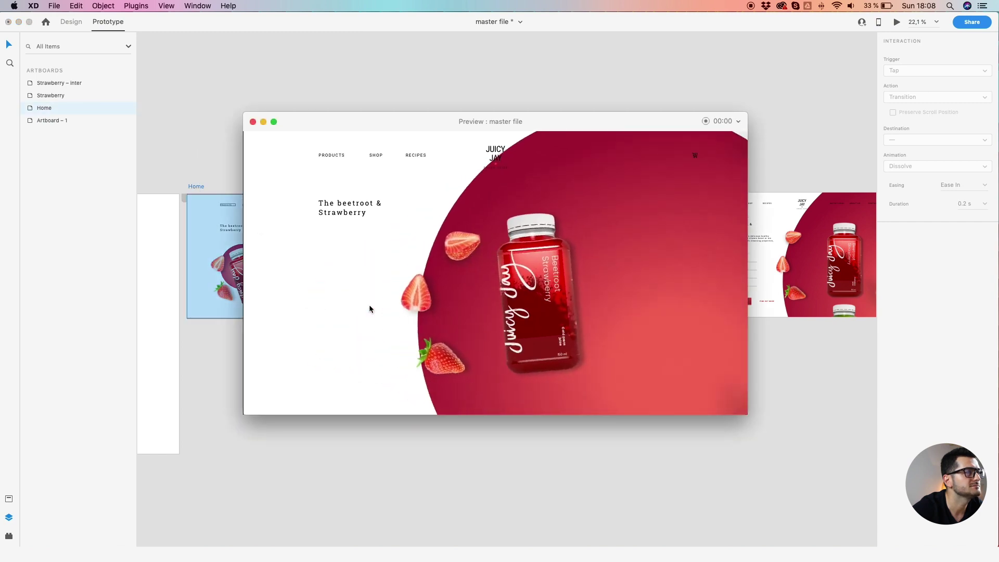
# - Compare with the Strawberry page in the Redo2 file's preview and close the preview window
pyautogui.click(520, 454)
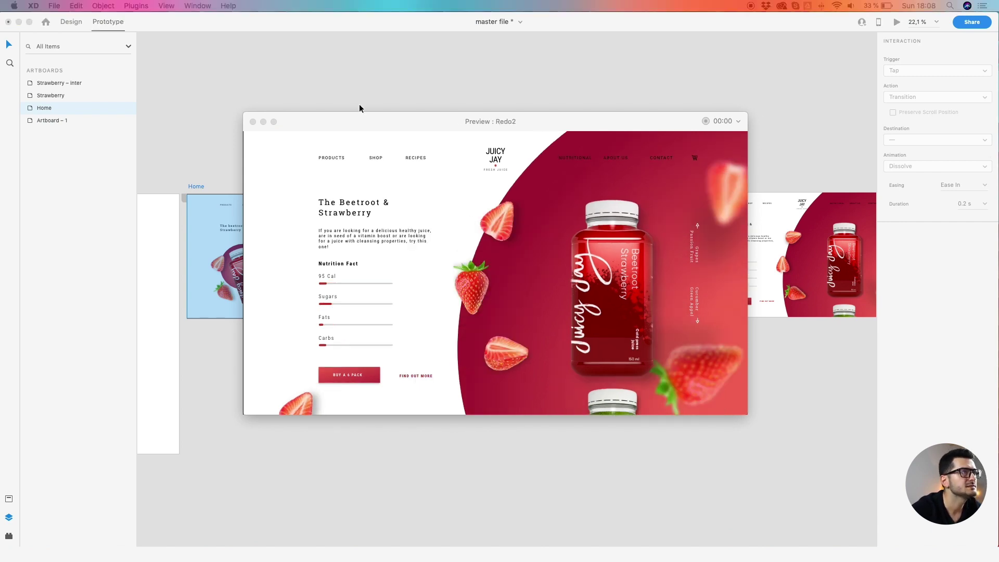
pyautogui.click(253, 121)
# - Move the Strawberry artboard farther from Strawberry – inter, leaving a gap of about 442 px between them
pyautogui.click(617, 128)
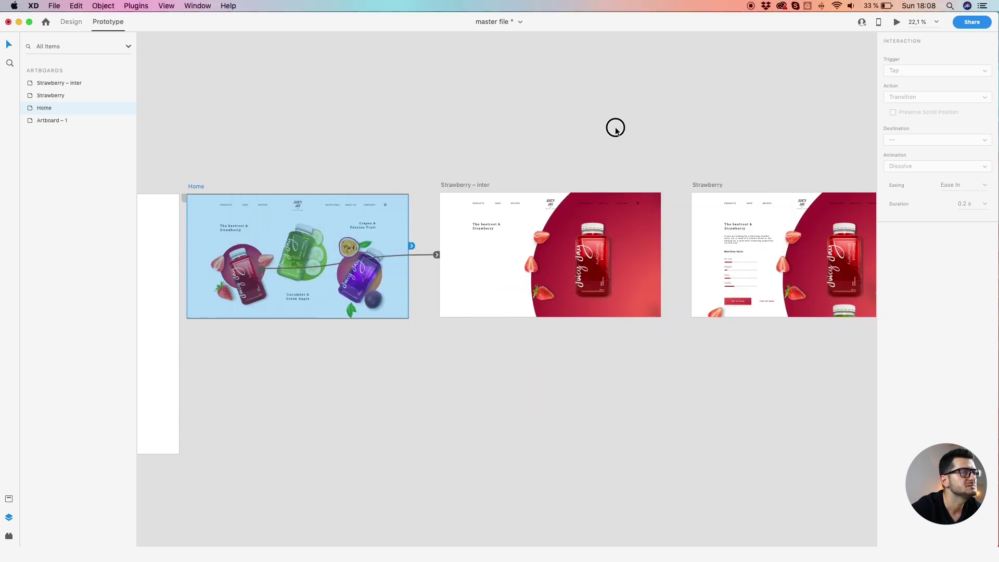
pyautogui.hscroll(3, 627, 141)
pyautogui.click(597, 159)
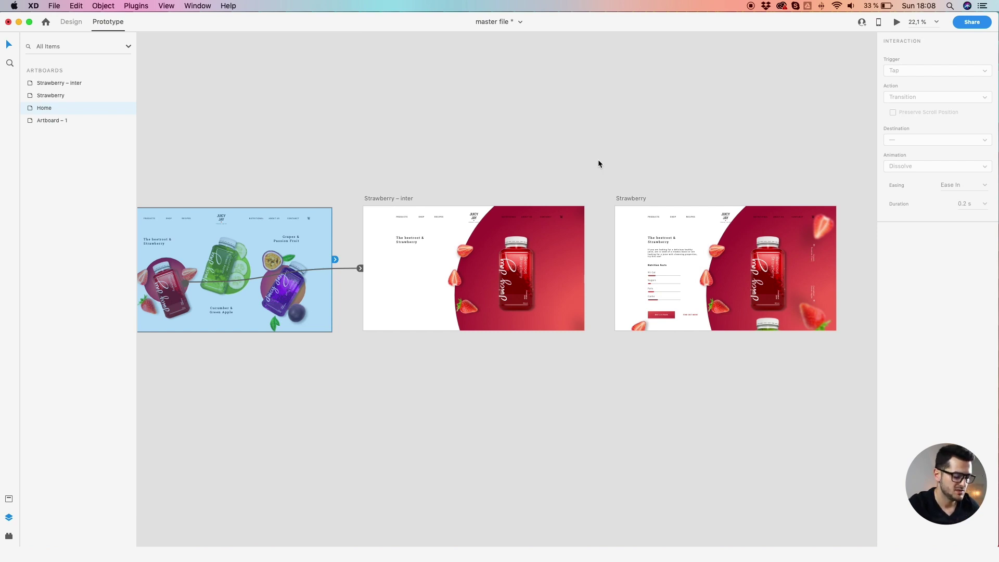
pyautogui.scroll(1, 703, 205)
pyautogui.moveTo(702, 205); pyautogui.dragTo(623, 160)
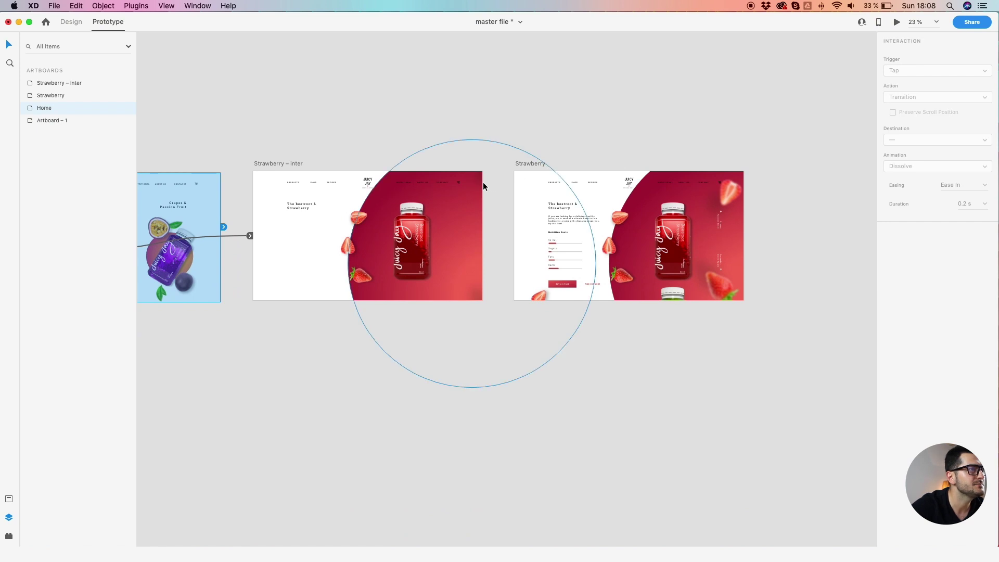
pyautogui.moveTo(529, 169); pyautogui.dragTo(553, 163)
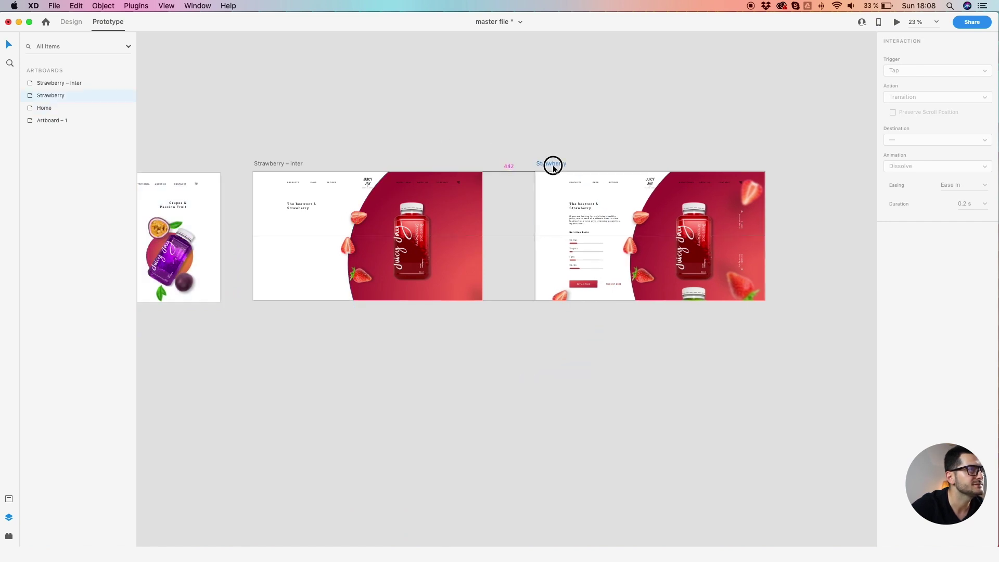
# - Set the timed auto-animate from Strawberry – inter to Strawberry to a 1.3 s duration with Ease In-Out easing
pyautogui.click(290, 164)
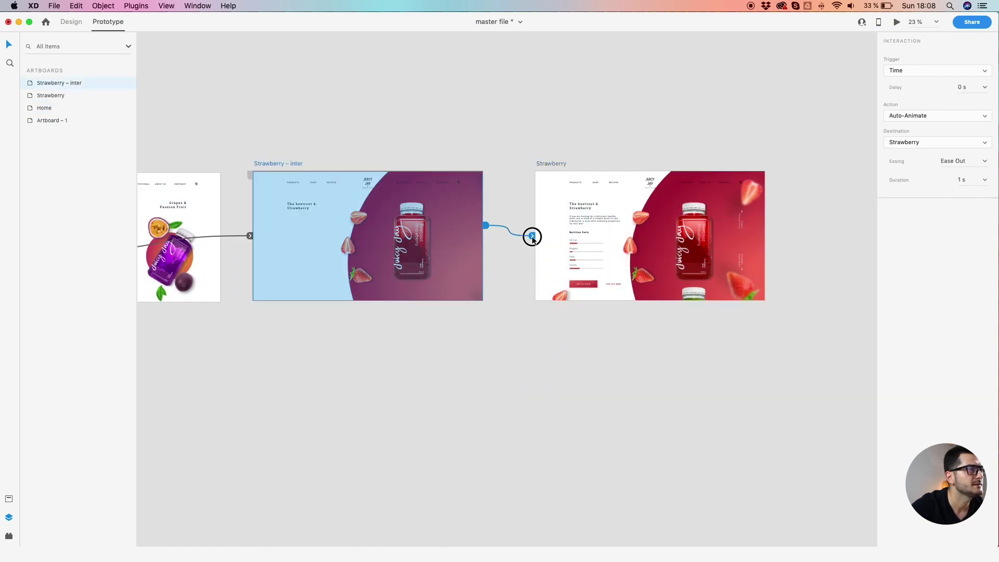
pyautogui.click(968, 180)
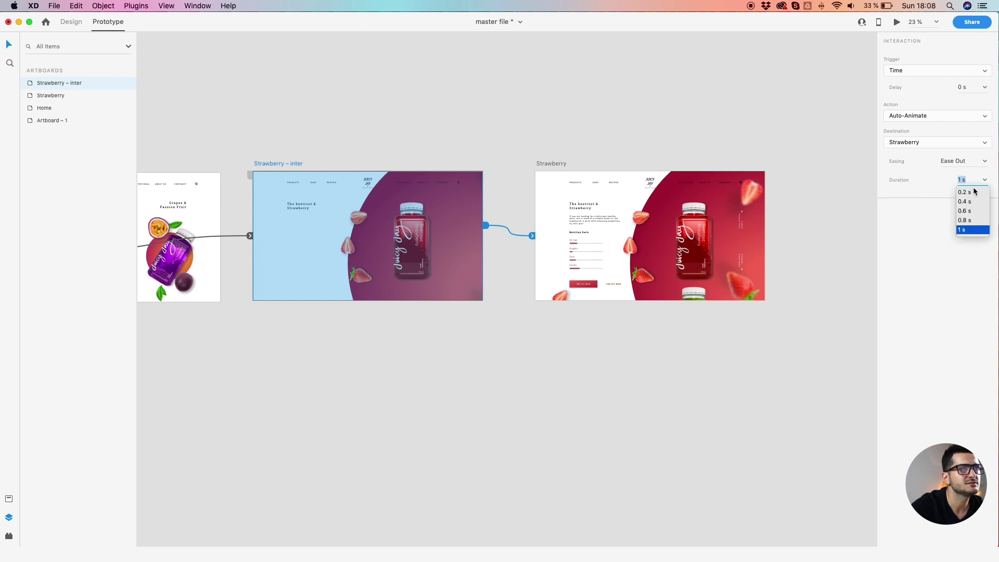
pyautogui.write('.3')
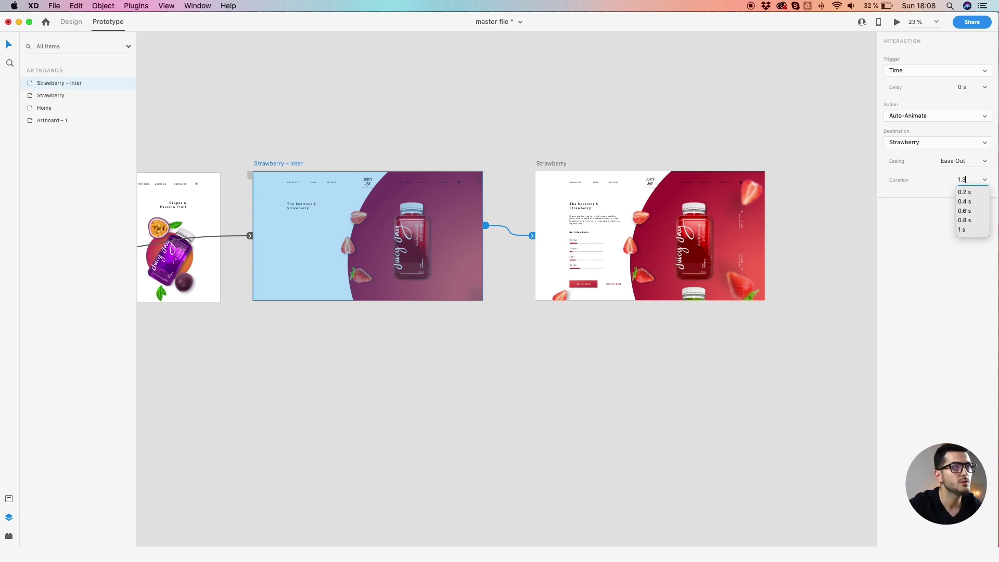
pyautogui.press('Return')
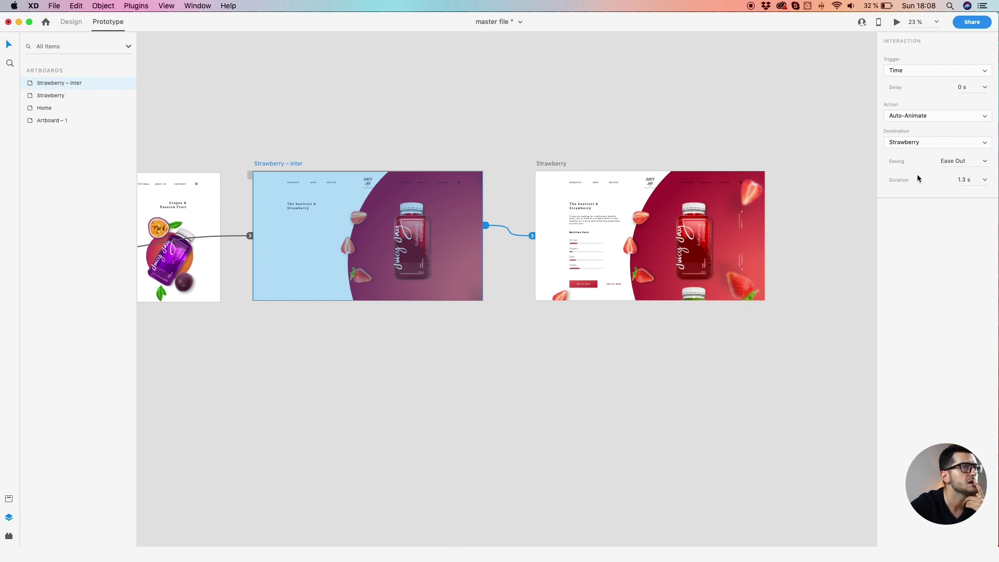
pyautogui.click(984, 161)
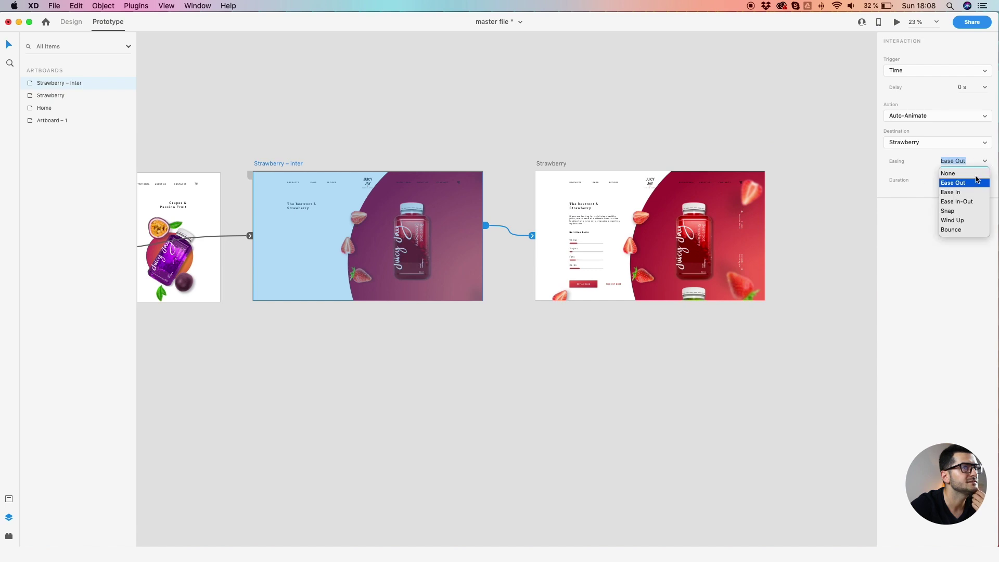
pyautogui.click(962, 204)
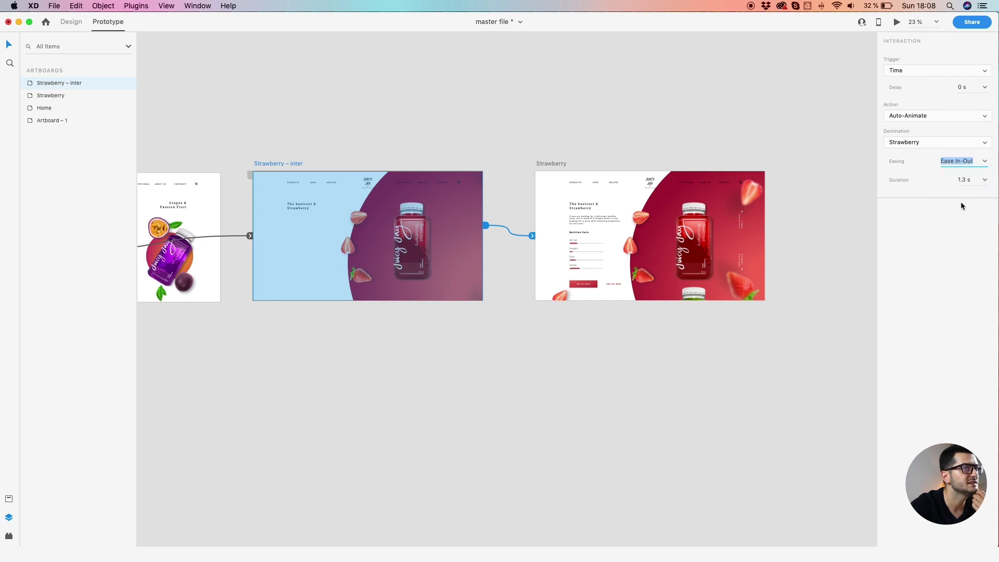
# - Preview the prototype from Home in a smaller window beside the artboards and play the red bottle's transition
pyautogui.click(477, 138)
pyautogui.hscroll(-5, 496, 125)
pyautogui.click(199, 166)
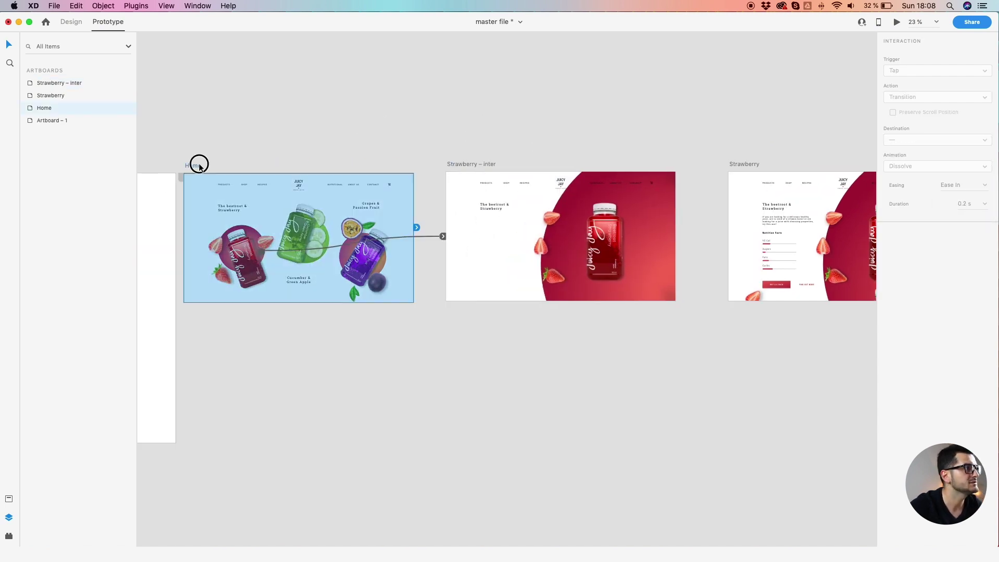
pyautogui.click(896, 22)
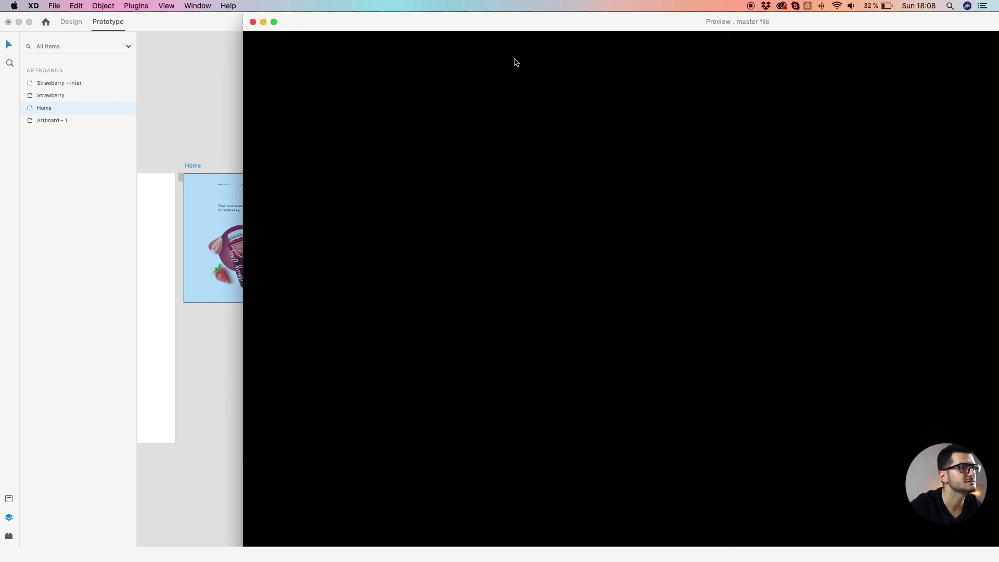
pyautogui.click(253, 22)
pyautogui.click(195, 168)
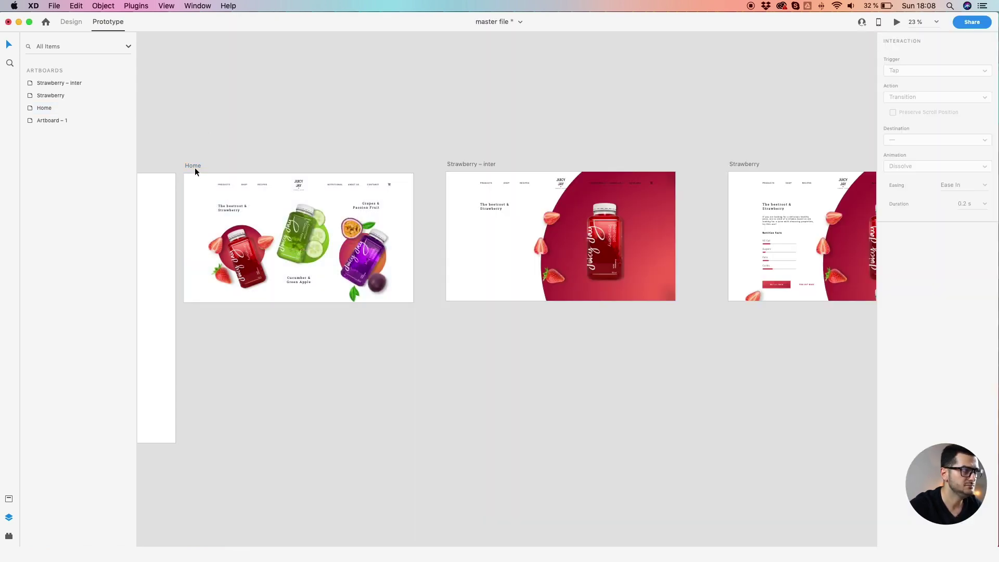
pyautogui.click(193, 166)
pyautogui.click(896, 21)
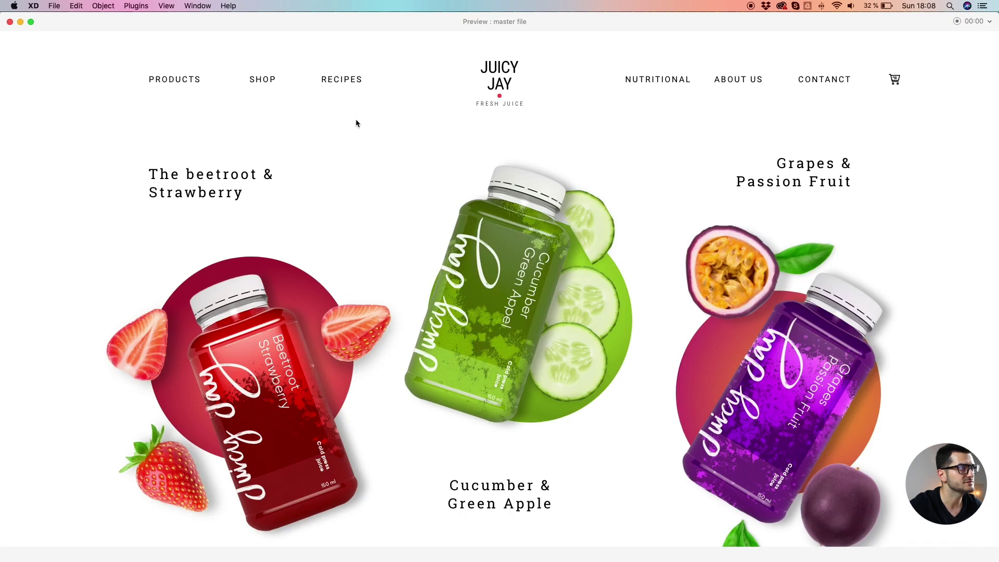
pyautogui.moveTo(81, 31); pyautogui.dragTo(180, 46)
pyautogui.moveTo(101, 31); pyautogui.dragTo(285, 100)
pyautogui.click(411, 353)
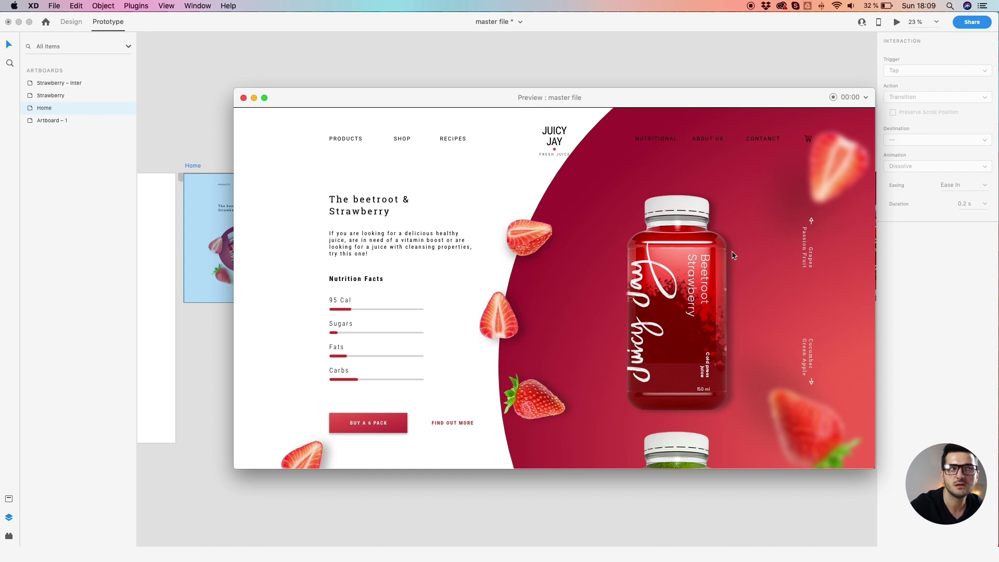
# - Replay the transition from Home to the Strawberry page to check its smoothness, and close the preview
pyautogui.click(192, 153)
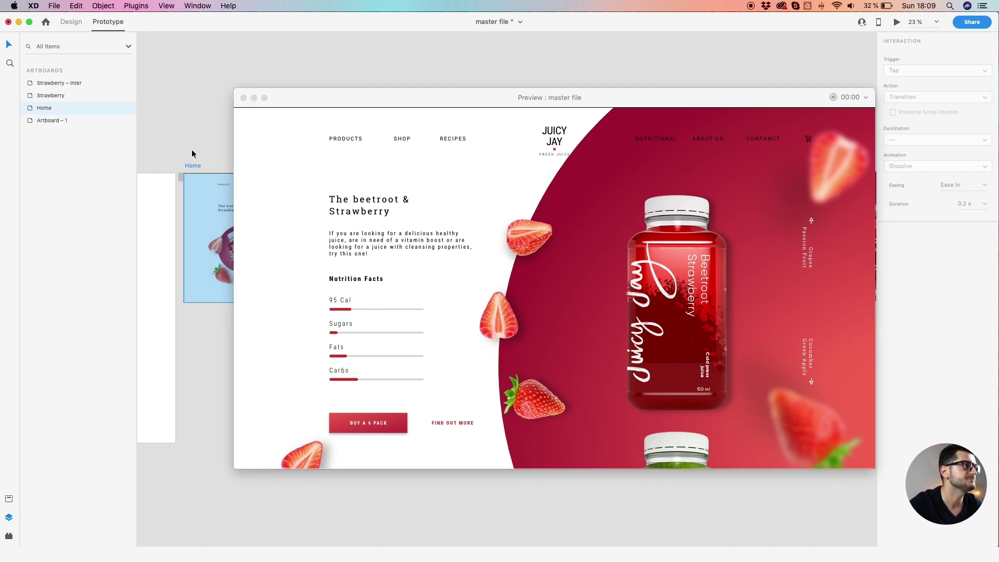
pyautogui.click(195, 151)
pyautogui.click(390, 310)
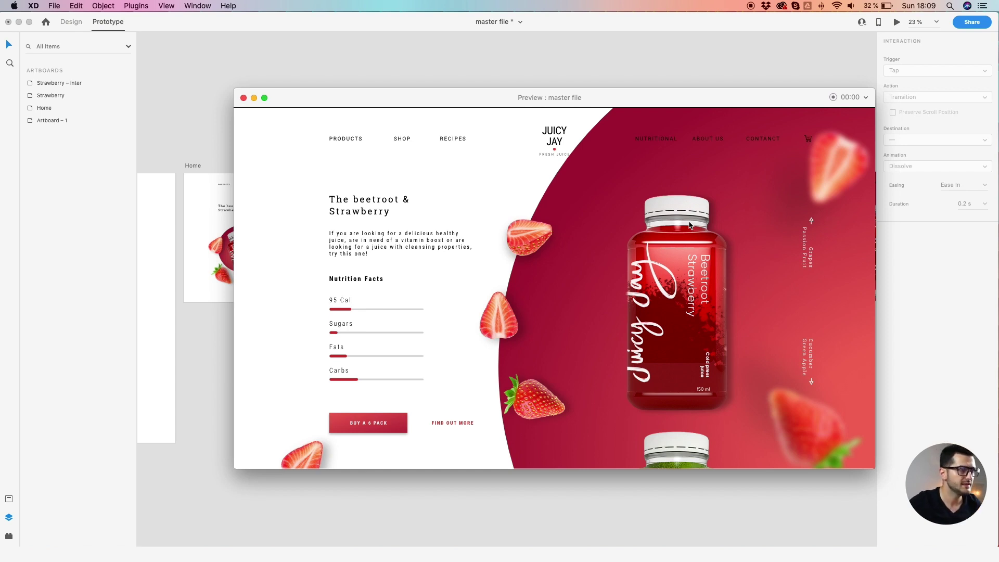
pyautogui.click(141, 150)
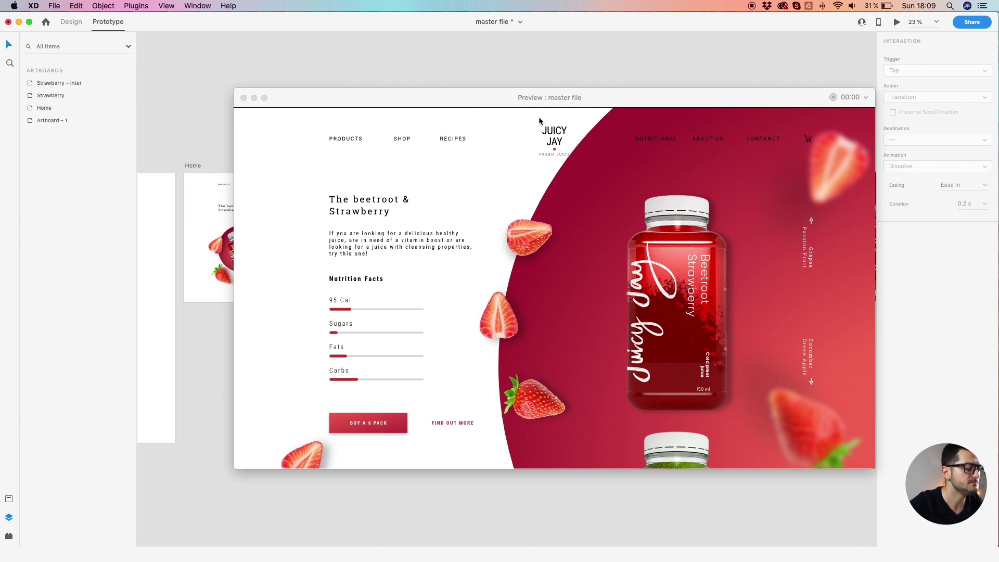
pyautogui.click(192, 166)
pyautogui.click(374, 321)
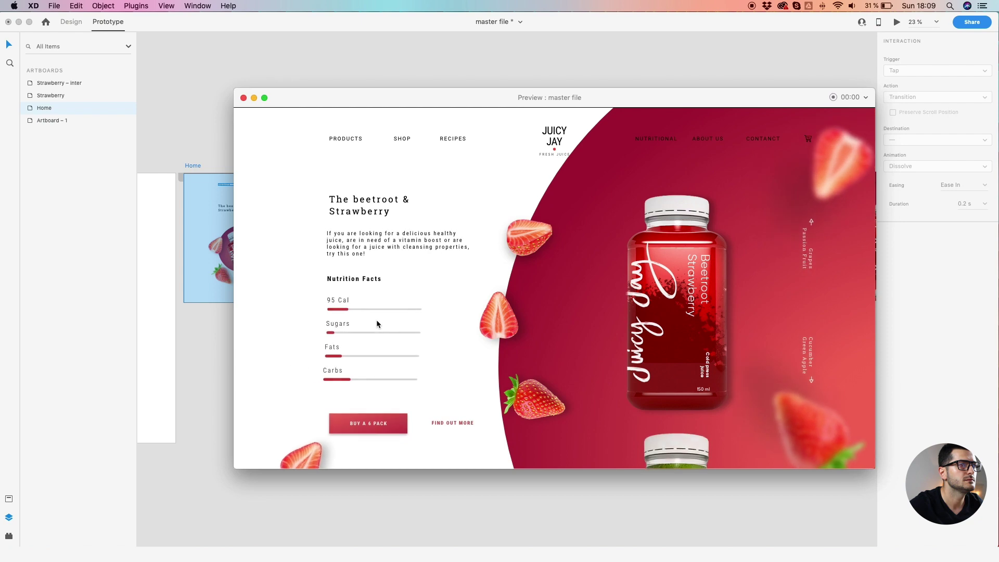
pyautogui.click(213, 132)
pyautogui.click(243, 97)
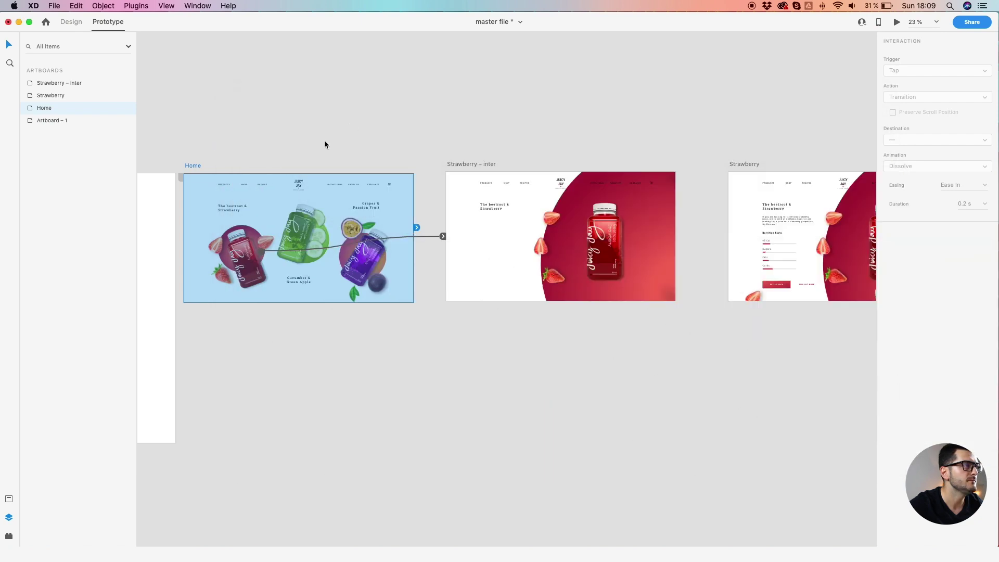
# - Set the tap auto-animate from Home to Strawberry – inter to a 1.3 s duration, keeping Ease Out easing
pyautogui.moveTo(443, 236); pyautogui.dragTo(666, 243)
pyautogui.click(961, 161)
pyautogui.write('1.3')
pyautogui.press('Return')
pyautogui.click(984, 142)
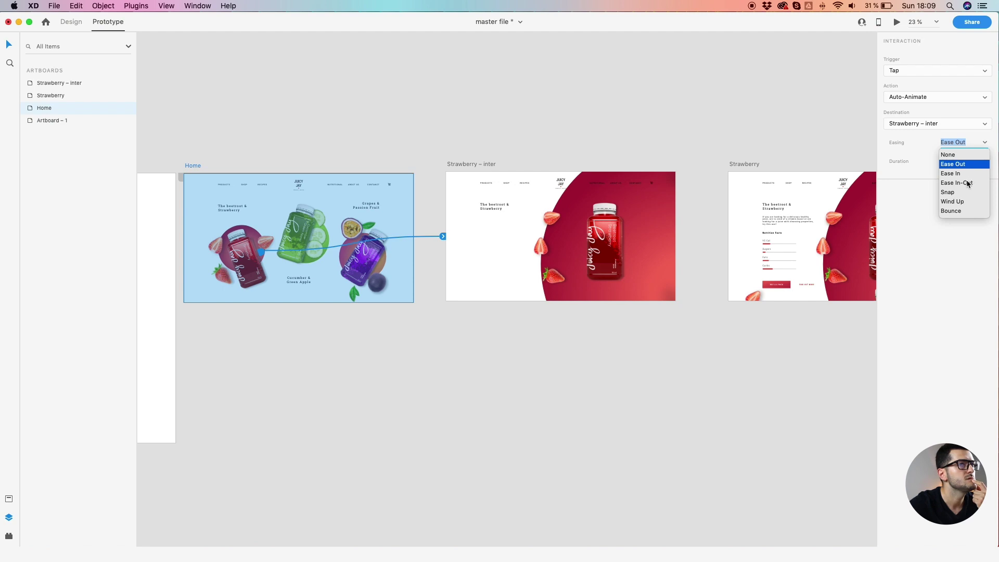
pyautogui.click(558, 121)
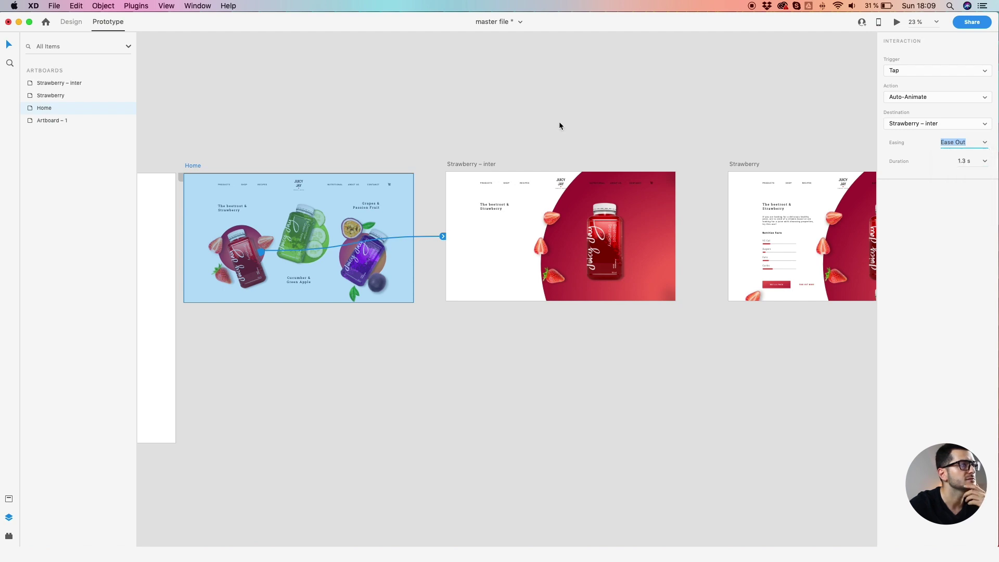
pyautogui.click(588, 126)
# - Move the Strawberry artboard closer to Strawberry – inter and place a duplicate of it directly below
pyautogui.moveTo(697, 161); pyautogui.dragTo(493, 134)
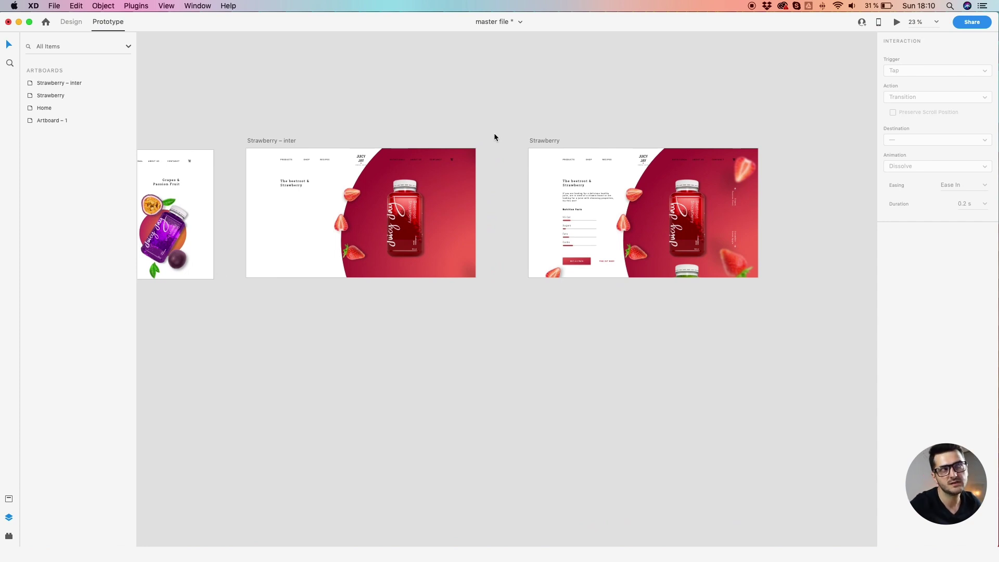
pyautogui.moveTo(542, 140); pyautogui.dragTo(522, 141)
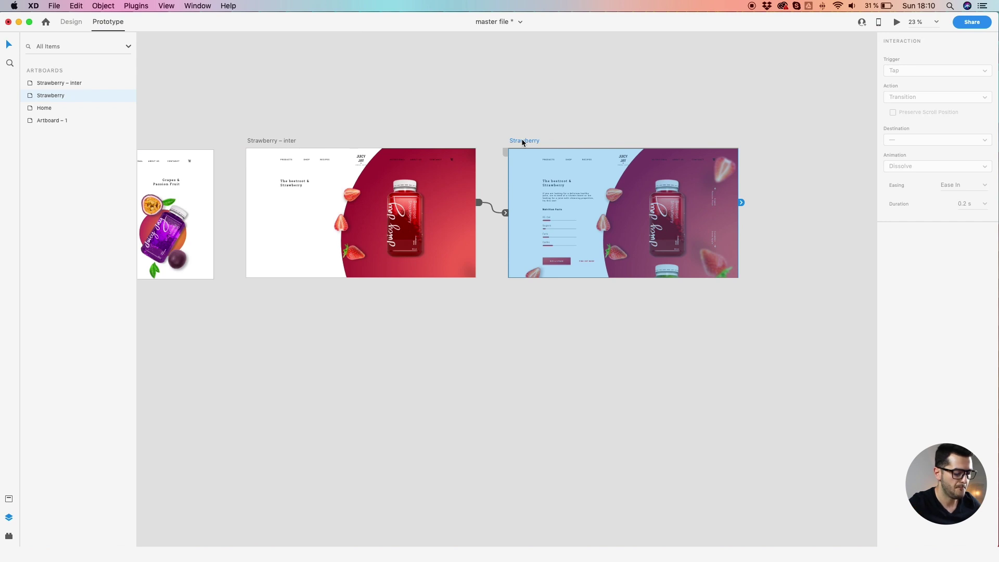
pyautogui.moveTo(523, 142); pyautogui.dragTo(536, 289)
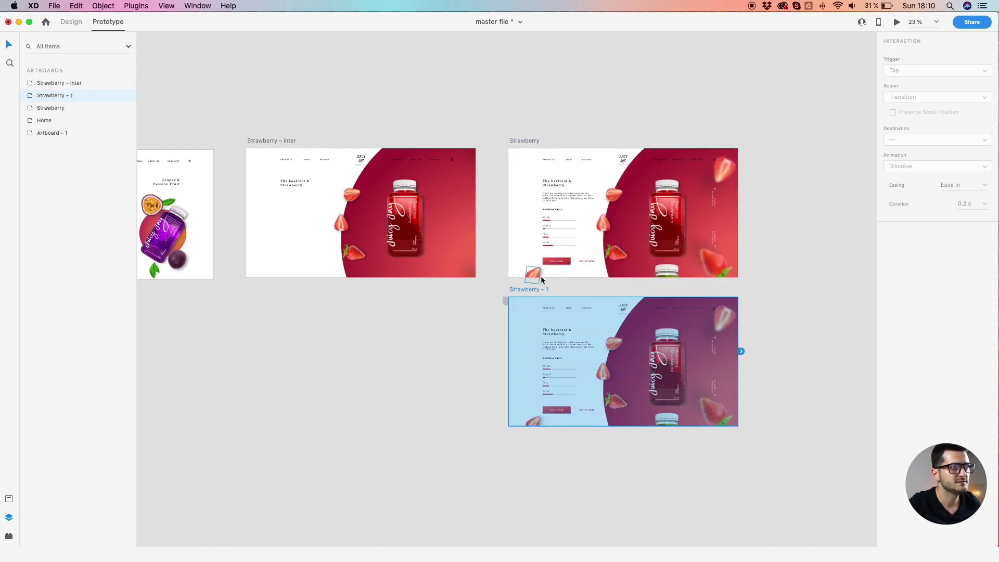
# - Rename the upper, original Strawberry artboard to Strawberry-Facts
pyautogui.doubleClick(527, 140)
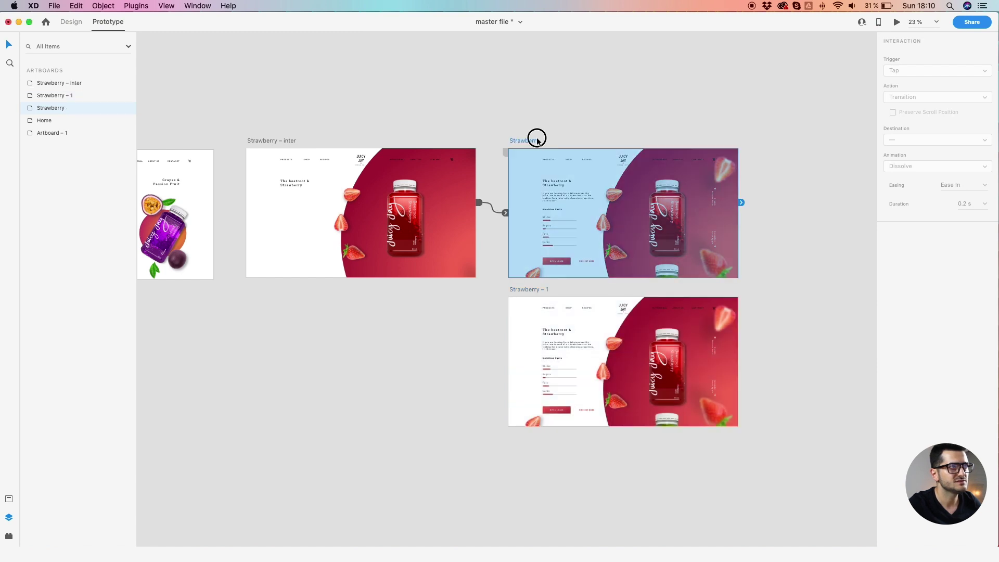
pyautogui.click(539, 140)
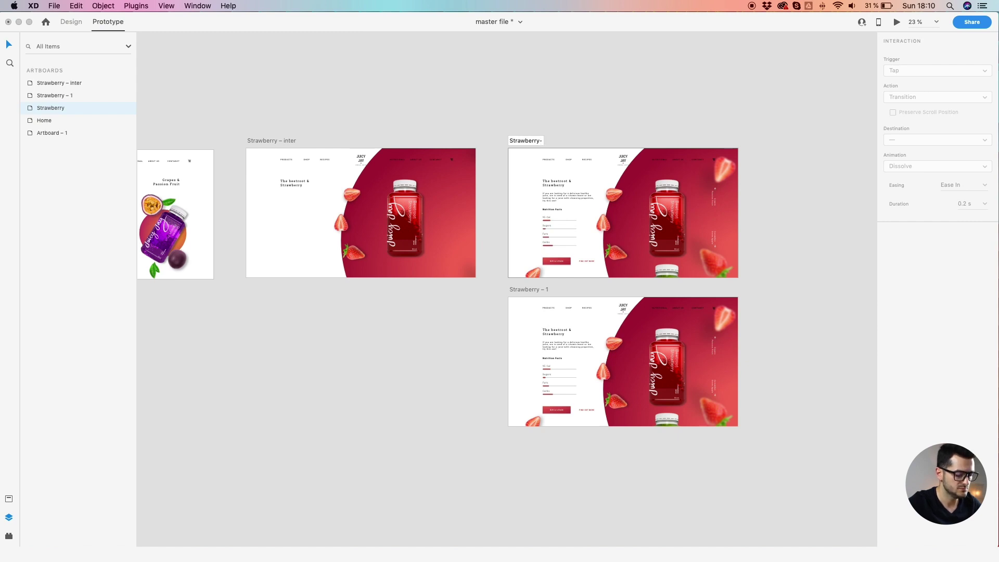
pyautogui.write('-Facts')
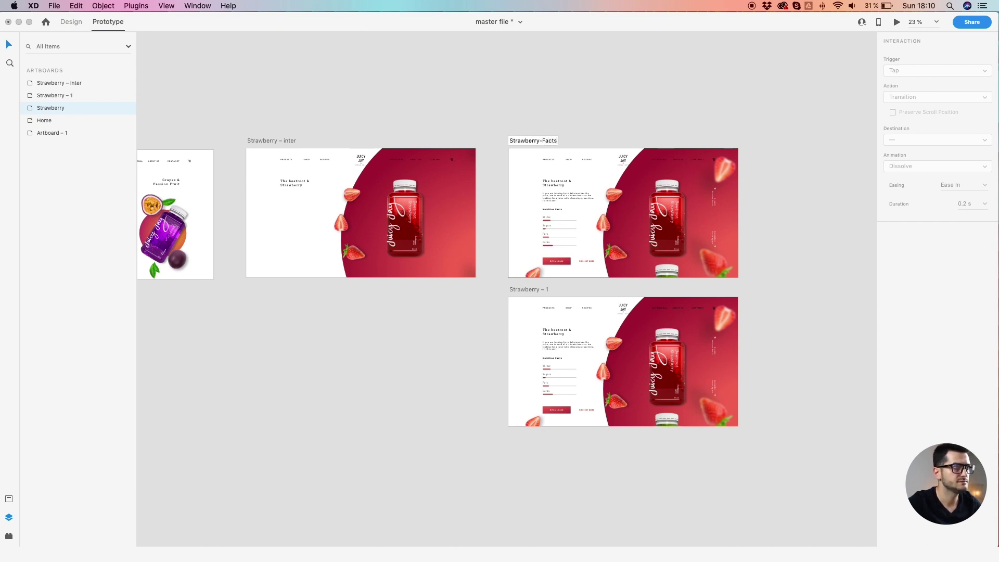
pyautogui.press('Return')
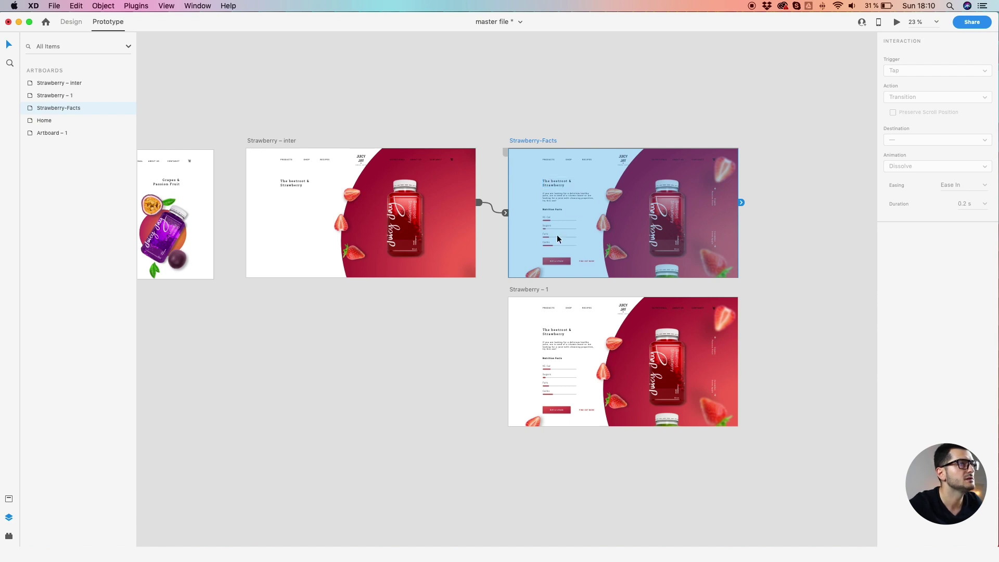
# - Shorten the red bars under 95 Cal and Sugars on the Strawberry-Facts artboard to a width of 2
pyautogui.scroll(5, 525, 292)
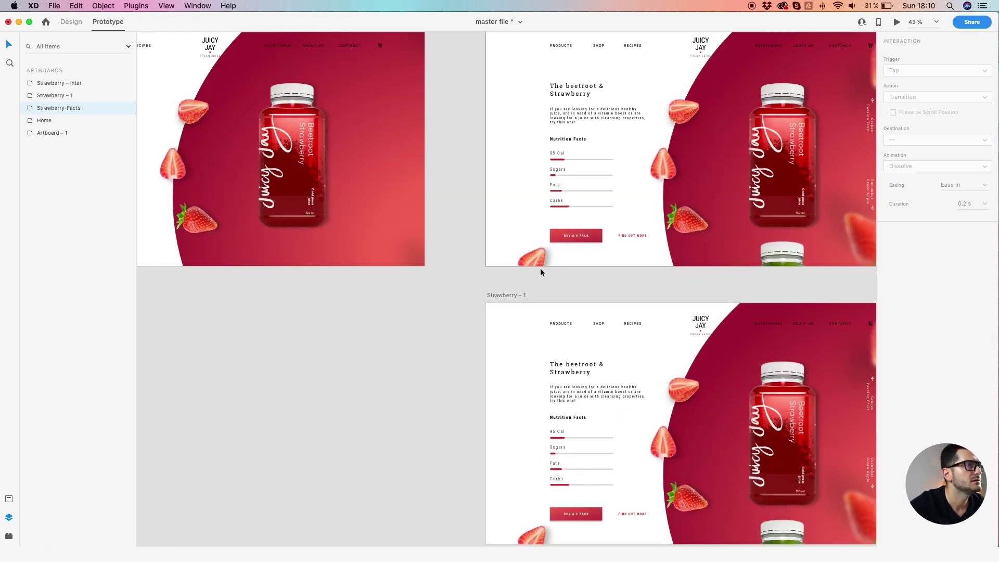
pyautogui.scroll(5, 558, 157)
pyautogui.click(559, 164)
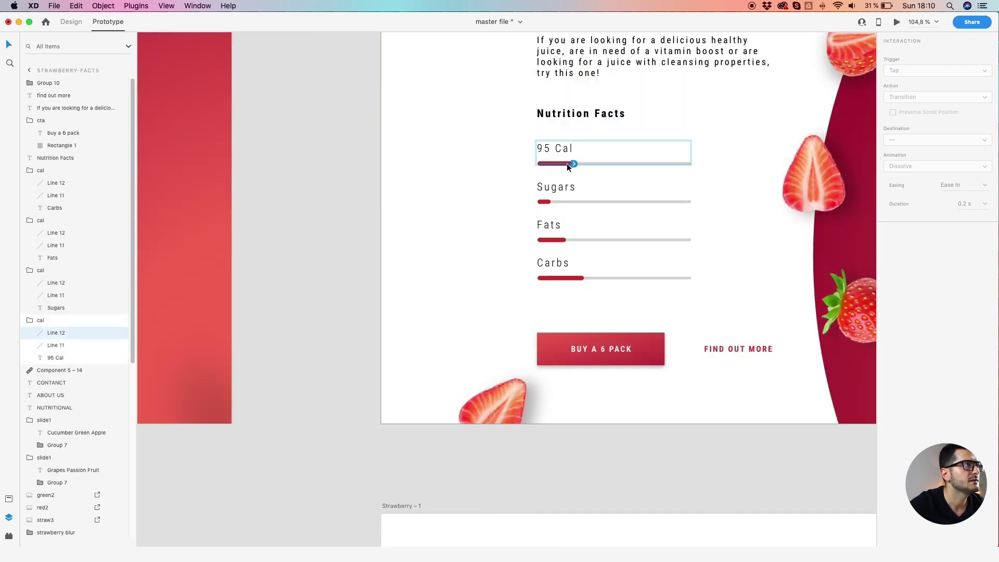
pyautogui.click(71, 21)
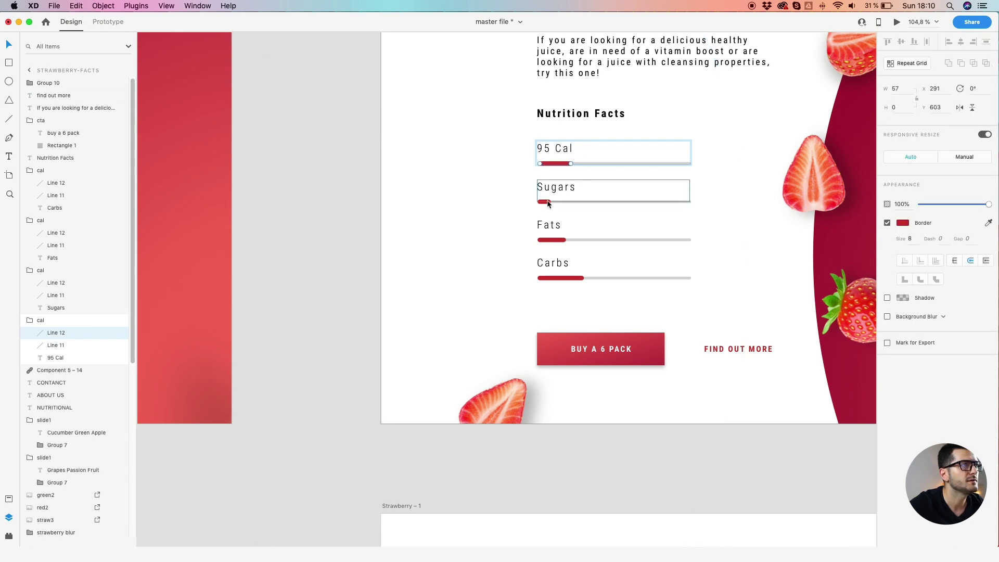
pyautogui.click(905, 91)
pyautogui.write('2')
pyautogui.press('Return')
pyautogui.doubleClick(545, 202)
pyautogui.click(906, 91)
pyautogui.write('2')
pyautogui.press('Return')
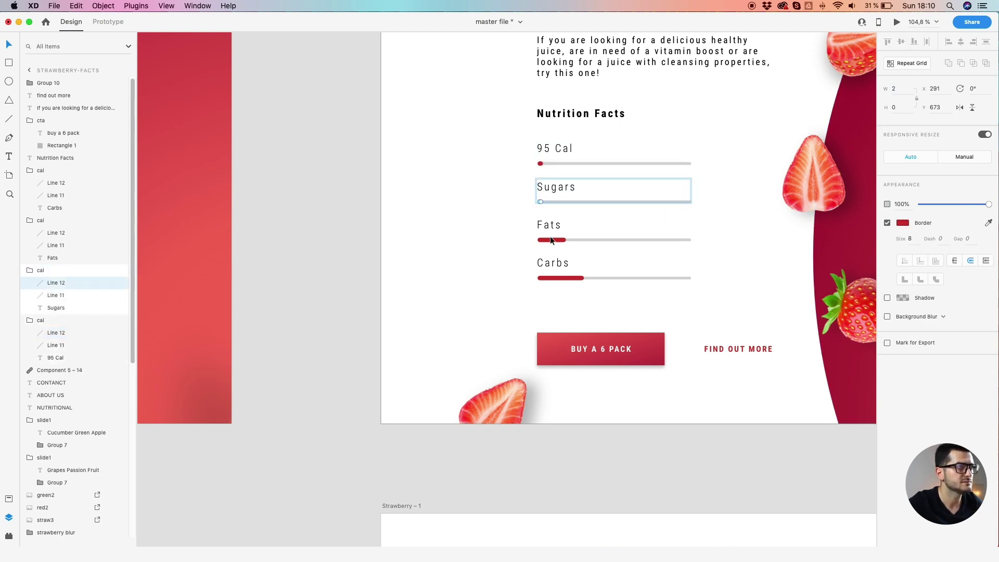
# - Shorten the red bars under Fats and Carbs on the Strawberry-Facts artboard to a width of 2
pyautogui.doubleClick(551, 239)
pyautogui.click(901, 89)
pyautogui.write('2')
pyautogui.press('Return')
pyautogui.doubleClick(572, 279)
pyautogui.click(896, 89)
pyautogui.write('2')
pyautogui.press('Return')
pyautogui.click(438, 238)
pyautogui.scroll(-6, 429, 231)
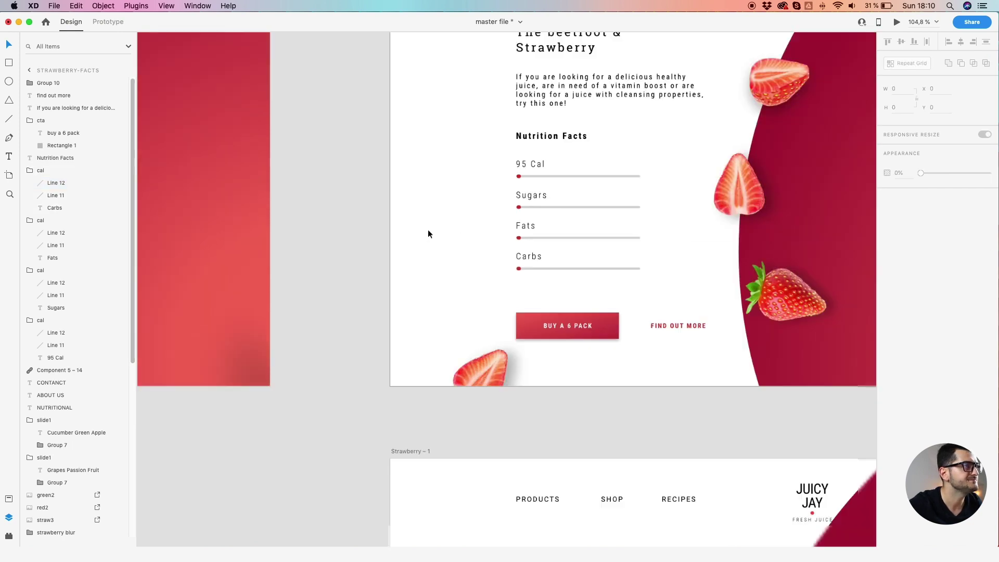
# - Link the Strawberry-Facts artboard to Strawberry – 1 with an auto-animate interaction triggered by Time
pyautogui.click(424, 132)
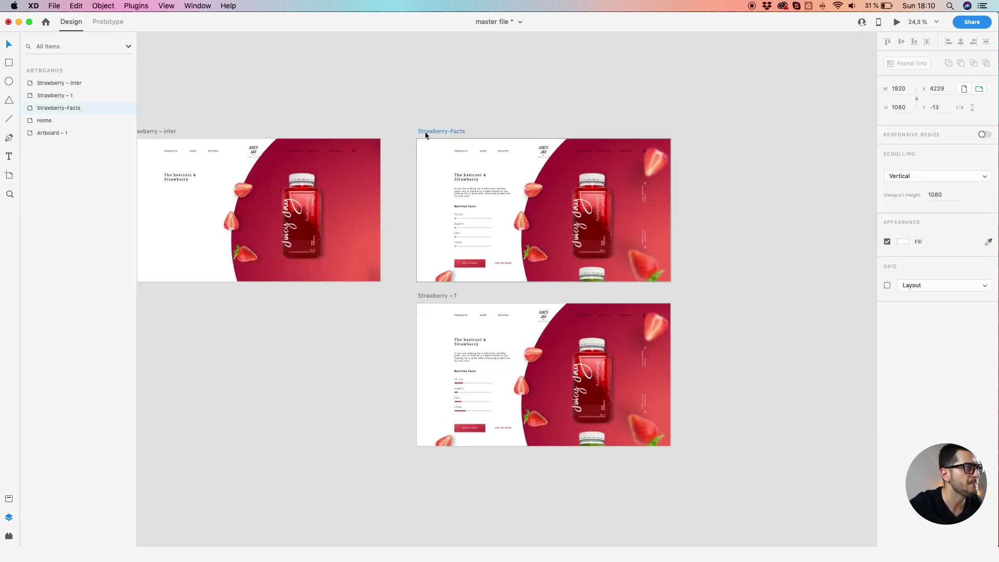
pyautogui.scroll(2, 424, 131)
pyautogui.click(99, 24)
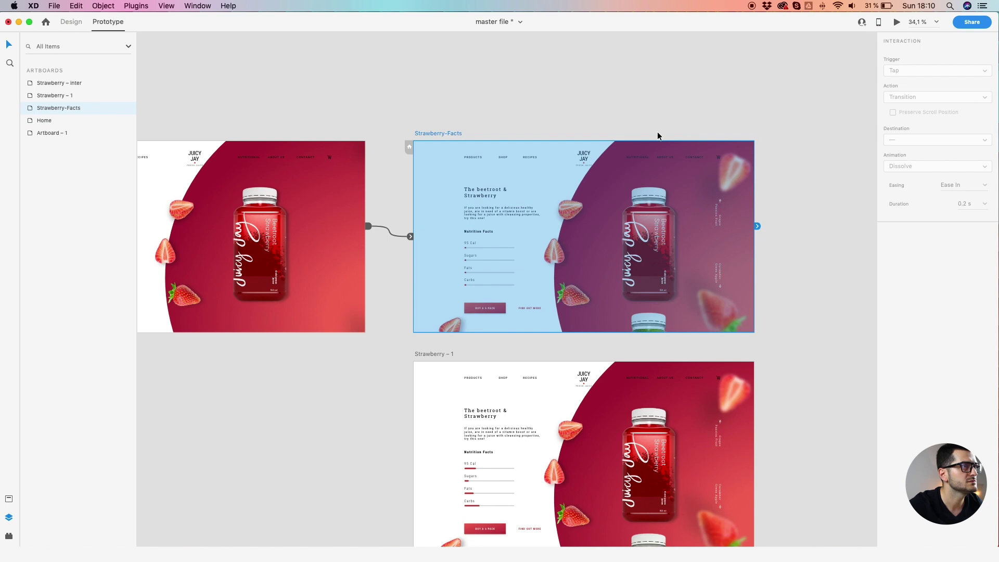
pyautogui.scroll(-3, 754, 225)
pyautogui.hscroll(3, 755, 225)
pyautogui.moveTo(681, 145); pyautogui.dragTo(576, 326)
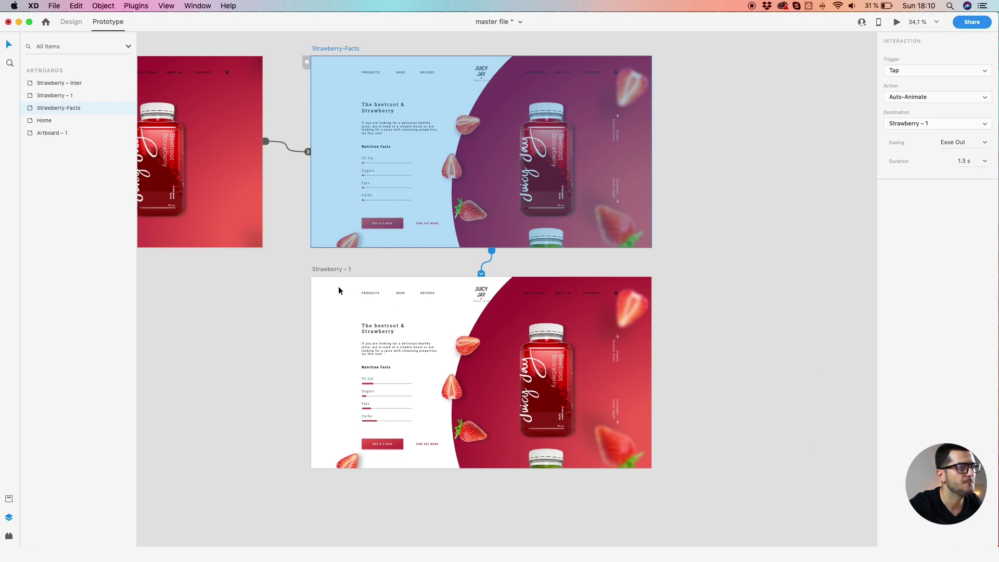
pyautogui.click(897, 71)
pyautogui.click(920, 85)
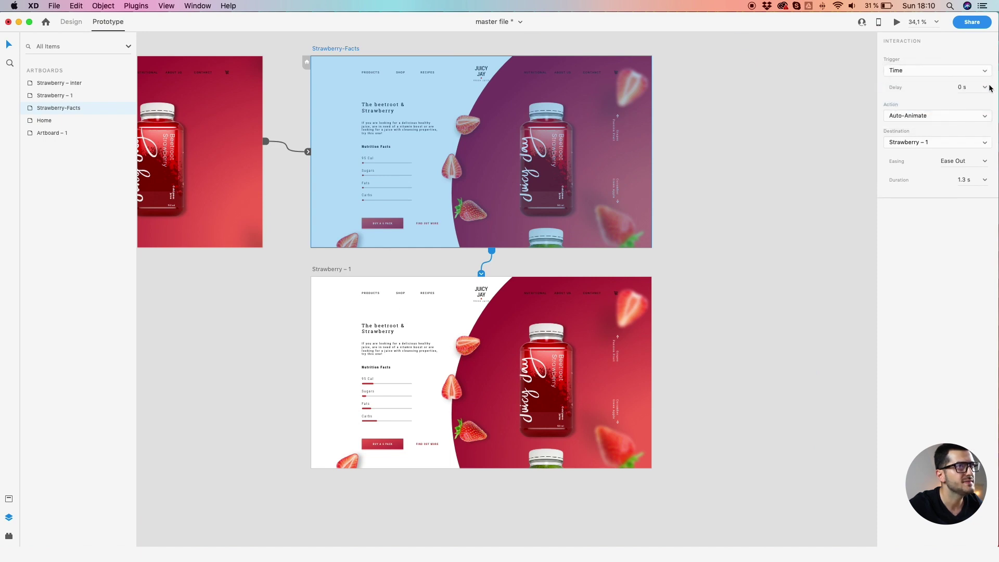
# - Set the Strawberry-Facts to Strawberry – 1 transition to a 0.6 s duration with Bounce easing
pyautogui.click(981, 180)
pyautogui.click(967, 211)
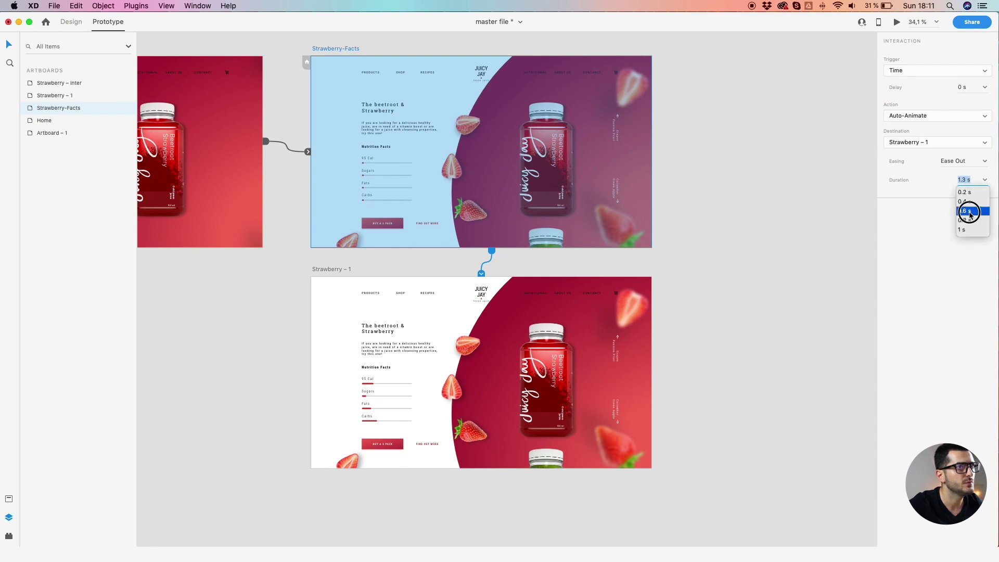
pyautogui.click(985, 162)
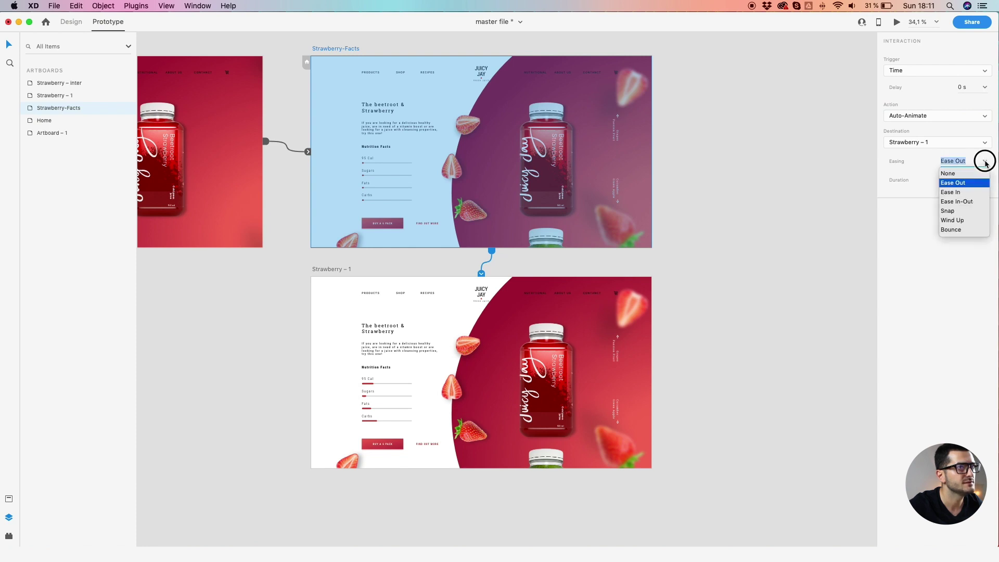
pyautogui.click(958, 230)
pyautogui.click(847, 225)
# - Preview the prototype from Home and play the red bottle's transition to check the nutrition bars' animation
pyautogui.scroll(-5, 615, 165)
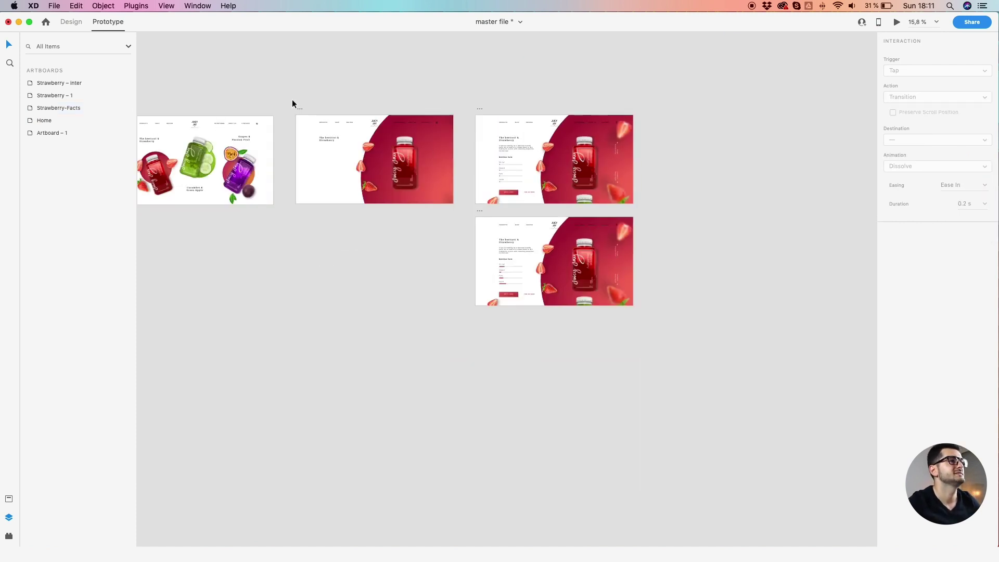
pyautogui.moveTo(288, 103); pyautogui.dragTo(484, 130)
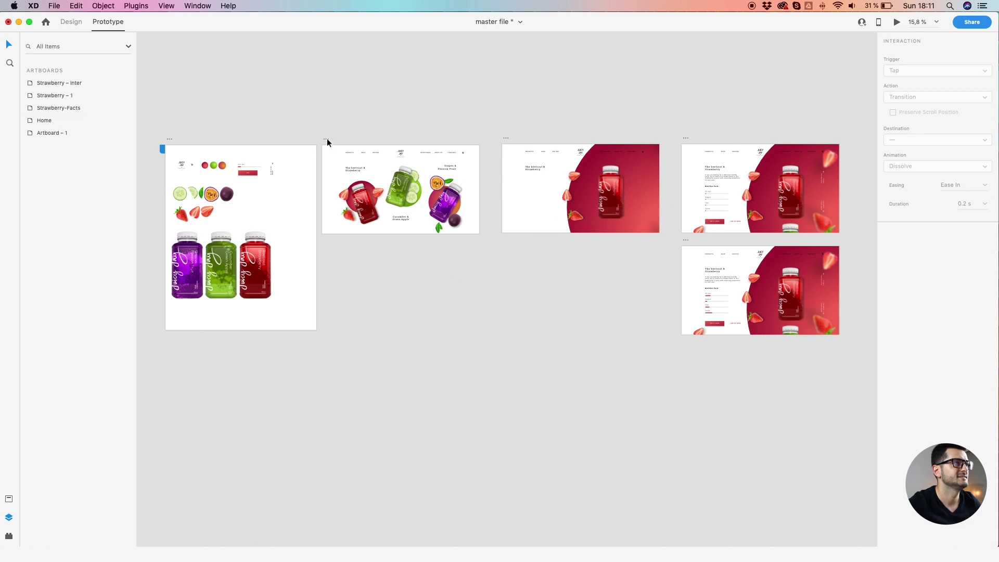
pyautogui.click(328, 142)
pyautogui.click(897, 21)
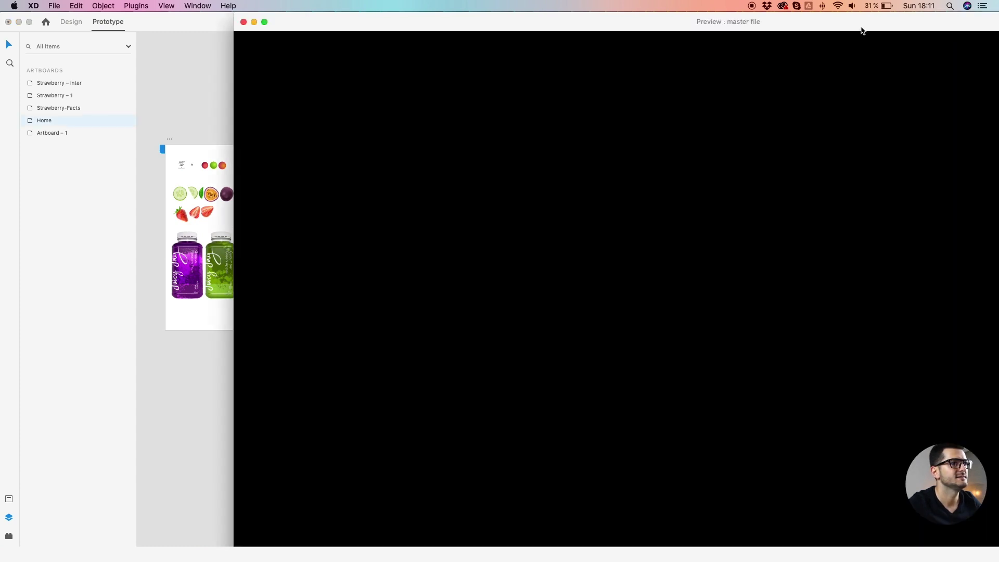
pyautogui.click(241, 24)
pyautogui.click(328, 139)
pyautogui.click(896, 21)
pyautogui.moveTo(4, 10); pyautogui.dragTo(365, 113)
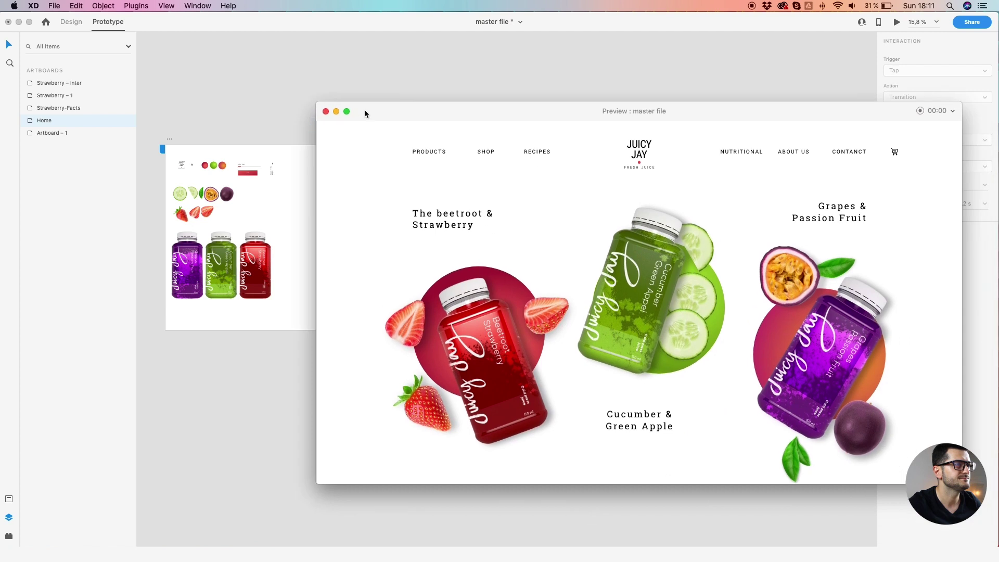
pyautogui.click(483, 343)
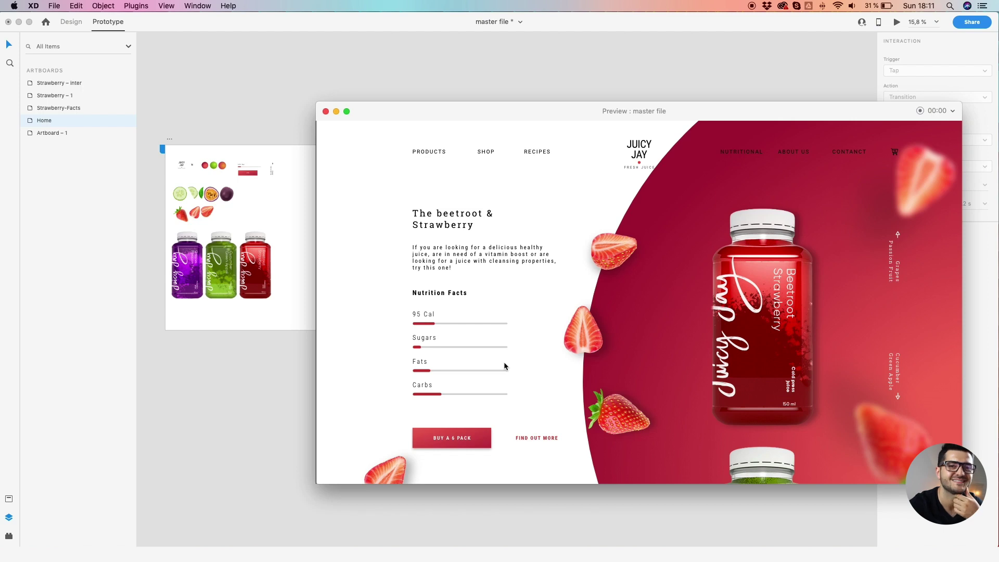
# - Replay the red bottle's transition from Home in the preview several times to judge its speed and the nutrition bars' animation
pyautogui.moveTo(375, 114); pyautogui.dragTo(424, 112)
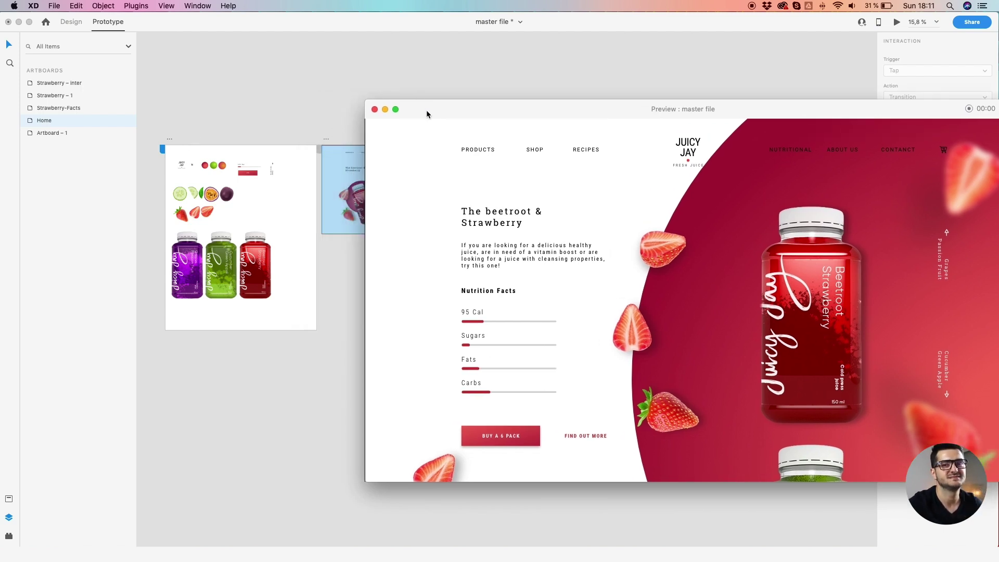
pyautogui.click(325, 139)
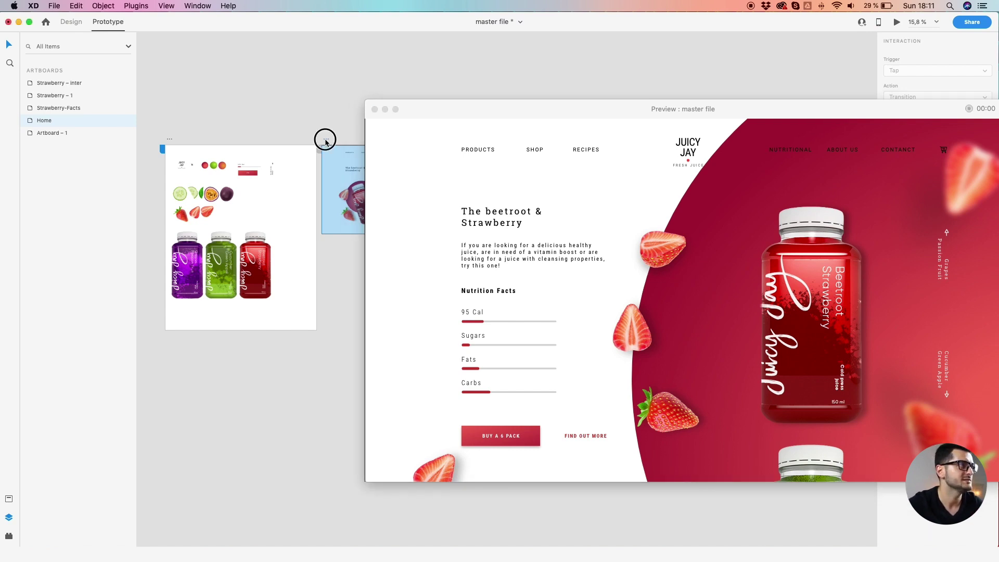
pyautogui.moveTo(437, 107); pyautogui.dragTo(499, 101)
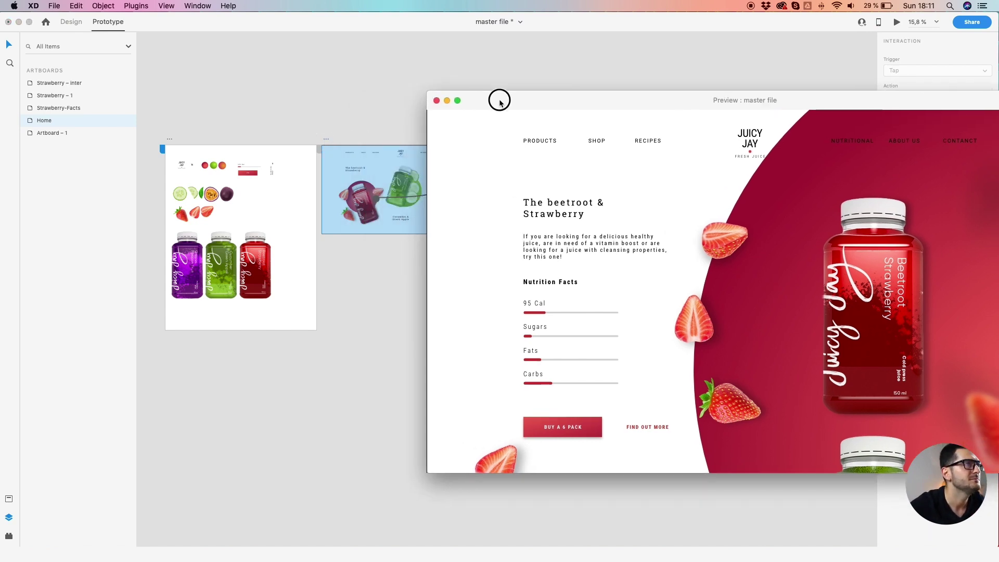
pyautogui.click(327, 140)
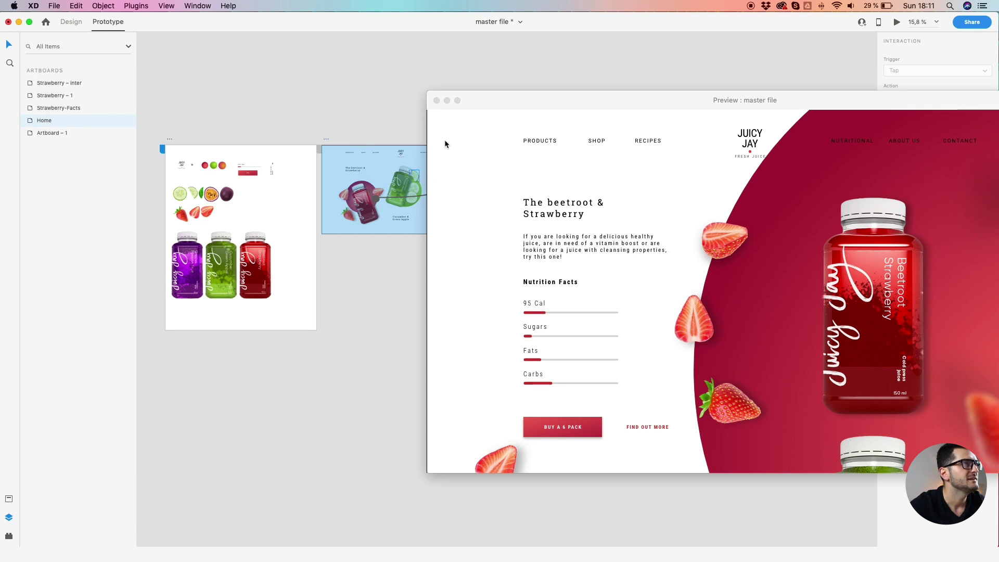
pyautogui.click(328, 138)
pyautogui.moveTo(566, 105); pyautogui.dragTo(417, 84)
pyautogui.click(420, 331)
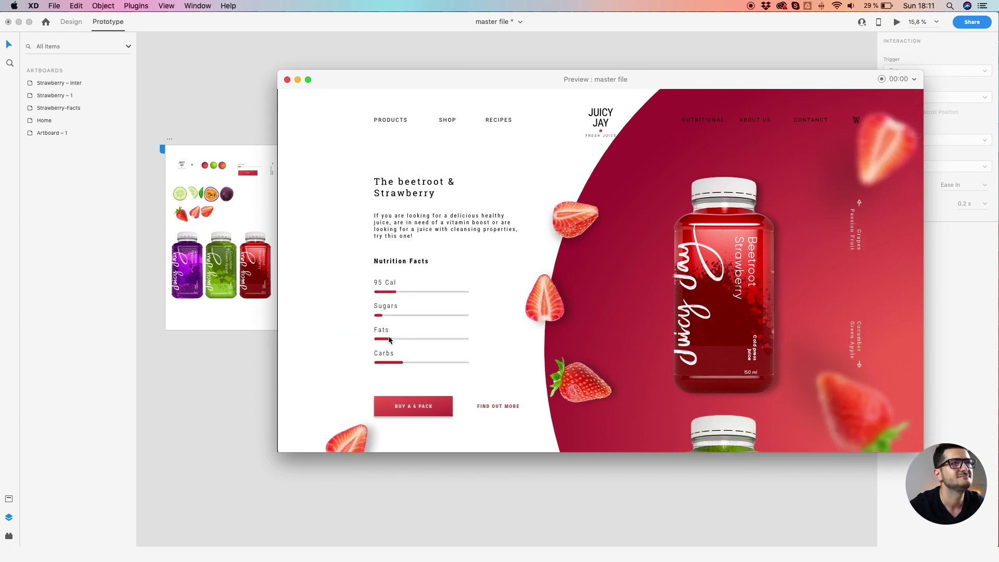
pyautogui.moveTo(330, 77); pyautogui.dragTo(350, 252)
pyautogui.click(357, 193)
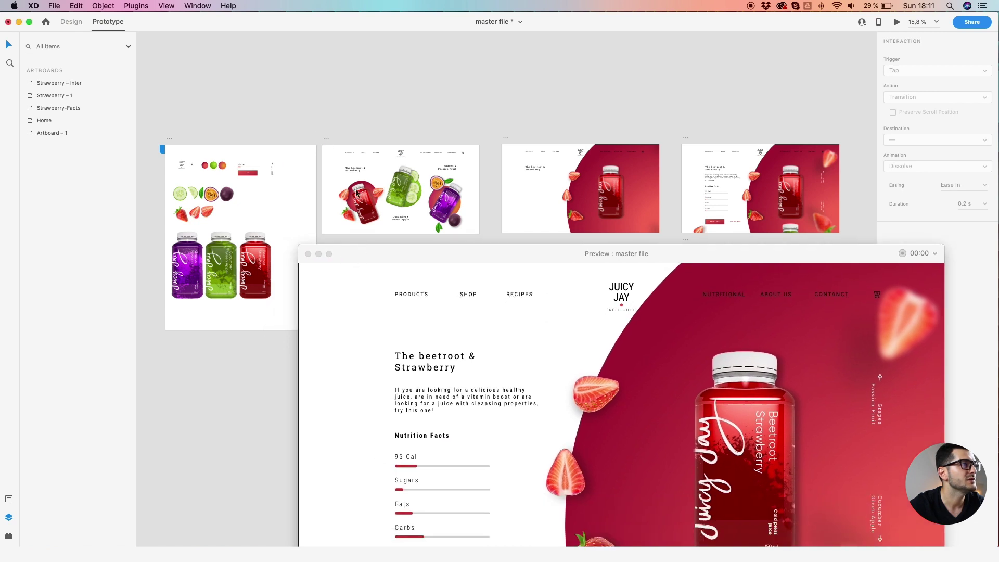
pyautogui.click(326, 138)
pyautogui.moveTo(373, 253); pyautogui.dragTo(380, 111)
pyautogui.click(454, 325)
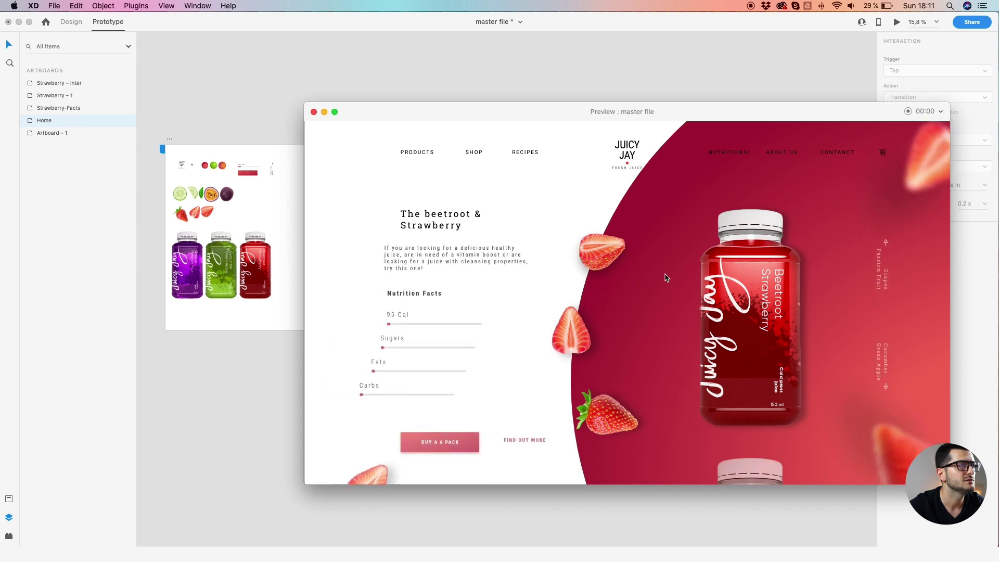
# - Set the duration of the auto-animate transition from Home to Strawberry – inter to 1 s
pyautogui.moveTo(378, 114); pyautogui.dragTo(450, 307)
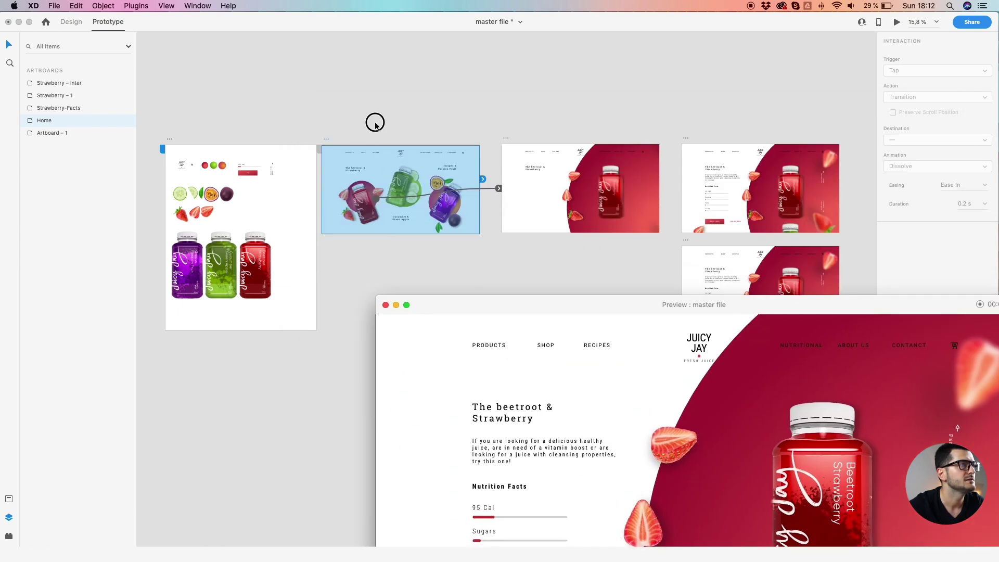
pyautogui.click(498, 188)
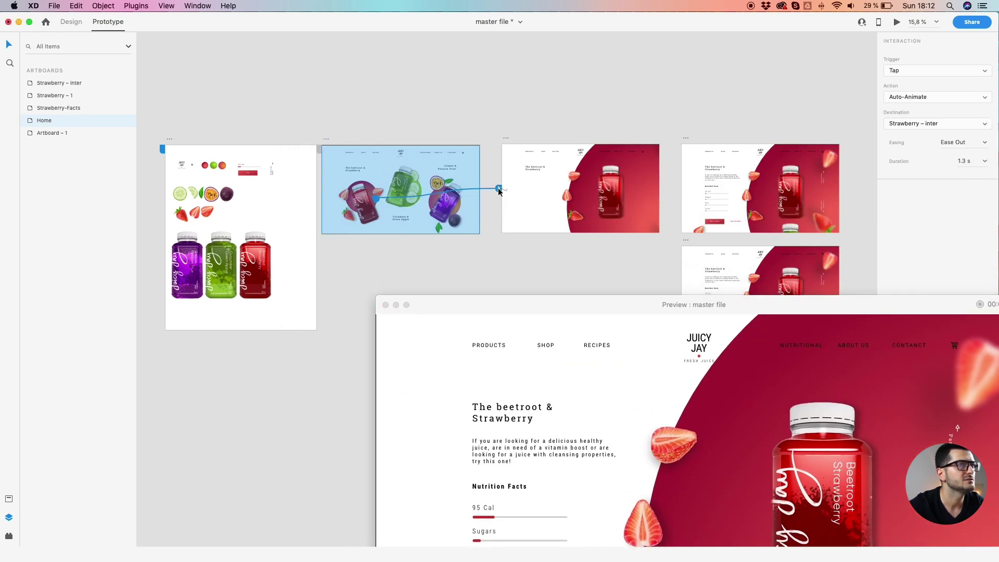
pyautogui.click(969, 160)
pyautogui.click(969, 160)
pyautogui.press('Return')
pyautogui.click(966, 159)
pyautogui.write('1')
pyautogui.press('Return')
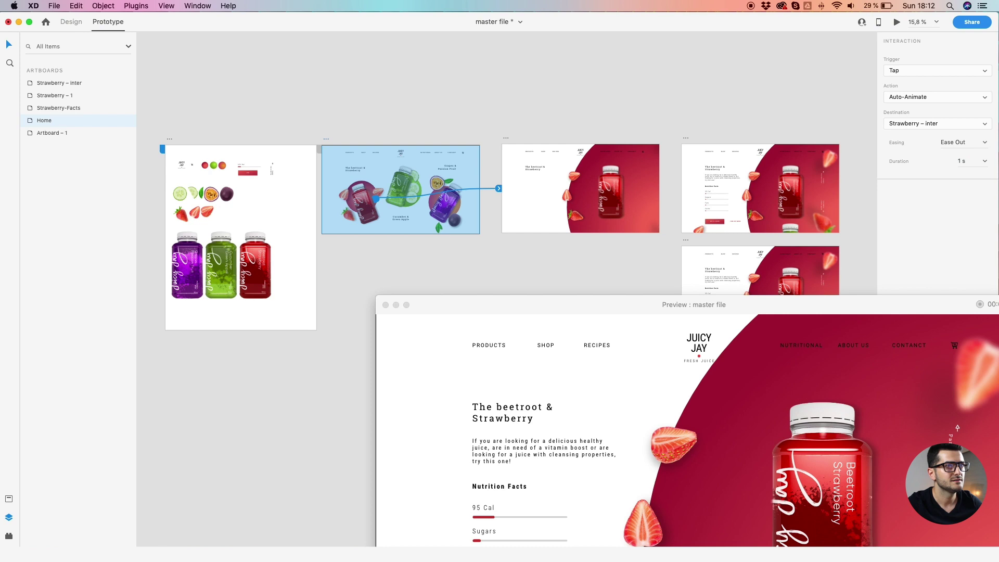
# - Restart the preview from Home and play the red bottle's transition at the 1 s duration
pyautogui.moveTo(555, 308); pyautogui.dragTo(541, 211)
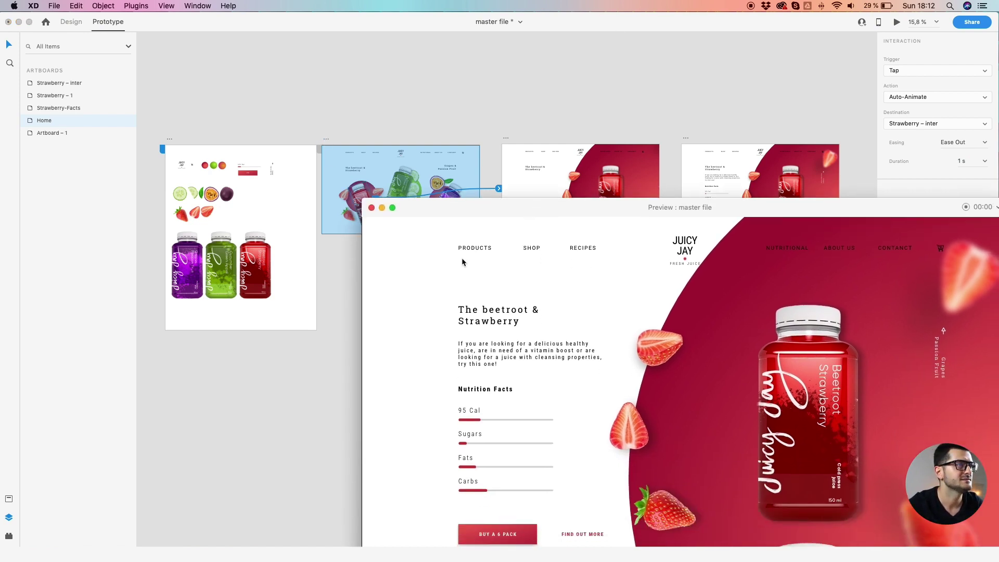
pyautogui.click(332, 139)
pyautogui.click(519, 408)
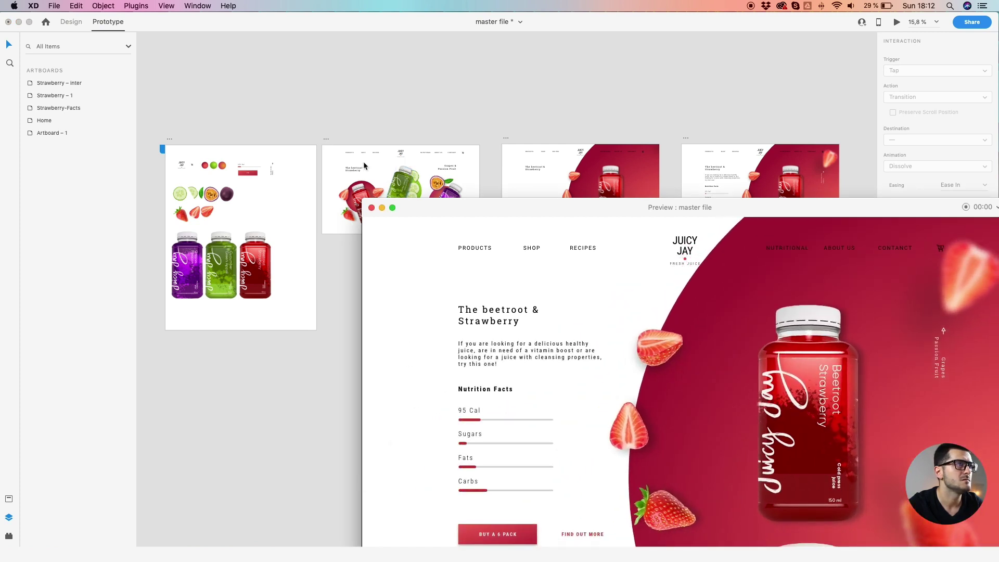
# - Reset the preview to Home and set the Home to Strawberry – inter transition's duration to 0.8 s
pyautogui.click(328, 140)
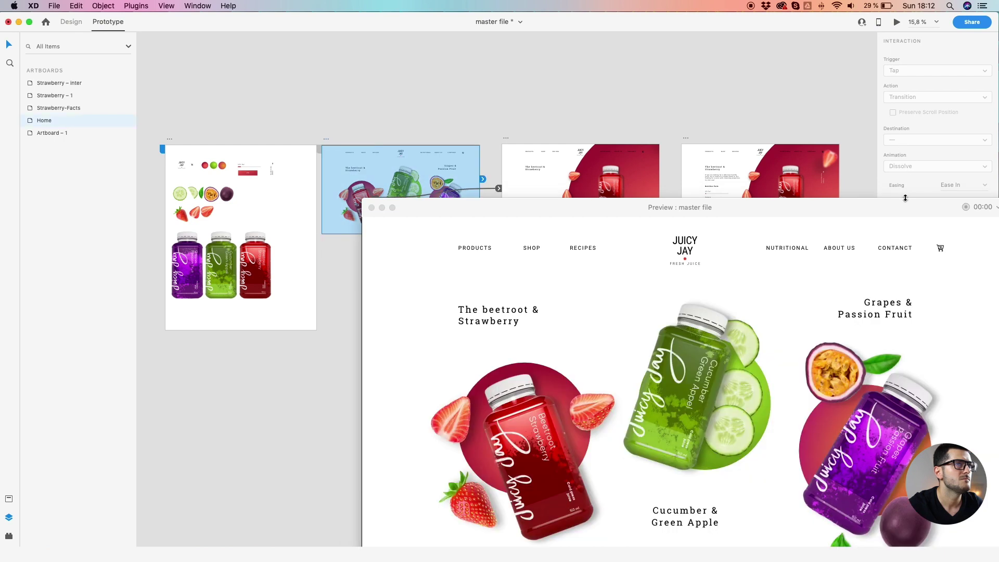
pyautogui.moveTo(624, 207); pyautogui.dragTo(594, 251)
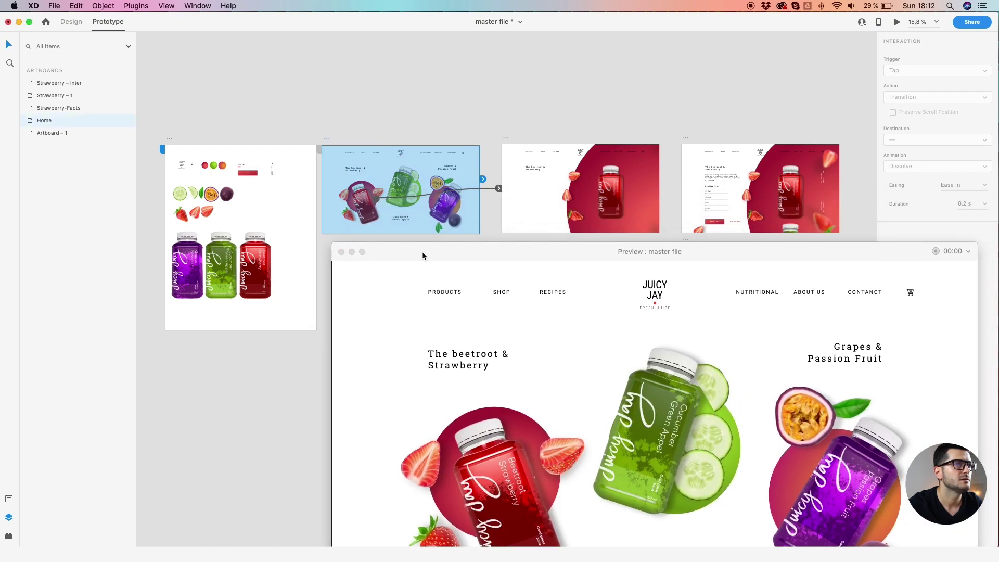
pyautogui.moveTo(422, 251); pyautogui.dragTo(380, 276)
pyautogui.click(498, 189)
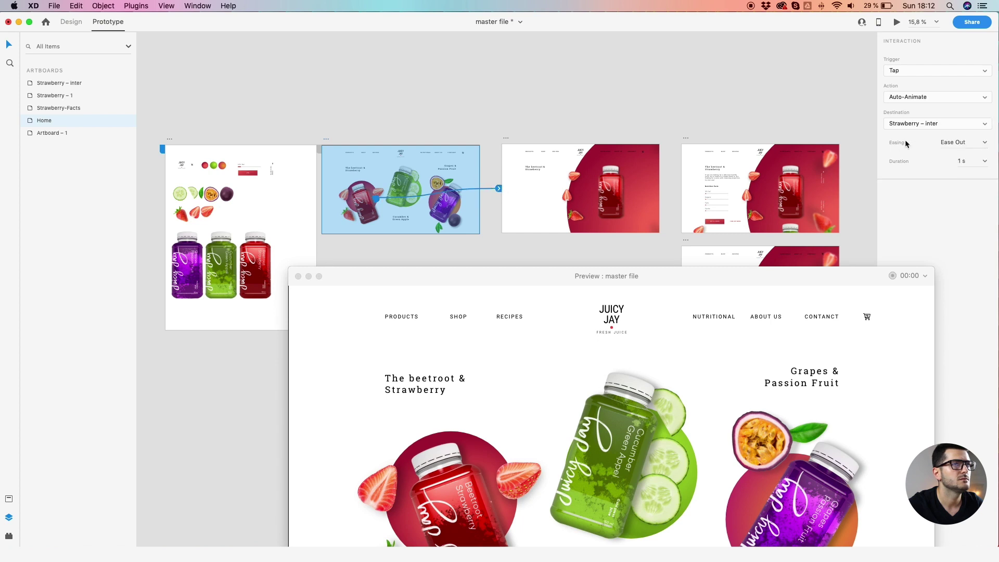
pyautogui.click(985, 161)
pyautogui.click(969, 205)
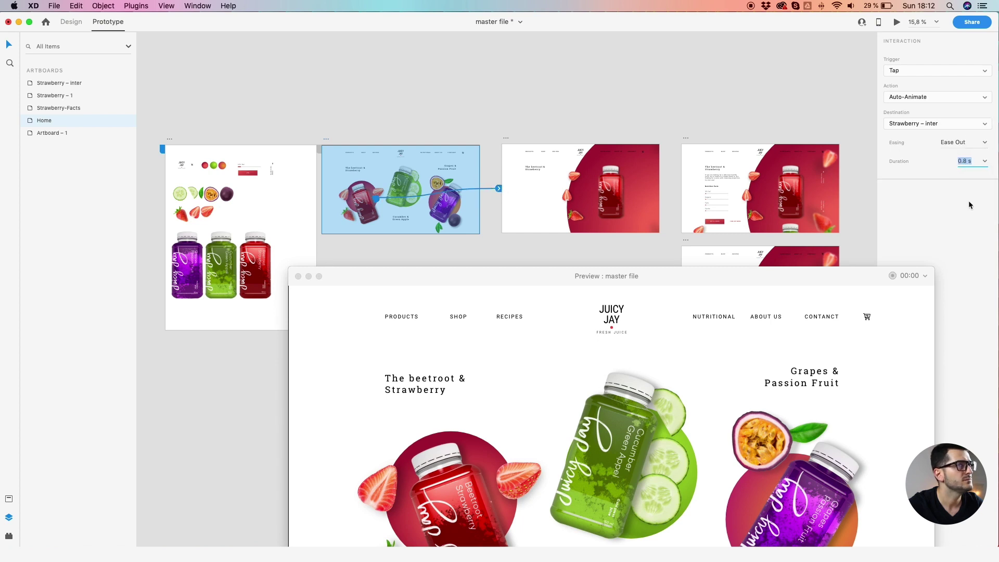
# - Play the red bottle's transition from Home in the preview at the 0.8 s duration
pyautogui.click(506, 262)
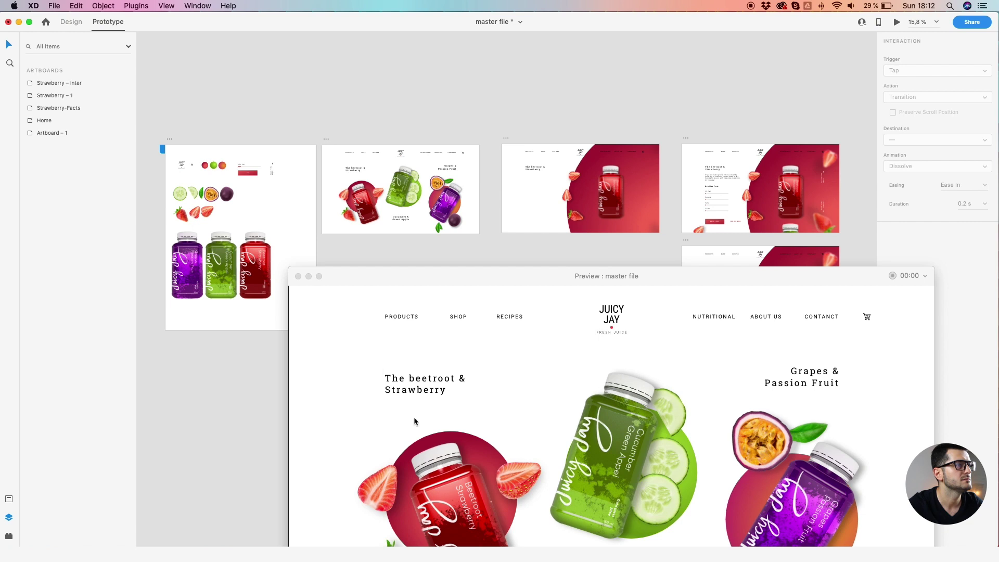
pyautogui.moveTo(434, 274); pyautogui.dragTo(467, 117)
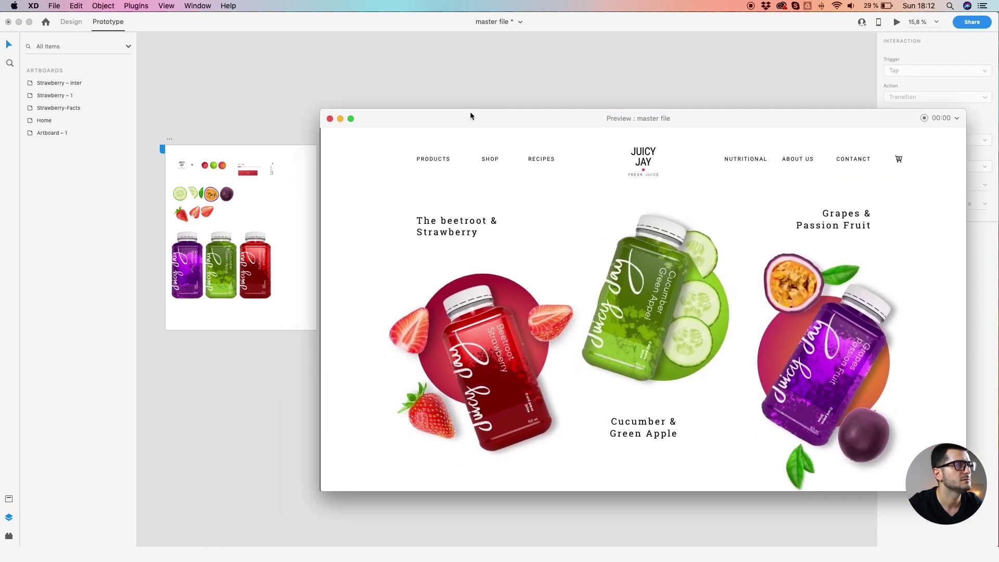
pyautogui.click(495, 388)
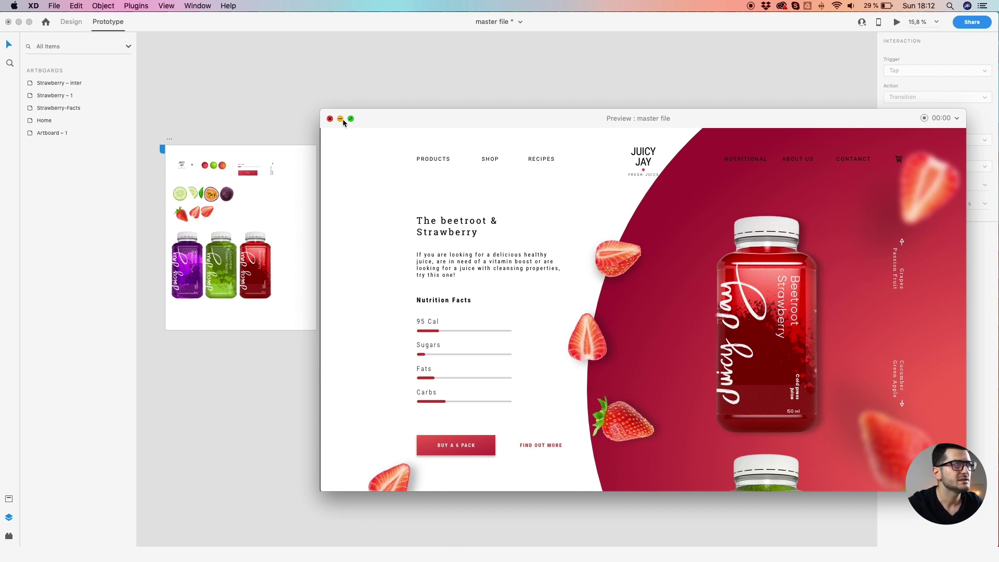
# - Choose another preset duration for the red bottle's auto-animate transition to Strawberry – inter
pyautogui.click(988, 166)
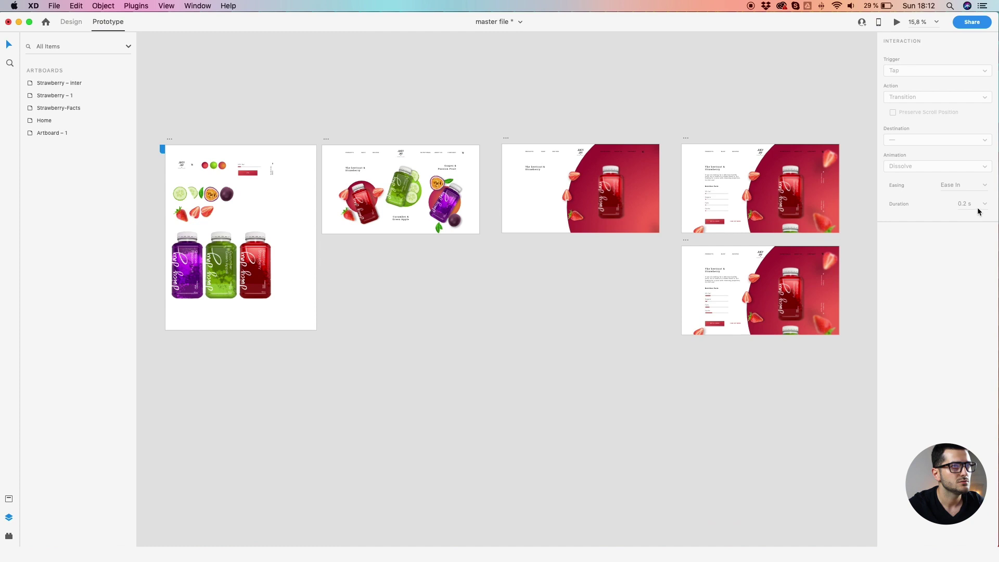
pyautogui.click(326, 139)
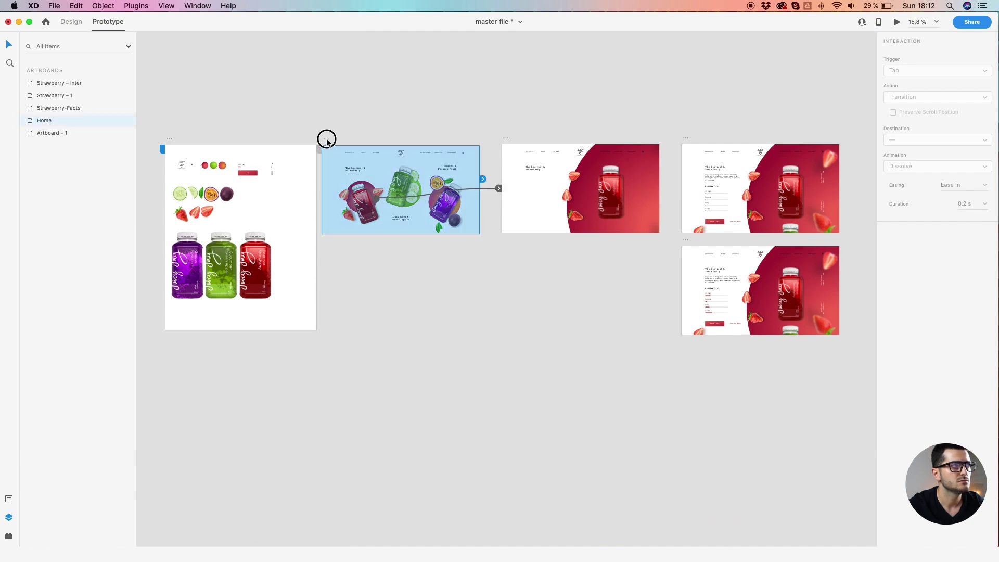
pyautogui.click(372, 203)
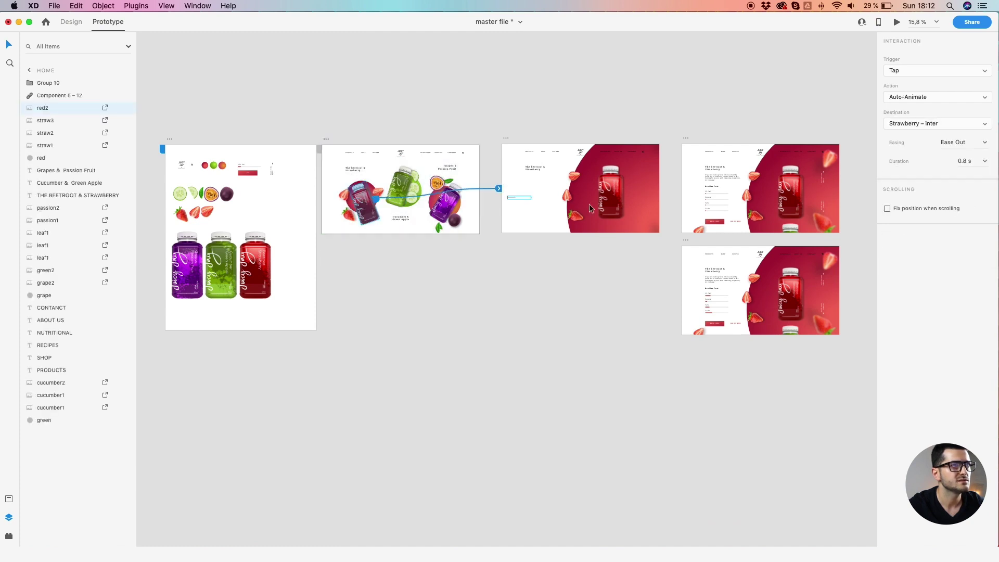
pyautogui.click(986, 167)
pyautogui.click(968, 214)
pyautogui.click(599, 136)
# - Preview the prototype from Home and replay the red bottle's transition to check the adjusted timing and navigation items
pyautogui.click(897, 22)
pyautogui.click(330, 21)
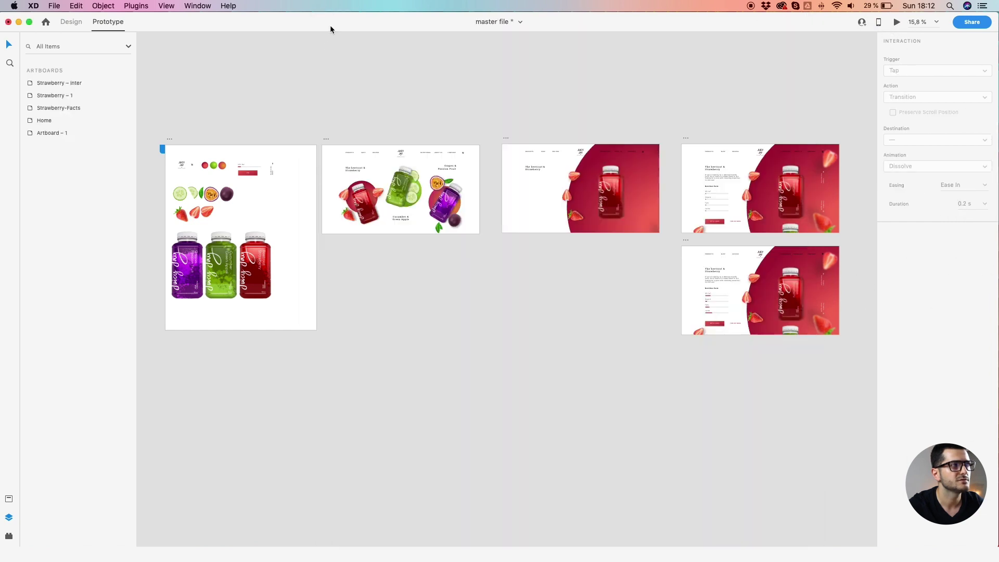
pyautogui.click(326, 139)
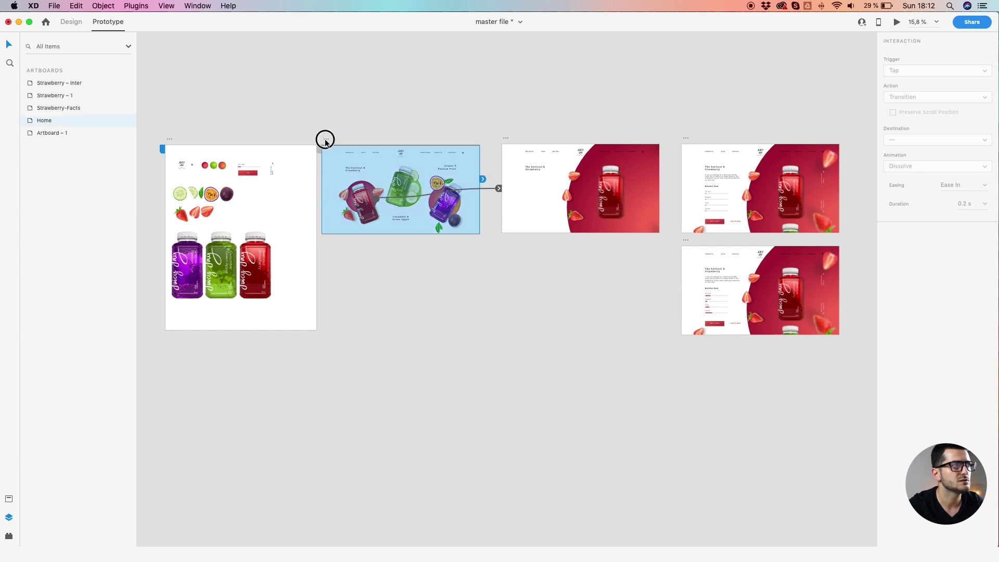
pyautogui.click(897, 22)
pyautogui.moveTo(2, 45); pyautogui.dragTo(420, 96)
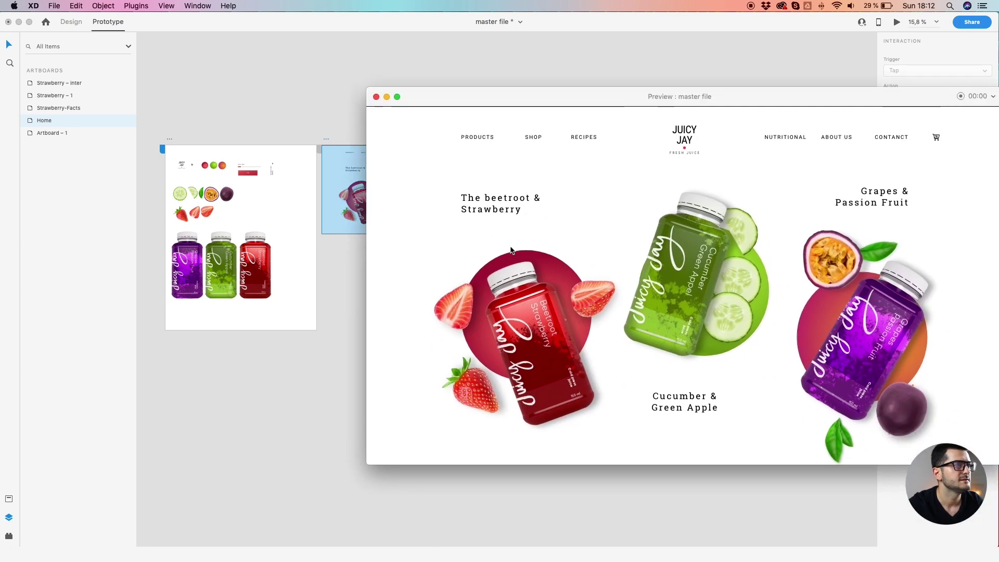
pyautogui.click(537, 343)
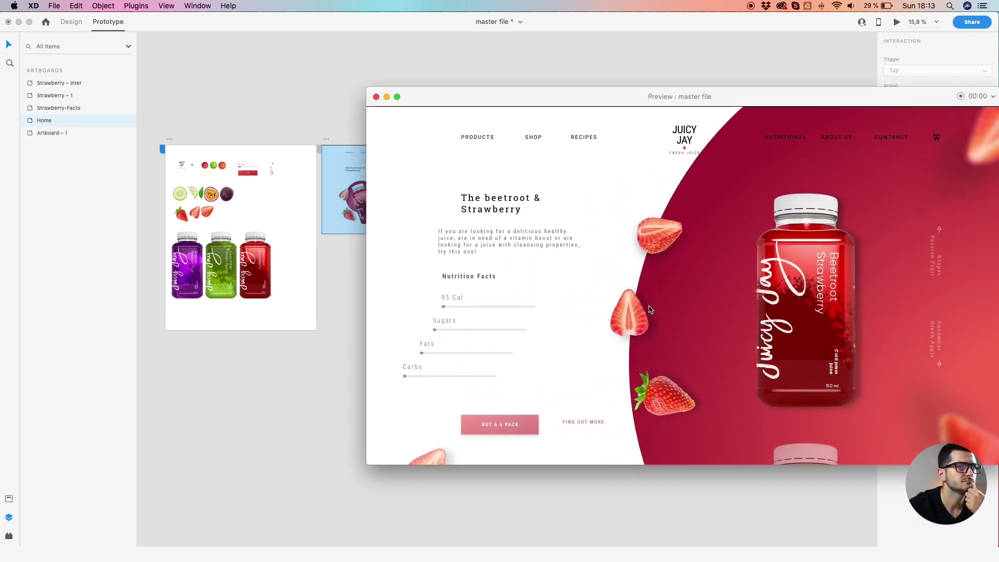
pyautogui.click(324, 141)
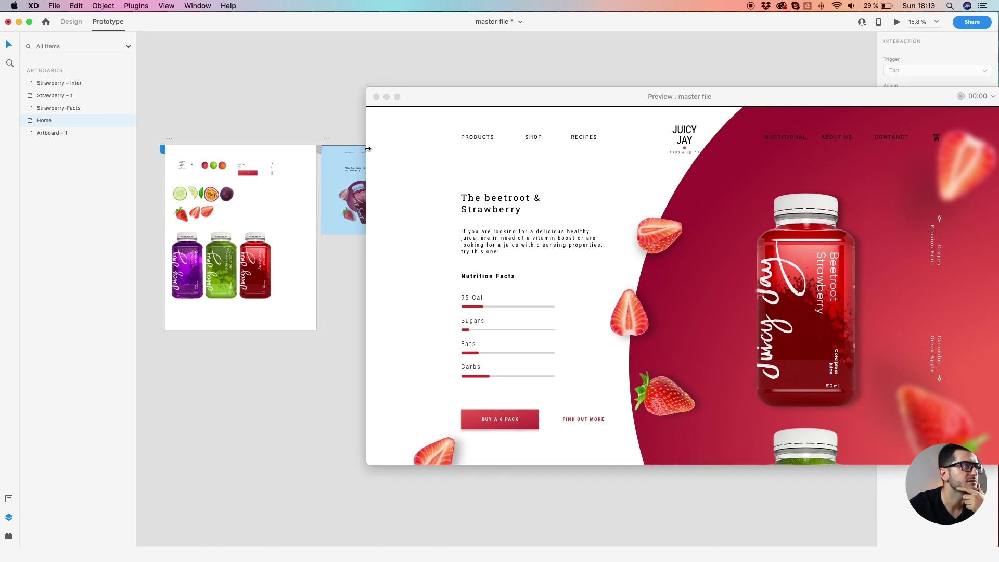
pyautogui.click(328, 136)
pyautogui.click(819, 172)
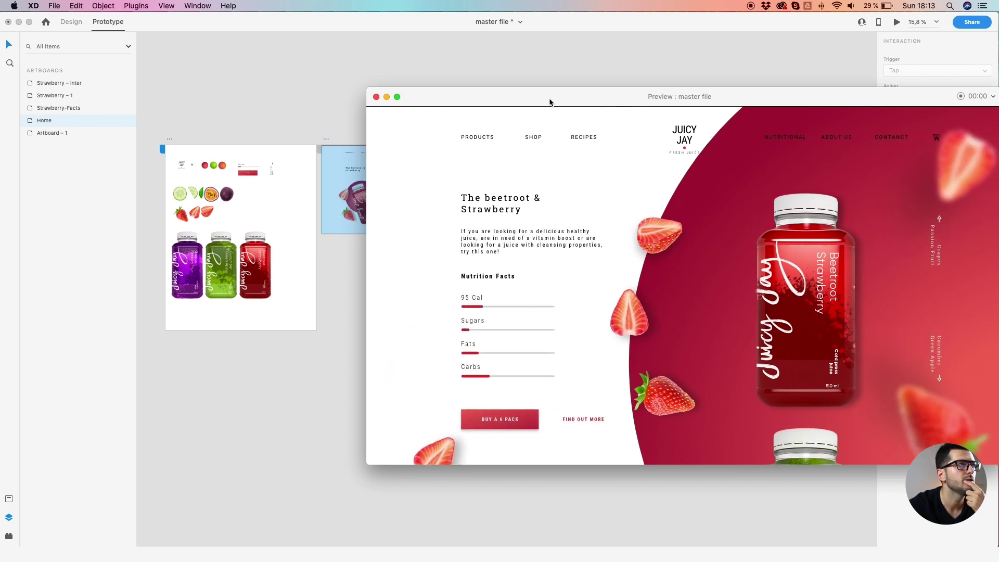
pyautogui.moveTo(554, 101); pyautogui.dragTo(533, 177)
pyautogui.click(364, 173)
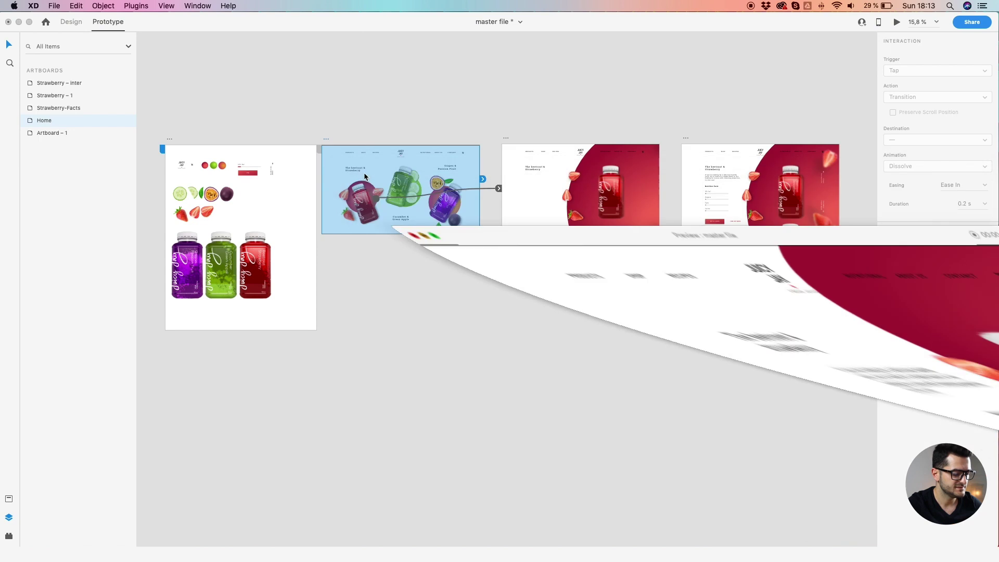
# - Bring the Nutritional, About Us and Contanct links and the cart icon on the Home artboard to the front in Design mode
pyautogui.scroll(3, 641, 147)
pyautogui.moveTo(724, 153); pyautogui.dragTo(574, 115)
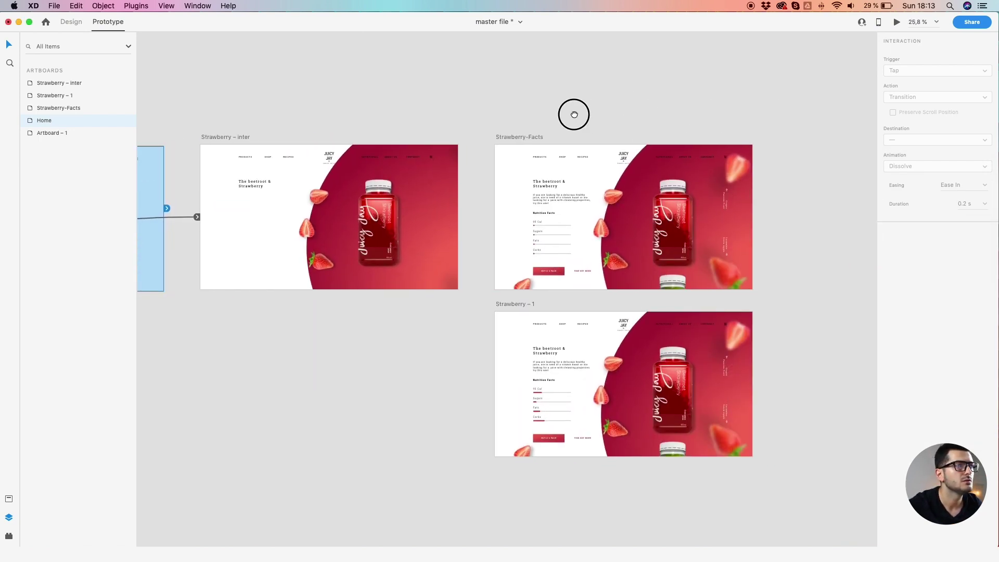
pyautogui.moveTo(575, 113); pyautogui.dragTo(884, 126)
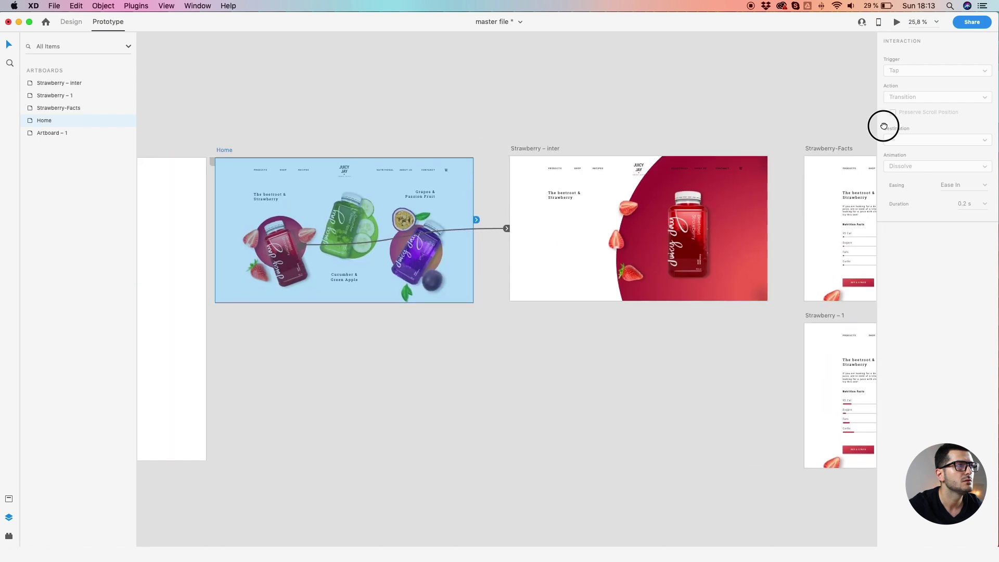
pyautogui.scroll(3, 415, 159)
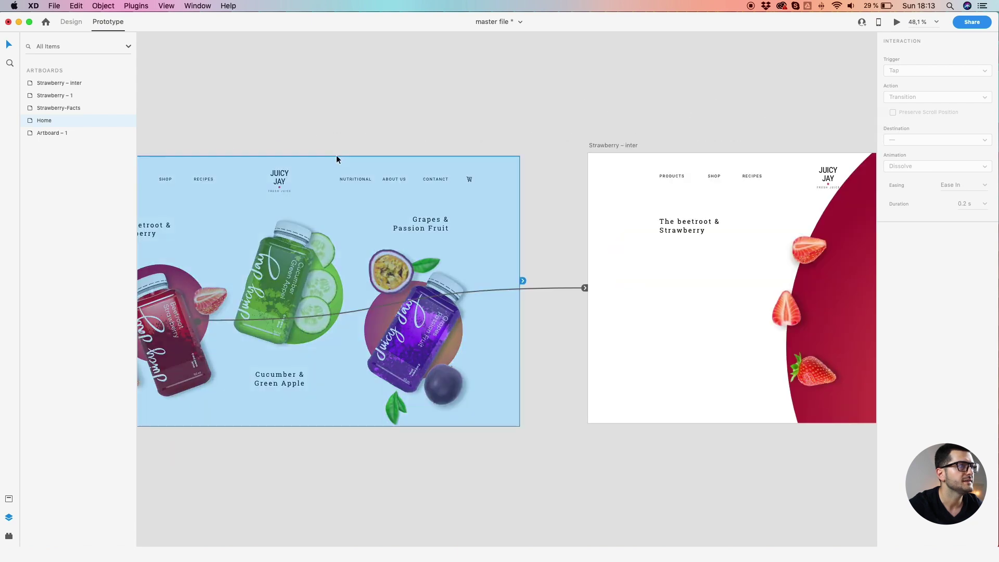
pyautogui.moveTo(339, 156); pyautogui.dragTo(476, 162)
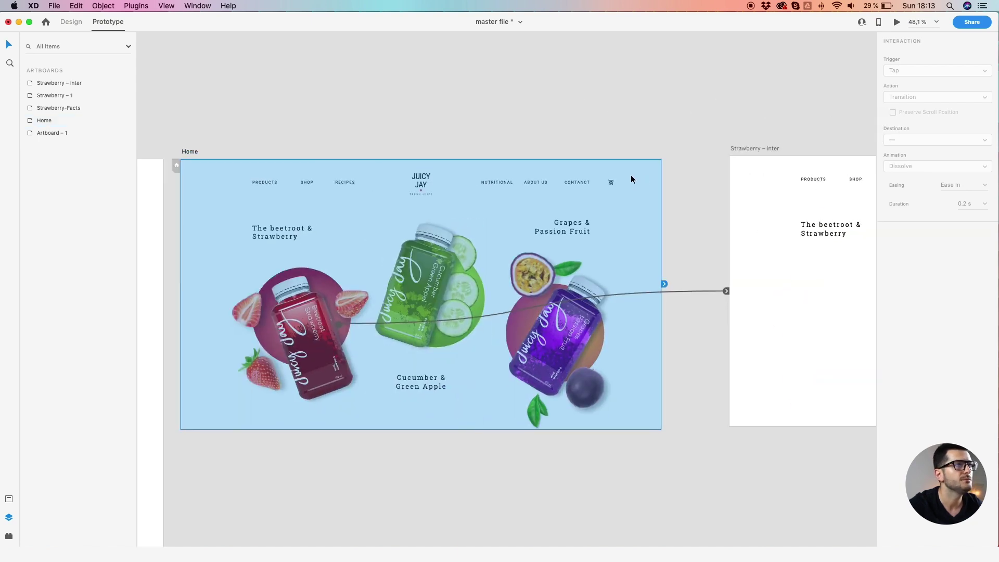
pyautogui.click(71, 21)
pyautogui.moveTo(633, 173); pyautogui.dragTo(471, 199)
pyautogui.rightClick(503, 180)
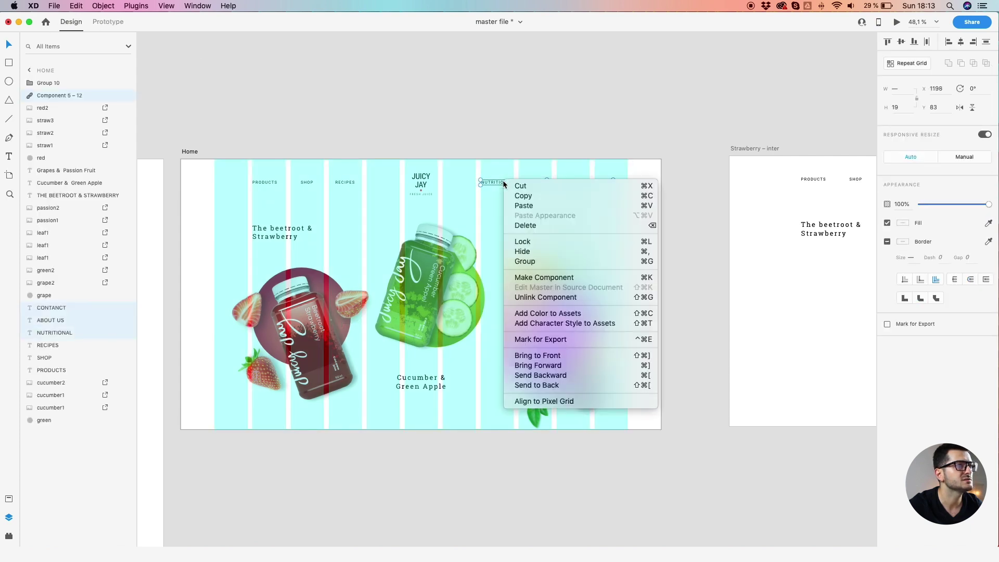
pyautogui.click(538, 355)
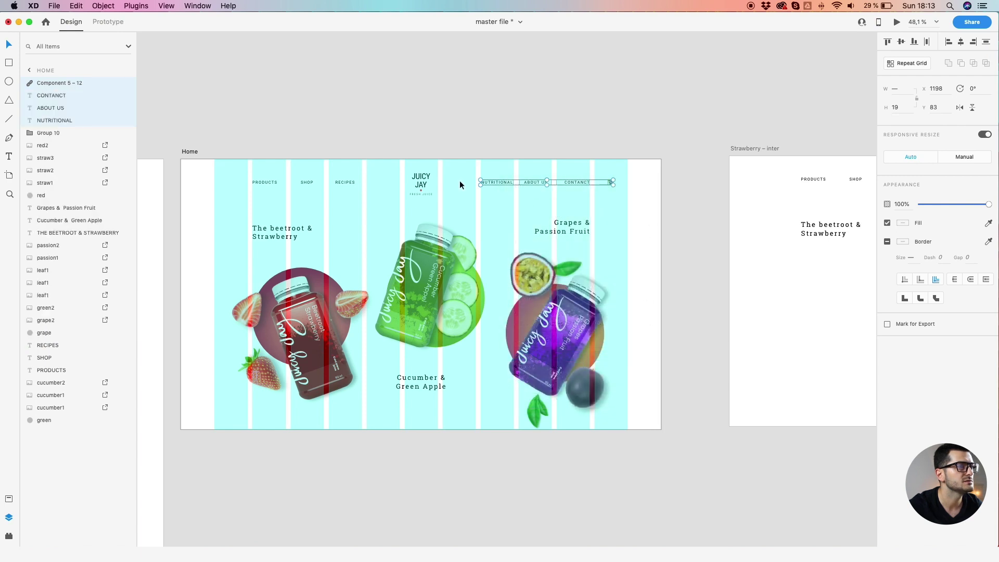
# - Bring the Juicy Jay logo group on the Home artboard to the front and select the Home artboard
pyautogui.scroll(-3, 460, 180)
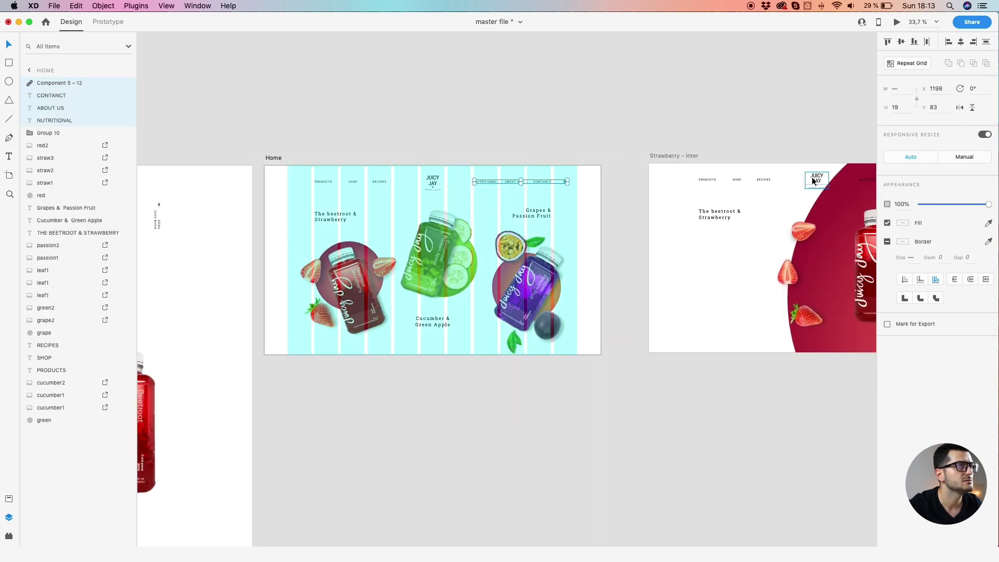
pyautogui.rightClick(432, 177)
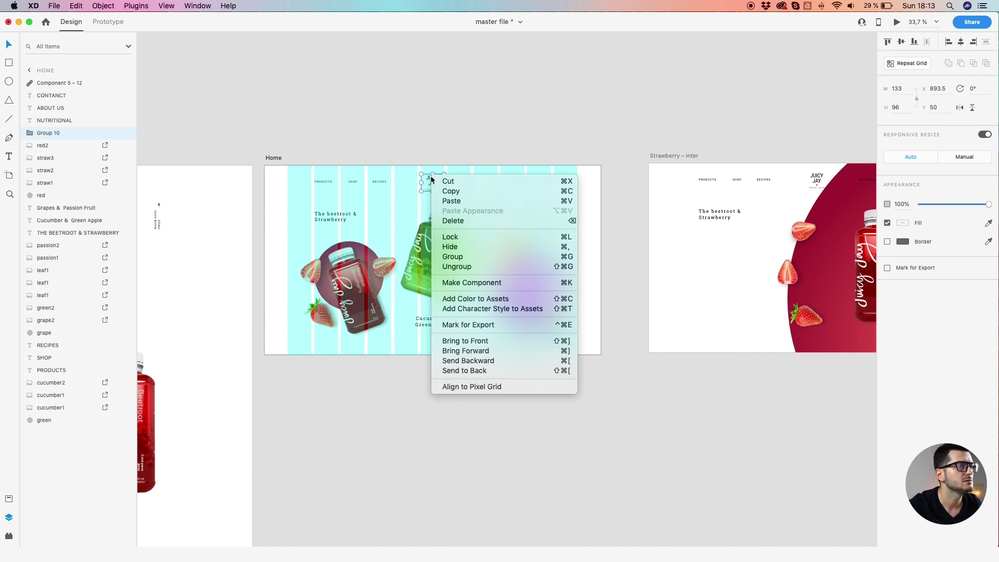
pyautogui.click(464, 341)
pyautogui.click(275, 157)
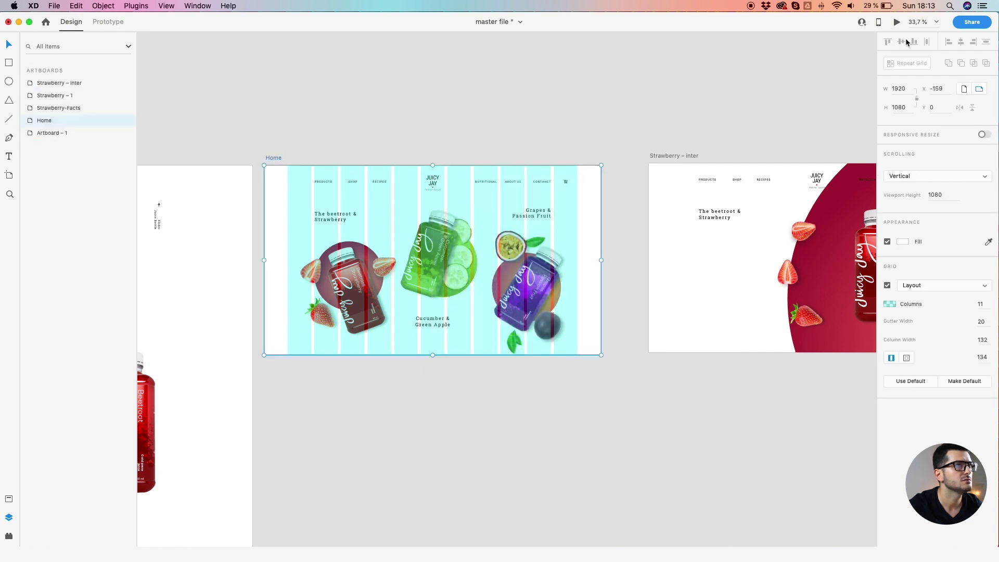
# - Copy the "If you are looking for a delicious..." paragraph from Strawberry-Facts onto Artboard – 1, below the red CTA button
pyautogui.scroll(-4, 671, 203)
pyautogui.hscroll(5, 725, 201)
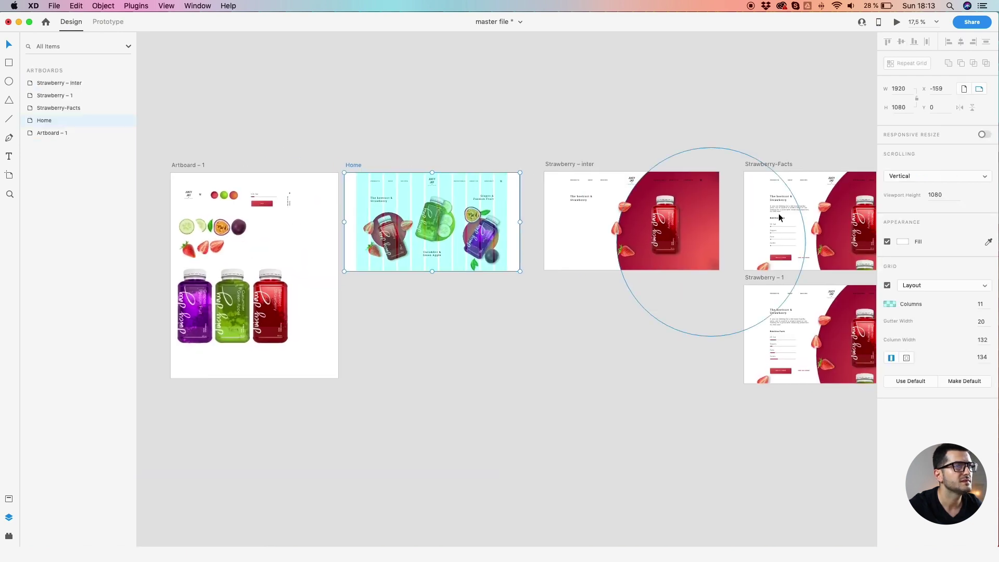
pyautogui.click(791, 212)
pyautogui.moveTo(791, 212); pyautogui.dragTo(265, 232)
pyautogui.scroll(5, 255, 207)
pyautogui.scroll(-5, 403, 227)
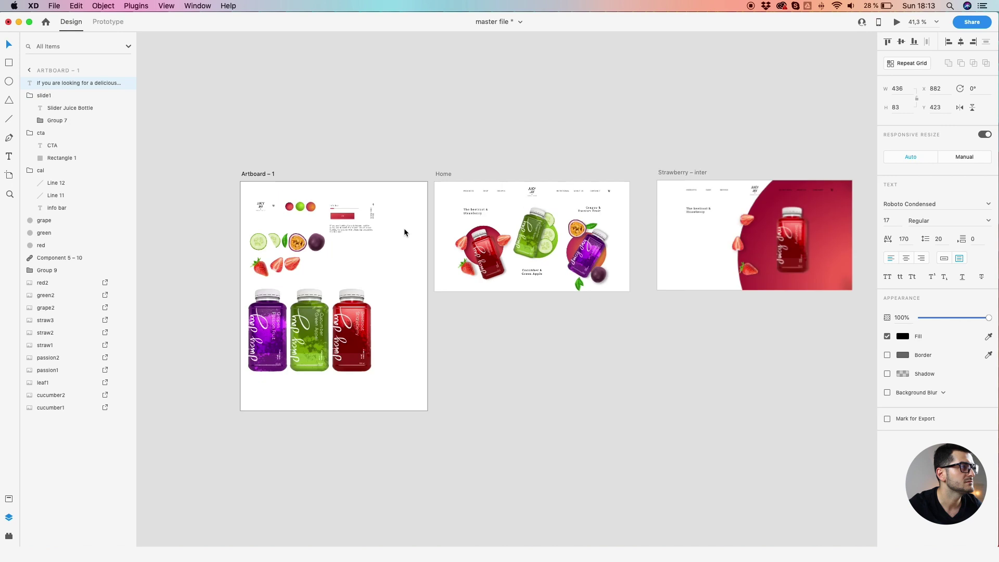
# - Copy the Nutrition Facts heading from Strawberry-Facts onto Artboard – 1, directly below the description paragraph
pyautogui.hscroll(5, 780, 255)
pyautogui.moveTo(721, 232); pyautogui.dragTo(187, 232)
pyautogui.scroll(5, 188, 234)
pyautogui.scroll(-5, 331, 247)
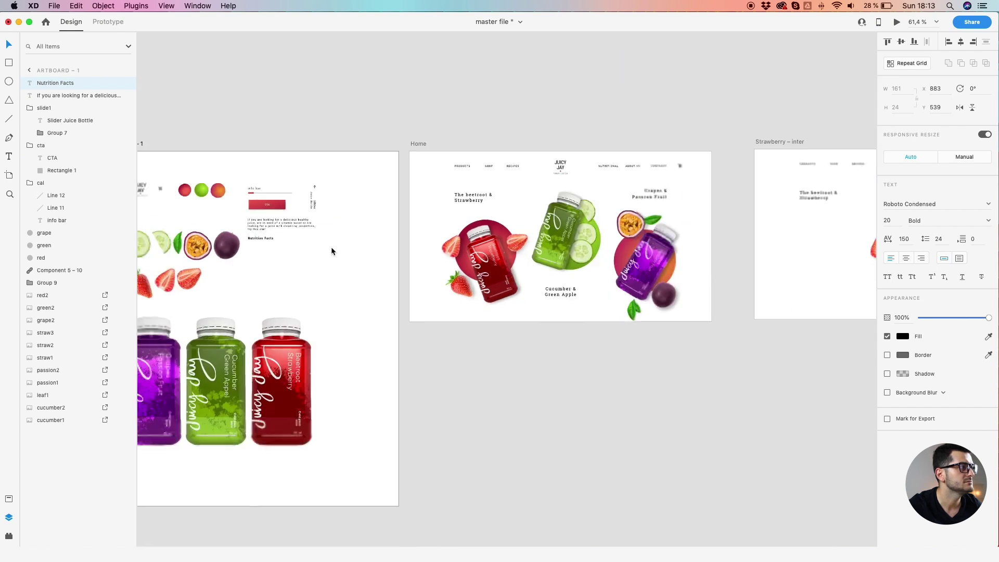
pyautogui.scroll(-2, 342, 251)
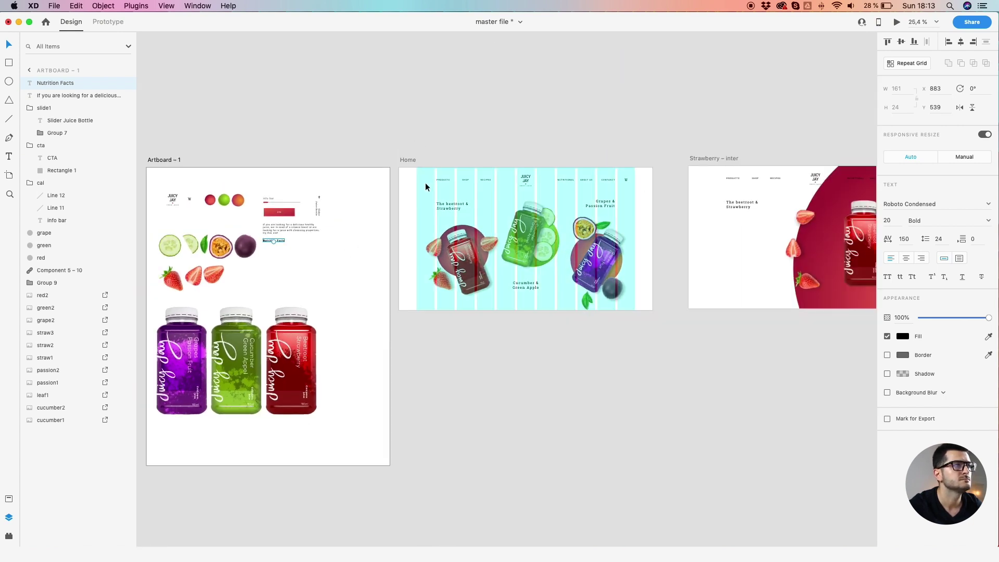
# - Preview the prototype from Home in a smaller window over the artboards and play the red bottle's transition
pyautogui.moveTo(408, 137); pyautogui.dragTo(227, 175)
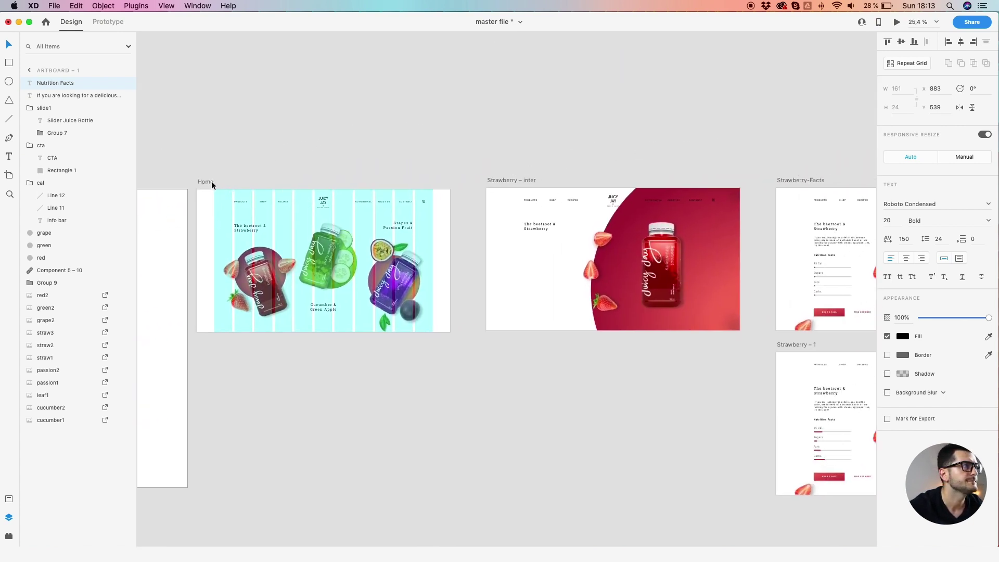
pyautogui.click(211, 181)
pyautogui.click(896, 22)
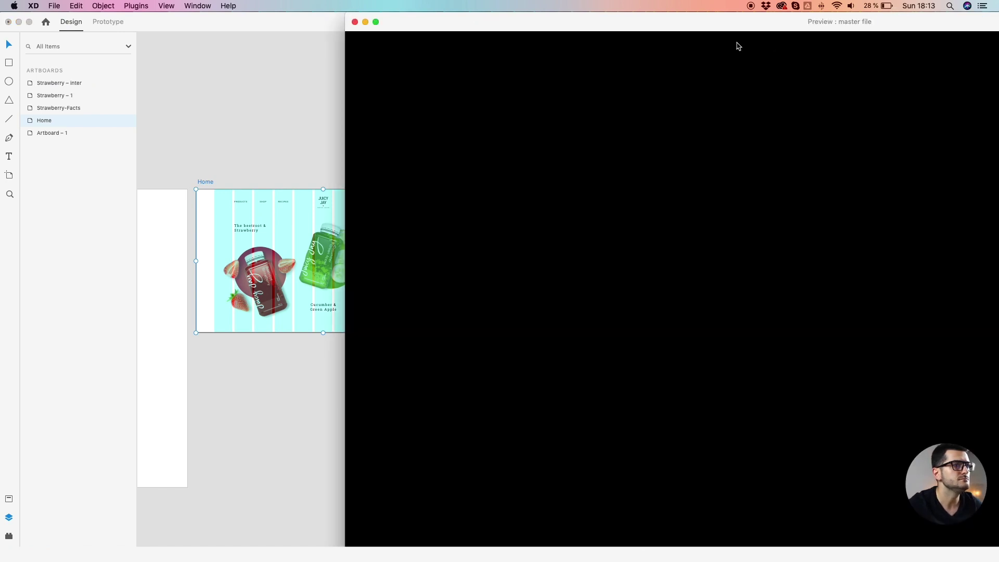
pyautogui.click(355, 22)
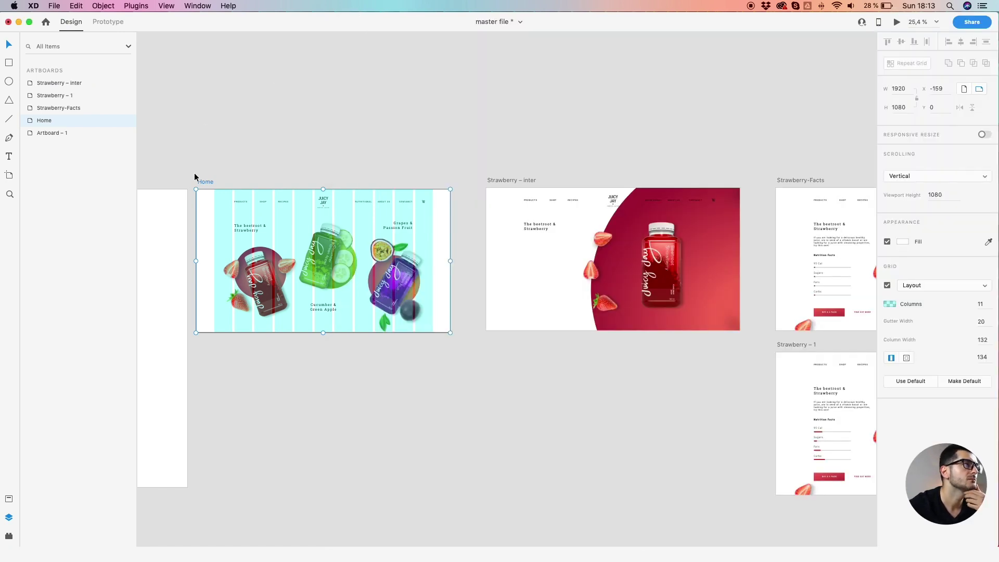
pyautogui.click(897, 22)
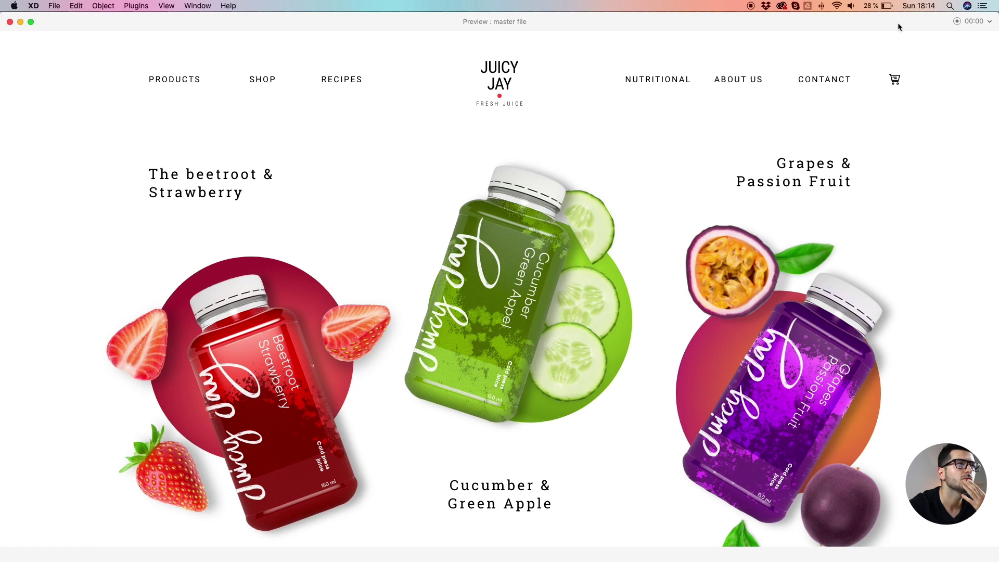
pyautogui.moveTo(1, 14); pyautogui.dragTo(430, 252)
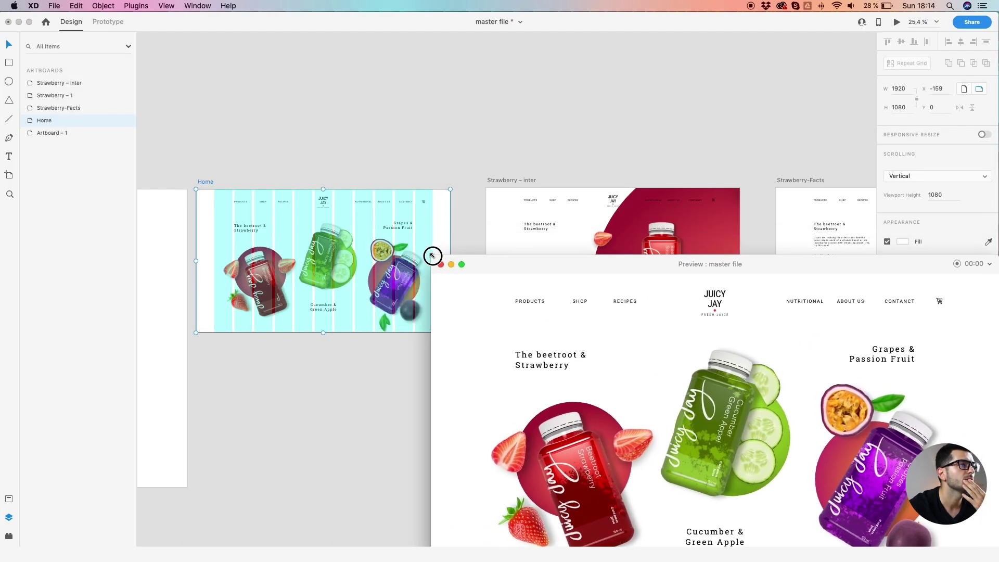
pyautogui.moveTo(508, 270); pyautogui.dragTo(332, 103)
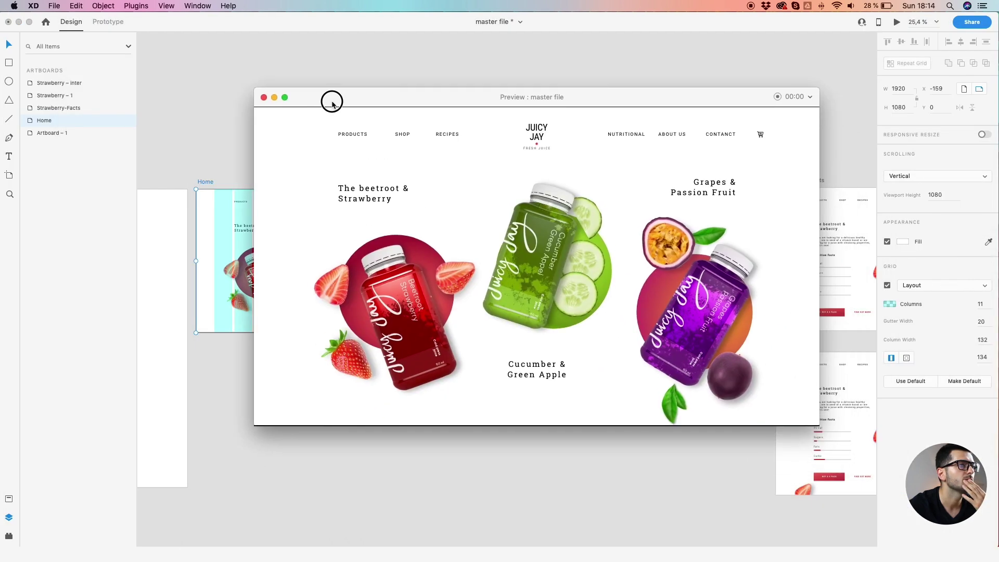
pyautogui.click(398, 292)
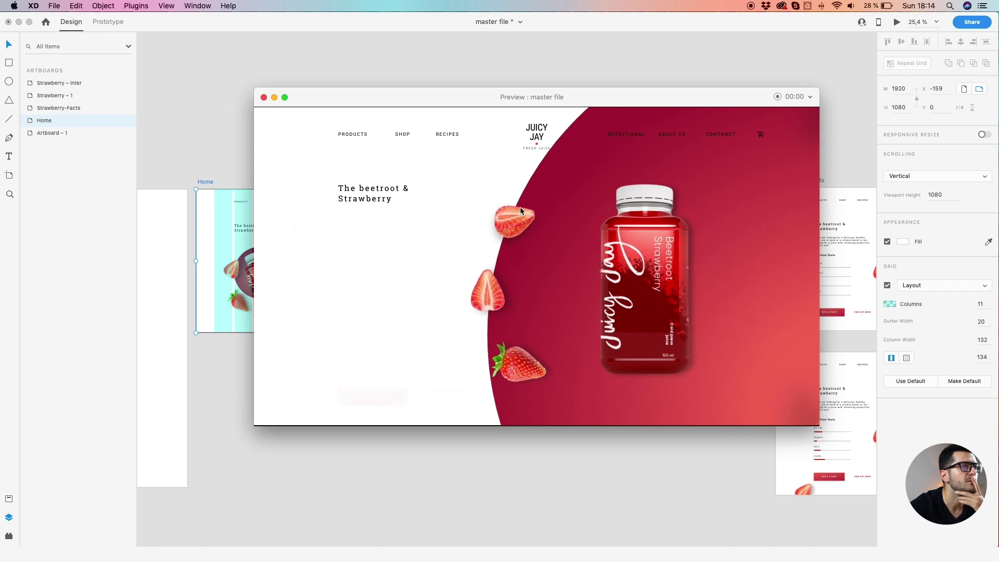